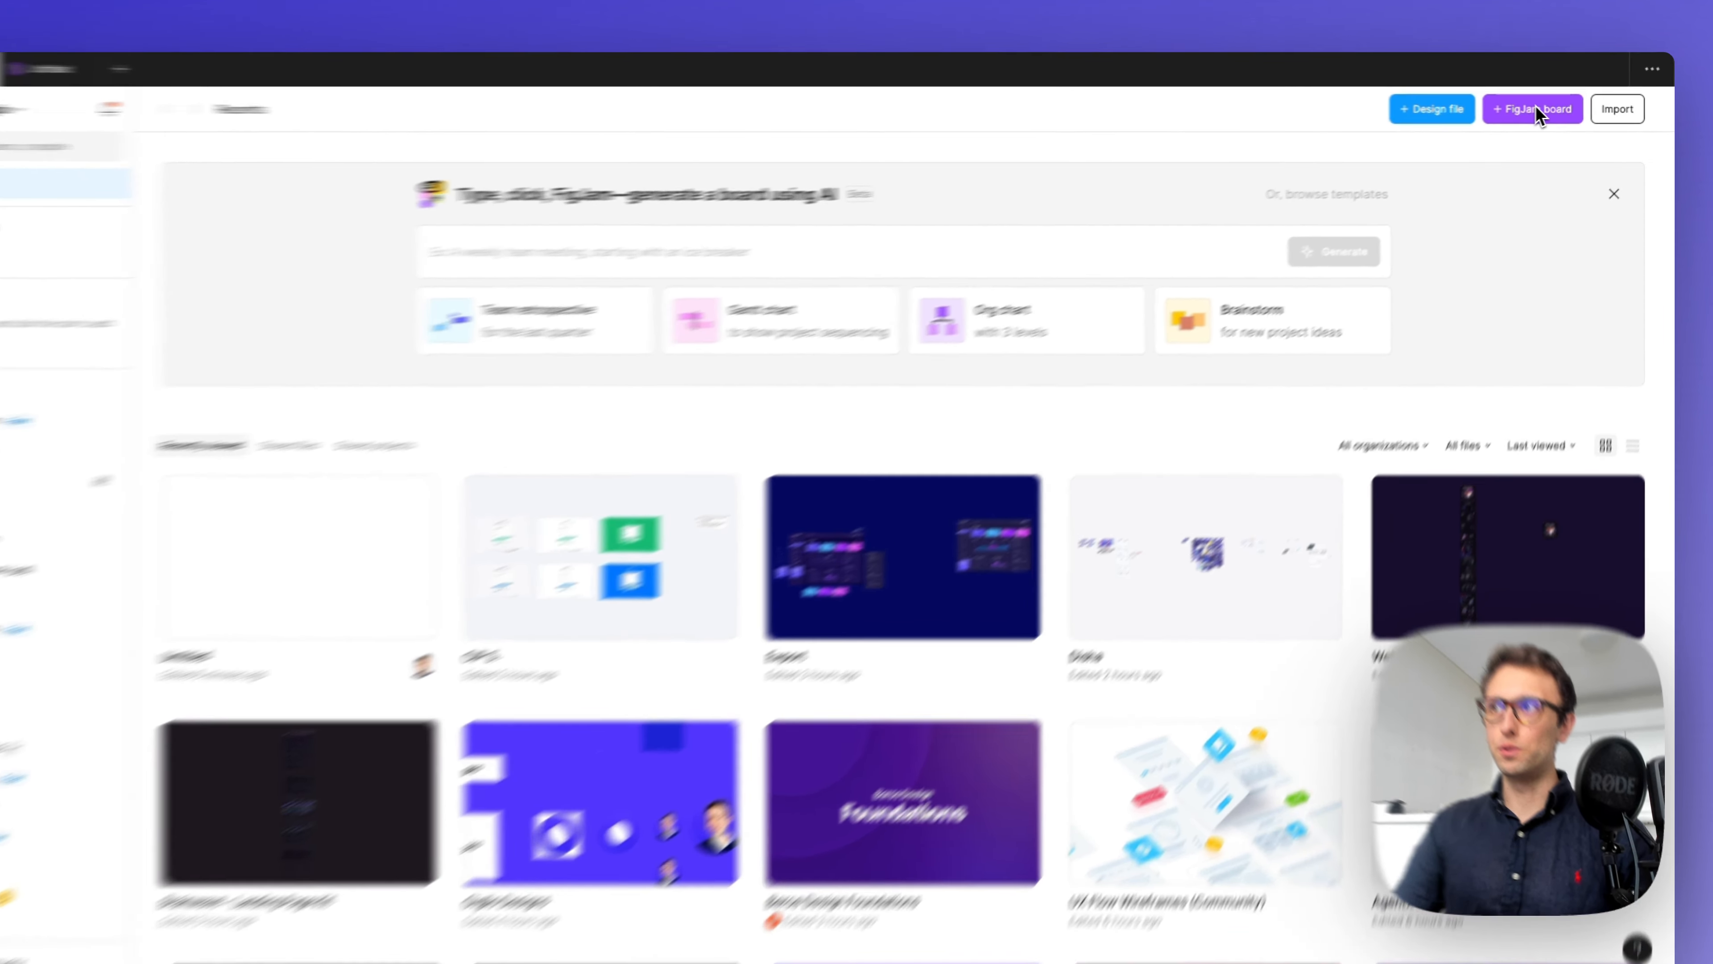
Step: Create a new FigJam board and rename it Notes
click(1536, 106)
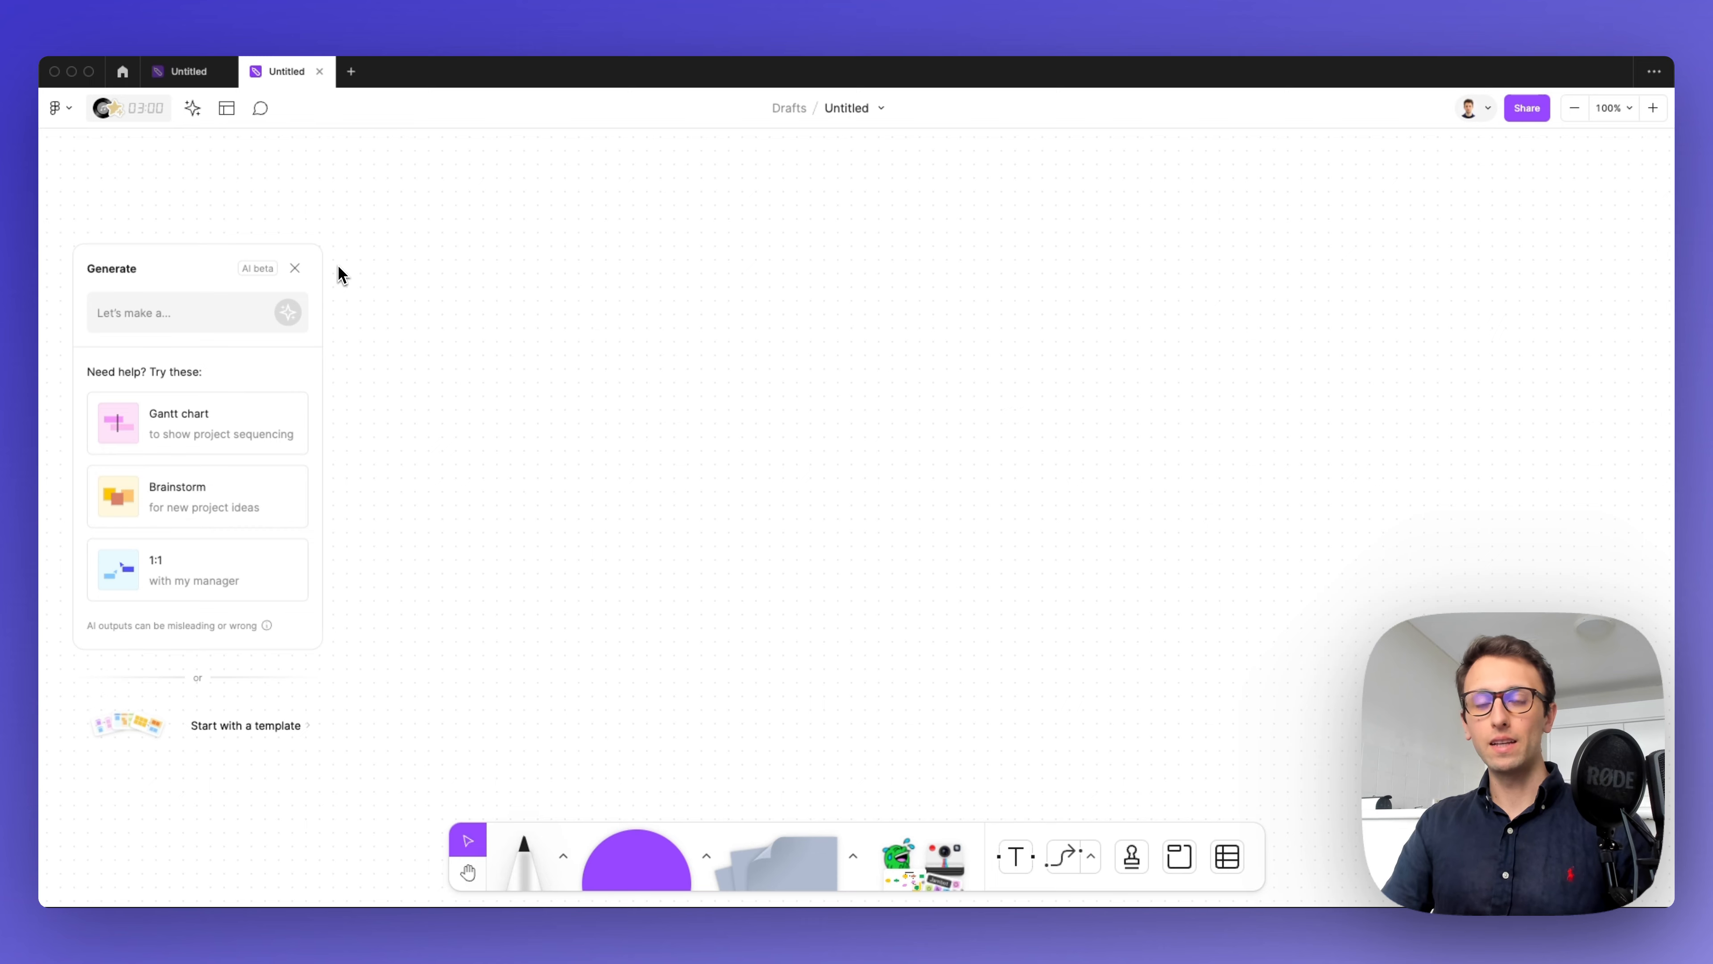
click(831, 108)
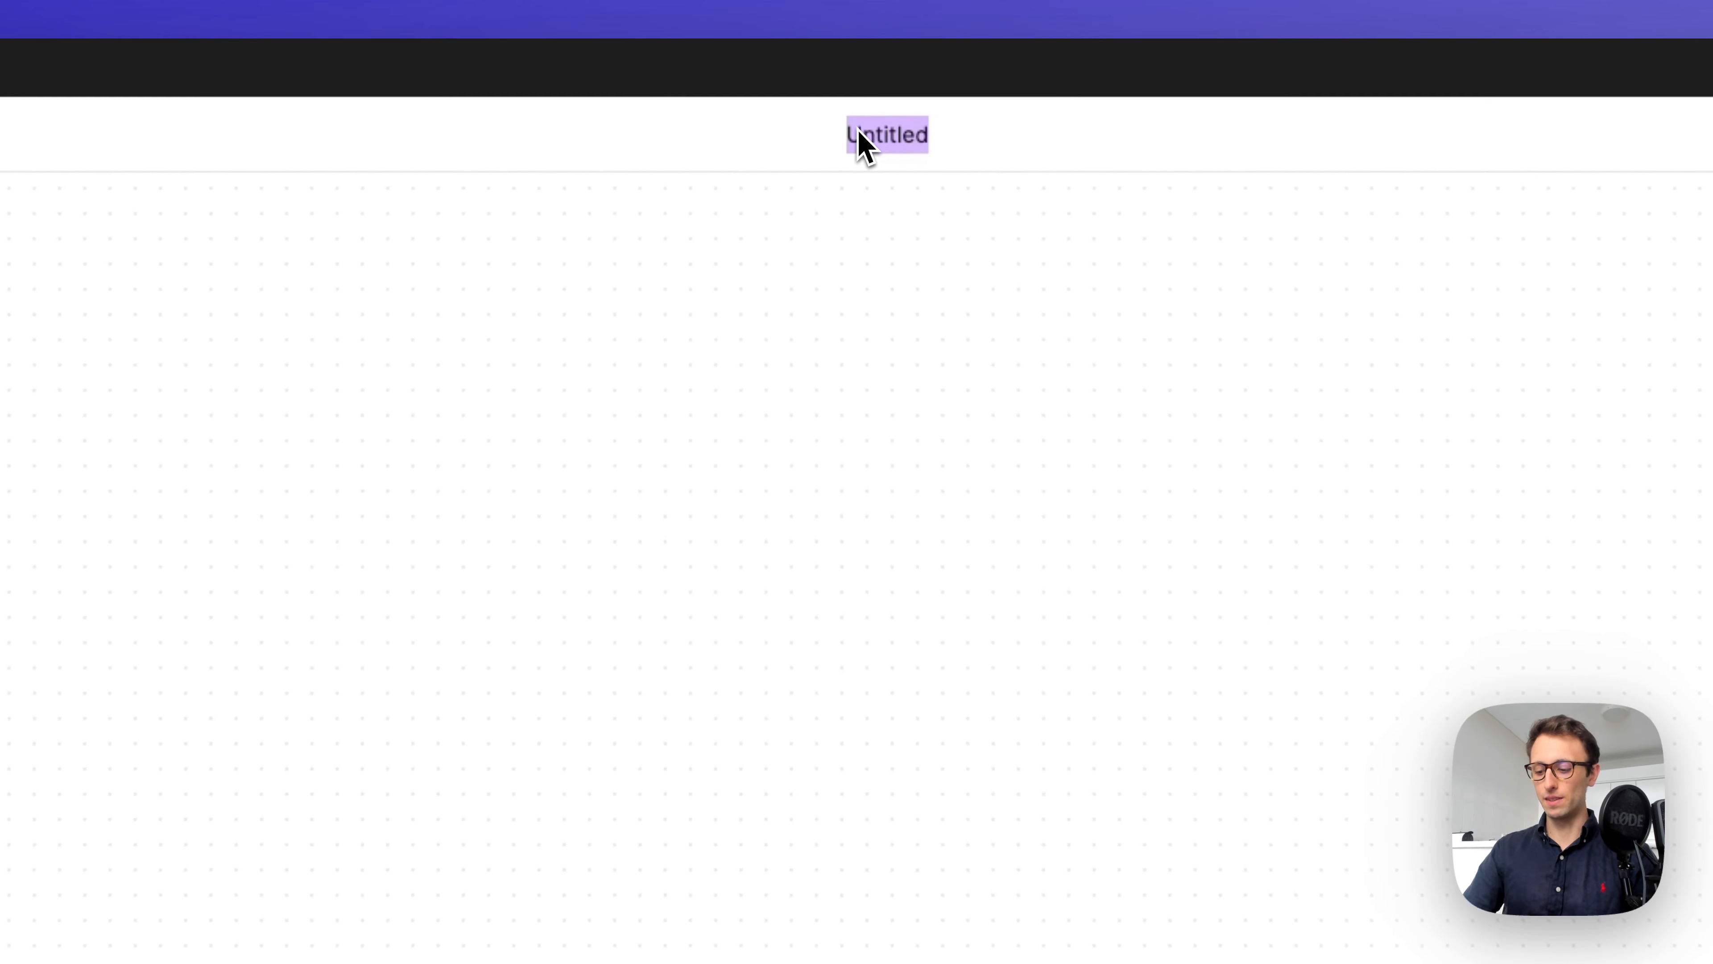
text(Notes)
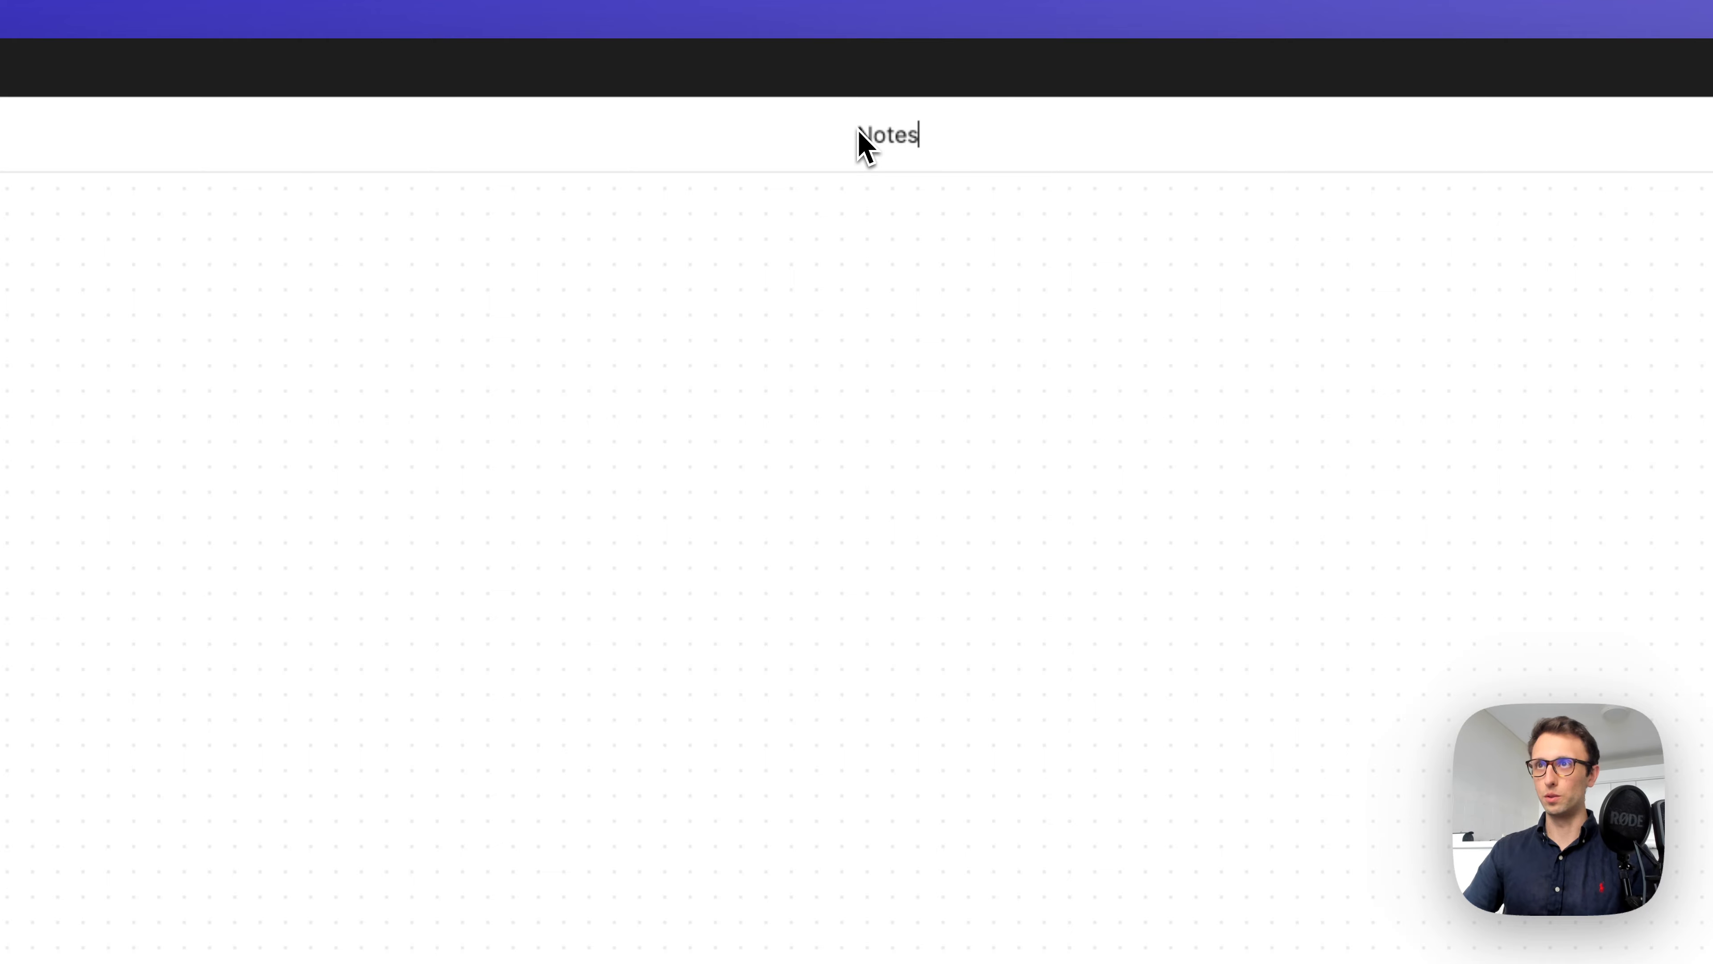
key(Return)
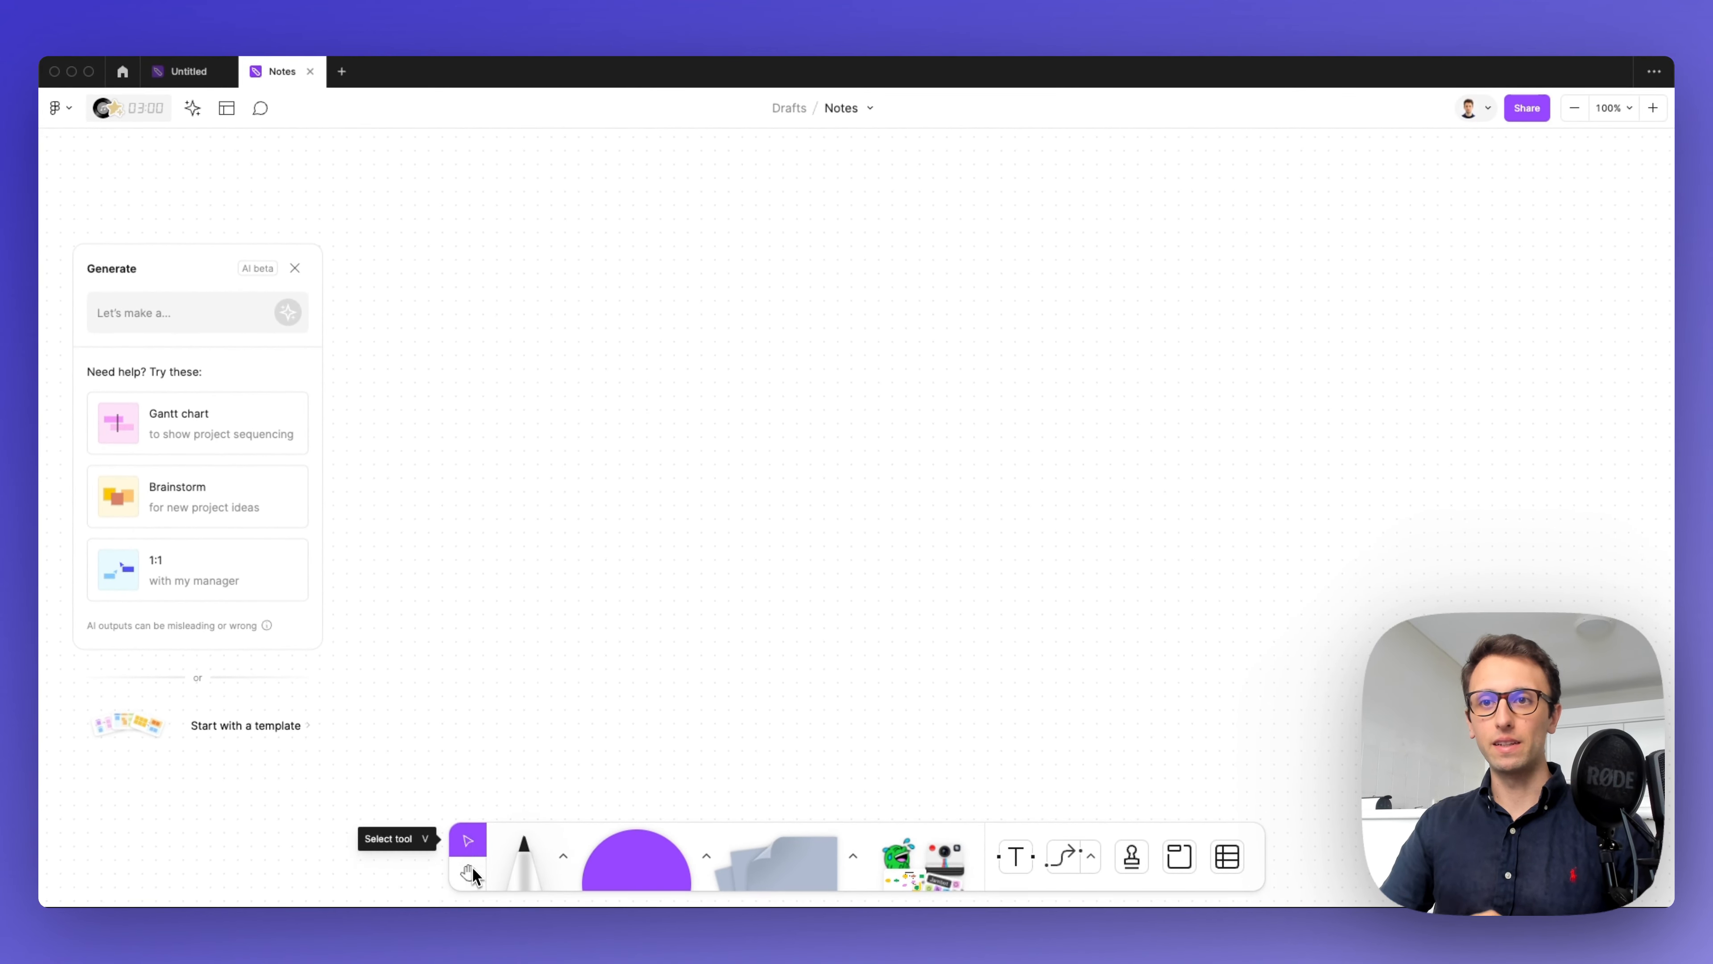
Step: Draw a wavy black marker stroke across the canvas and a similar yellow highlighter stroke just above it
click(521, 840)
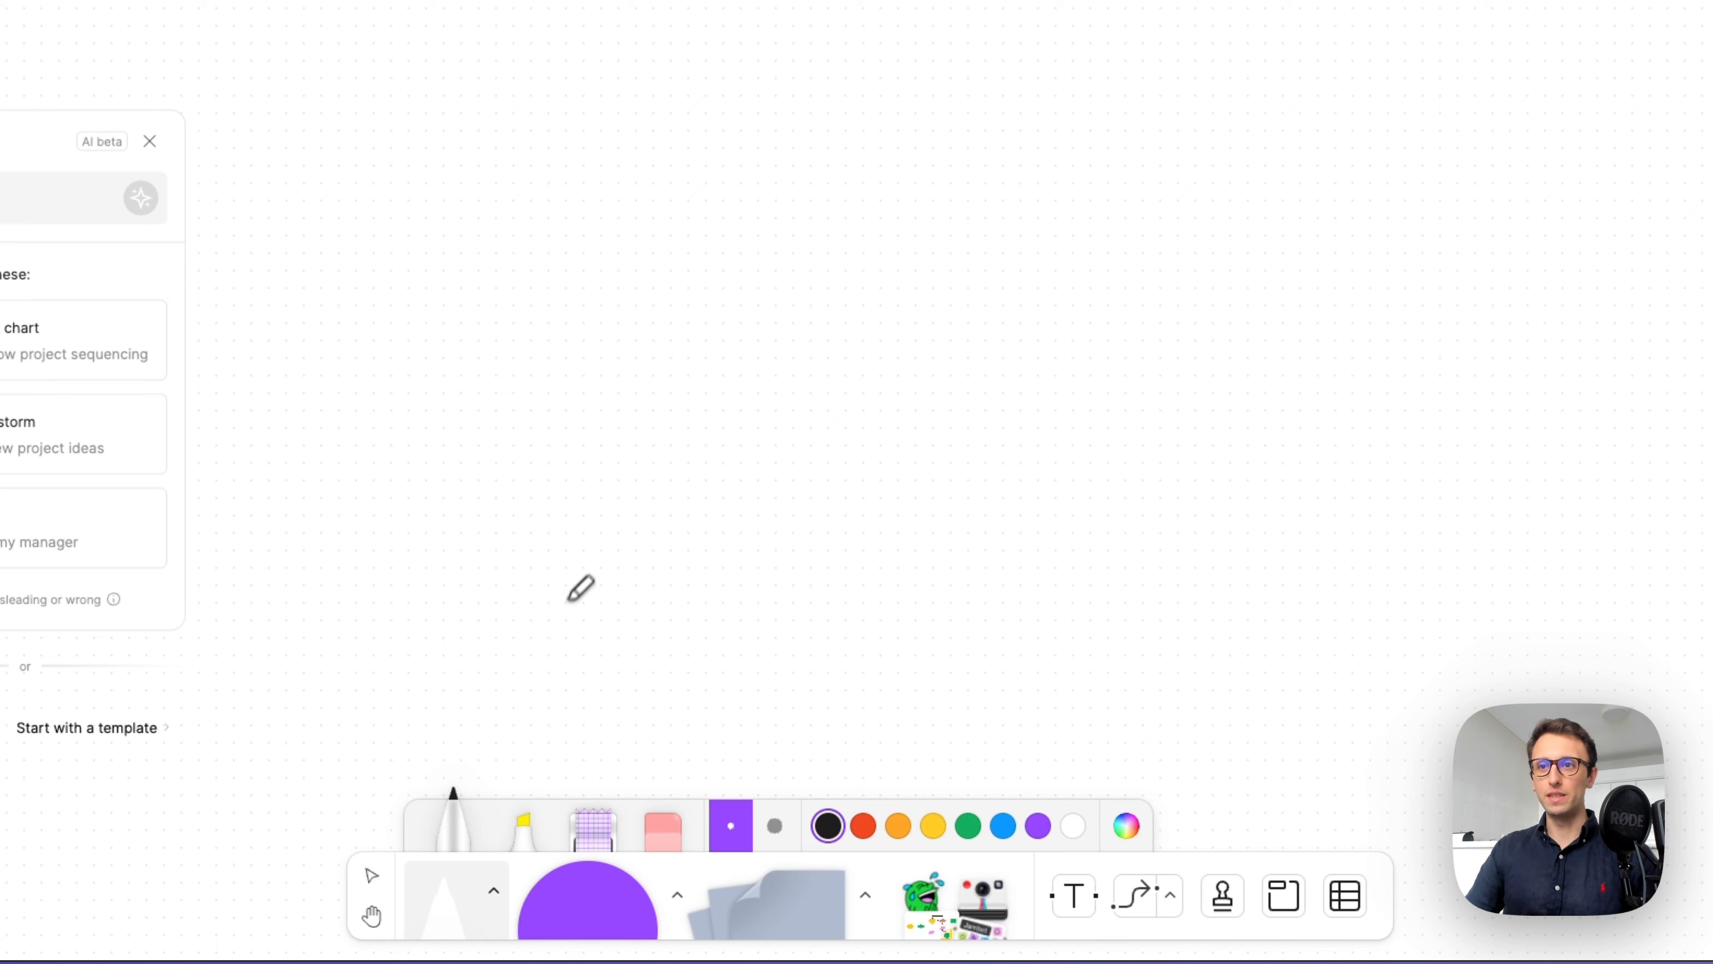
mouse_move(508, 467)
mouse_down()
mouse_move(555, 394)
mouse_move(830, 415)
mouse_move(1214, 277)
mouse_move(1096, 199)
mouse_up()
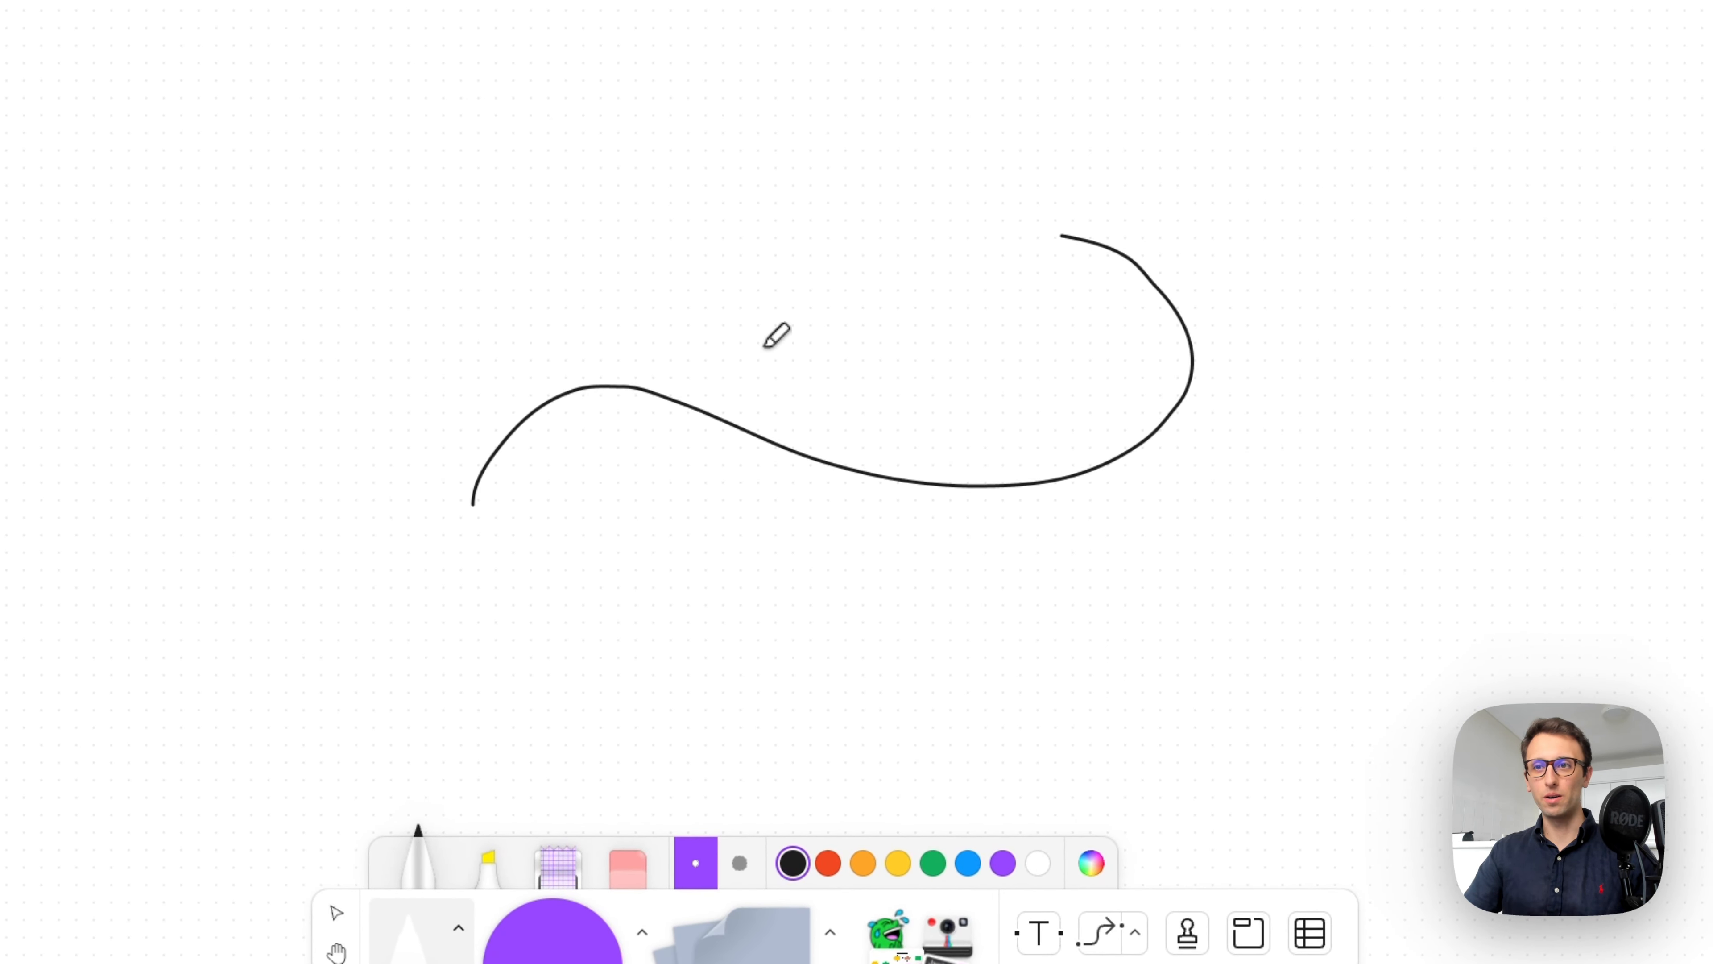
click(489, 865)
mouse_move(459, 443)
mouse_down()
mouse_move(518, 383)
mouse_move(883, 383)
mouse_move(1148, 355)
mouse_move(998, 259)
mouse_up()
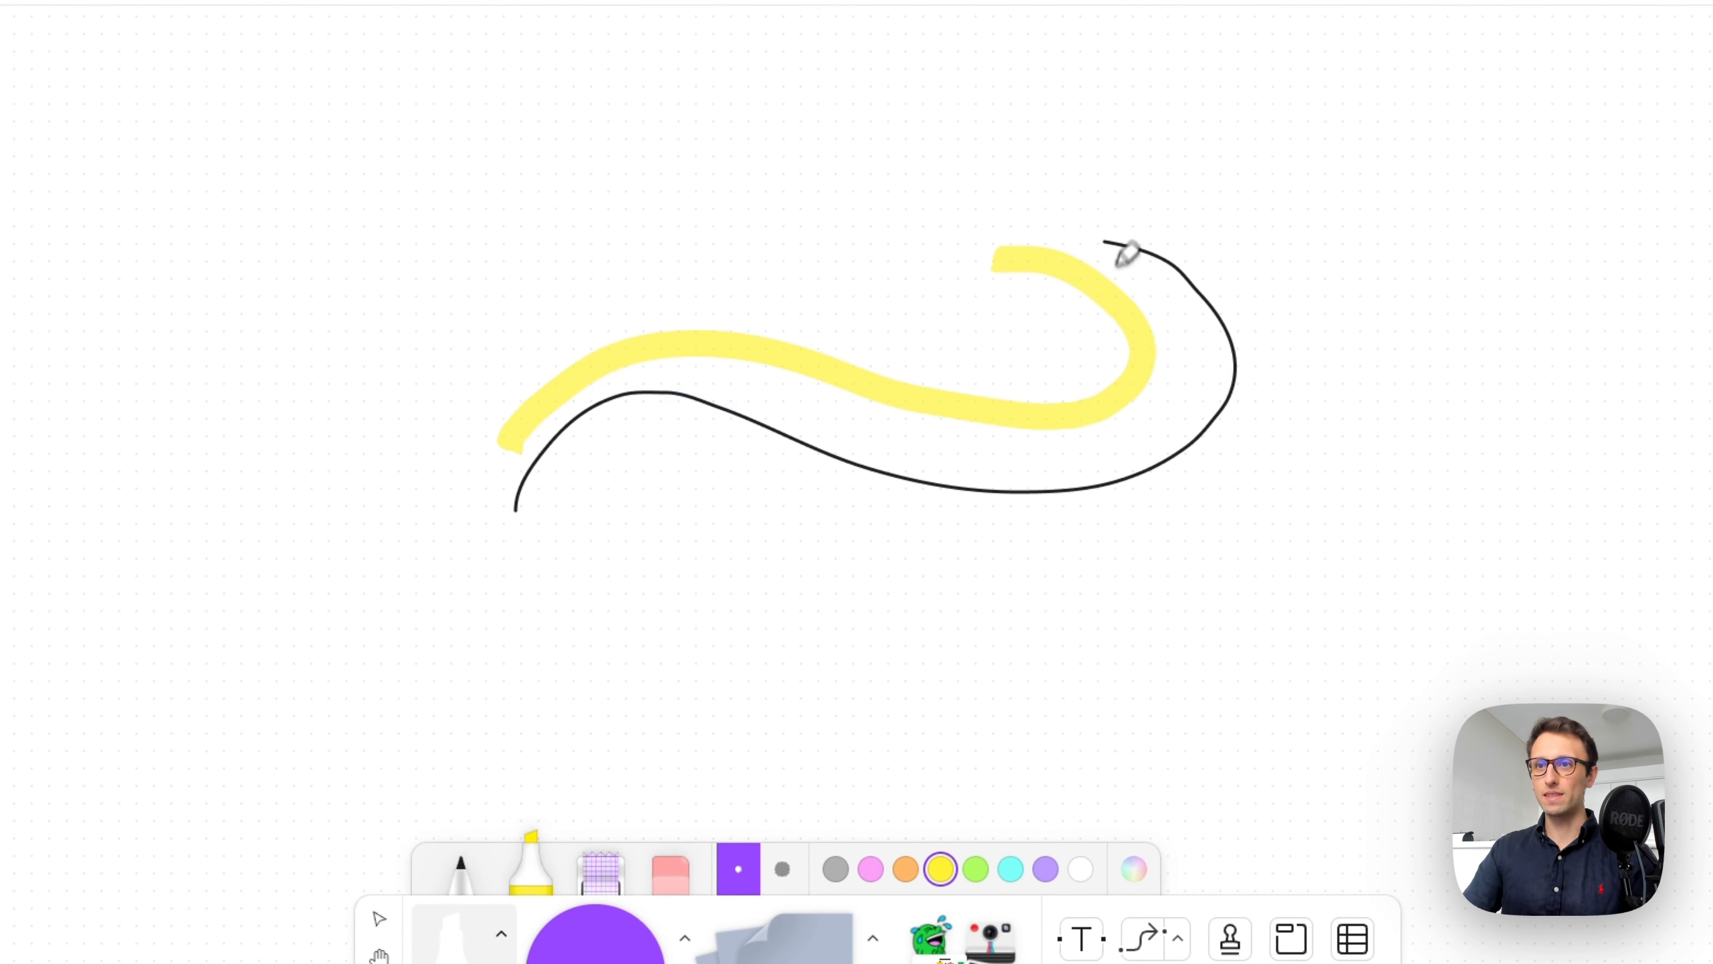
Step: Select the black marker stroke and enlarge it from its upper-right corner
click(379, 917)
click(738, 421)
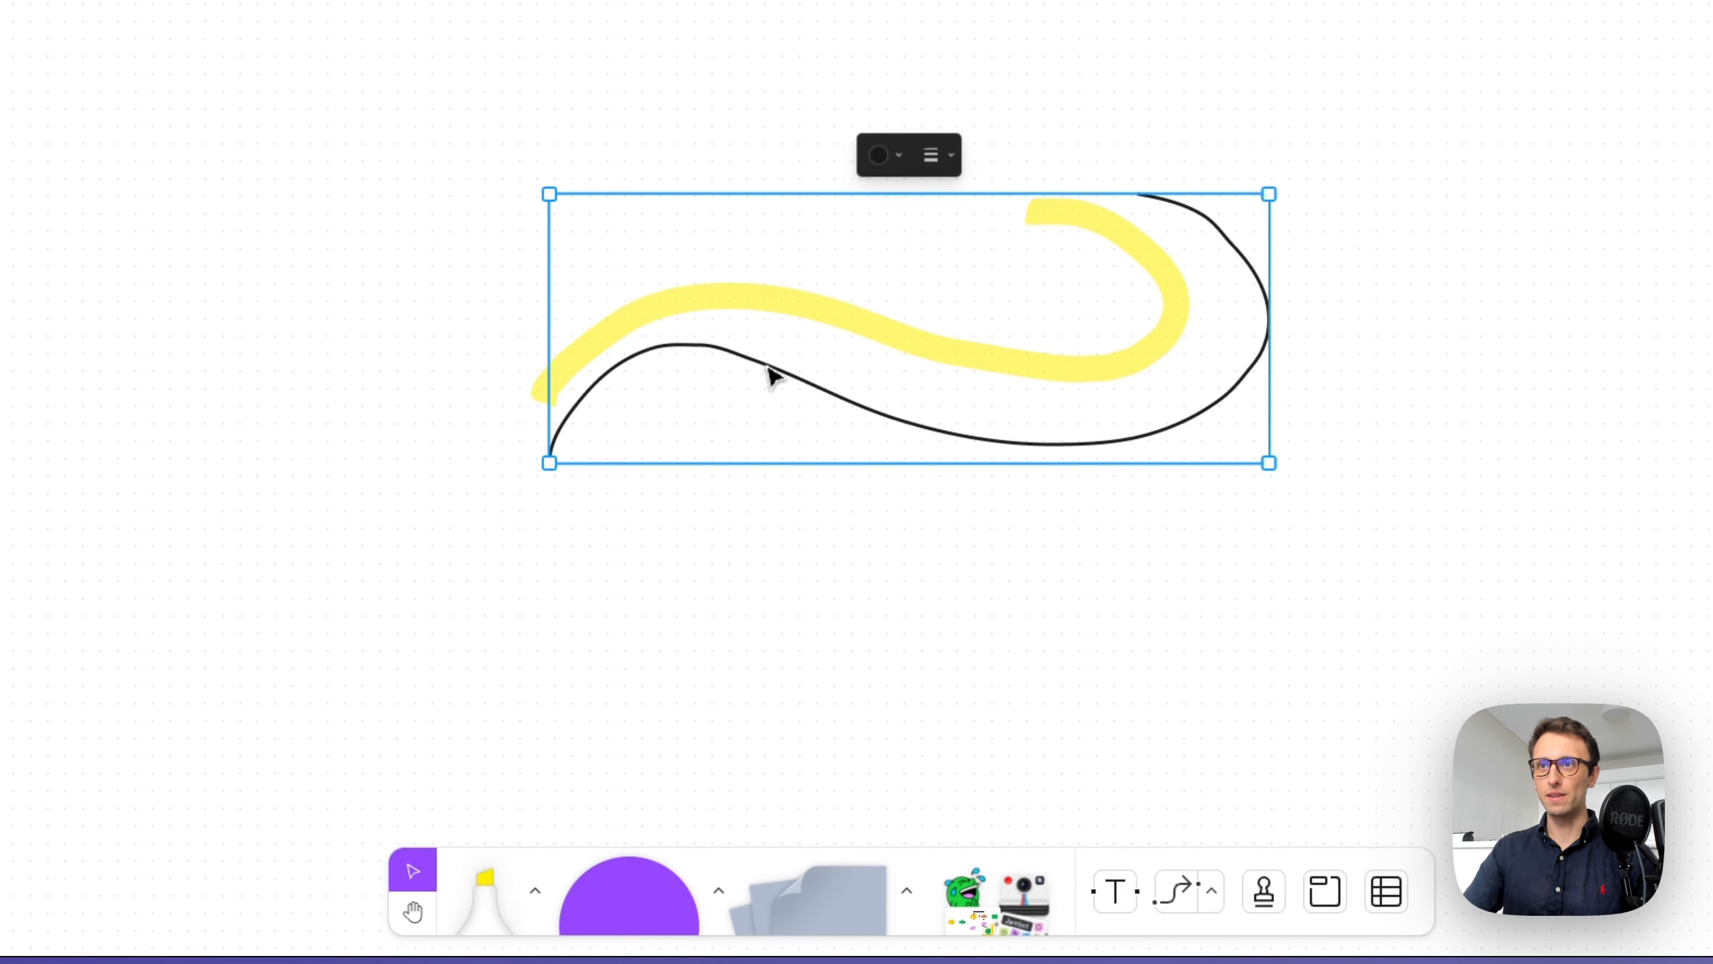
scroll(783, 418, up, 3)
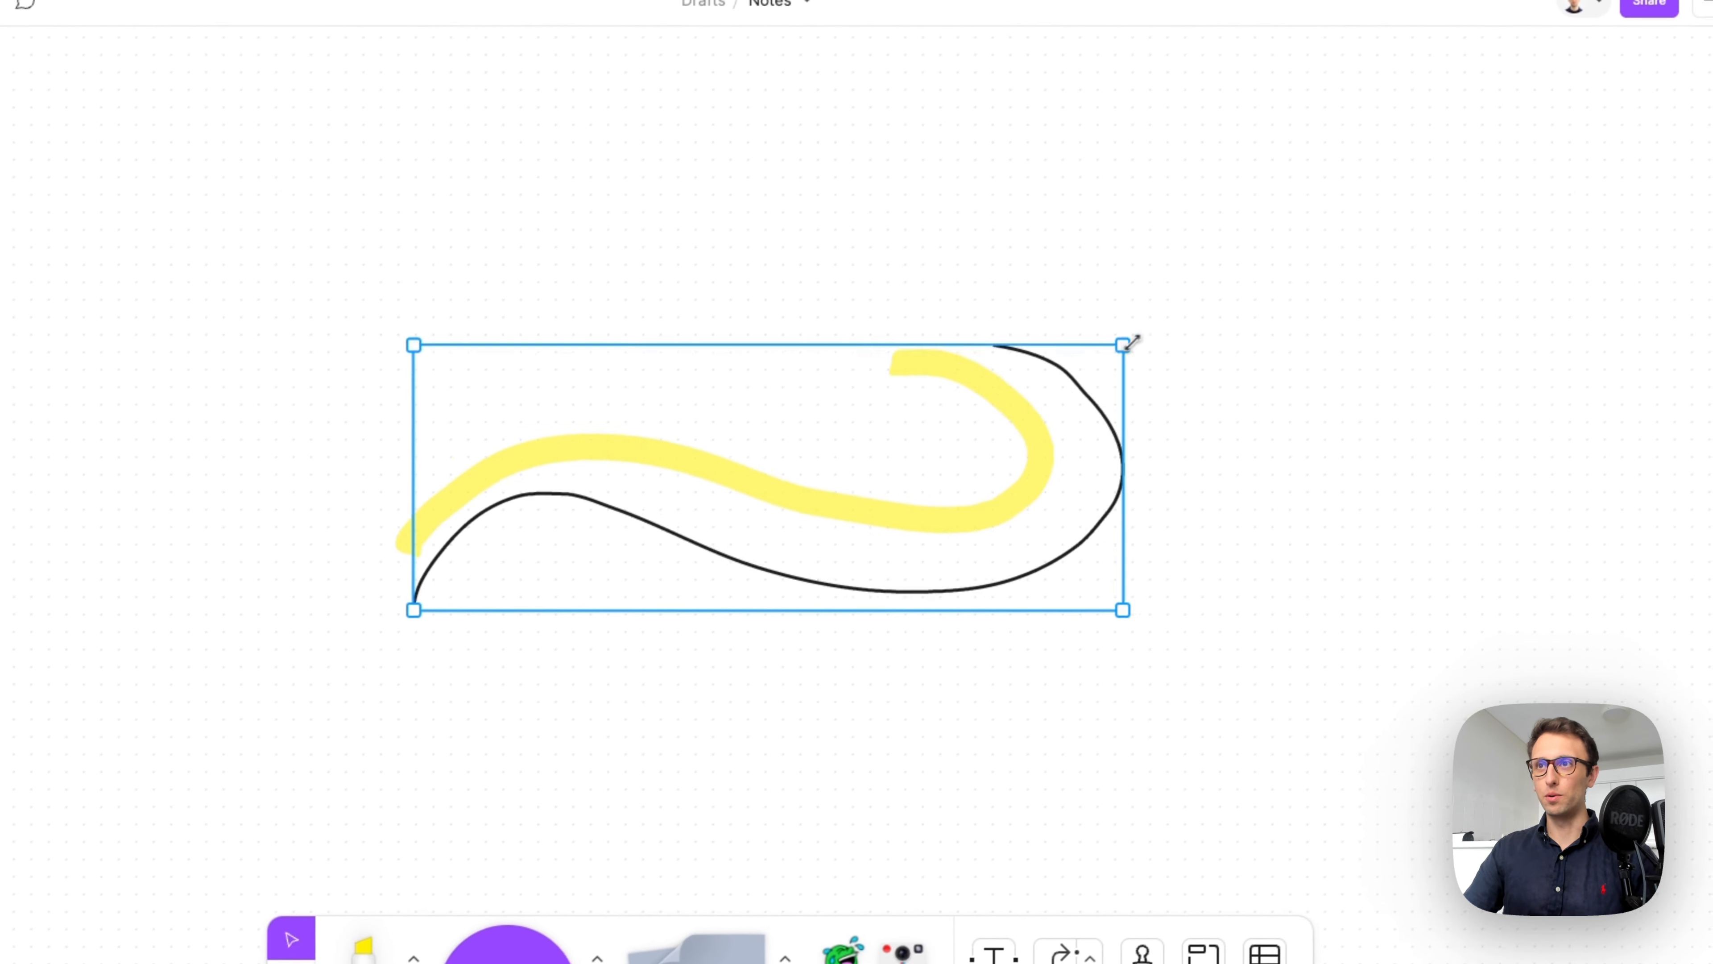
mouse_move(1132, 343)
mouse_down()
mouse_move(856, 472)
mouse_move(1129, 279)
mouse_up()
Step: Select the black and yellow strokes together and delete them from the canvas
click(1240, 185)
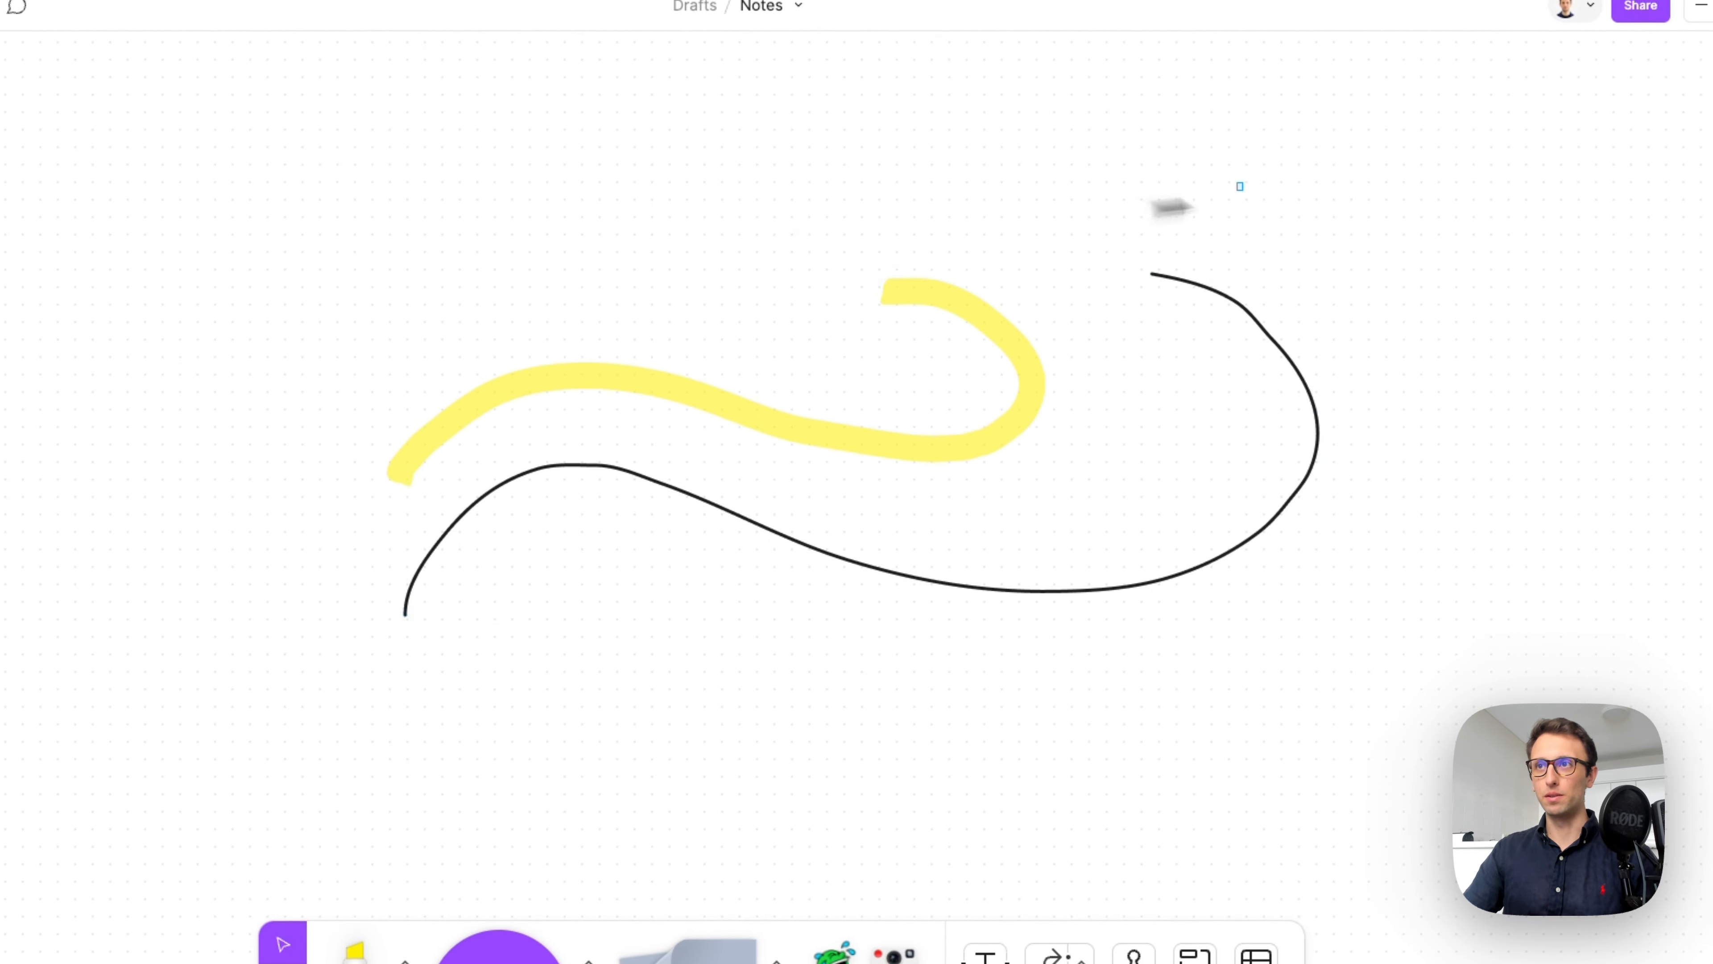
drag(1173, 207, 806, 570)
key(Delete)
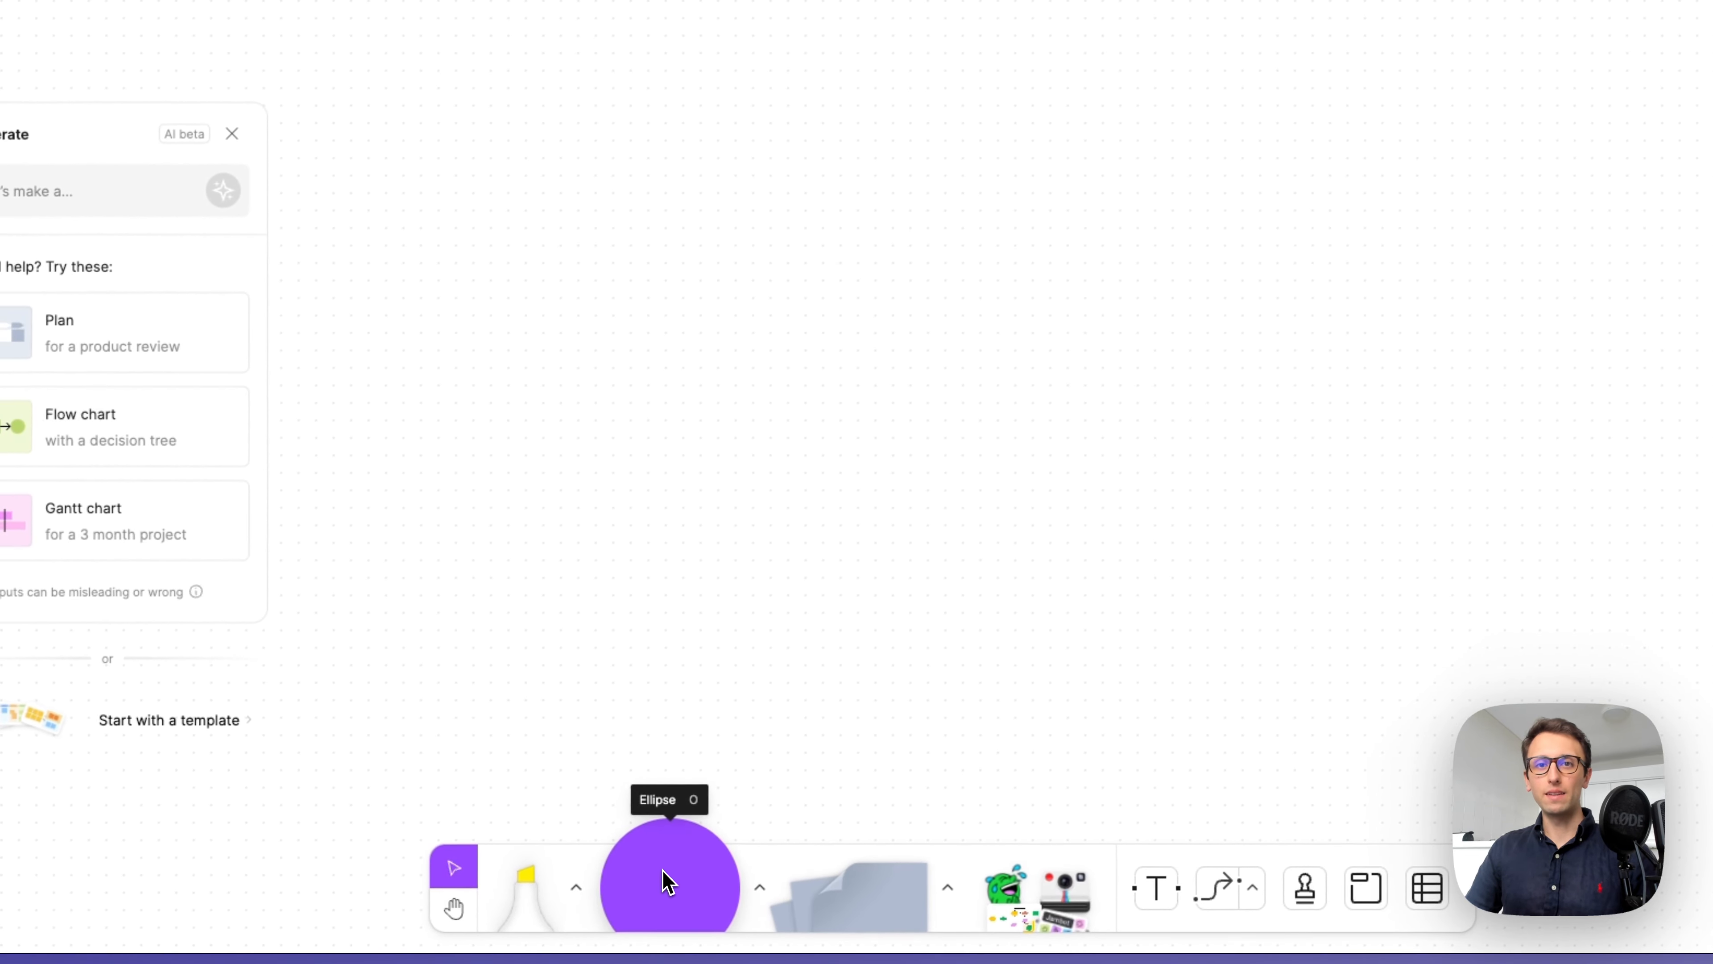
Step: Draw a violet circle on the empty canvas and enter "Text" as its label
click(667, 881)
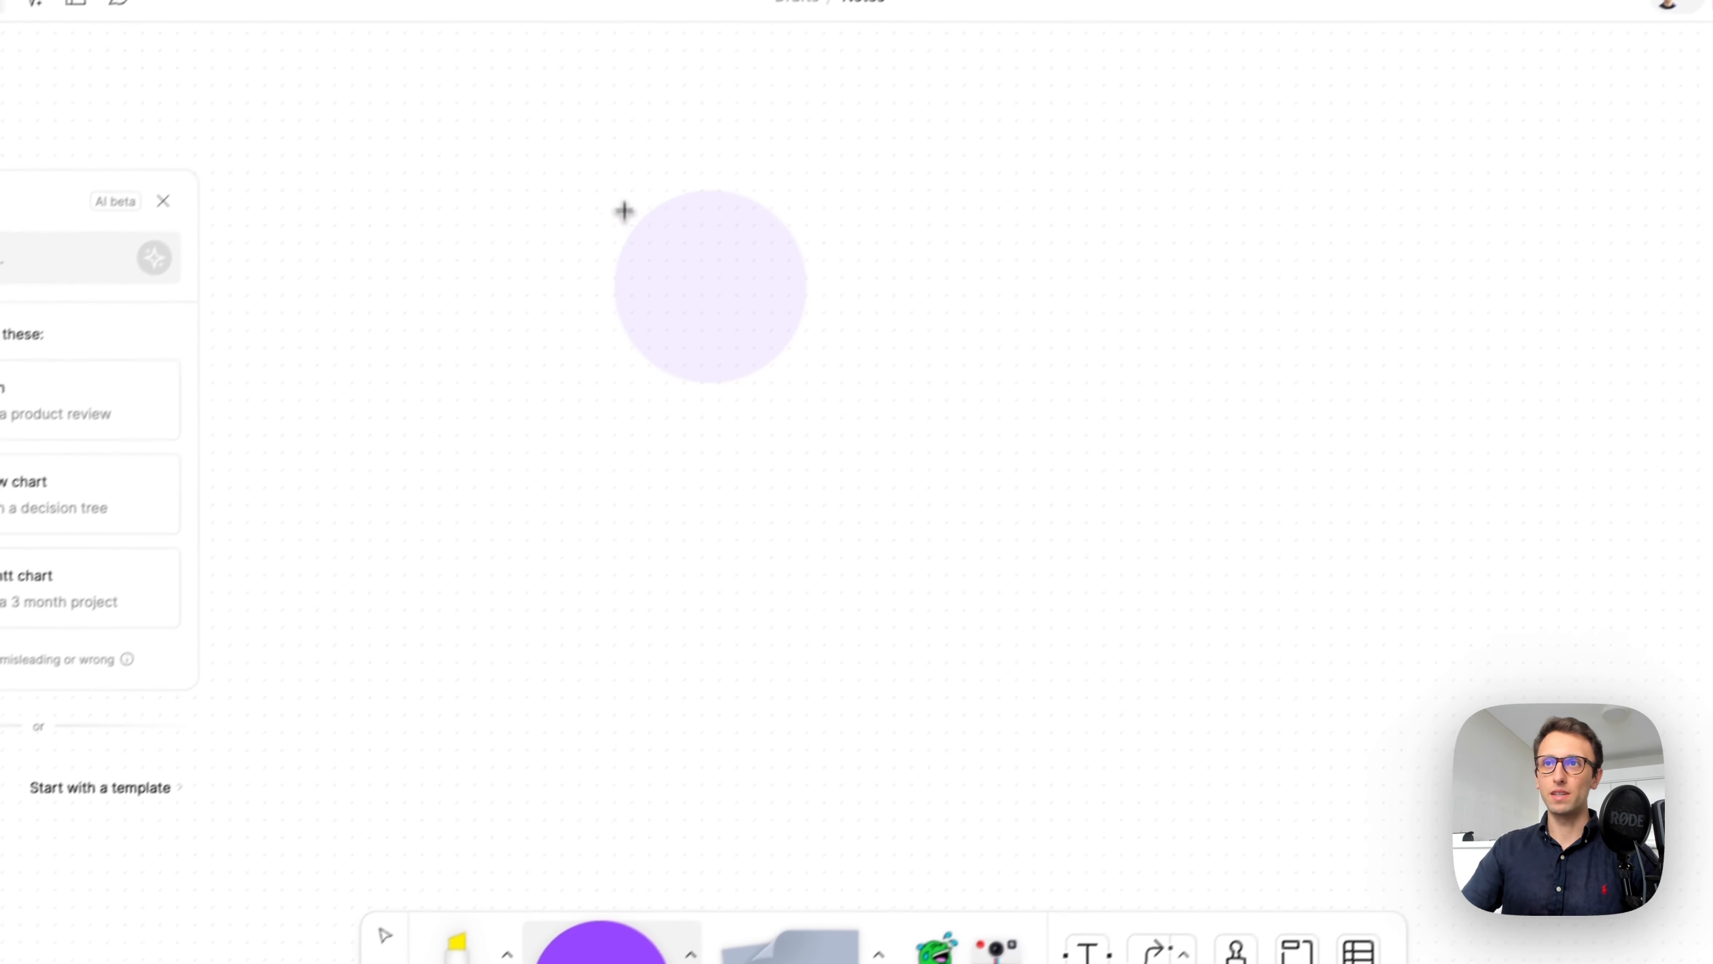
drag(544, 212, 866, 521)
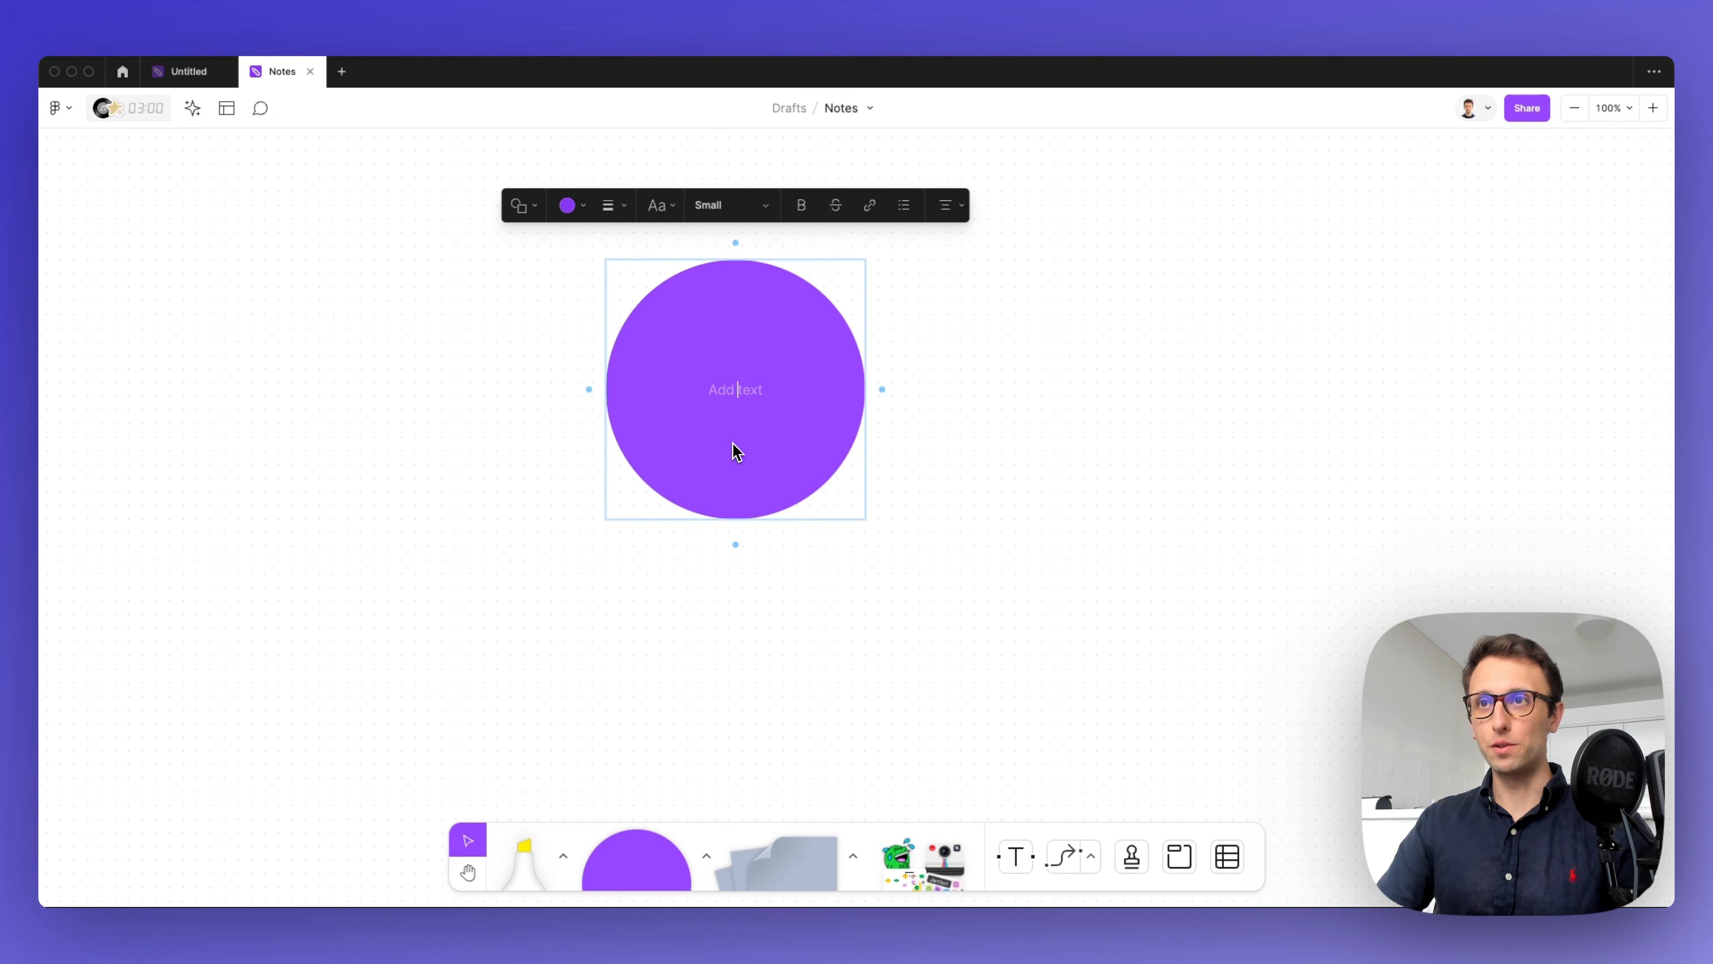
scroll(737, 450, up, 3)
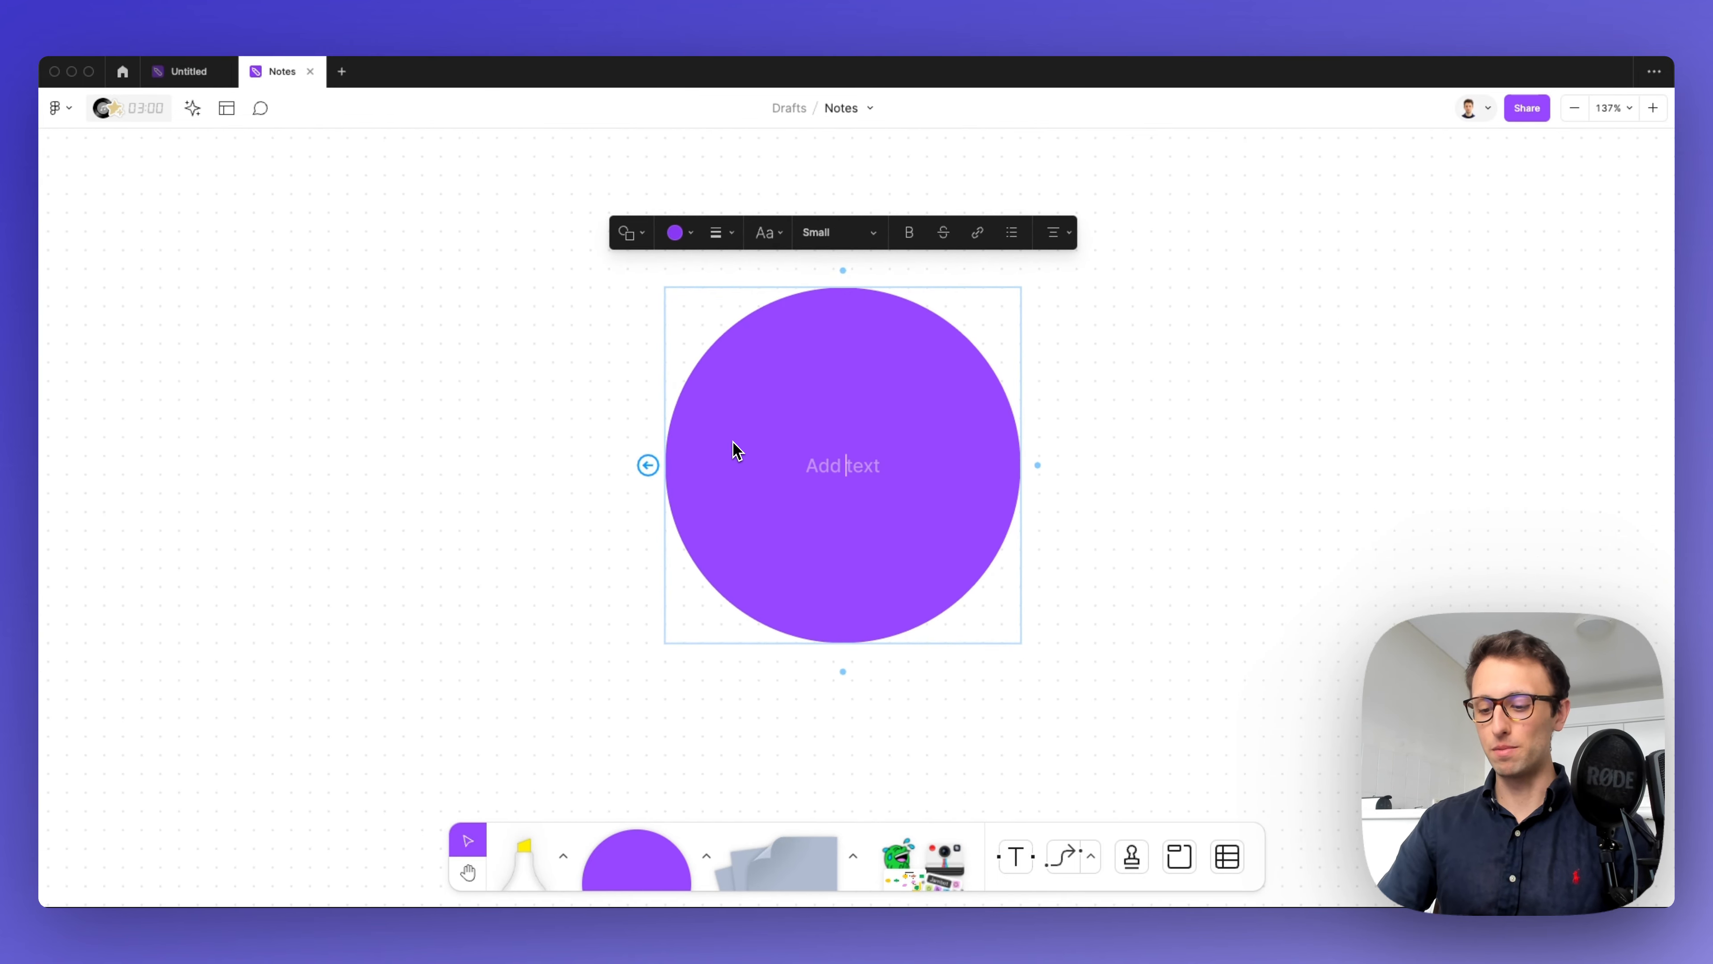
text(Text)
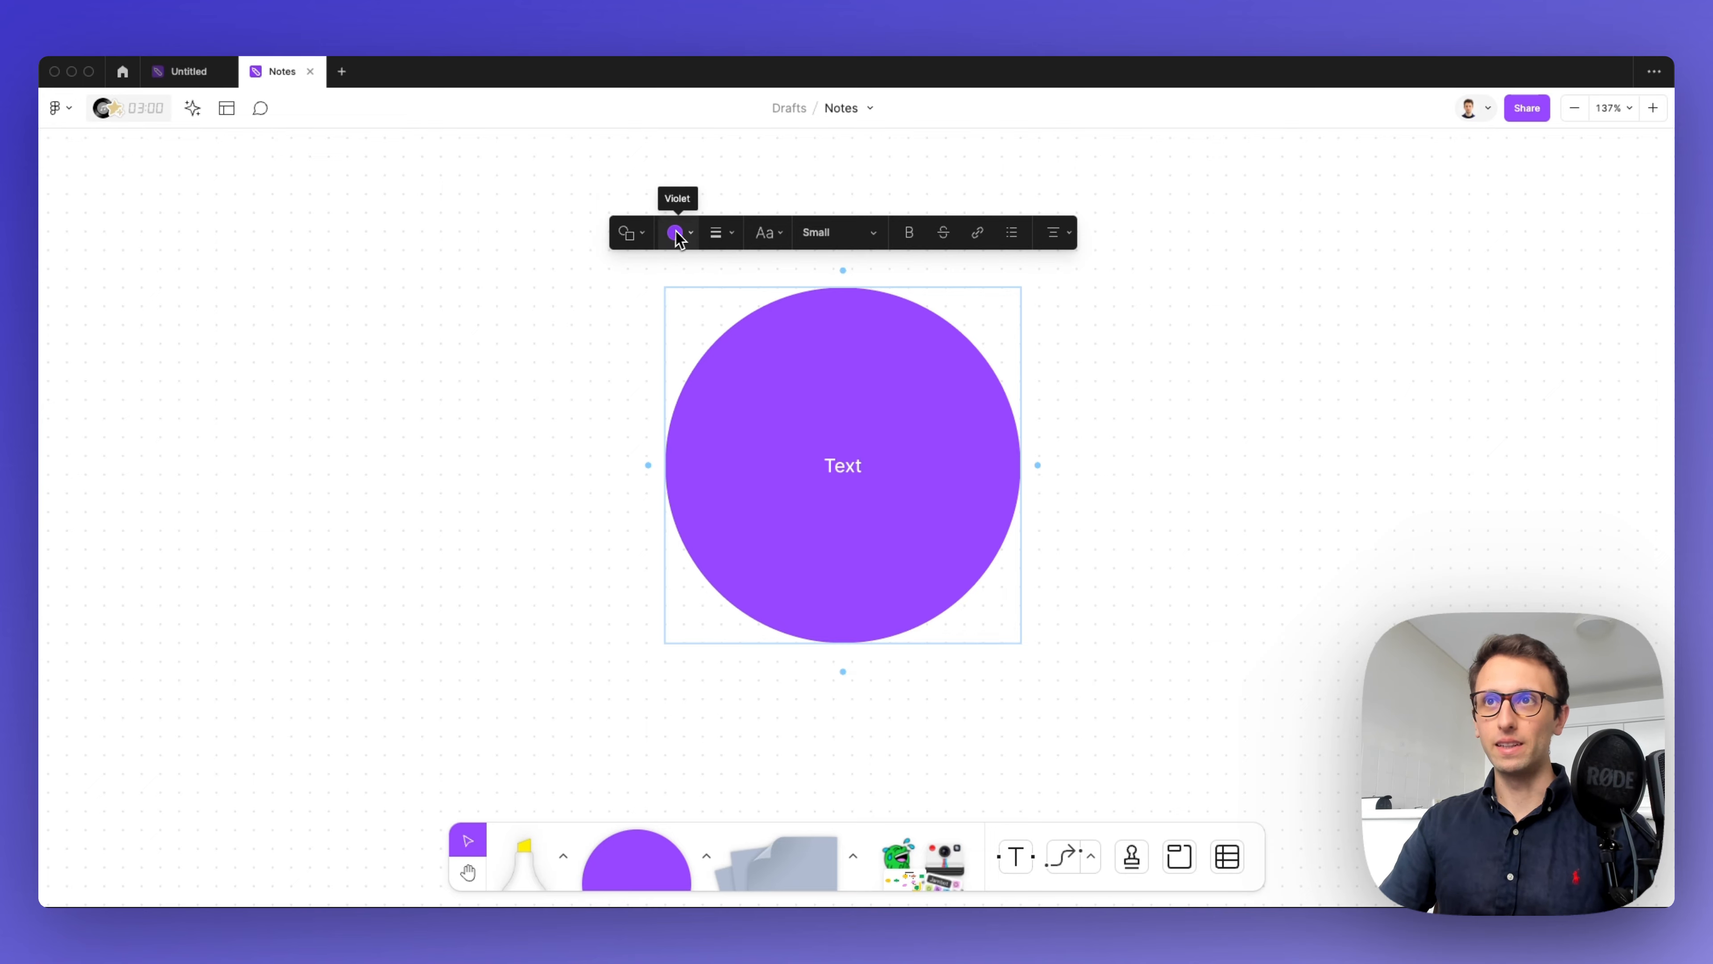
Step: Try the rounded rectangle form on the violet circle and change the shape to a diamond
click(645, 236)
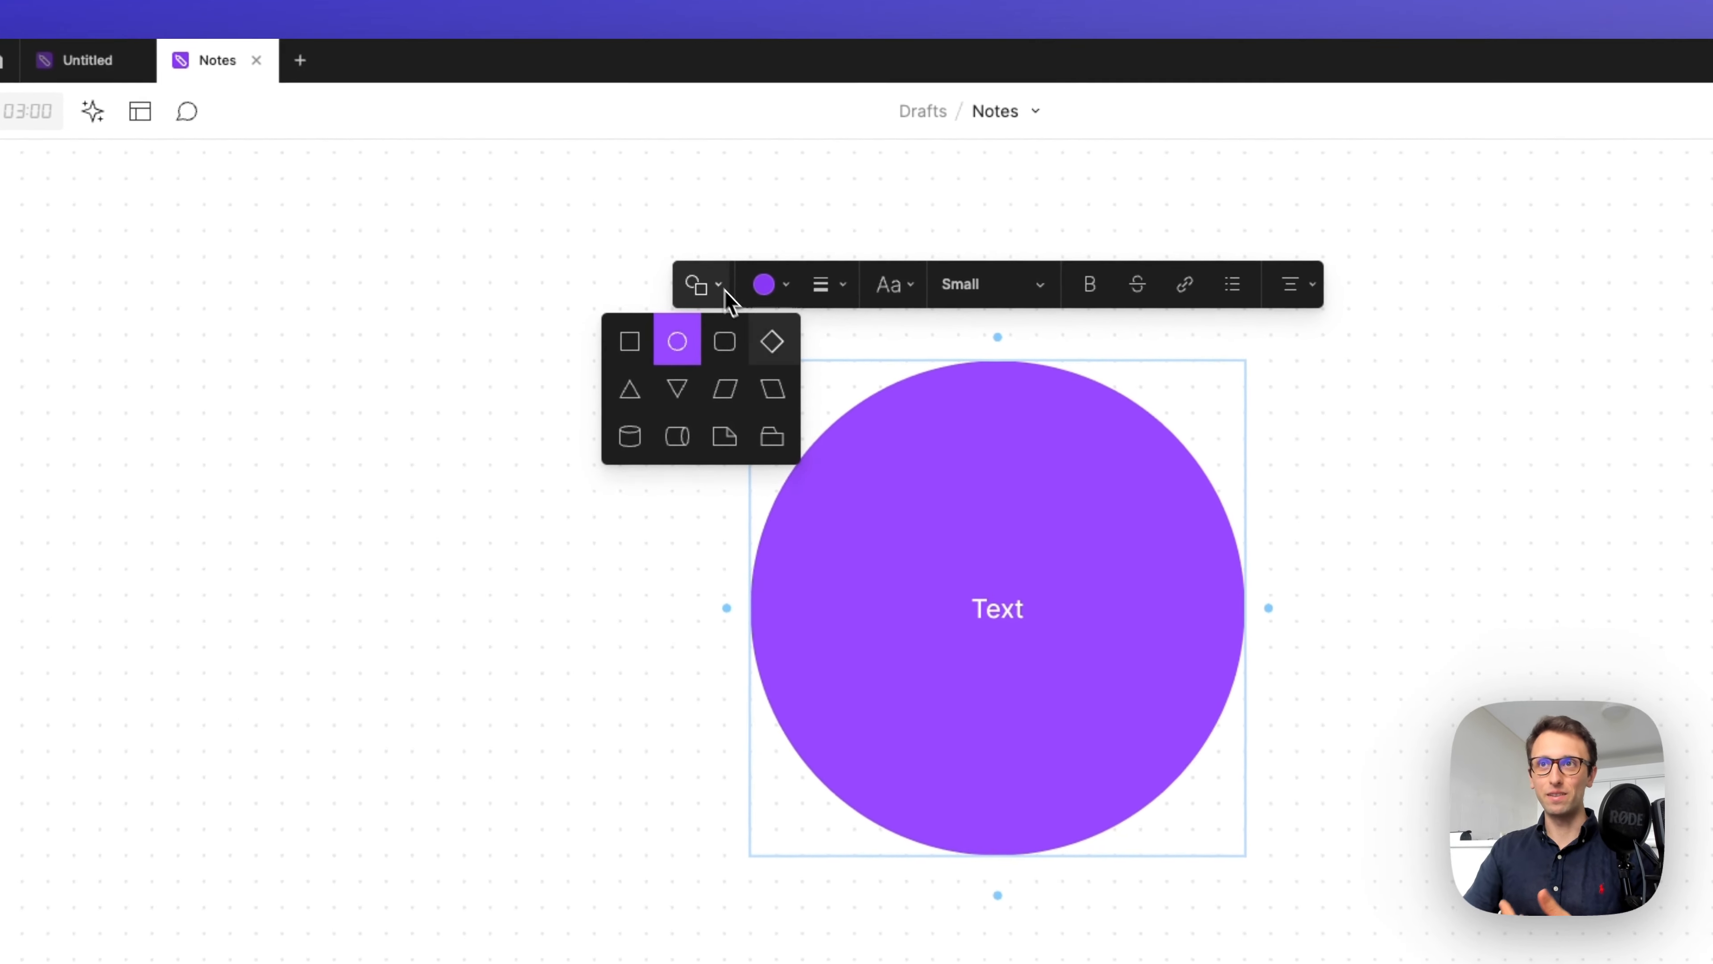
click(725, 348)
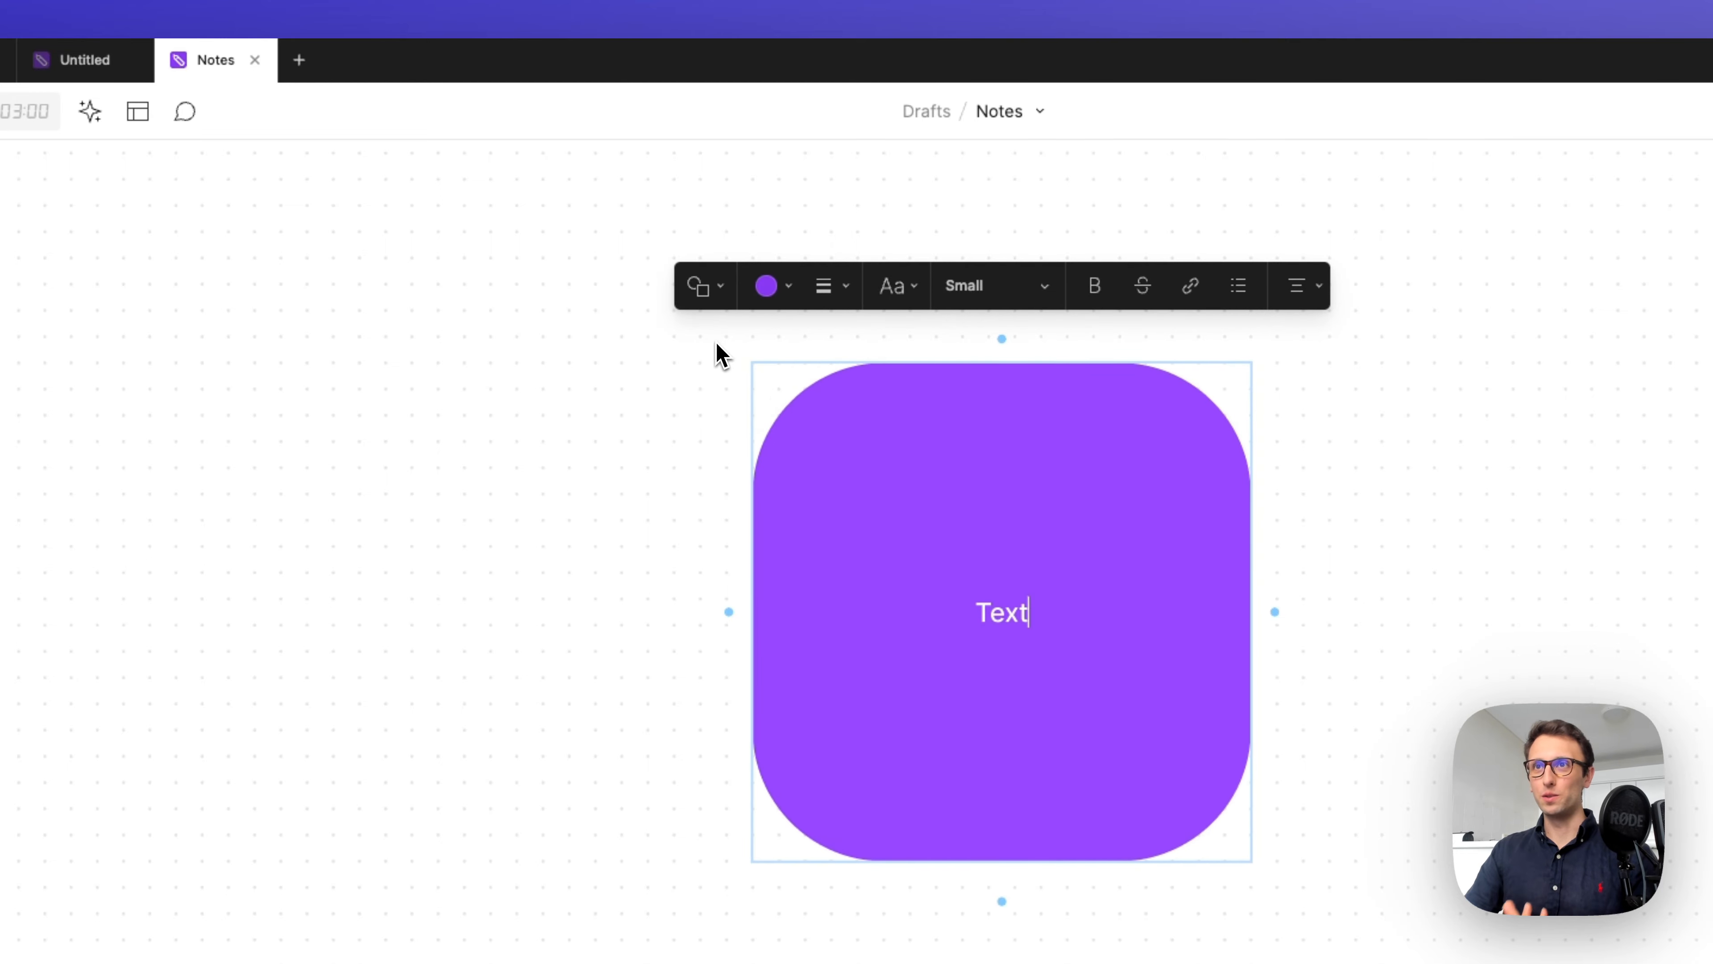
click(722, 287)
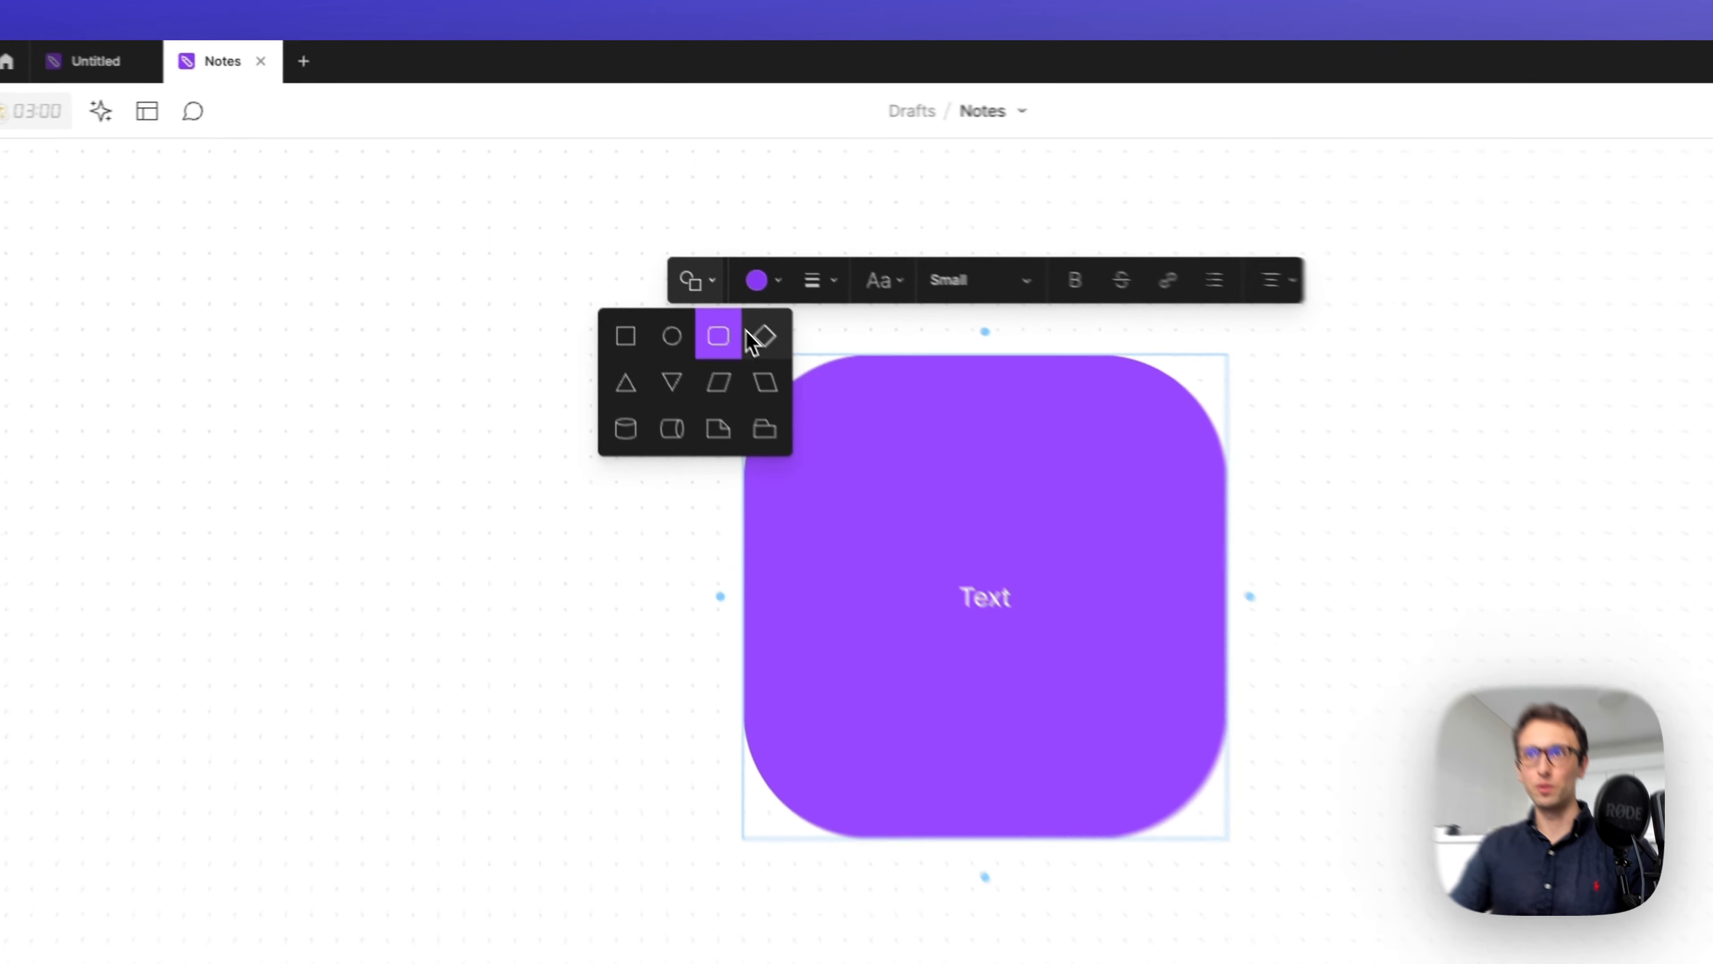
click(774, 343)
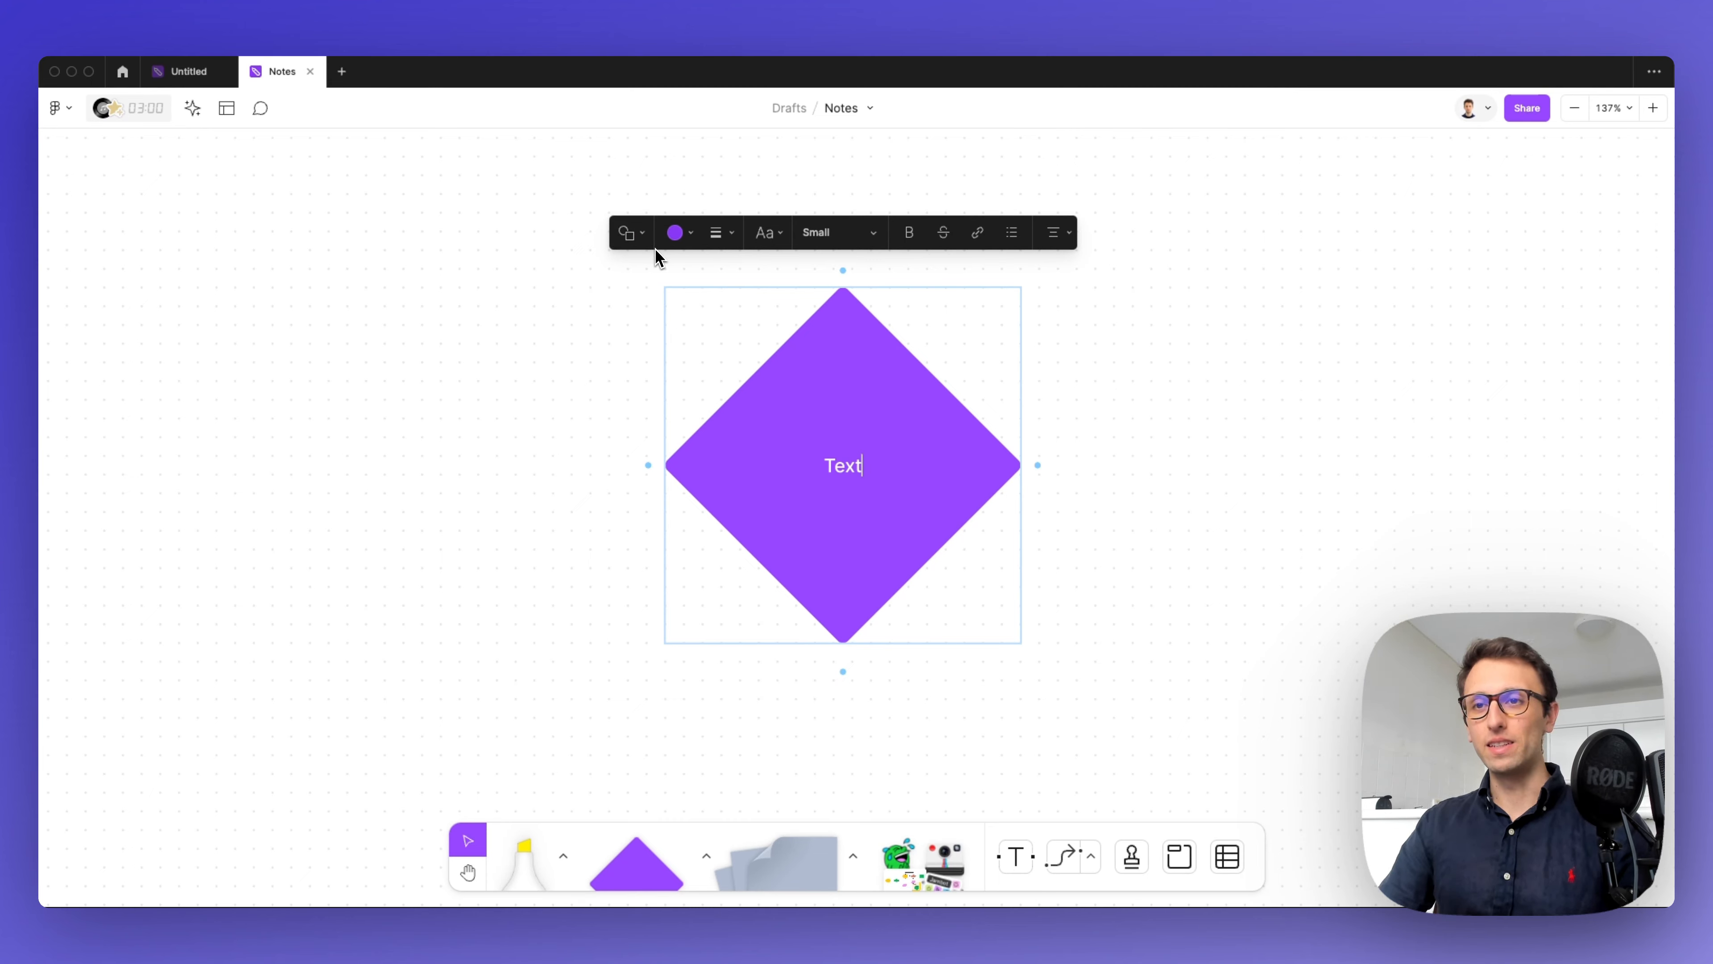
Step: Try orange, yellow, green and light green preset fills on the diamond
click(675, 236)
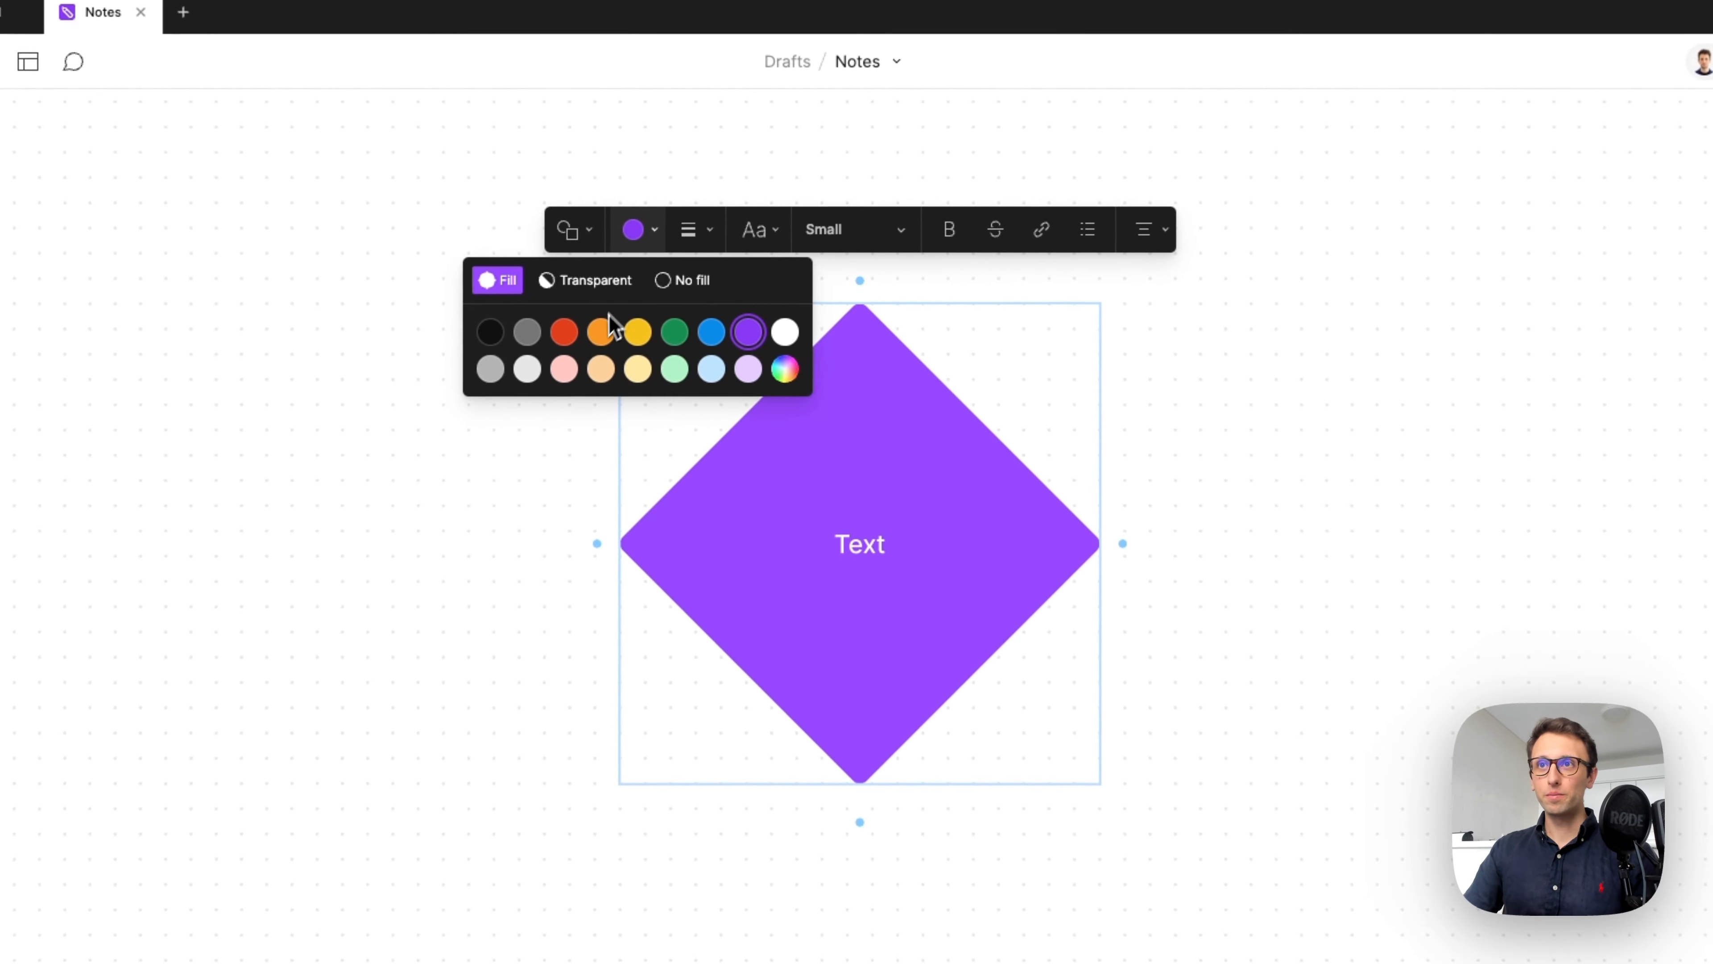
click(602, 331)
click(650, 242)
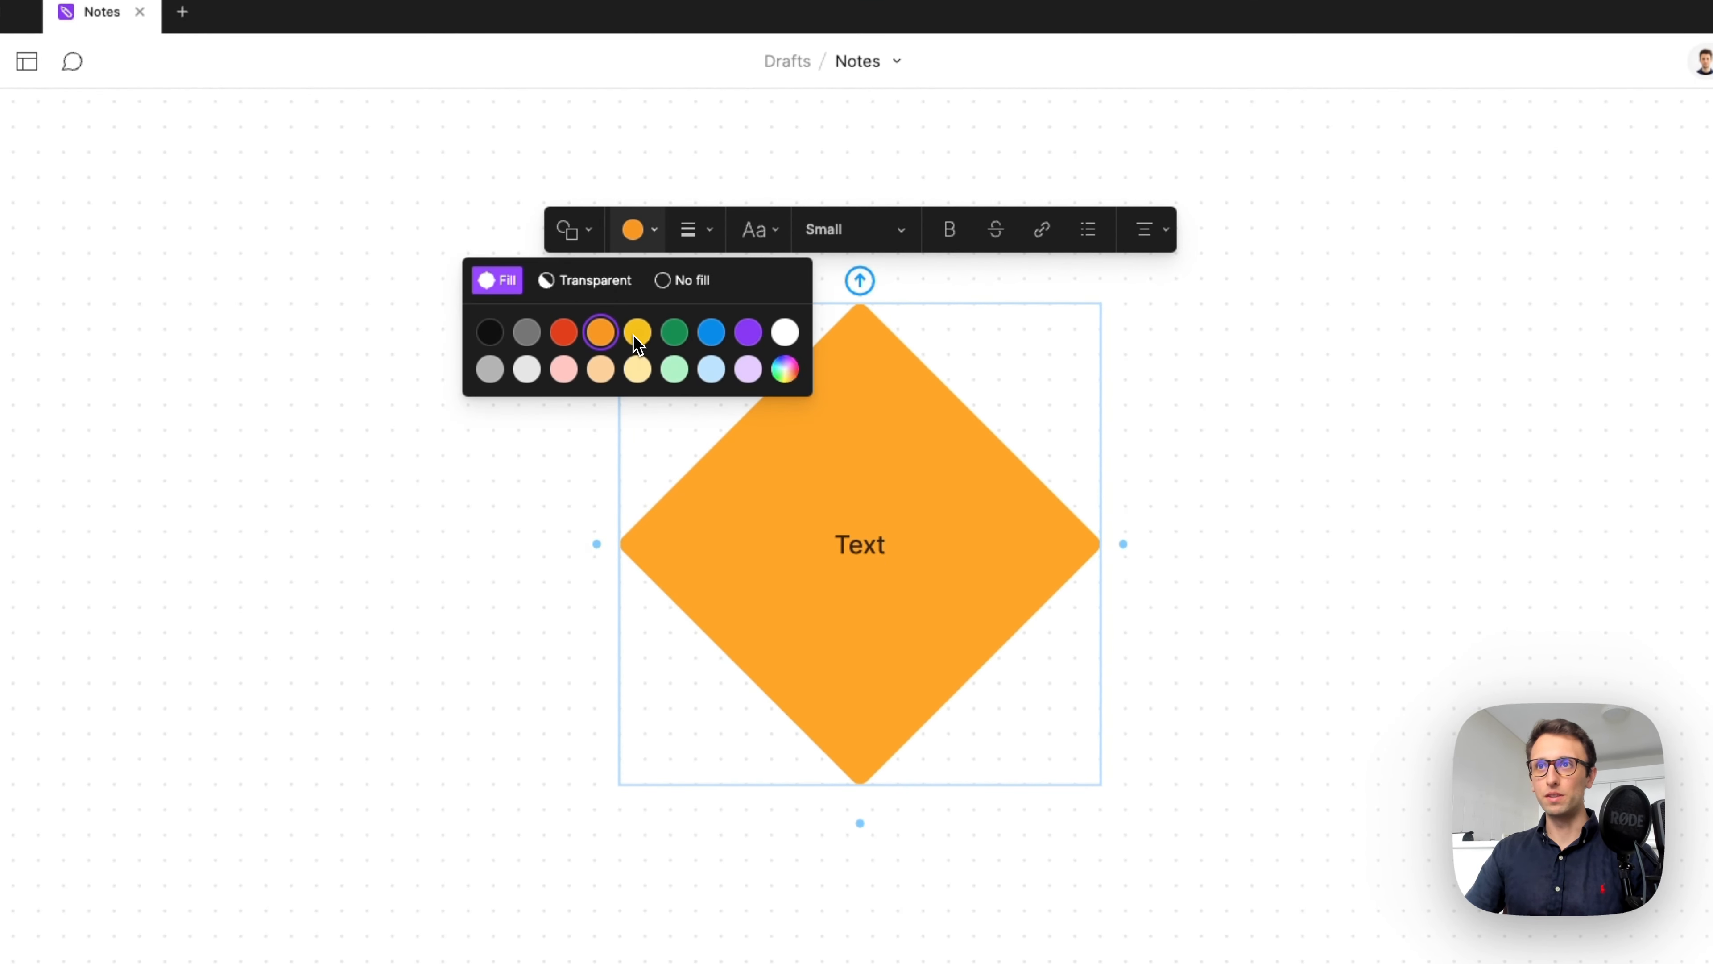
click(637, 333)
click(662, 241)
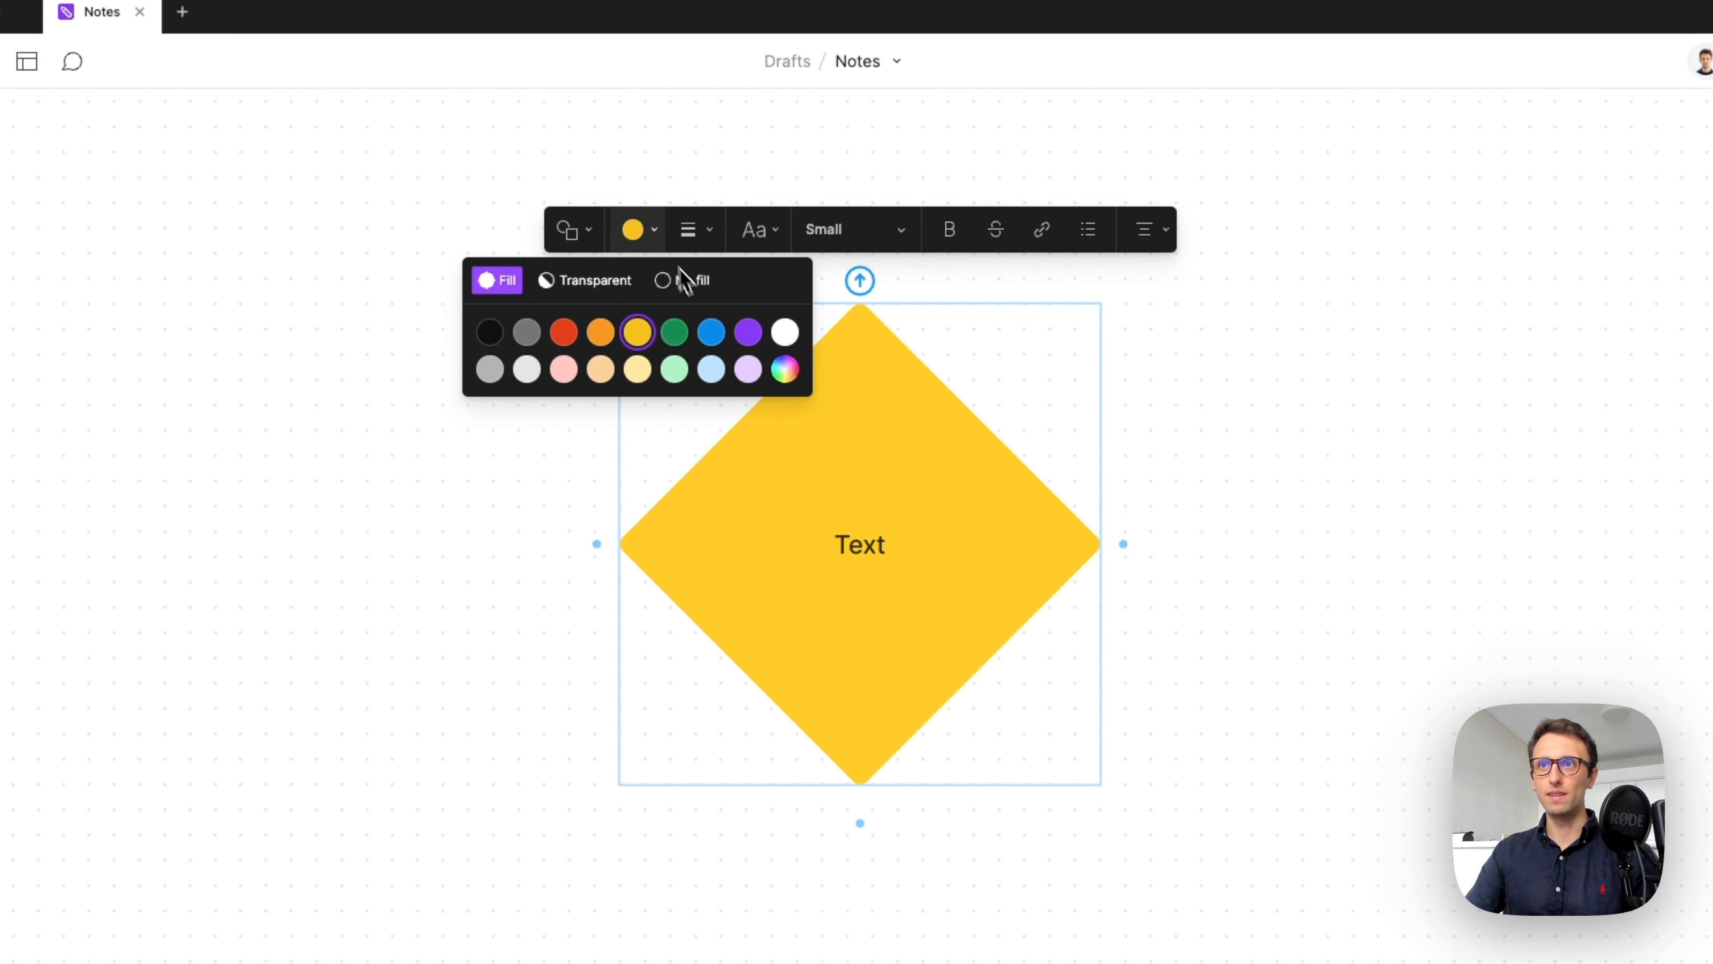
click(675, 333)
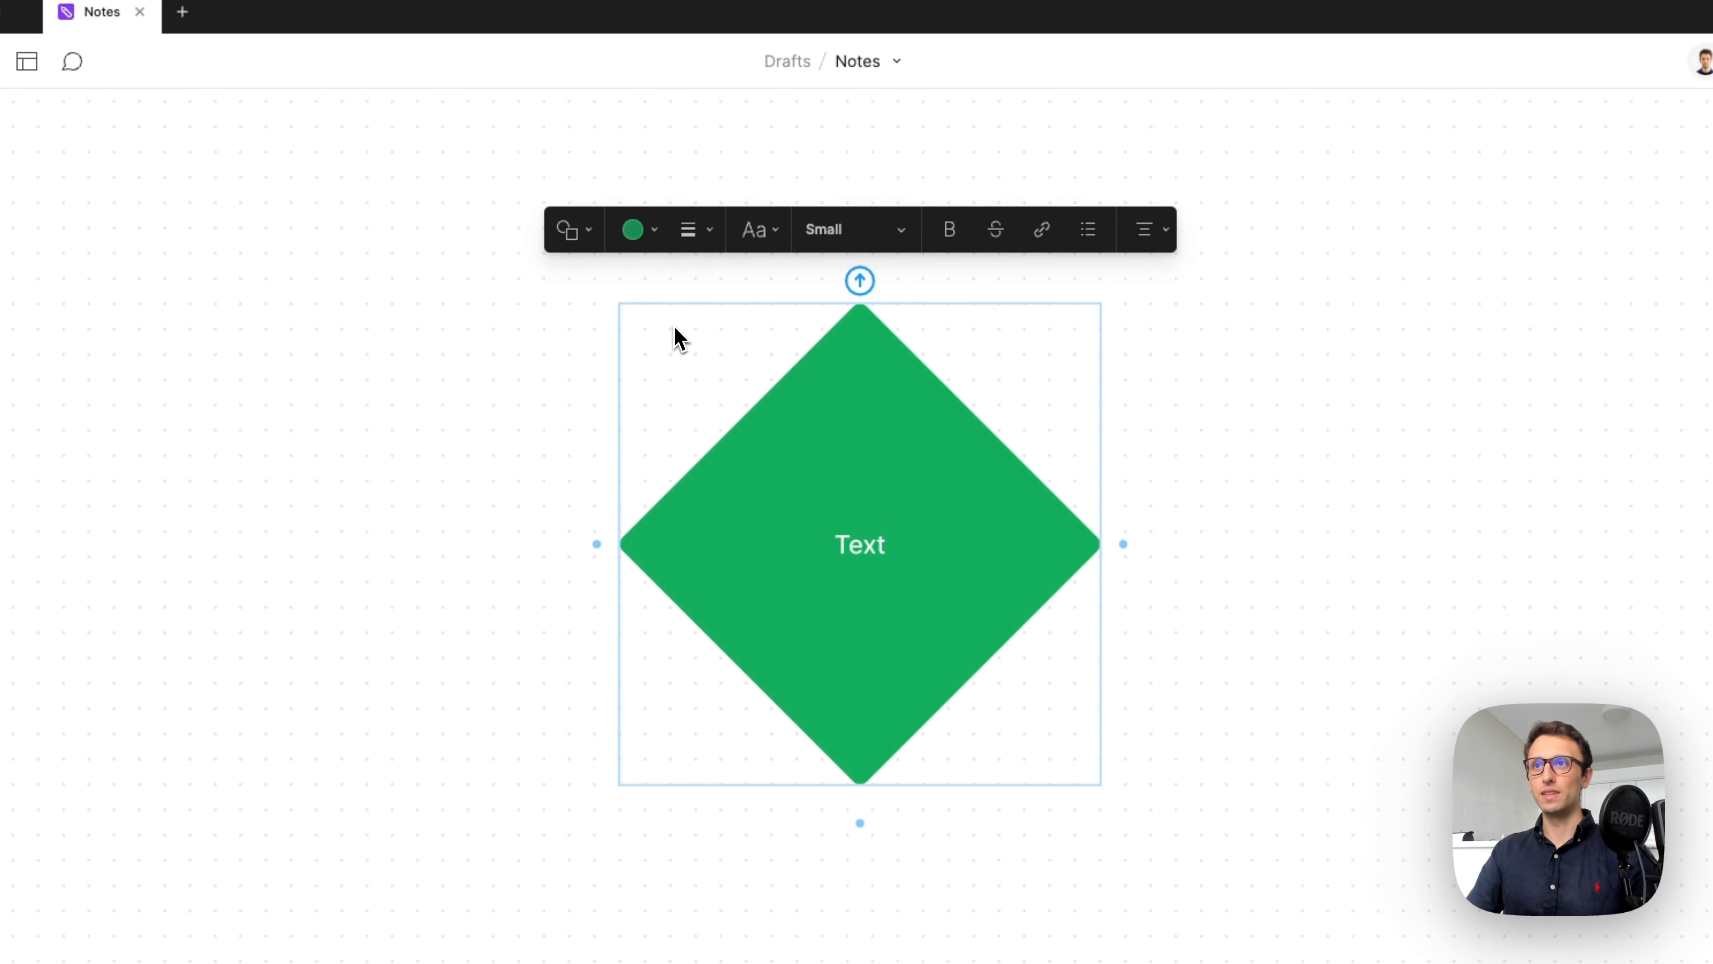
click(648, 242)
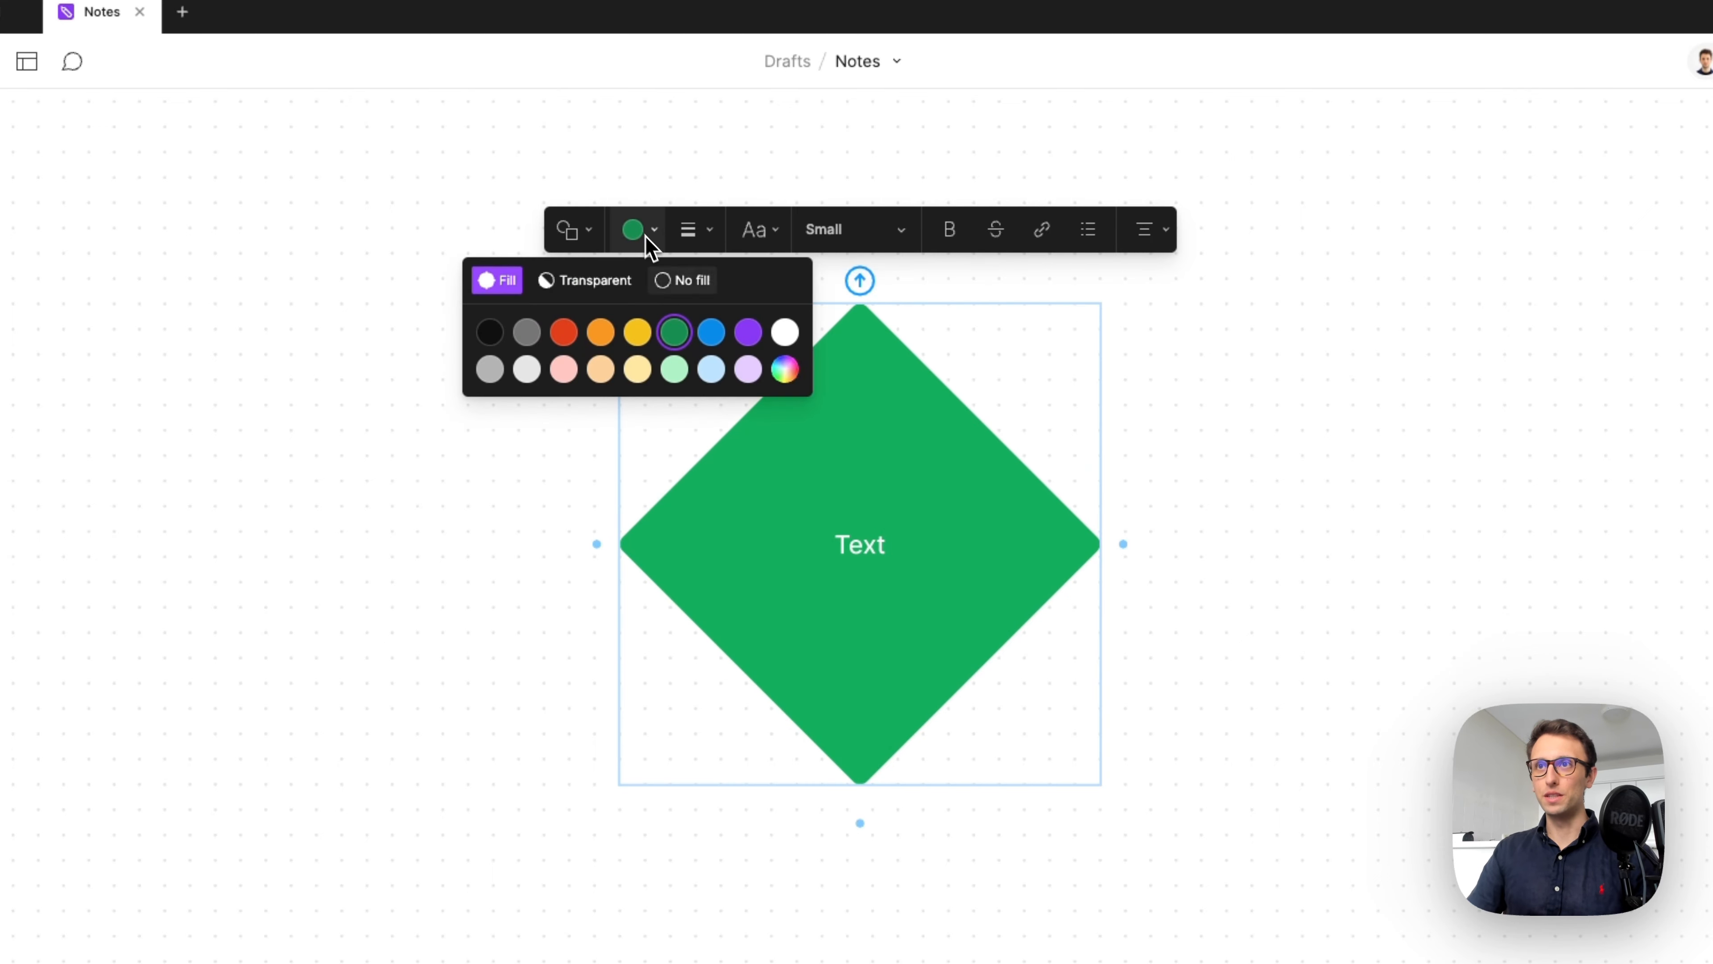
click(675, 369)
Step: Give the diamond a custom blue fill of #00A3FF with slightly reduced opacity
click(634, 231)
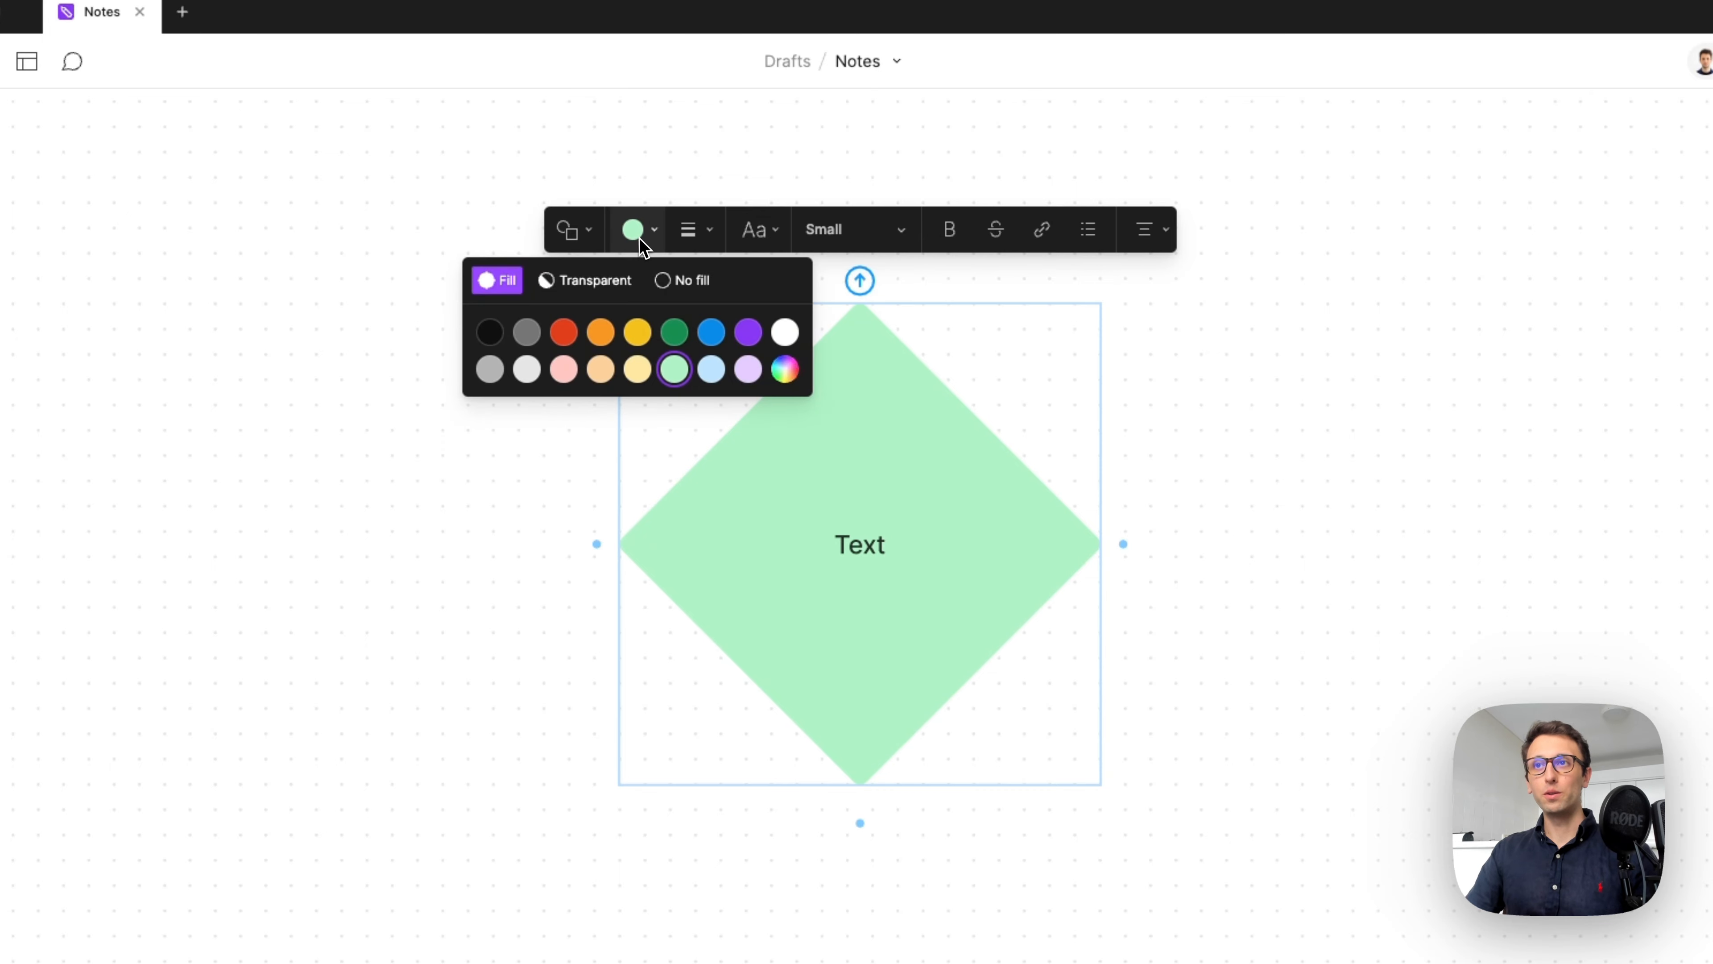
click(785, 370)
scroll(620, 202, up, 2)
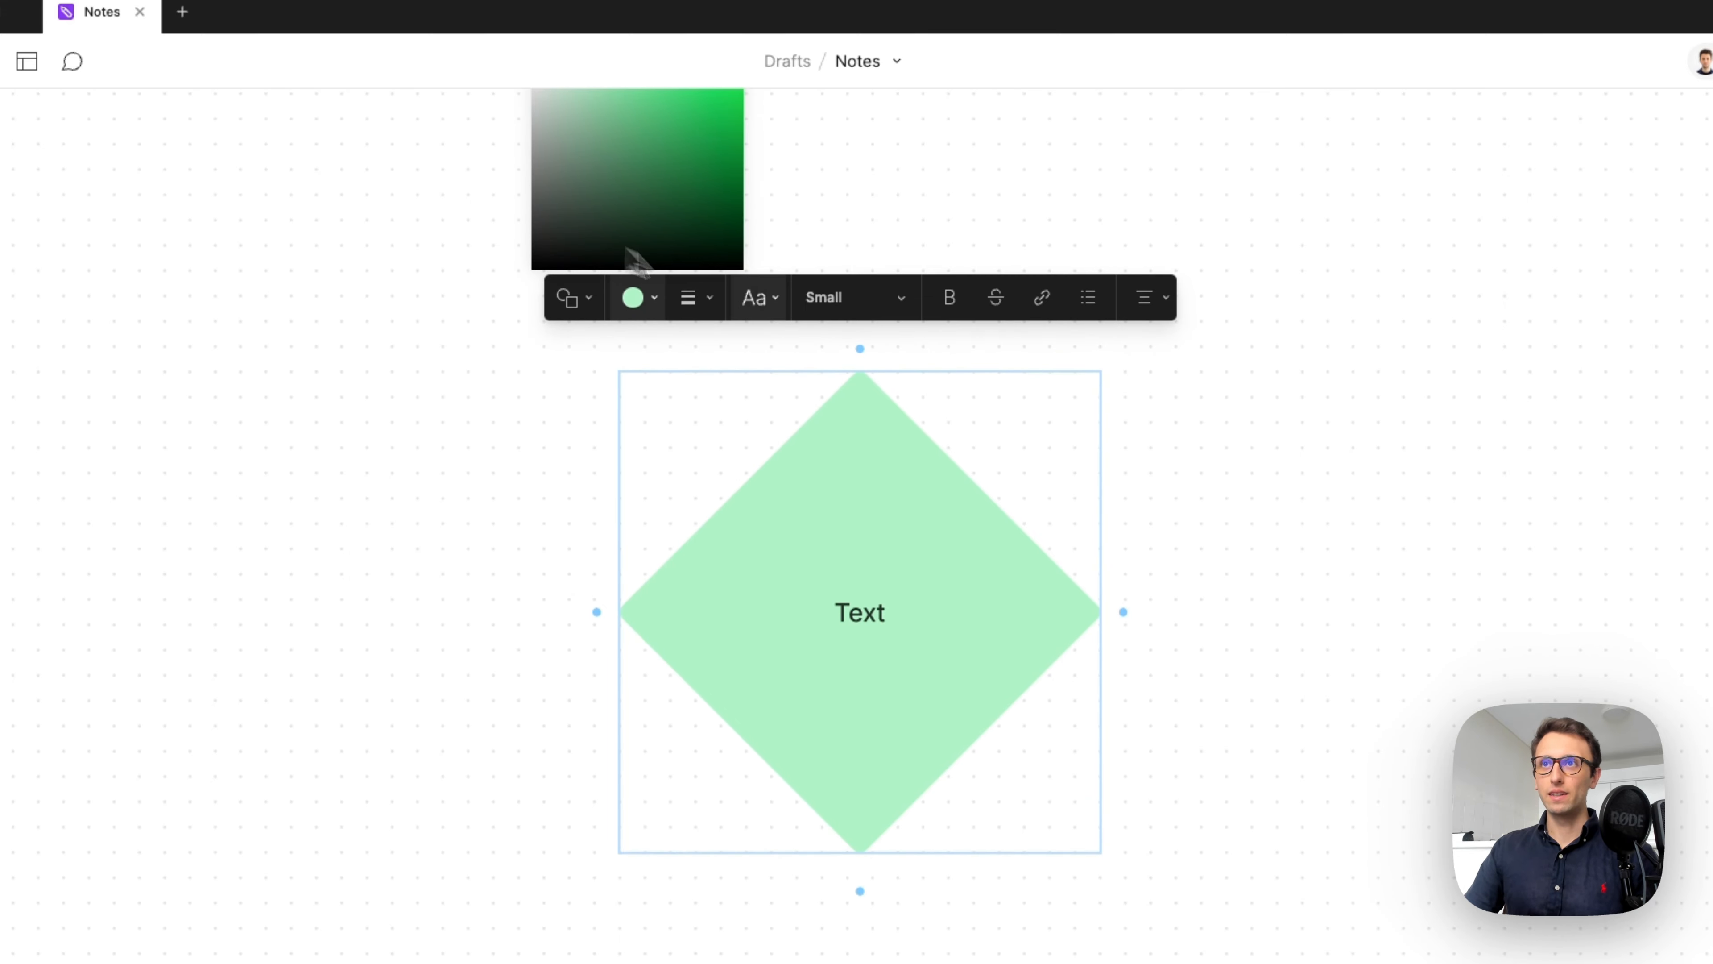
scroll(675, 290, up, 2)
drag(670, 229, 758, 120)
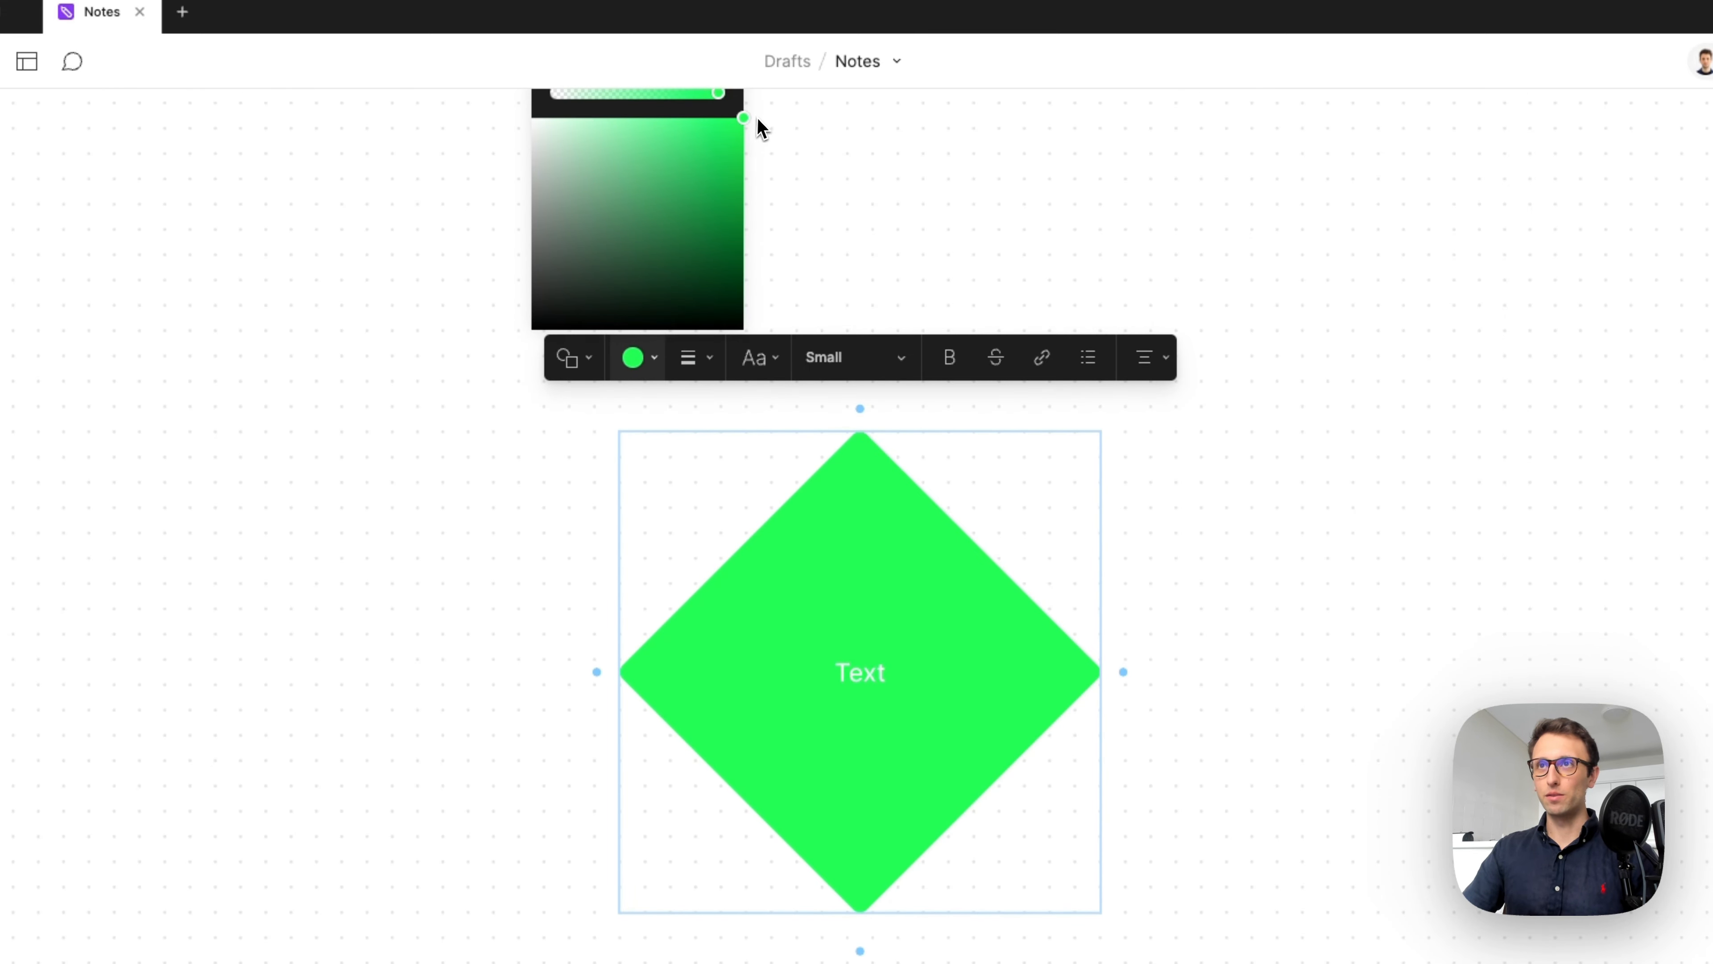
scroll(795, 225, up, 4)
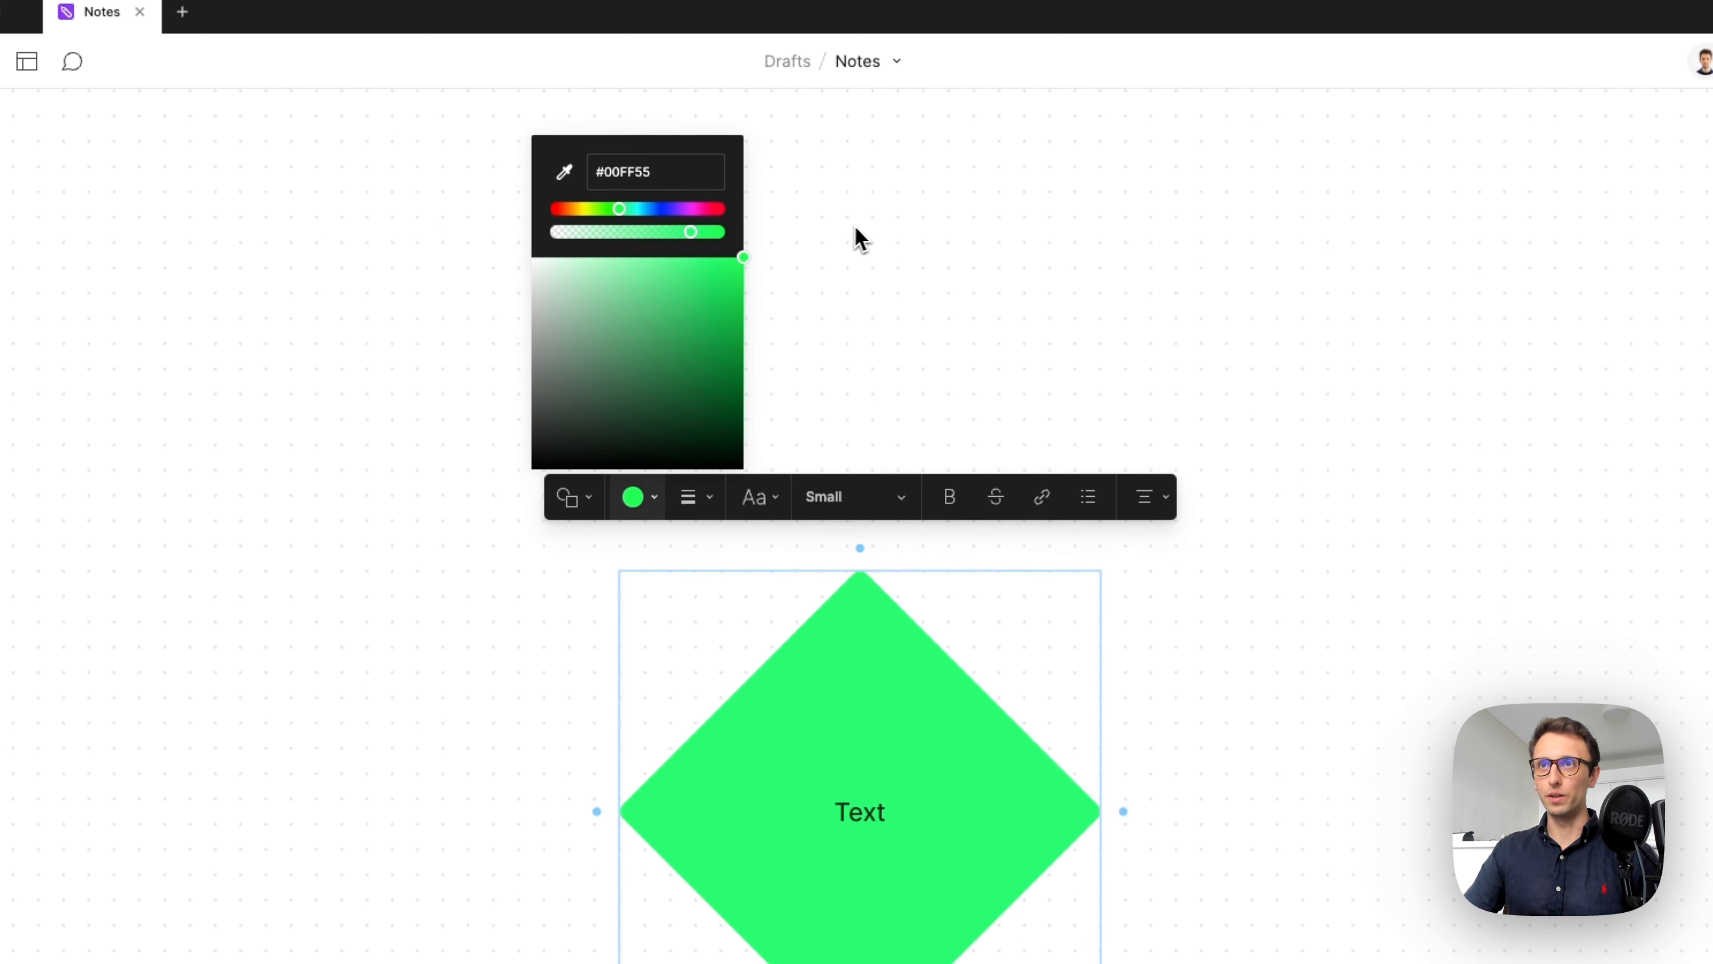
drag(621, 210, 649, 215)
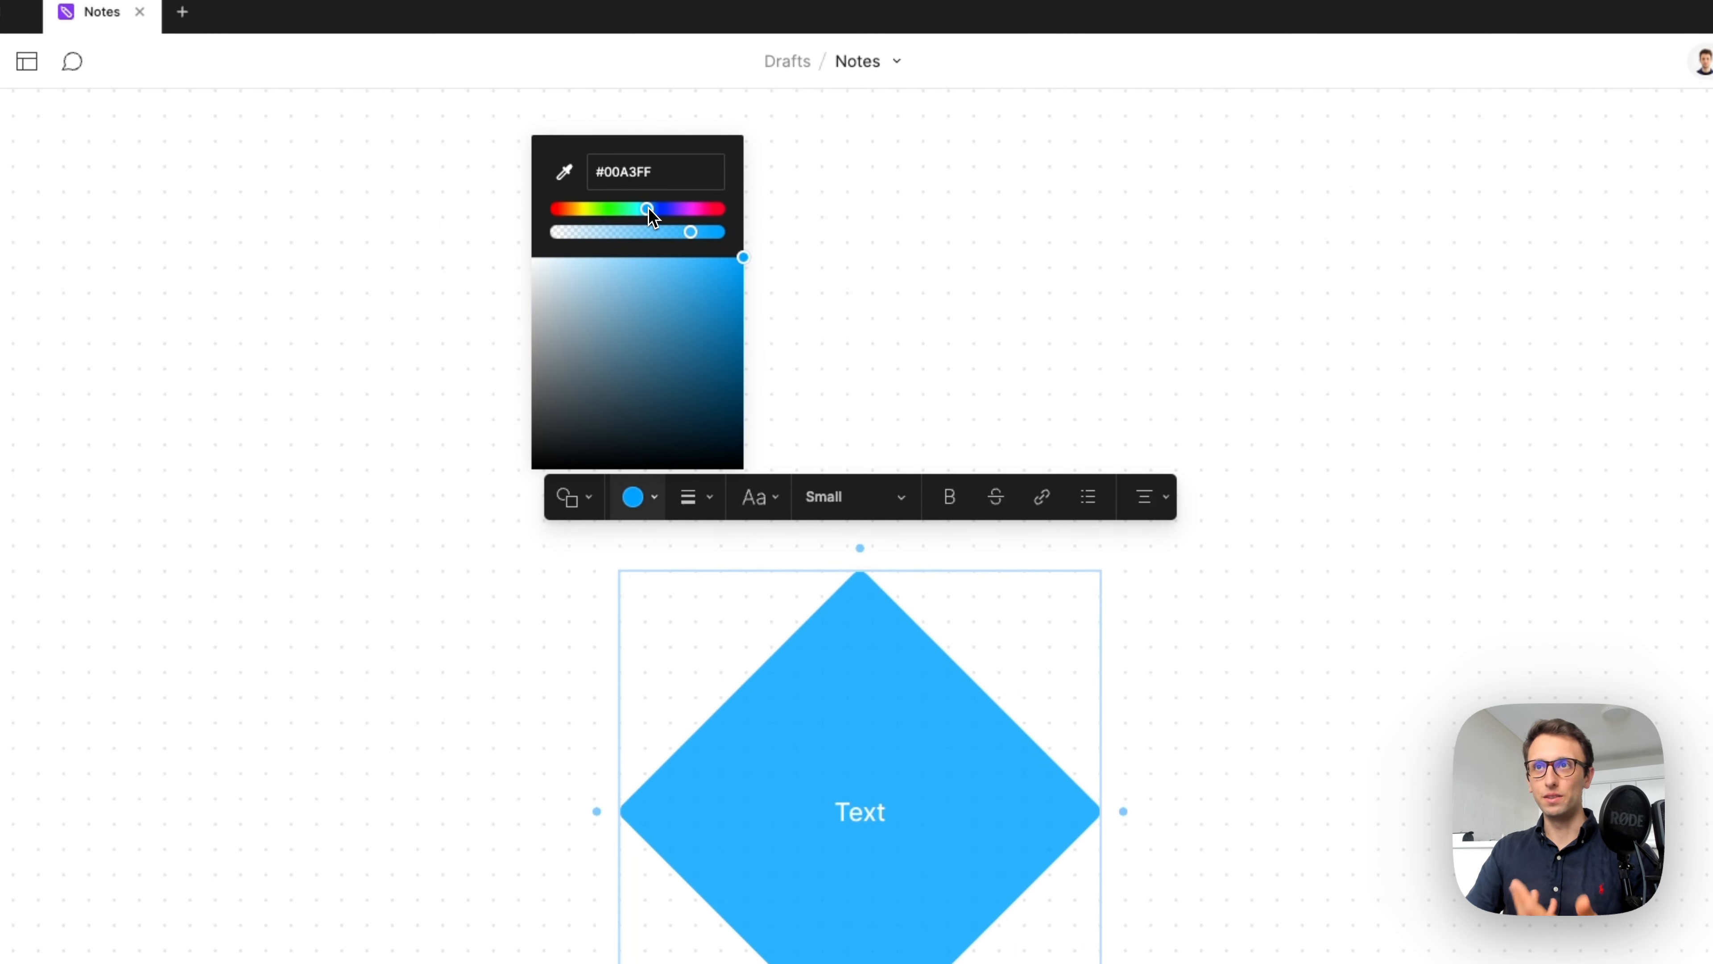
click(873, 281)
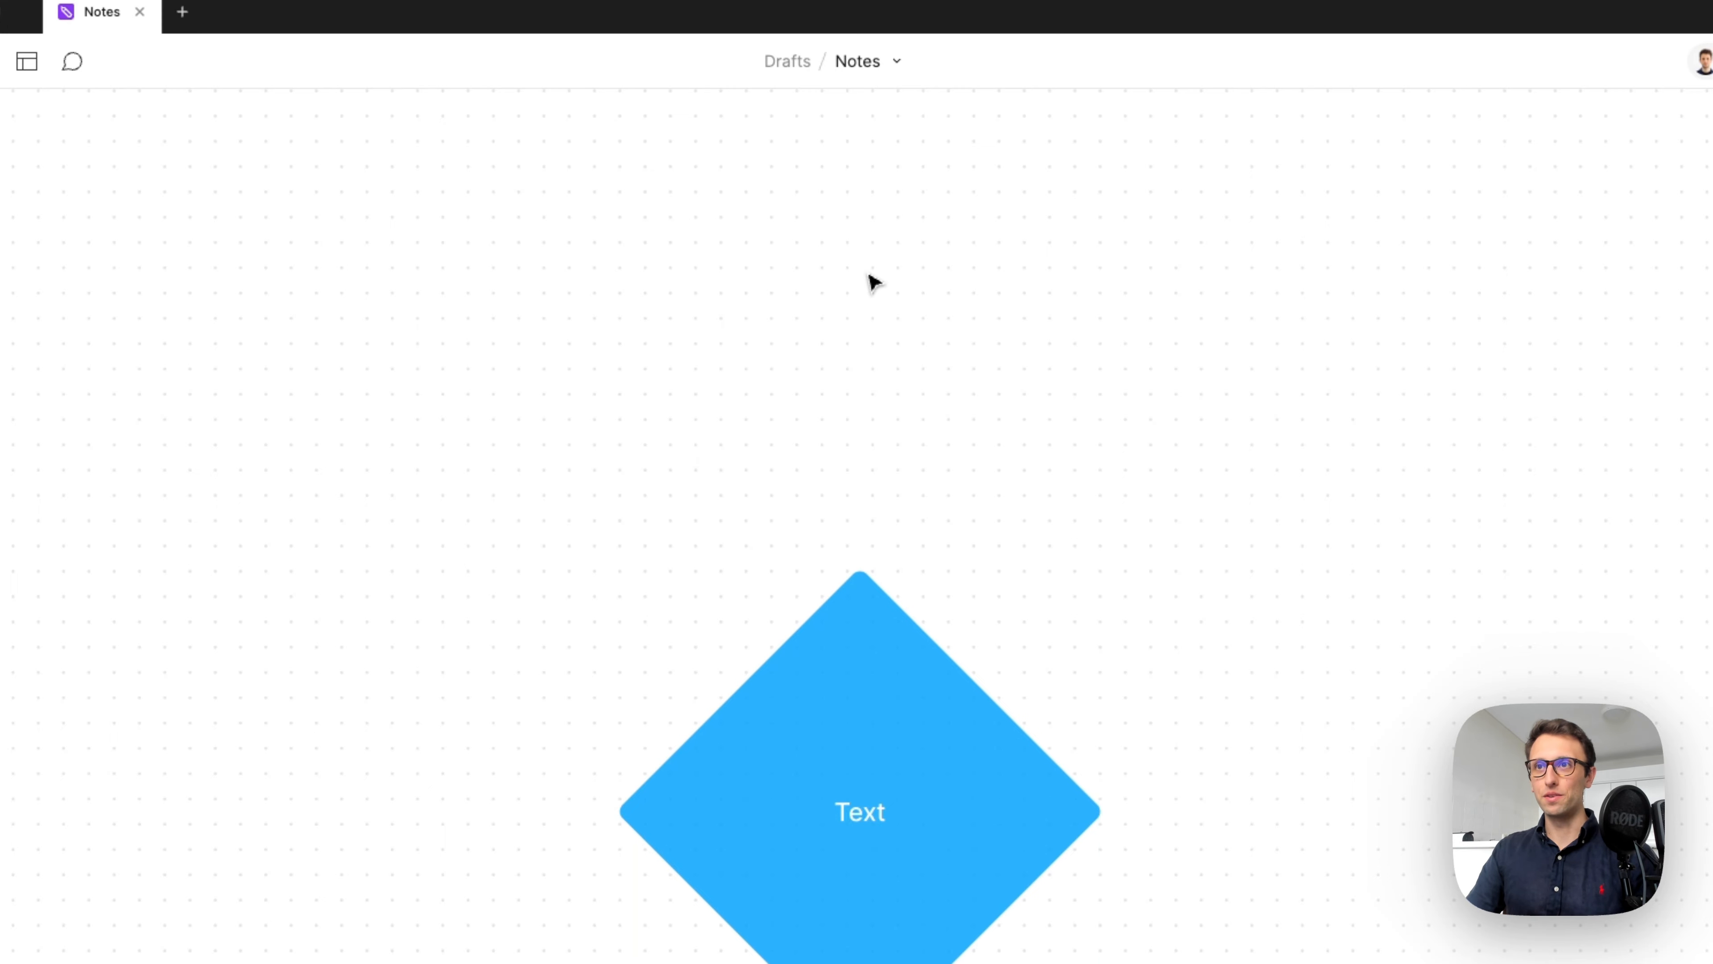
Step: Add a solid border to the blue diamond and switch the border style to dashed
click(868, 658)
scroll(701, 503, down, 2)
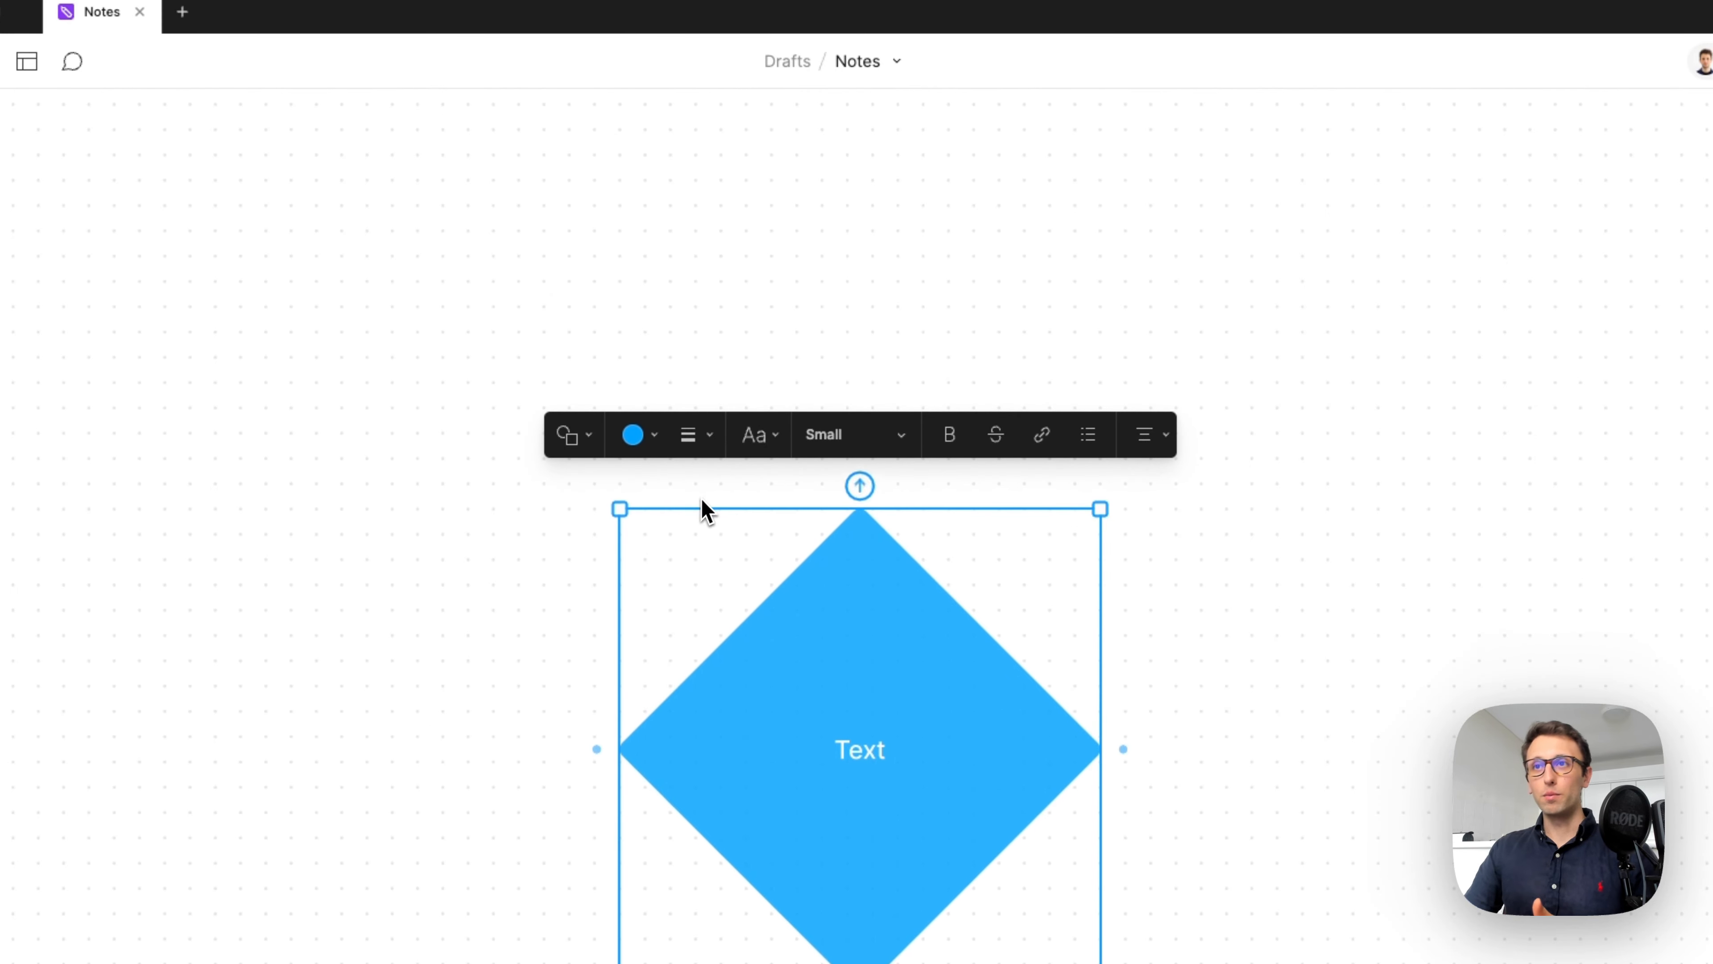
click(691, 437)
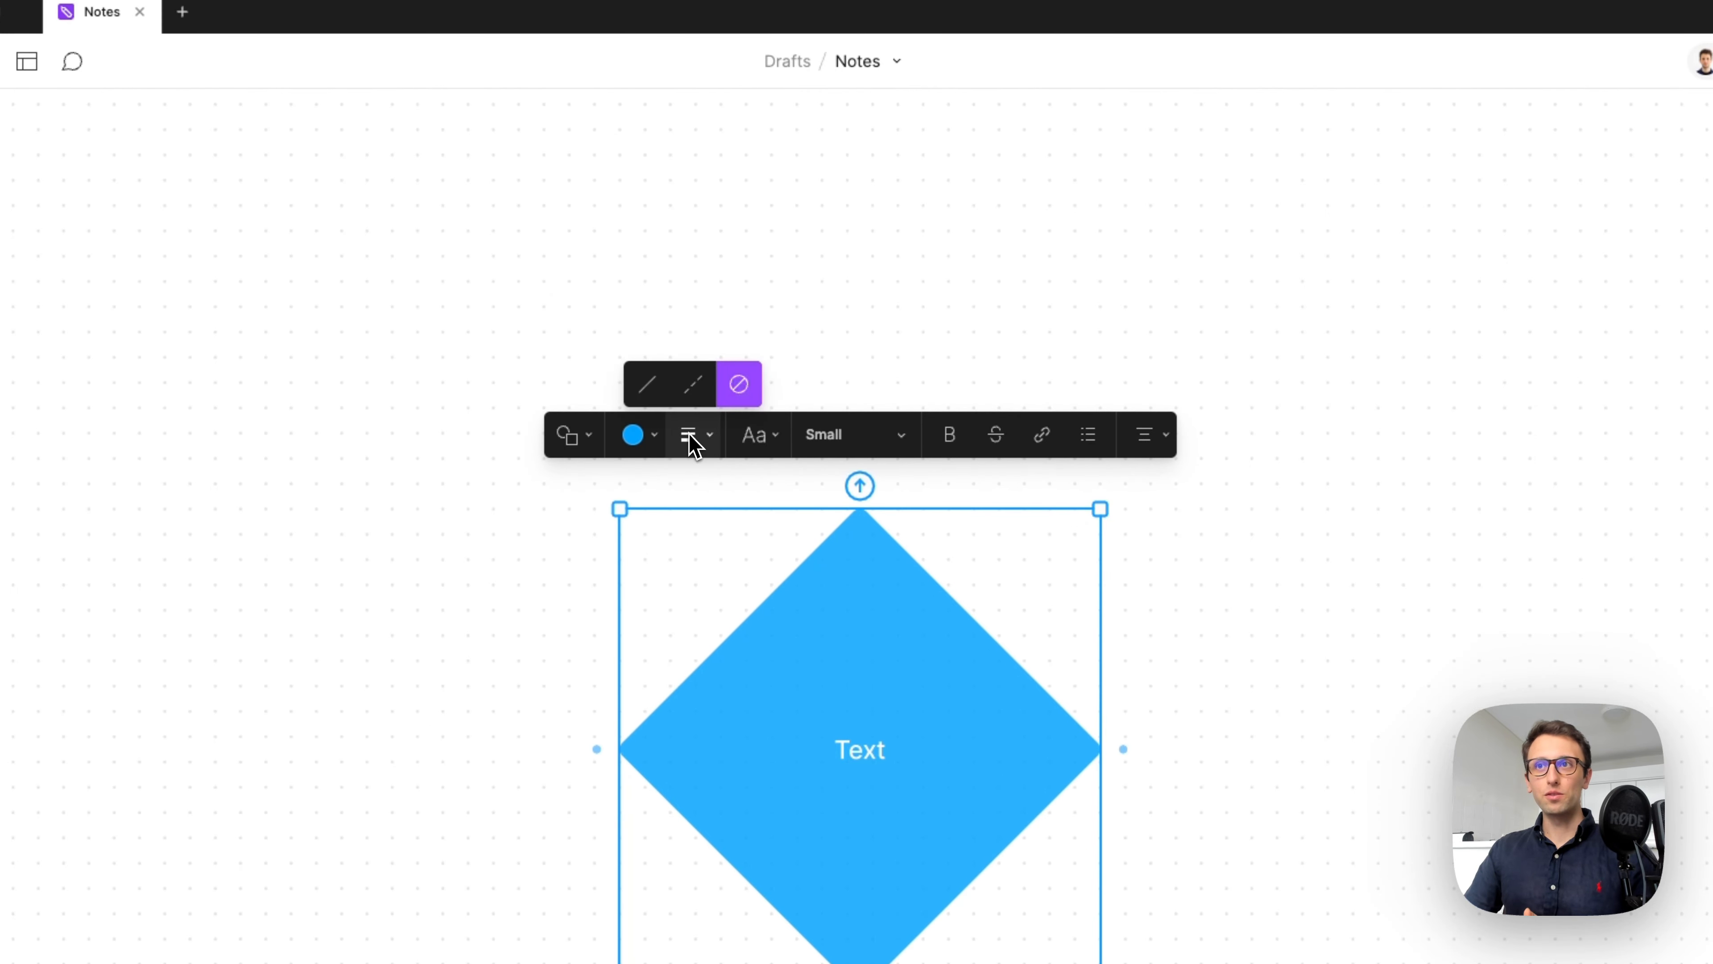
click(666, 390)
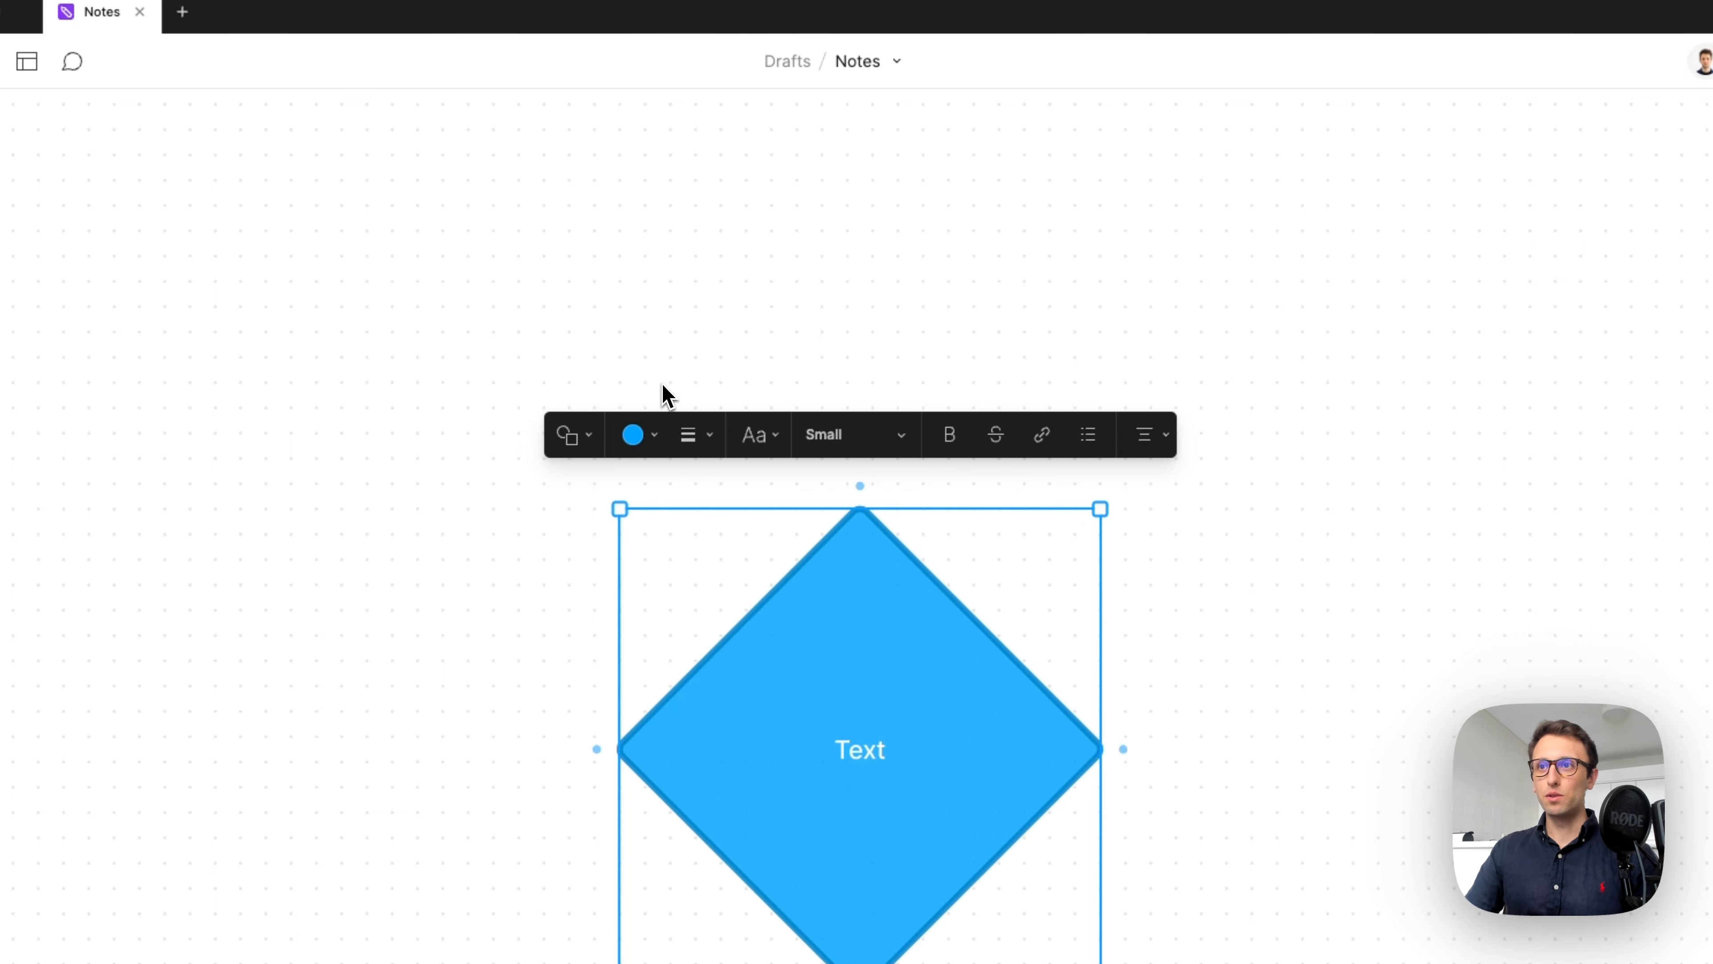
scroll(826, 478, down, 3)
click(705, 351)
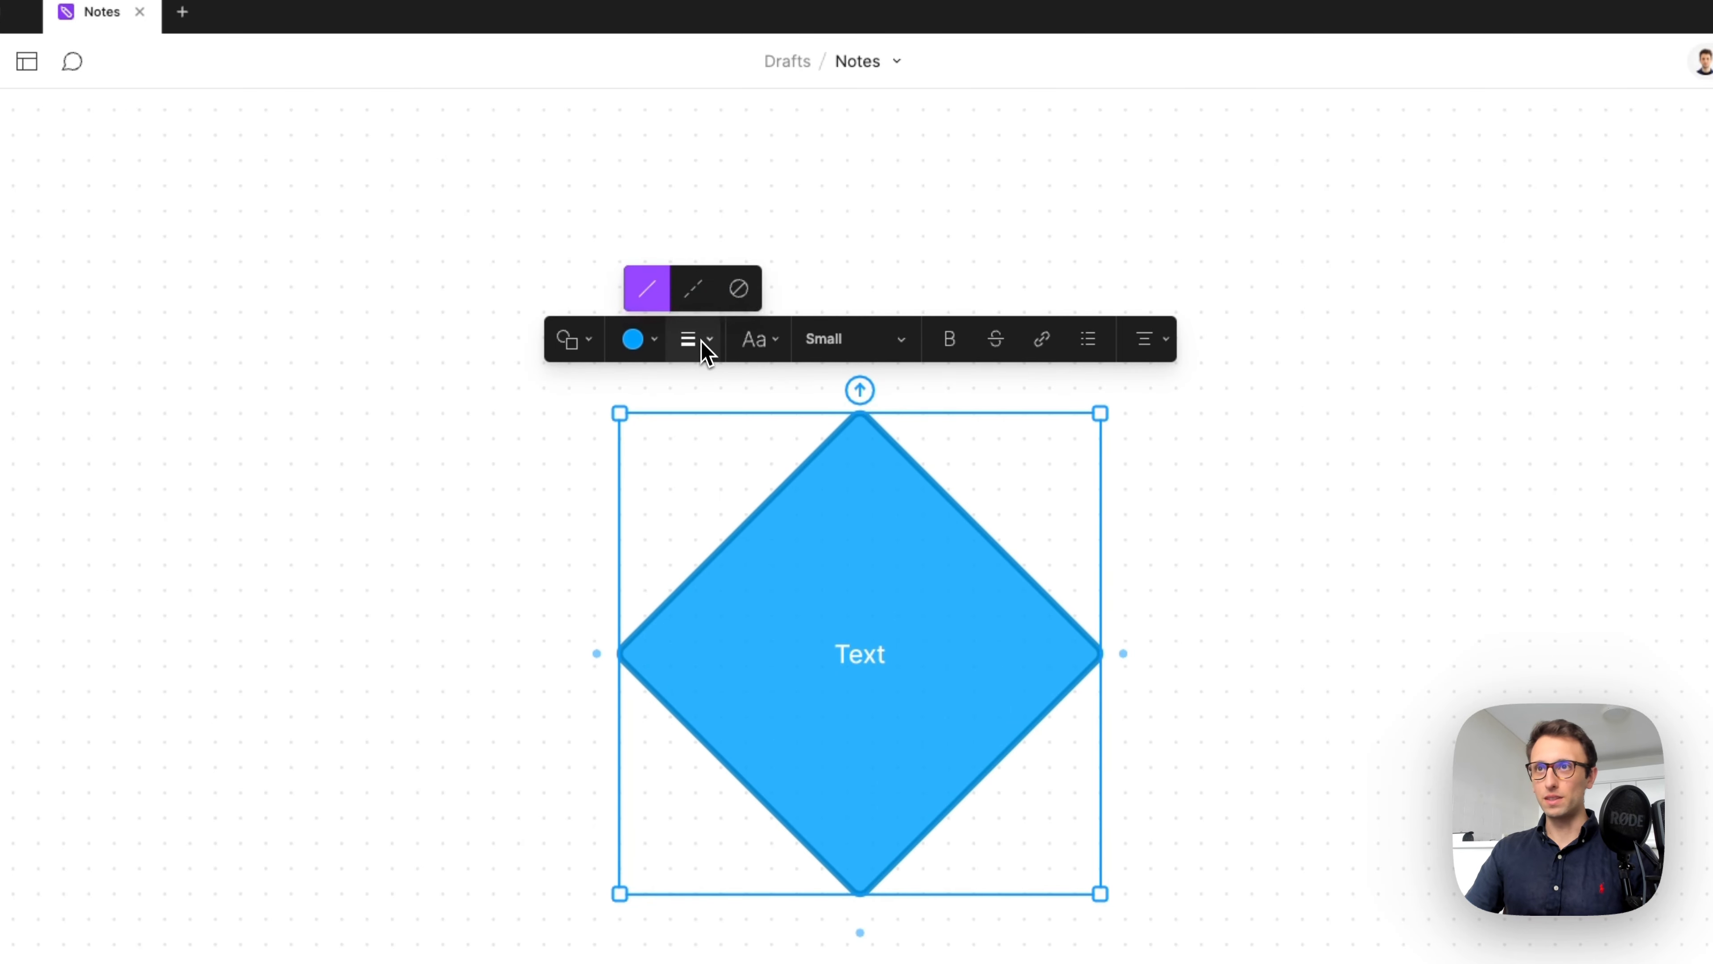
click(698, 299)
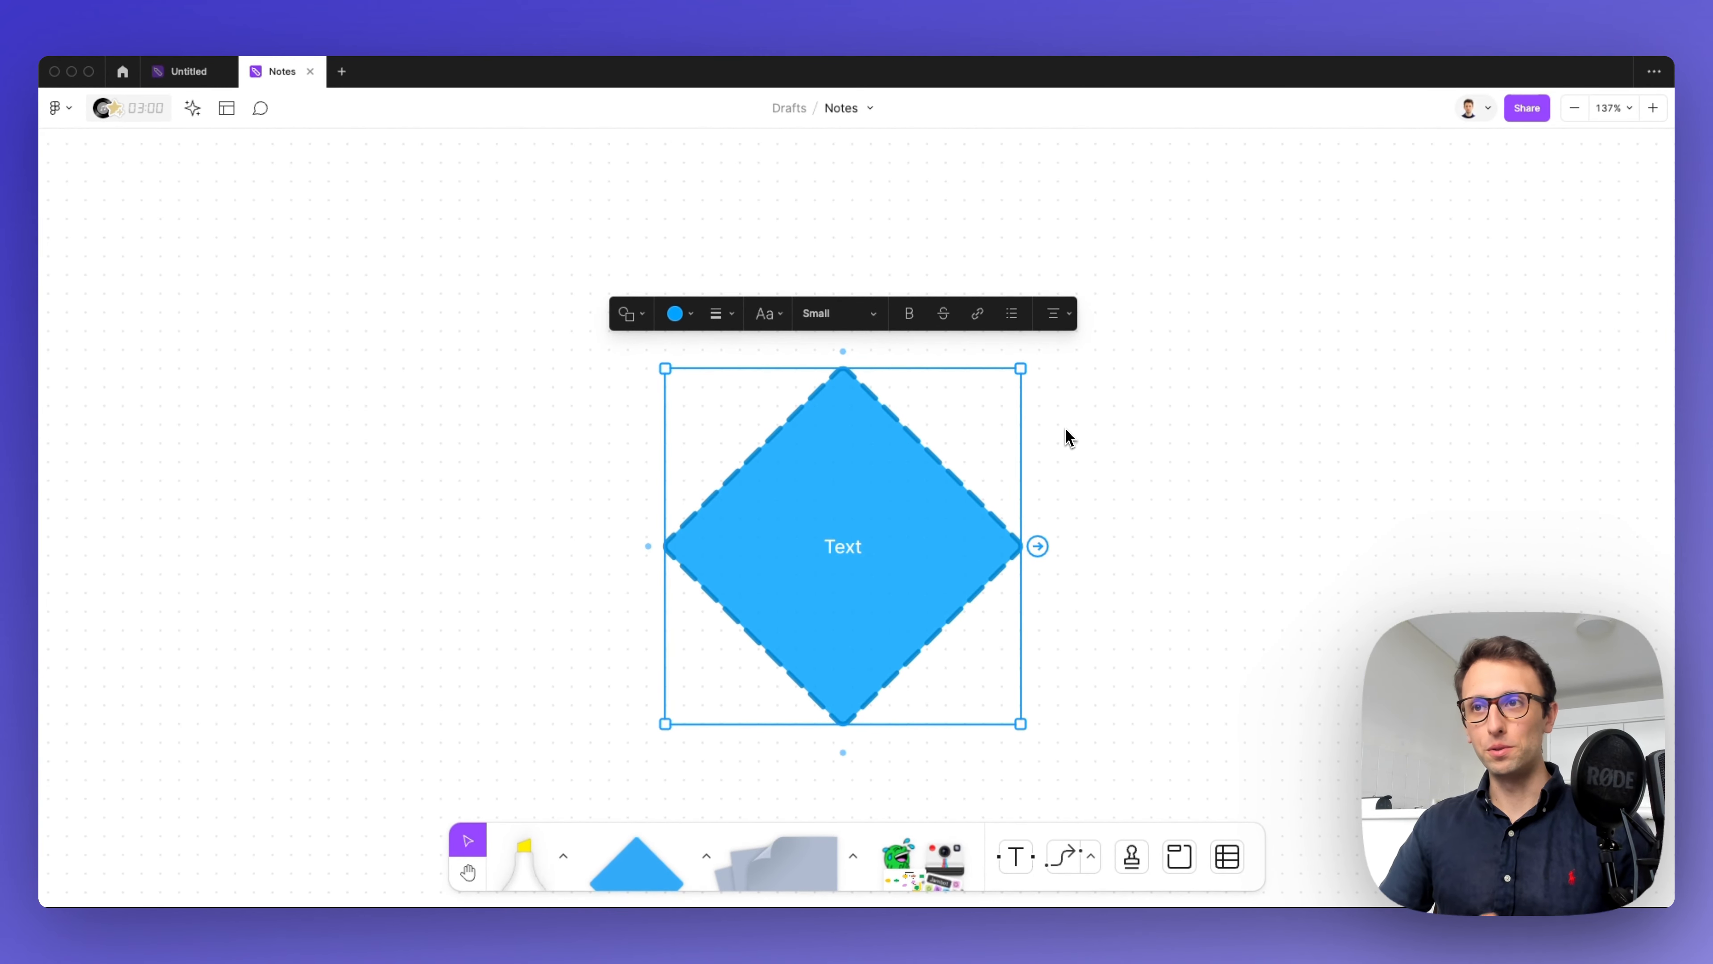
Step: Try the Bookish, Technical and Scribbled fonts on the diamond's label, returning it to Simple
click(769, 314)
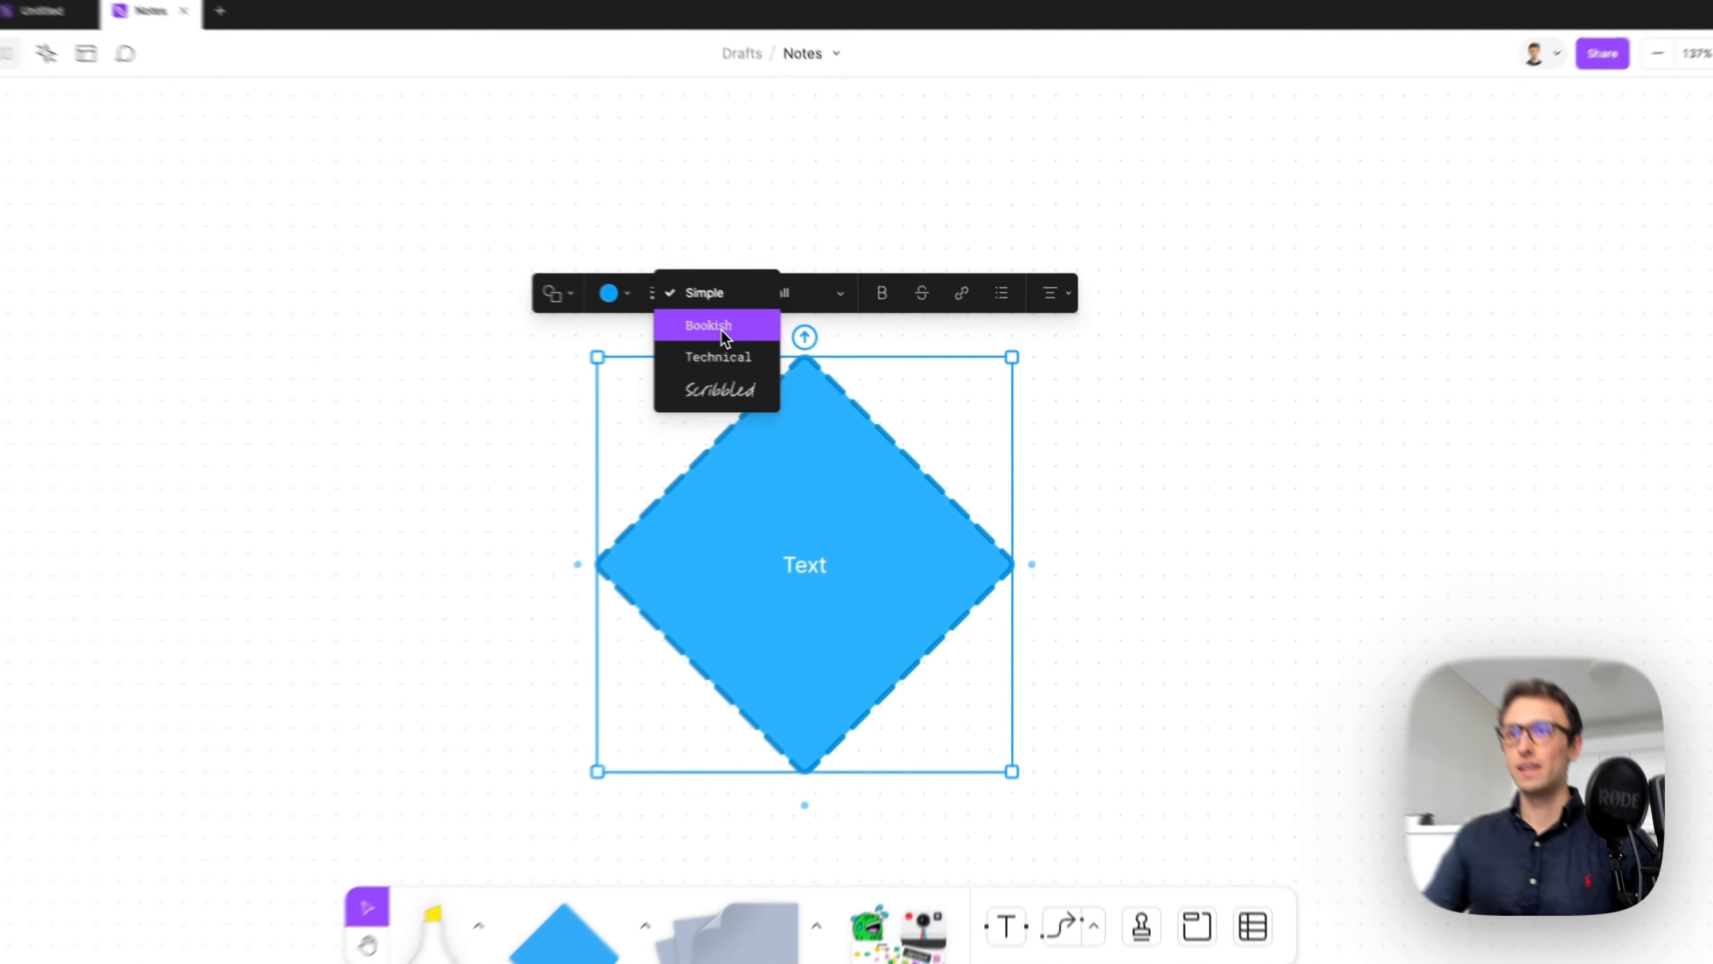
click(769, 344)
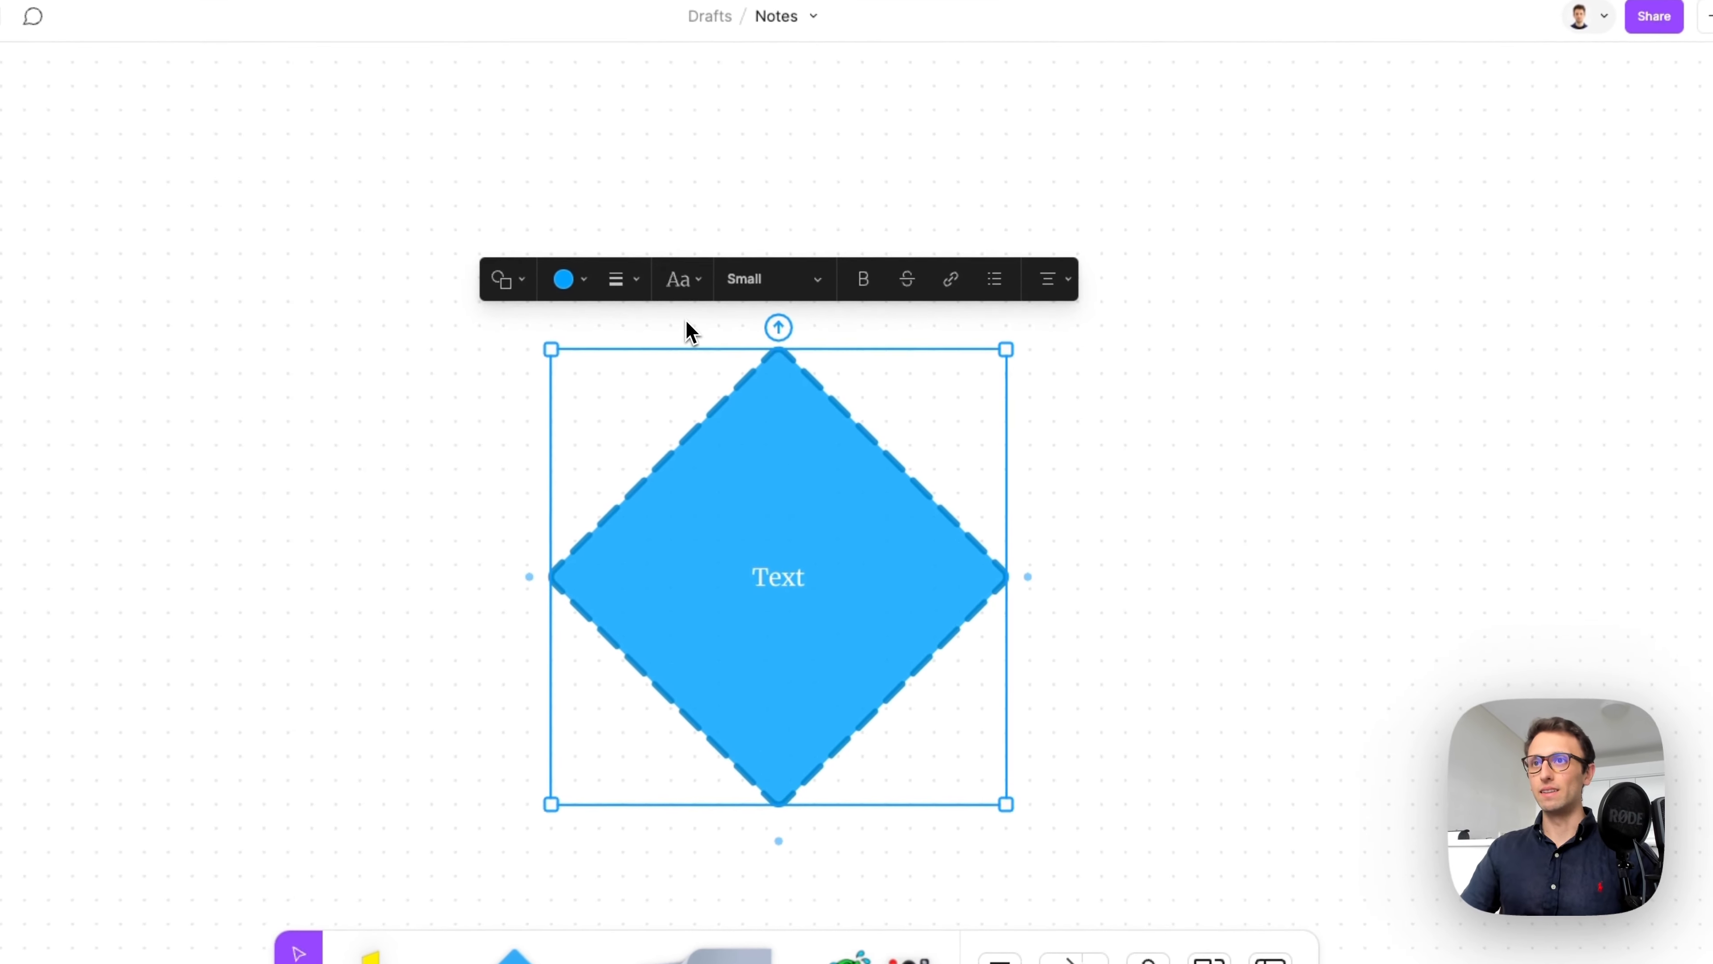
click(773, 316)
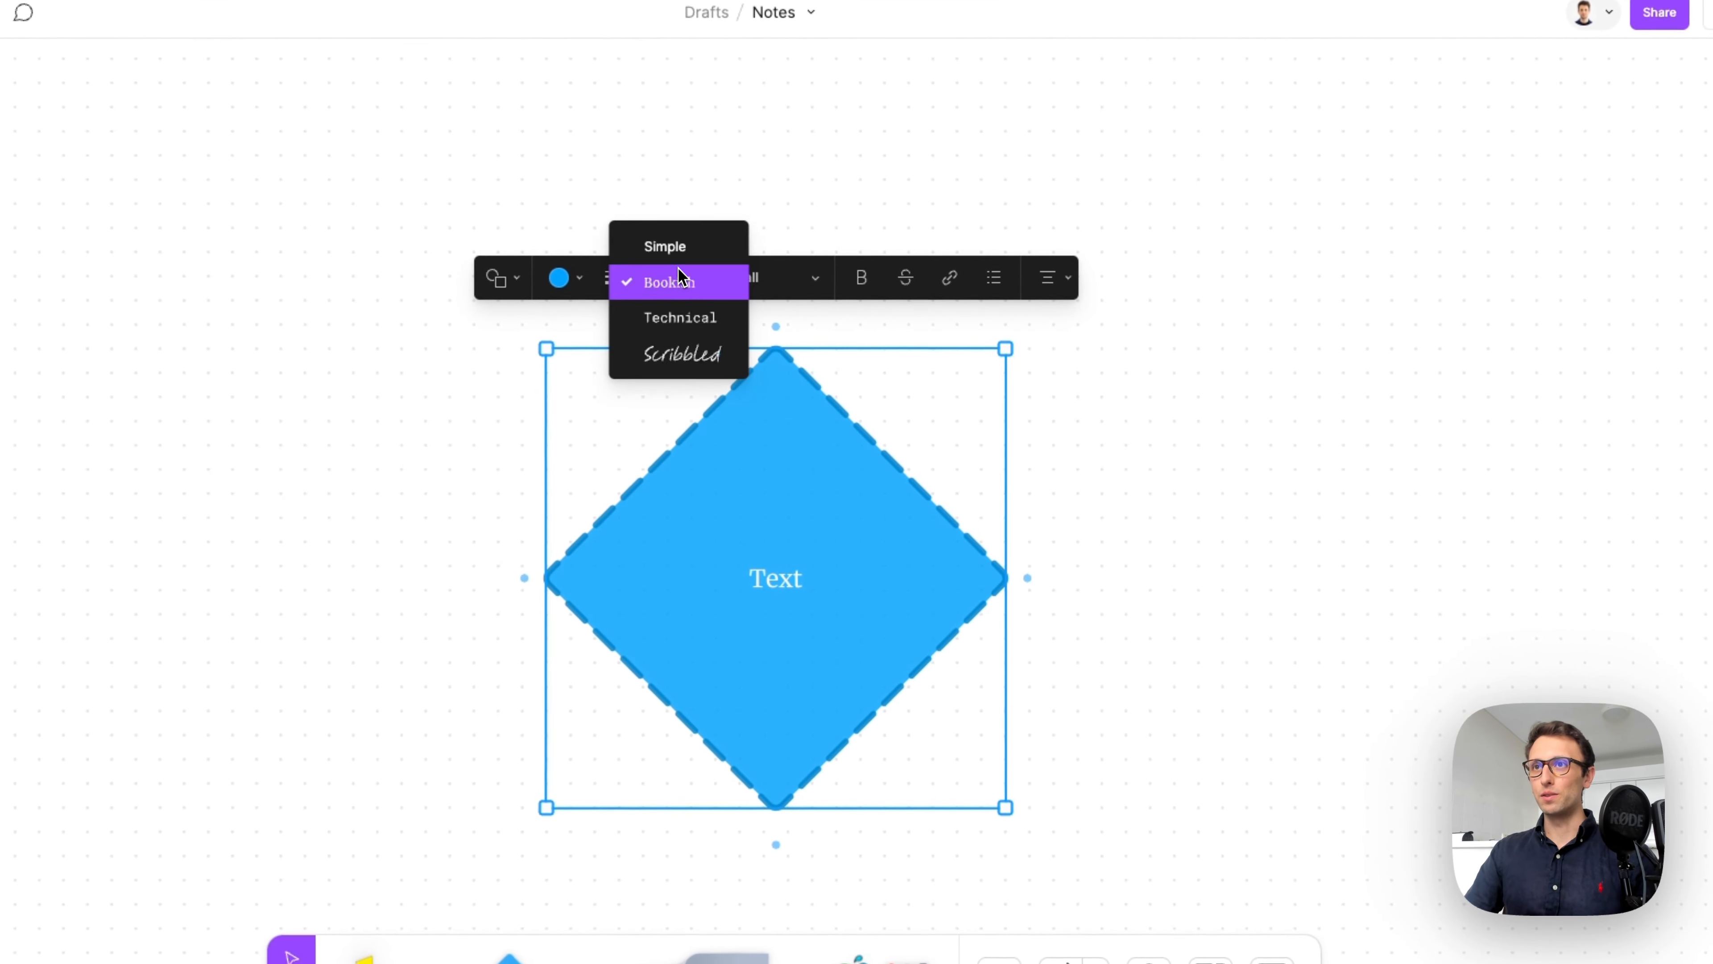
click(688, 321)
click(690, 297)
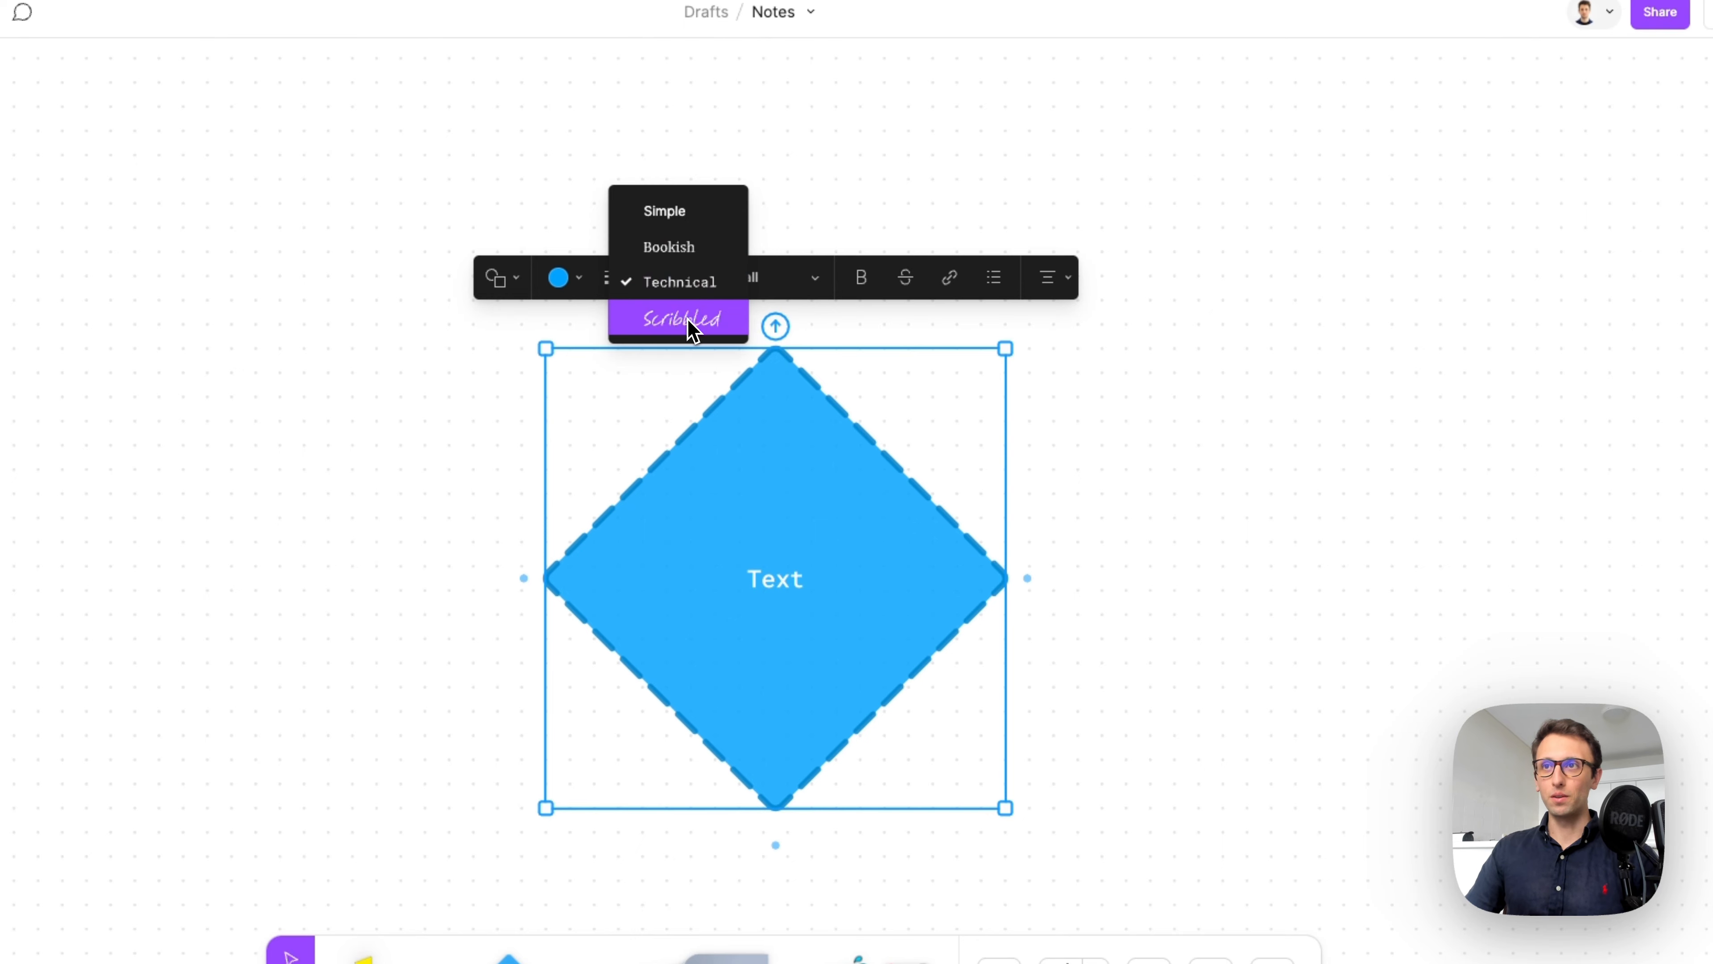
click(694, 329)
click(692, 277)
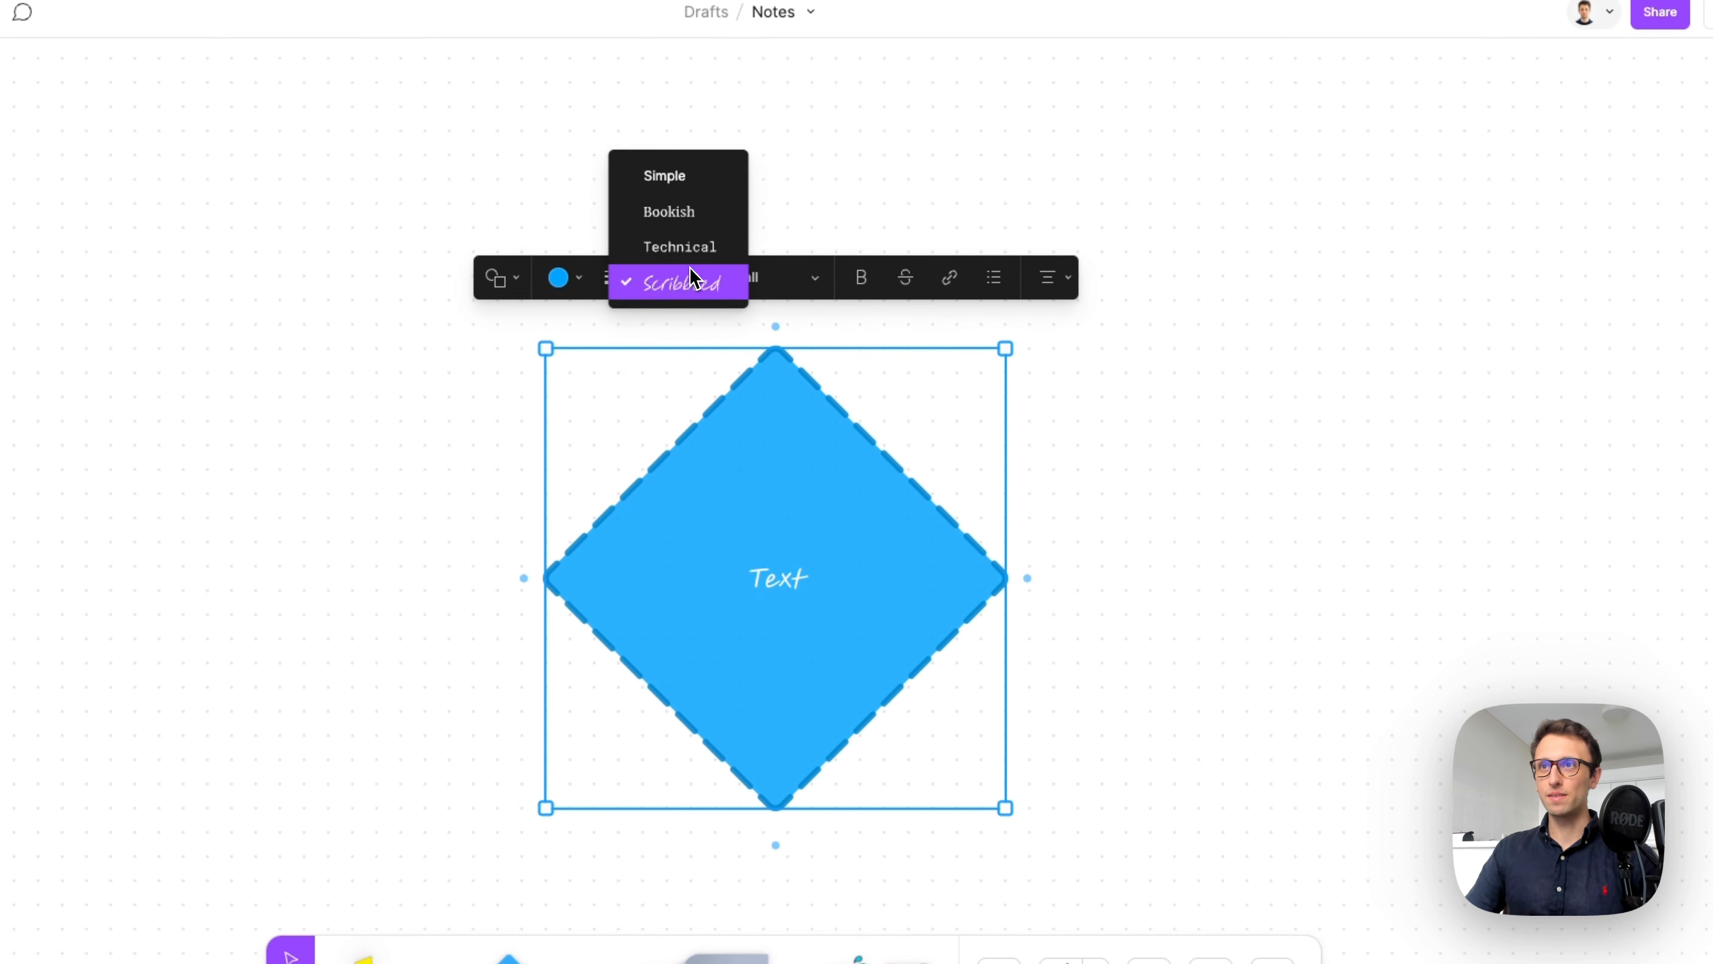
click(677, 174)
Step: Try the Large and Extra large text sizes on the diamond's label
click(813, 277)
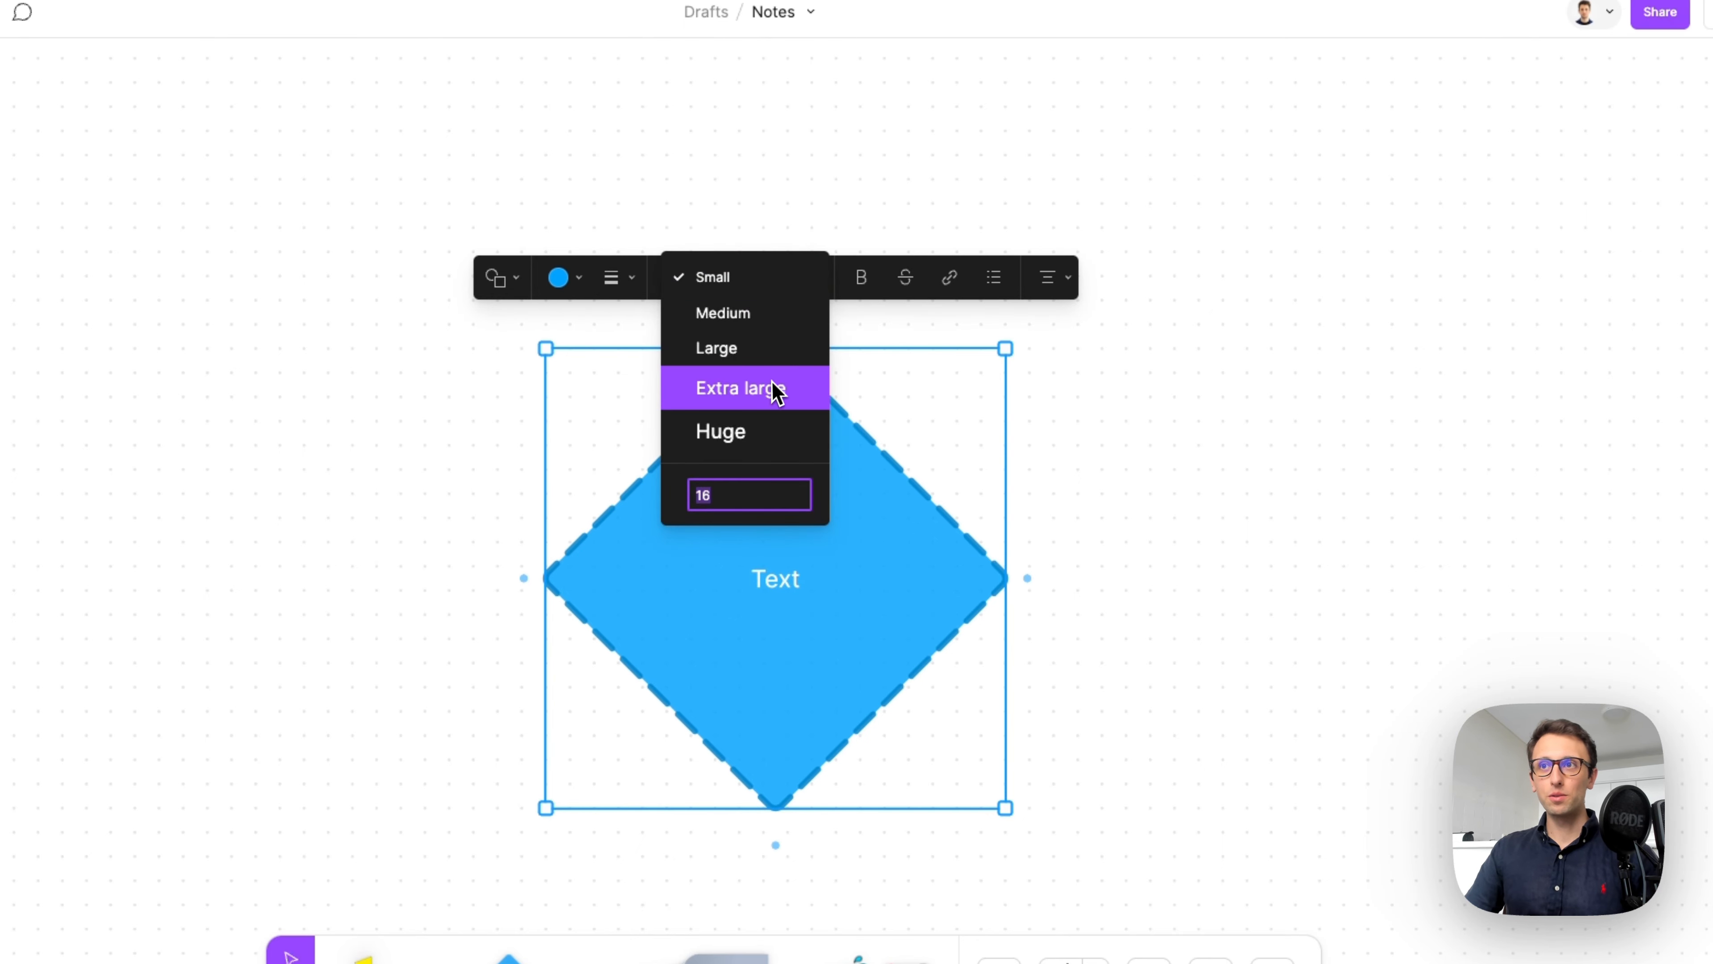
click(754, 347)
click(762, 277)
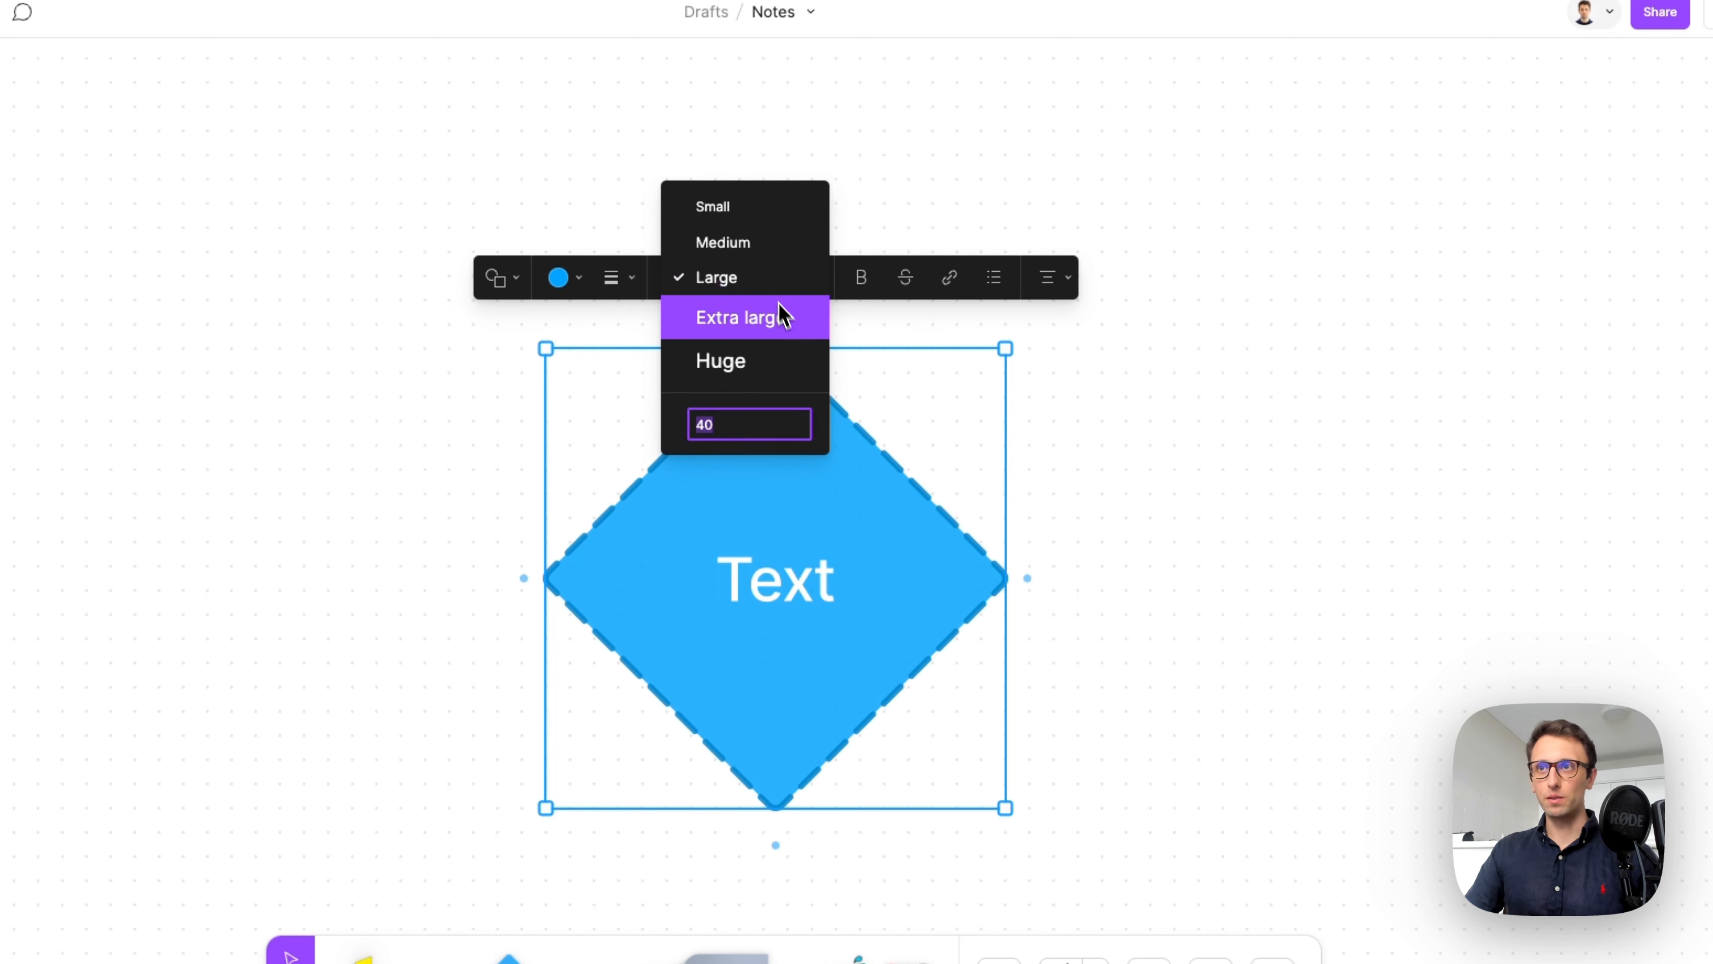
click(781, 317)
click(793, 294)
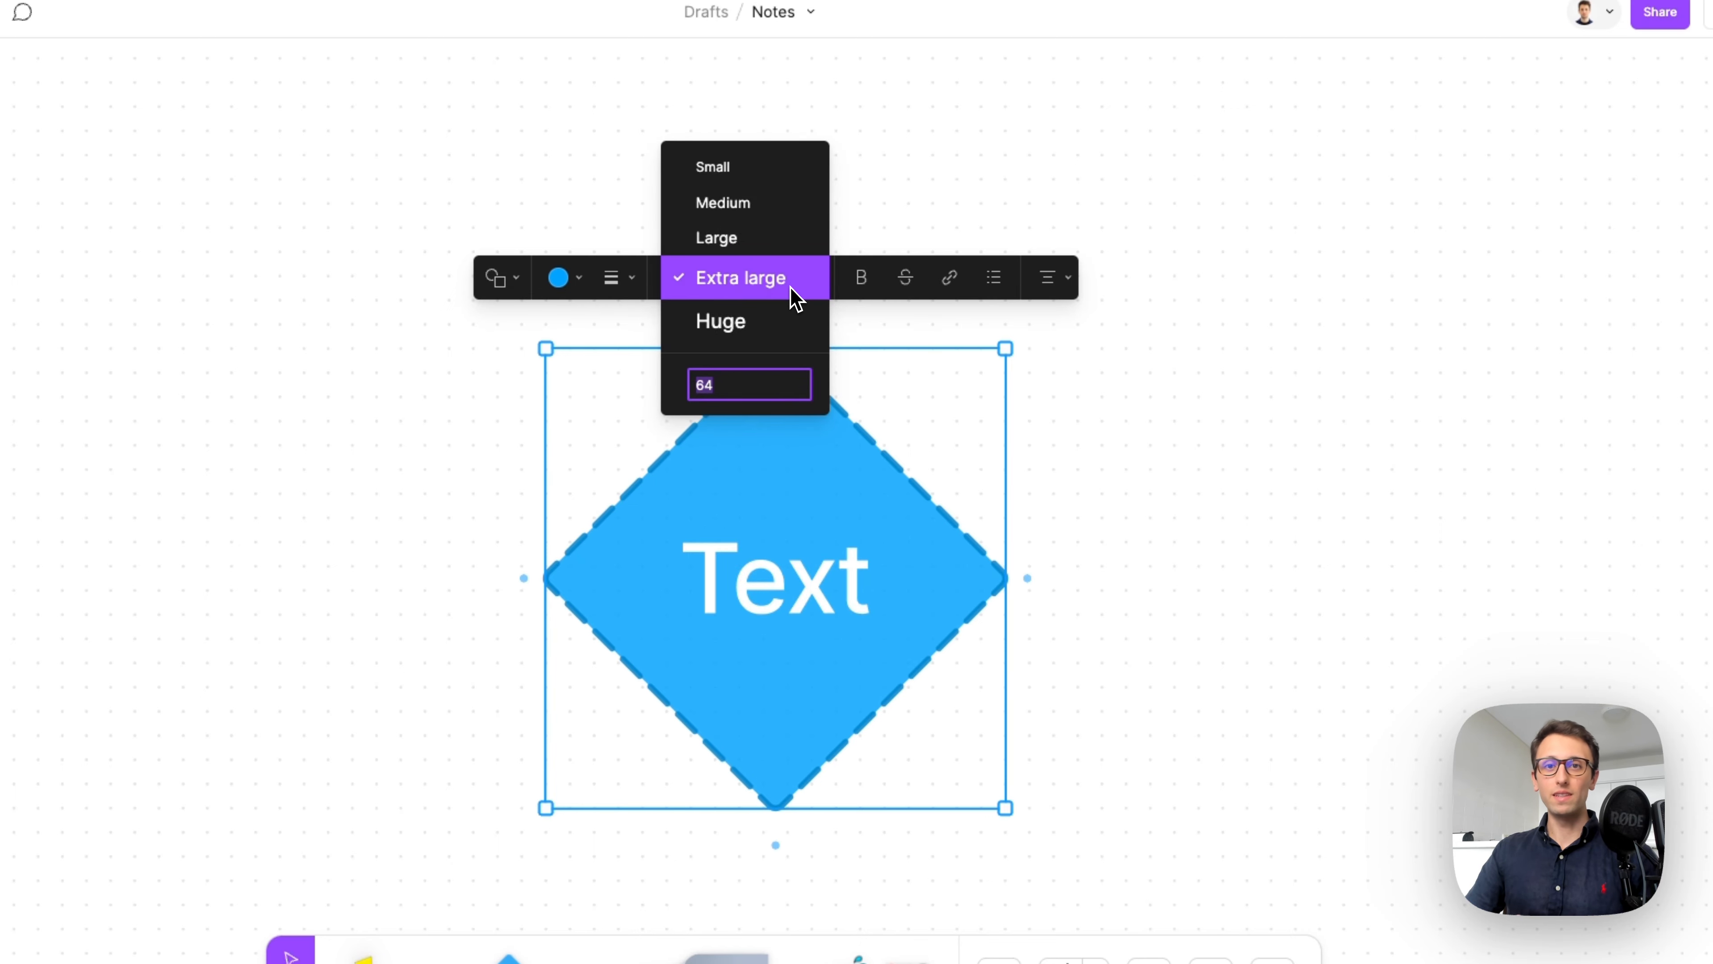
click(750, 390)
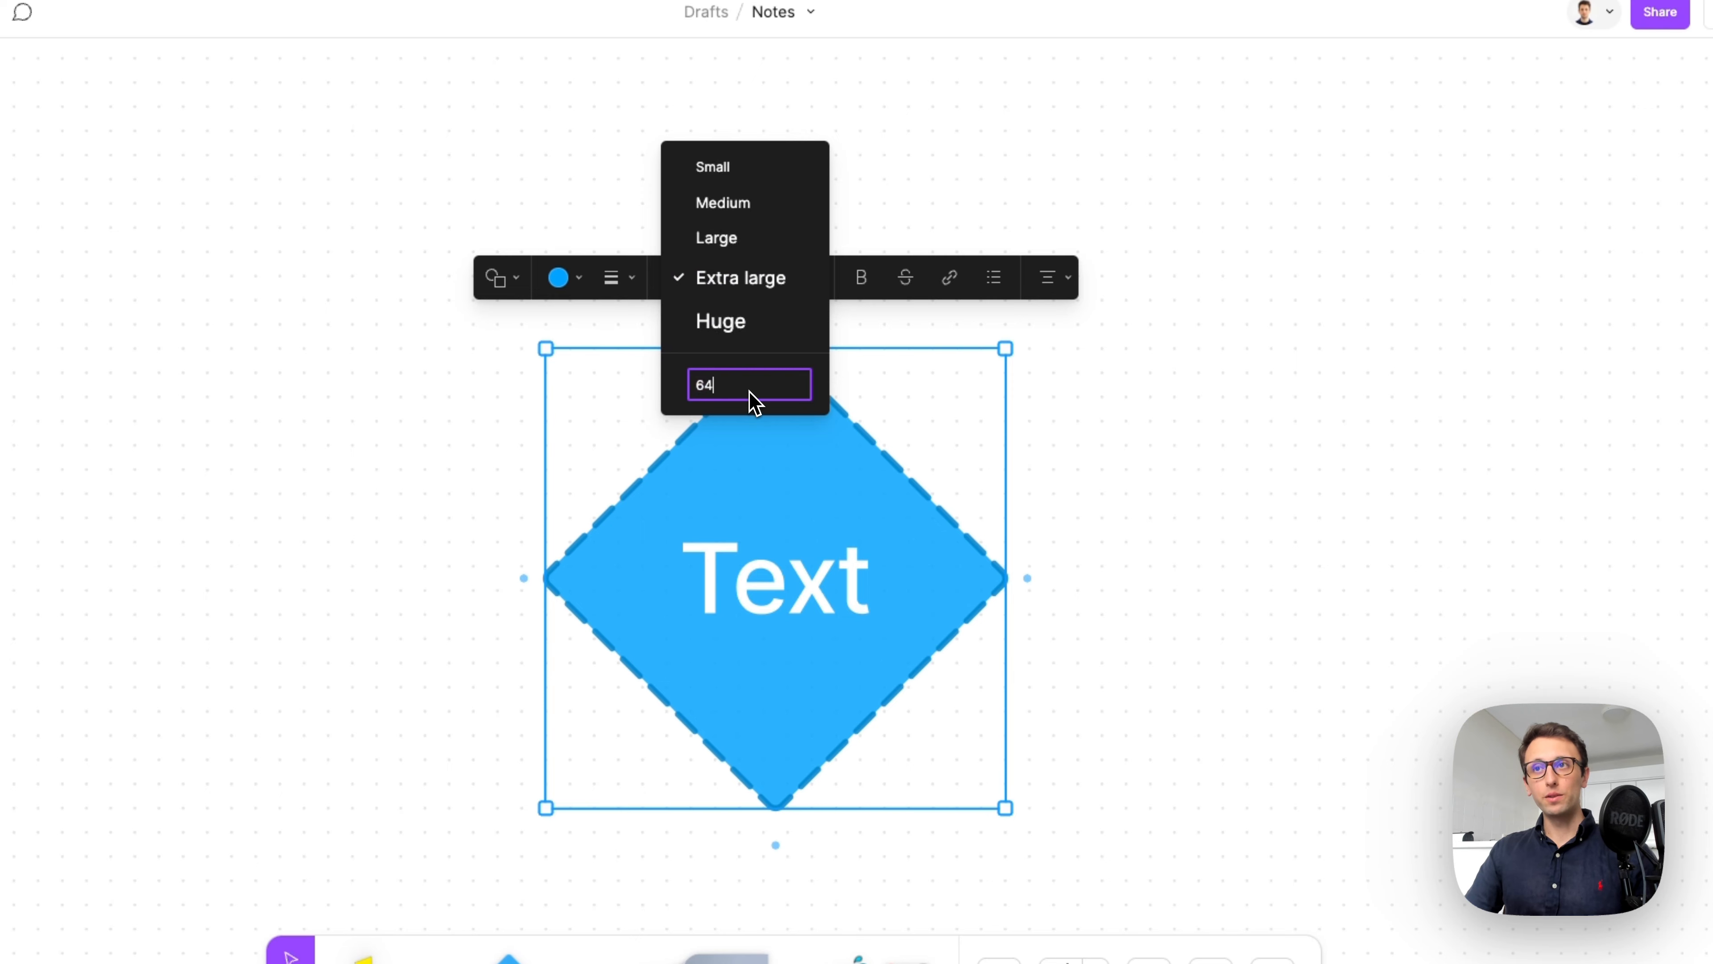
click(632, 390)
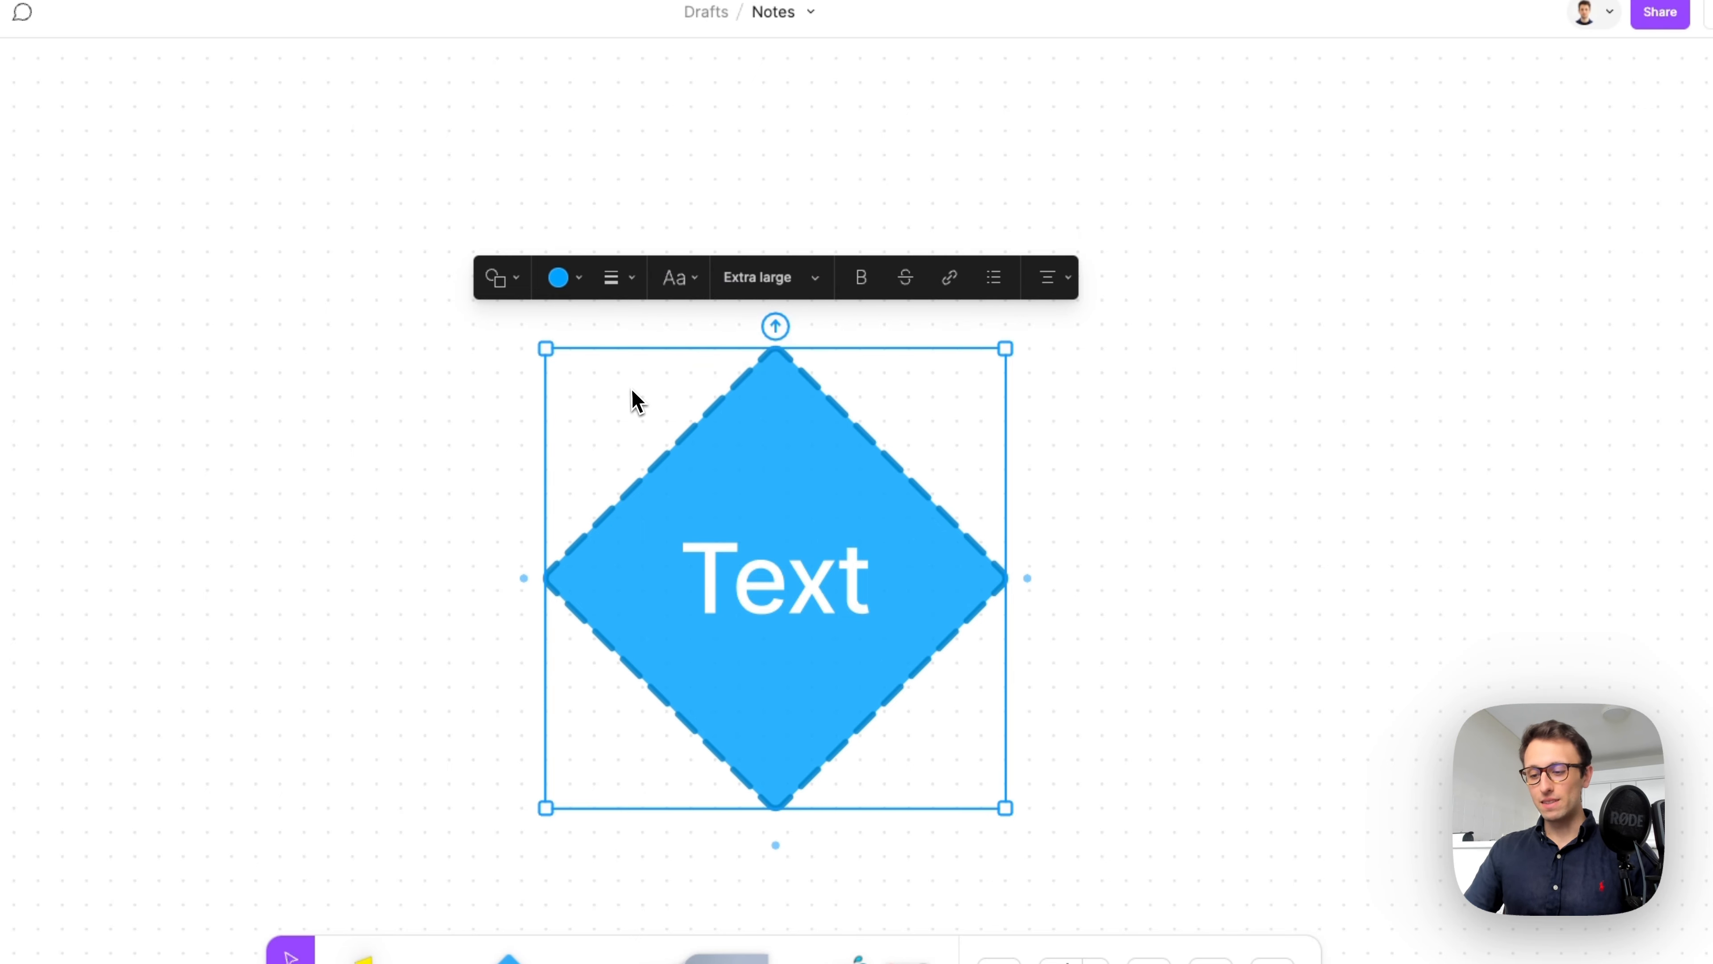
Step: Set the diamond label's text size to a custom value of 100
click(728, 276)
text(10)
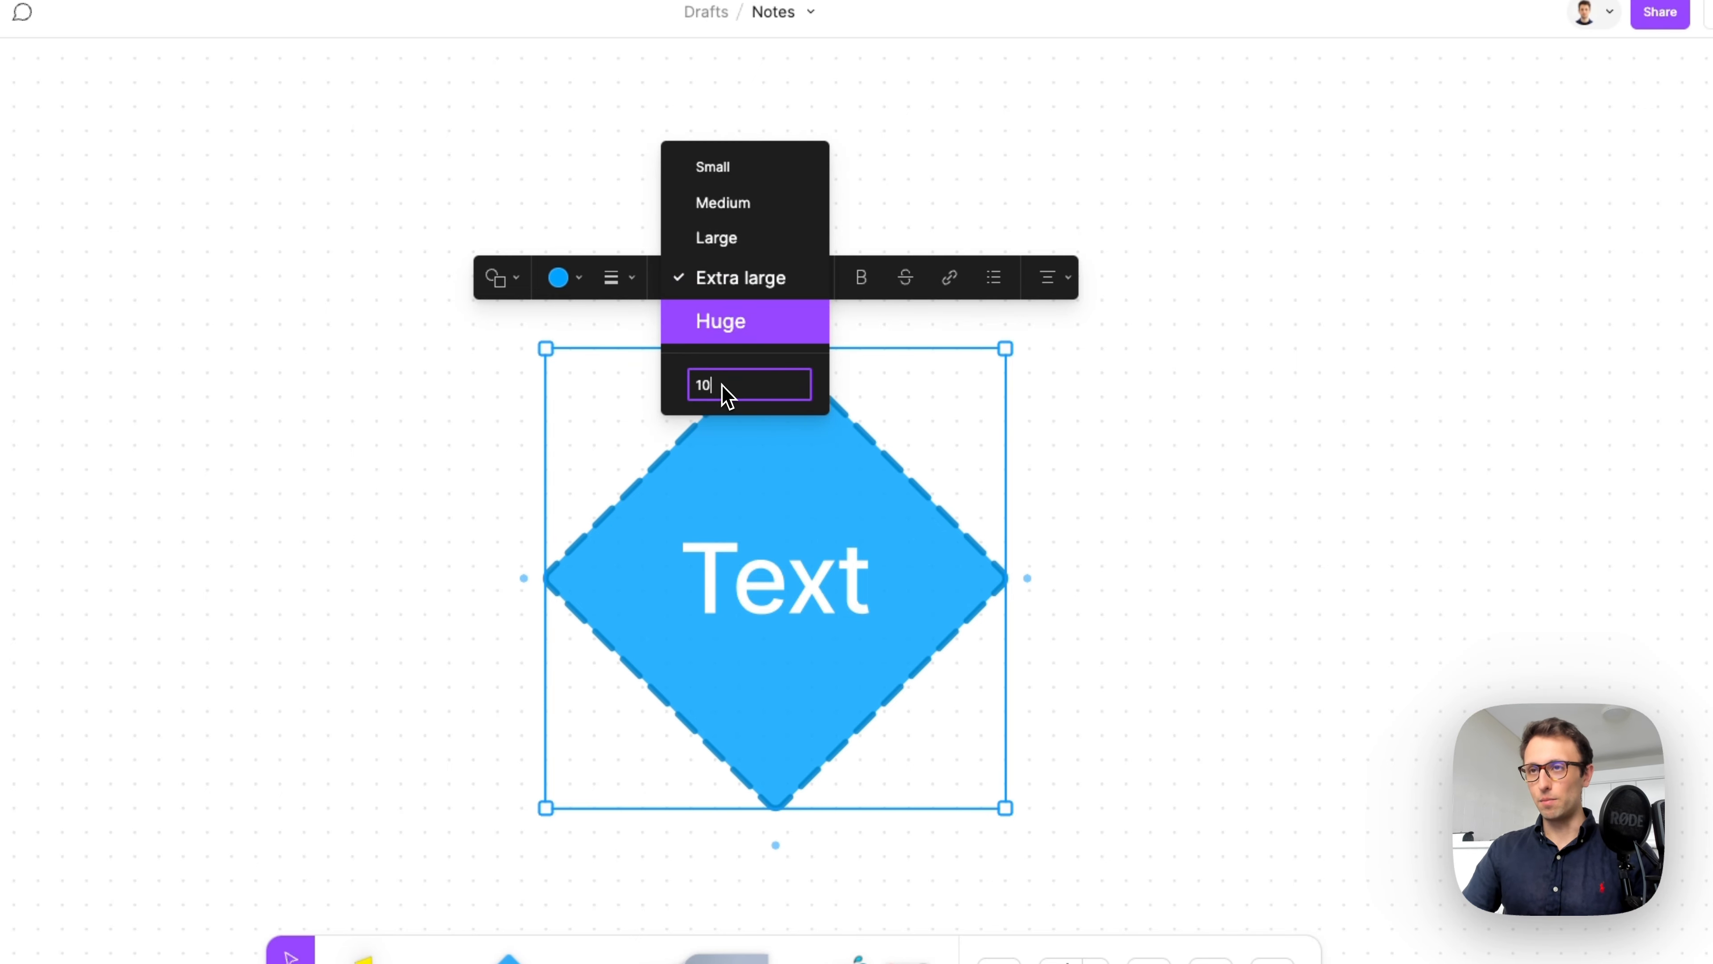
text(0)
key(Return)
click(1111, 448)
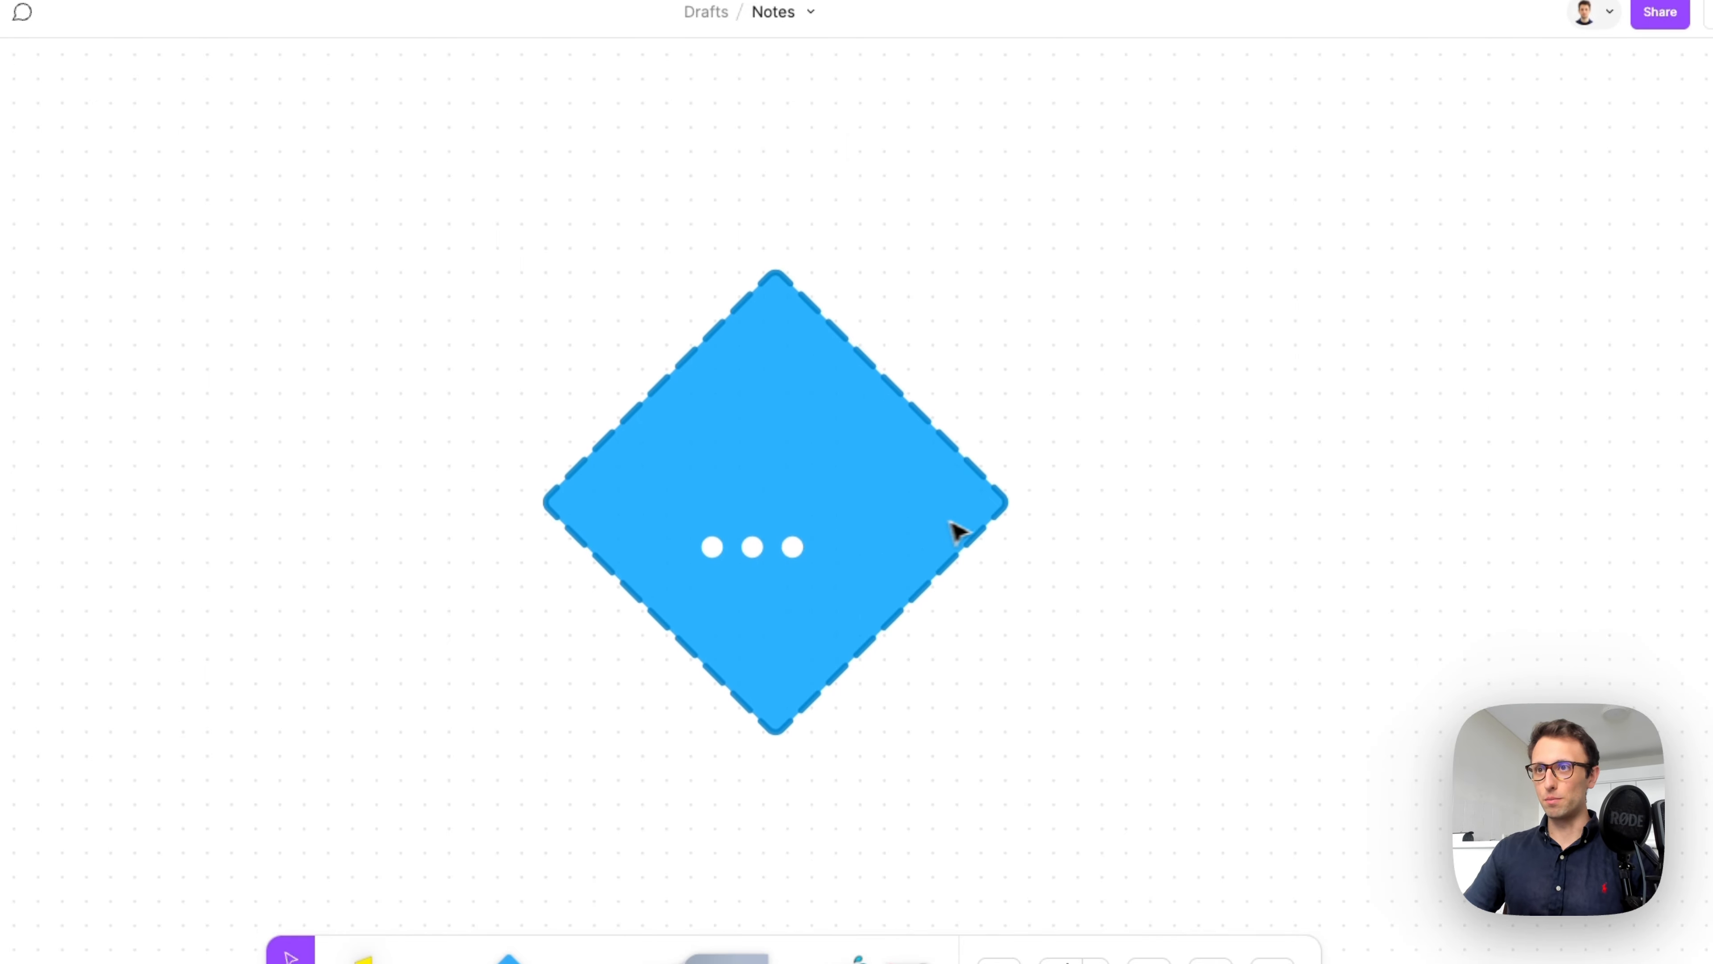
Step: Enlarge the blue diamond proportionally until its whole label fits inside
scroll(934, 523, down, 5)
click(880, 484)
drag(967, 594, 1047, 689)
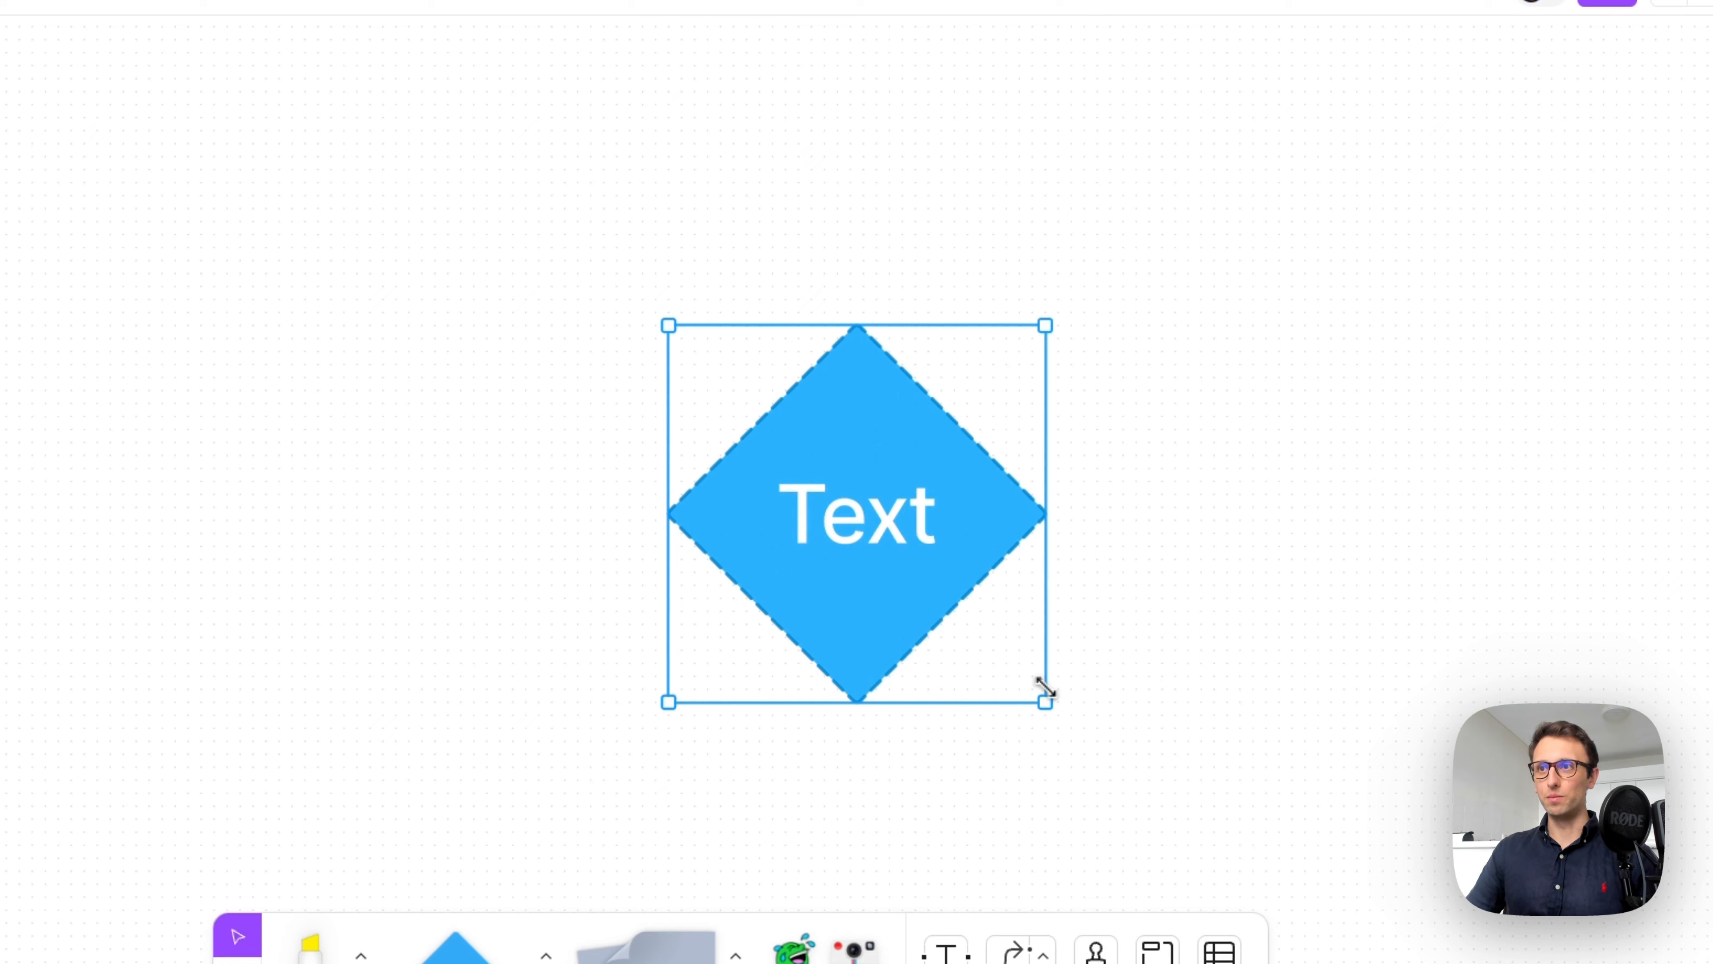
scroll(998, 398, down, 2)
scroll(998, 398, right, 2)
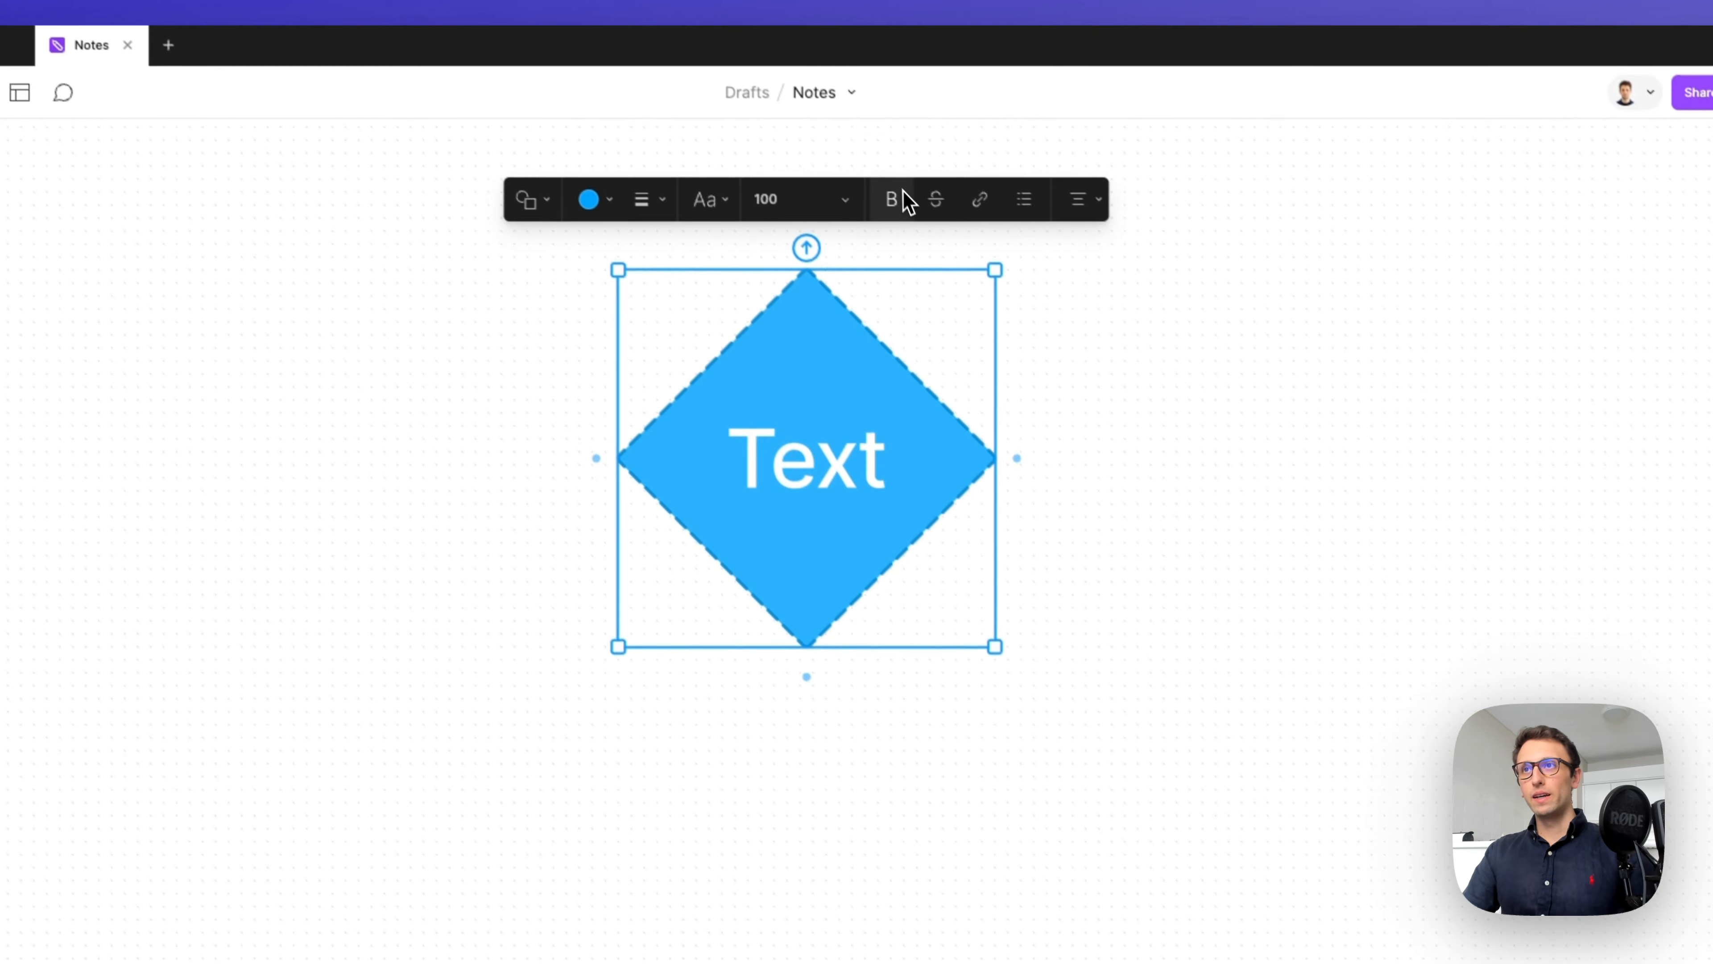
Step: Make the diamond's label bold and try strikethrough on it, leaving strikethrough off
scroll(907, 203, up, 2)
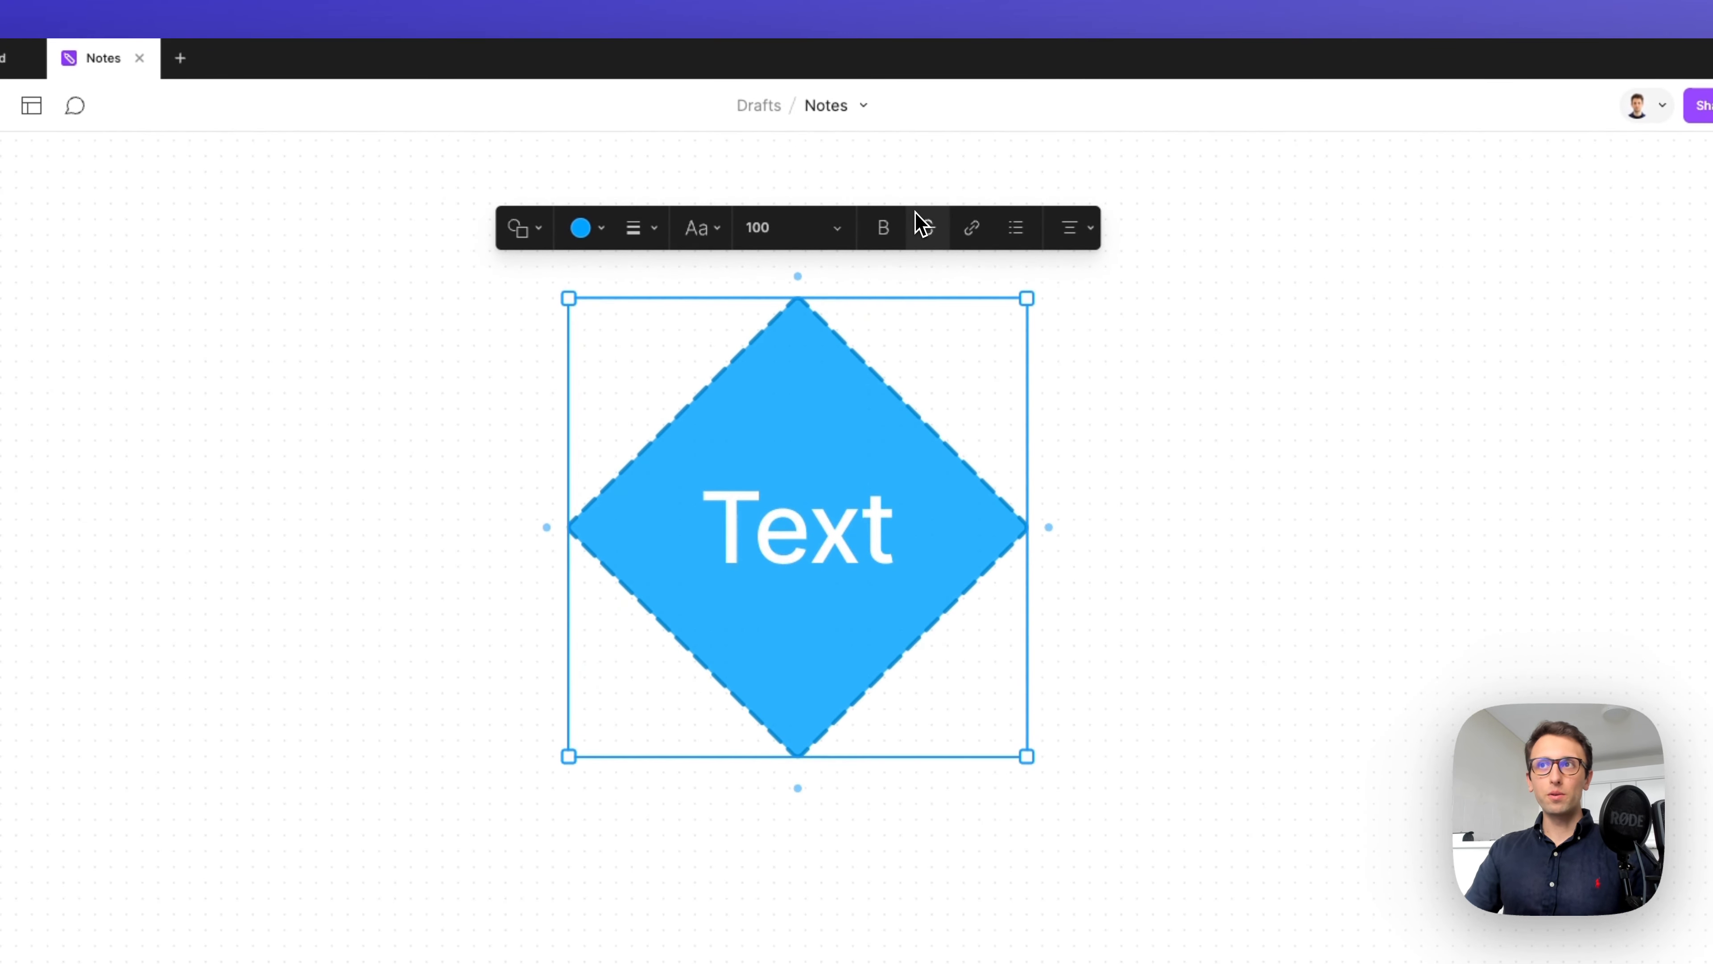
click(900, 240)
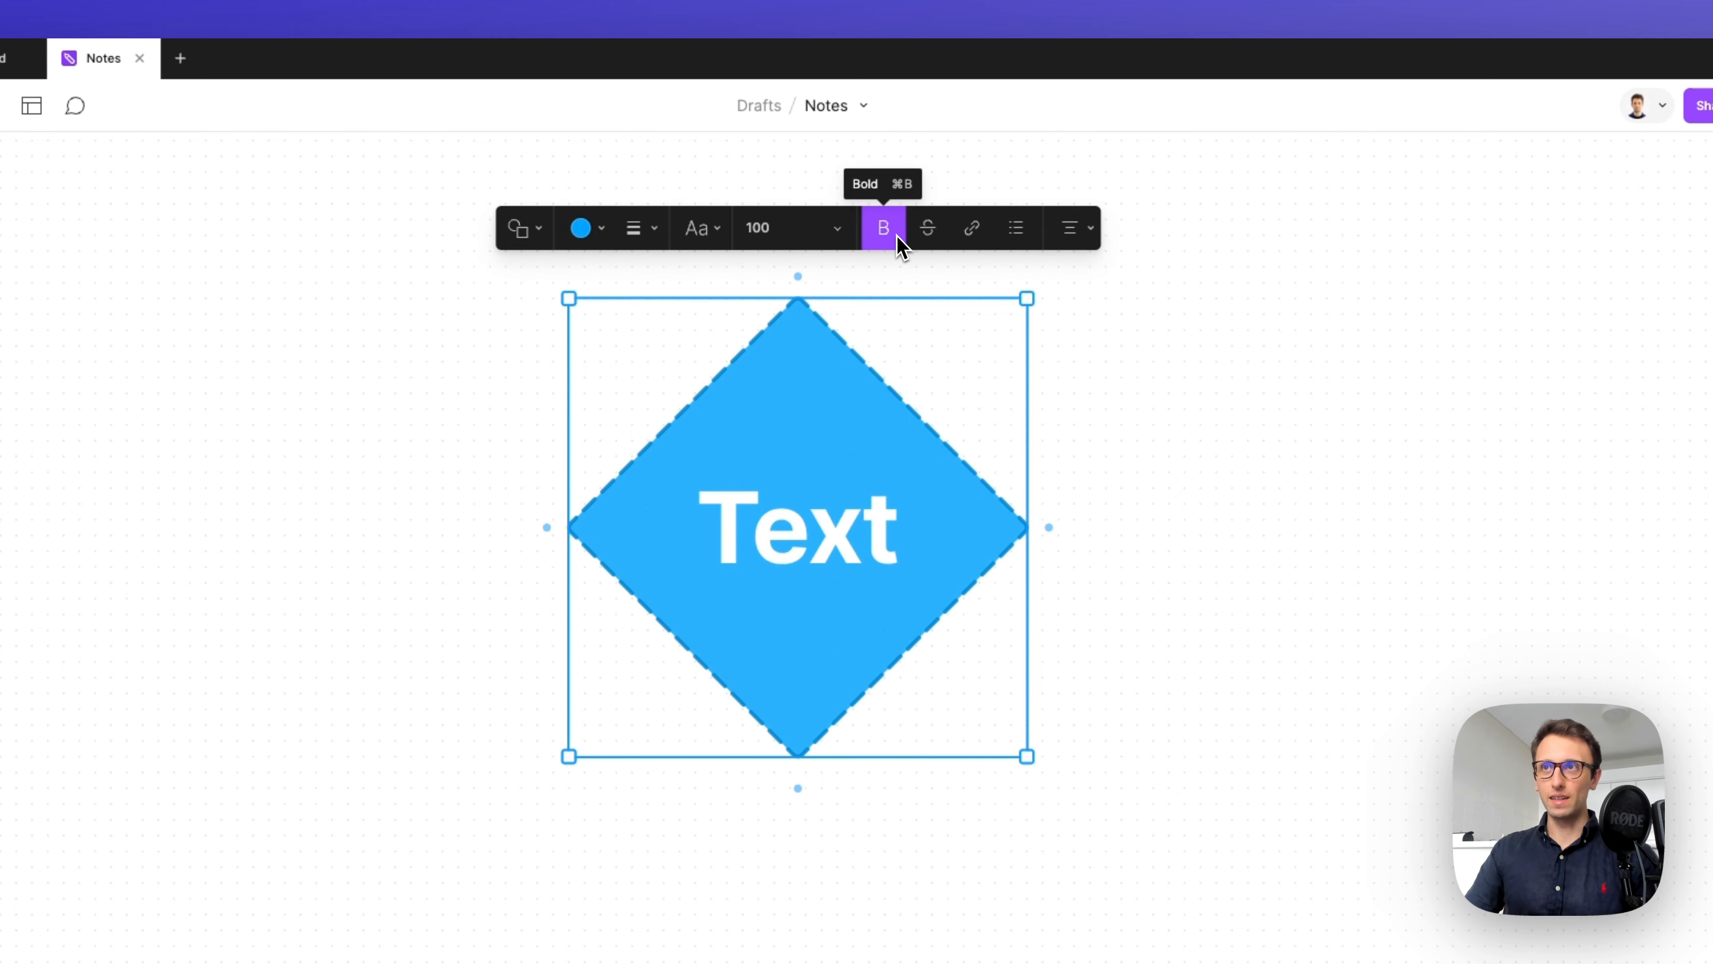
click(928, 242)
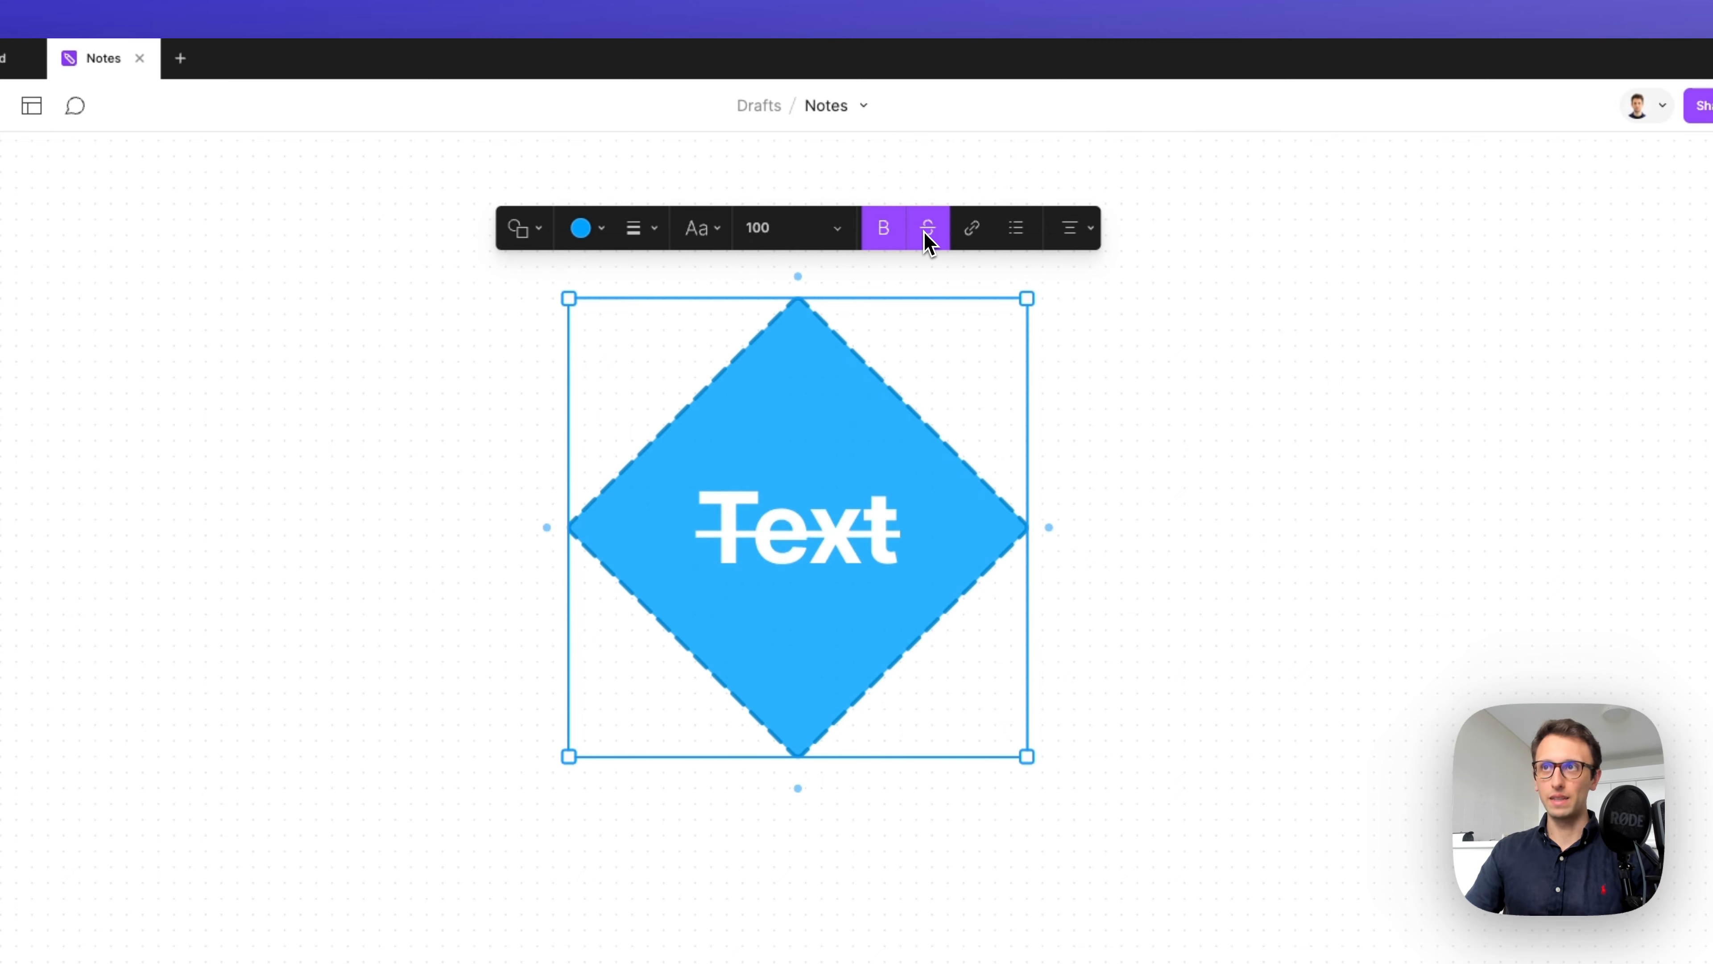
click(927, 238)
click(974, 230)
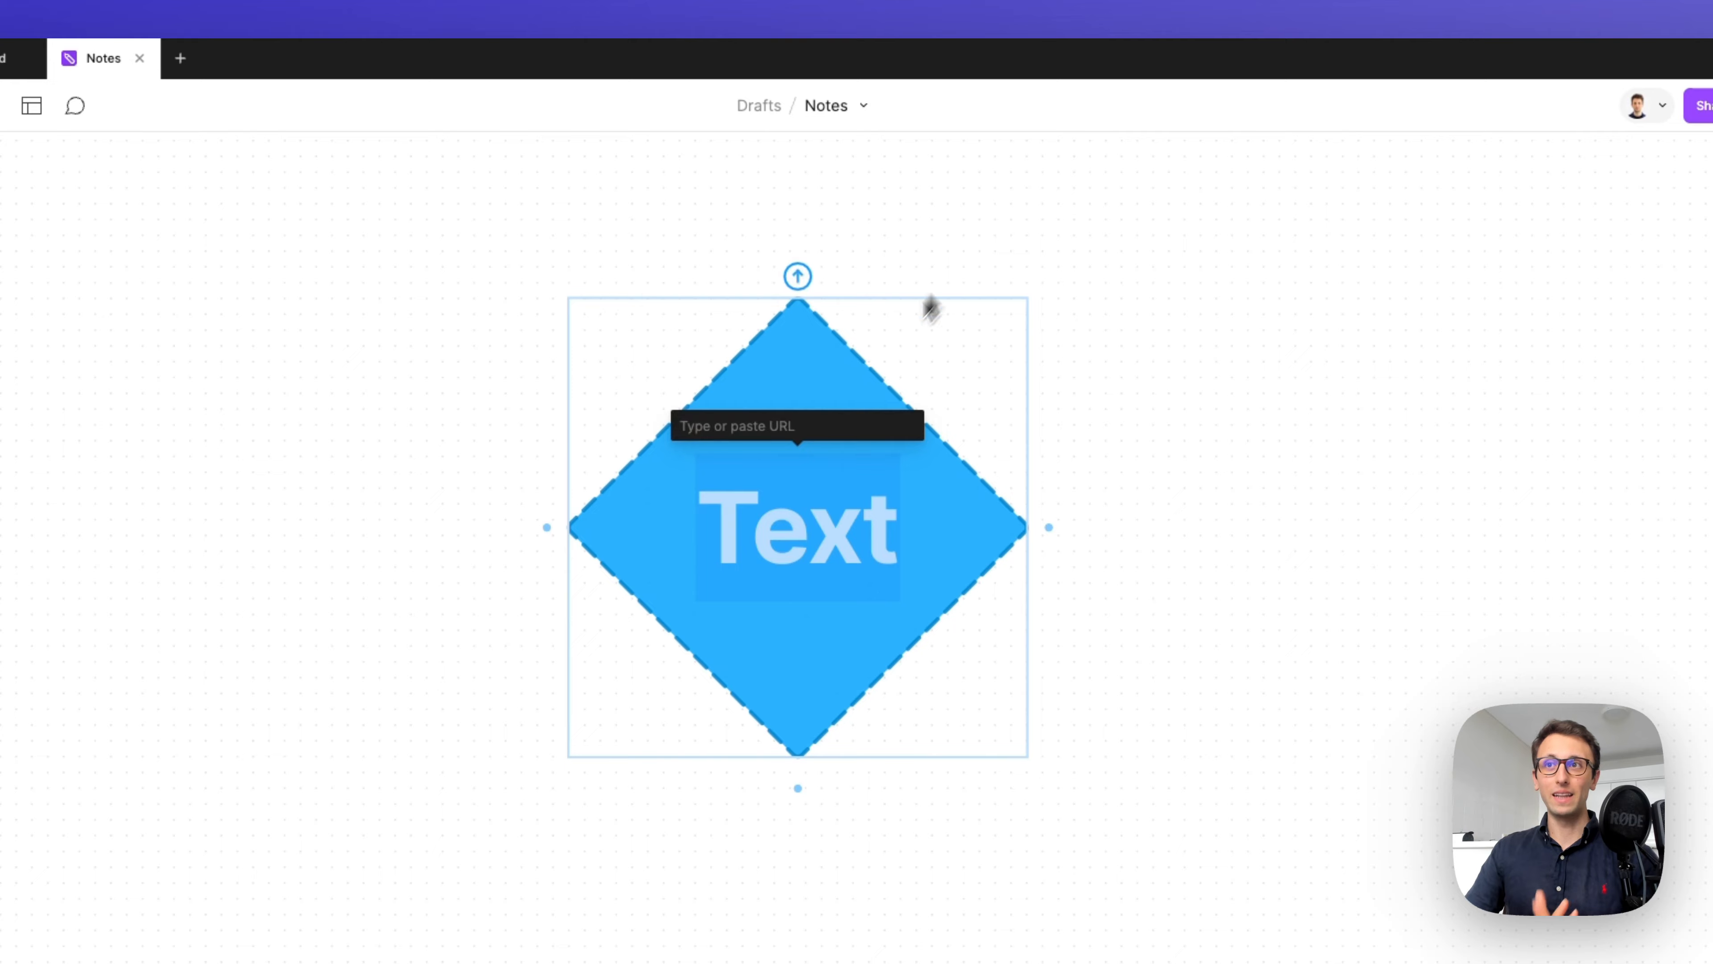
text(www.)
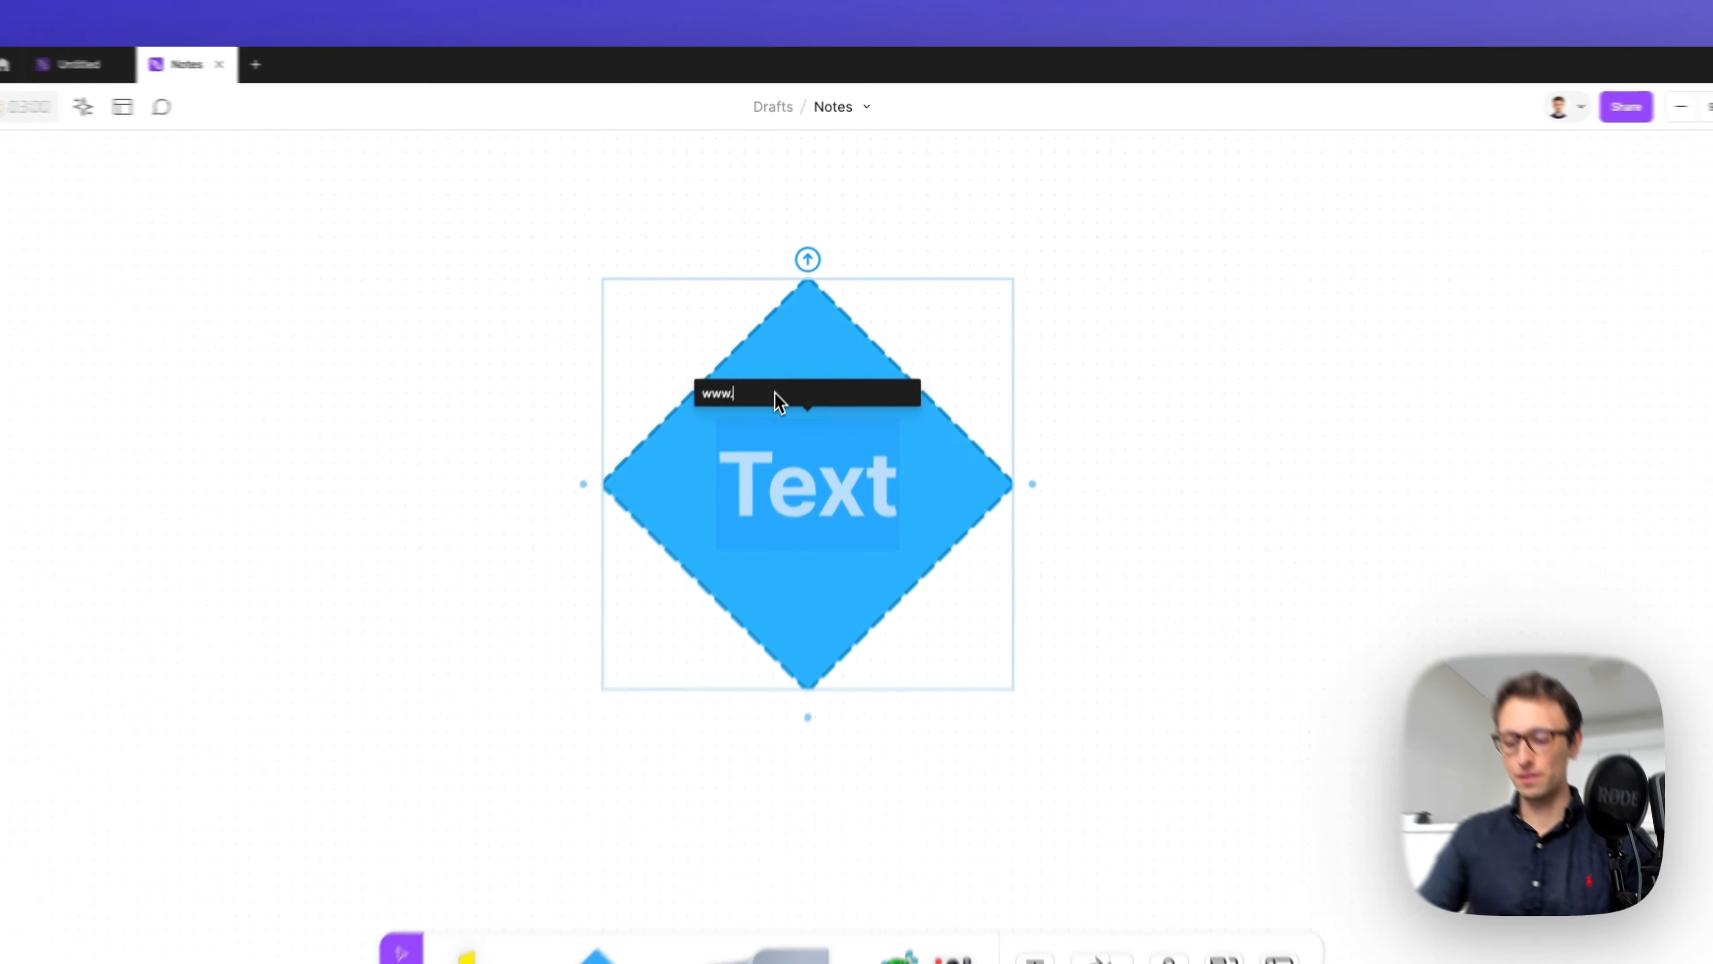
text(googgle.com)
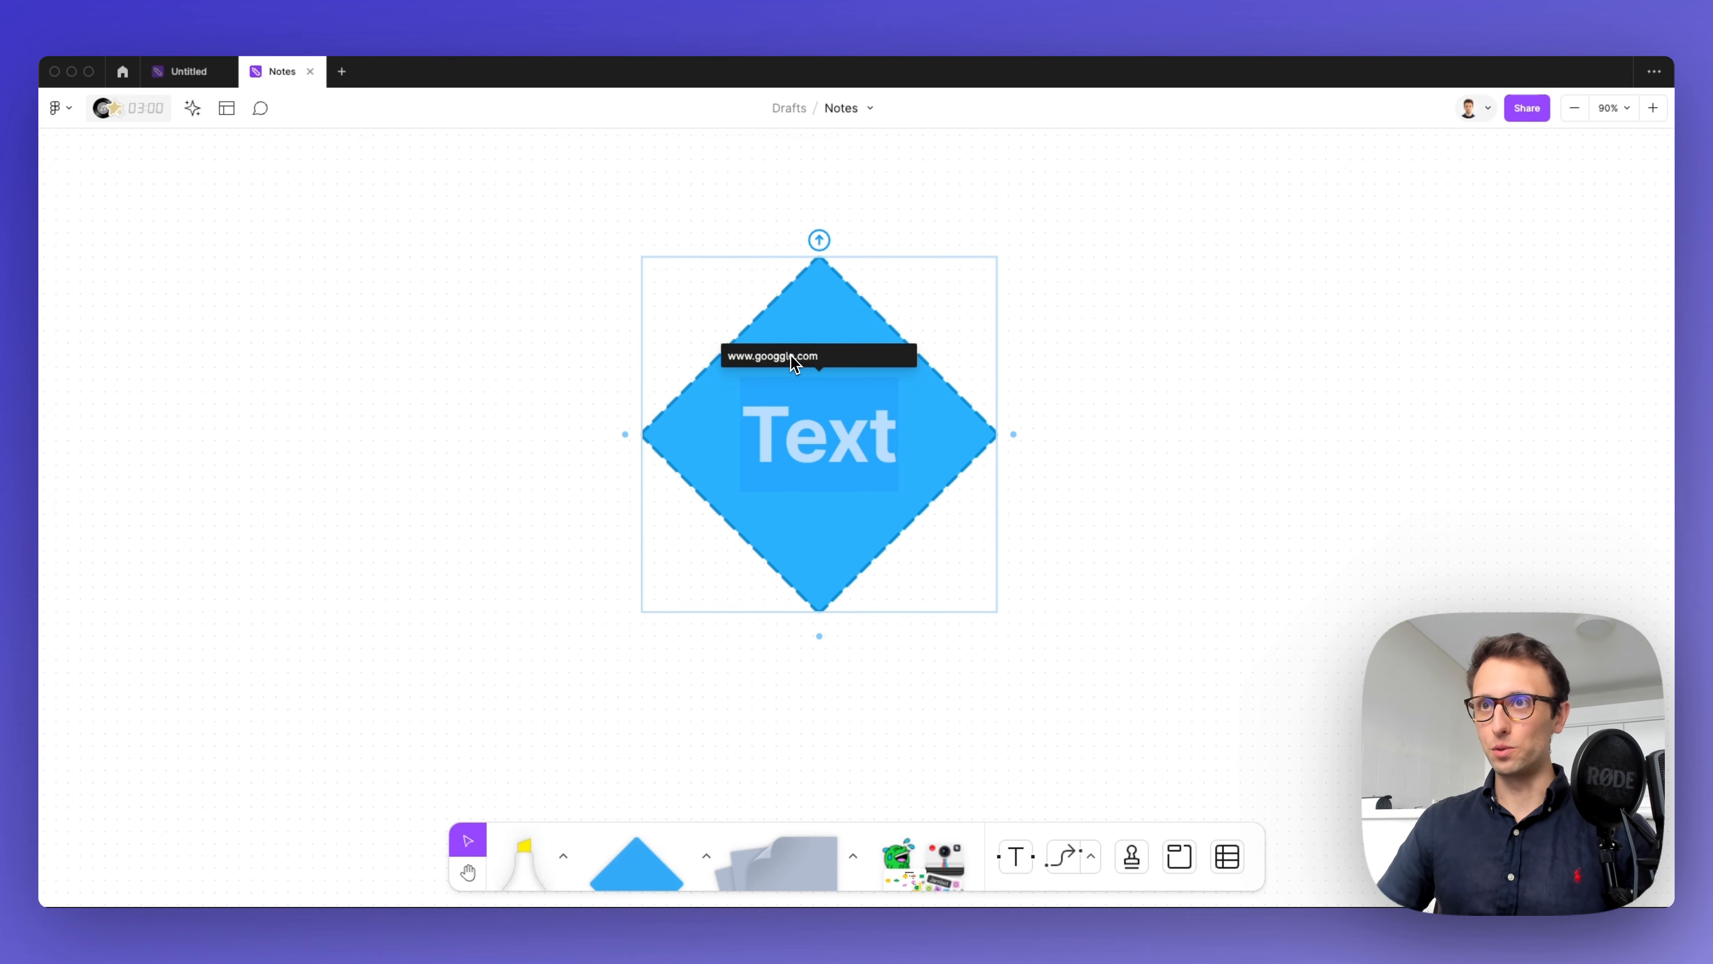
key(Return)
click(1071, 353)
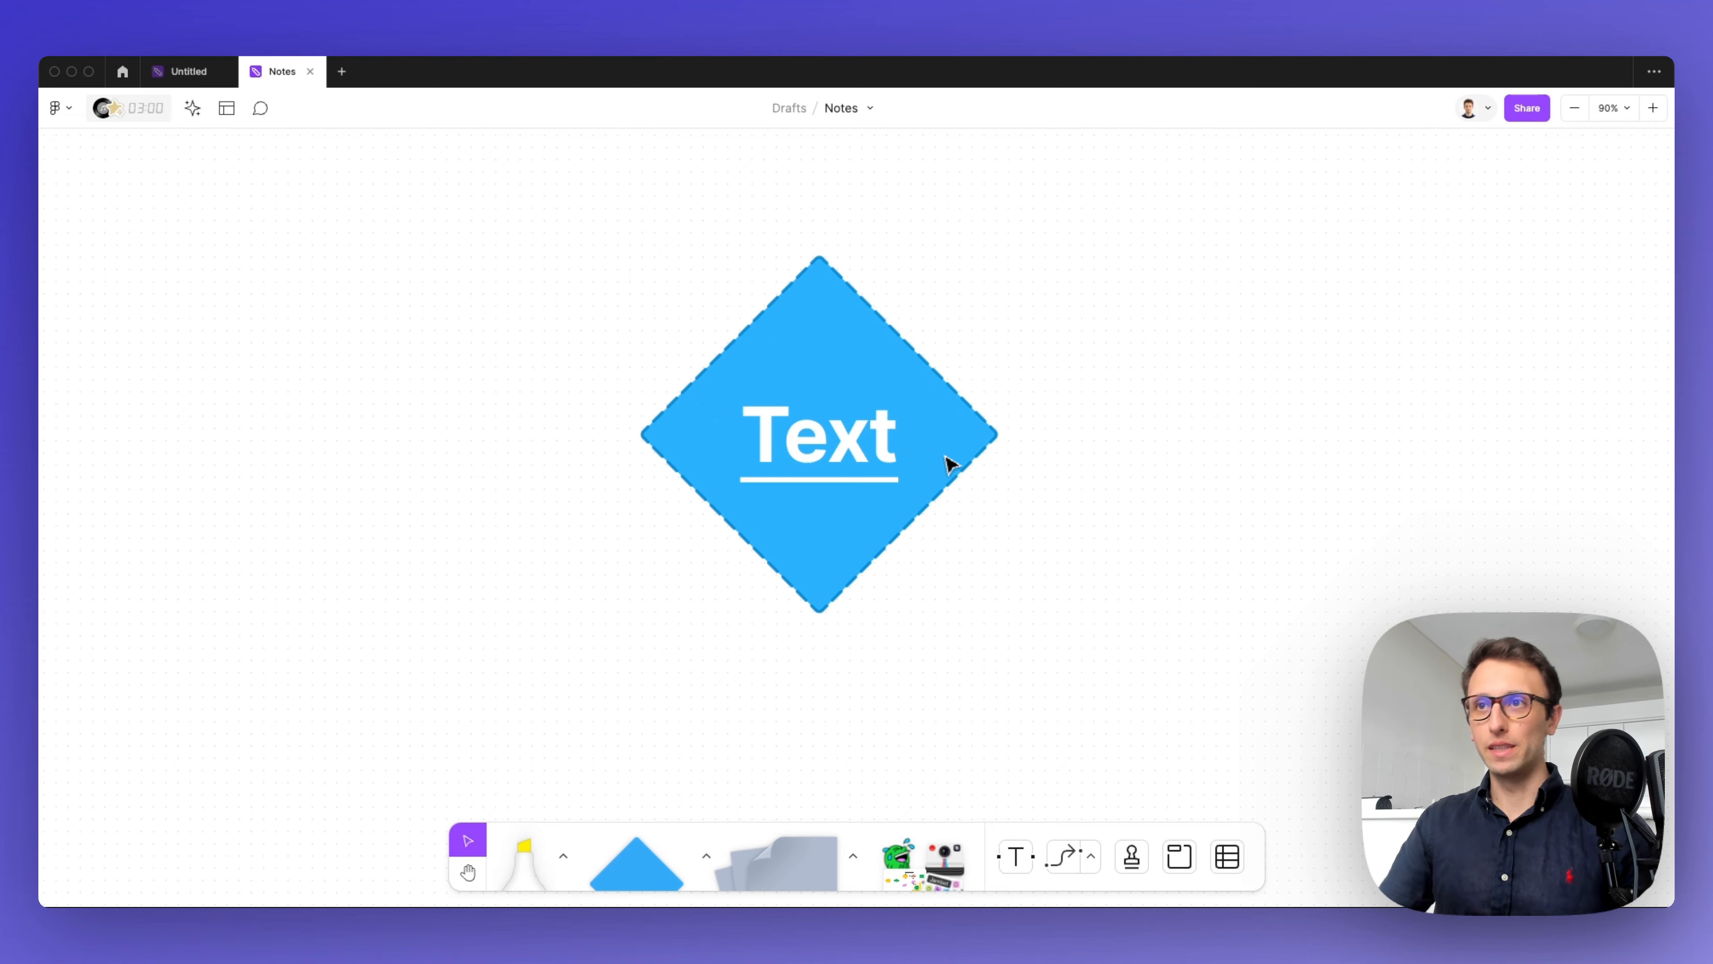
Step: Try left alignment on the diamond's linked label and return it to centre alignment
click(945, 457)
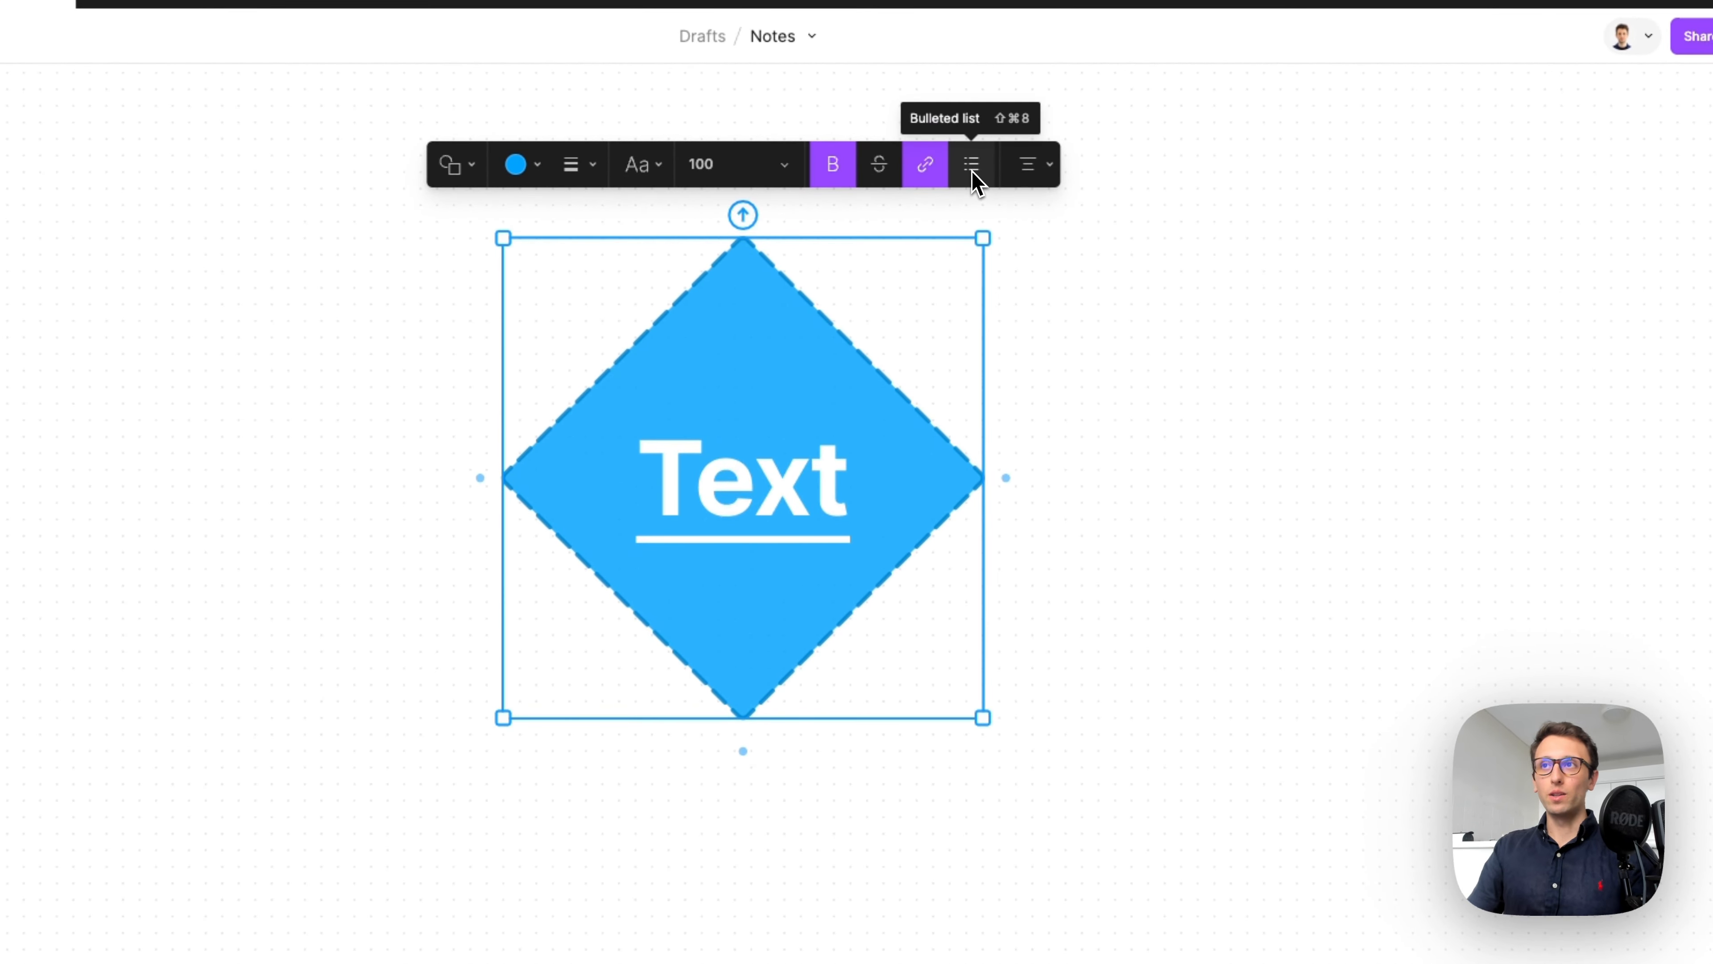
click(1046, 167)
click(990, 127)
click(1045, 176)
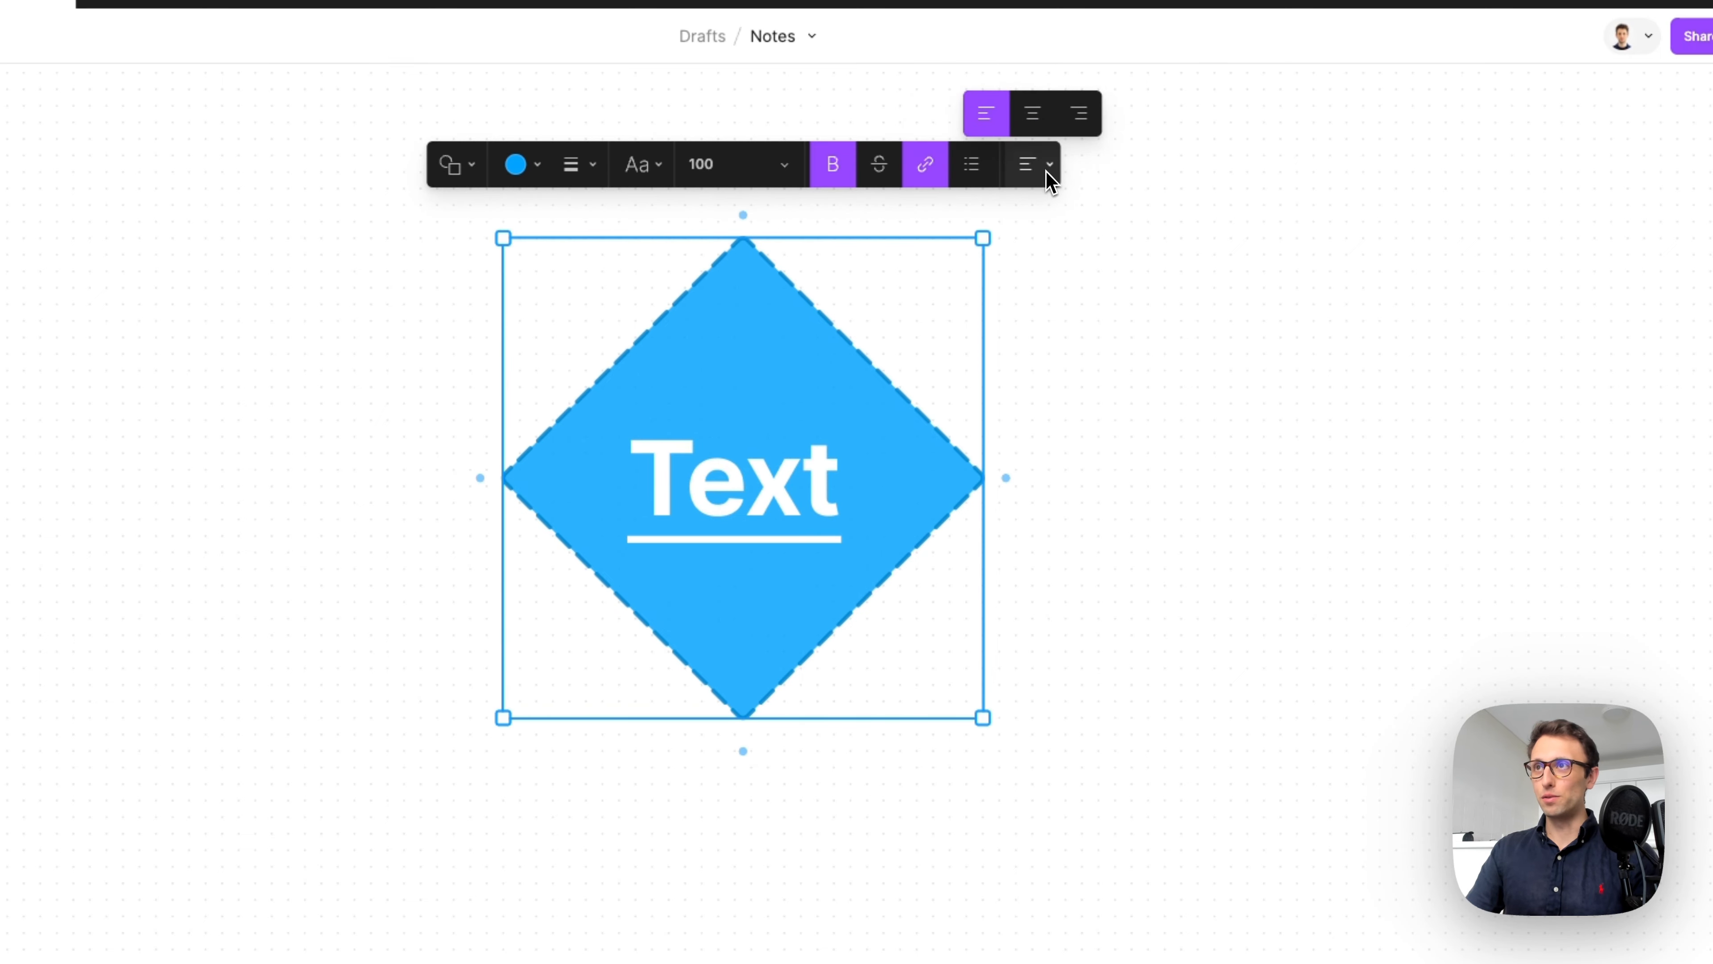
click(1037, 128)
click(1229, 262)
Step: Move the diamond slightly and delete it from the board
drag(889, 463, 829, 520)
drag(1120, 341, 621, 604)
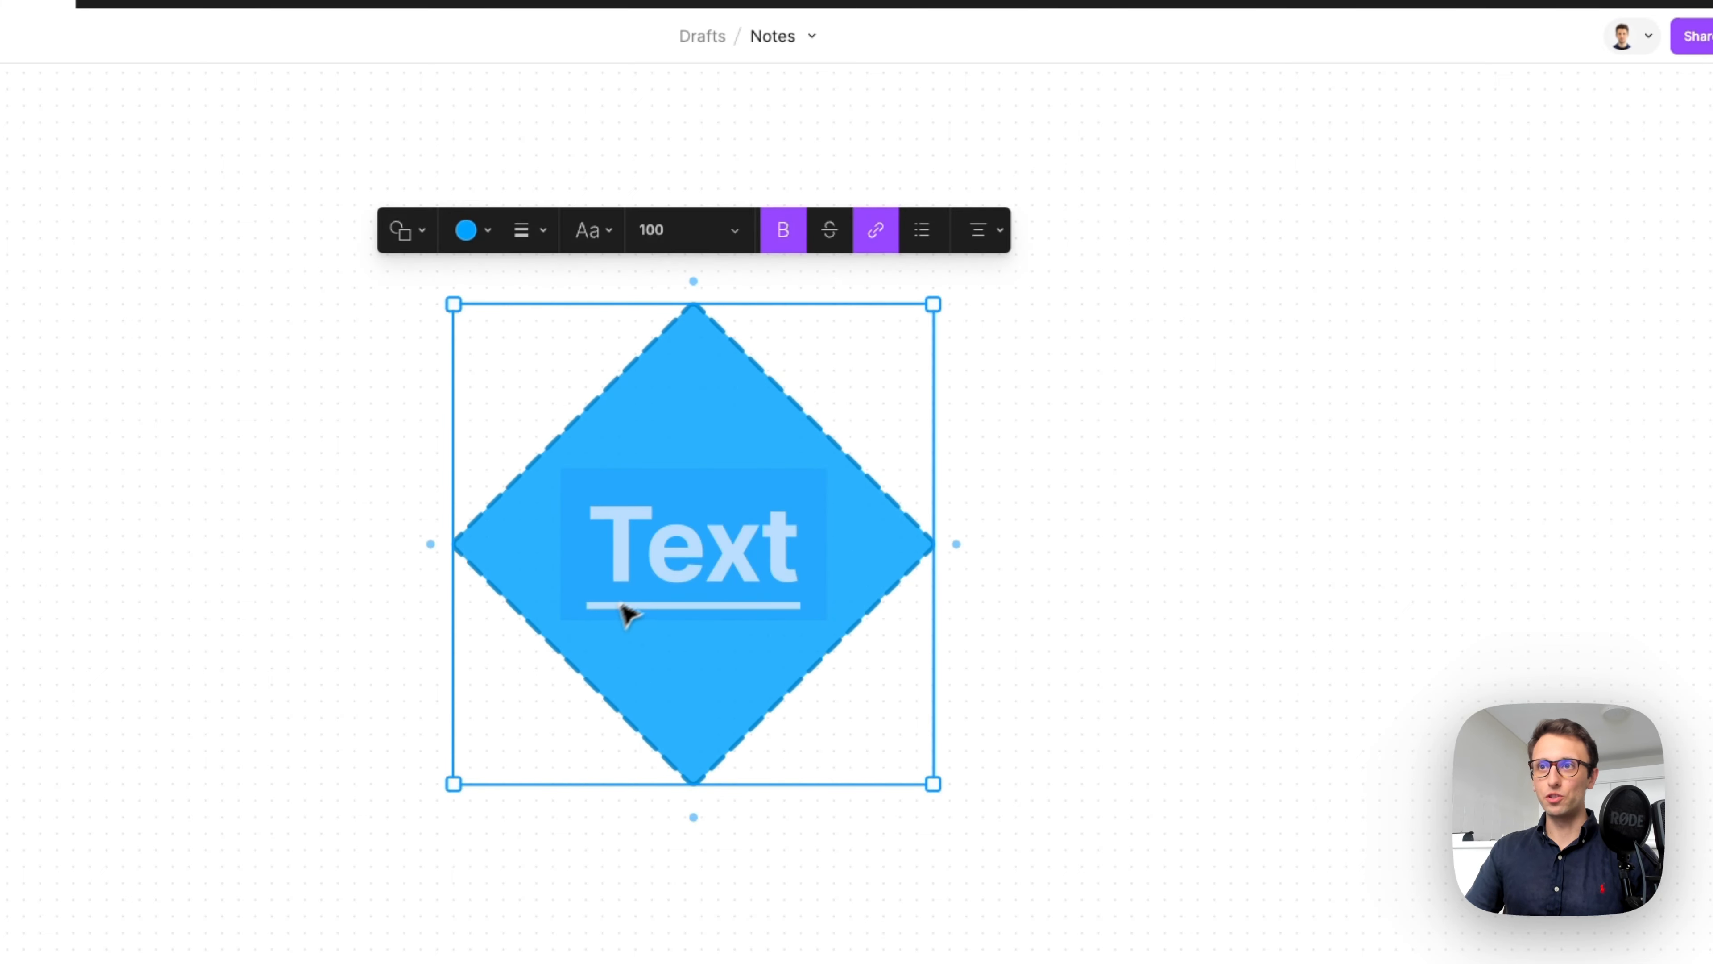
key(Delete)
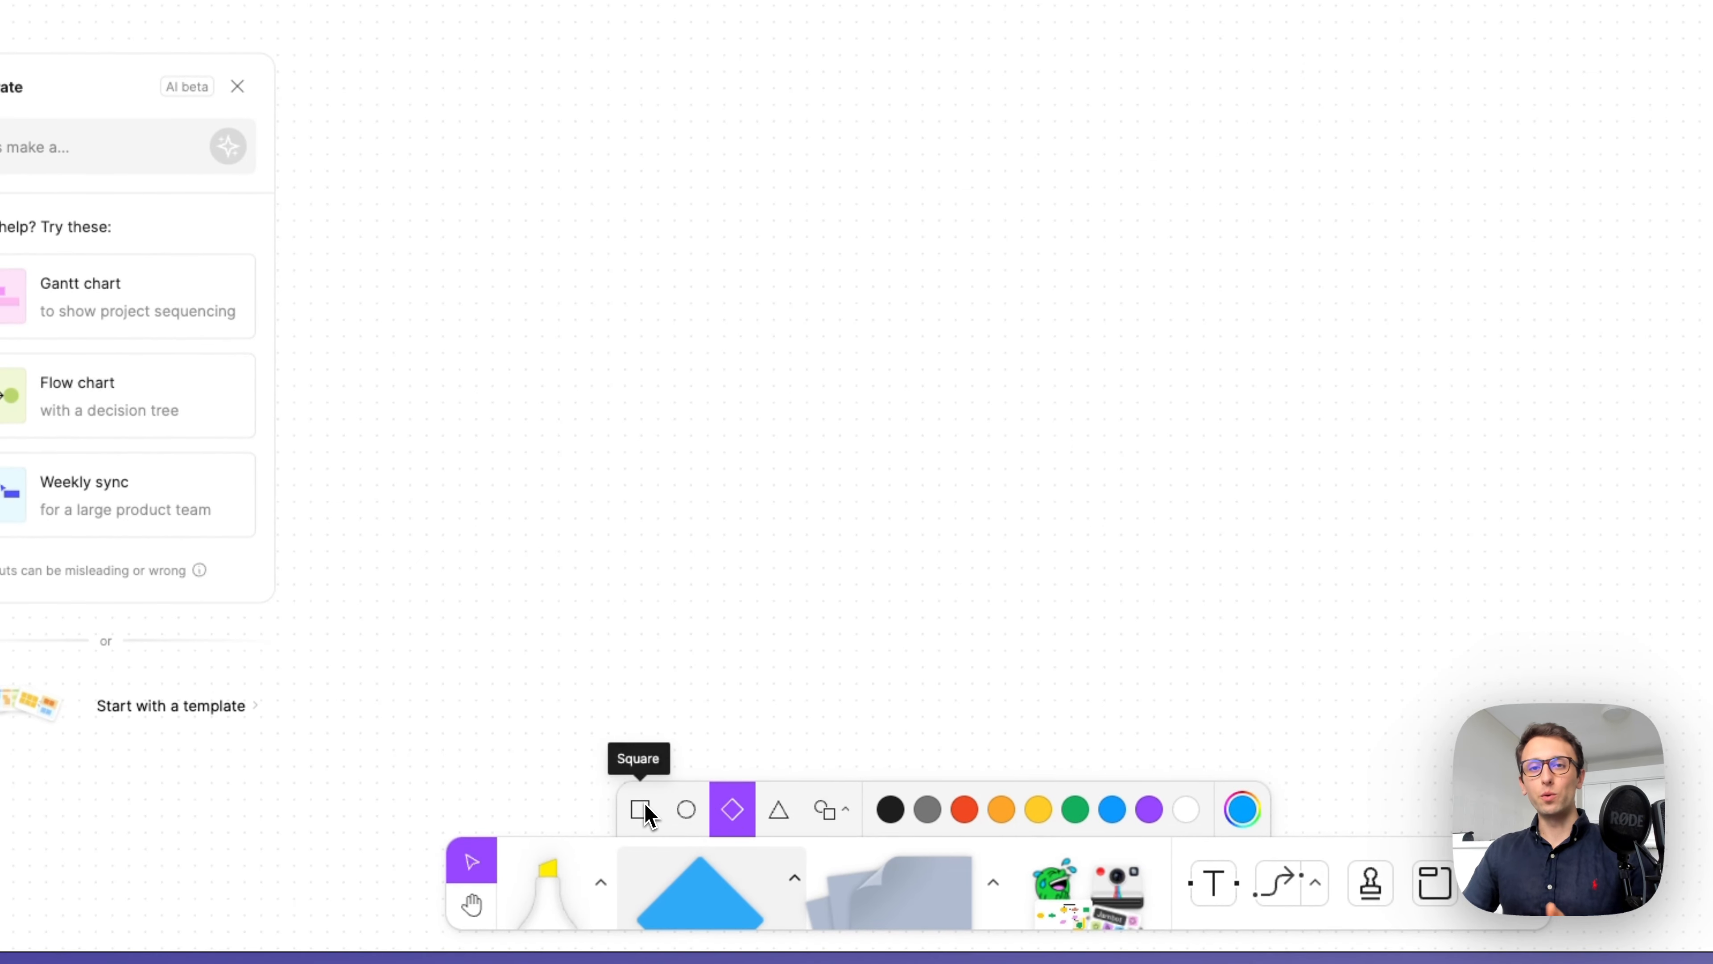
Step: Draw a wide rectangle with the Square shape on the empty canvas and fill it with violet
click(646, 815)
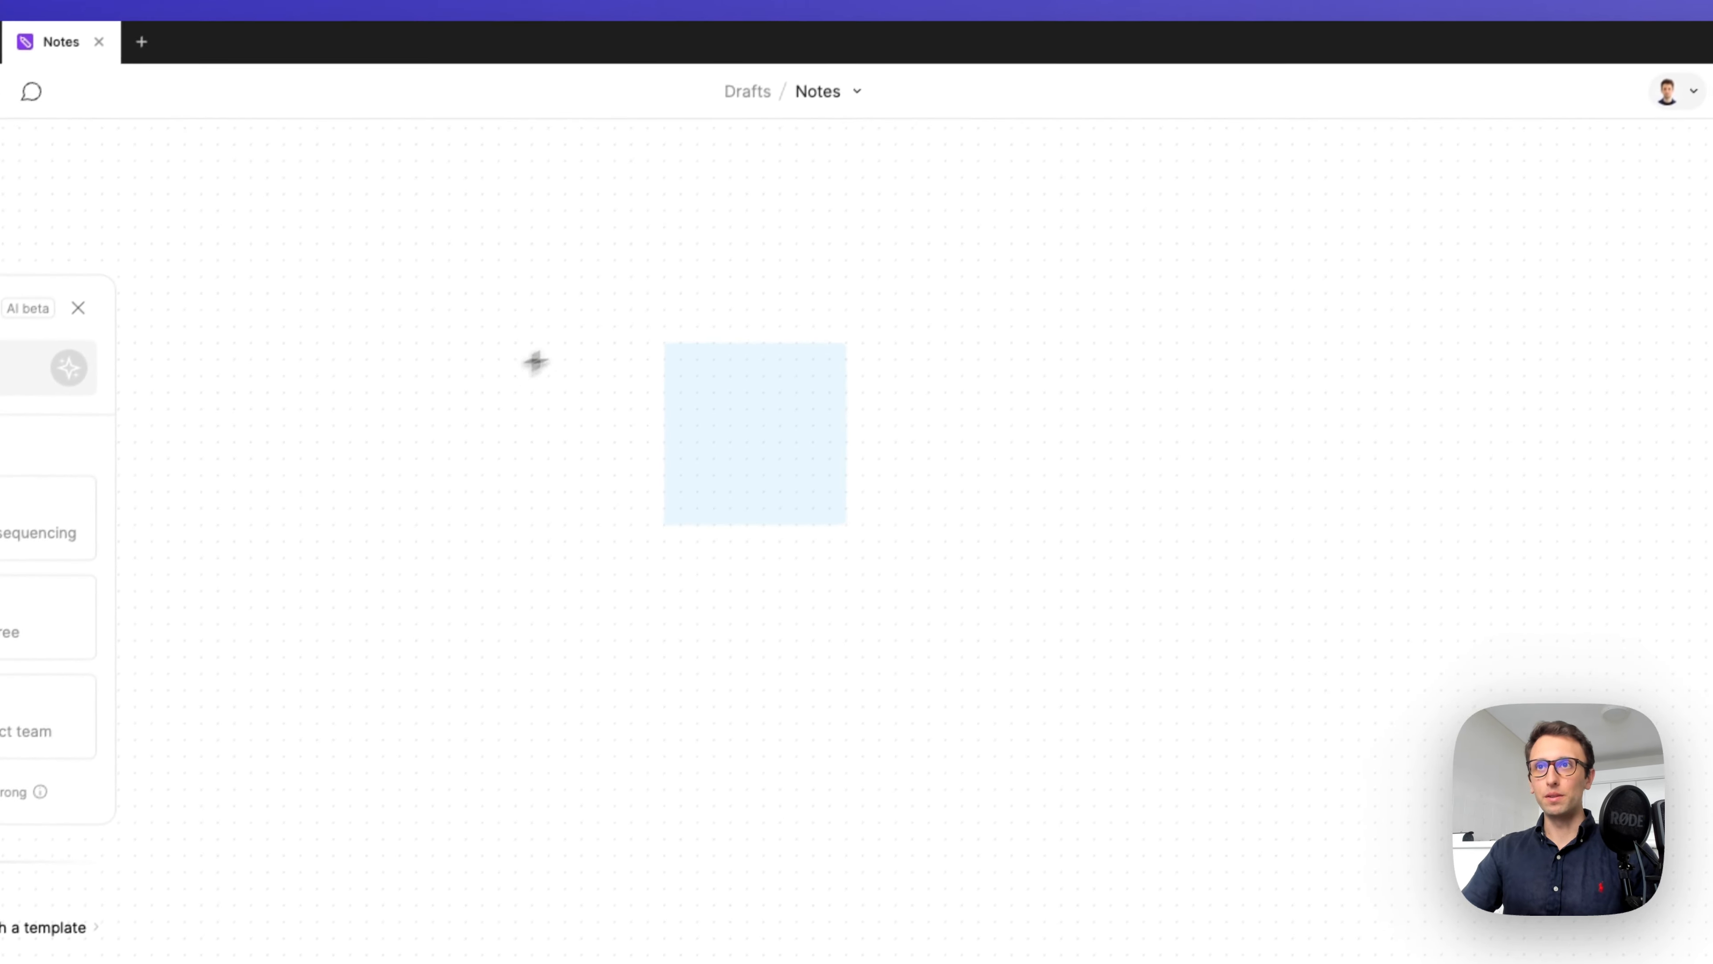
mouse_move(613, 262)
mouse_down()
mouse_move(1001, 467)
mouse_move(1098, 428)
mouse_up()
click(630, 190)
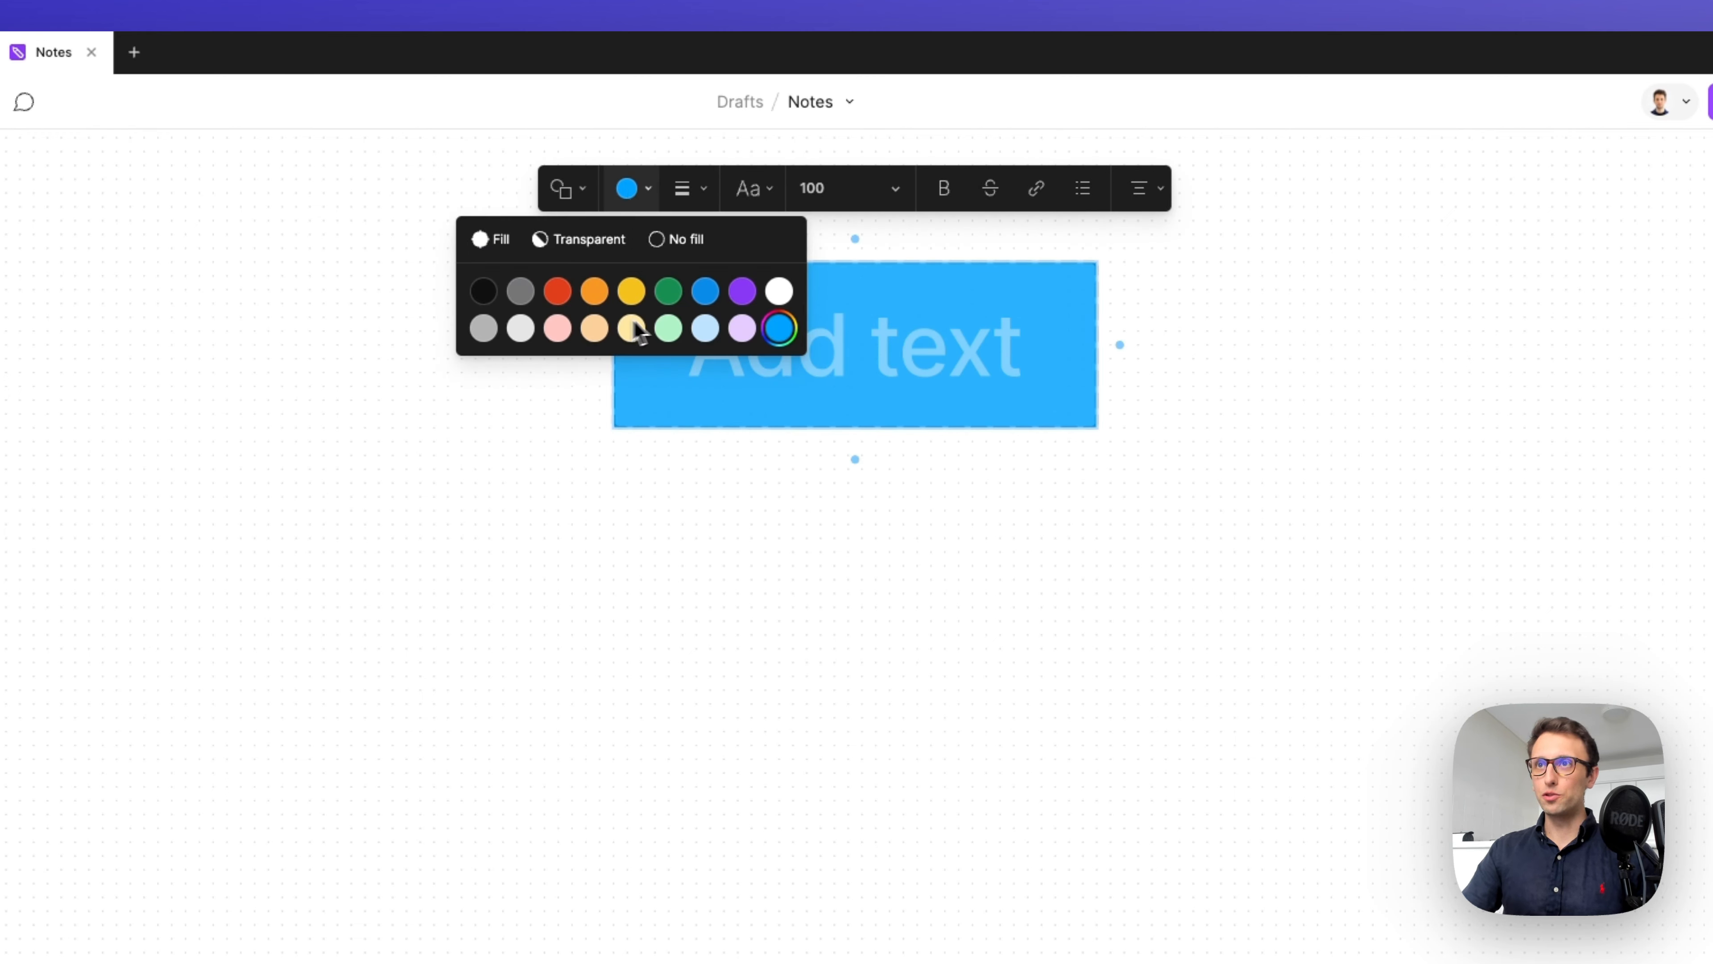
click(742, 291)
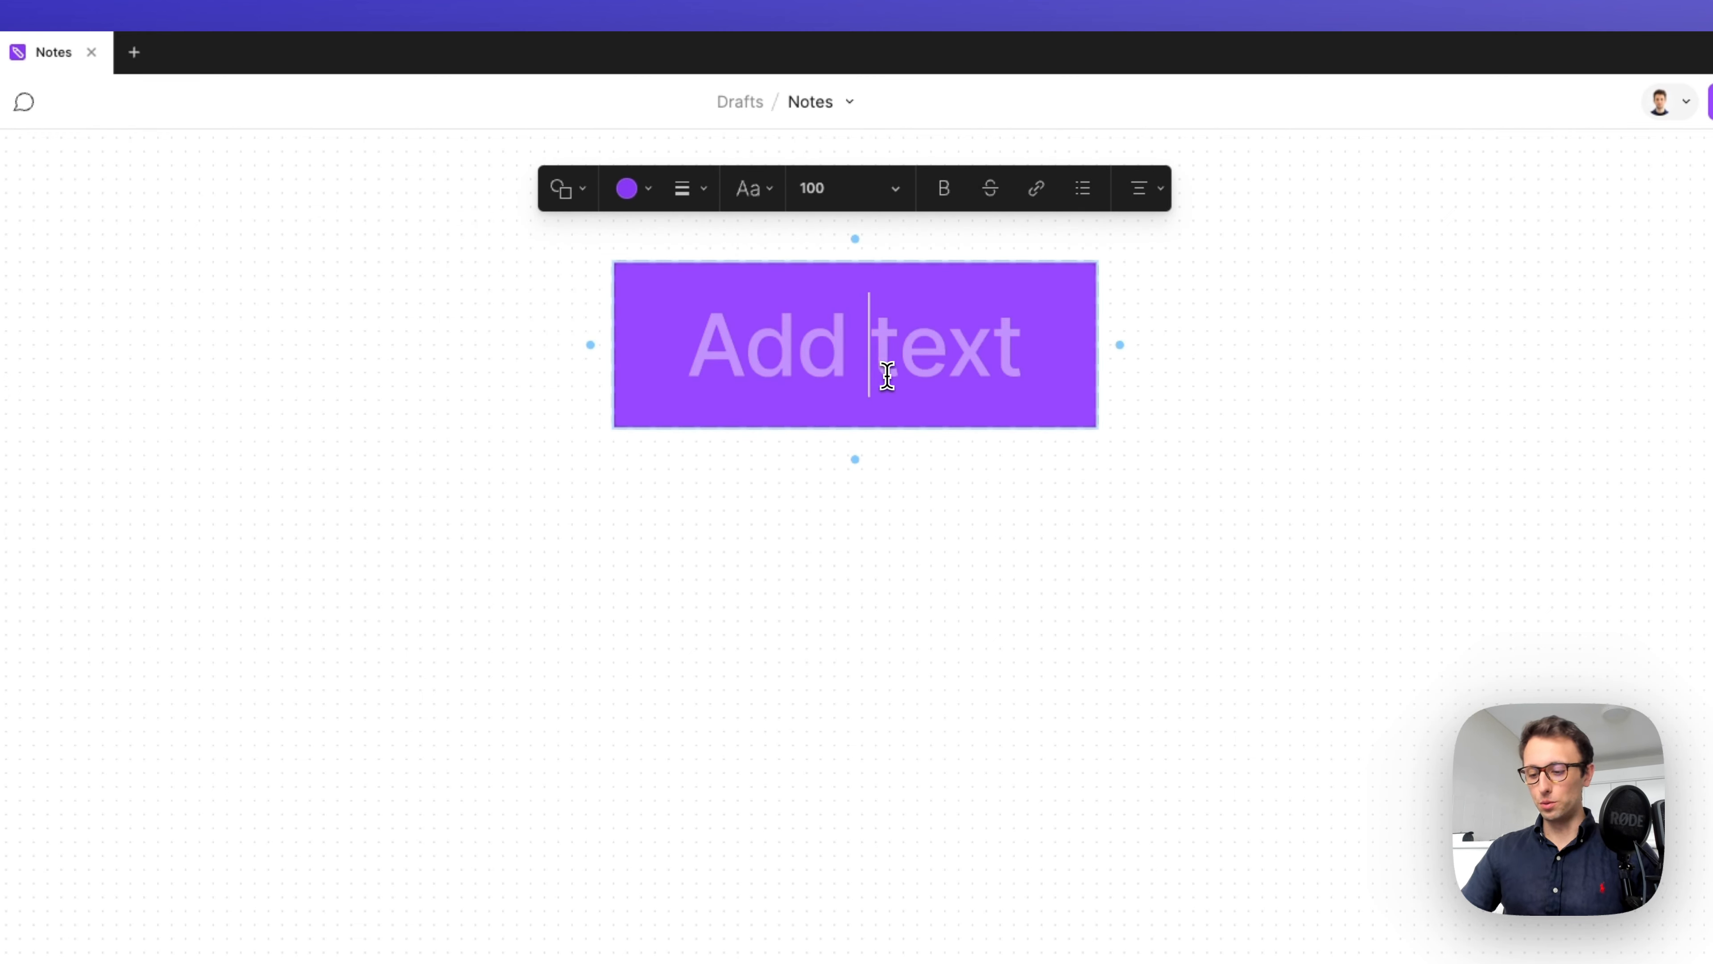
Step: Label the violet rectangle Home and enlarge the rectangle around its centre
text(Home)
key(Escape)
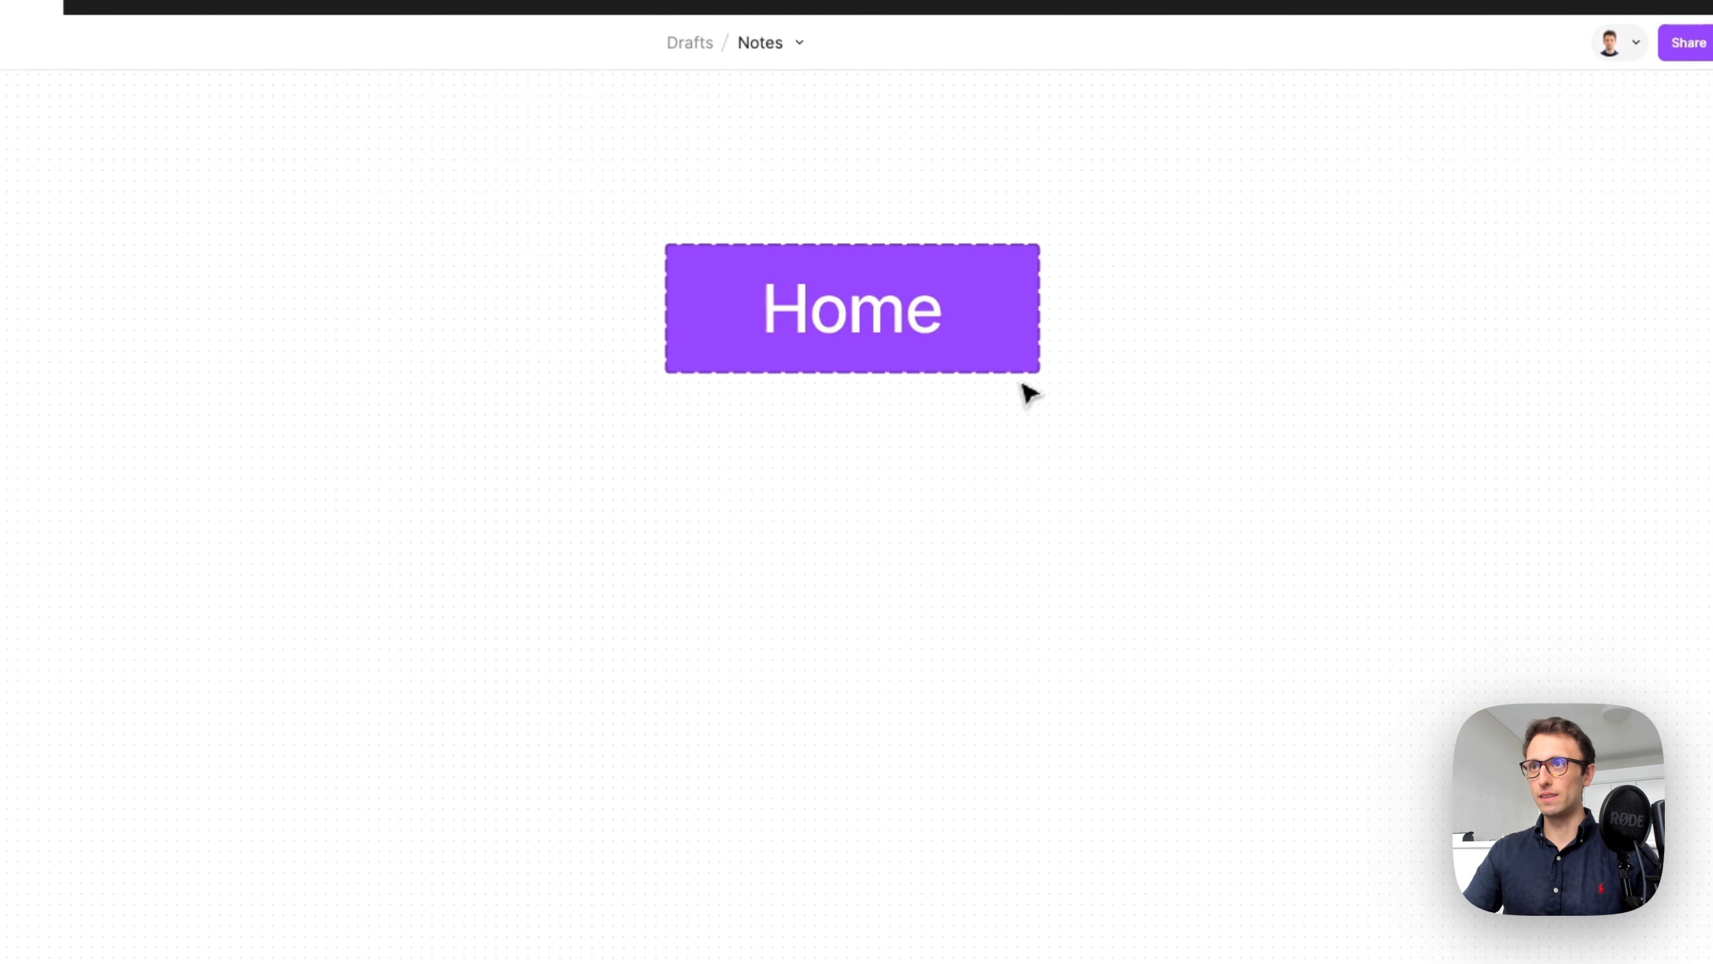
click(1024, 324)
drag(1038, 233, 1160, 189)
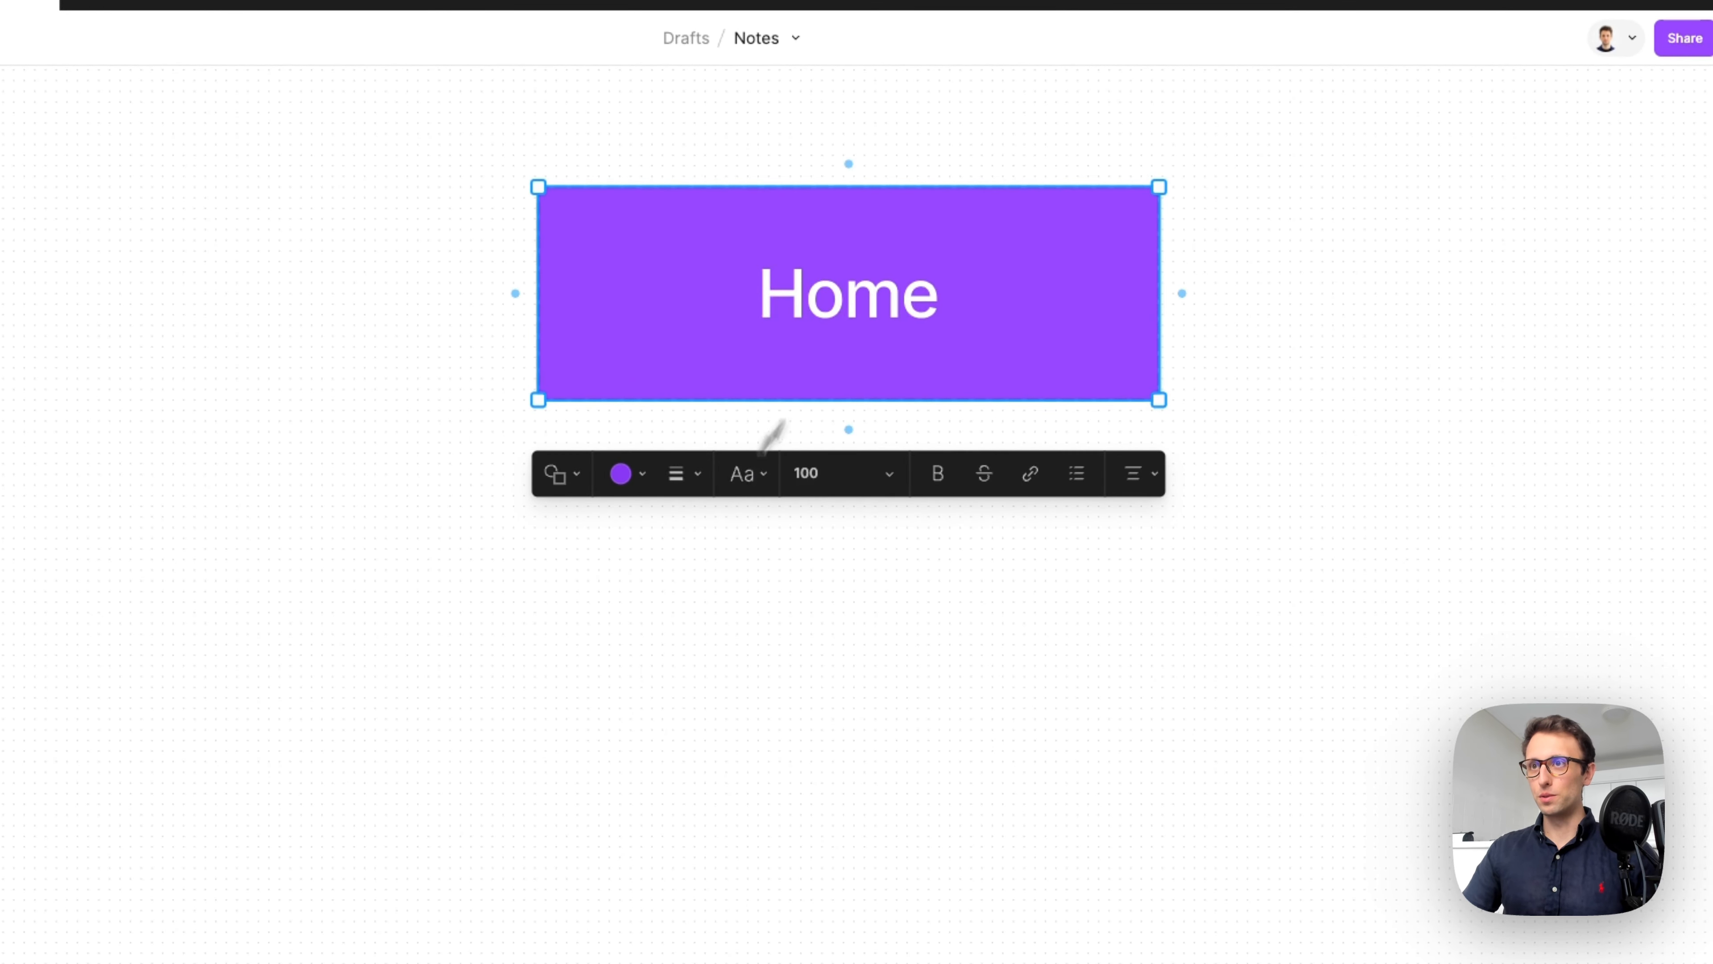
Step: Switch the Home rectangle's border from dashed to solid
click(677, 481)
click(643, 426)
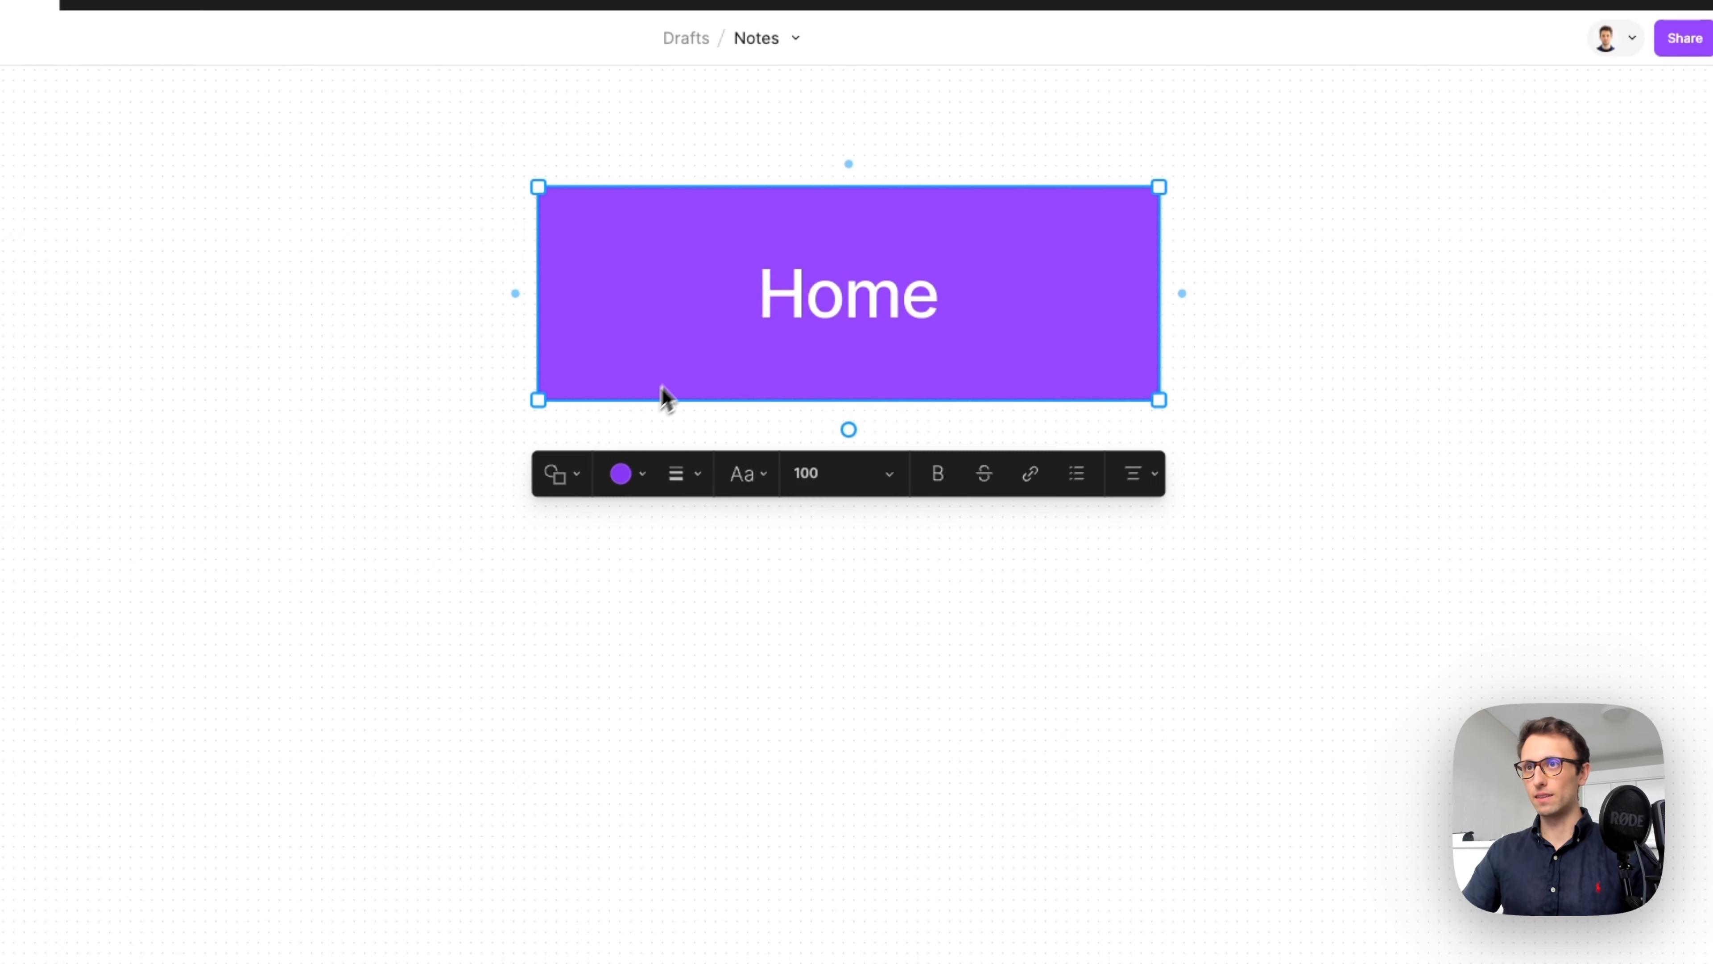
click(956, 632)
Step: Duplicate the Home rectangle directly below the original, leaving a gap between them
scroll(953, 533, down, 5)
click(937, 387)
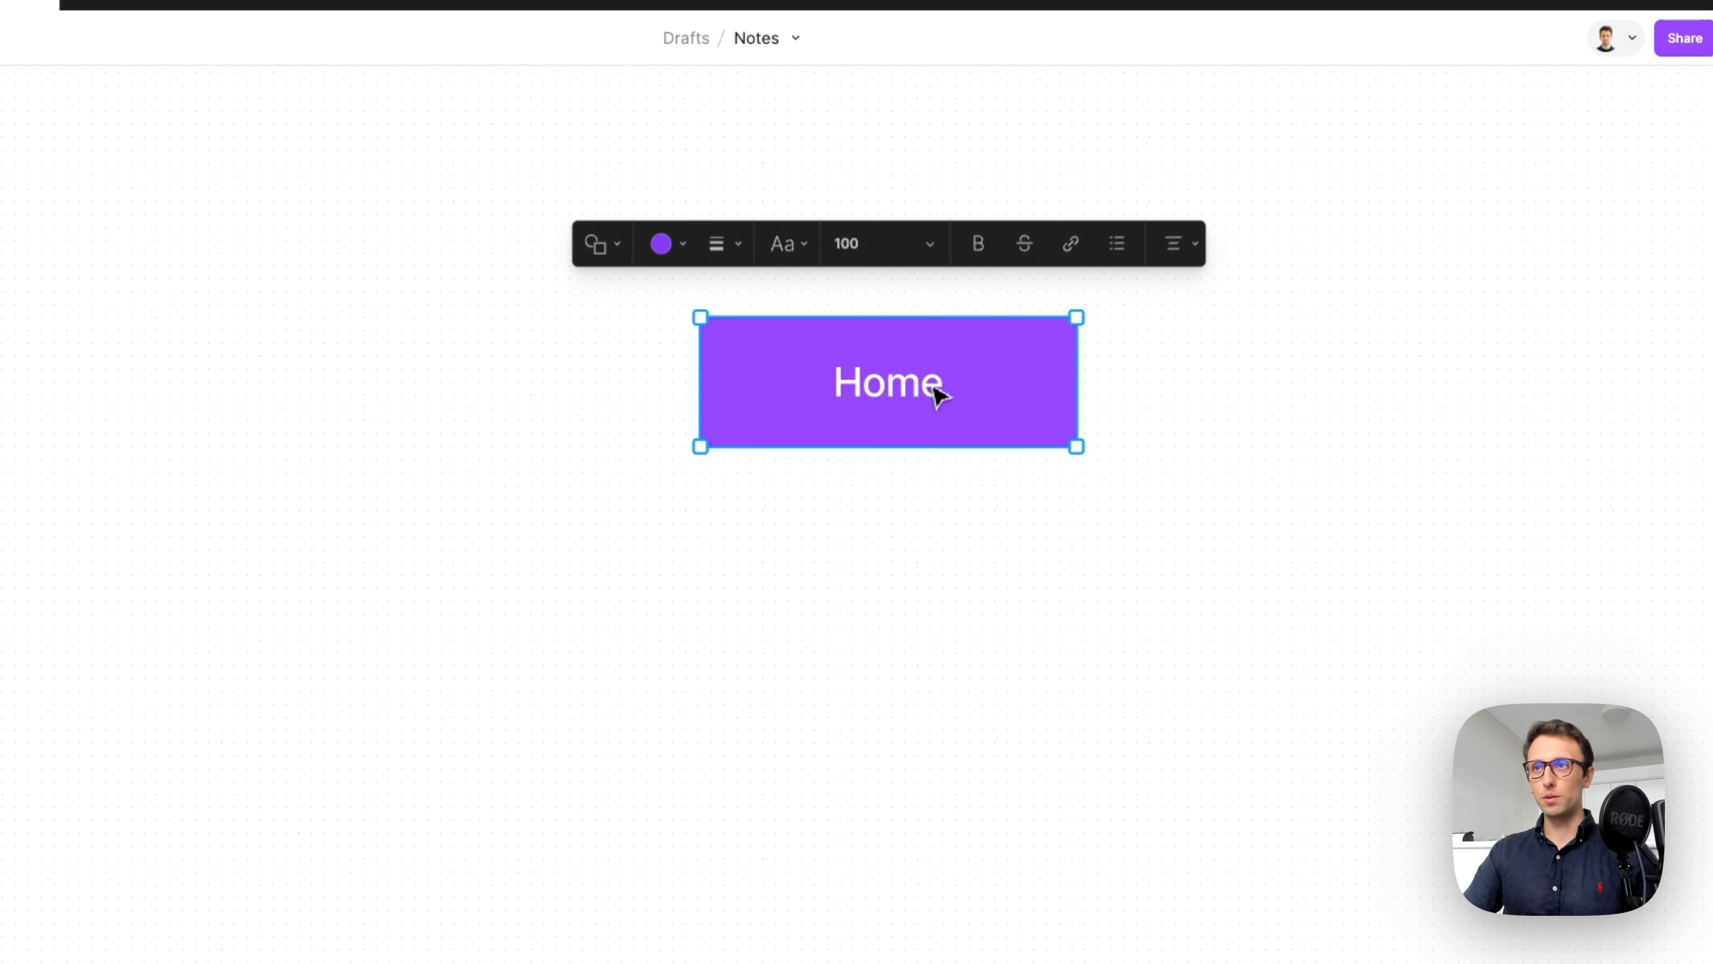
drag(918, 389, 932, 612)
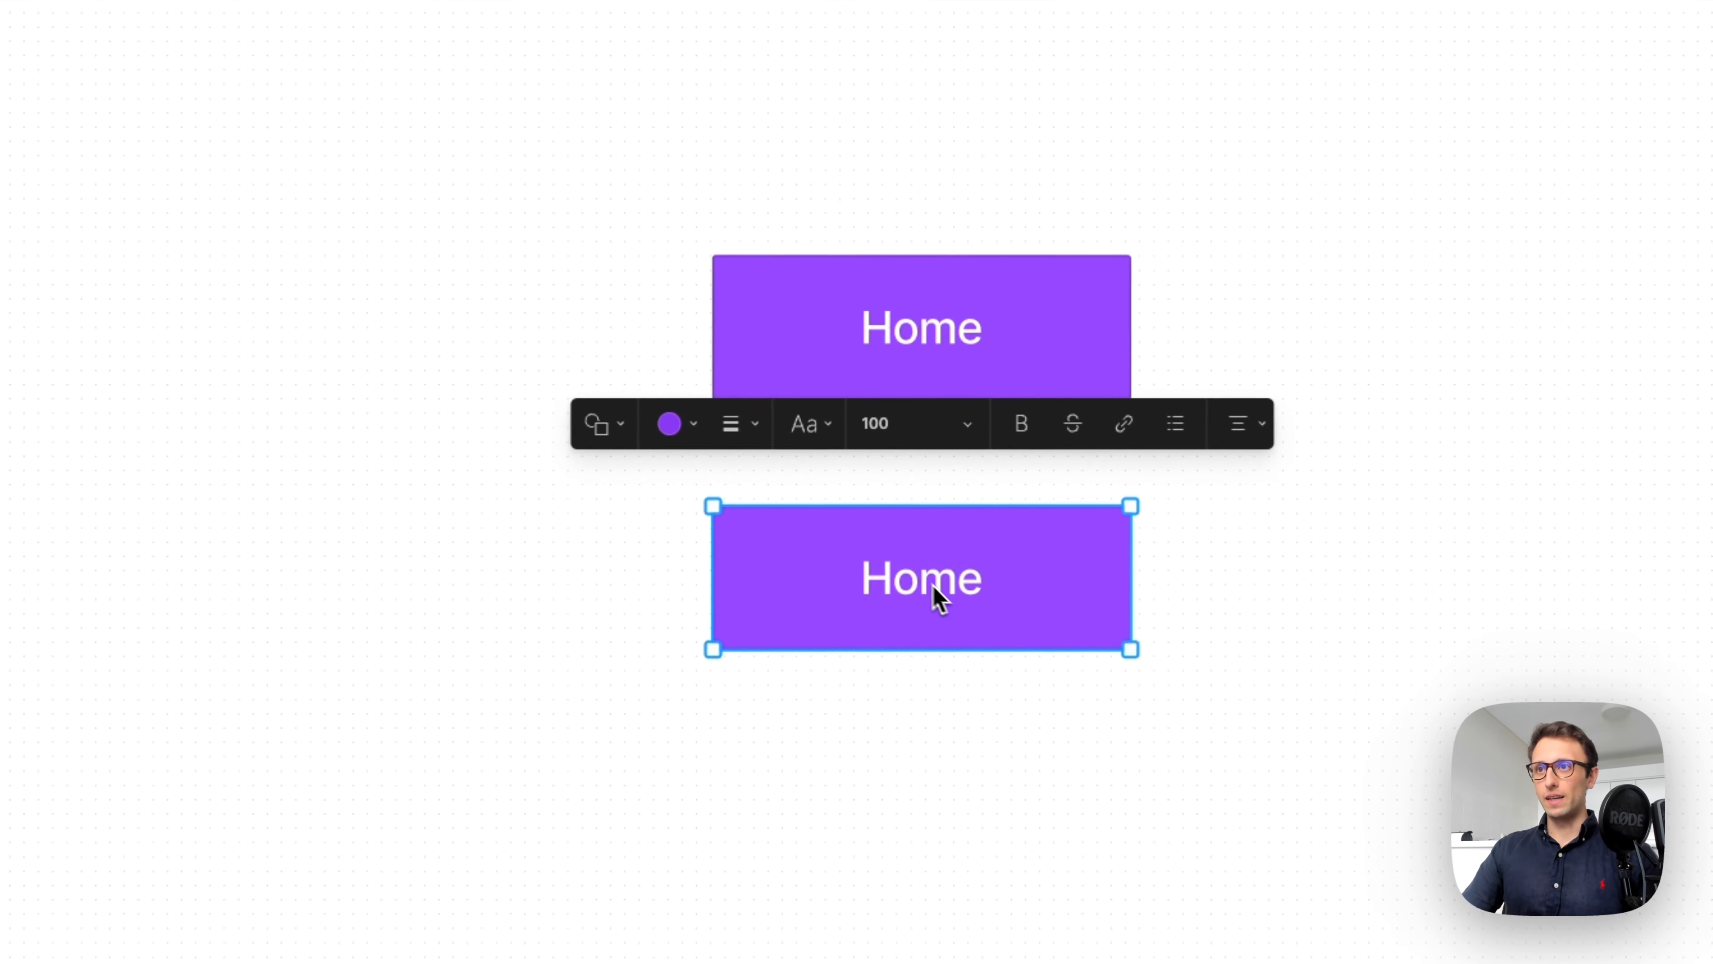
Step: Fill the lower Home rectangle with black and change its label to About
click(669, 423)
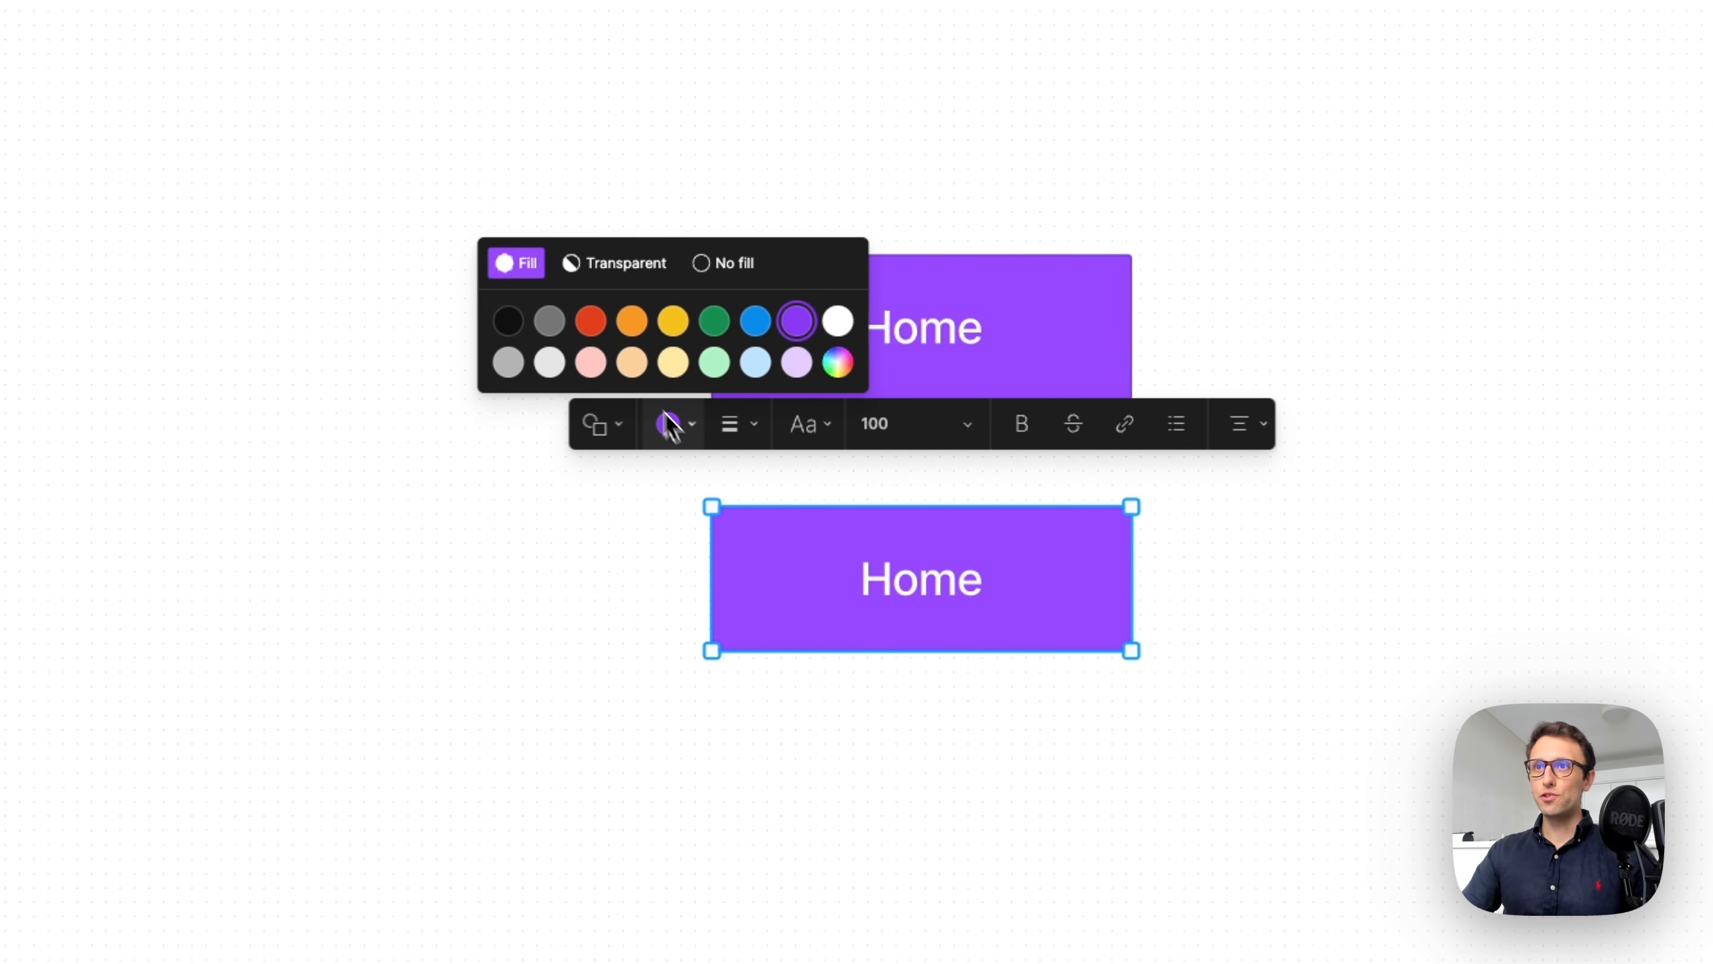
click(521, 320)
double_click(956, 576)
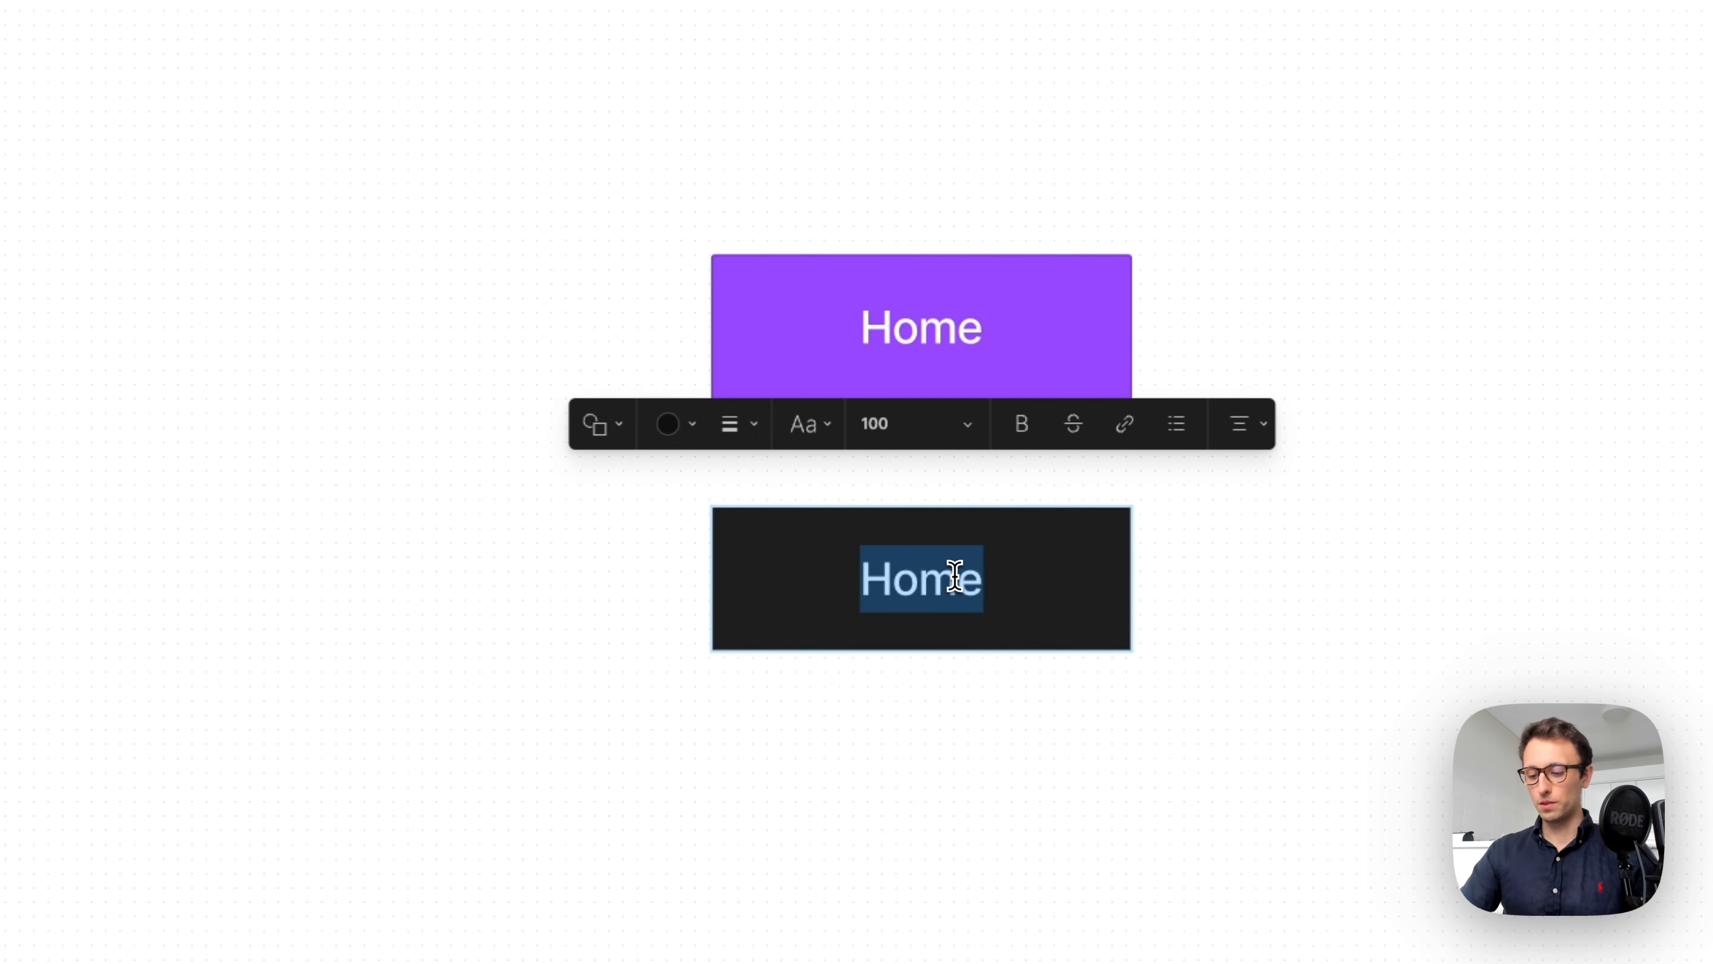
text(About)
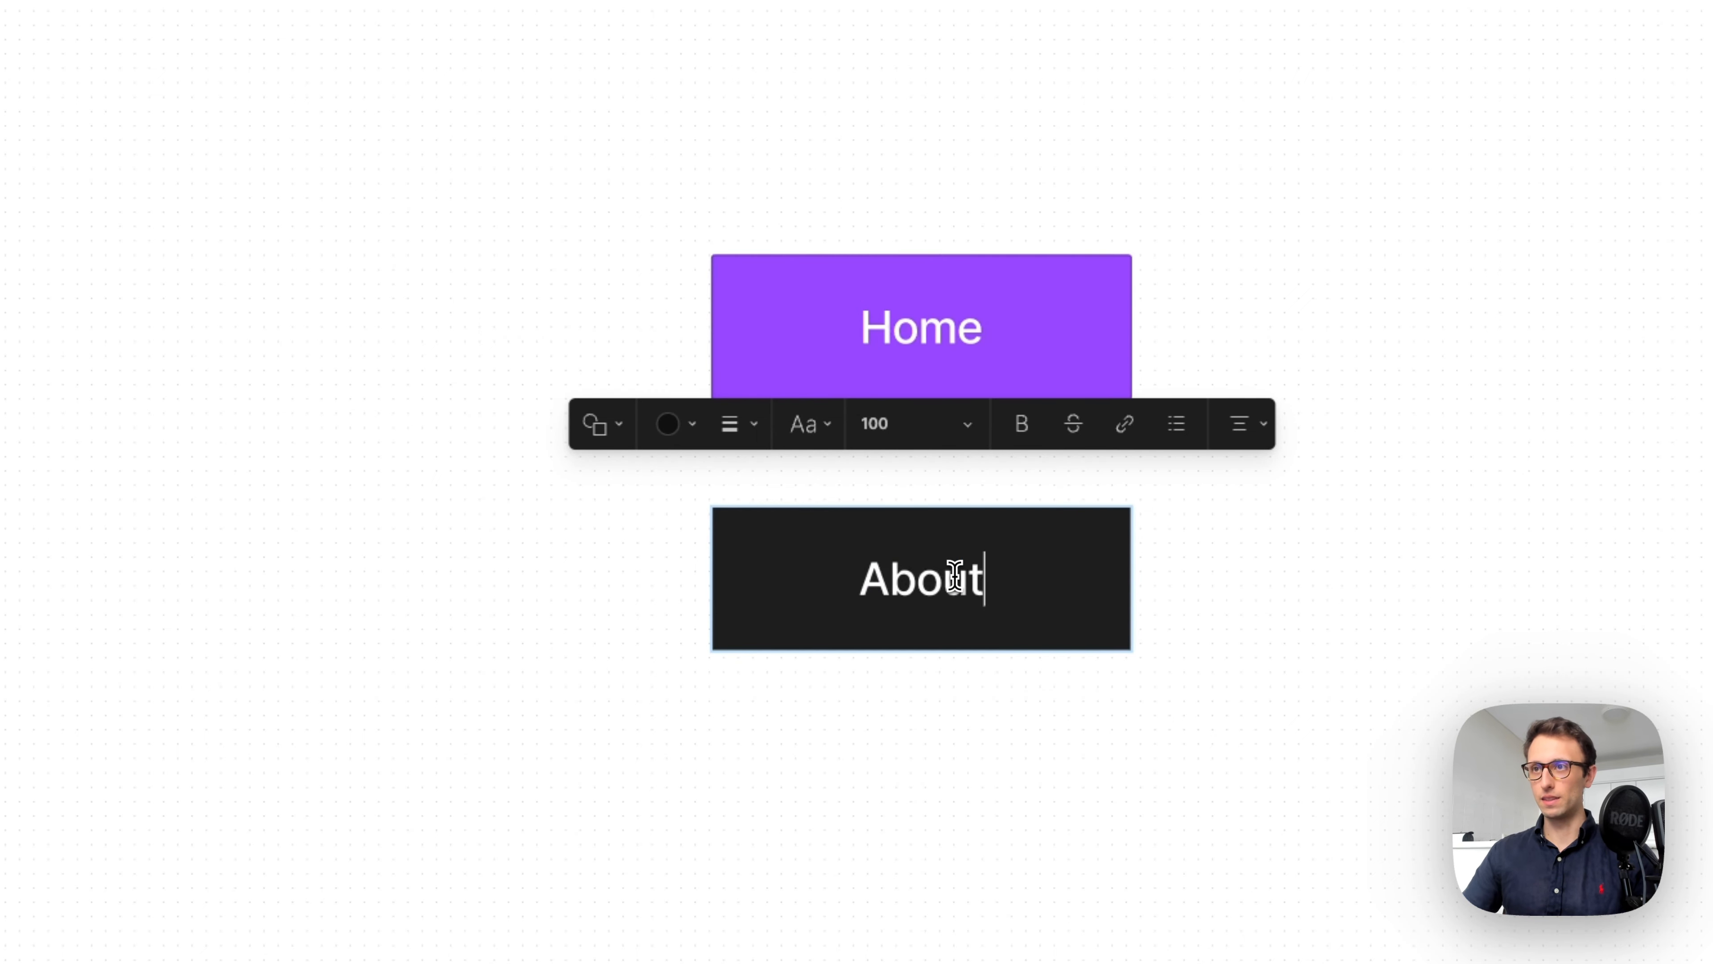
key(Escape)
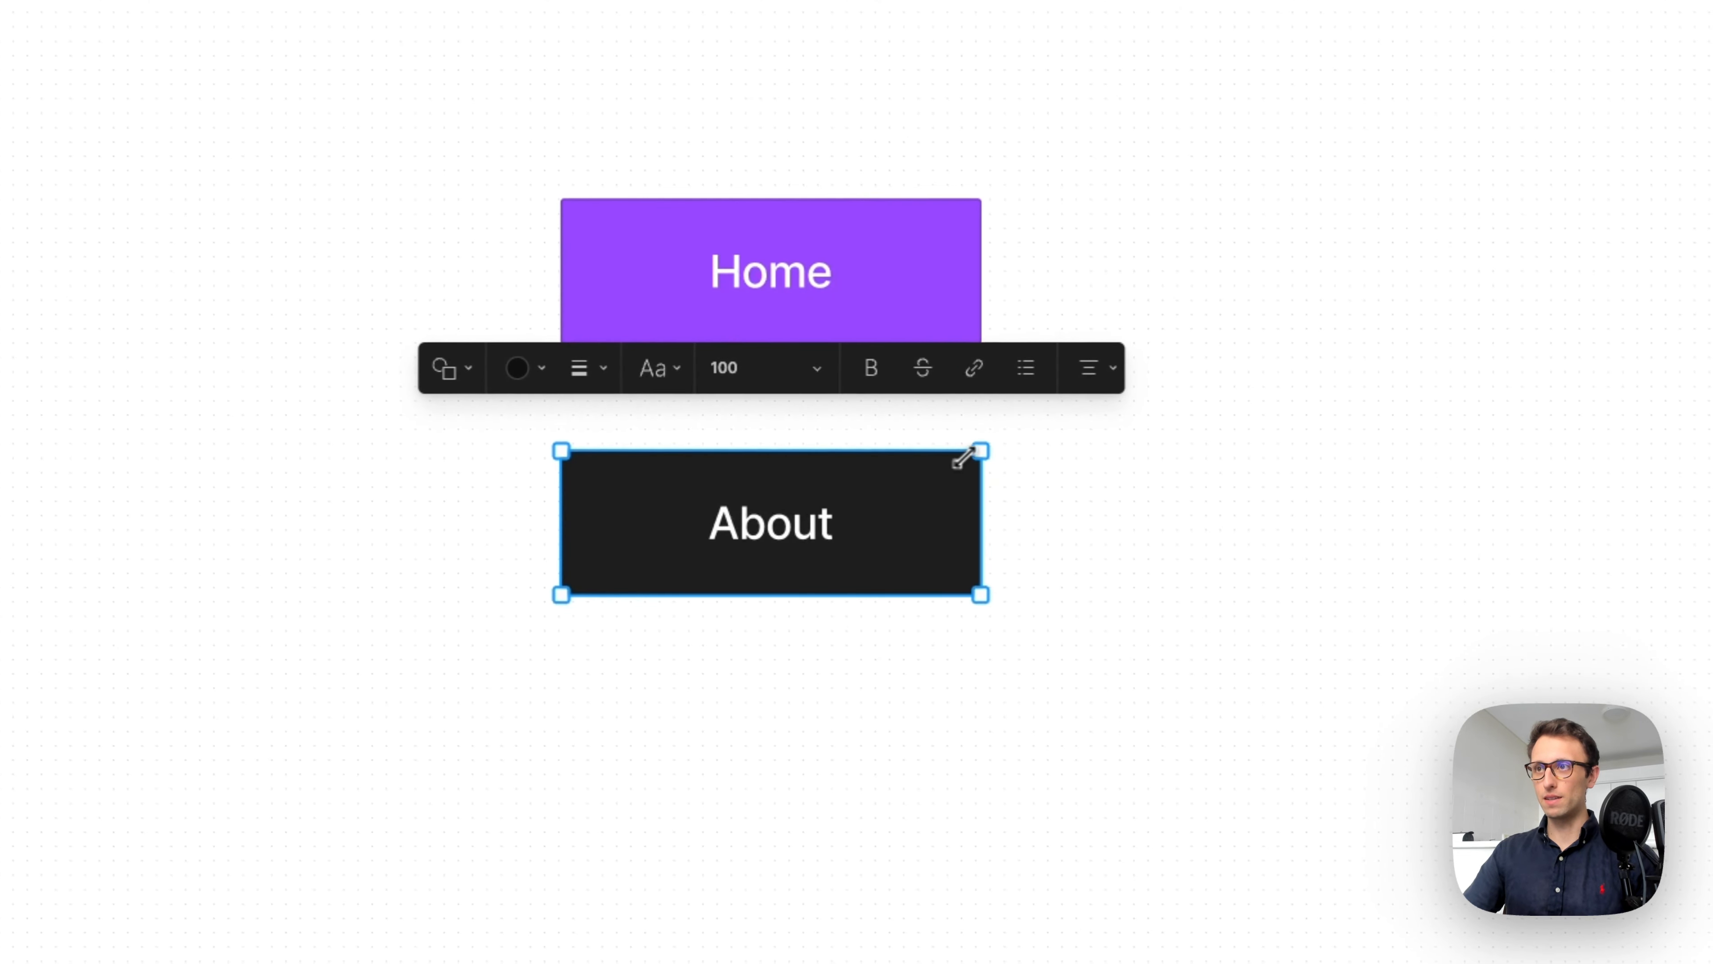
Step: Shrink the About rectangle around its centre and set its label's text size to Extra large
drag(991, 455, 919, 479)
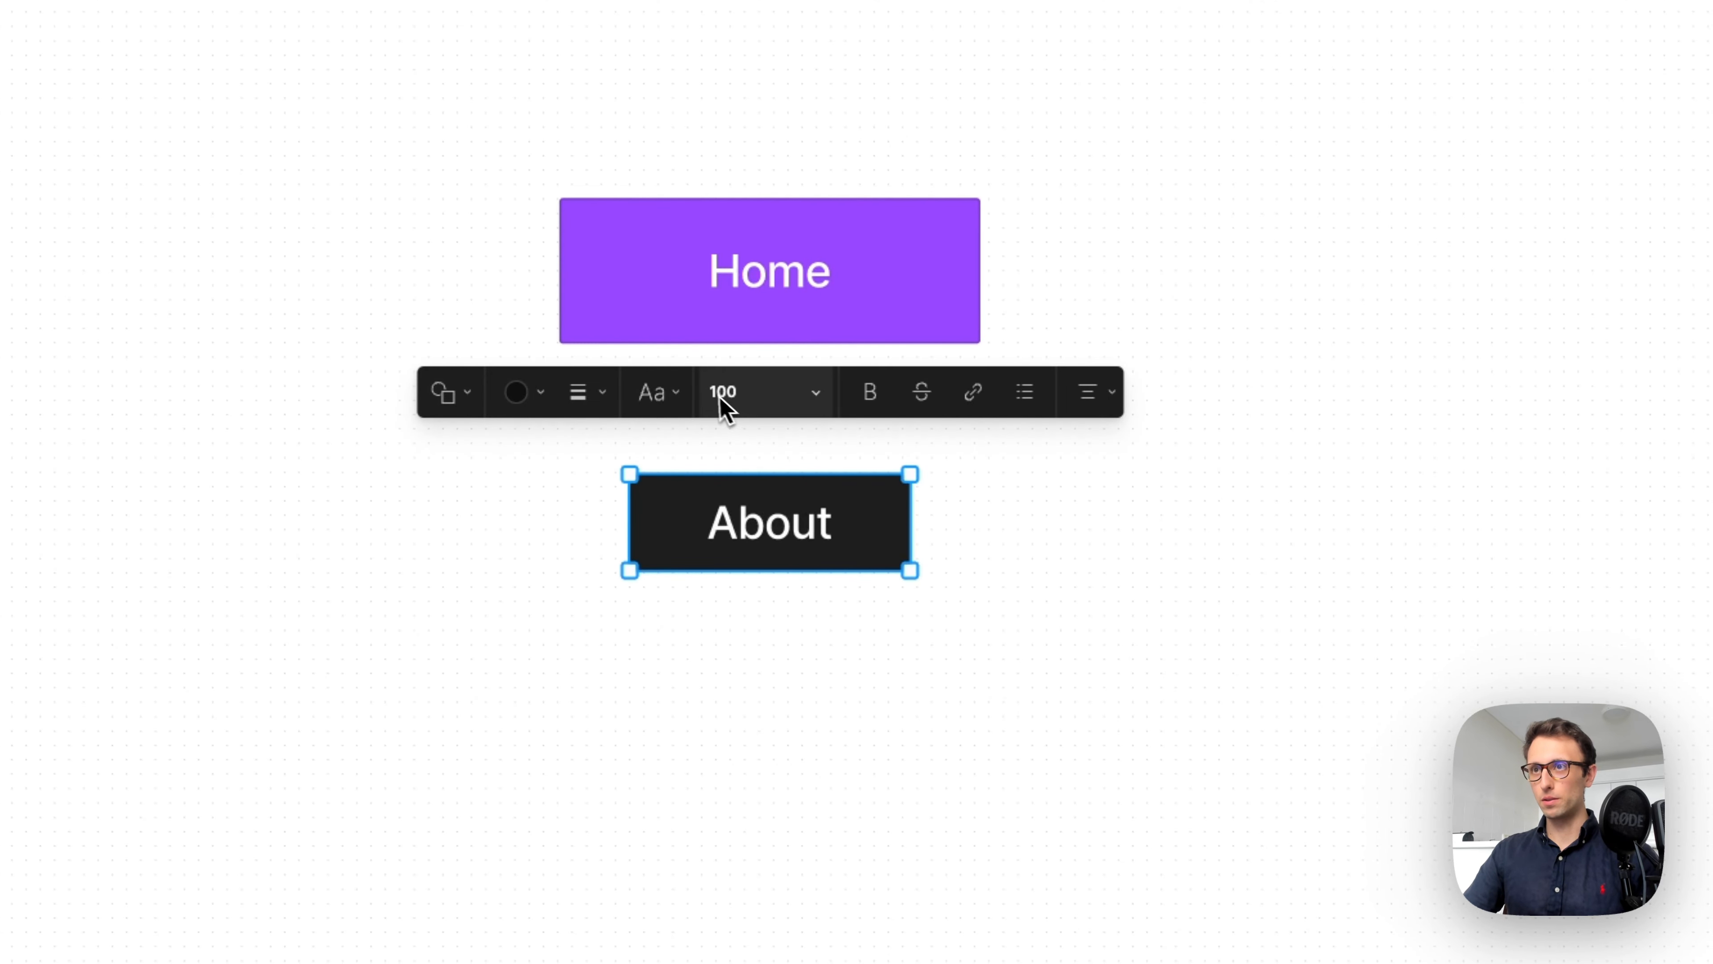
click(671, 395)
click(775, 394)
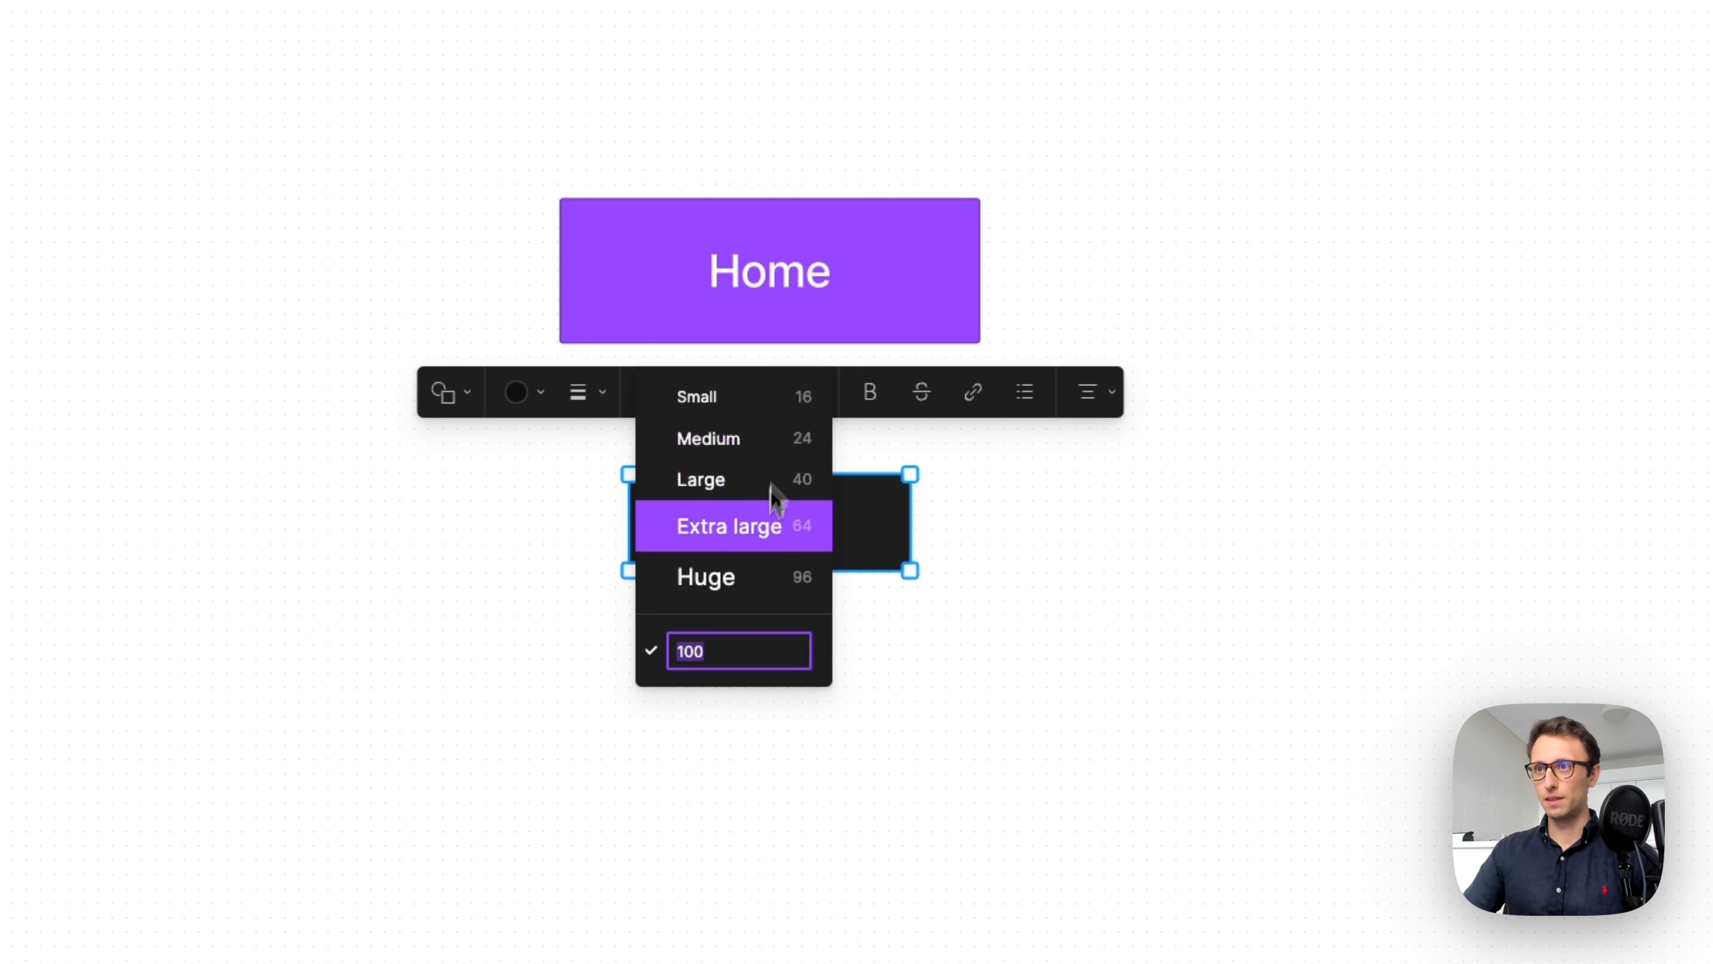
click(754, 526)
click(1032, 592)
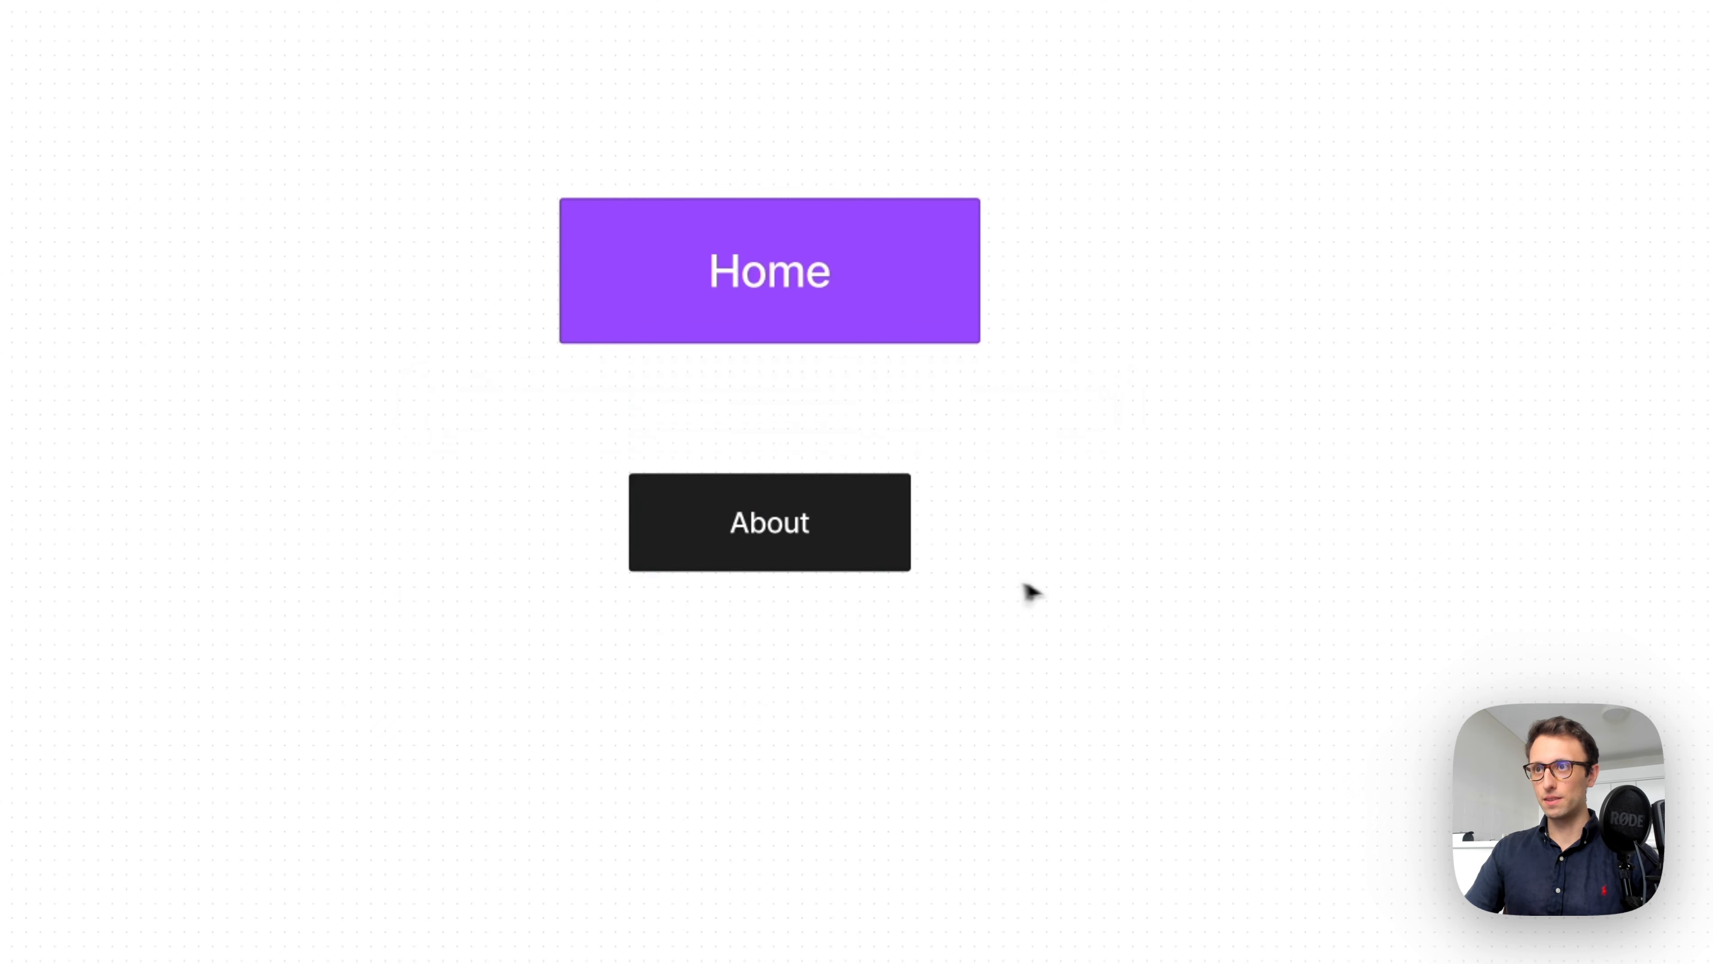
Step: Widen the About rectangle to match Home's width and place a copy on each side of it in an evenly spaced row
click(820, 507)
drag(911, 514, 489, 510)
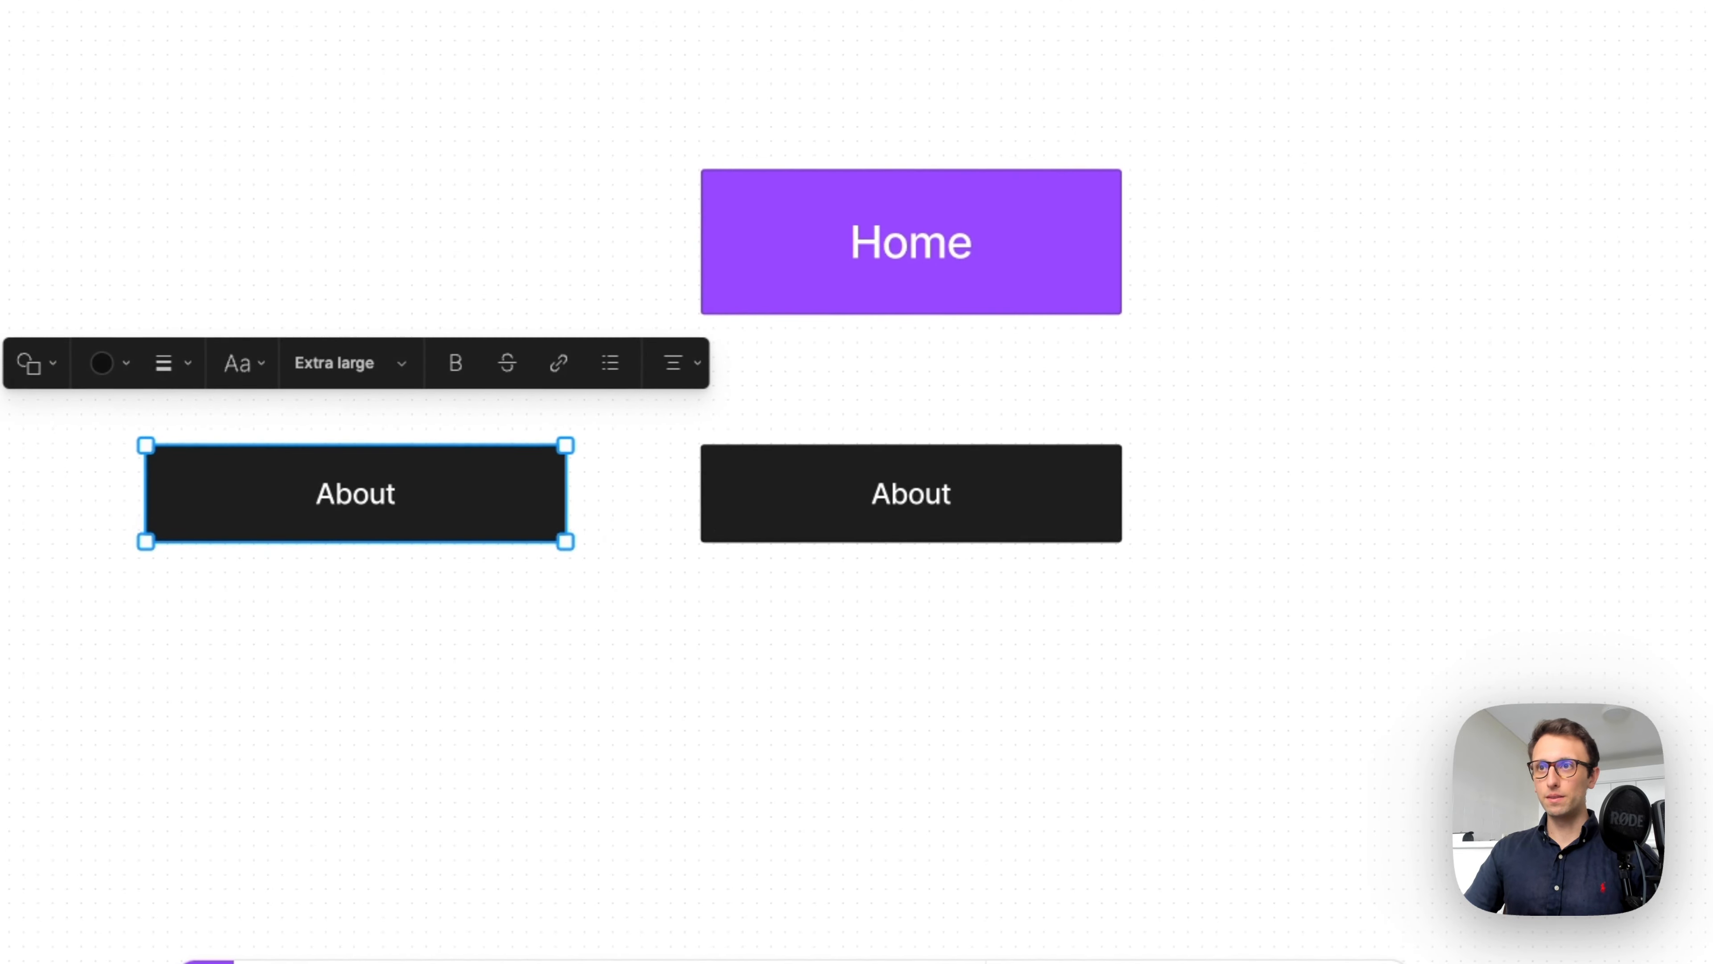
drag(871, 492, 1409, 492)
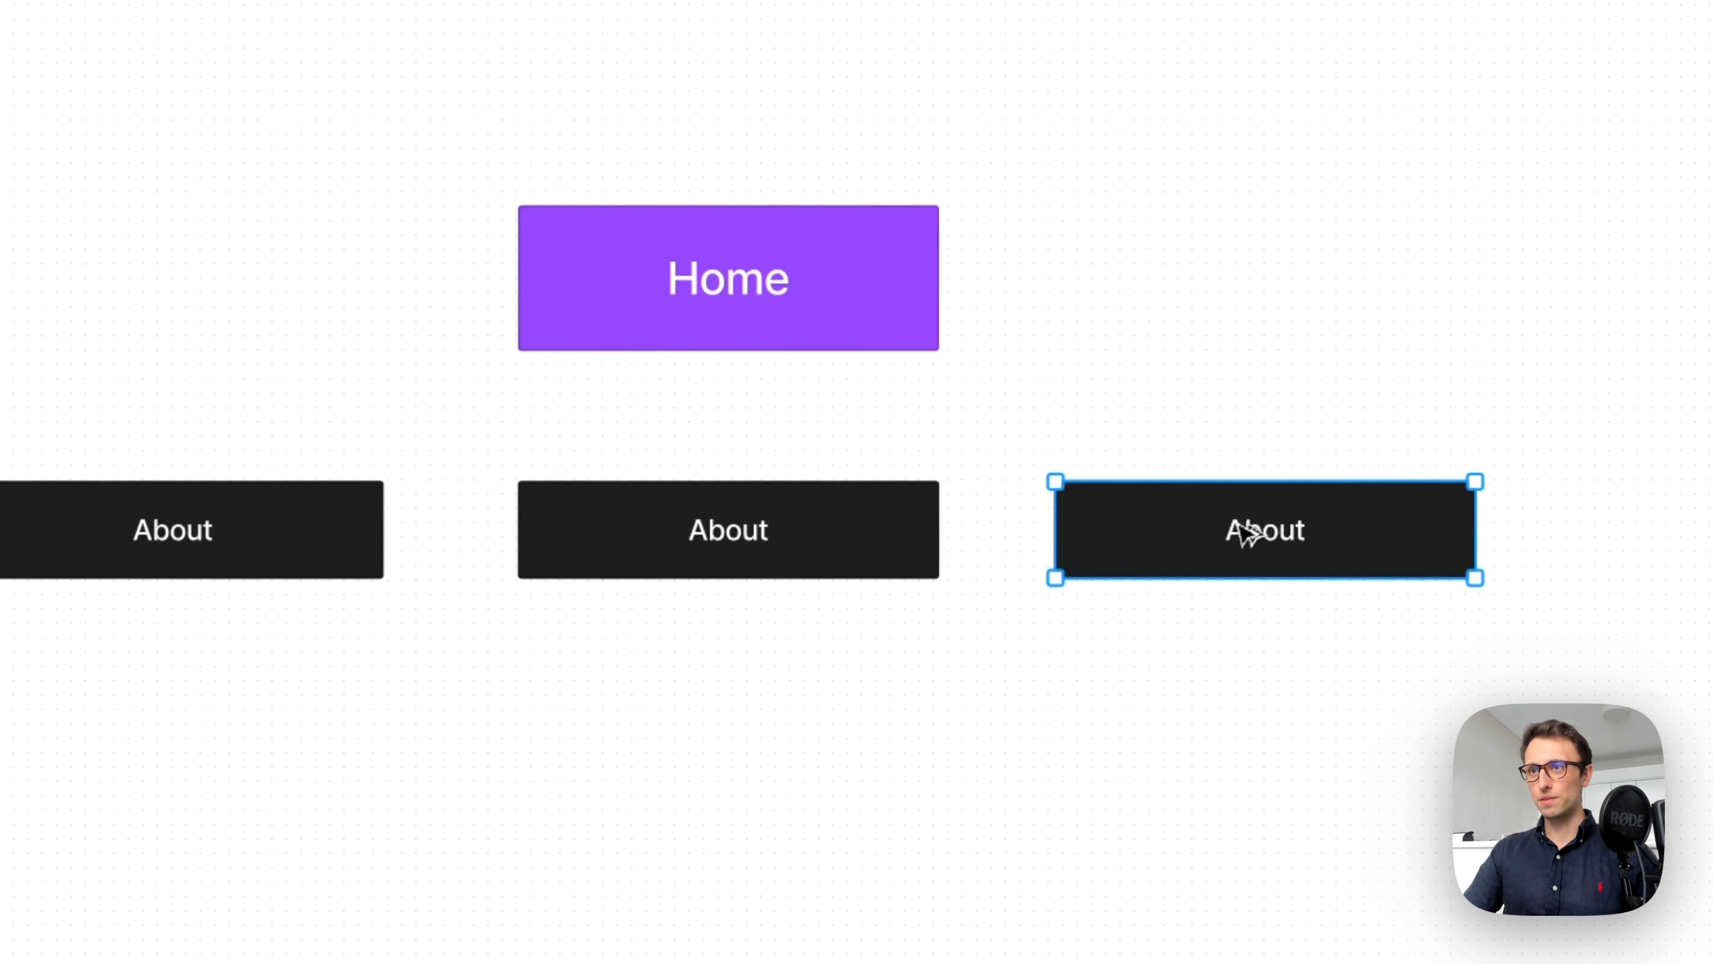
drag(1247, 533, 1256, 532)
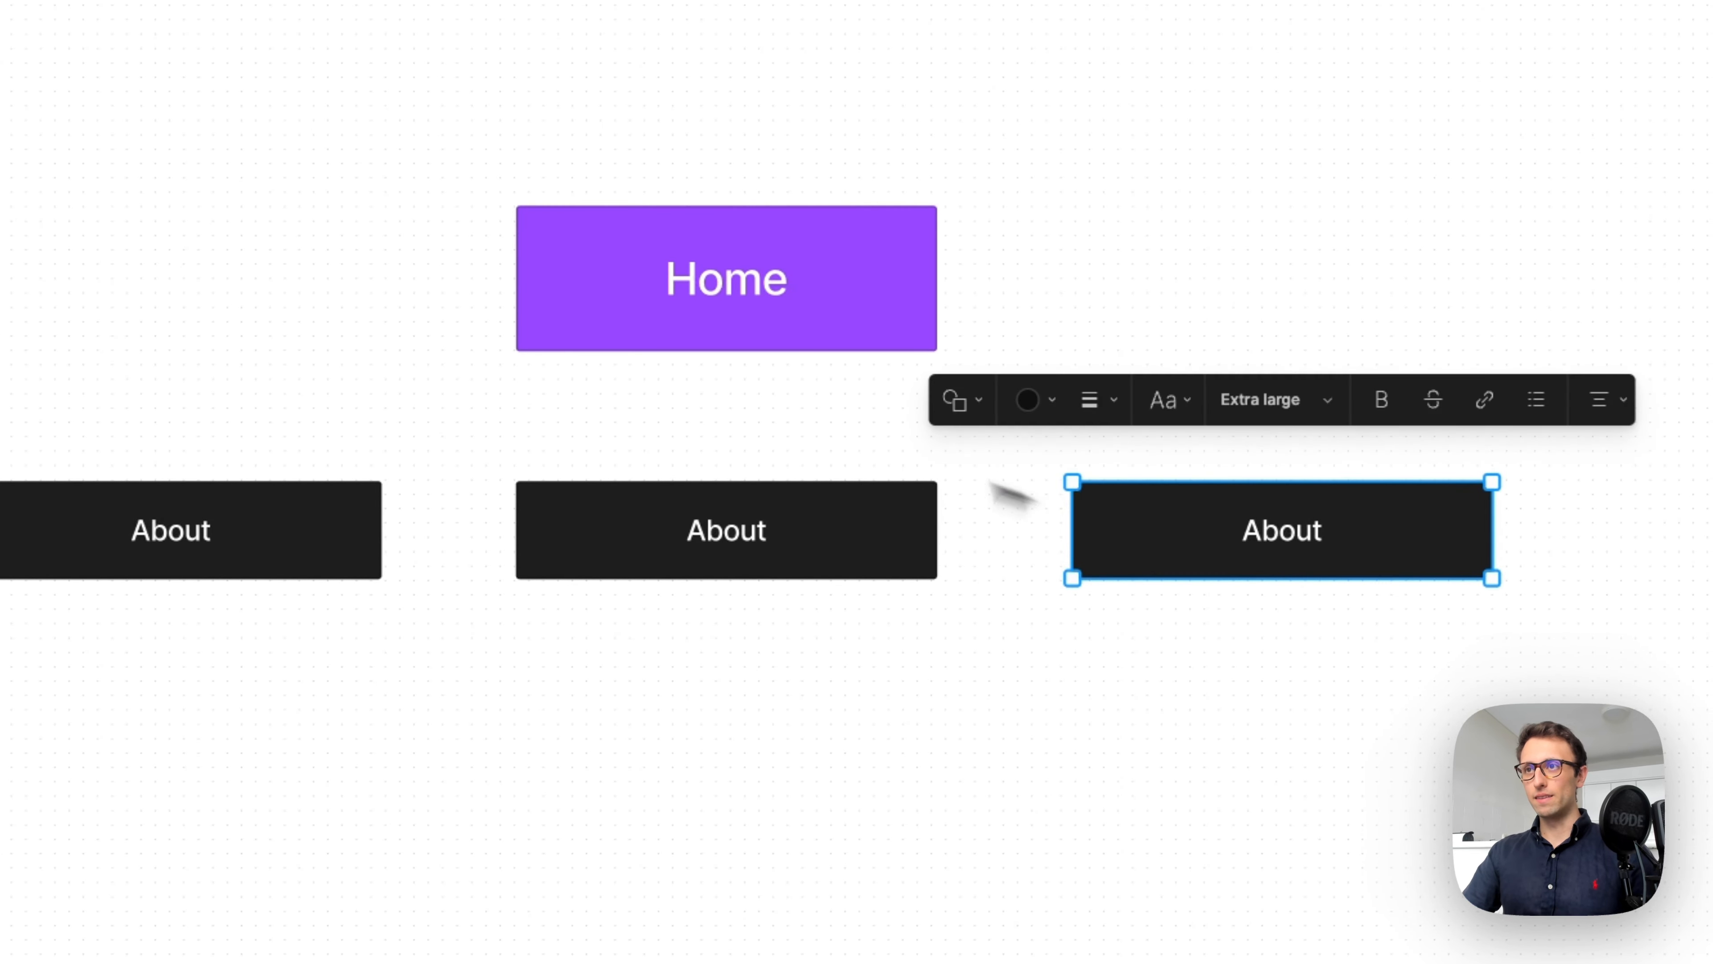
Step: Relabel the middle black rectangle Services and the right-hand one Contact us
double_click(730, 530)
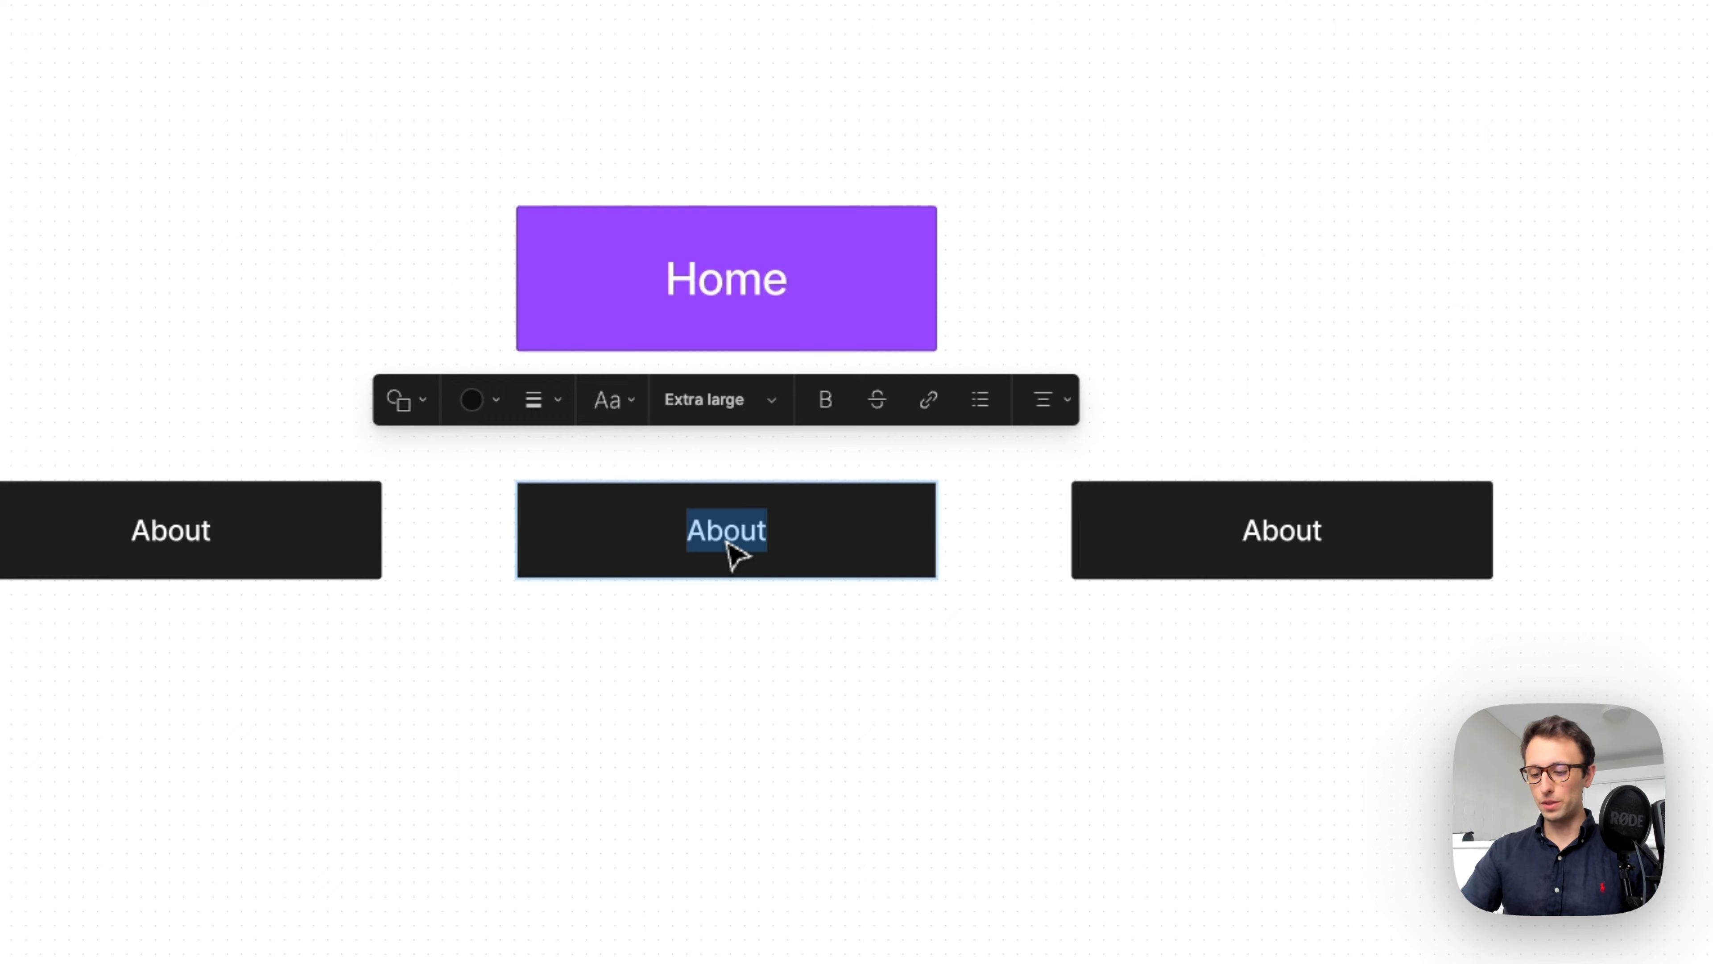
text(Services)
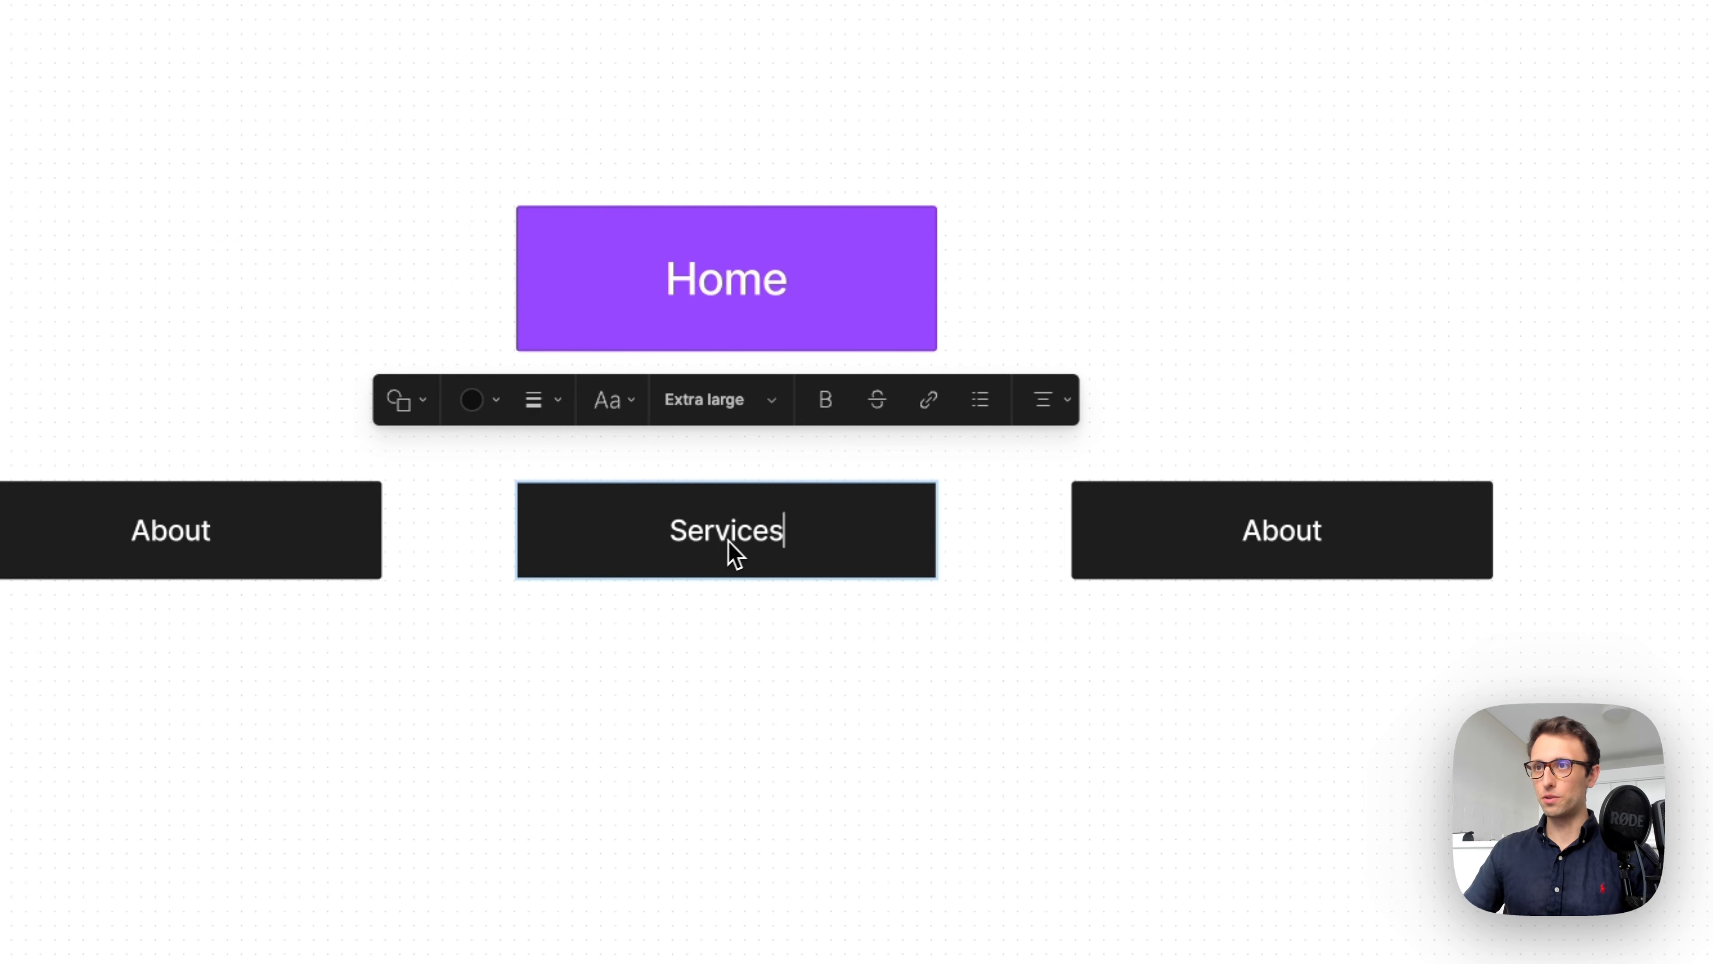
double_click(1245, 529)
text(C)
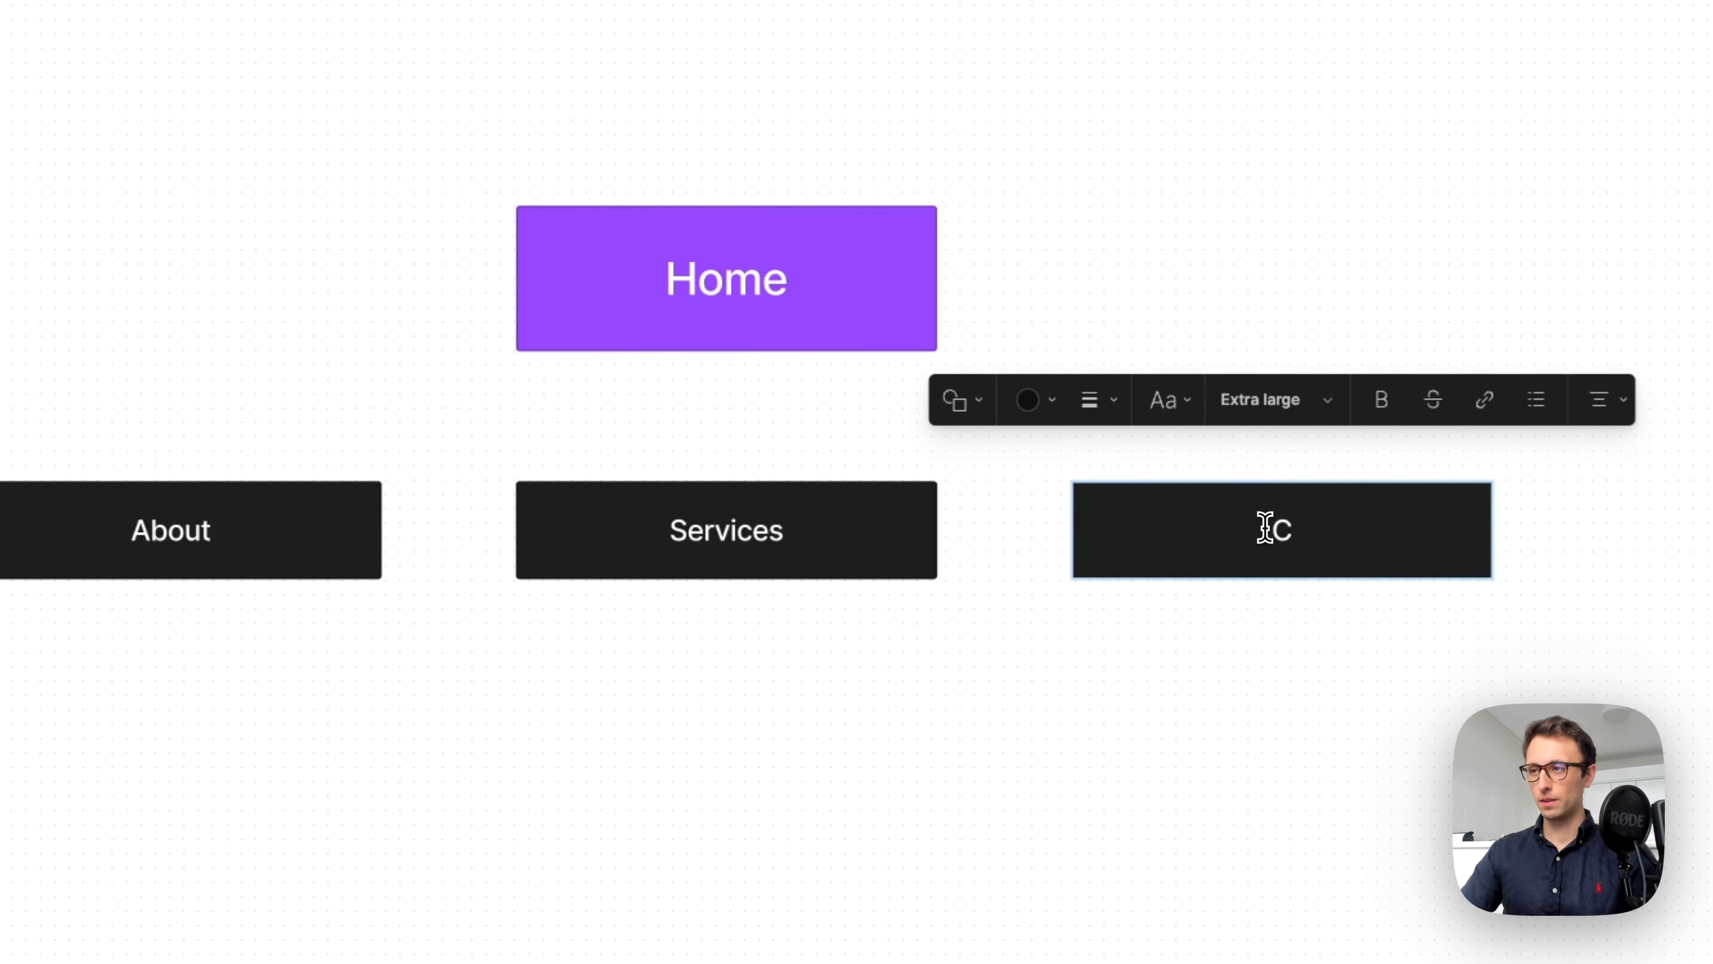
text(ontsct us)
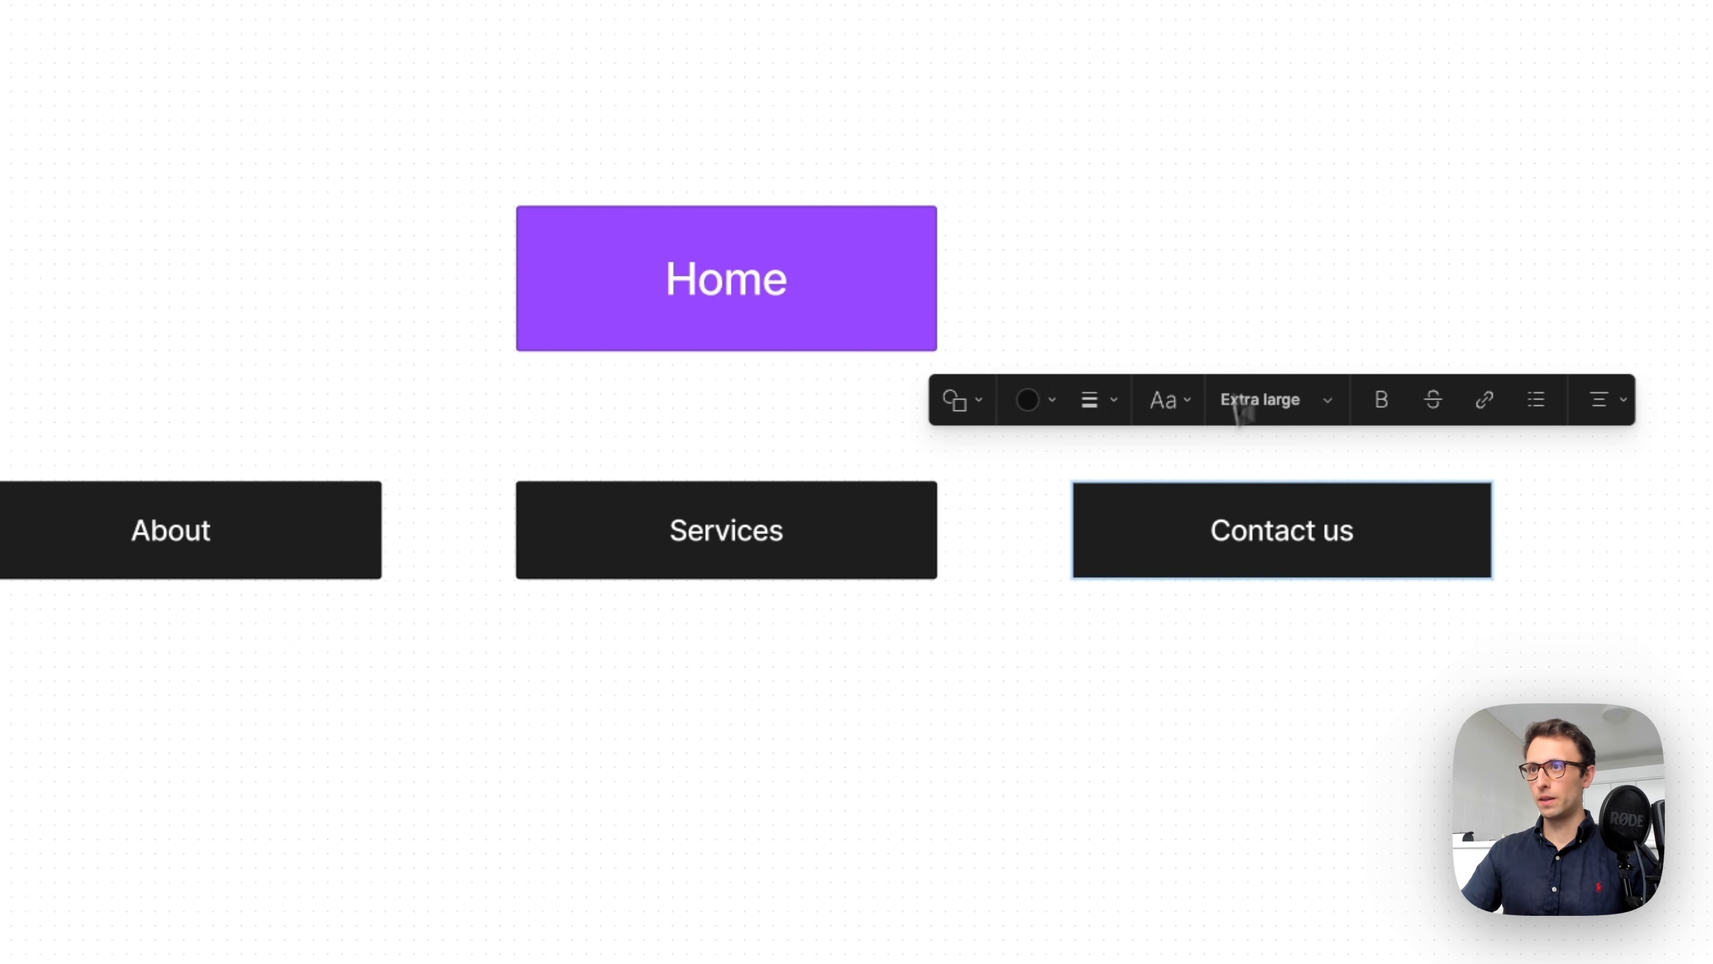
click(1251, 278)
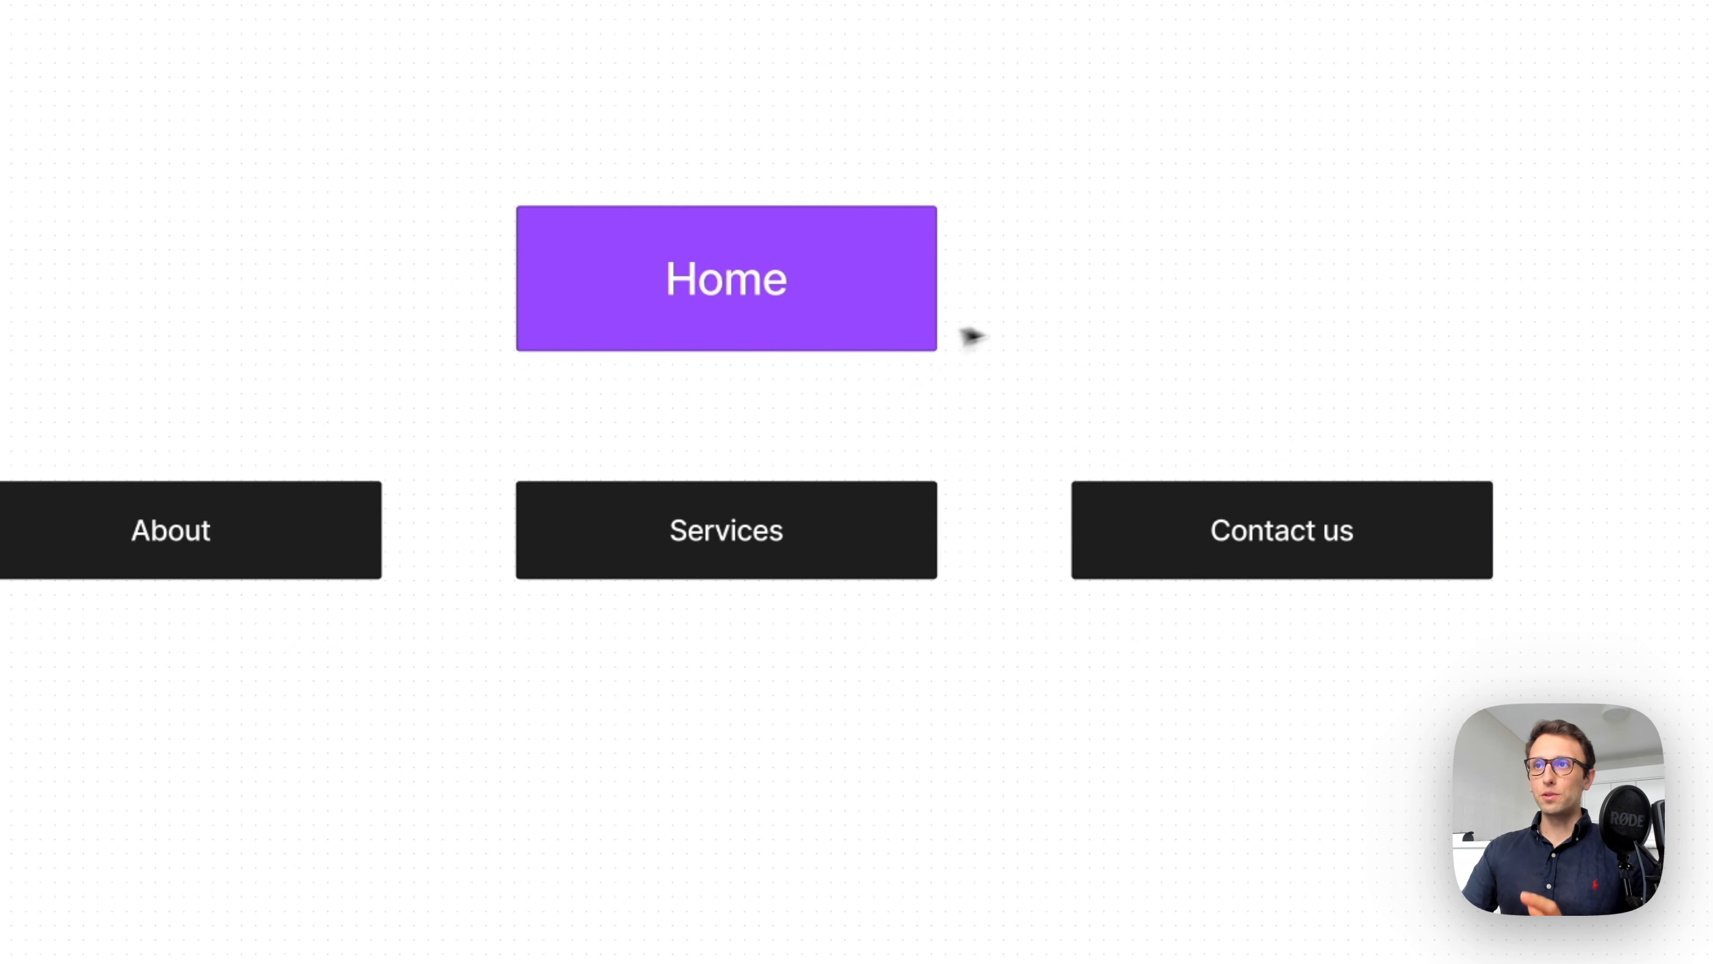
Step: Draw a connector arrow from the bottom of the Home rectangle to the top of the Services rectangle
click(924, 341)
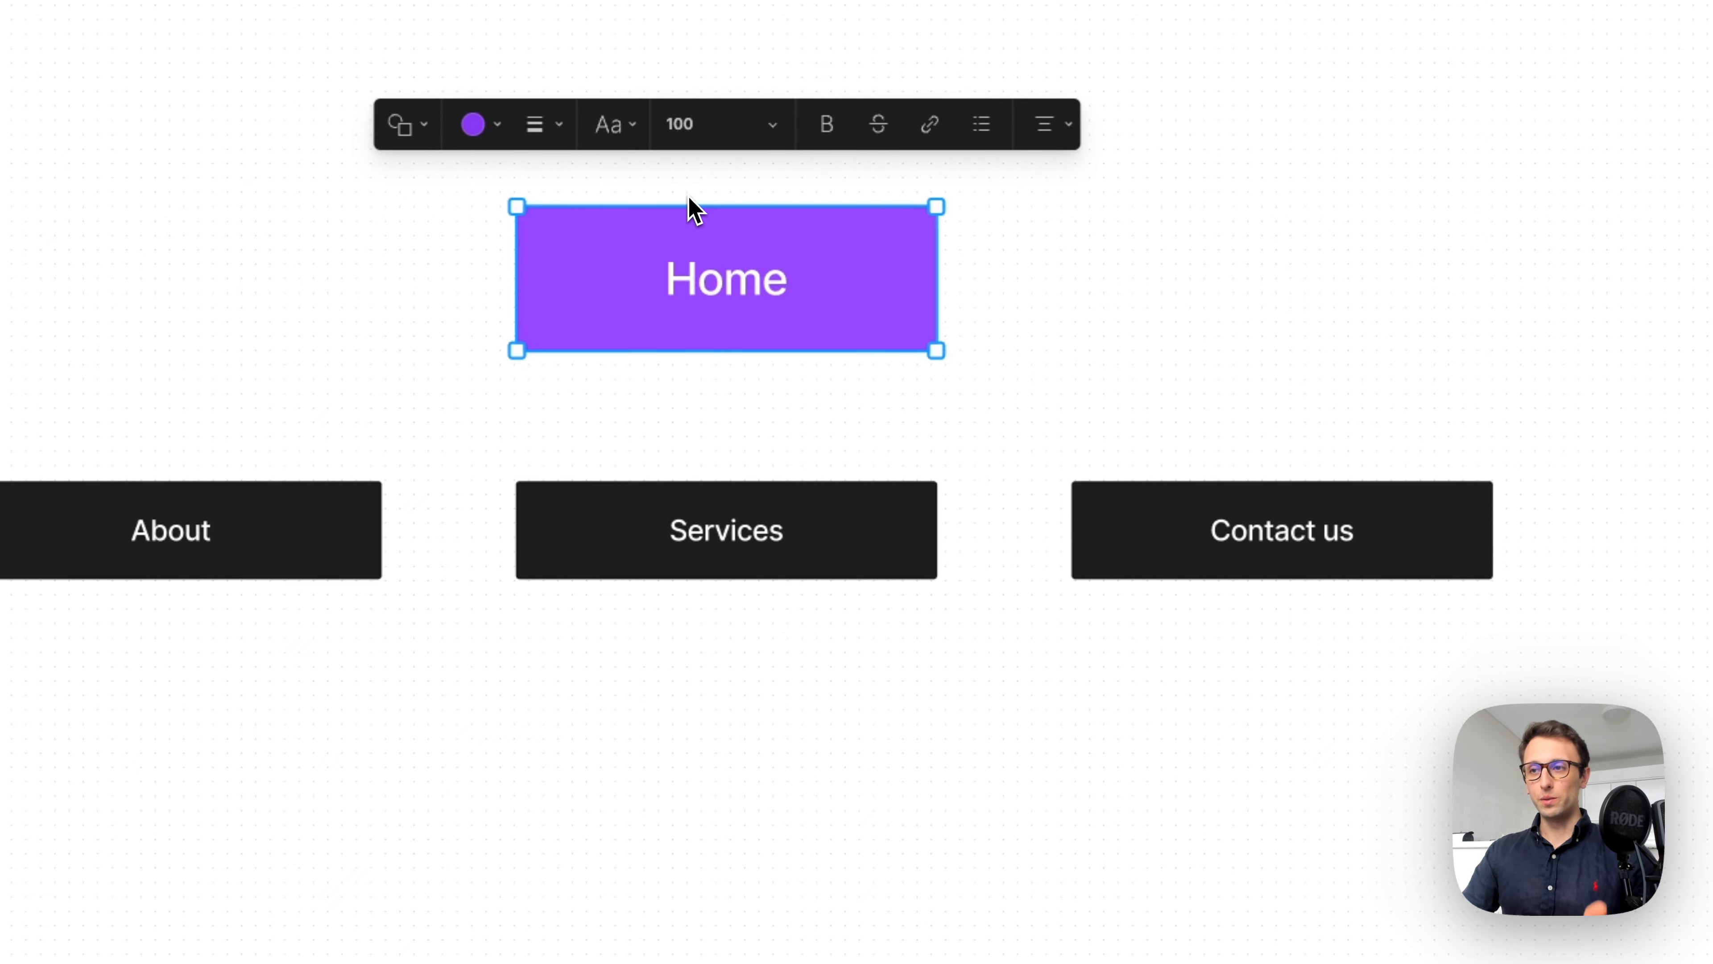
click(987, 897)
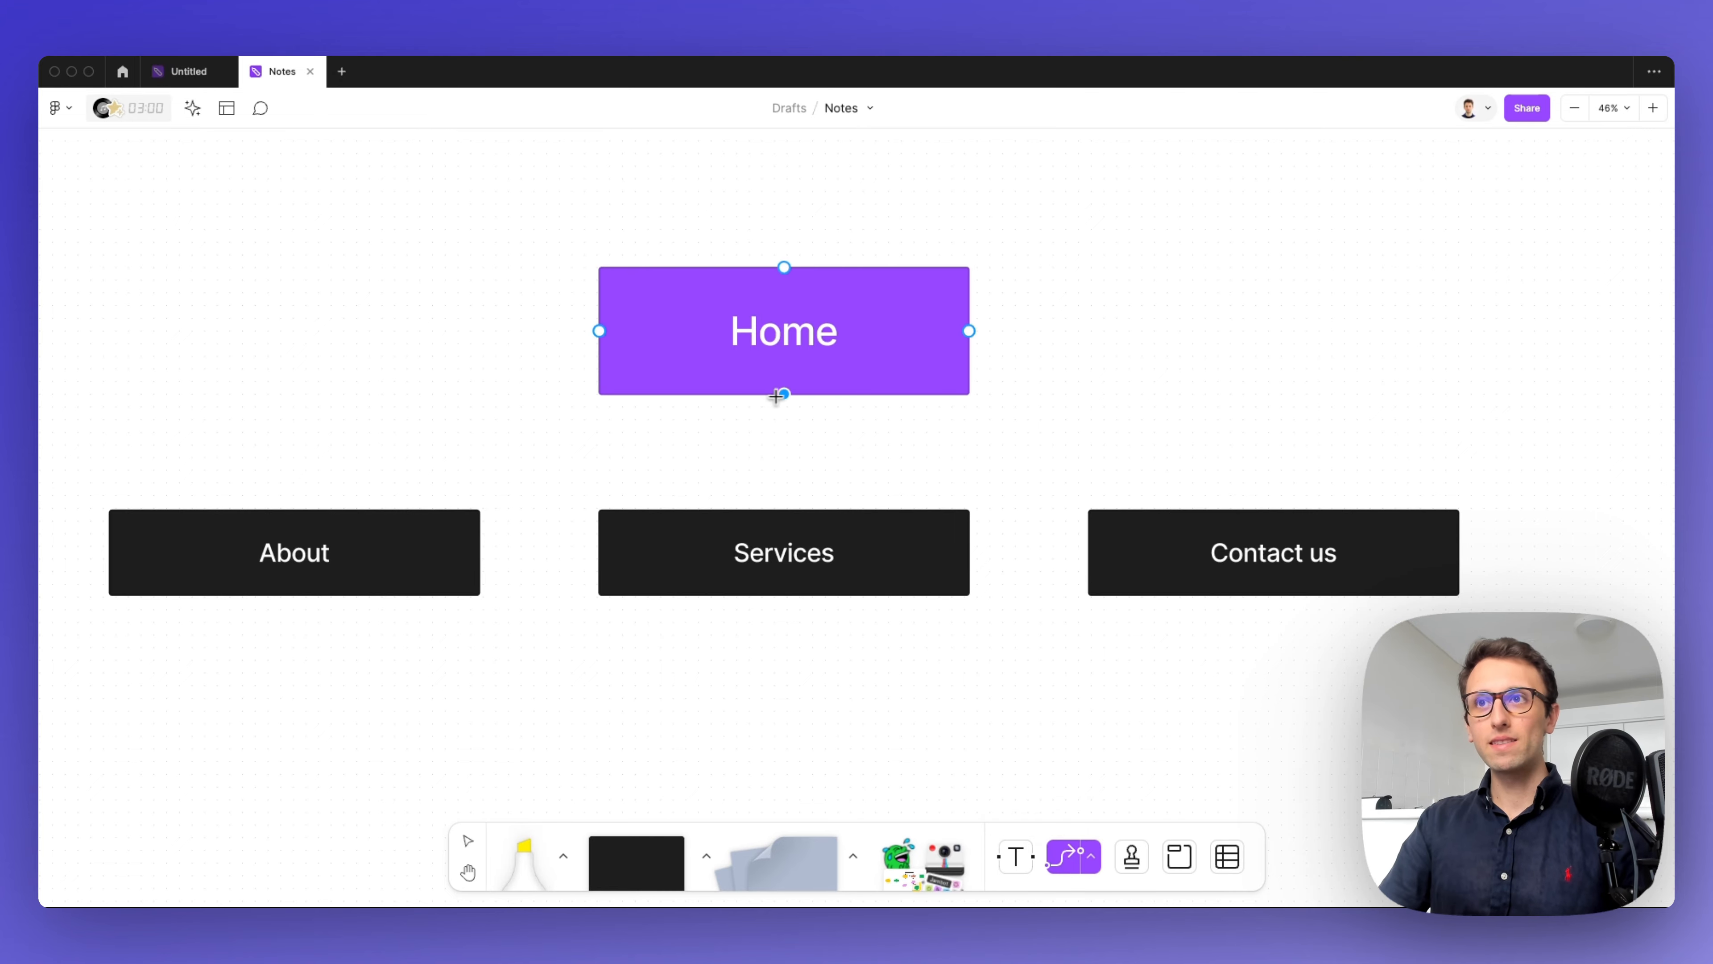
scroll(976, 331, right, 1)
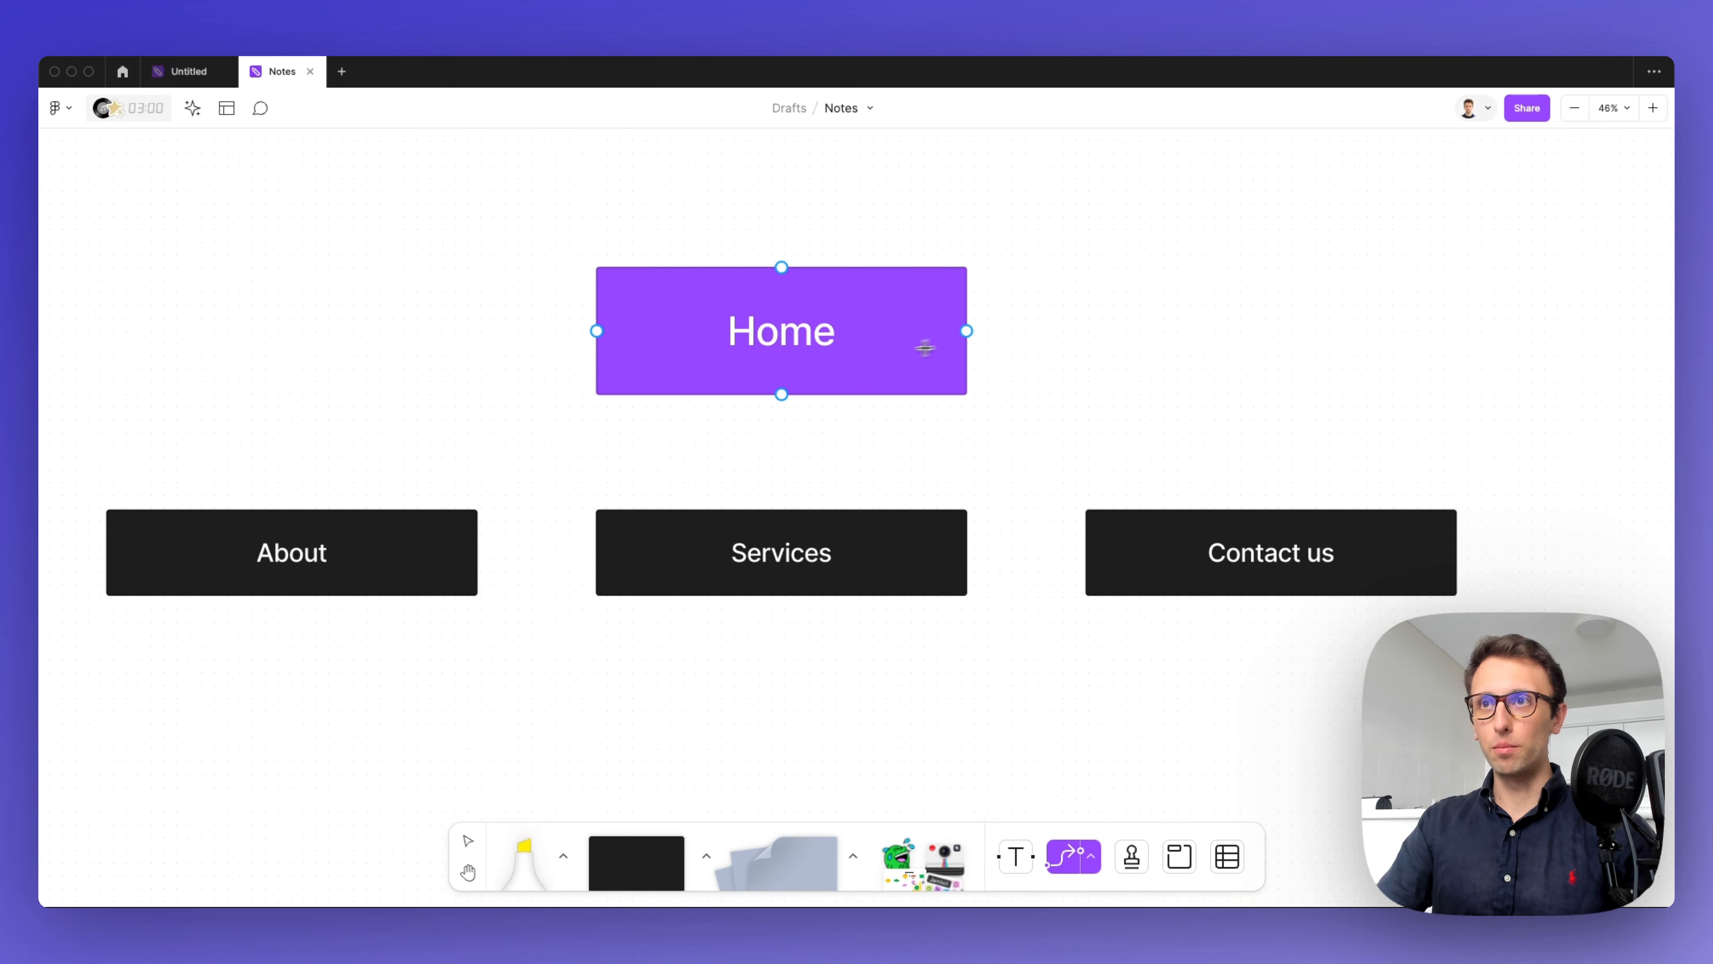
scroll(790, 385, left, 2)
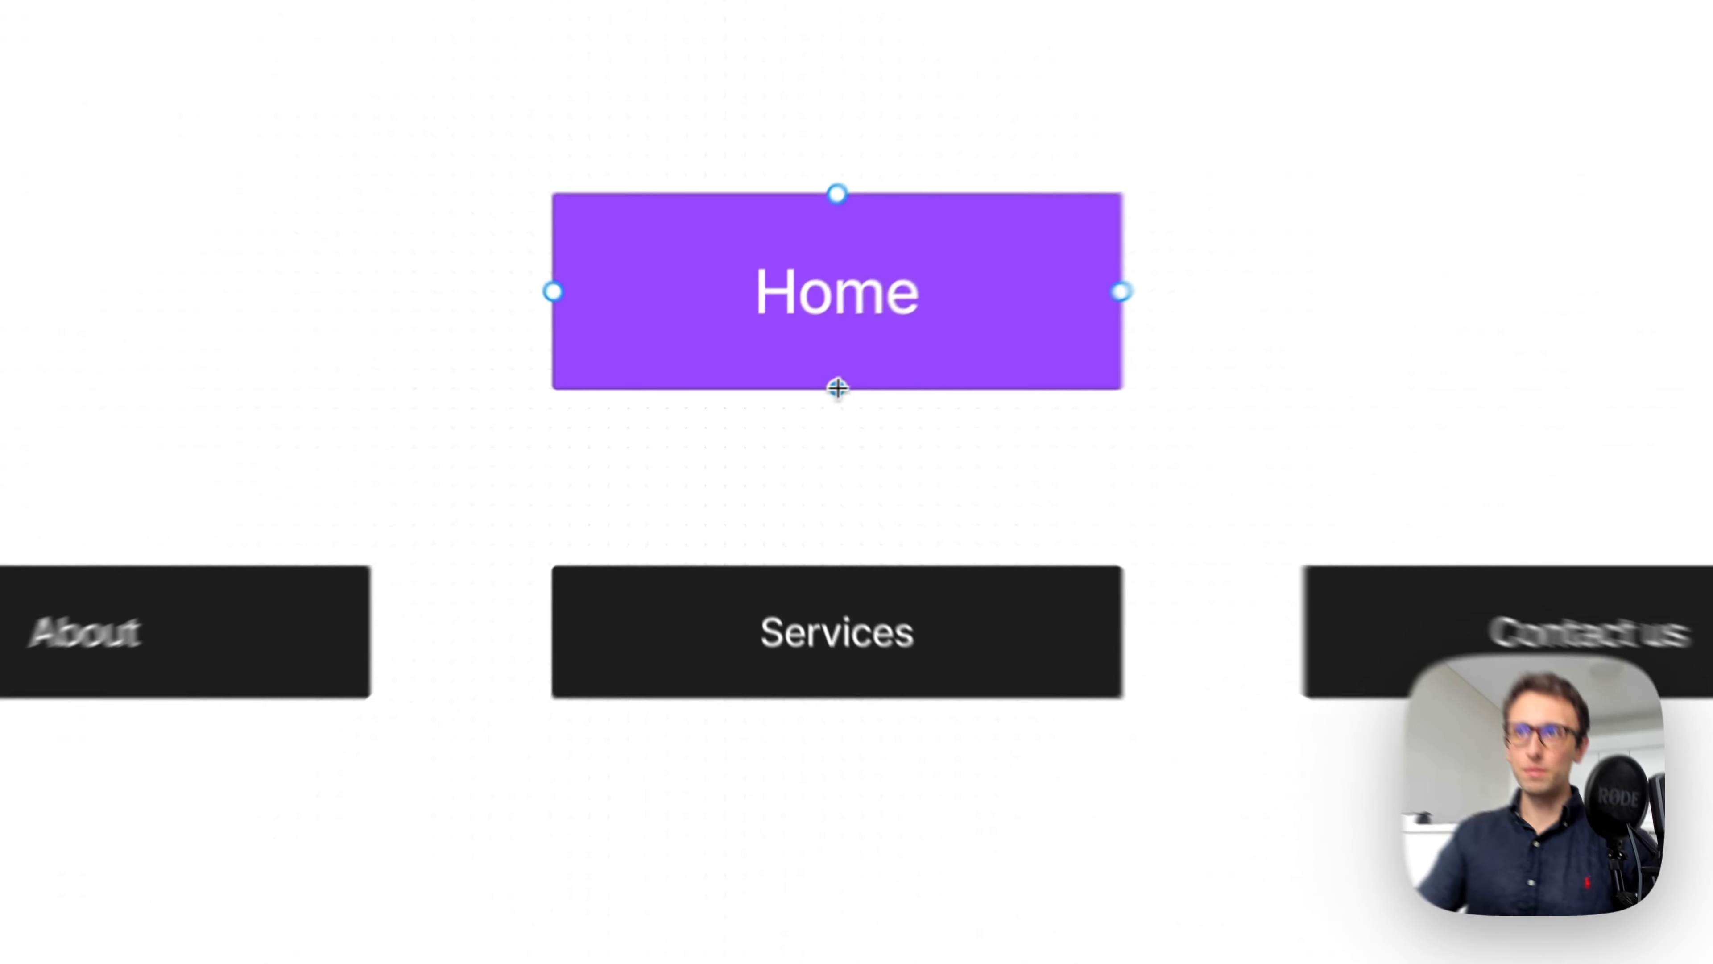
drag(792, 394, 792, 455)
drag(874, 503, 876, 612)
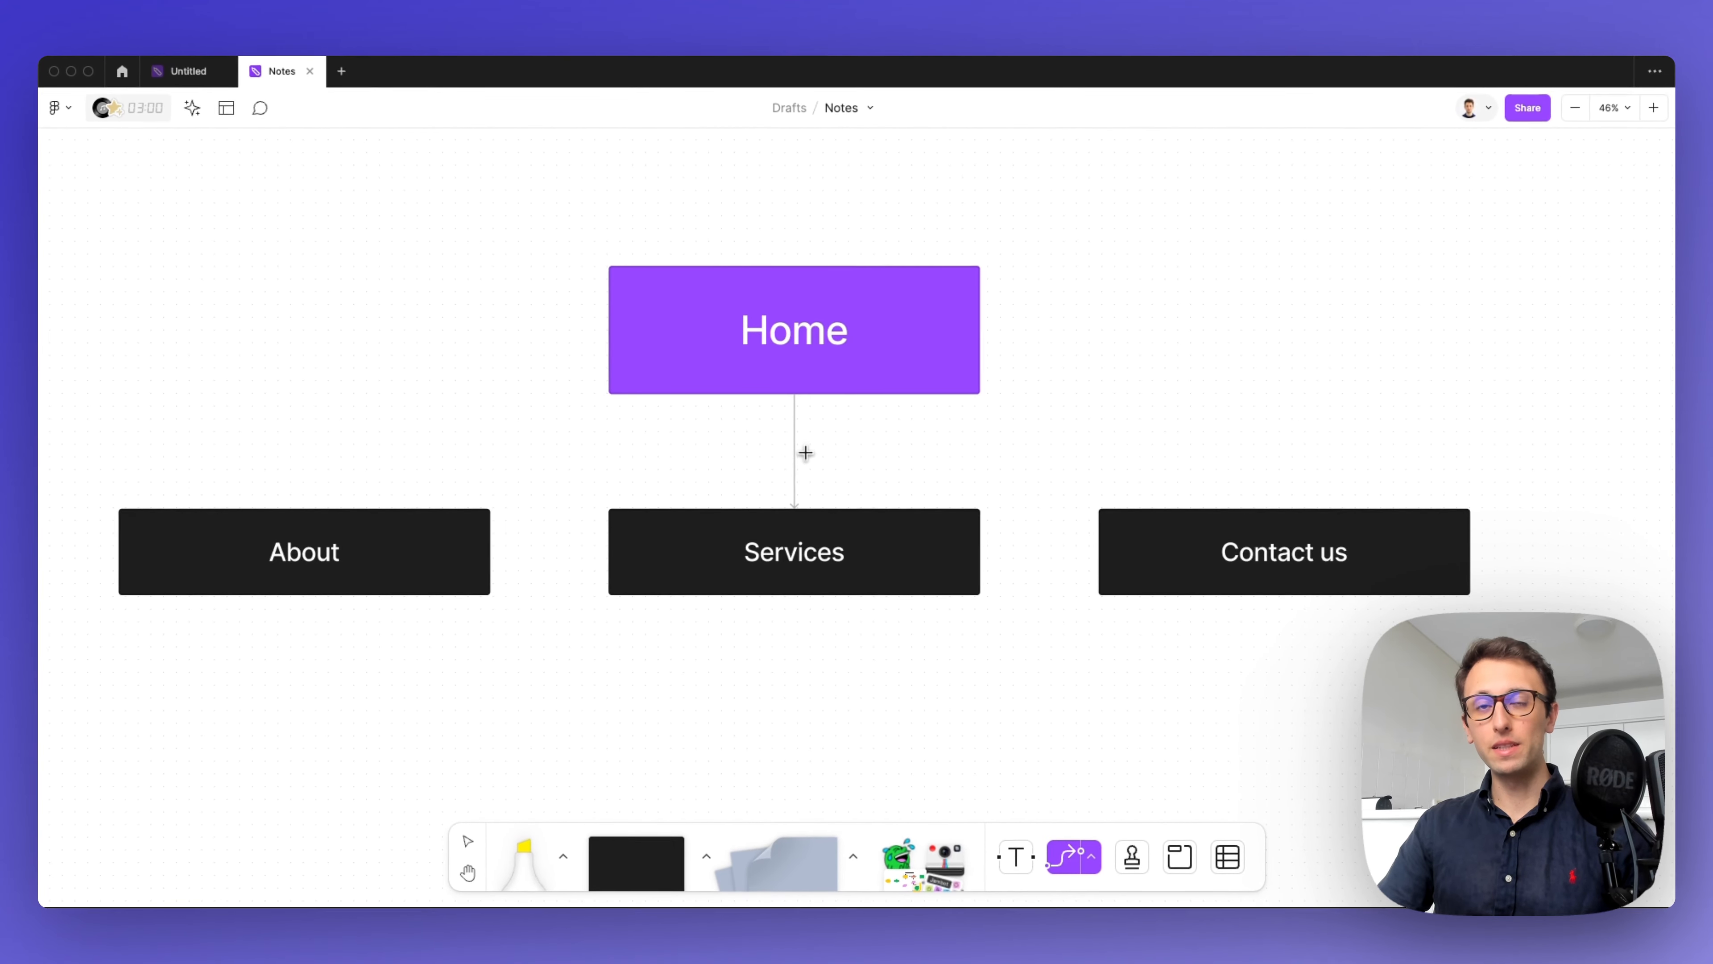
Step: Give the connector between Home and Services a thick, dashed line
key(Escape)
click(794, 452)
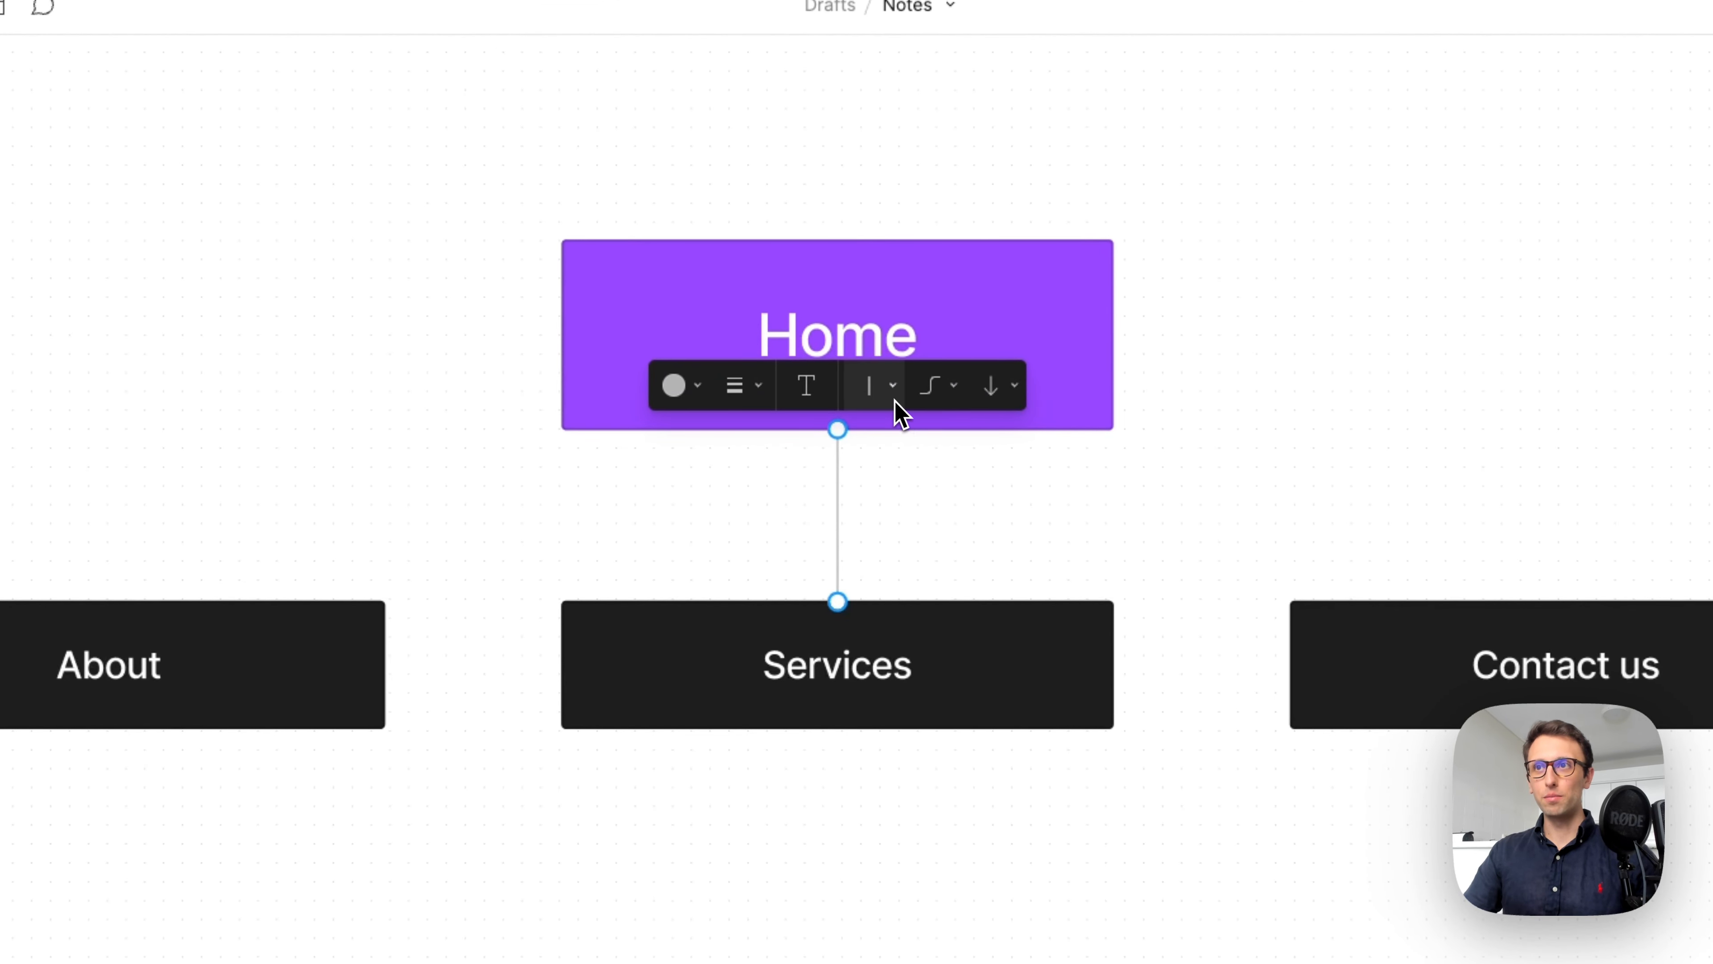
click(742, 387)
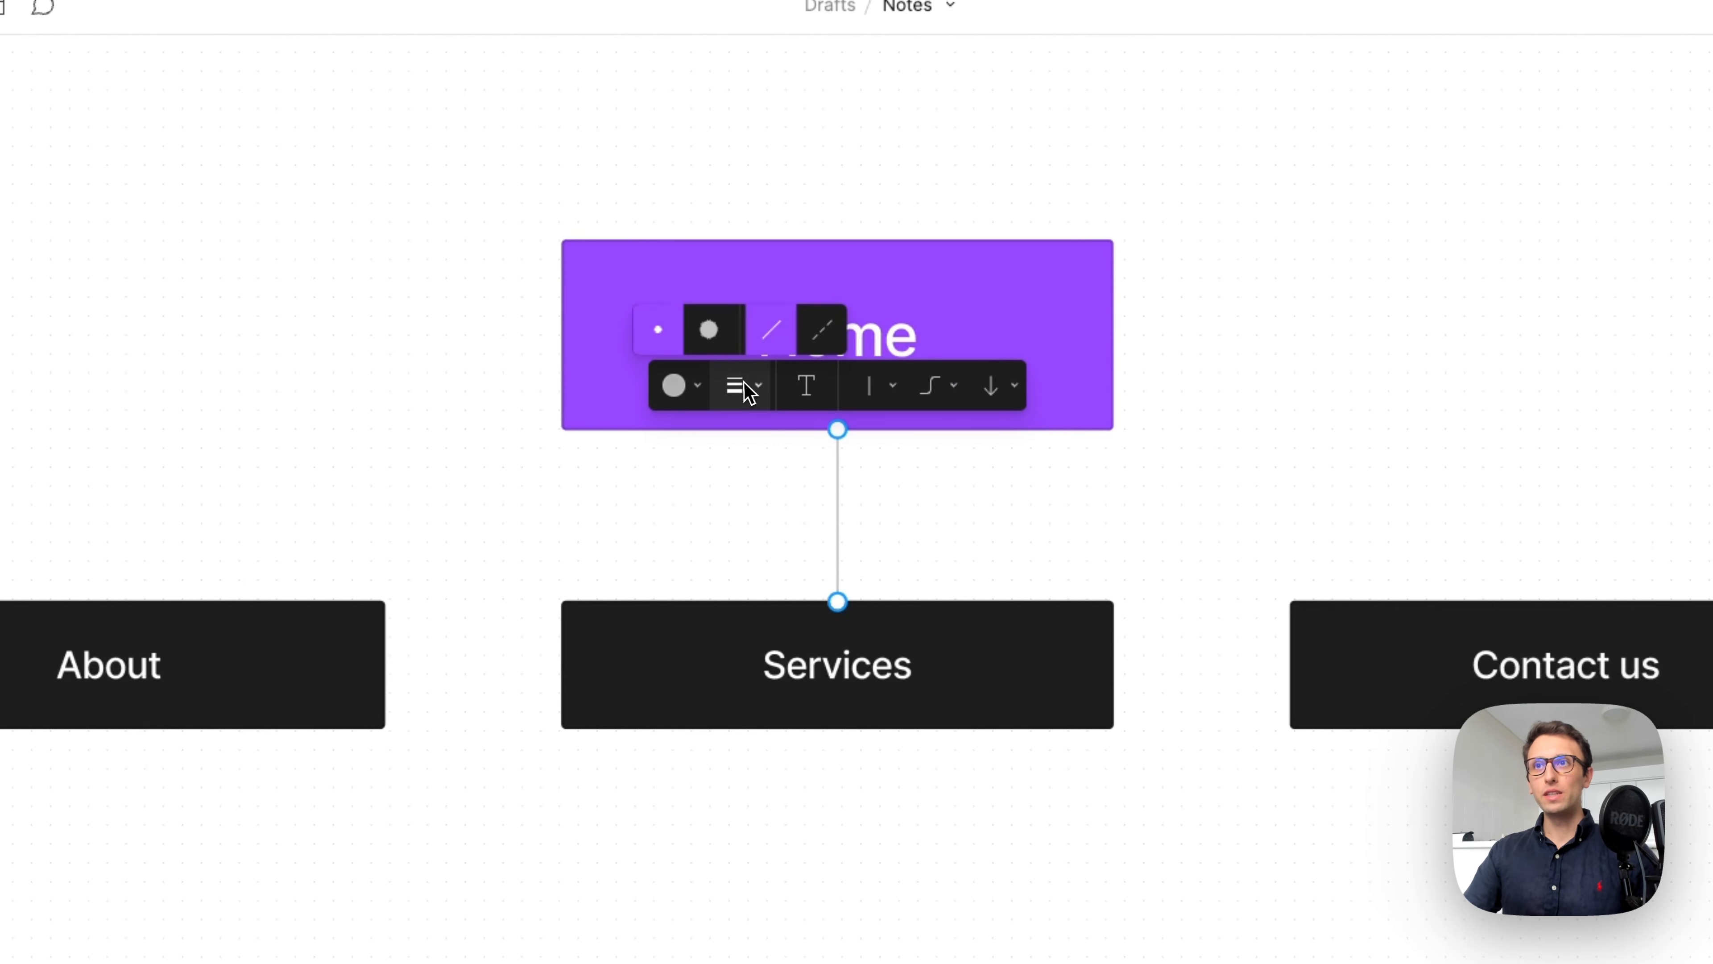
click(708, 332)
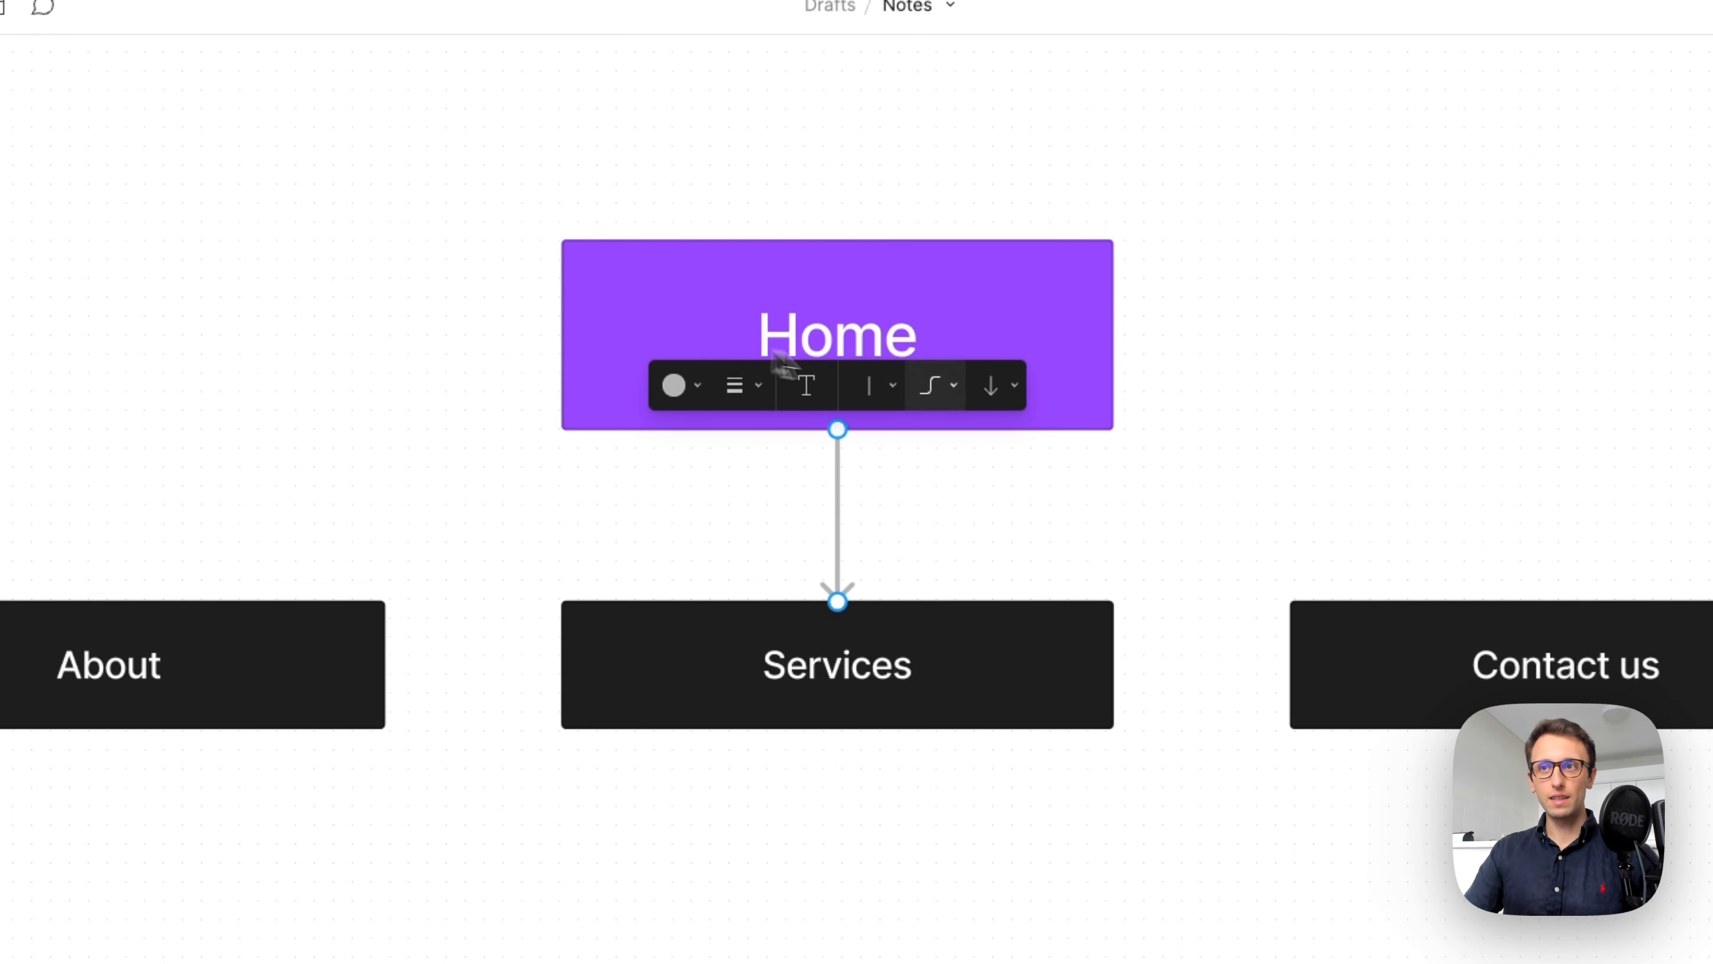
click(754, 389)
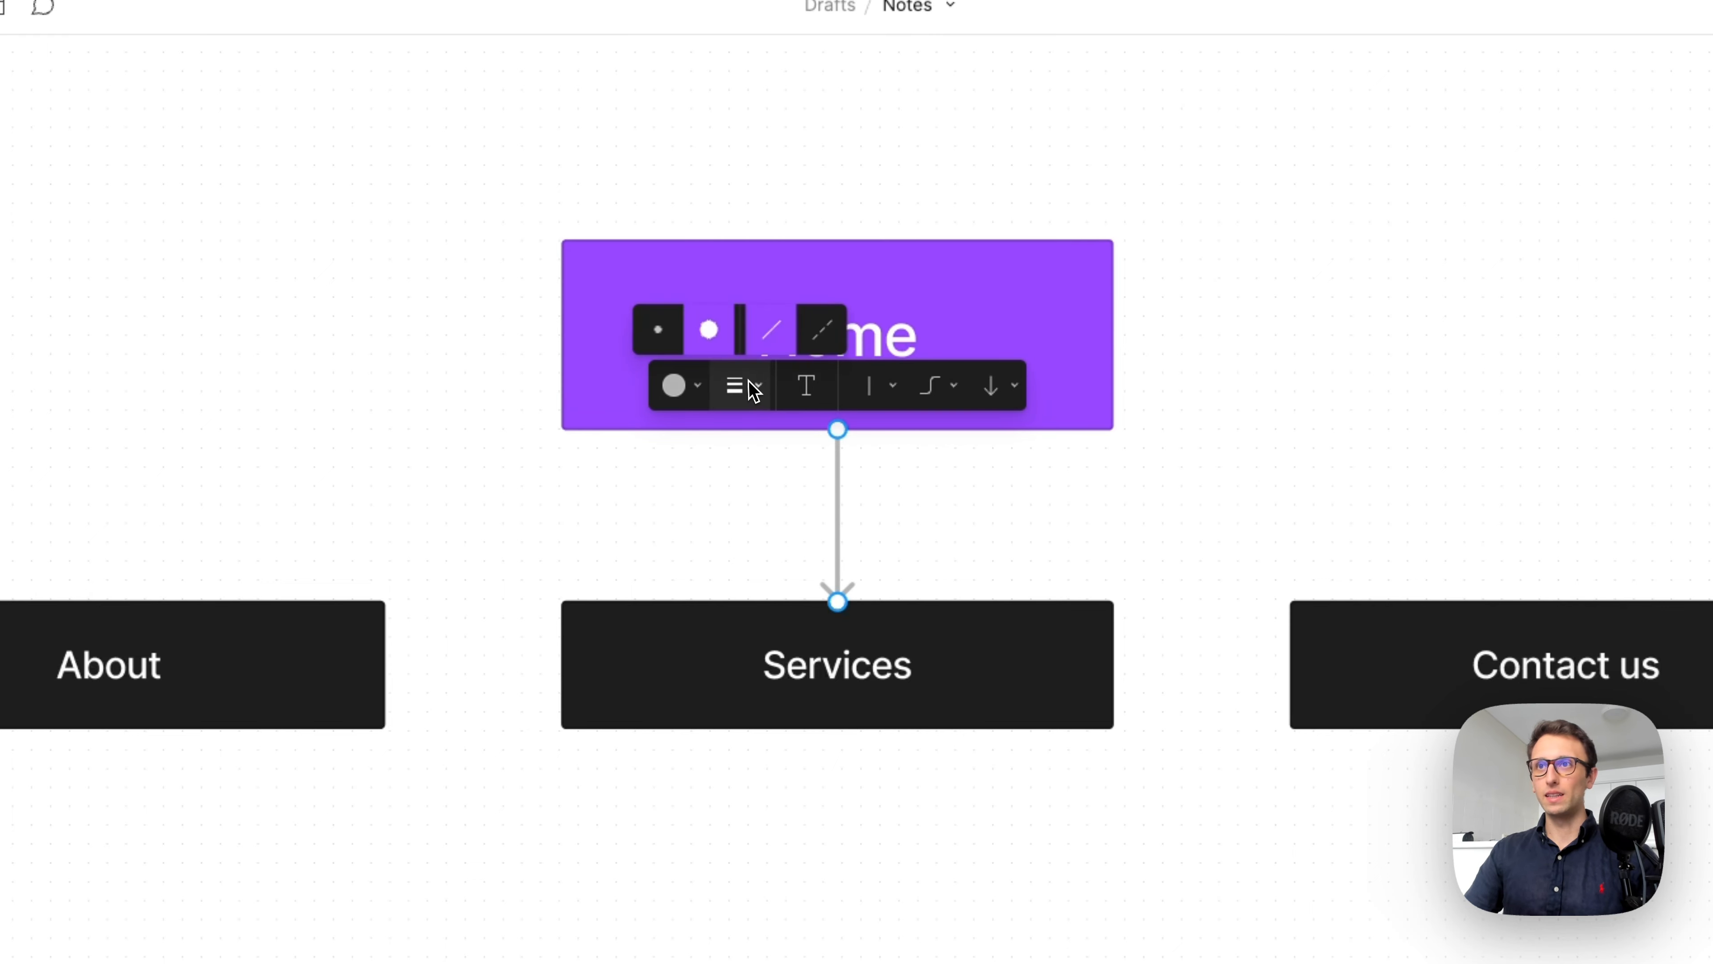
click(821, 329)
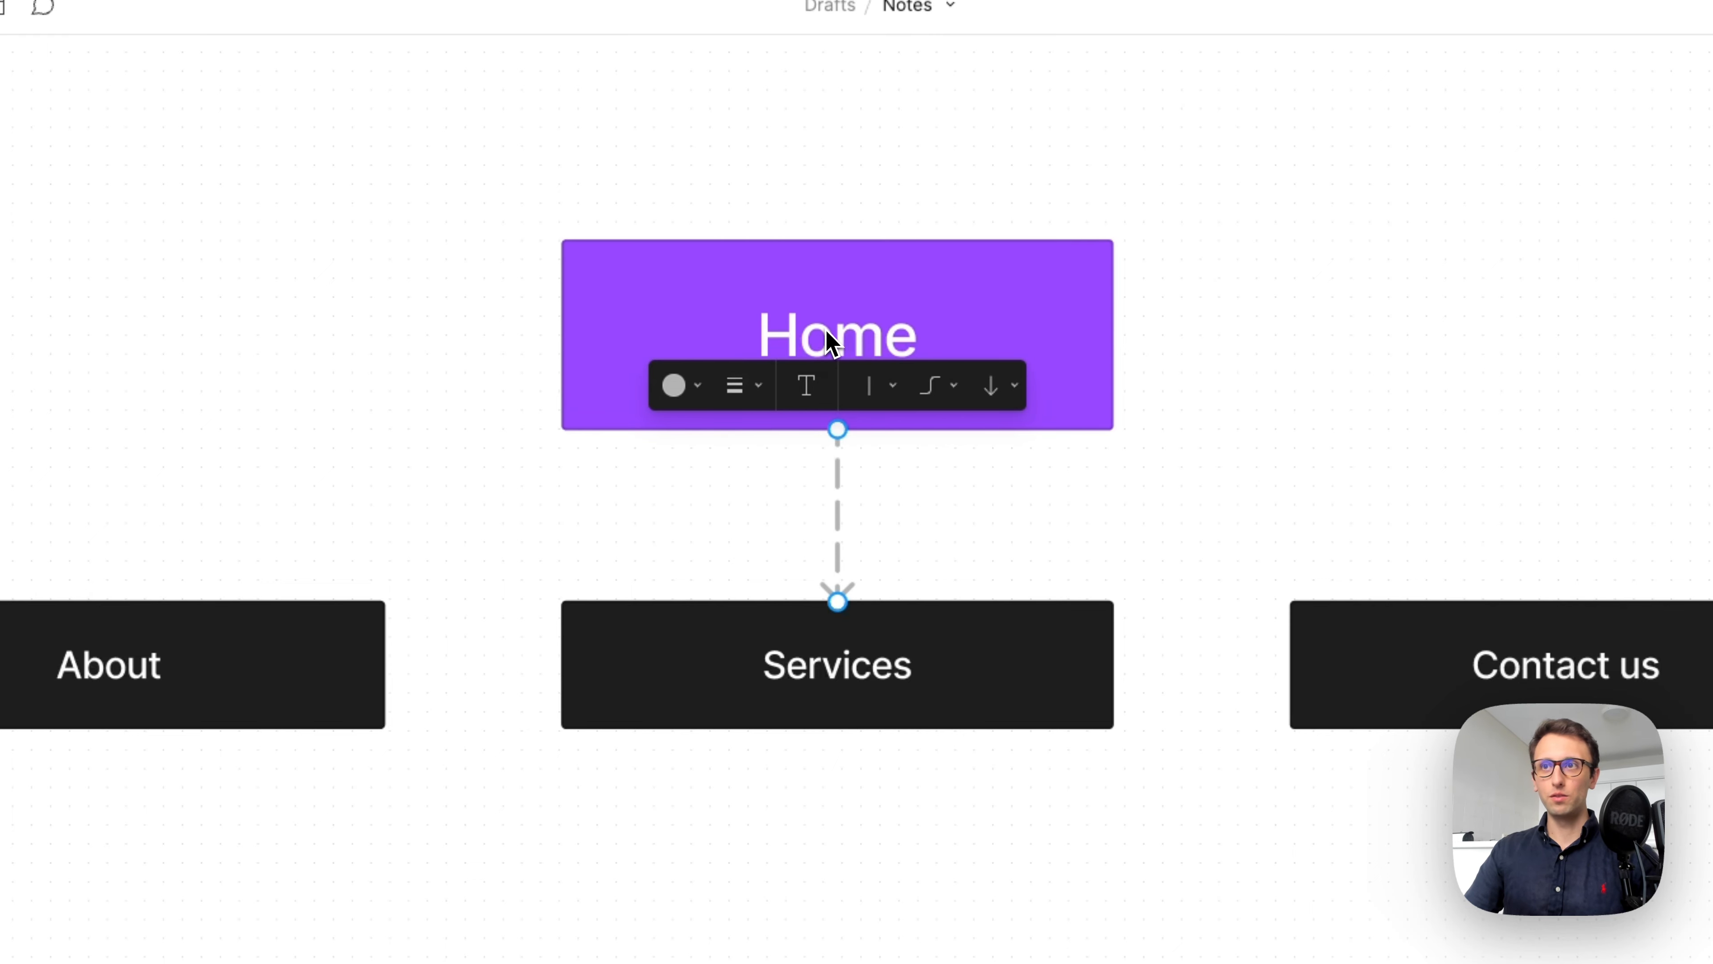
Step: Add the text Goes to on the connector between Home and Services and set its size to Large
click(804, 388)
scroll(831, 532, up, 5)
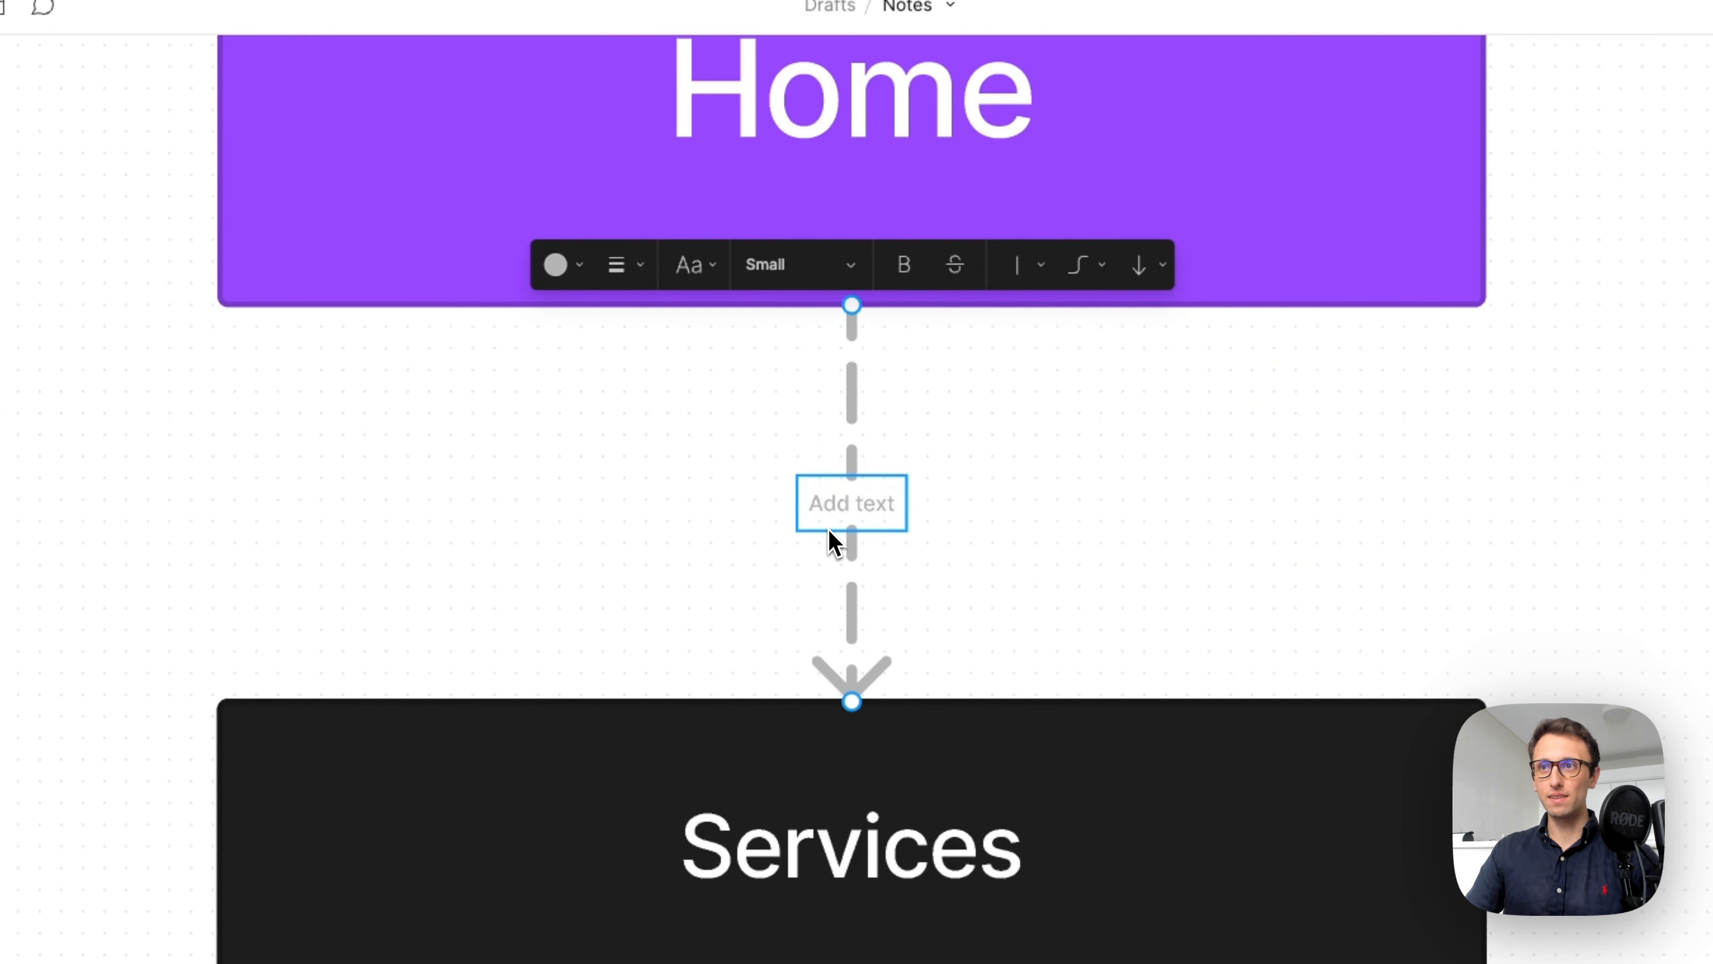
scroll(830, 532, down, 1)
text(Goes to)
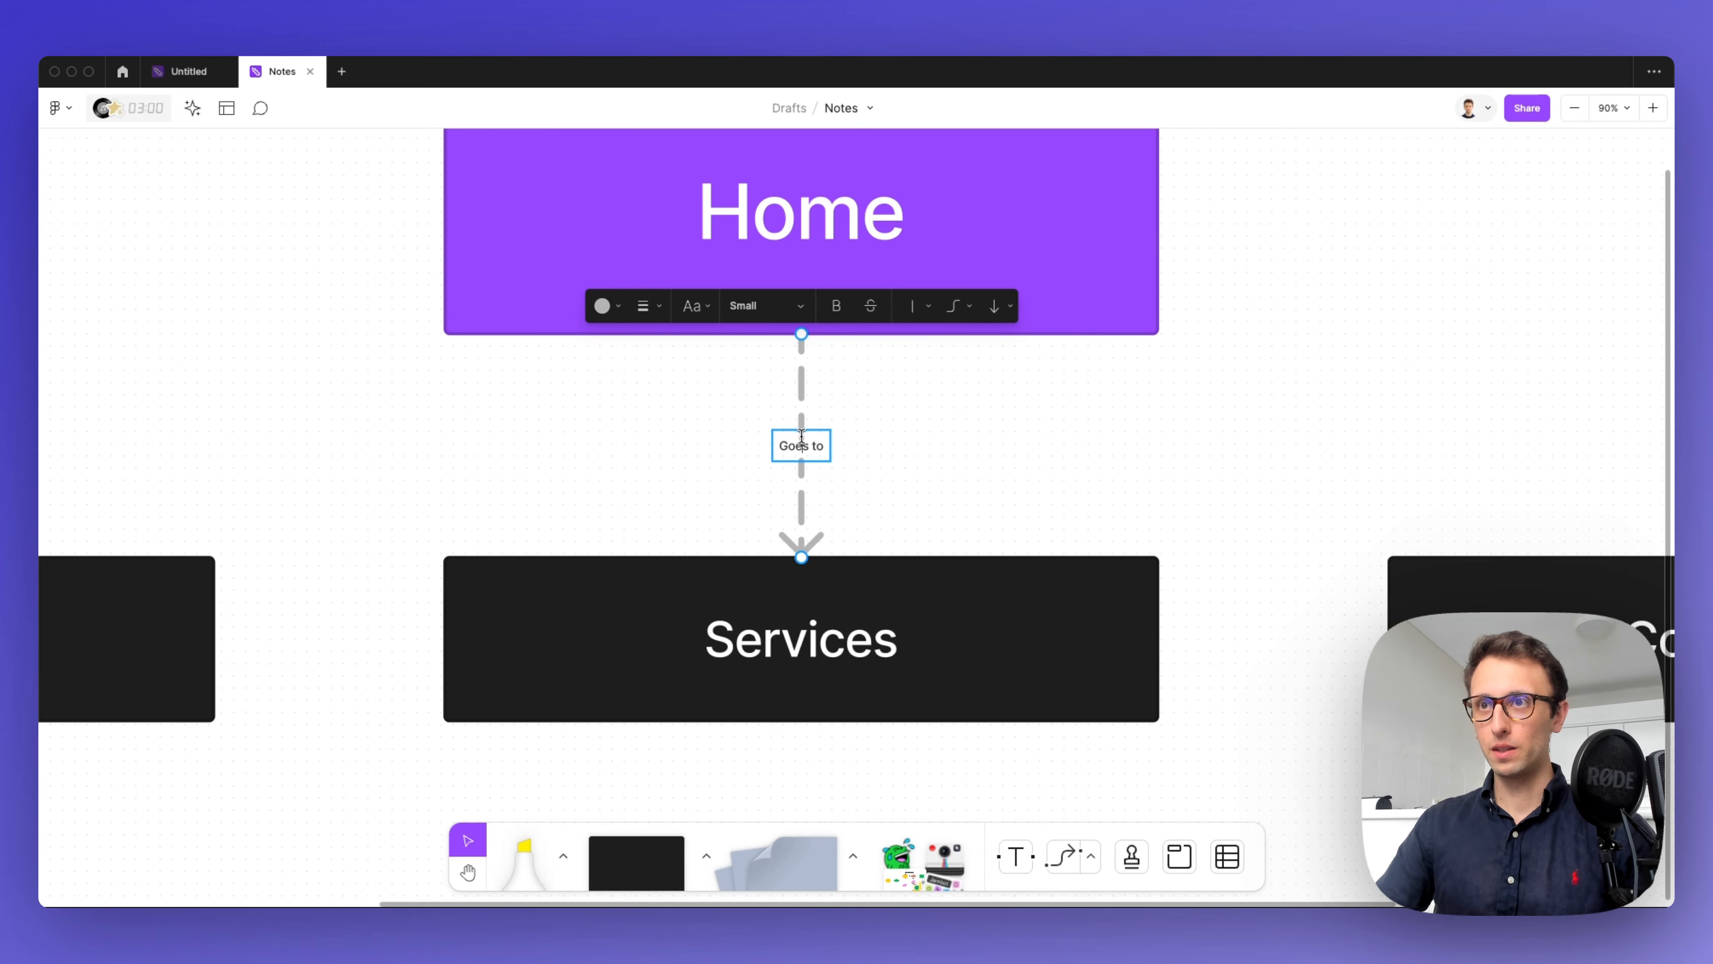
click(766, 306)
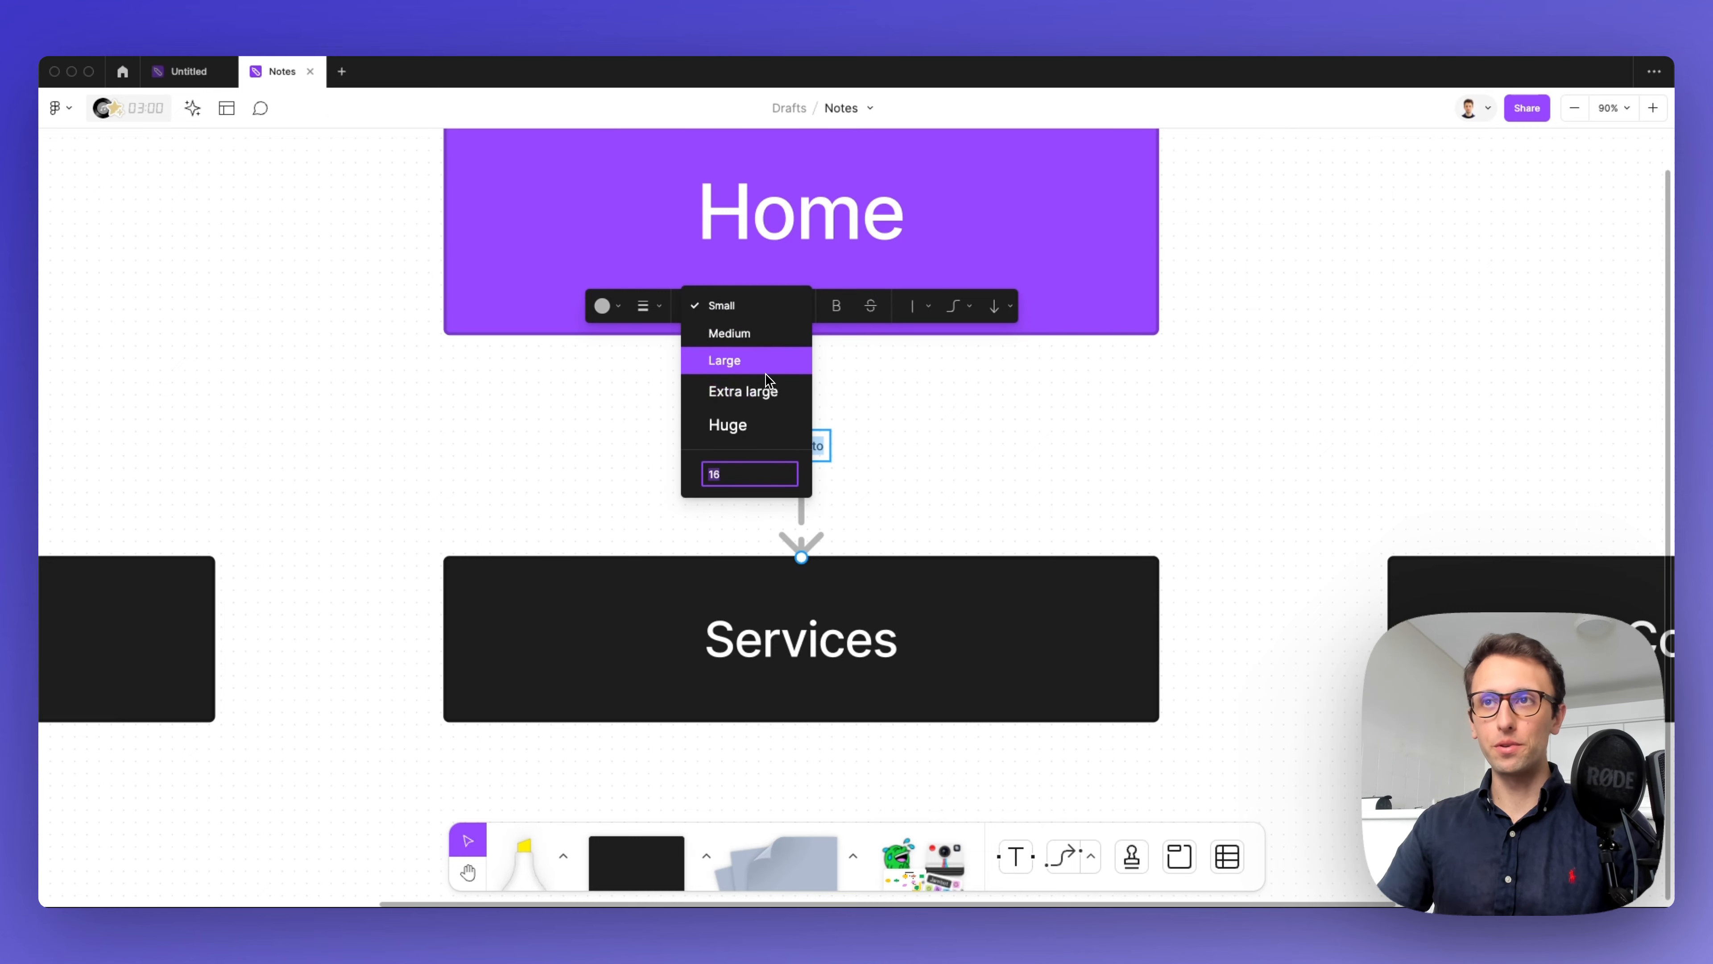
click(775, 360)
click(941, 430)
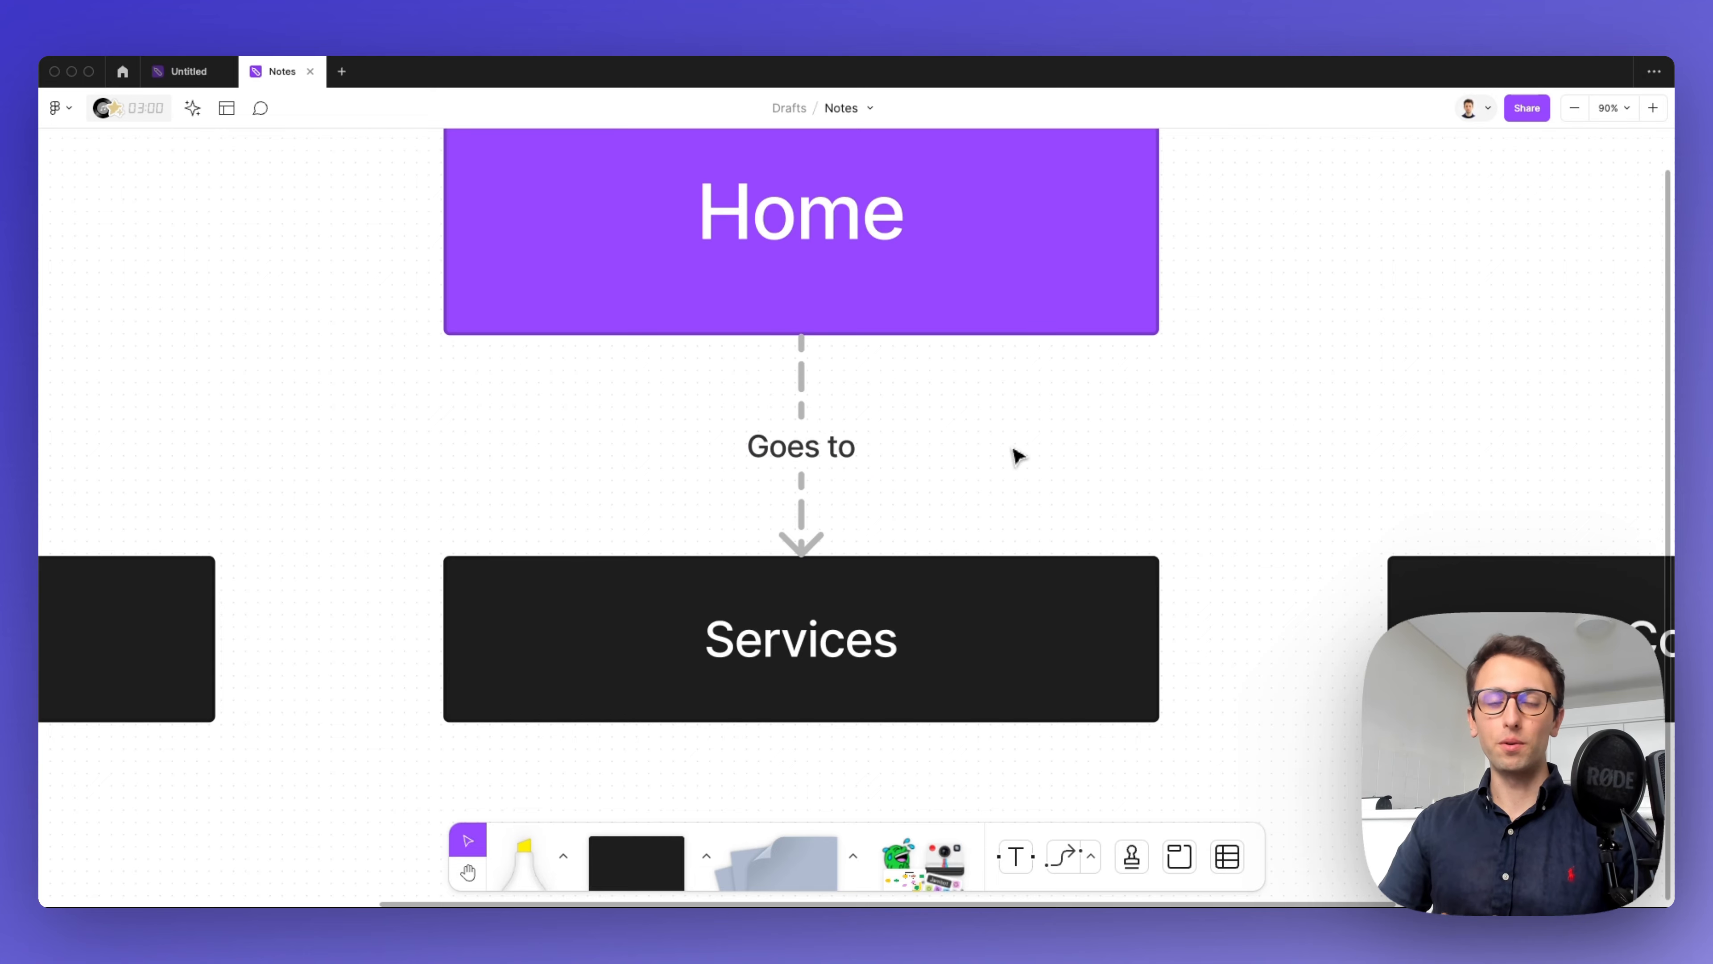
Step: Make the connector's Goes to text bold
click(851, 465)
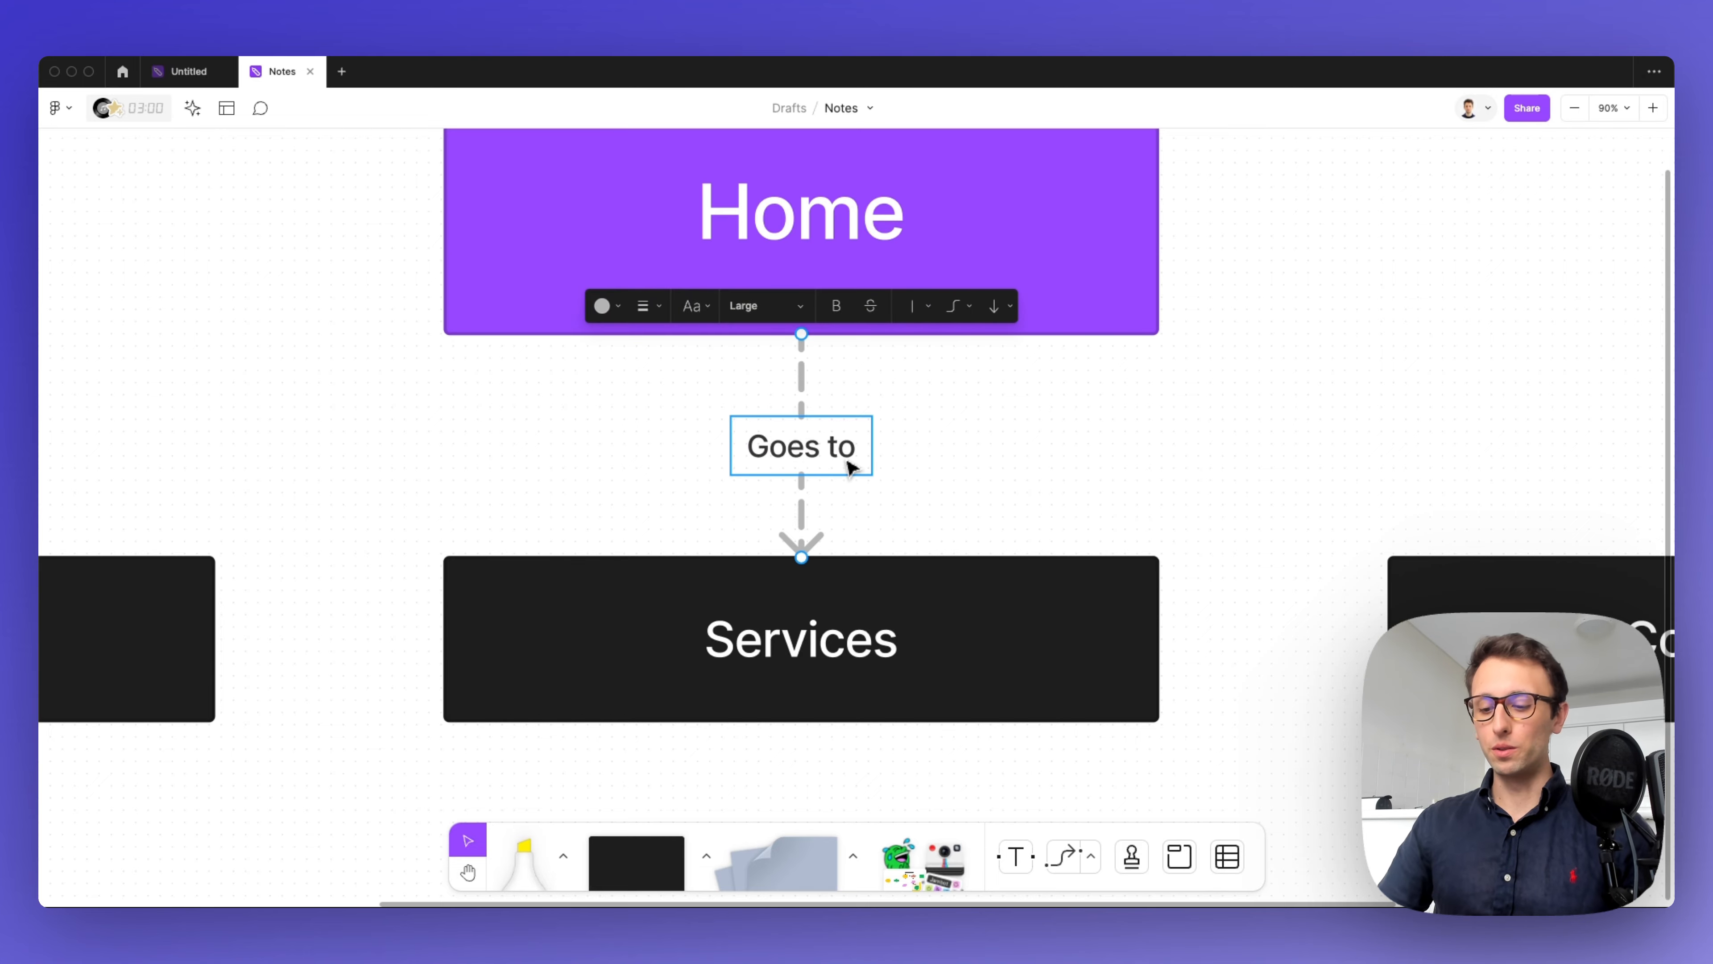
key(super+b)
scroll(851, 465, down, 4)
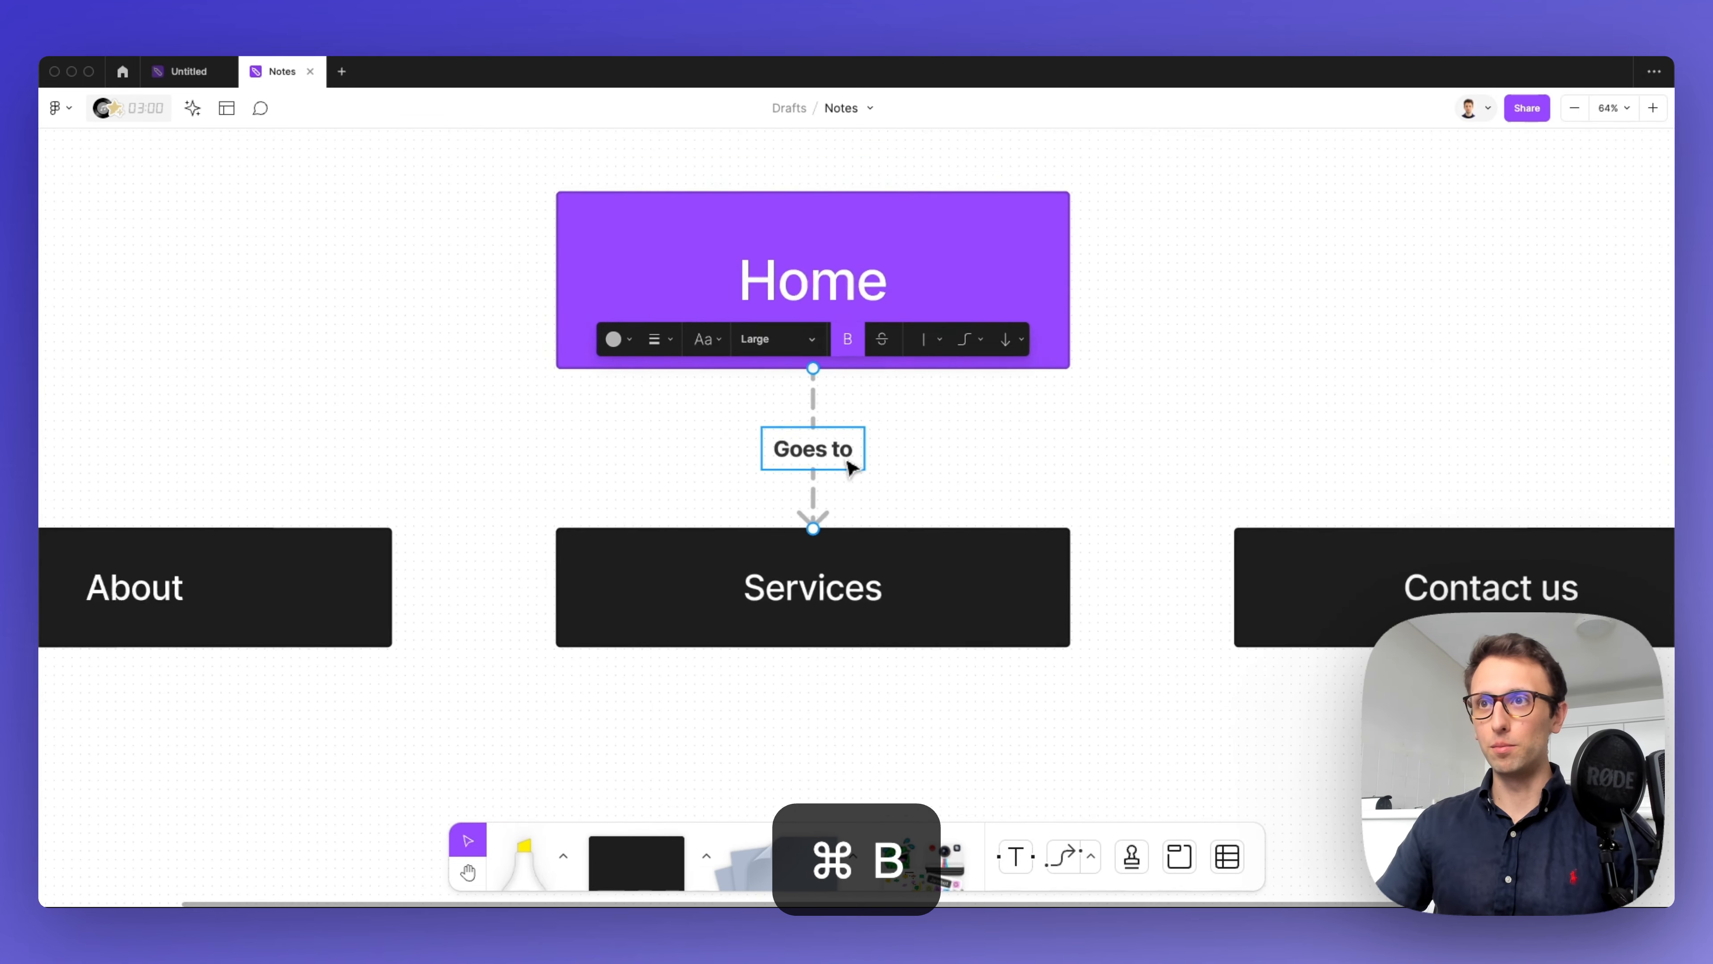
click(911, 464)
scroll(977, 463, down, 1)
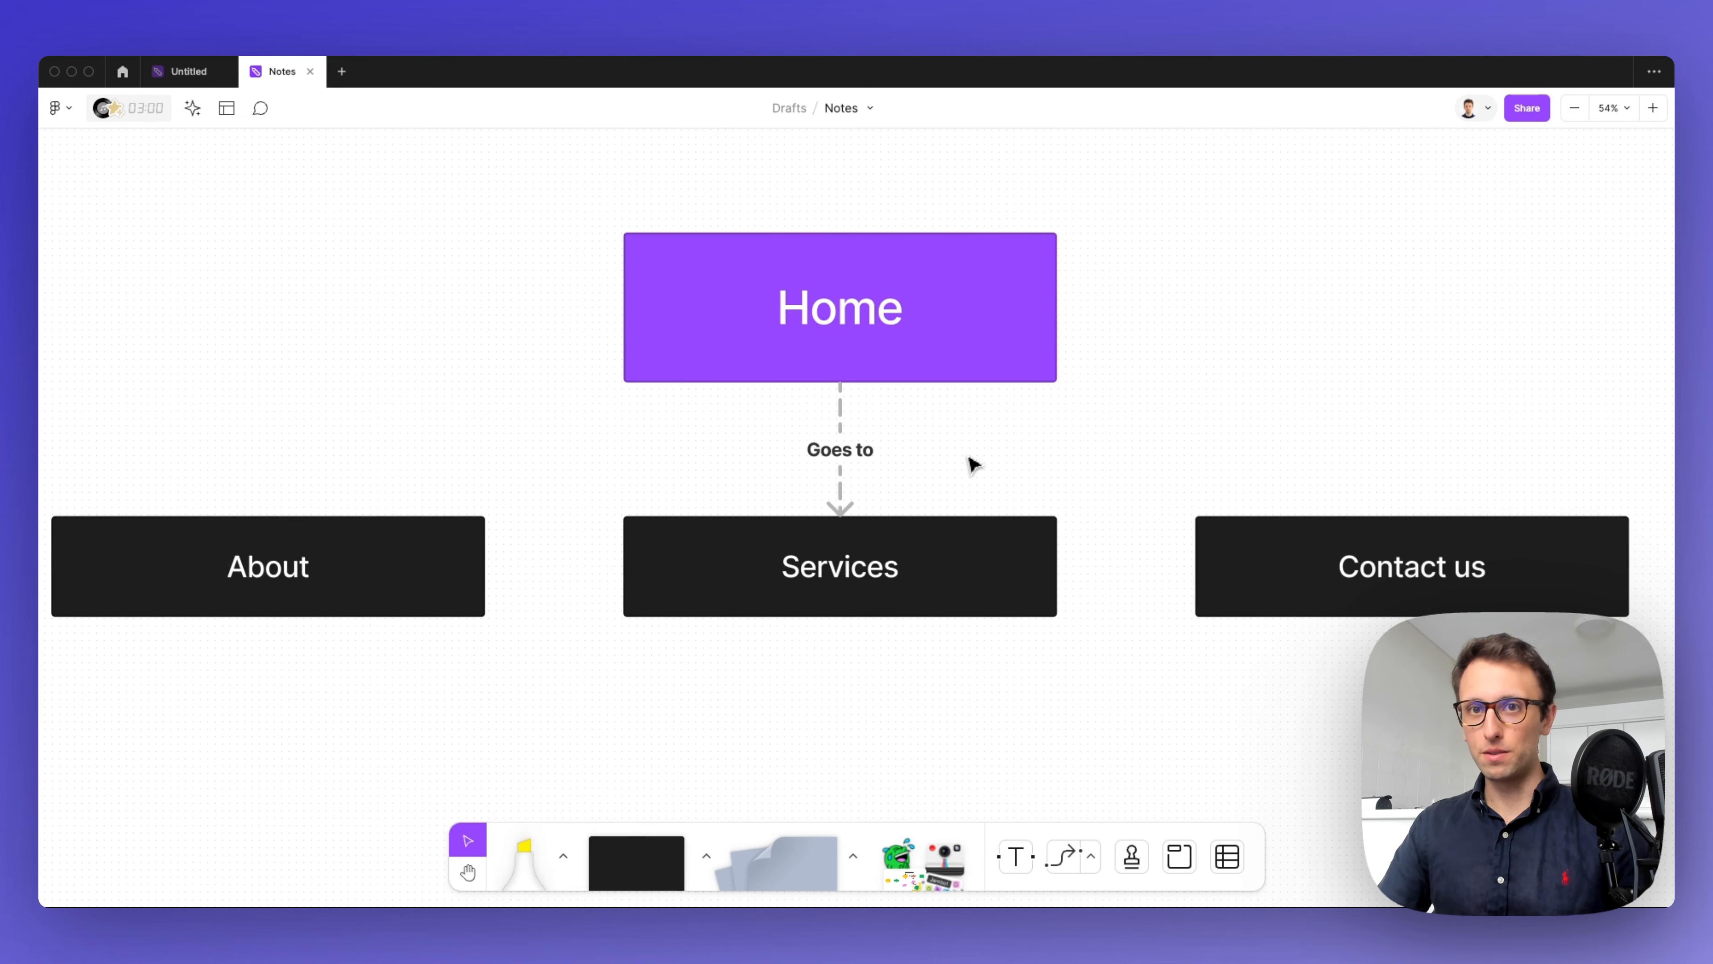
Step: Connect the right side of the Home rectangle to the top of the Contact us rectangle
click(943, 381)
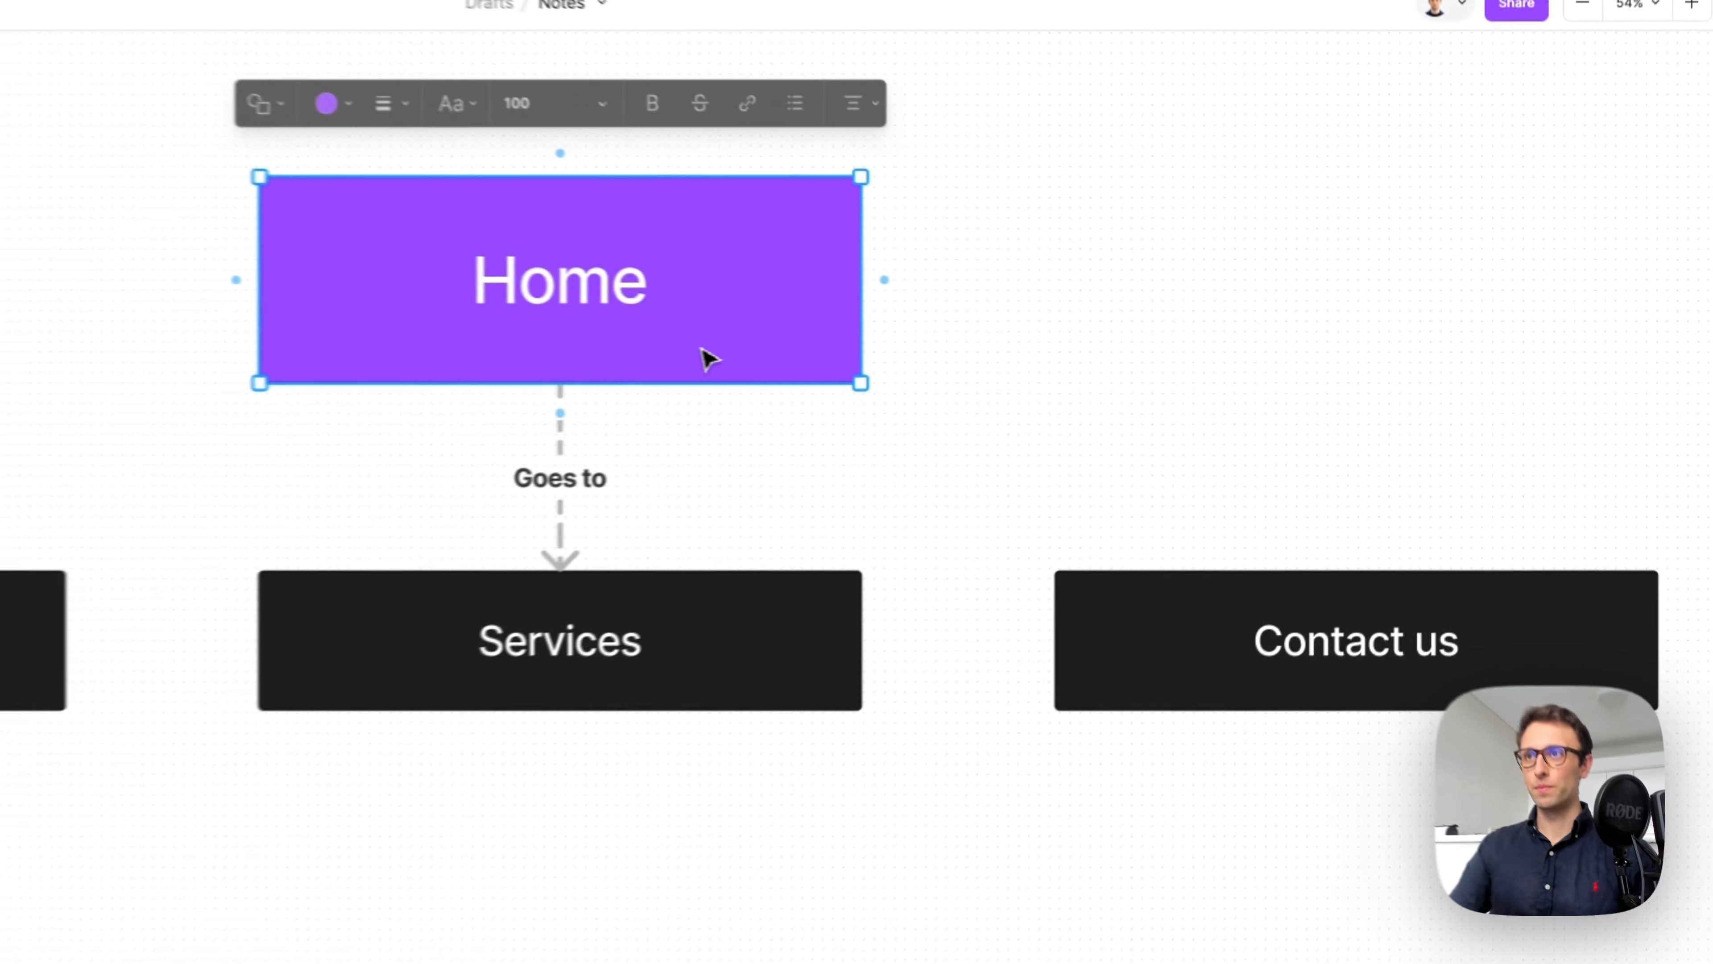
drag(1074, 308, 1438, 524)
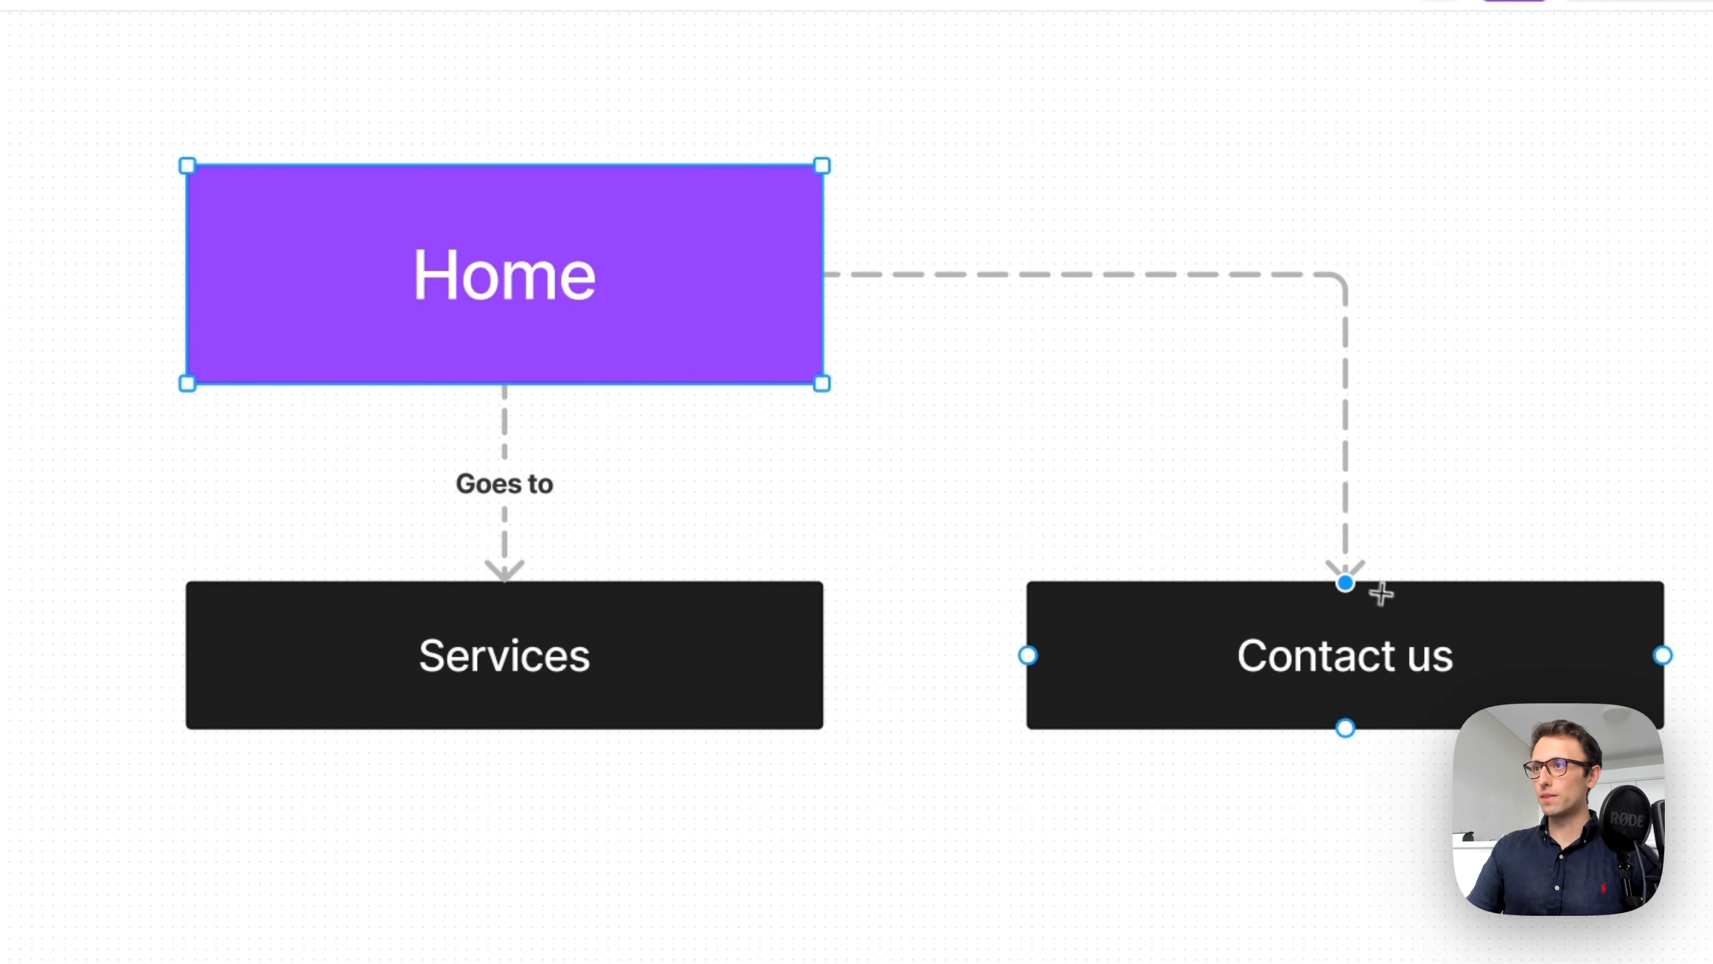
drag(1381, 594, 1359, 586)
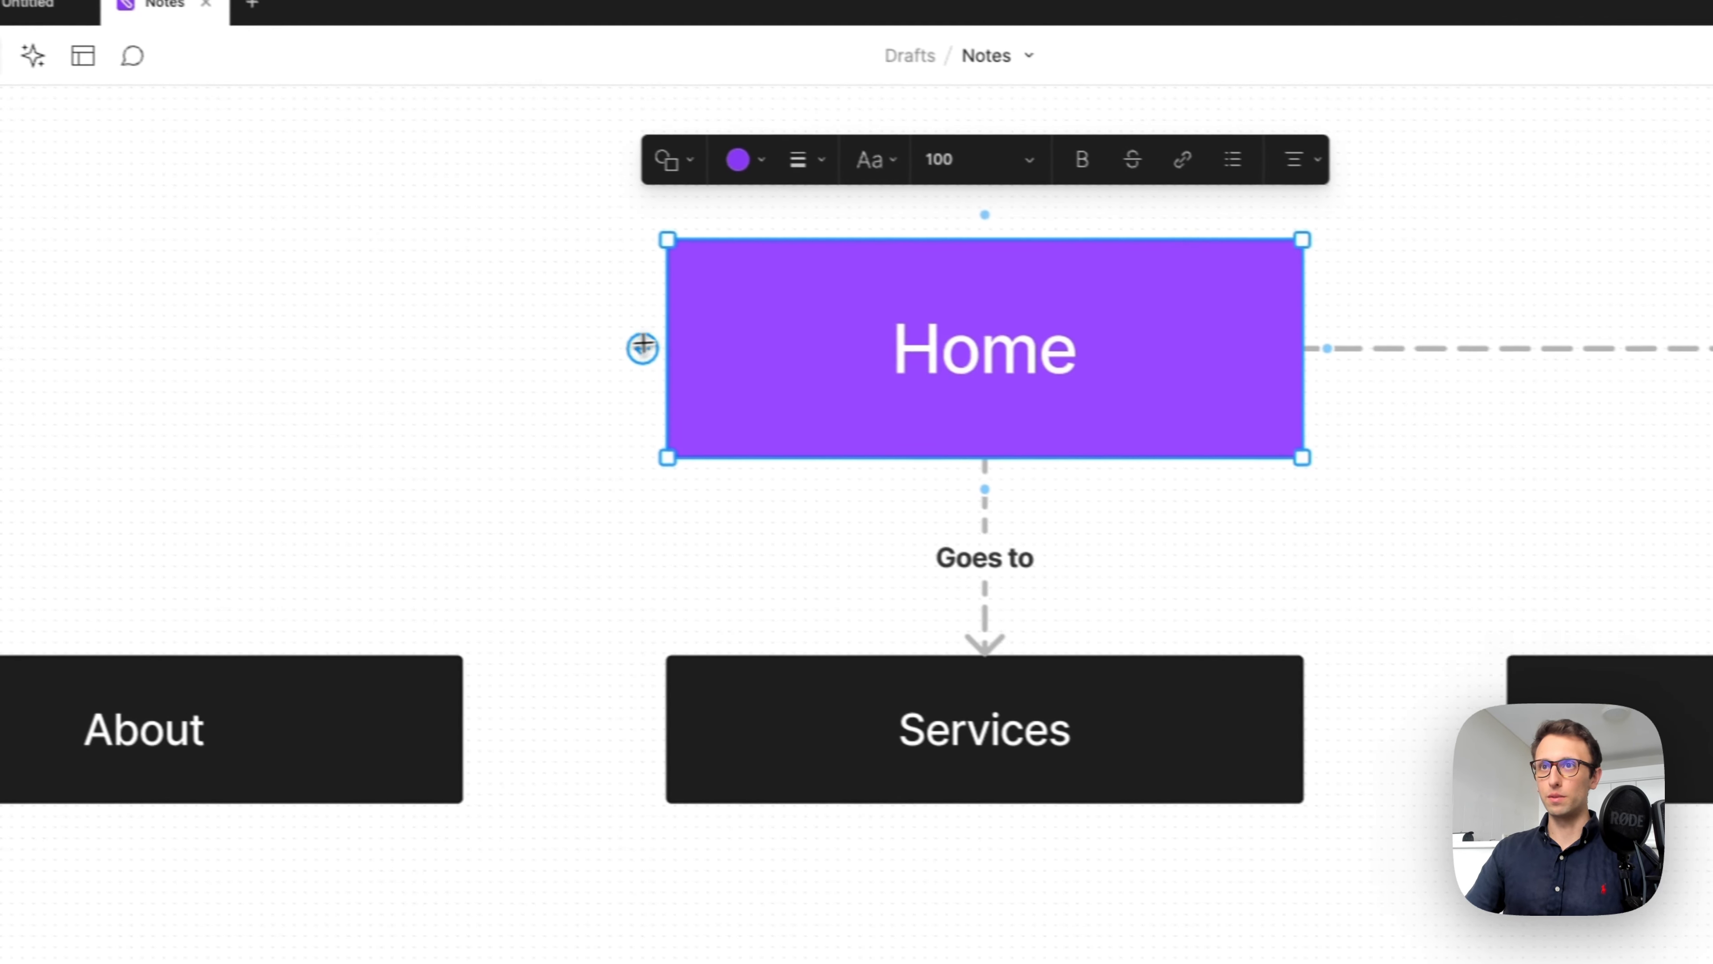
Step: Connect the left side of the Home rectangle to the top of the About rectangle
drag(164, 274, 313, 614)
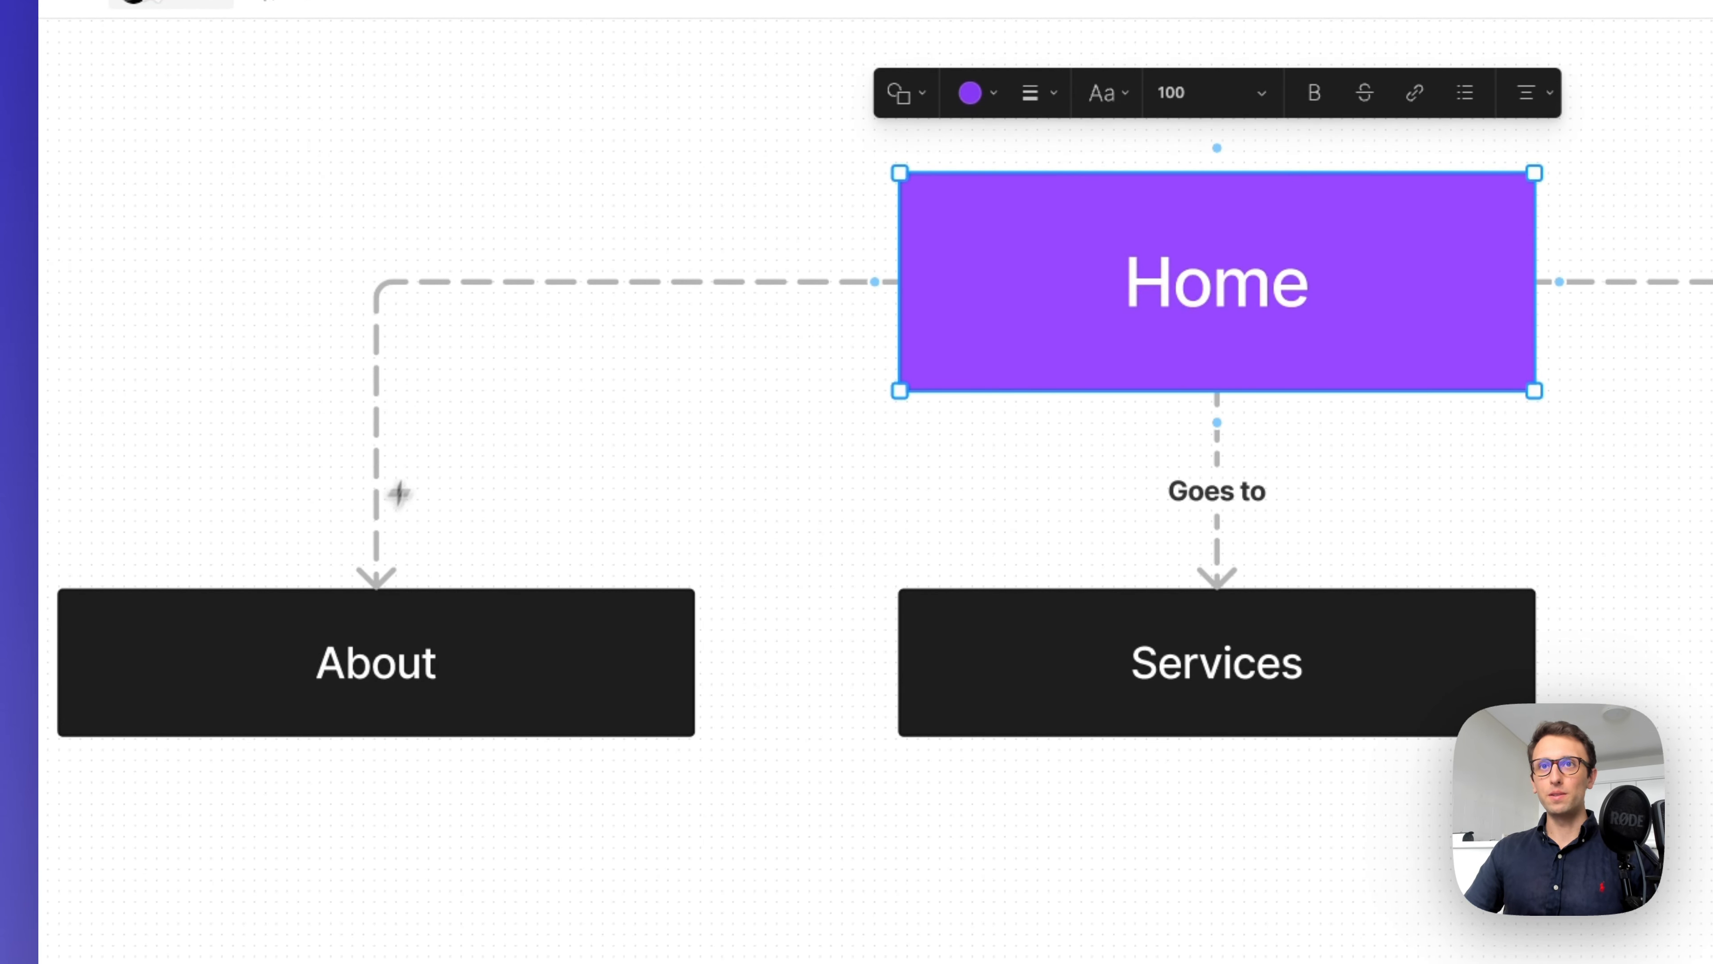
scroll(425, 445, left, 1)
scroll(428, 443, down, 2)
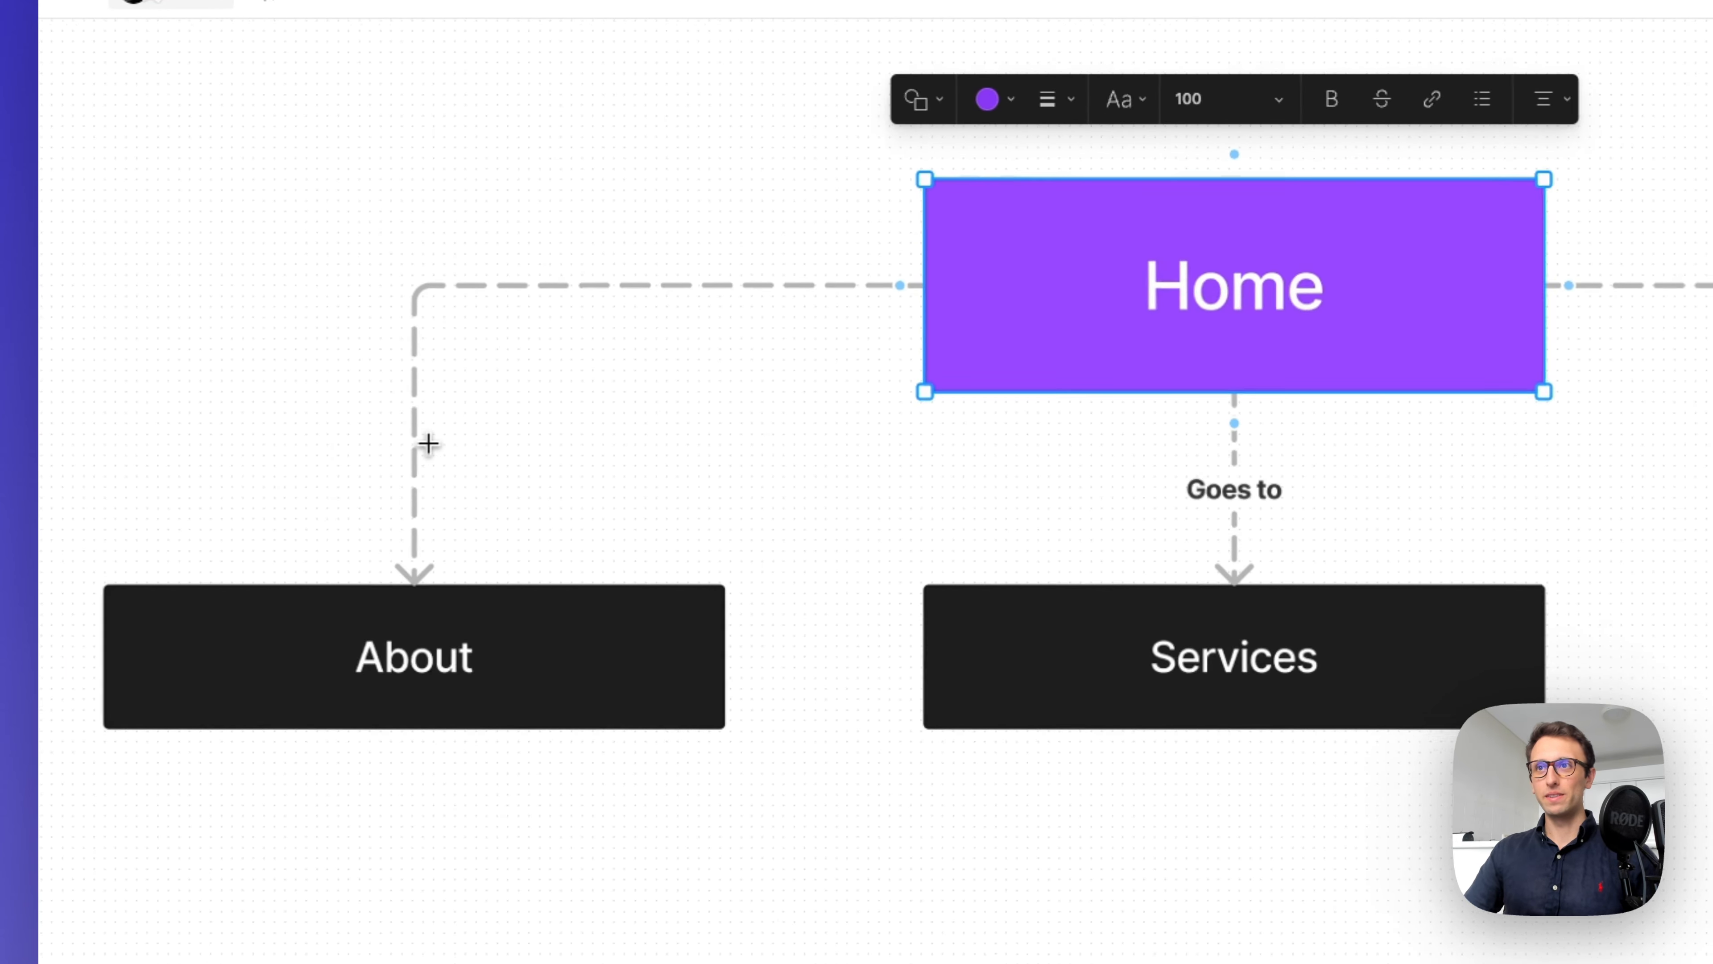
scroll(498, 395, left, 1)
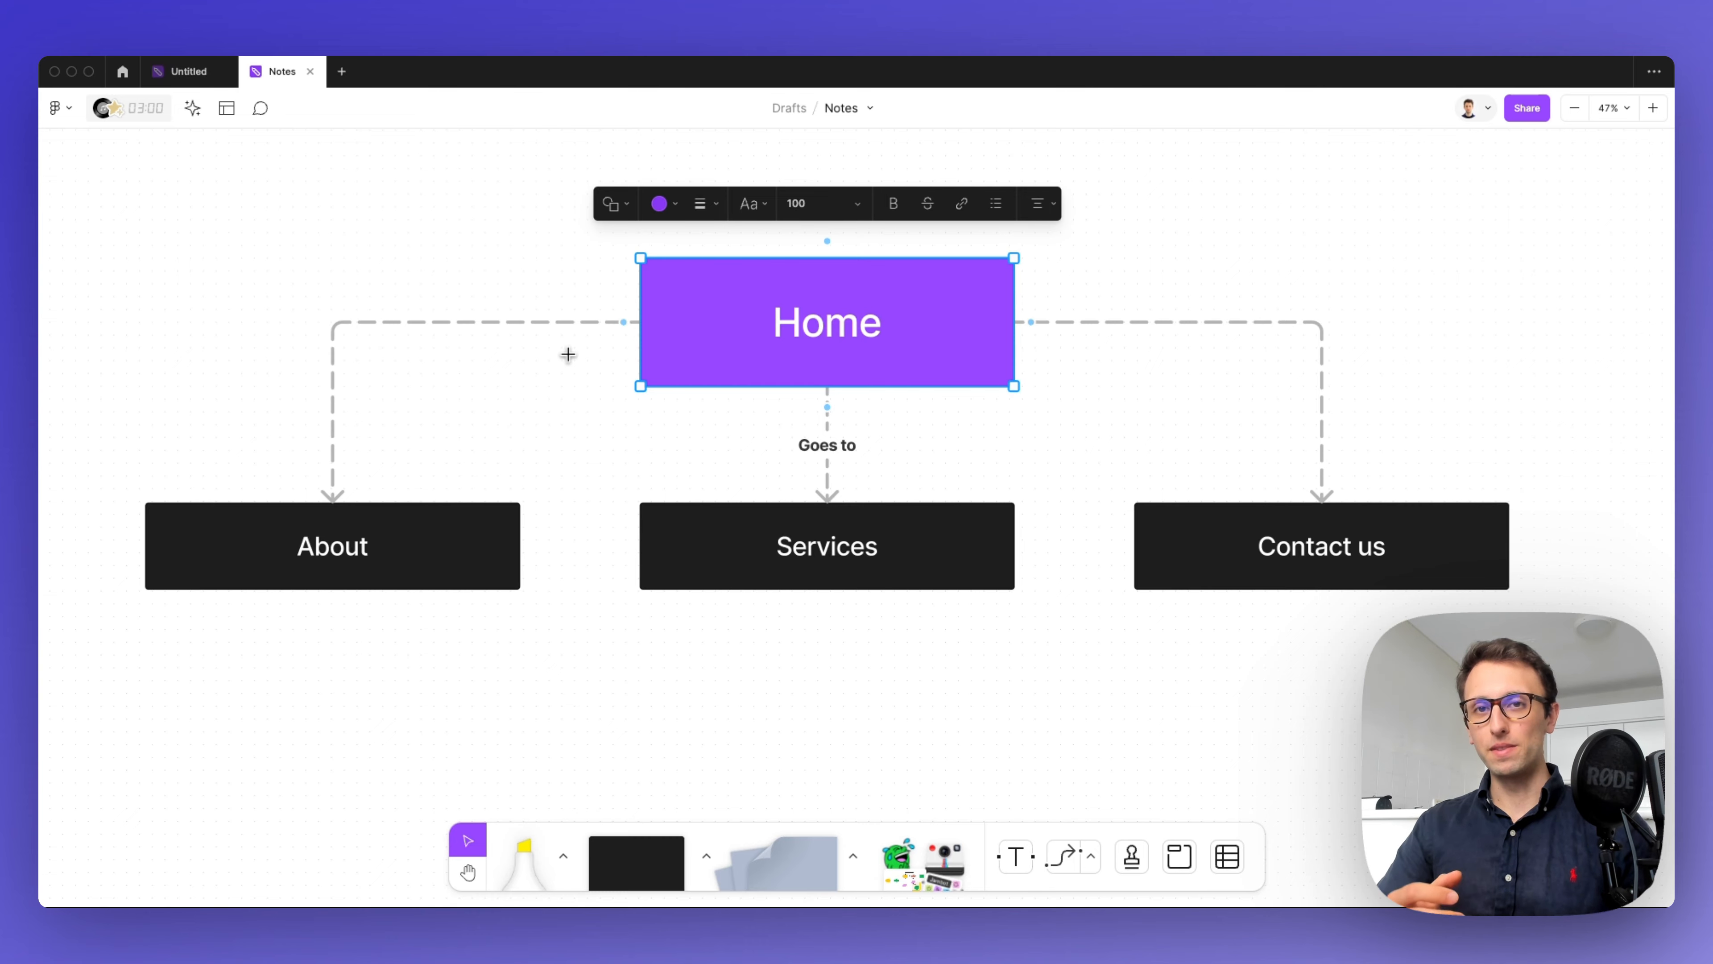
click(1170, 256)
Step: Change the fill of the Services rectangle to yellow
scroll(1139, 310, down, 3)
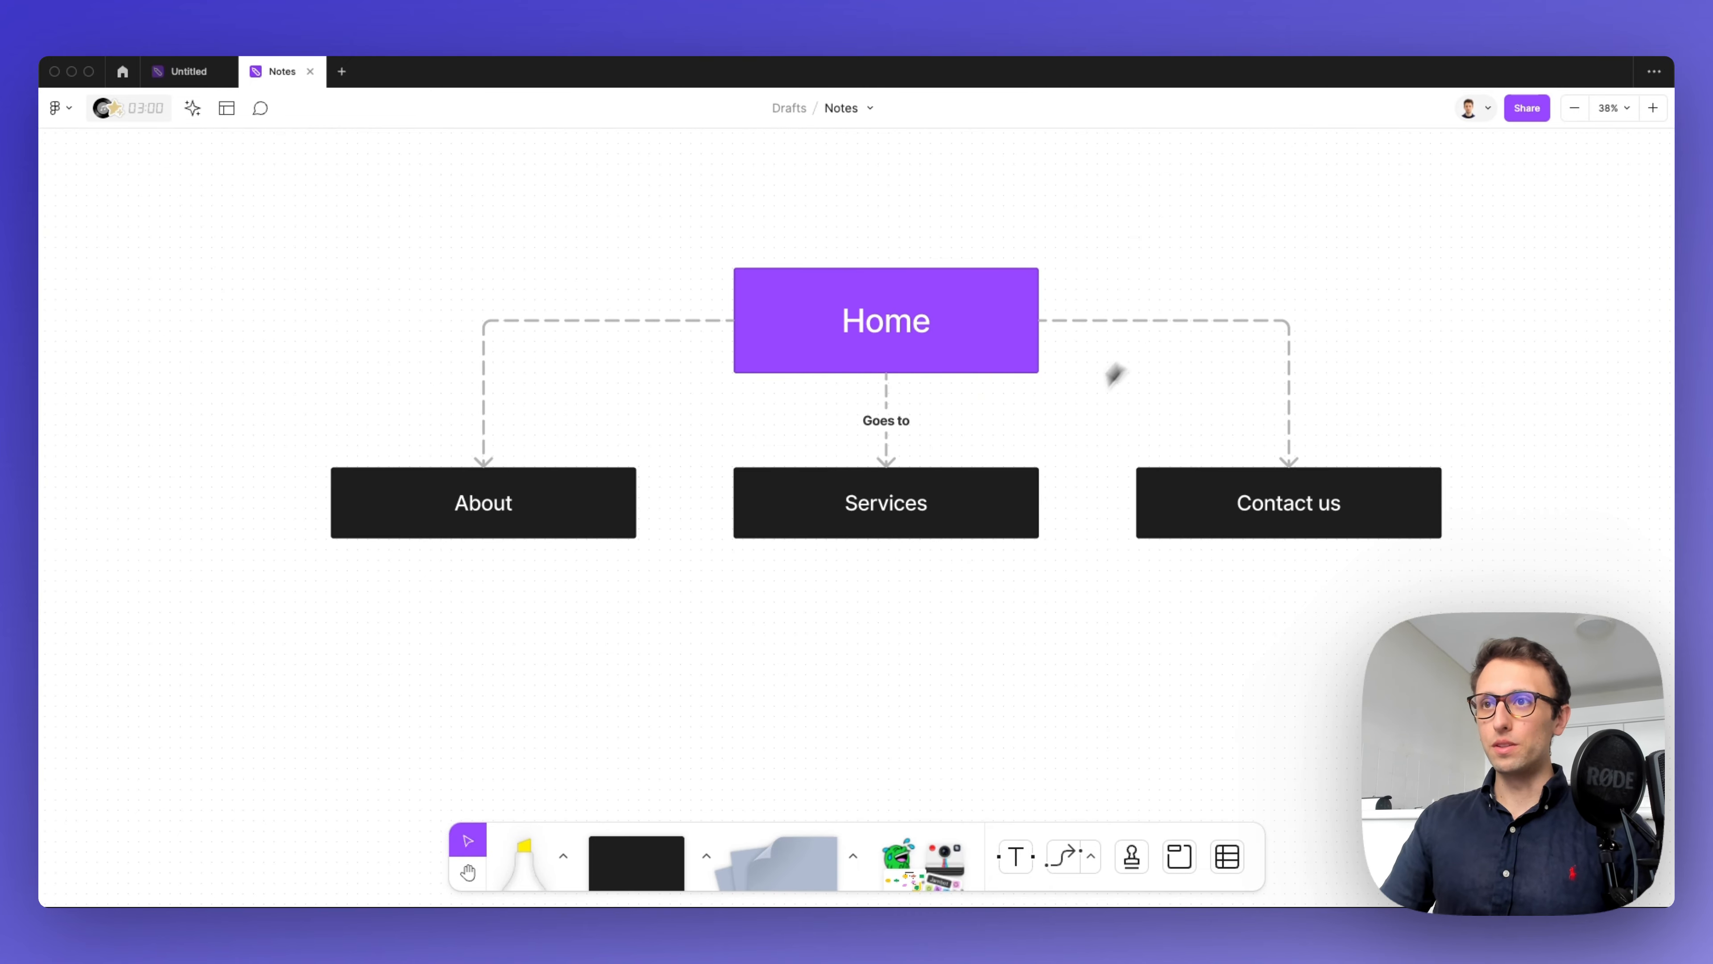
click(987, 497)
click(728, 414)
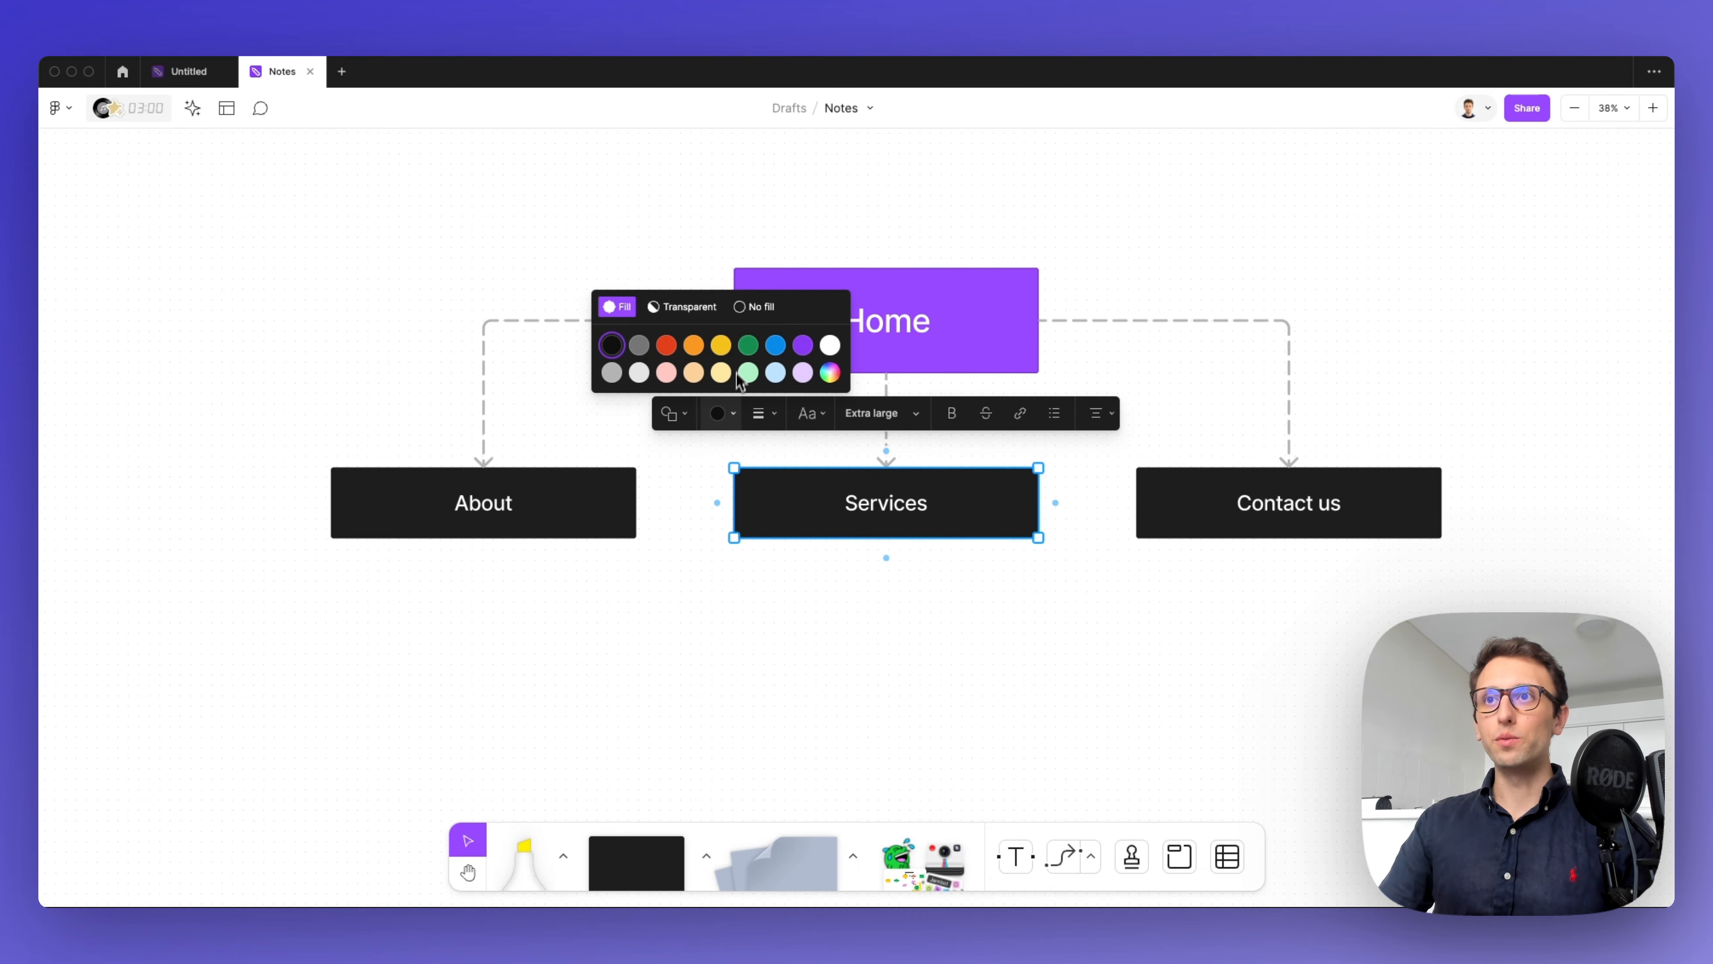
click(719, 351)
click(1084, 619)
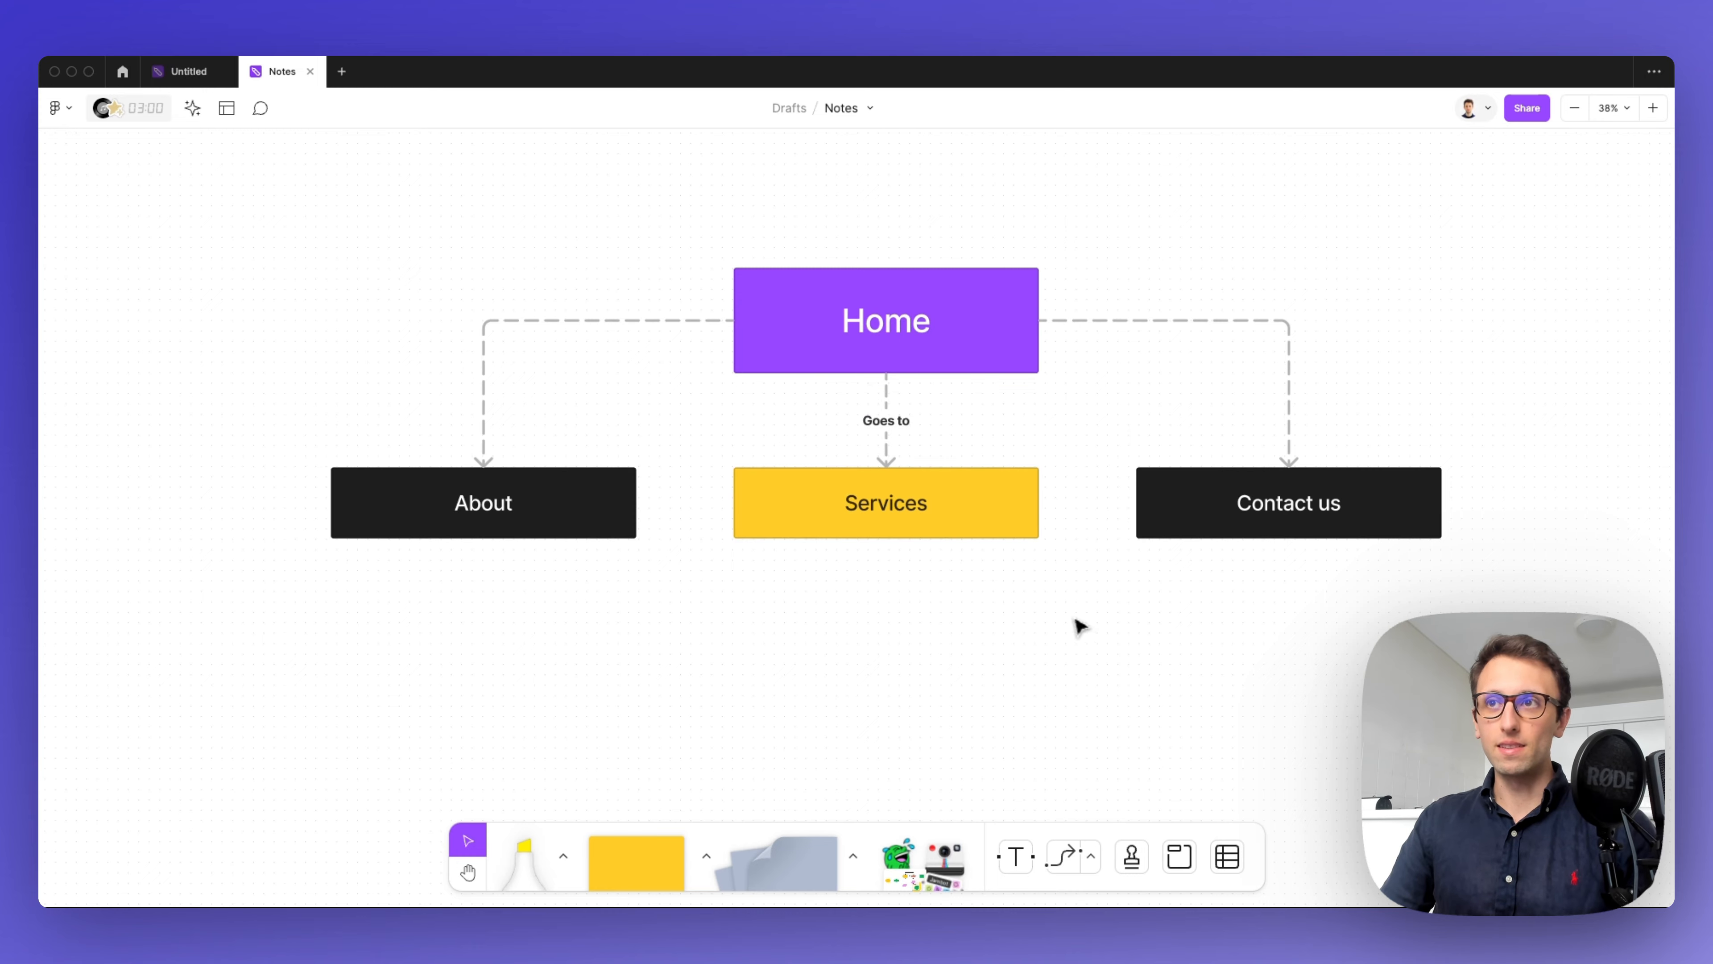
Step: Place a light blue sticky note in the empty area to the right of the sitemap
scroll(907, 585, down, 2)
scroll(1129, 317, down, 2)
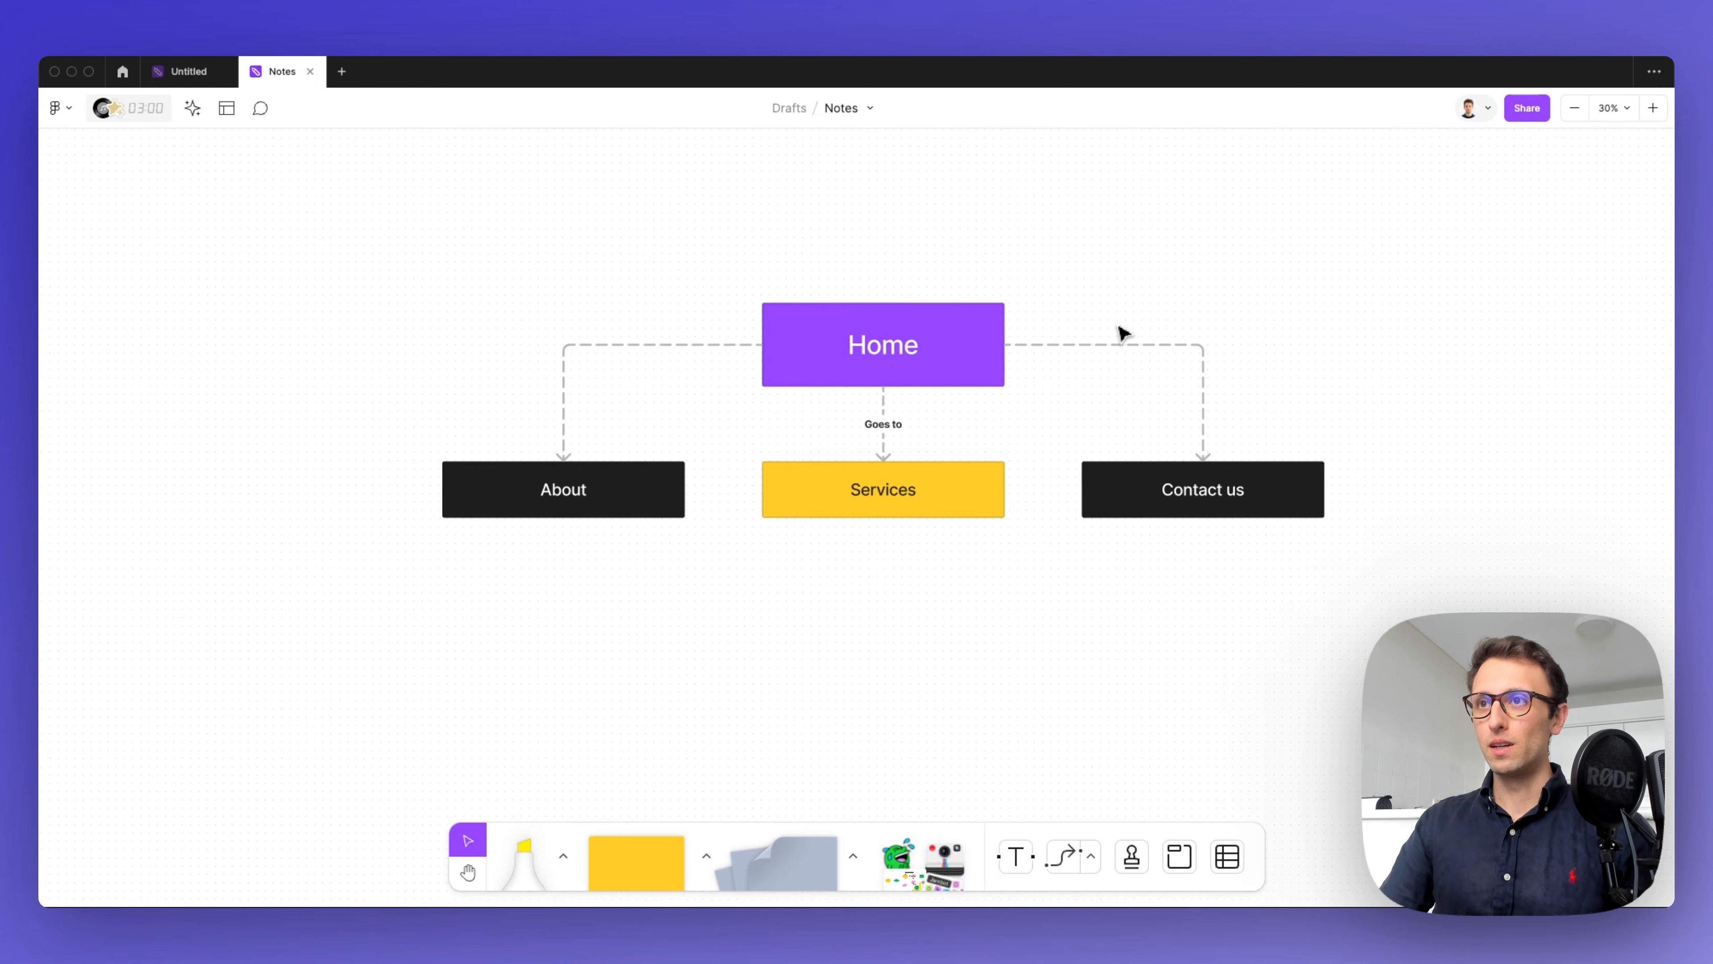
scroll(1123, 332, right, 2)
scroll(1123, 332, down, 1)
mouse_move(936, 831)
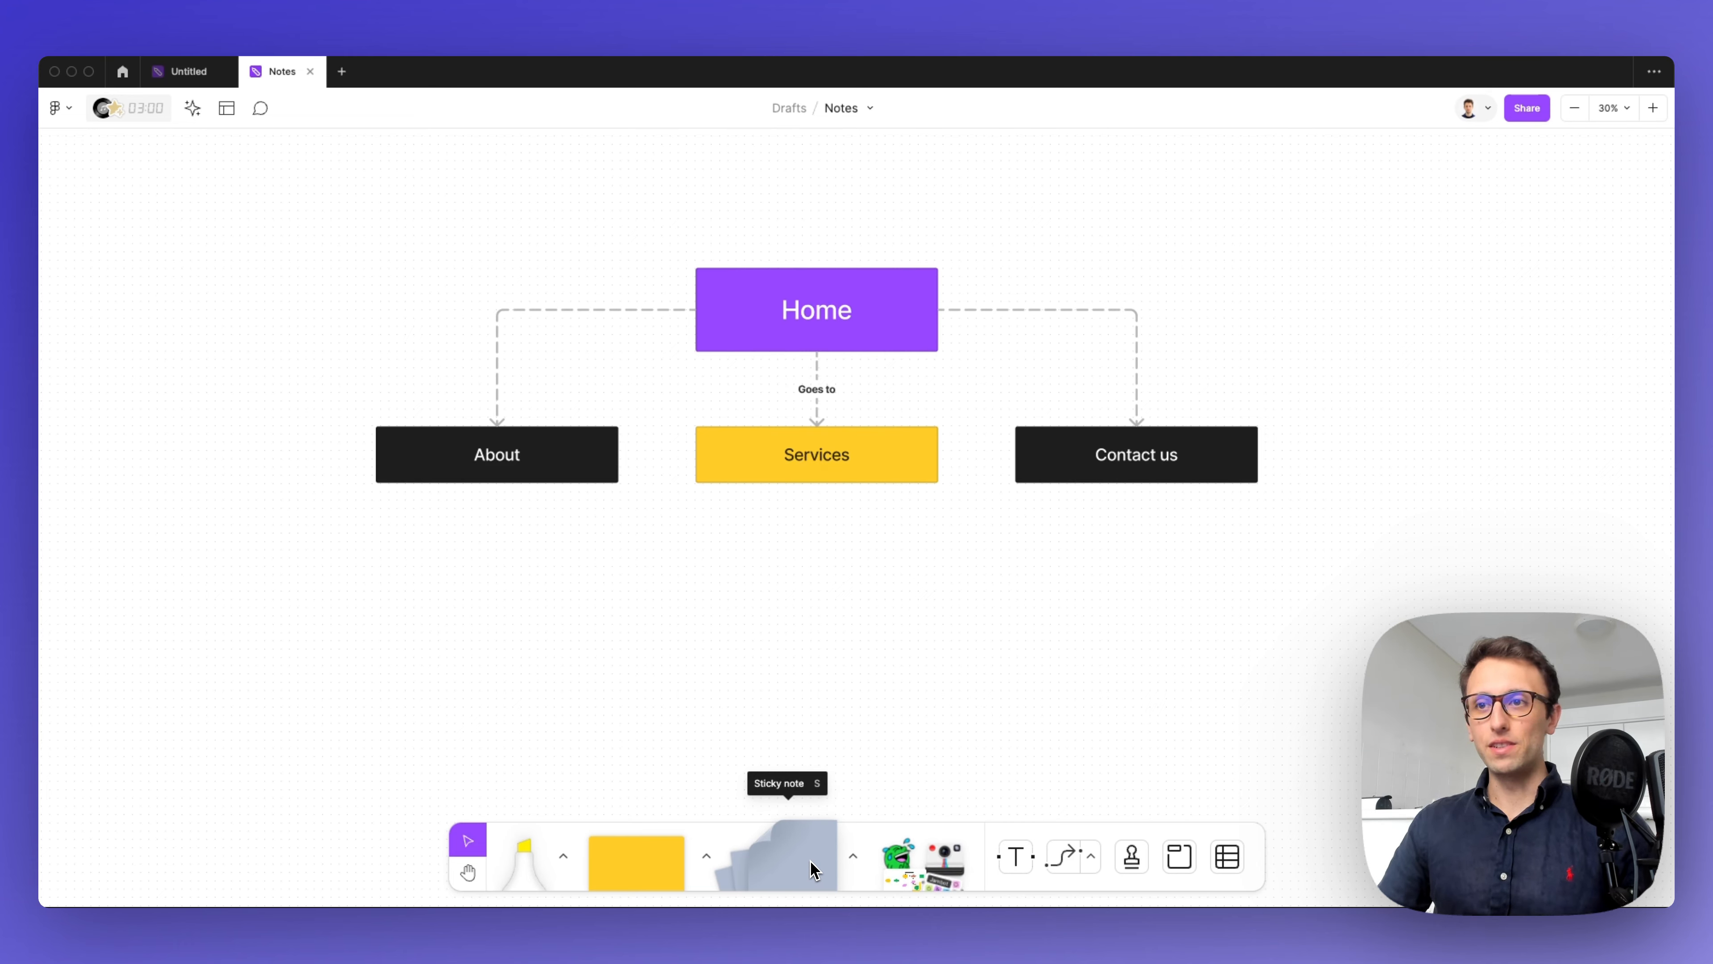
click(843, 869)
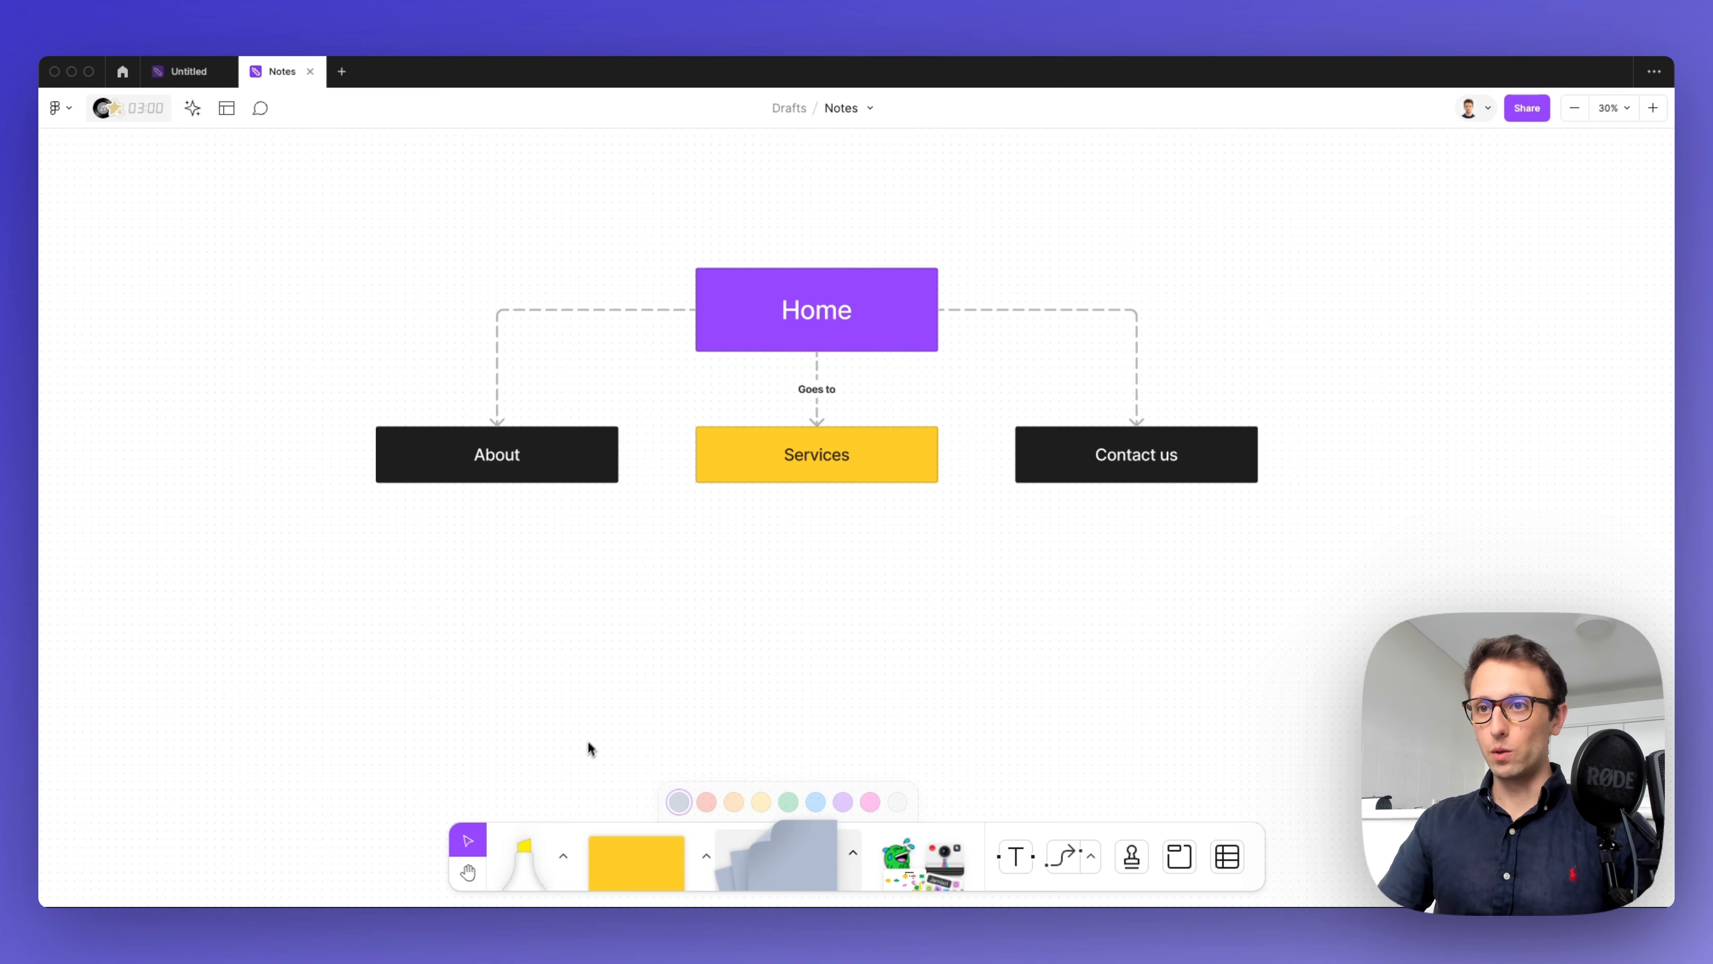
click(816, 802)
scroll(1230, 524, right, 5)
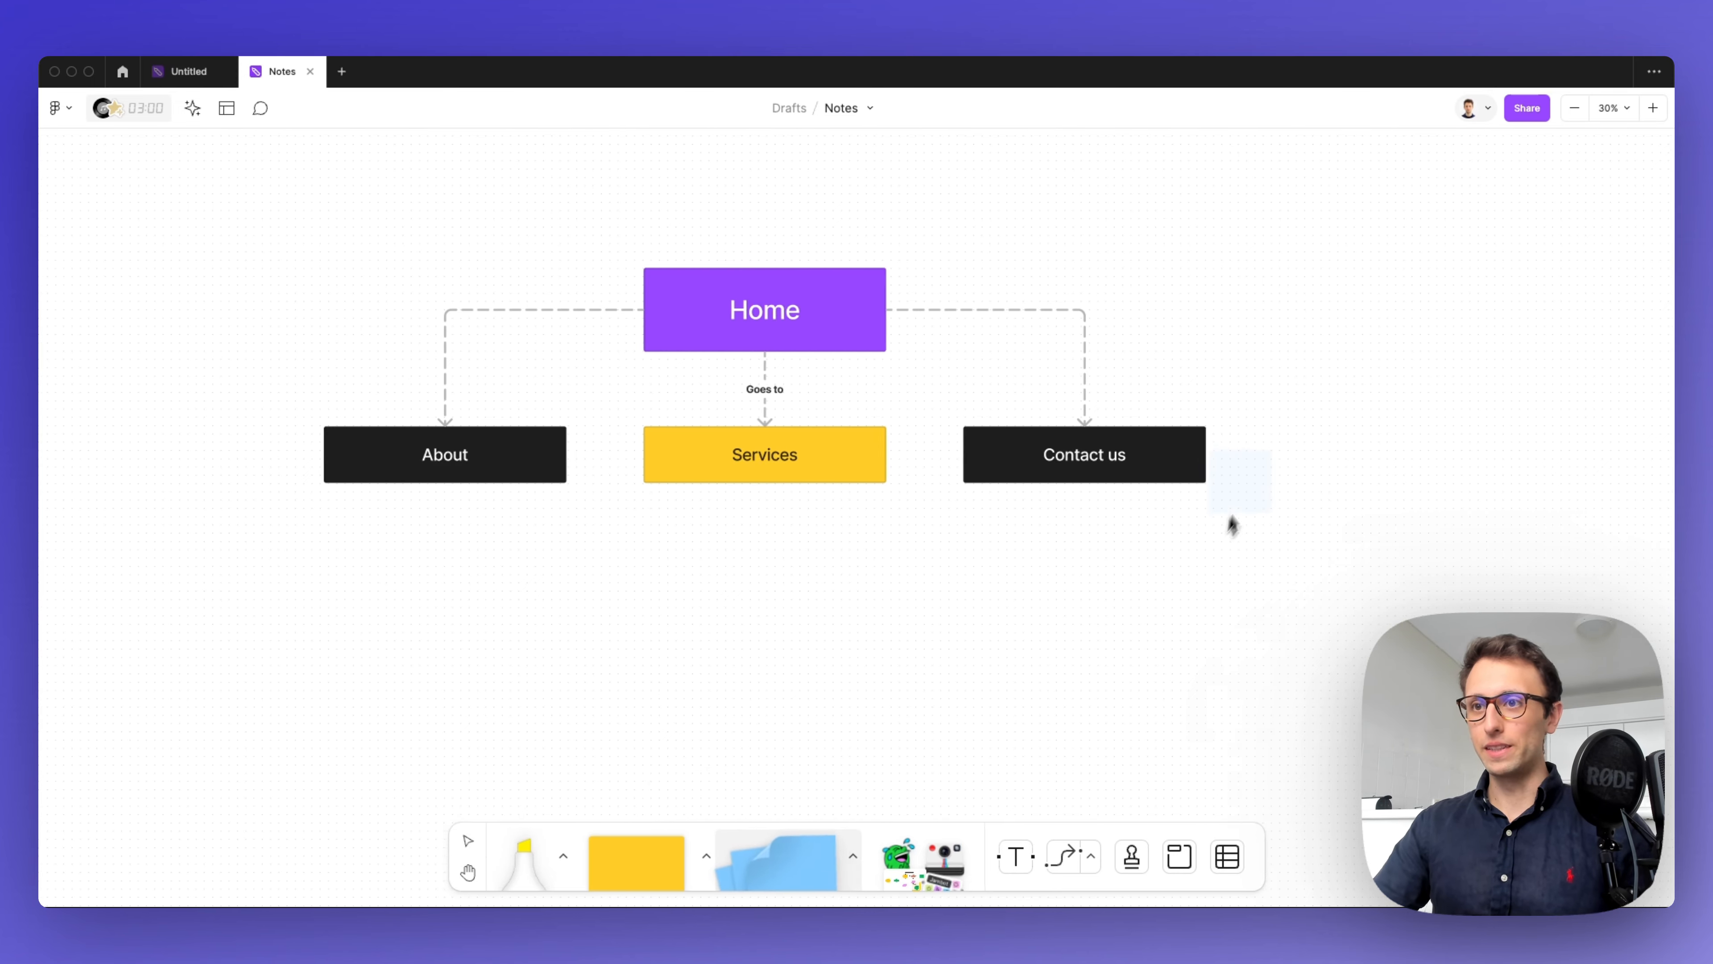
click(803, 836)
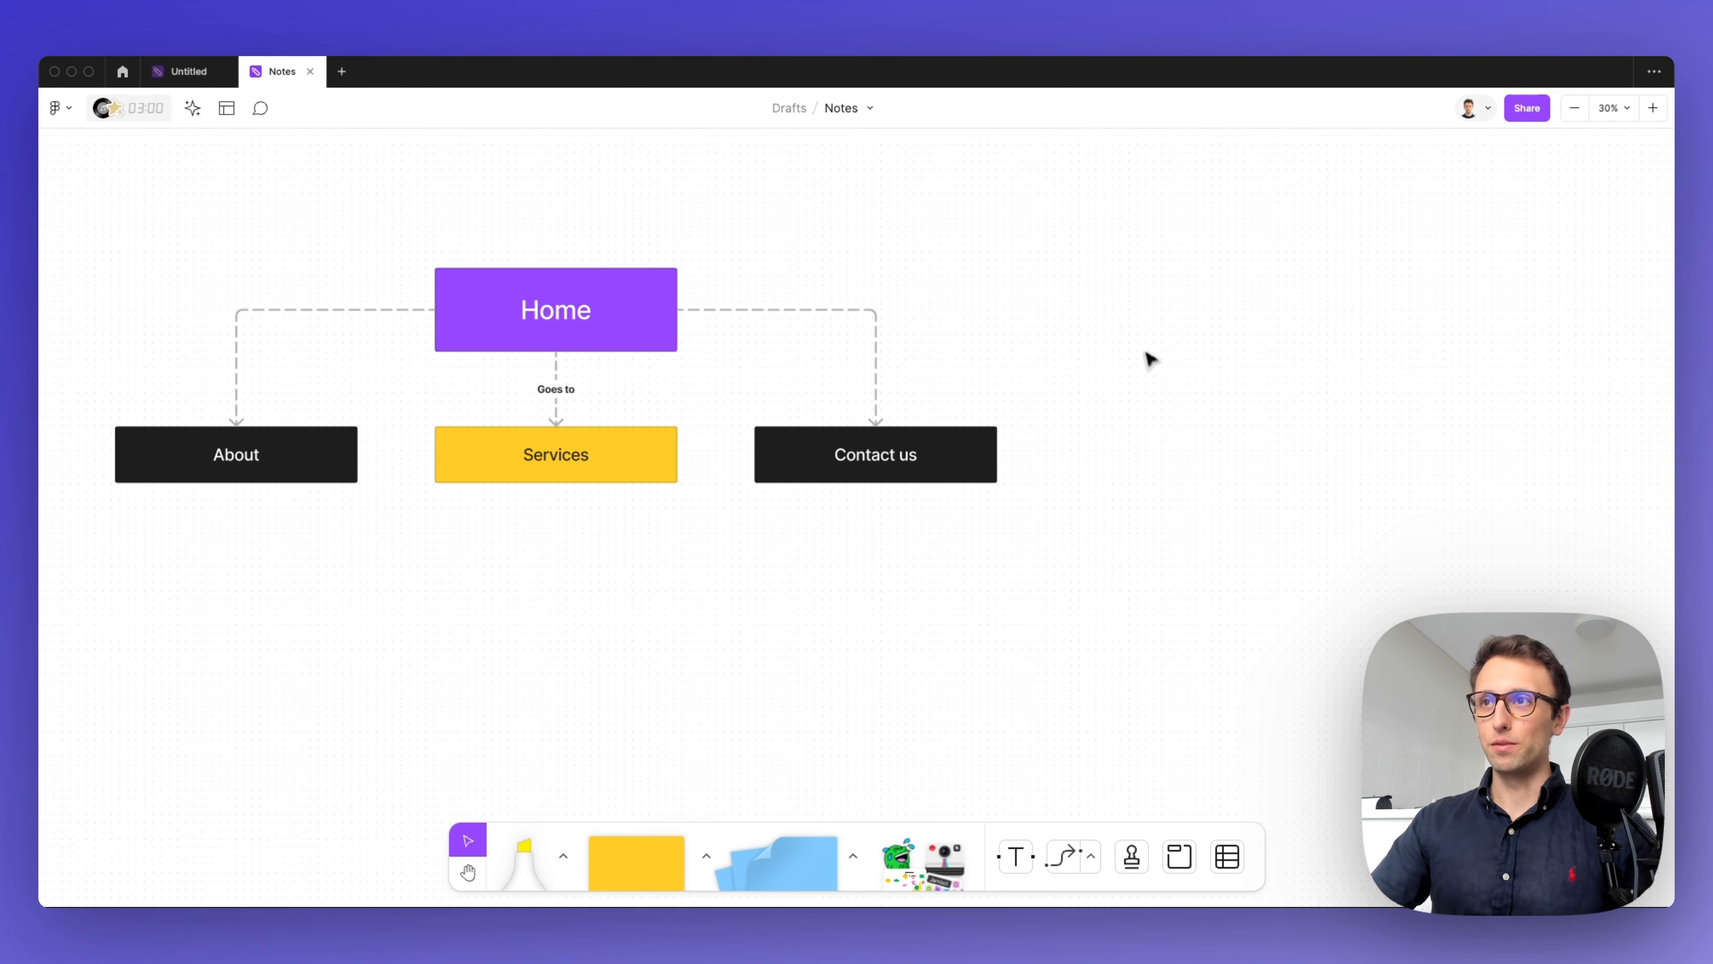
drag(796, 850, 1151, 411)
key(shift+2)
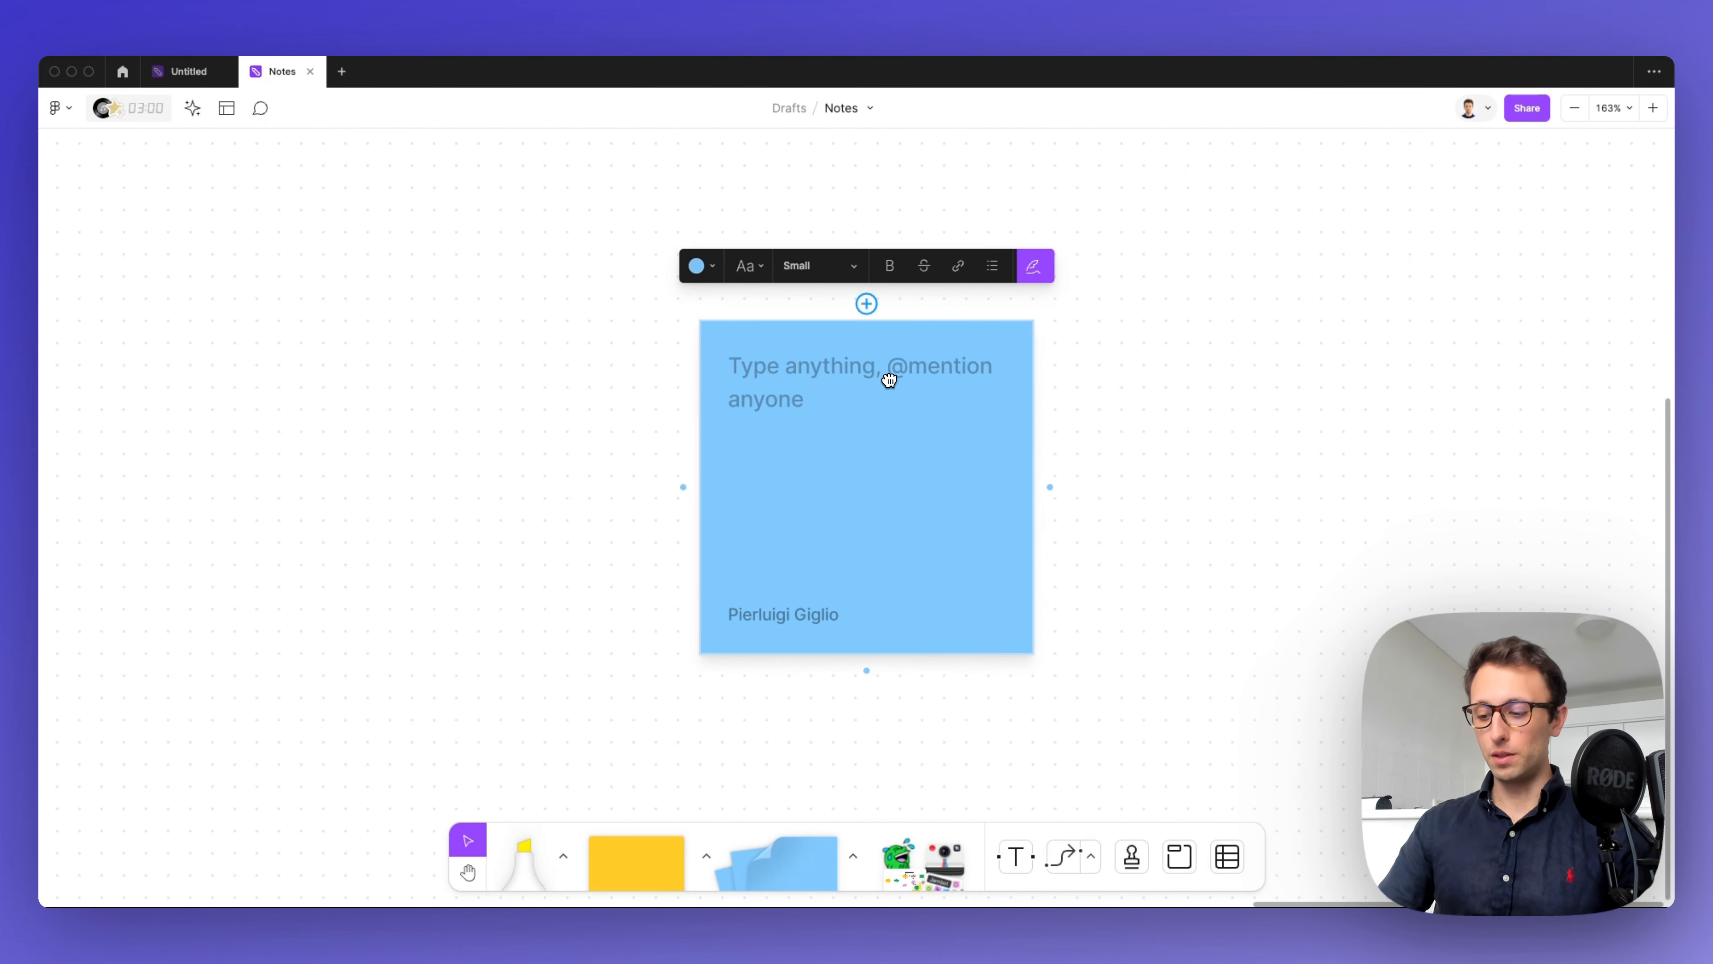
Step: Fill the blue sticky note with a bulleted list reading List 1, List 2 and List 3
text(-)
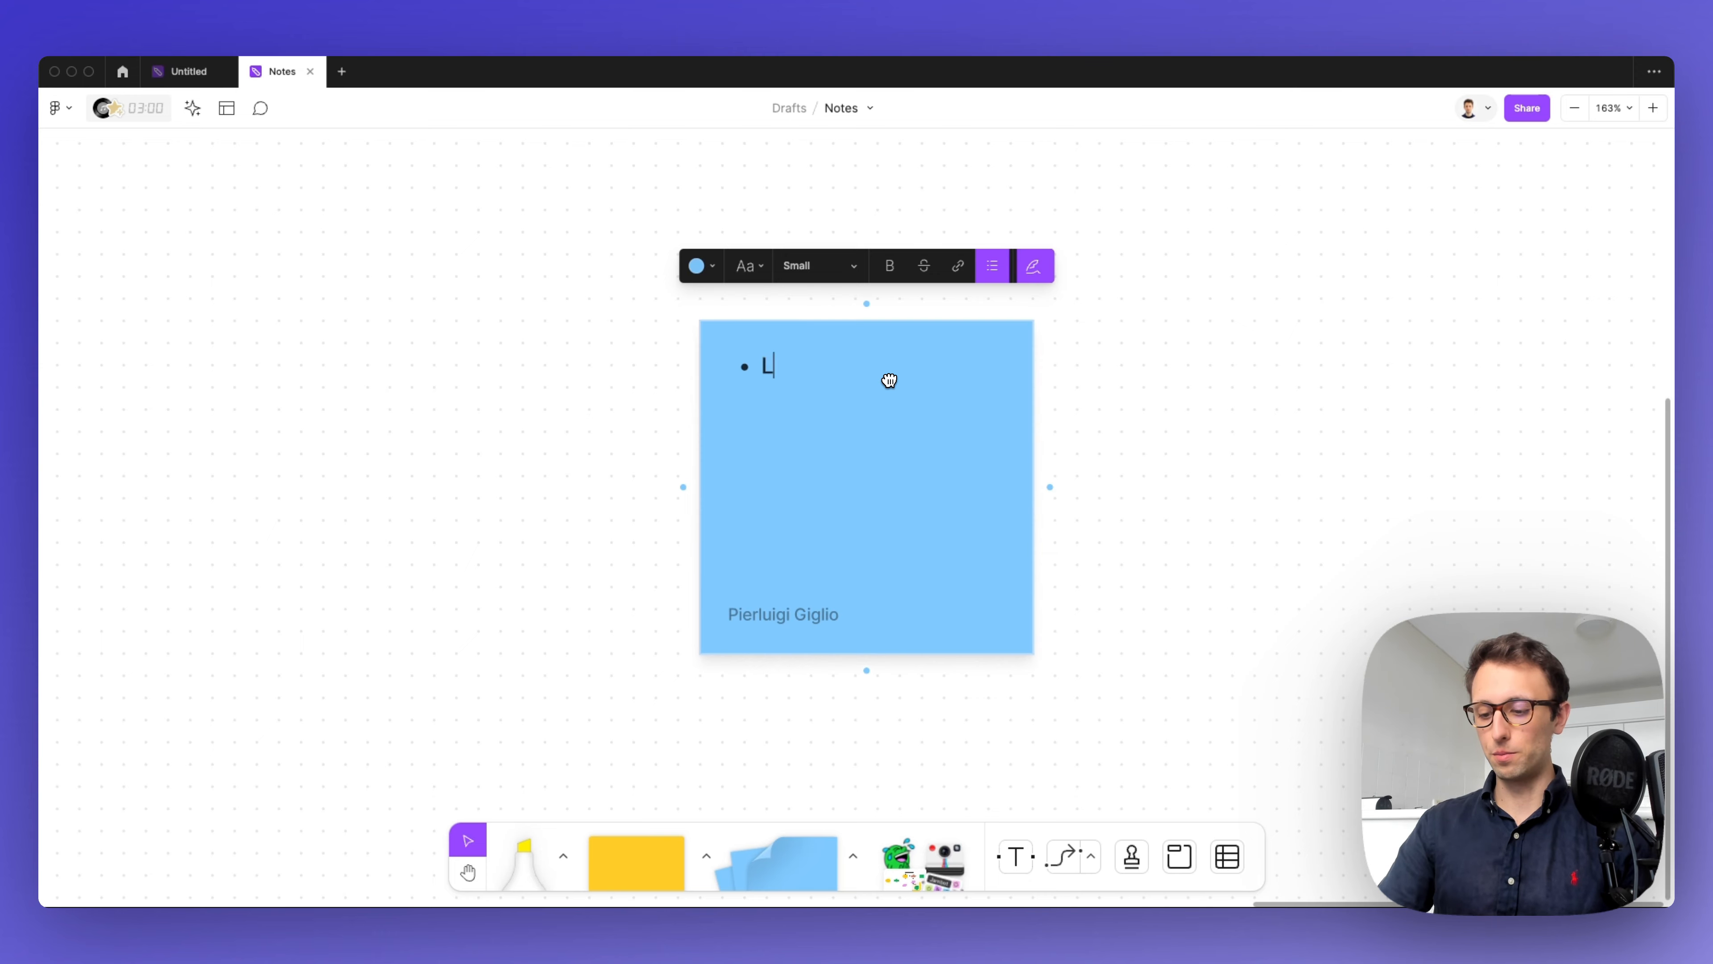
key(super+a)
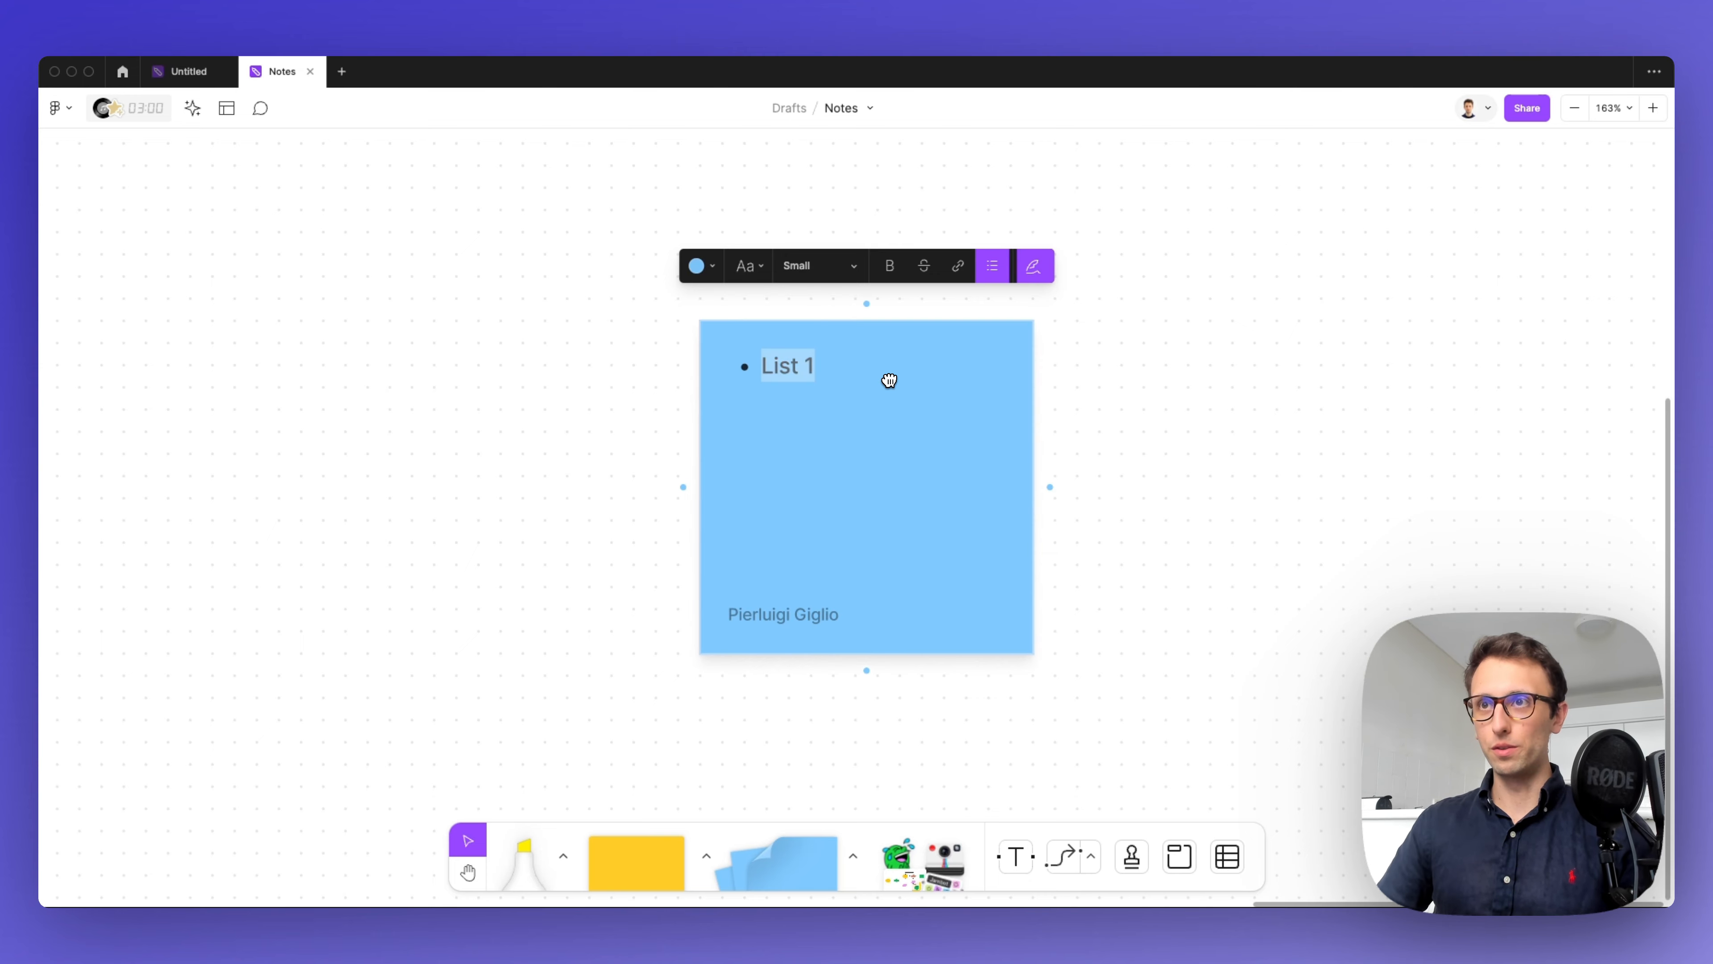
key(super+c)
key(Right)
key(Return)
key(super+v)
key(Return)
key(super+v)
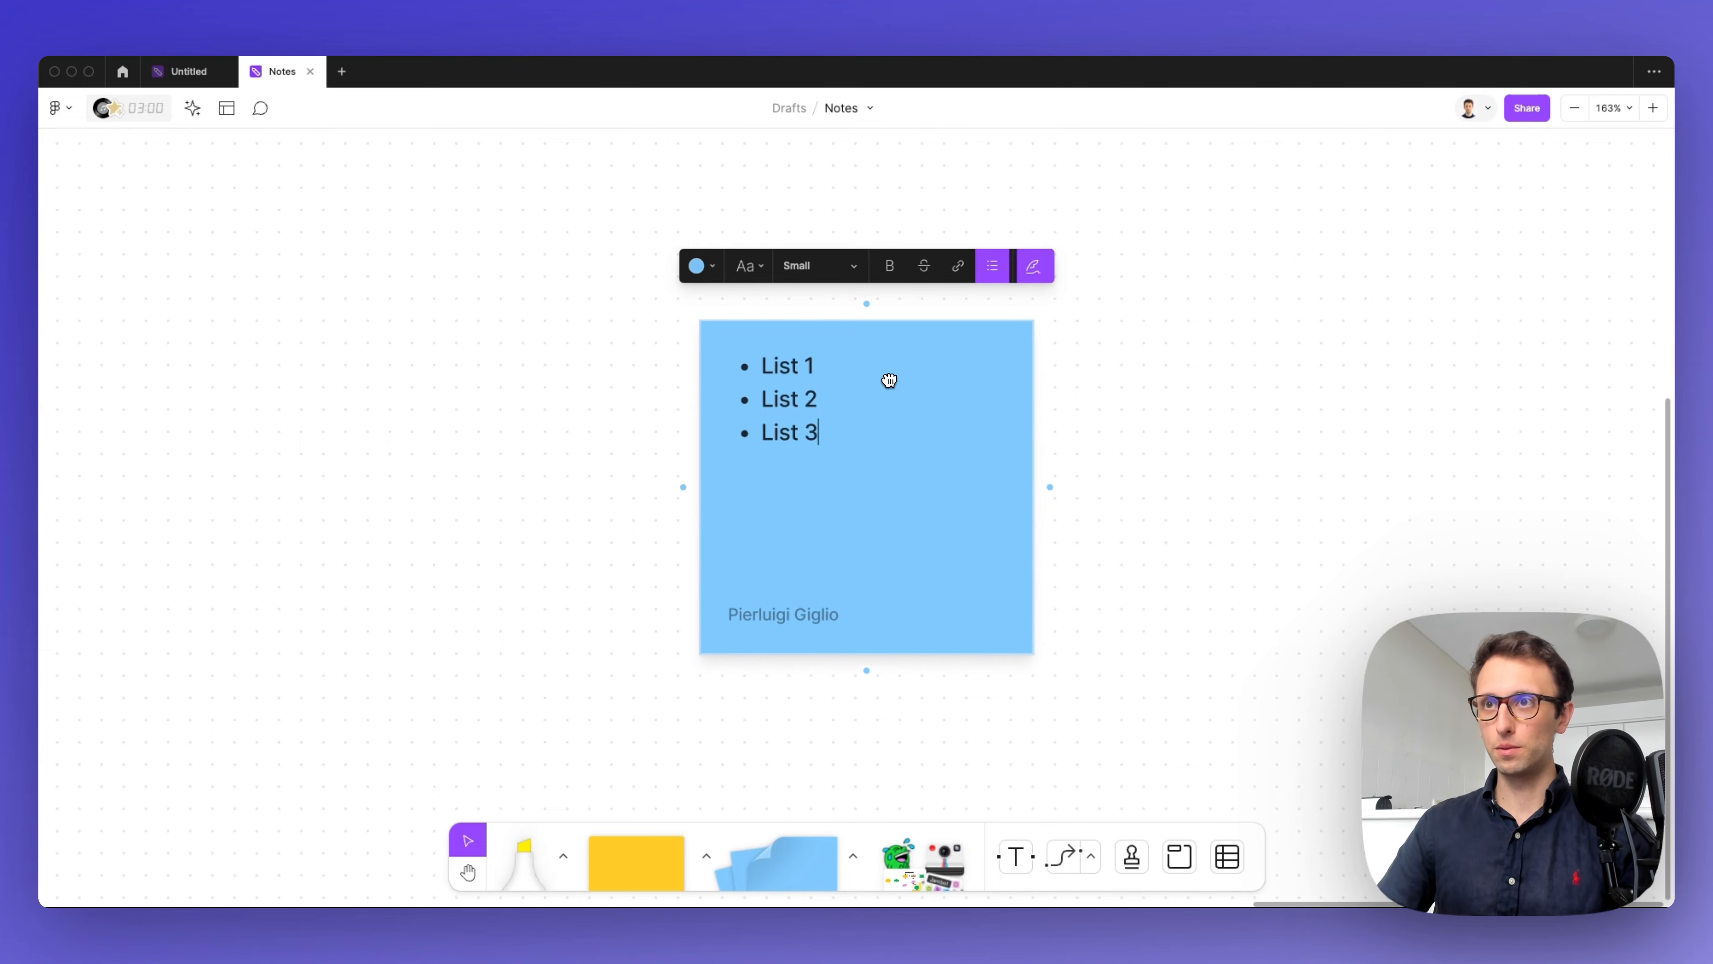
key(Escape)
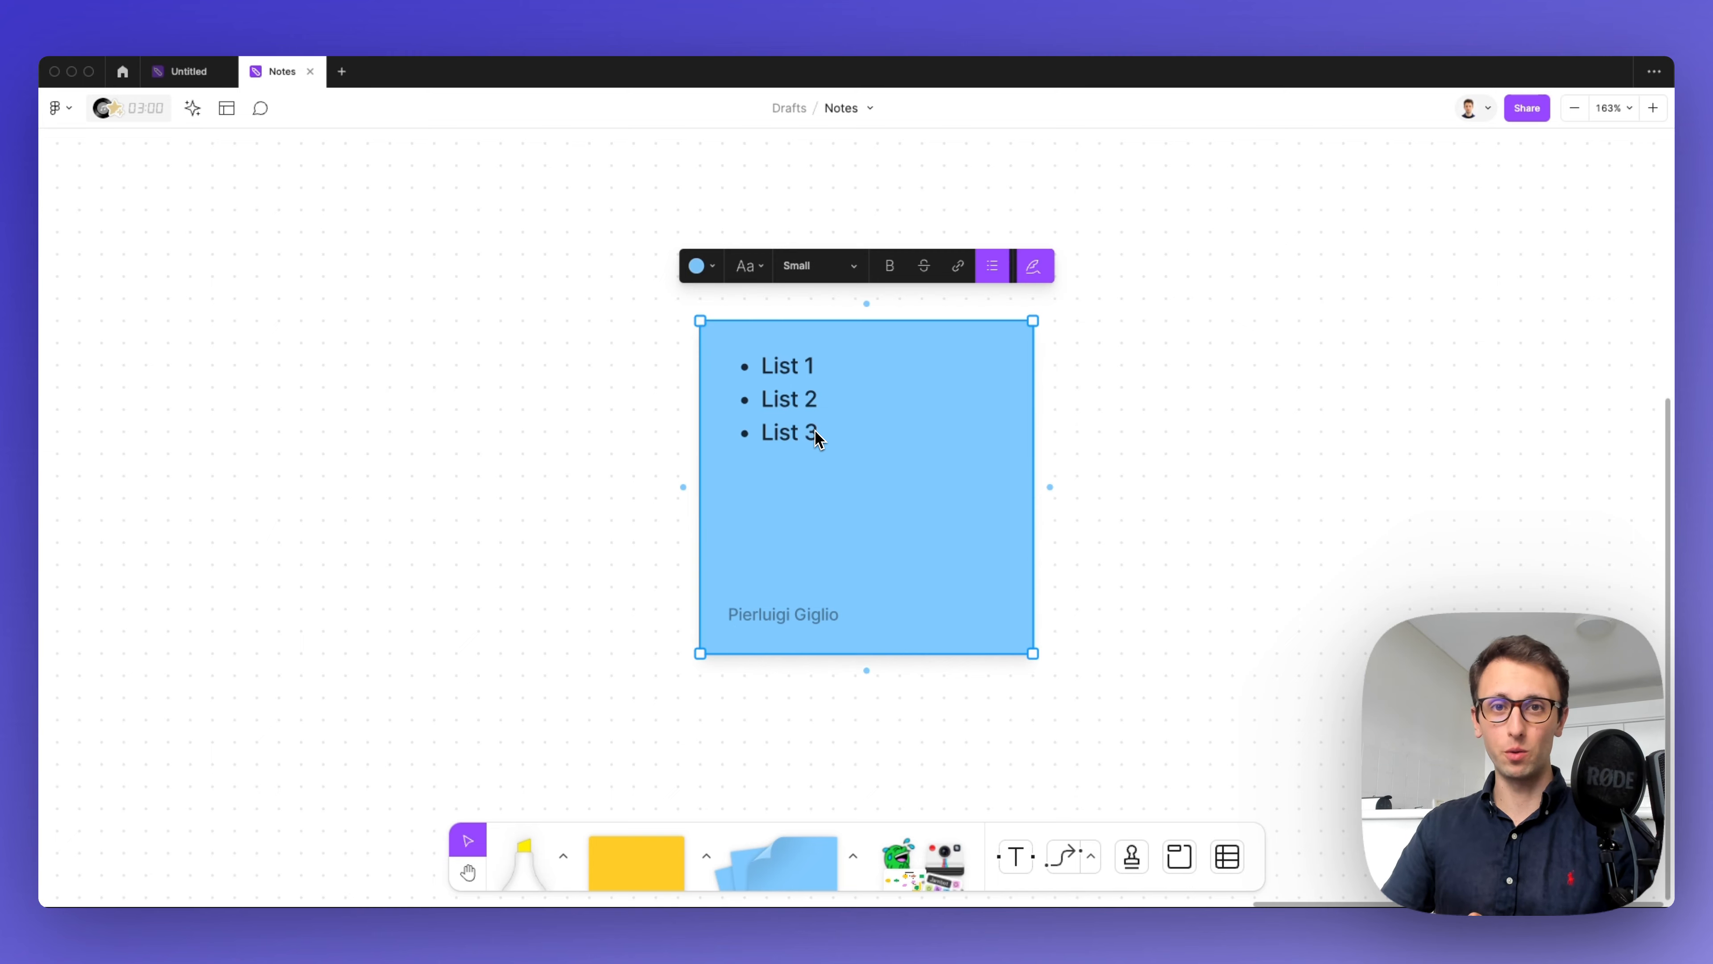
Step: Duplicate the blue sticky note to its right and colour the copy green
scroll(816, 439, right, 5)
drag(1073, 430, 1139, 431)
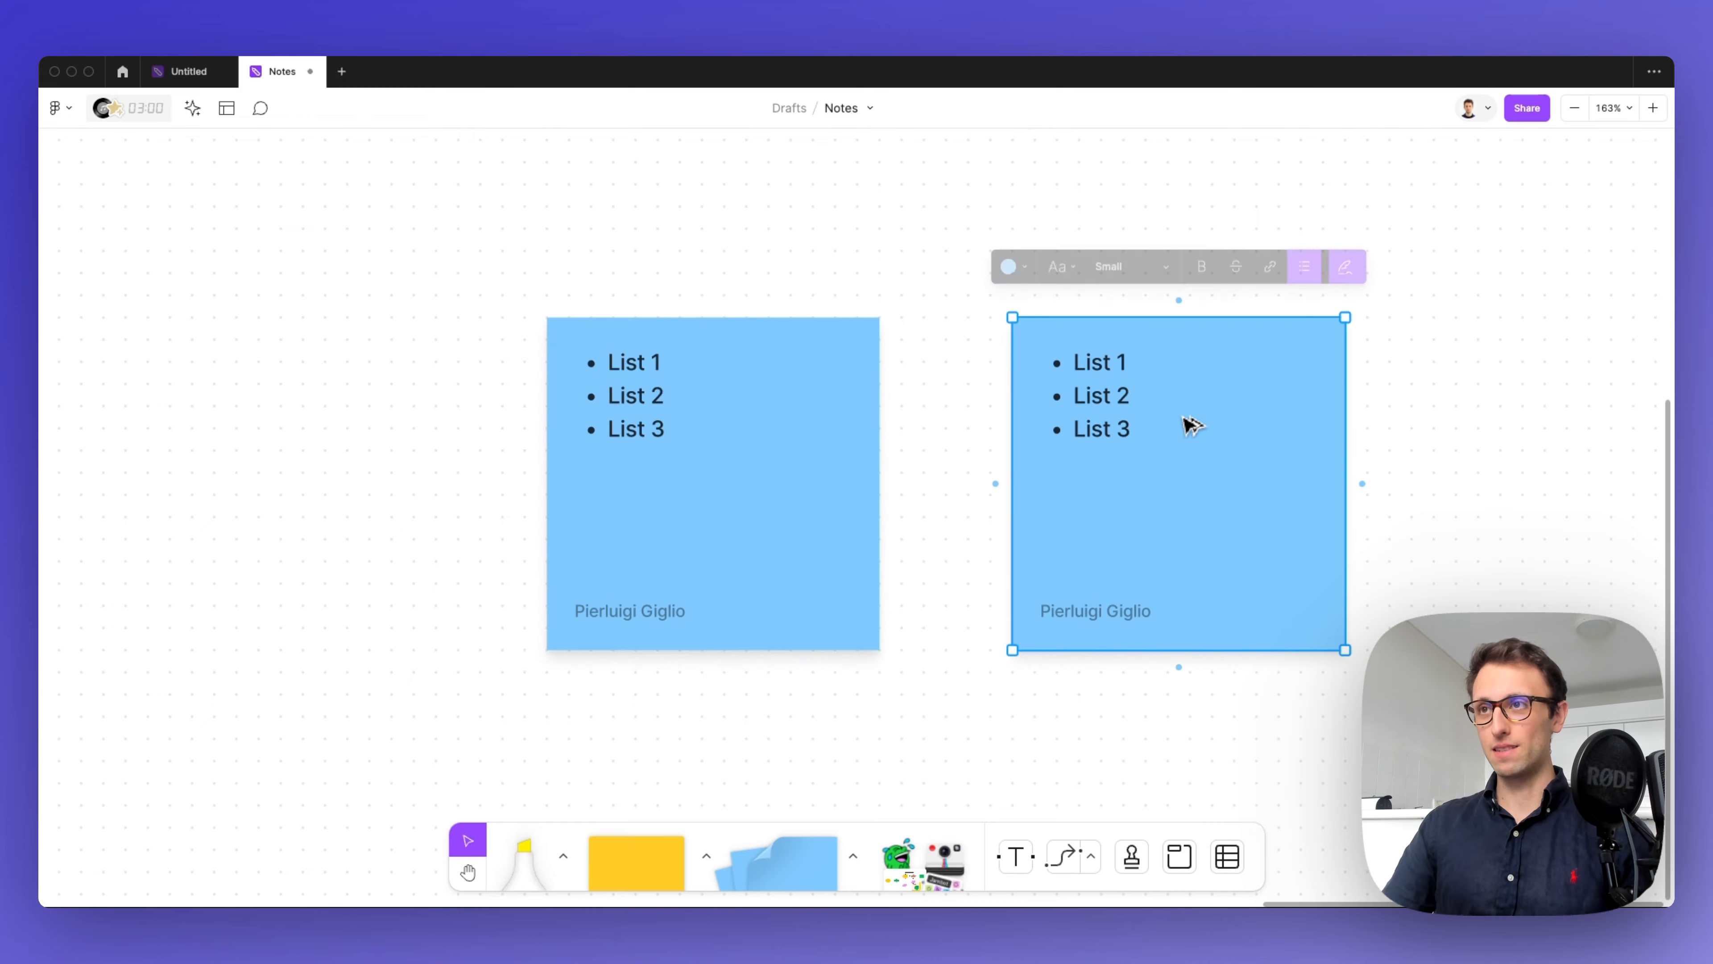
click(1030, 271)
click(1009, 224)
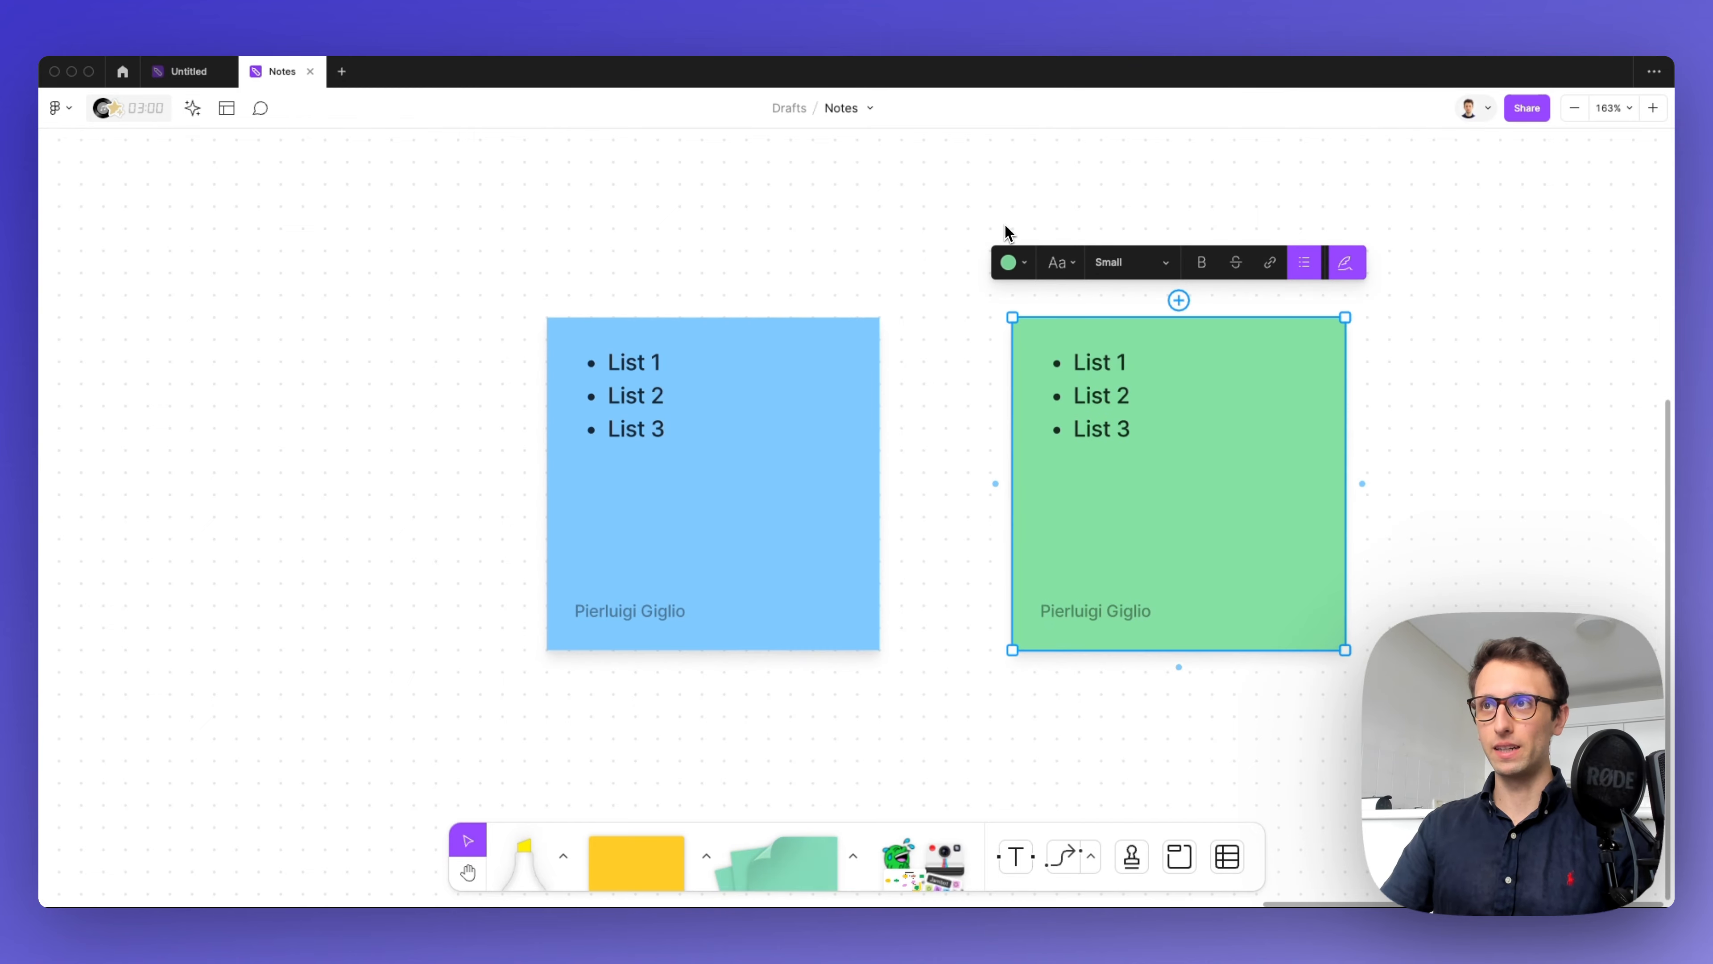
Step: Duplicate the green sticky note to its right and colour the copy yellow
scroll(1109, 344, down, 5)
drag(1078, 424, 1290, 431)
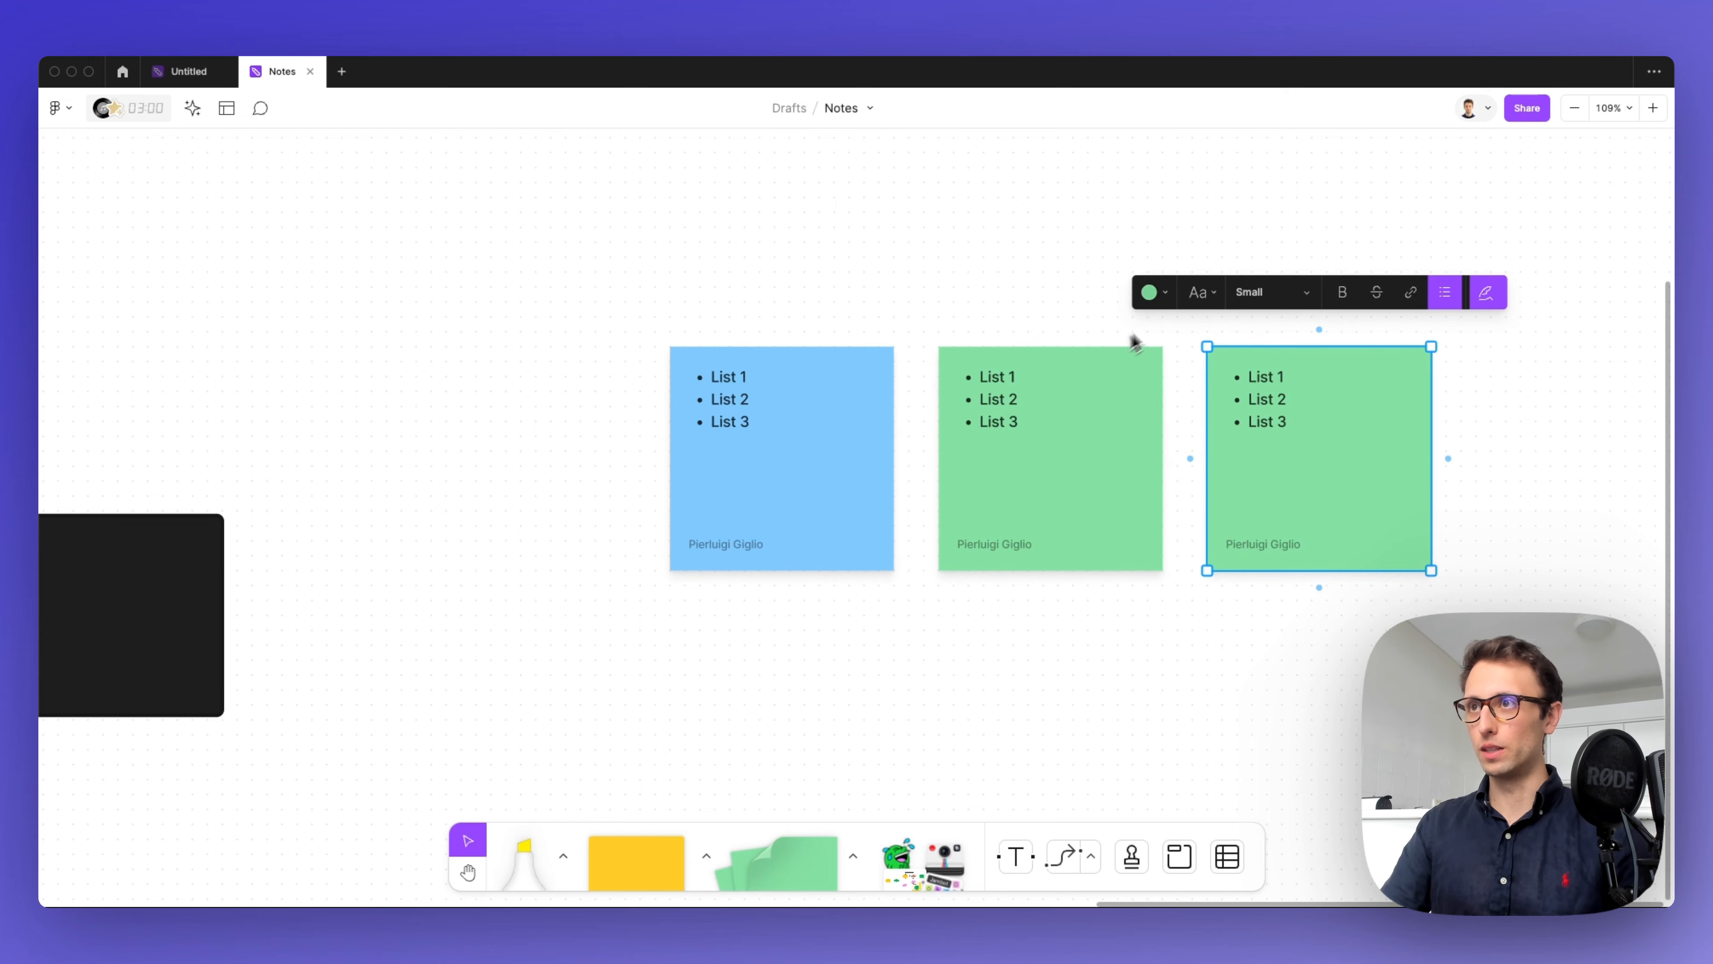
click(1159, 298)
click(1125, 251)
click(979, 303)
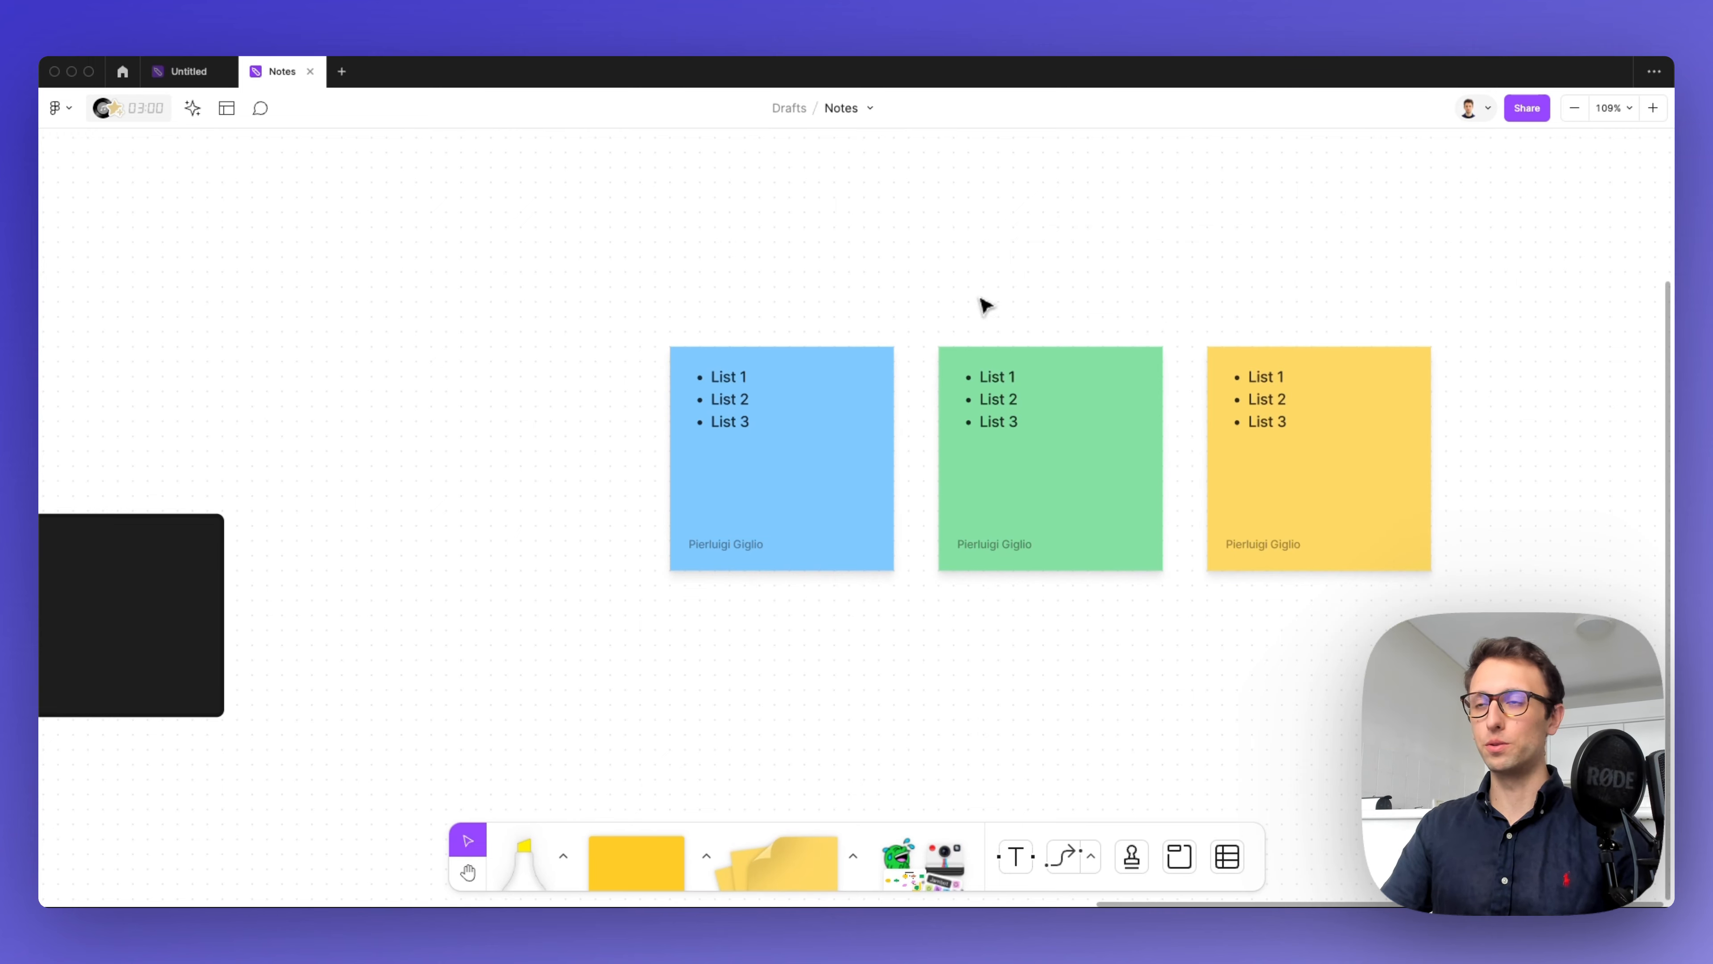
scroll(982, 307, right, 5)
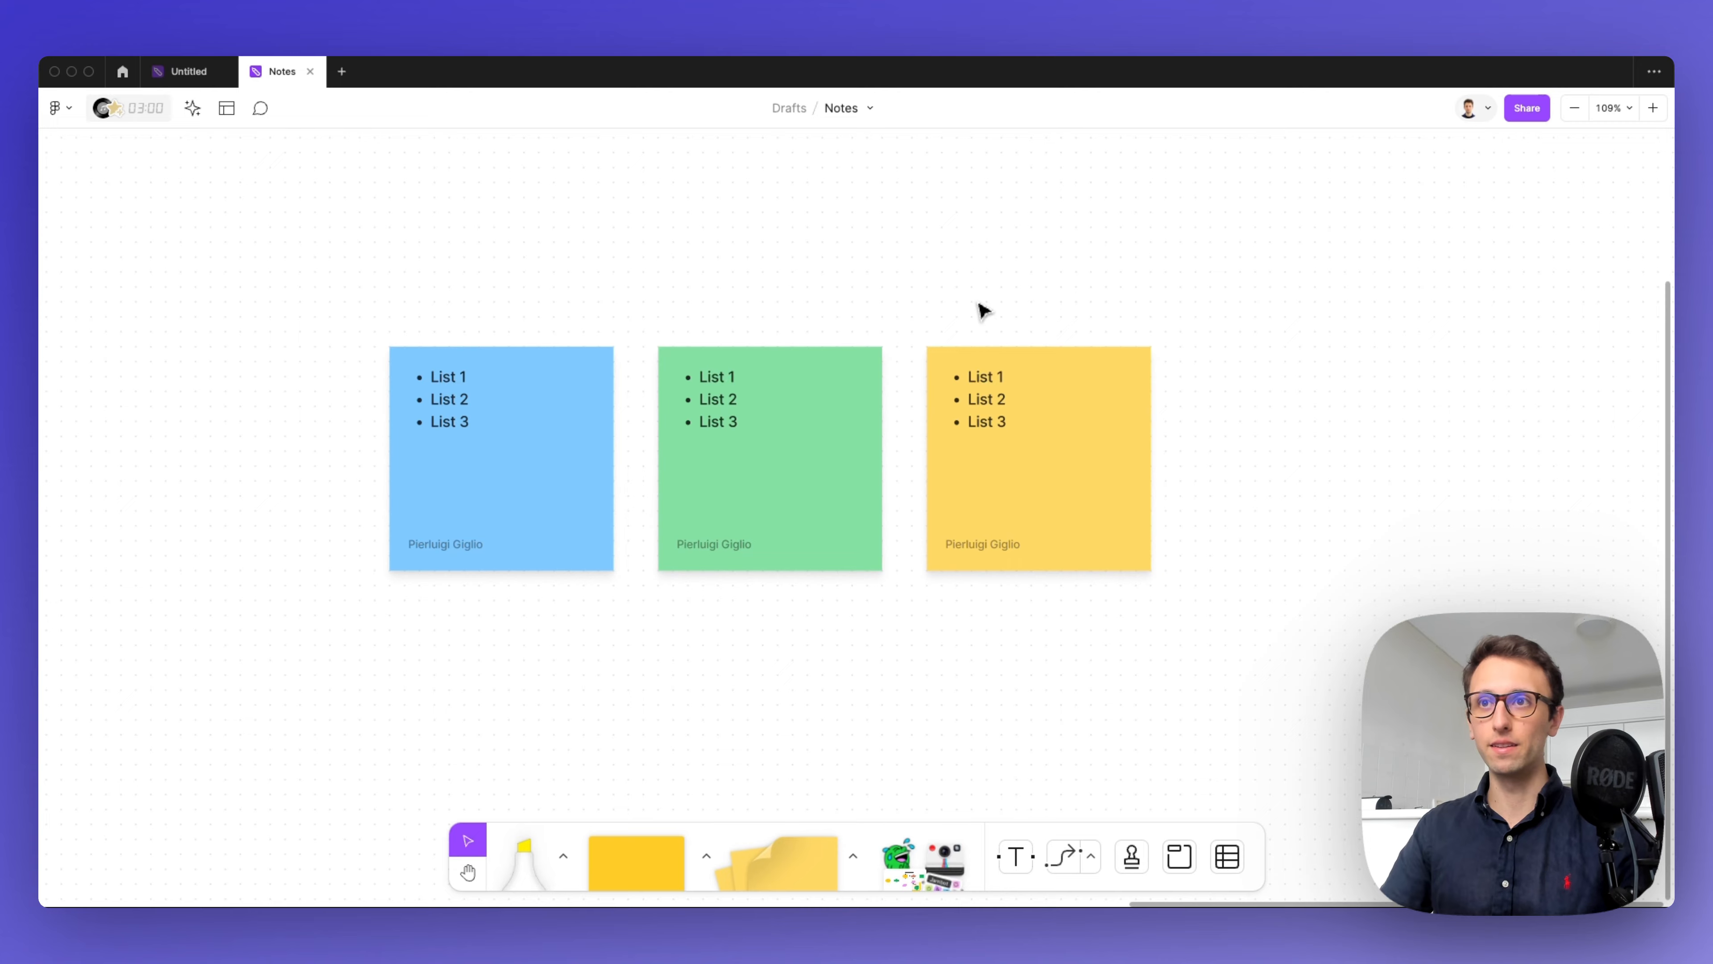
scroll(845, 277, up, 5)
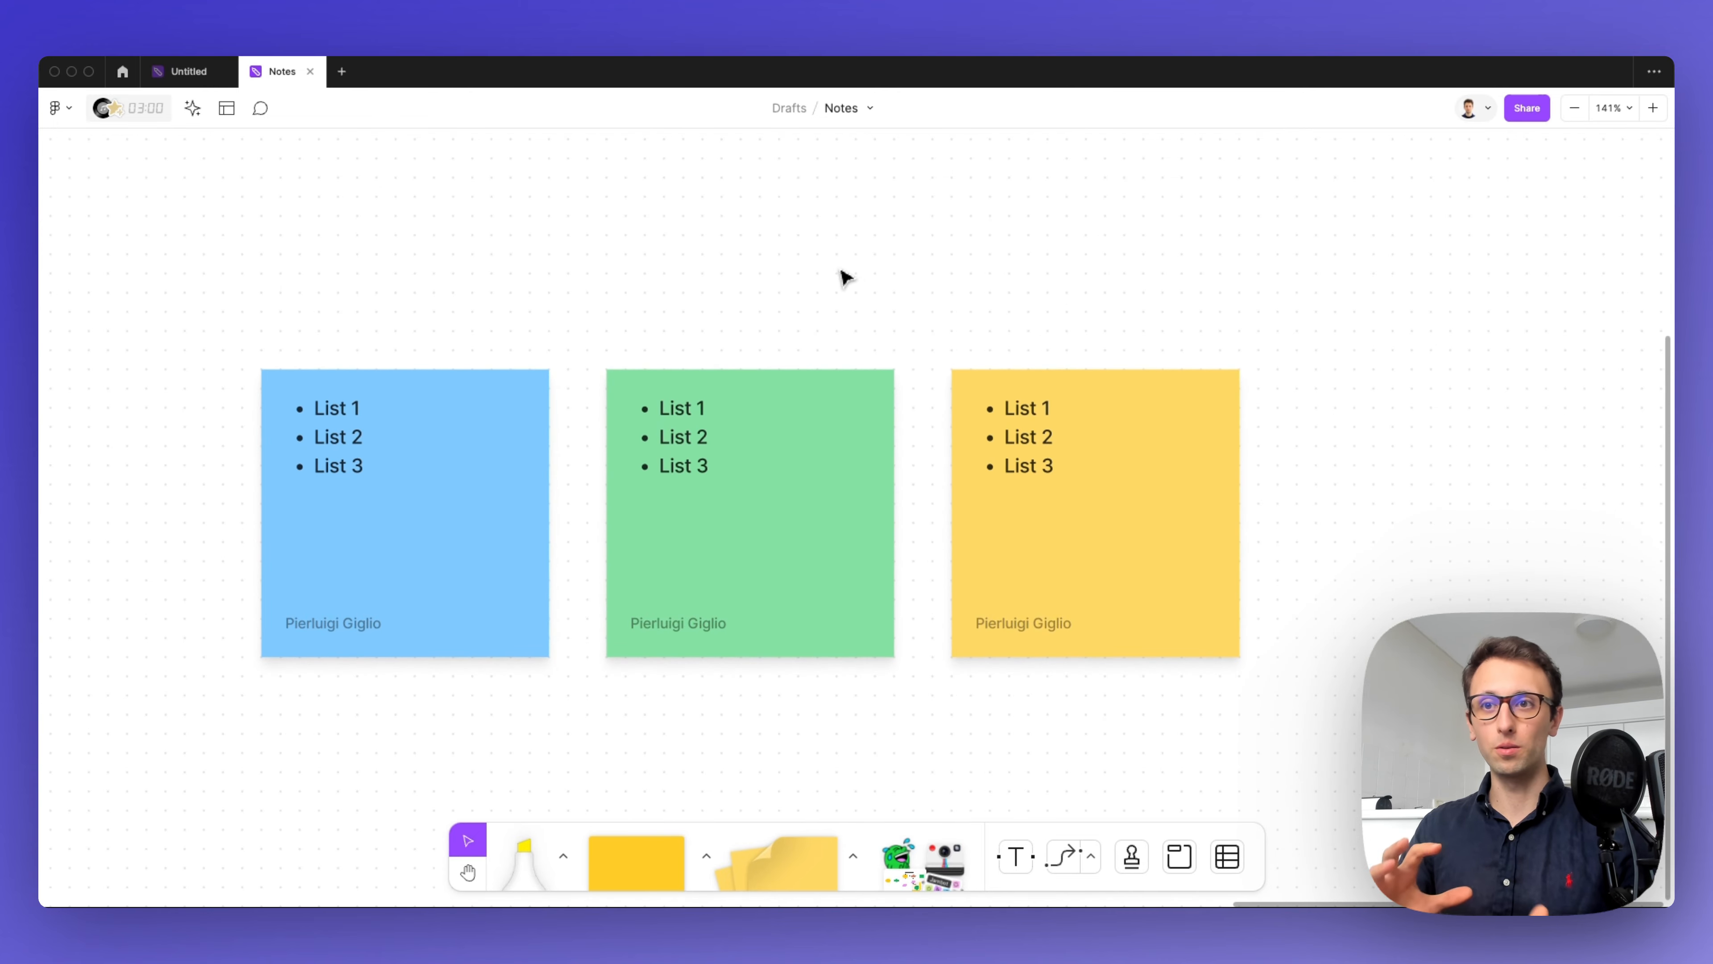
scroll(845, 276, down, 3)
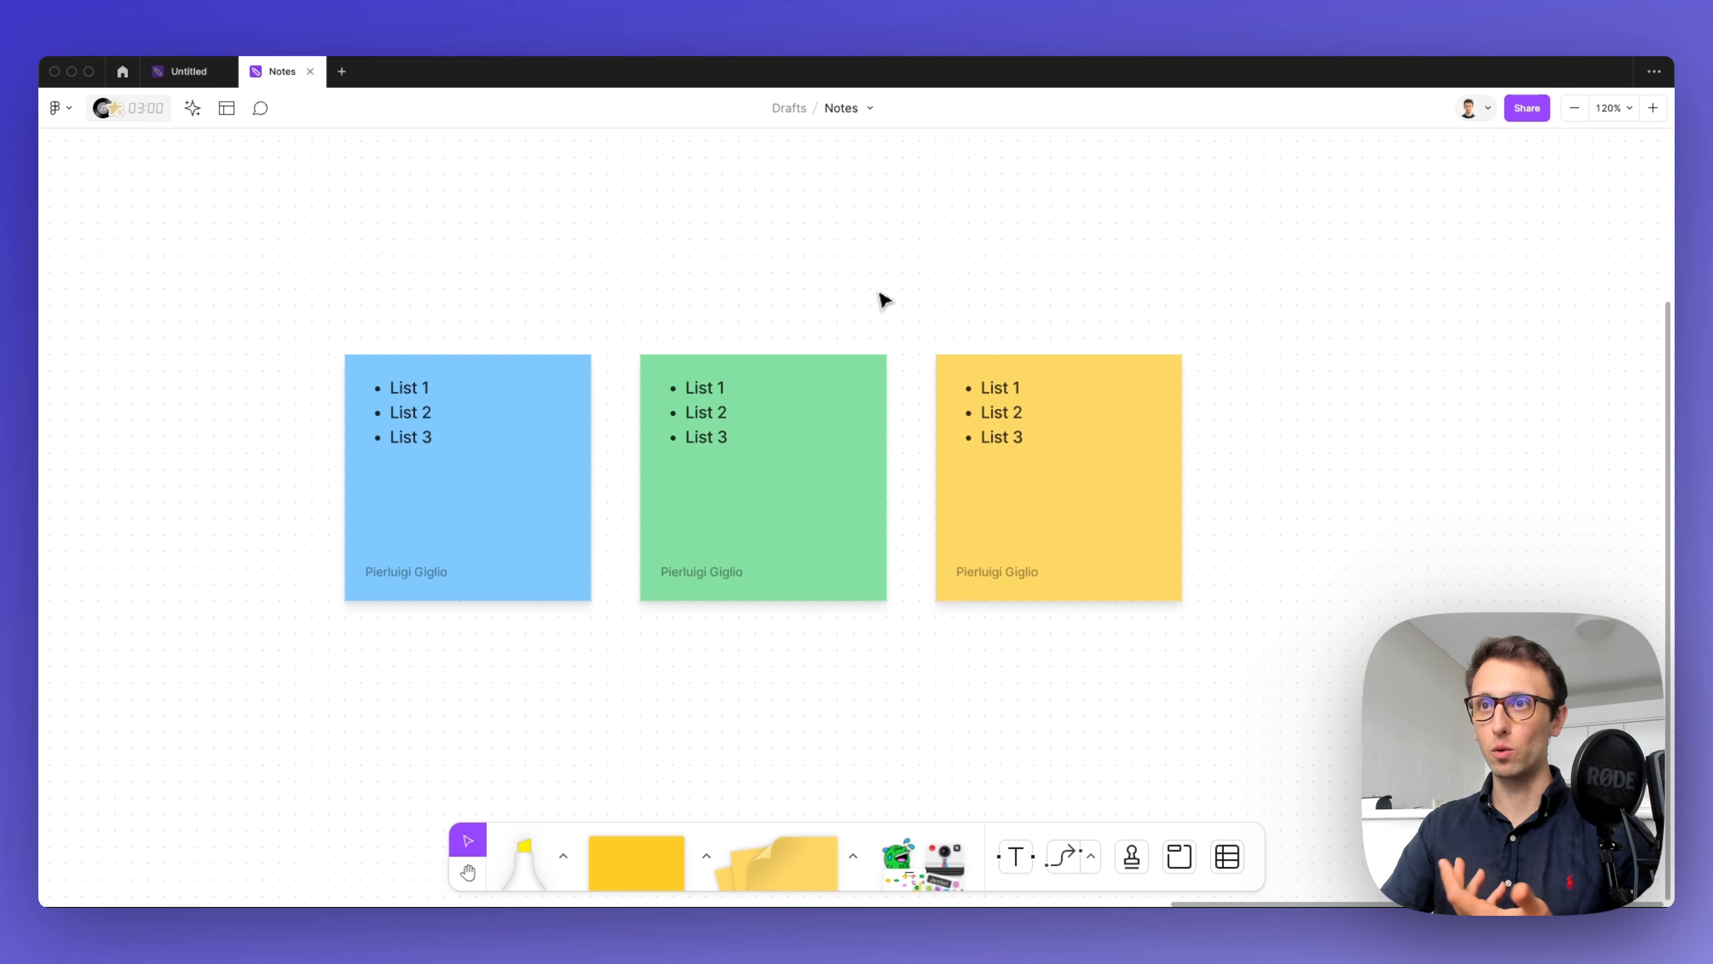
scroll(883, 300, left, 2)
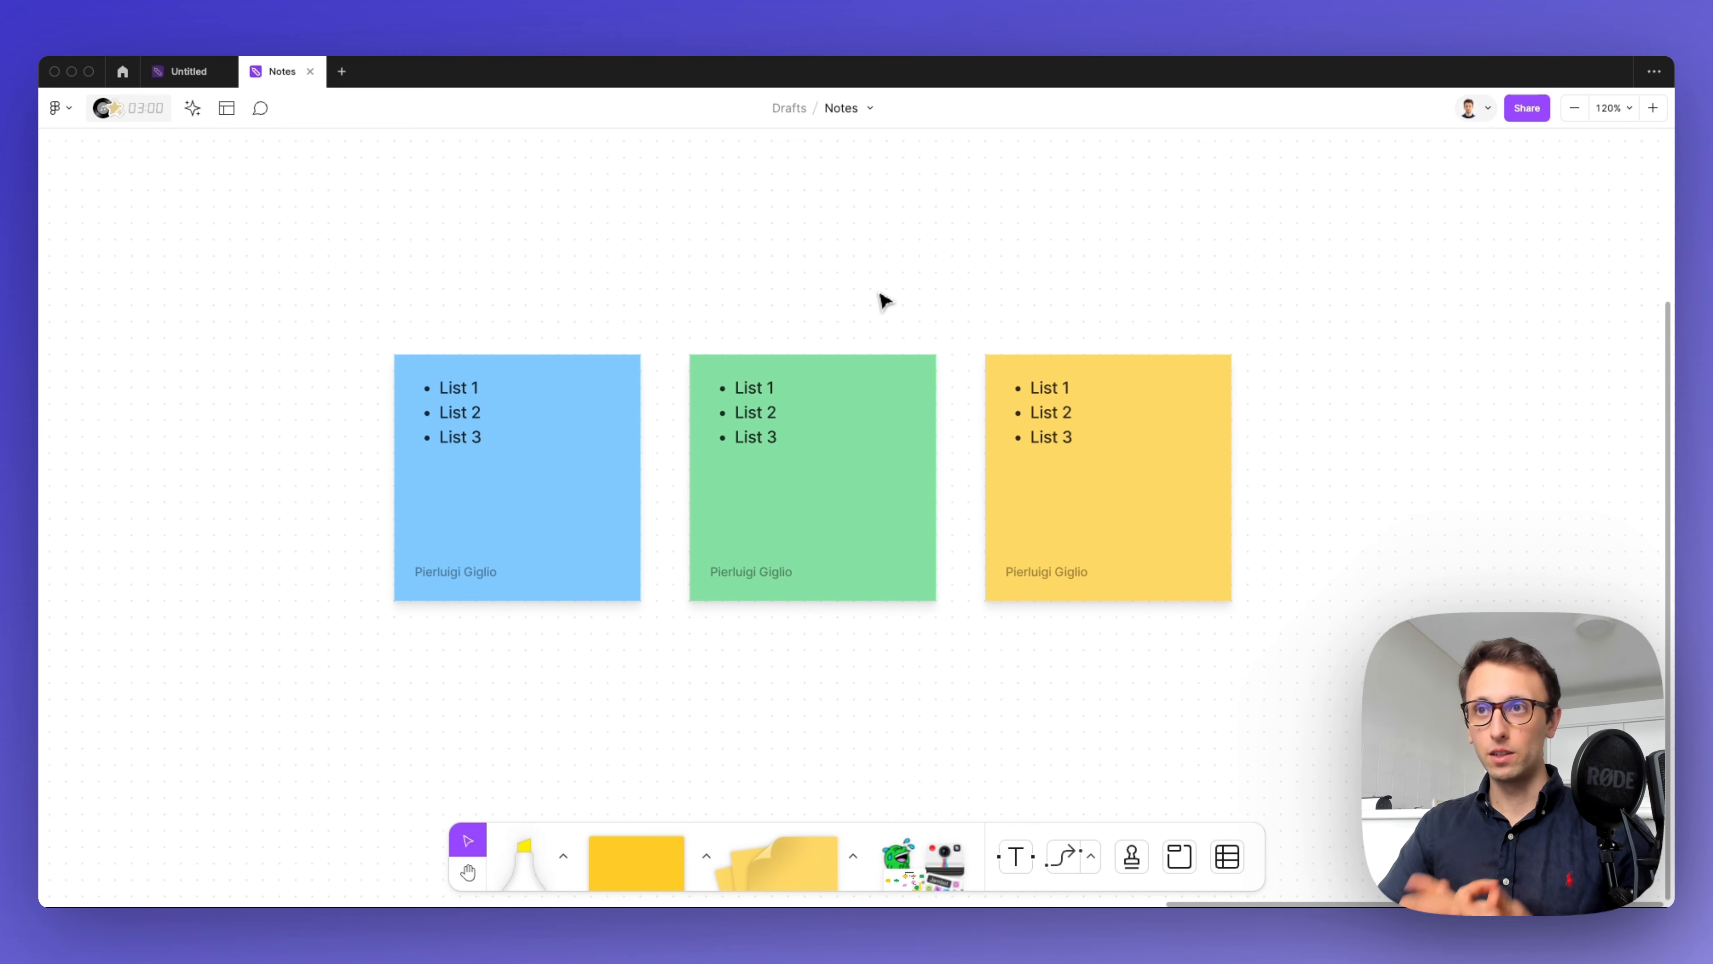
scroll(883, 300, down, 1)
scroll(883, 301, right, 2)
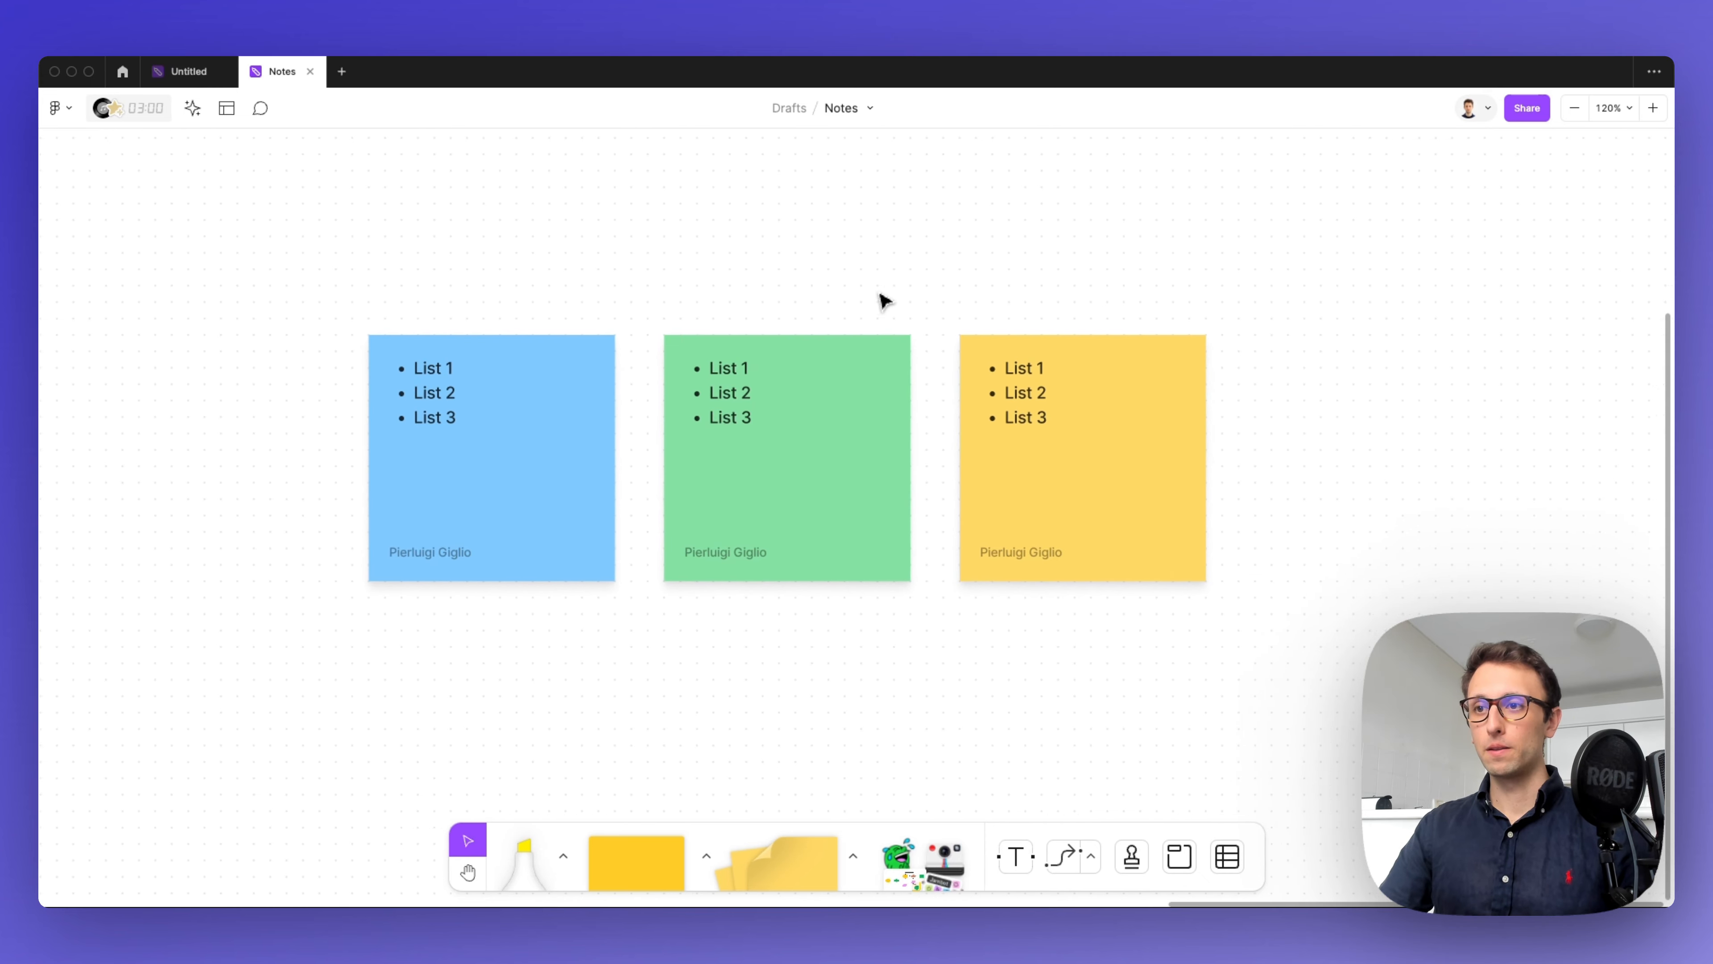
scroll(884, 303, up, 1)
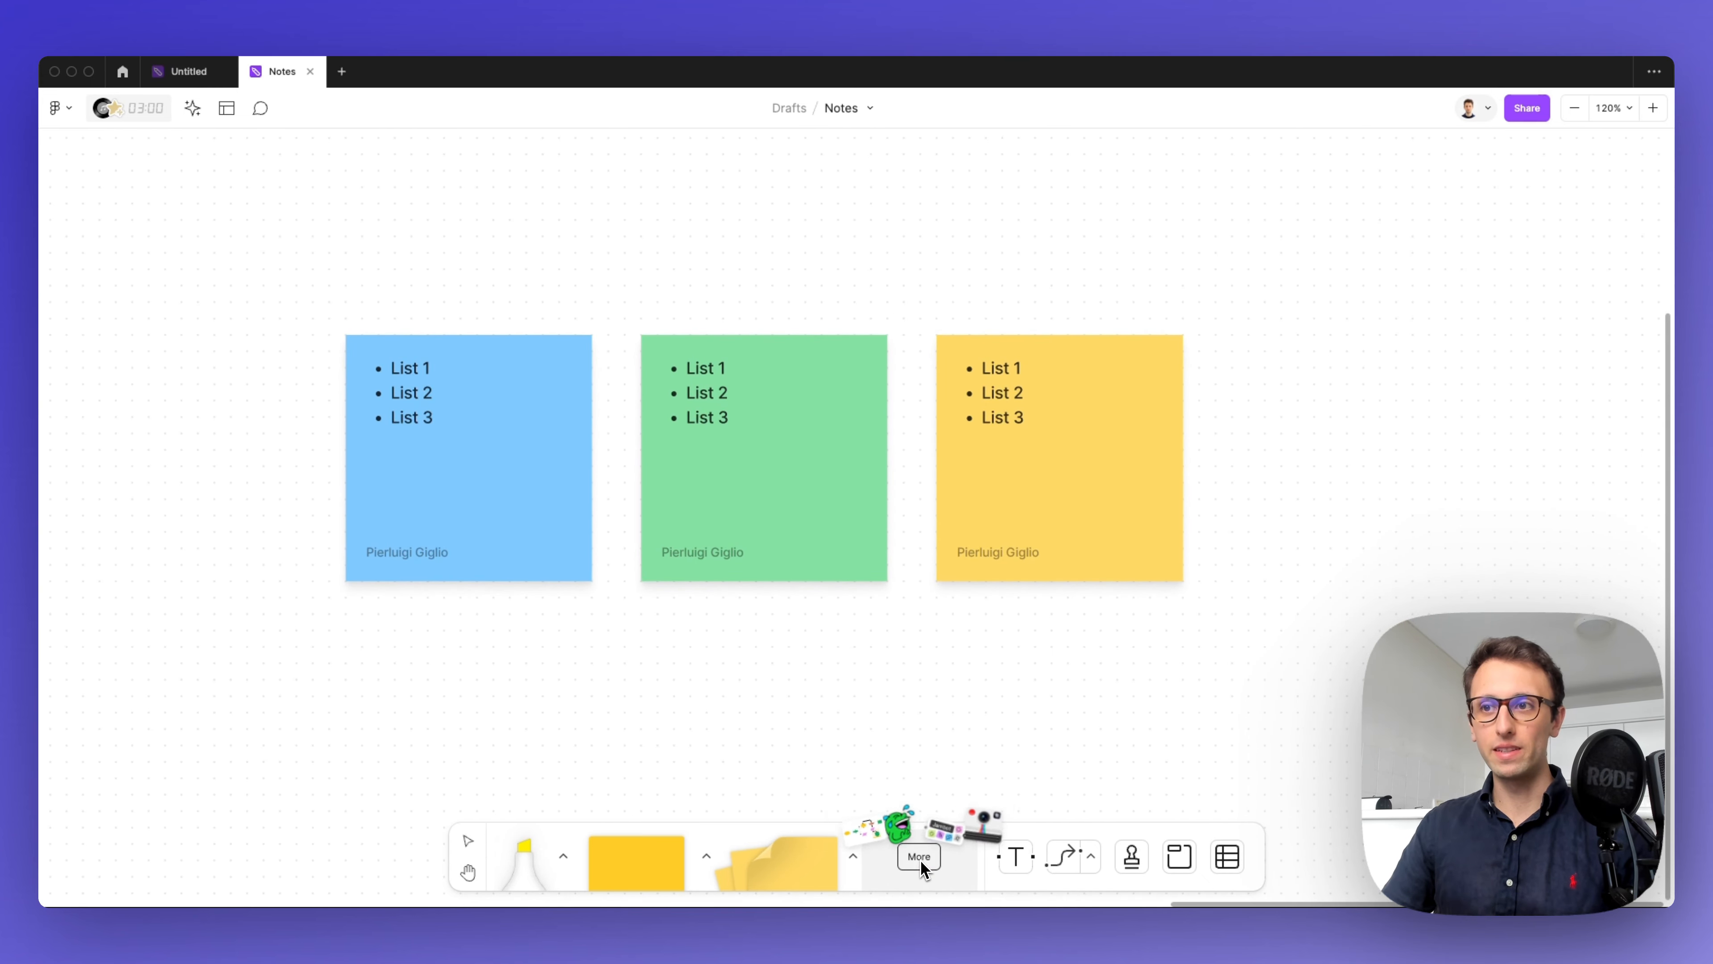
Step: Add the recommended Daily sync template to the board, in the empty space to the right of the three sticky notes
click(919, 857)
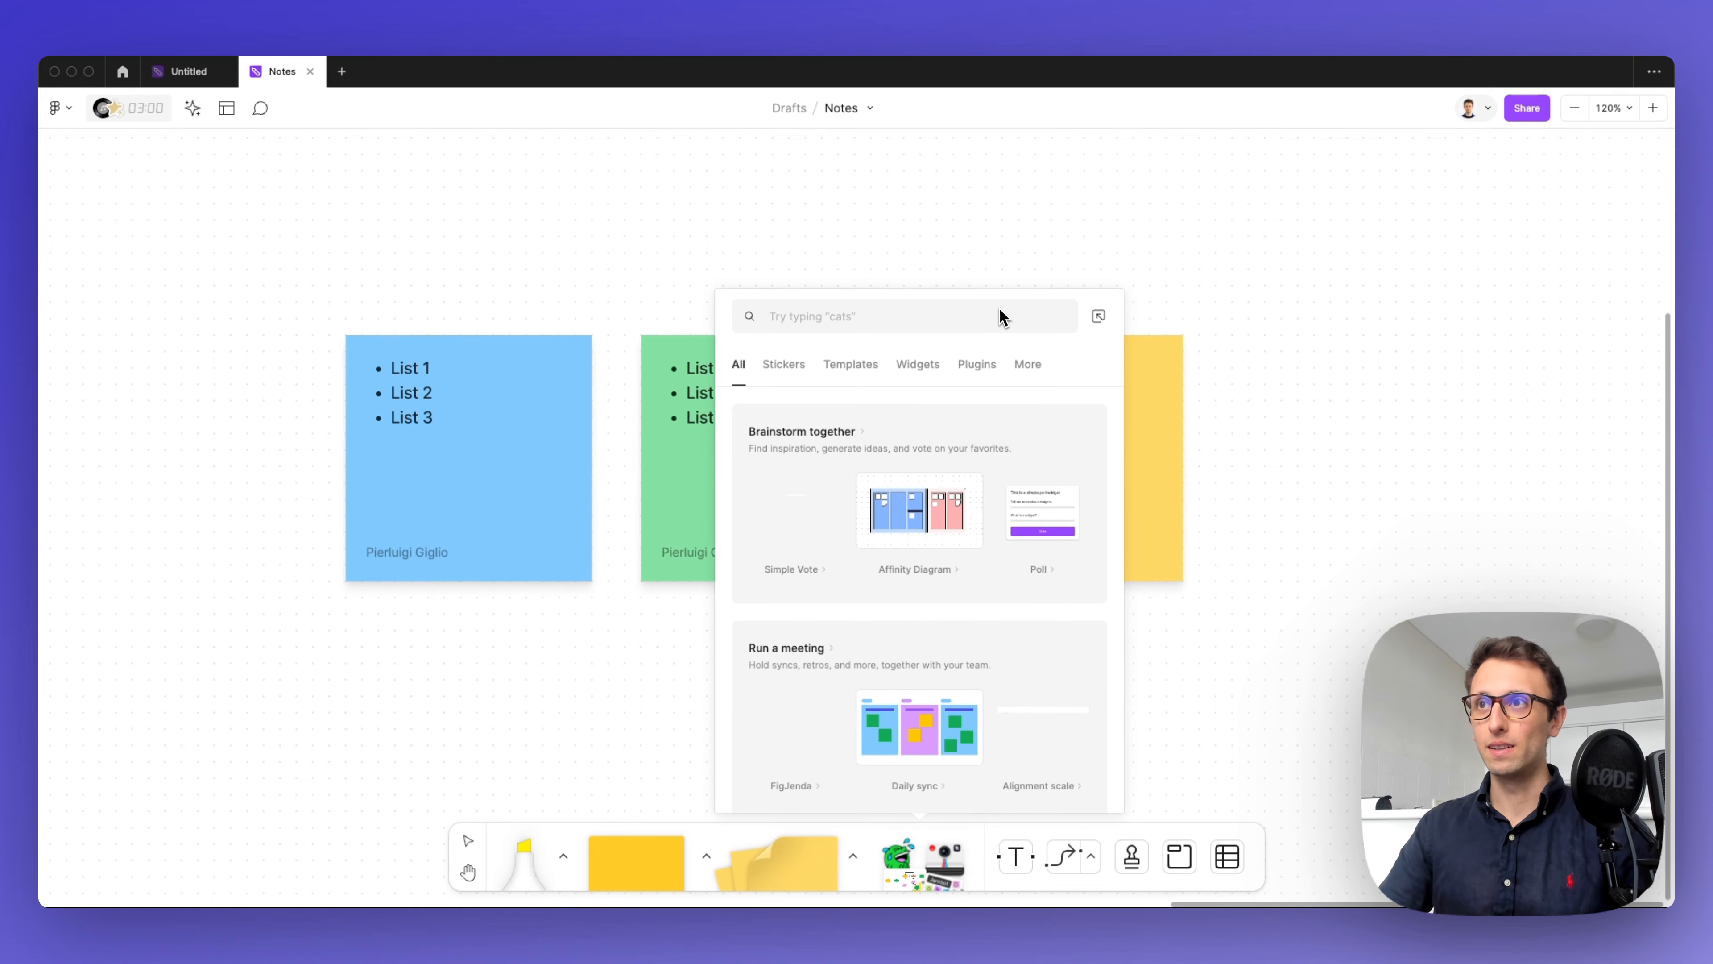
scroll(1206, 286, left, 4)
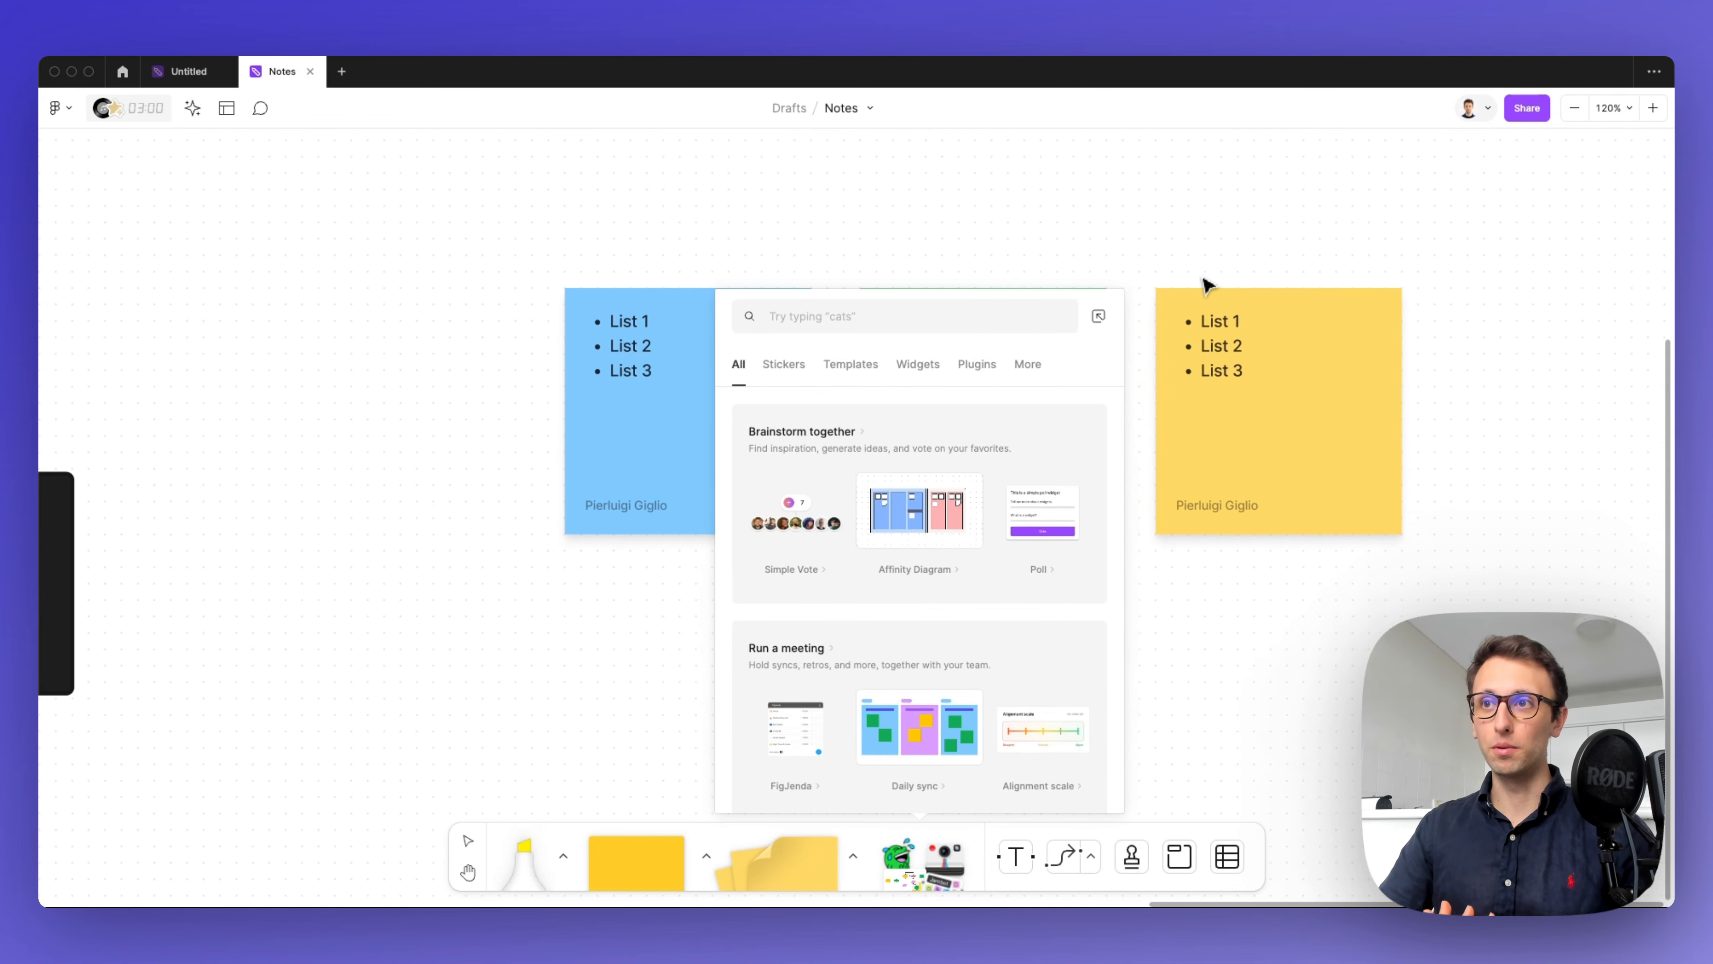
scroll(1206, 286, down, 1)
scroll(1206, 286, down, 3)
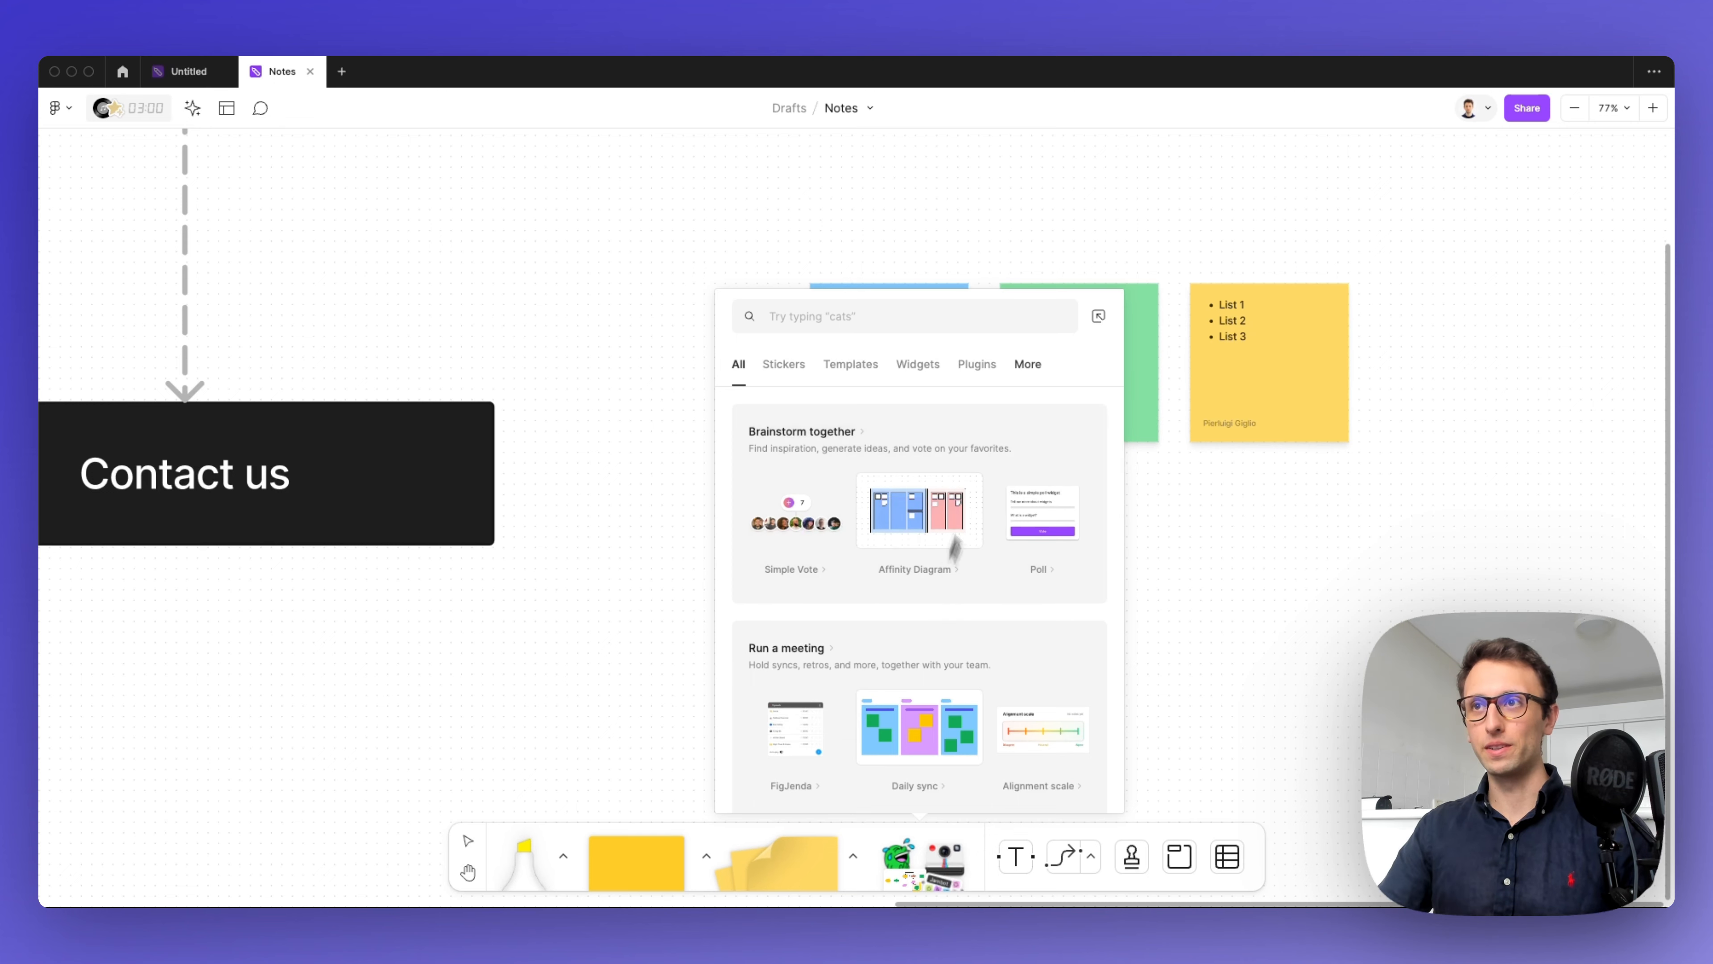
click(866, 370)
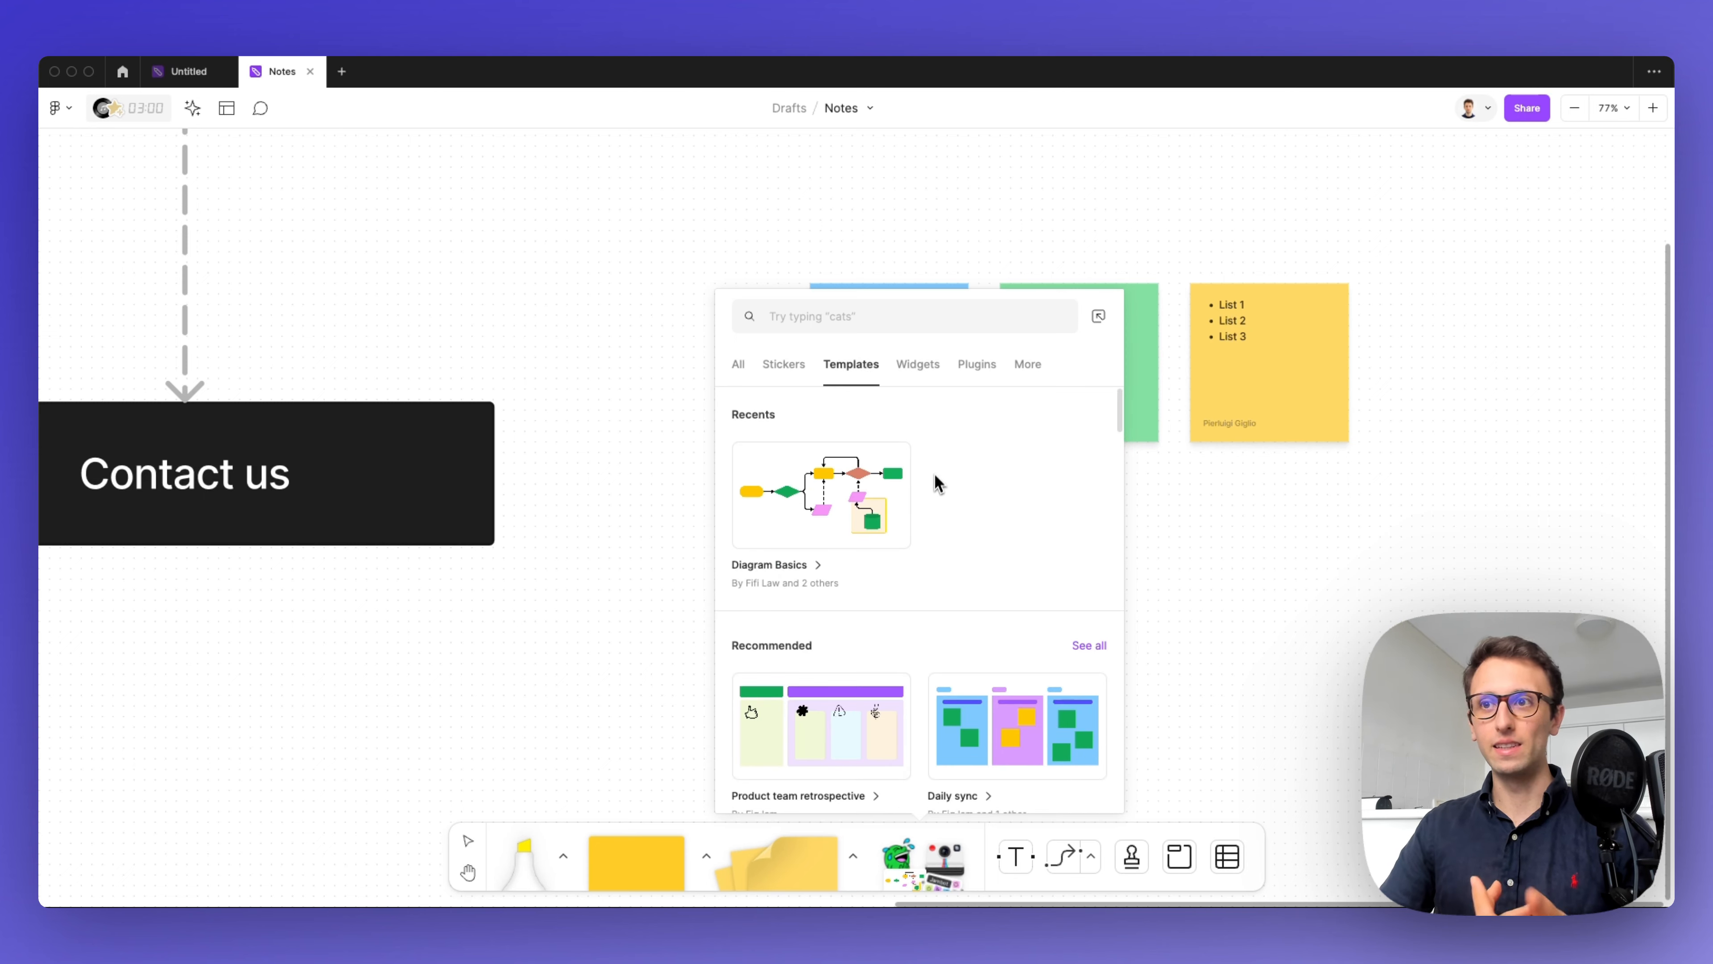
scroll(935, 483, down, 2)
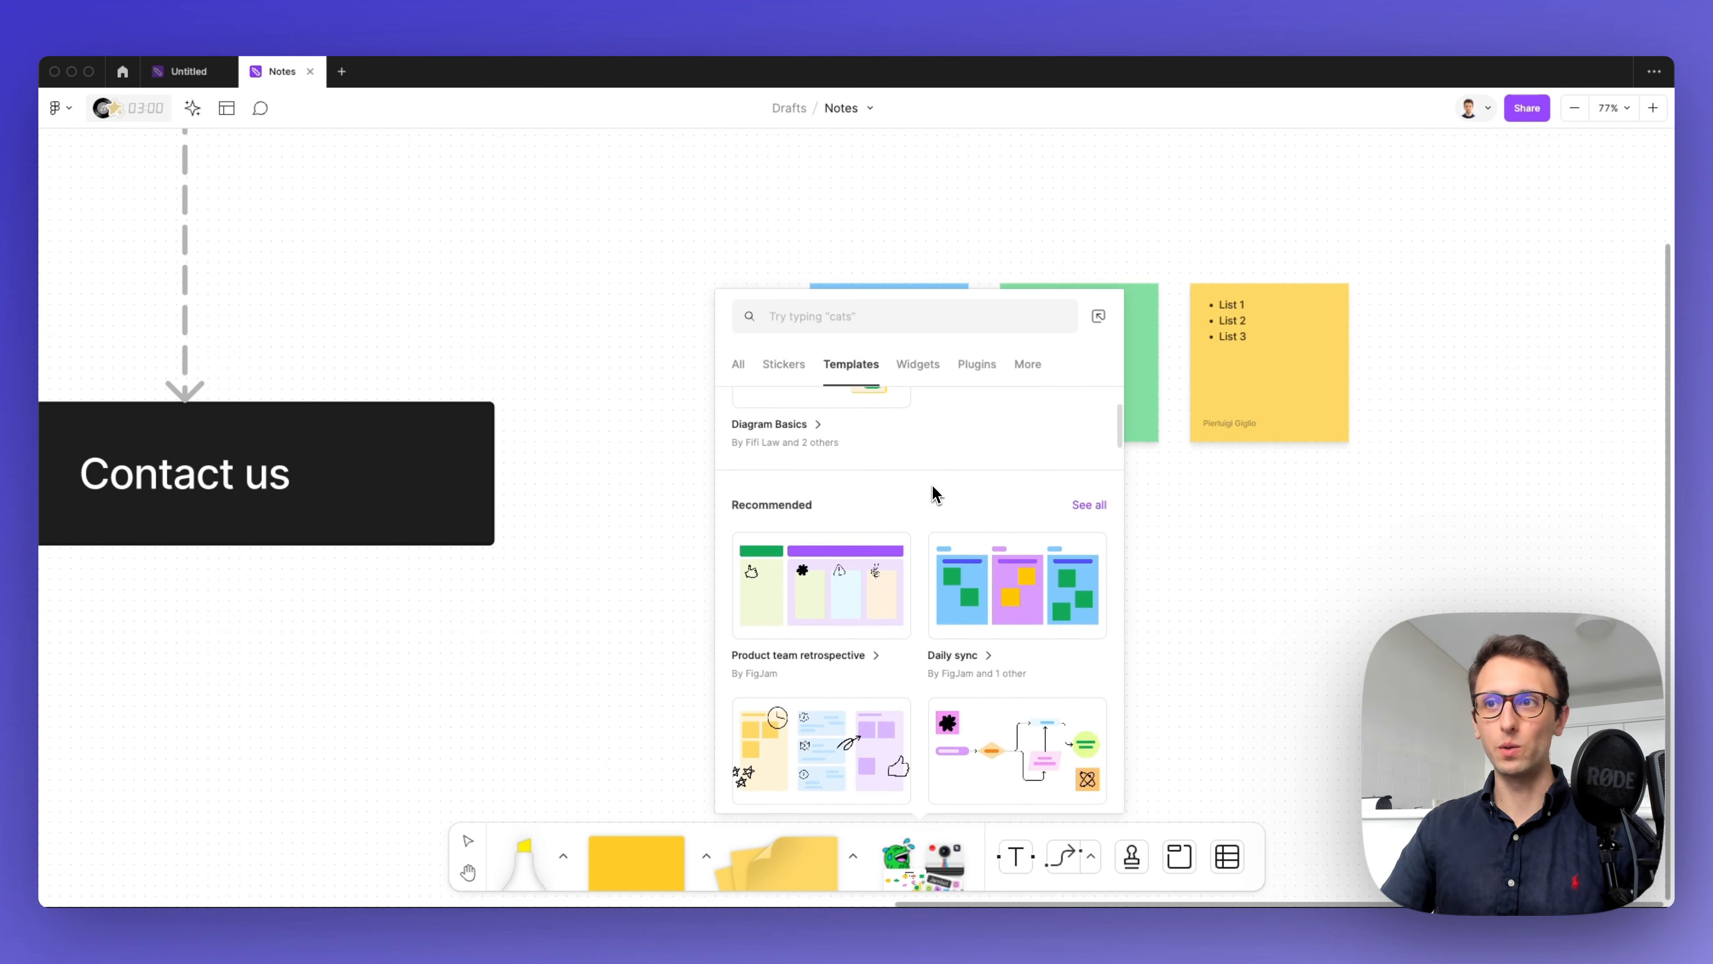
scroll(933, 483, down, 2)
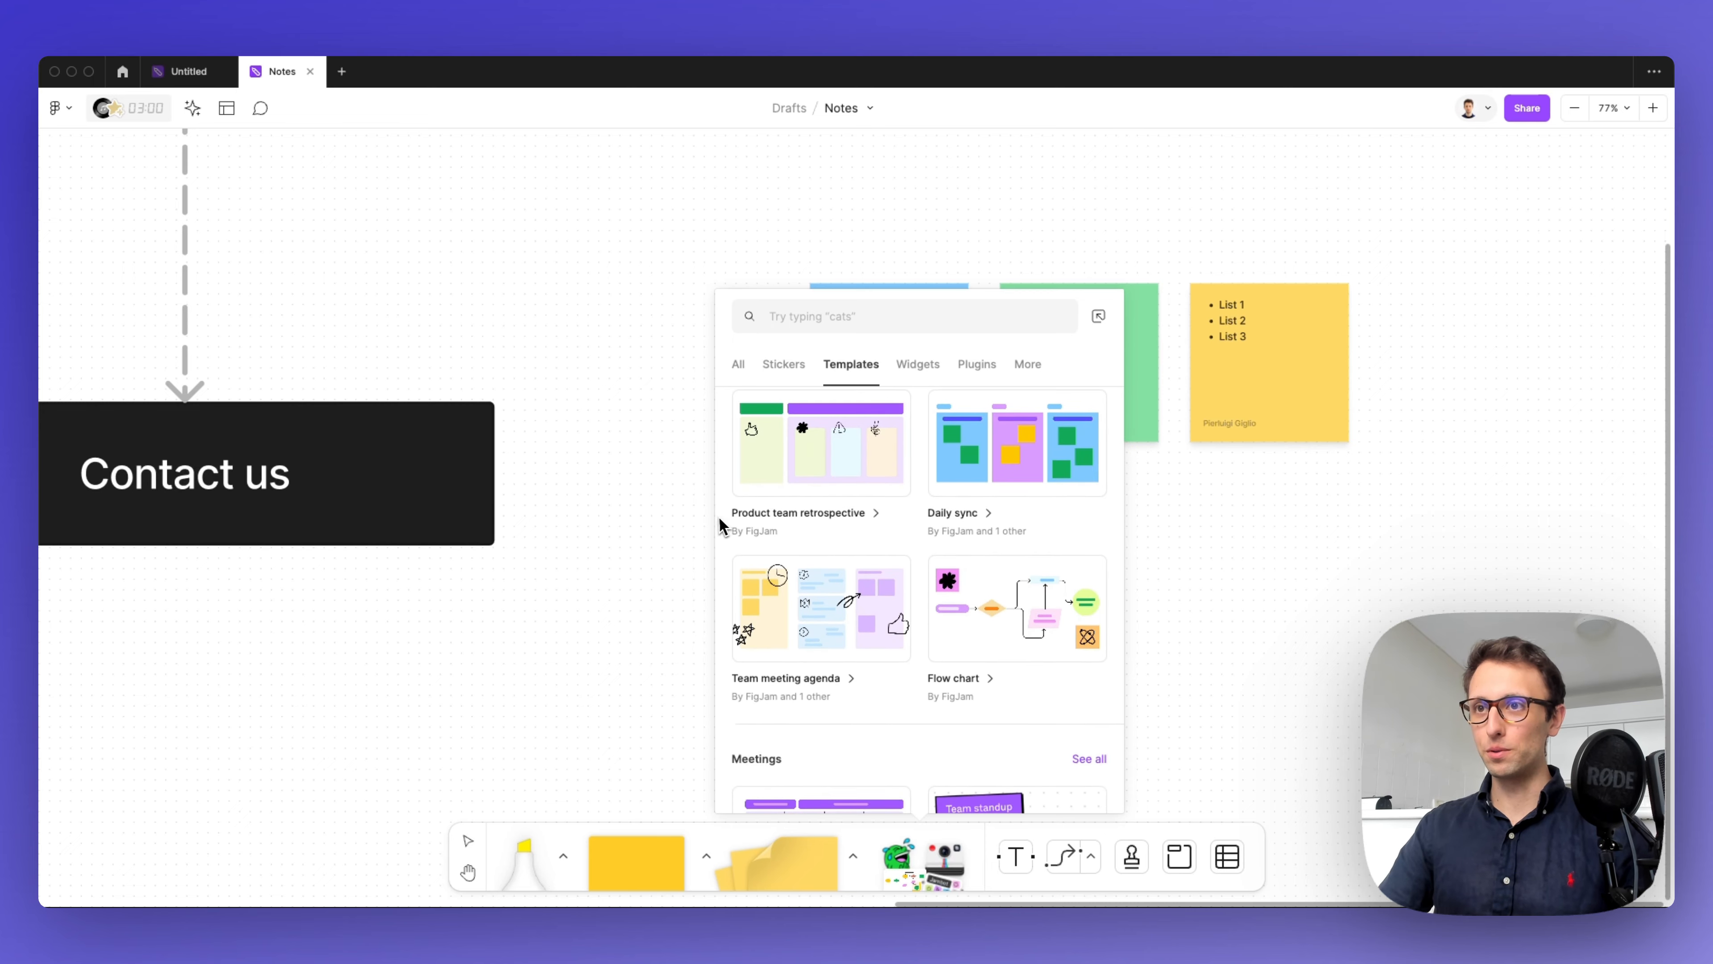
scroll(616, 511, down, 5)
scroll(610, 510, right, 7)
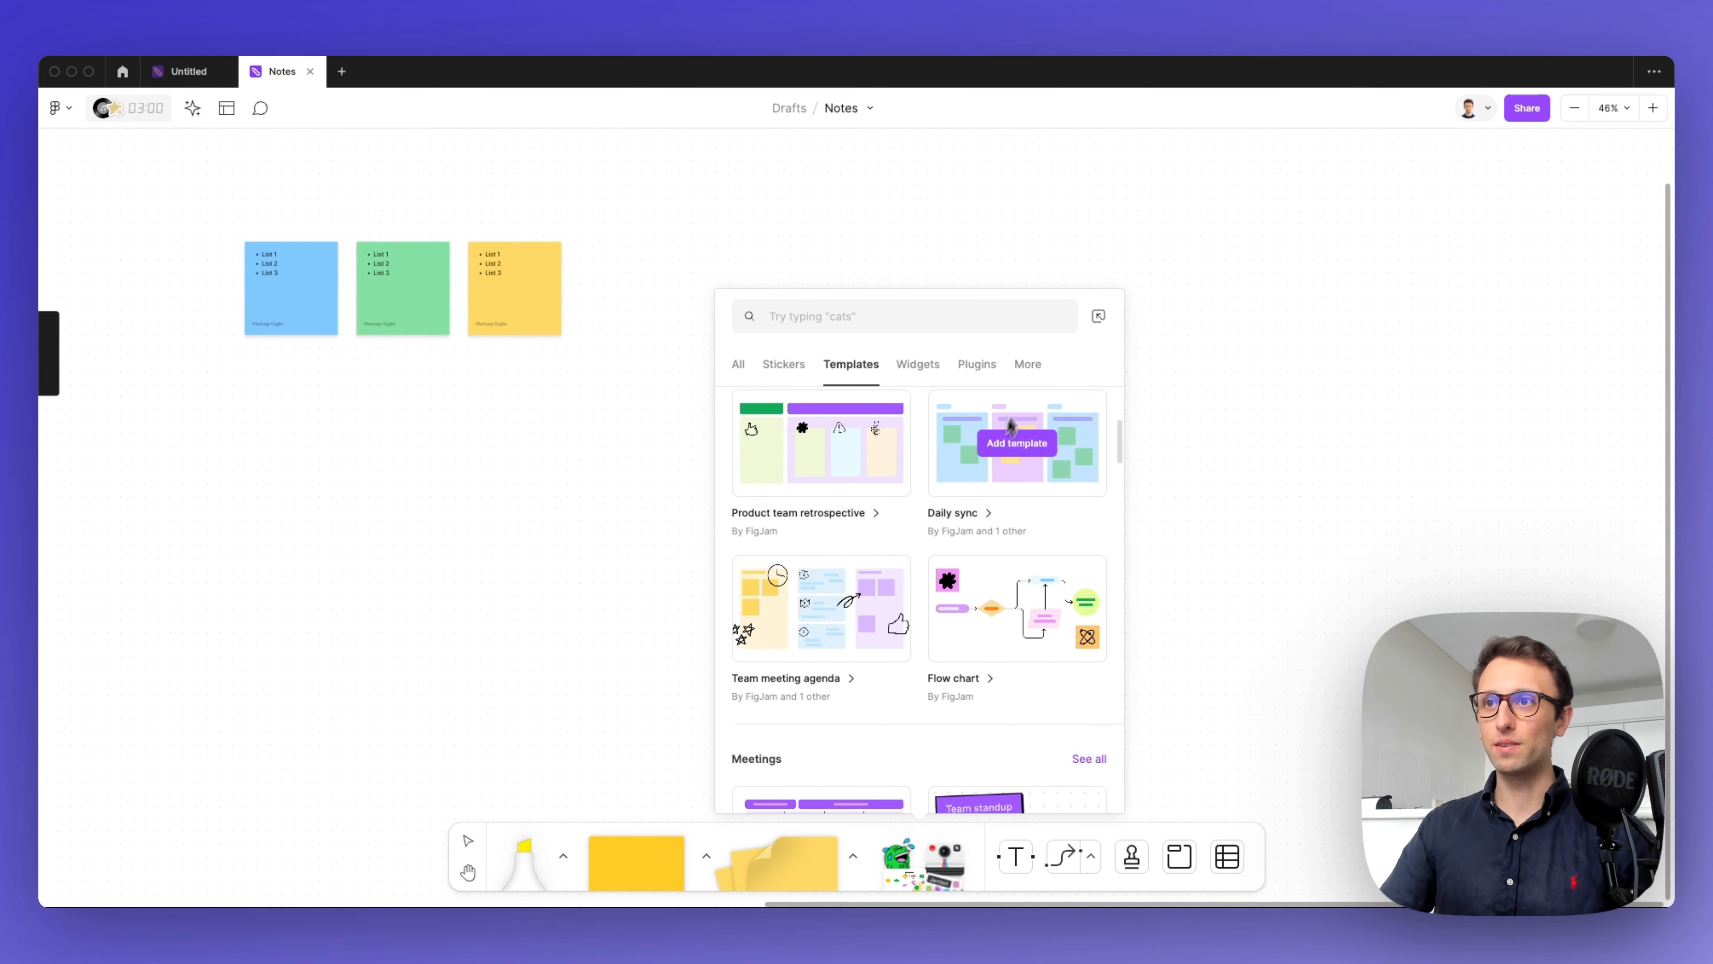
click(1006, 445)
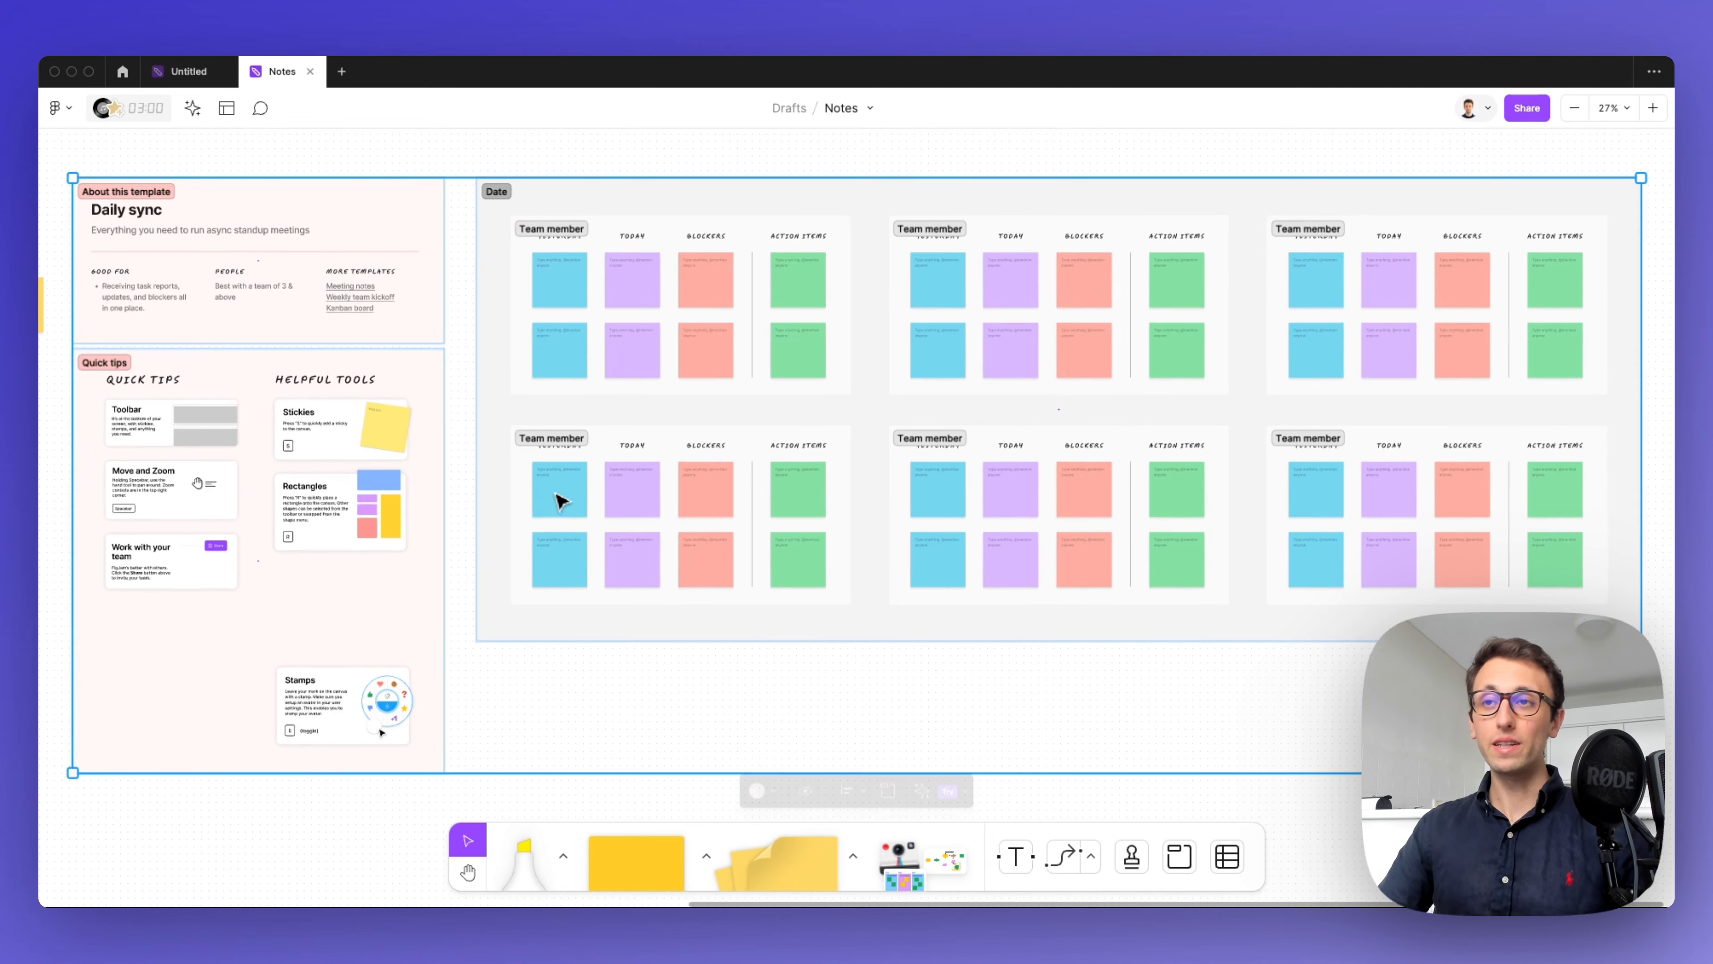
scroll(556, 496, down, 8)
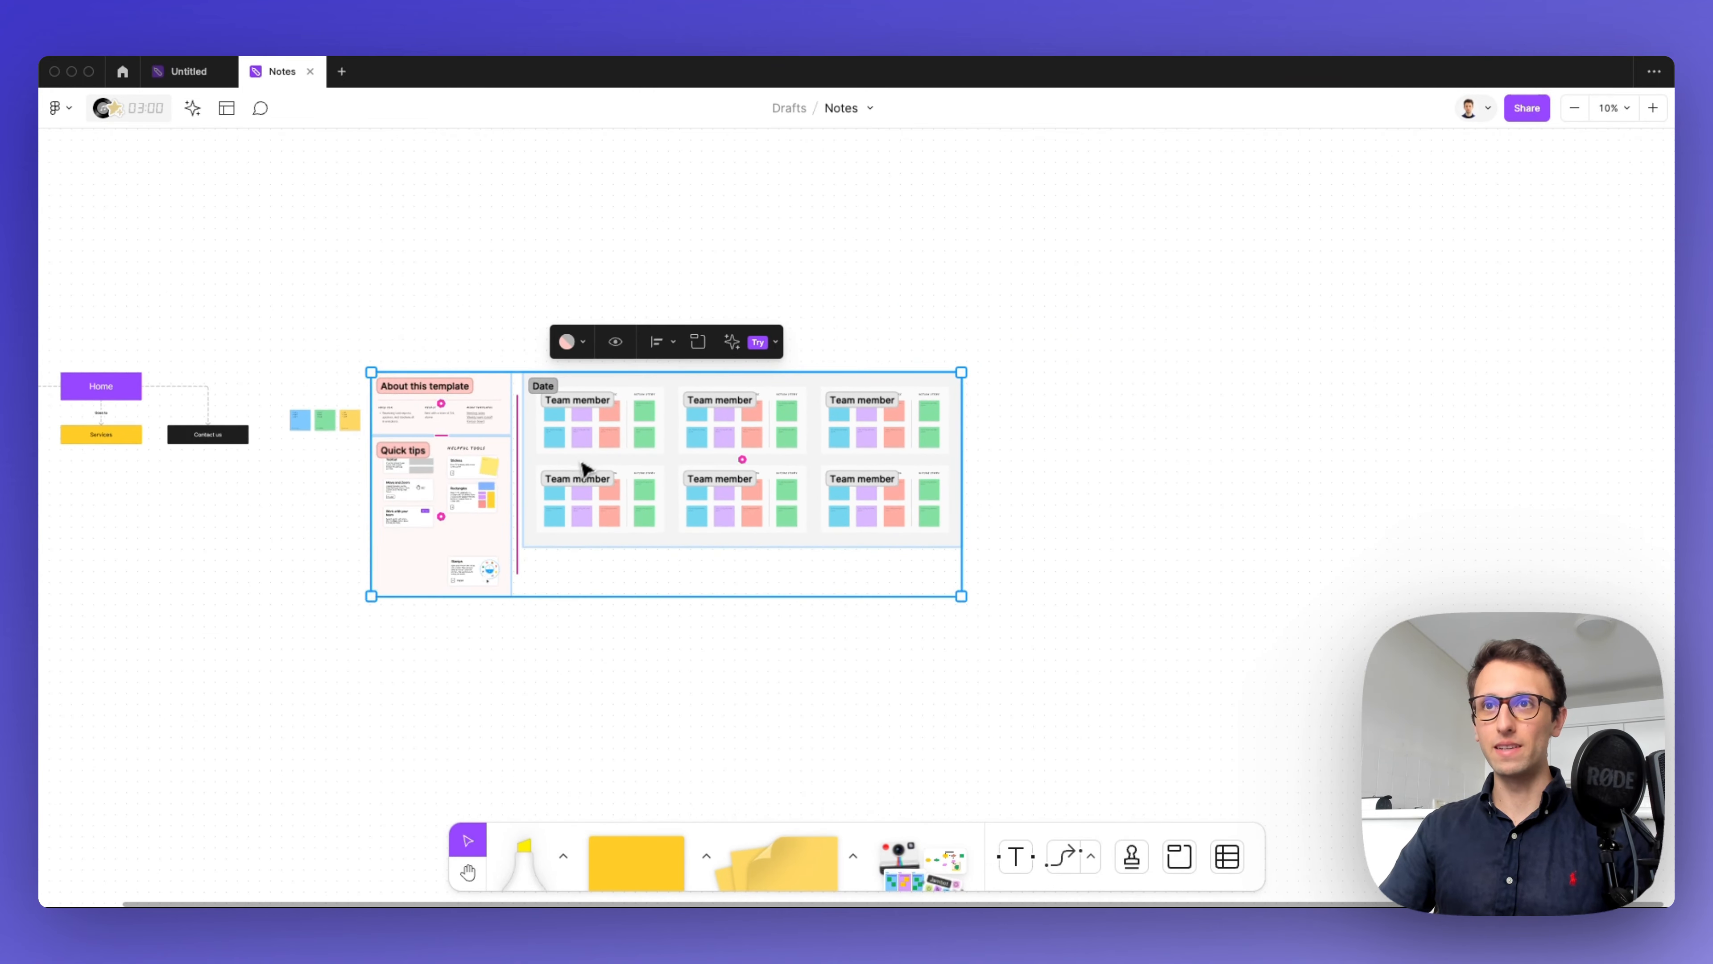
Step: Move the Daily sync template further to the right of the three sticky notes and deselect it
scroll(675, 438, left, 4)
drag(796, 400, 832, 389)
scroll(833, 389, up, 7)
click(1179, 239)
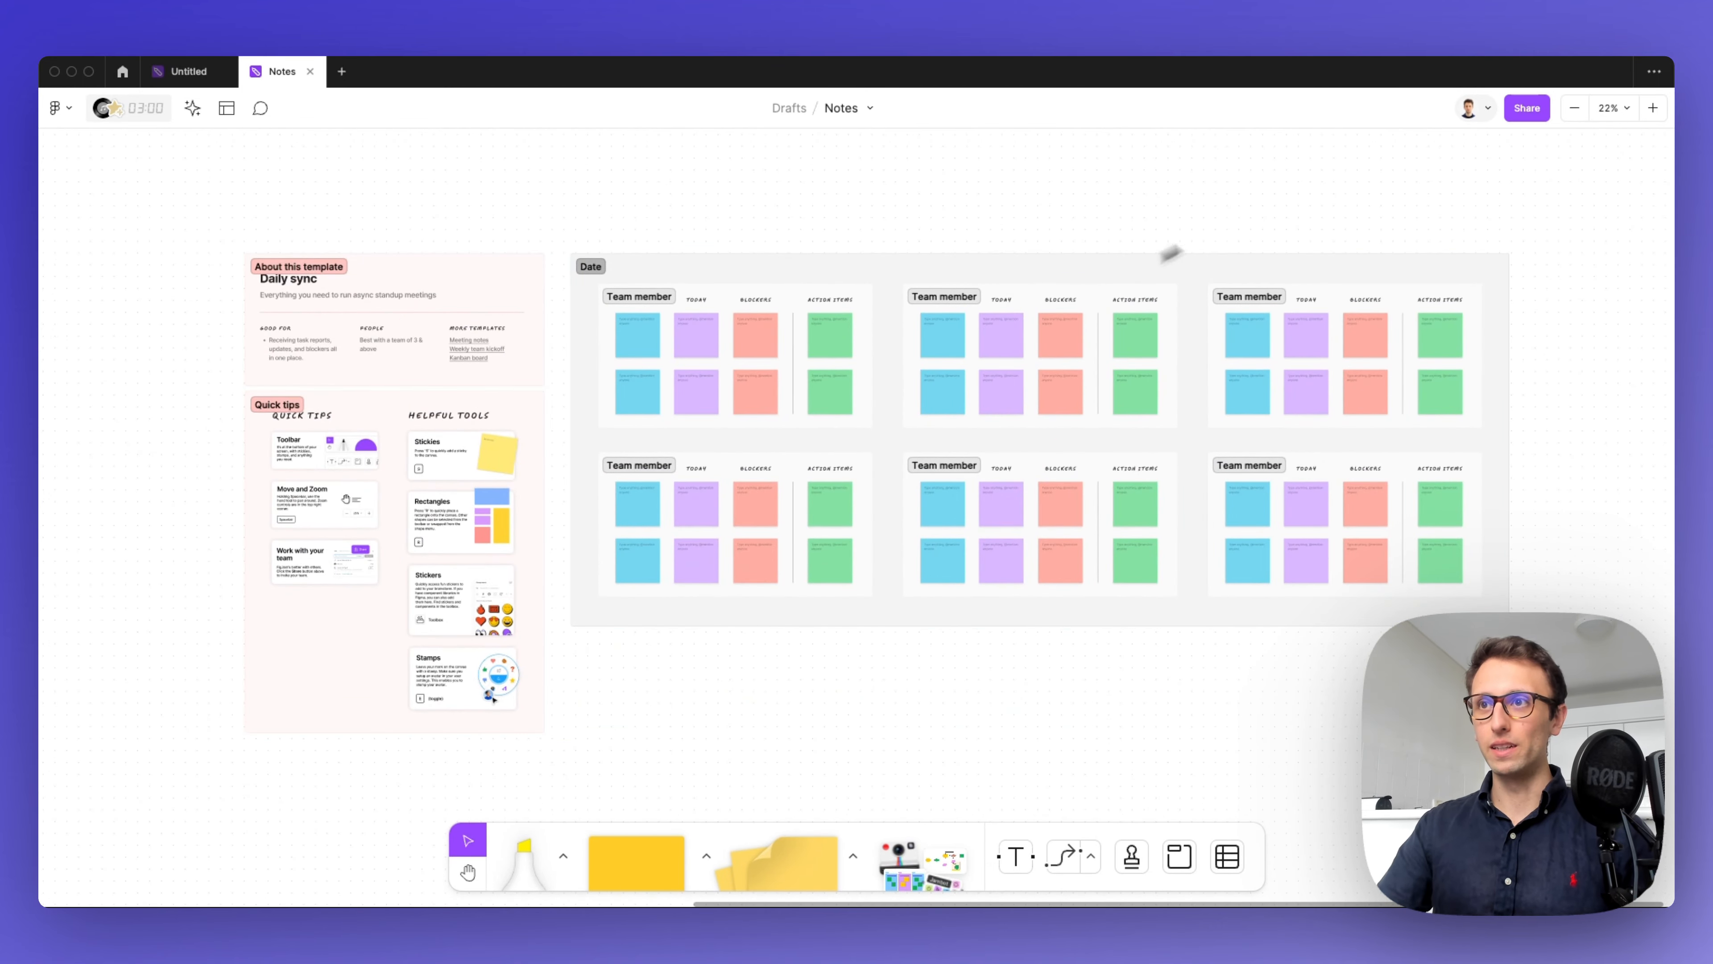
Step: Examine the Daily sync template's introduction and its Quick tips and Helpful tools sections
scroll(261, 371, up, 10)
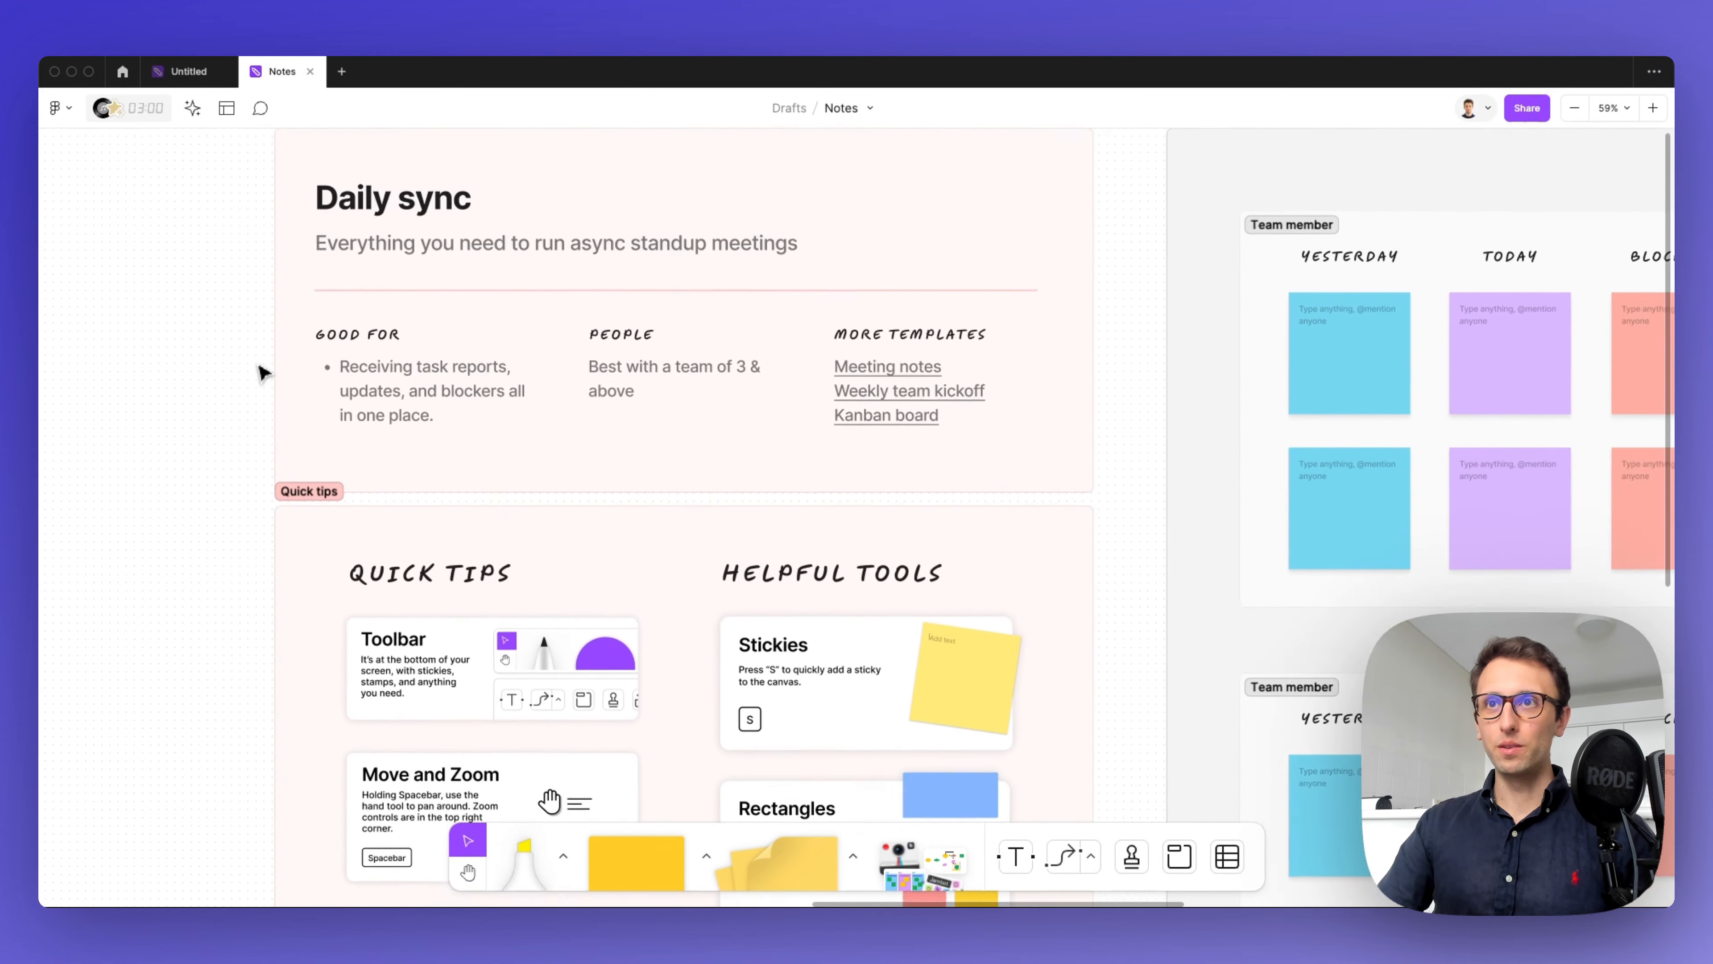
scroll(340, 372, down, 8)
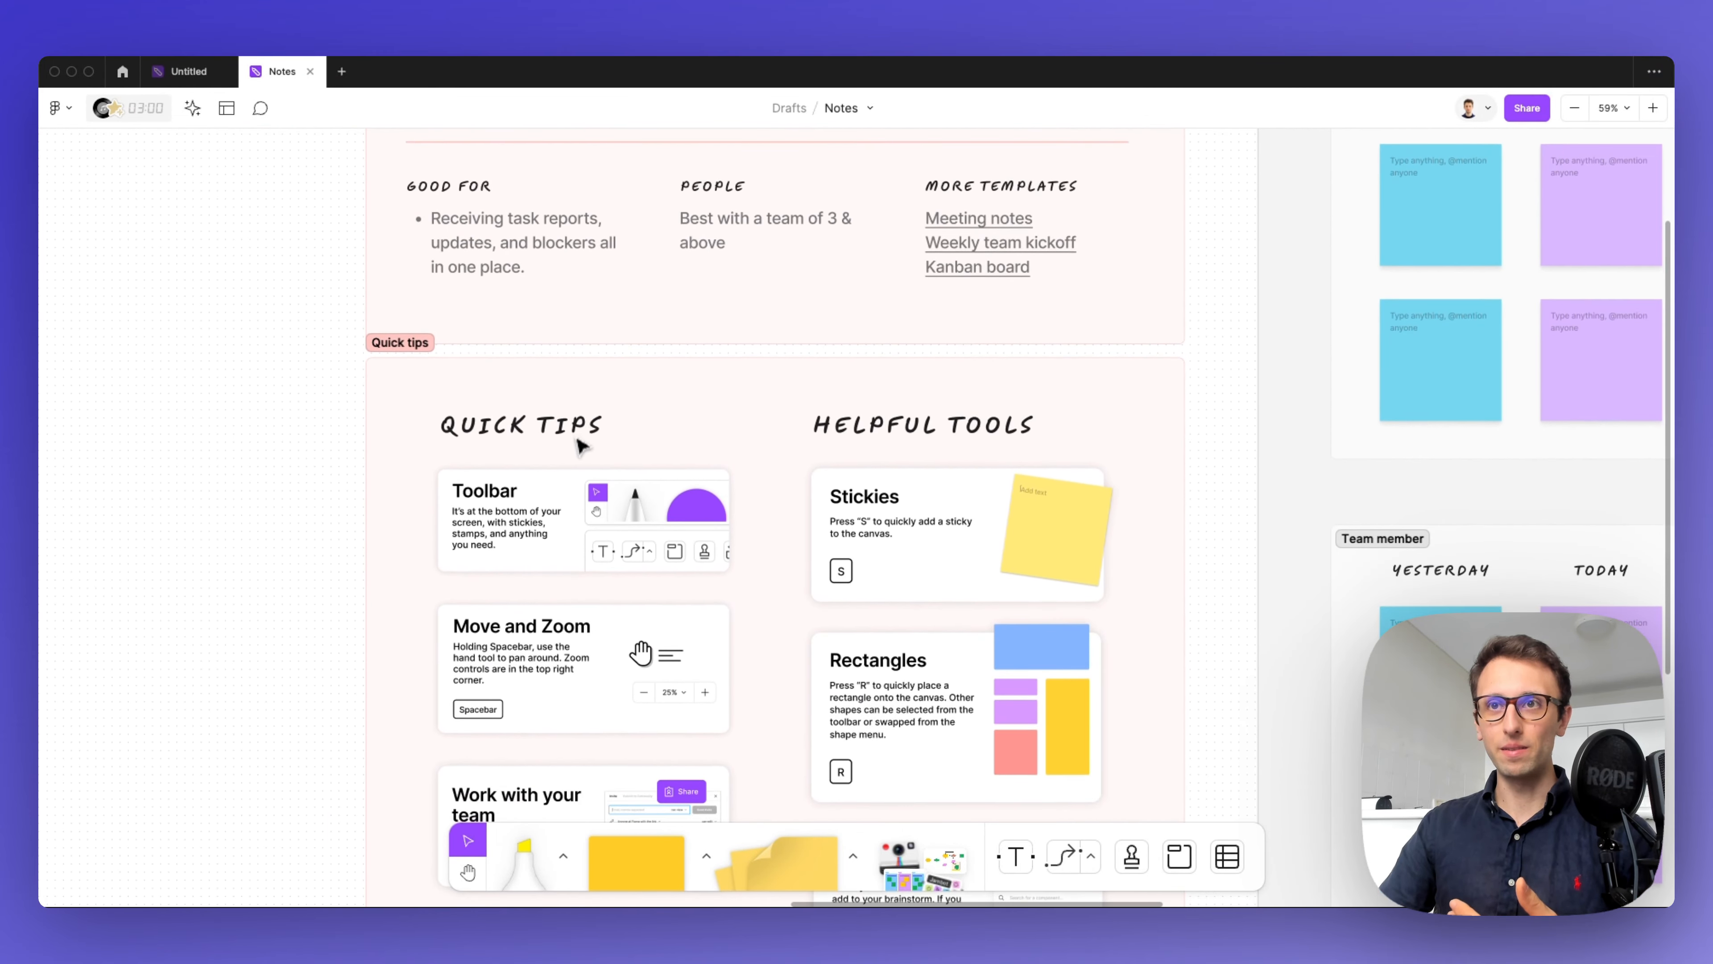
scroll(578, 456, right, 1)
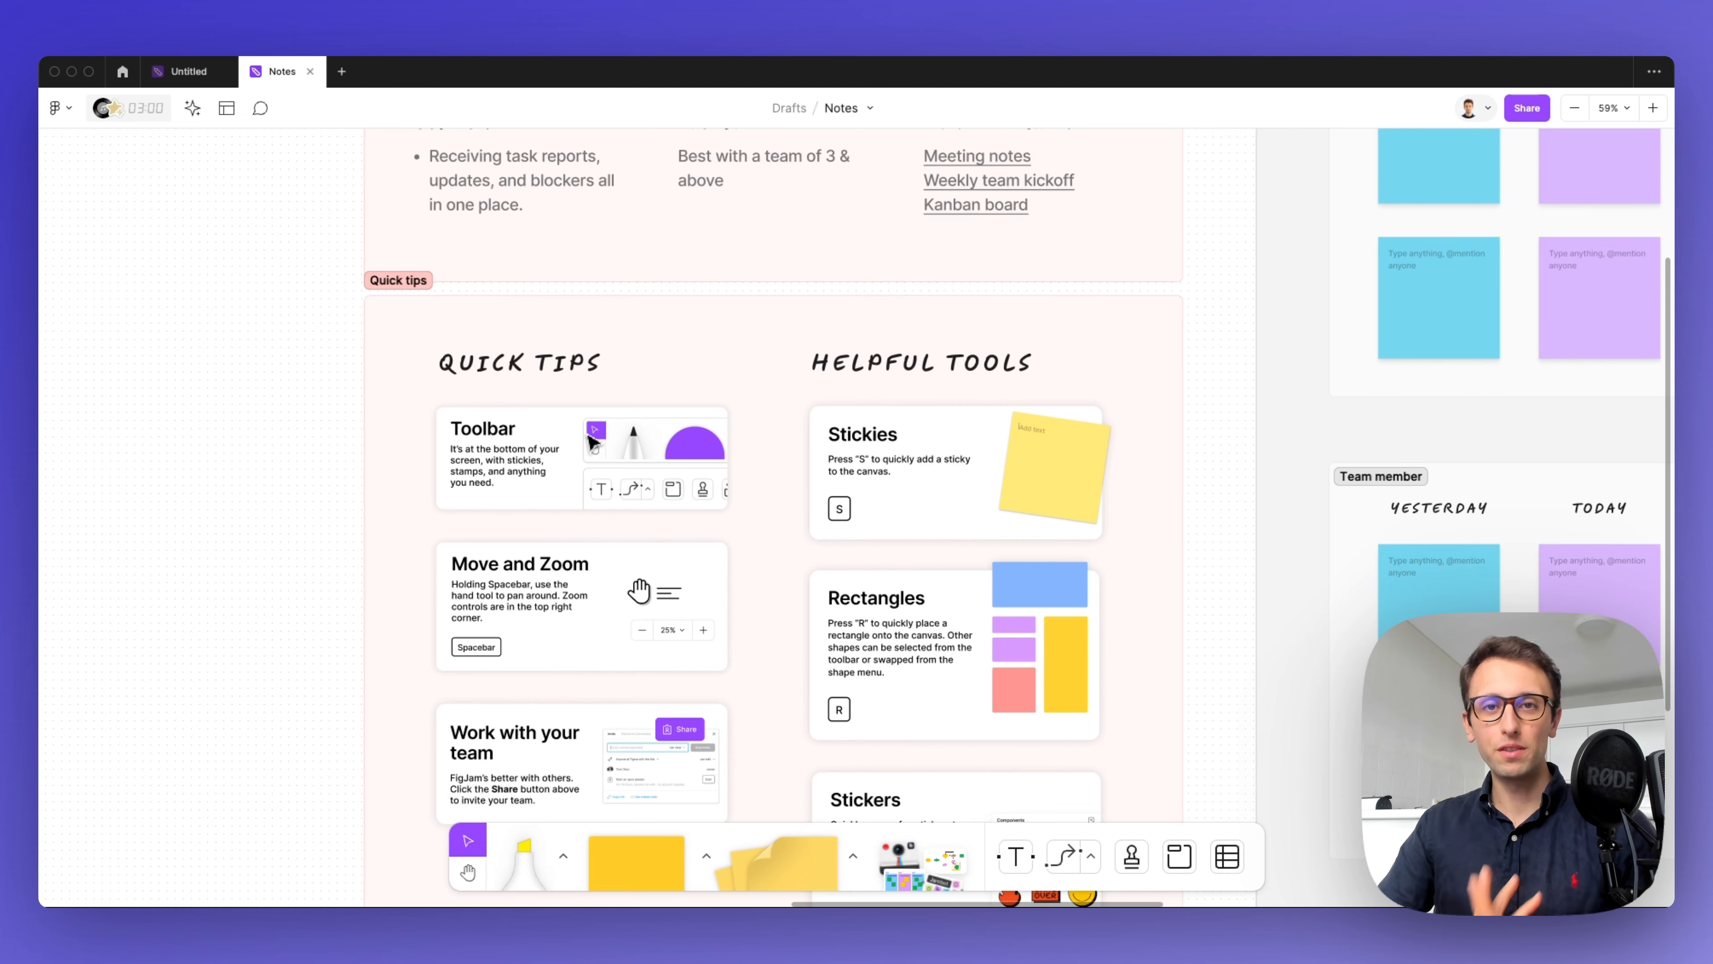
scroll(589, 438, down, 3)
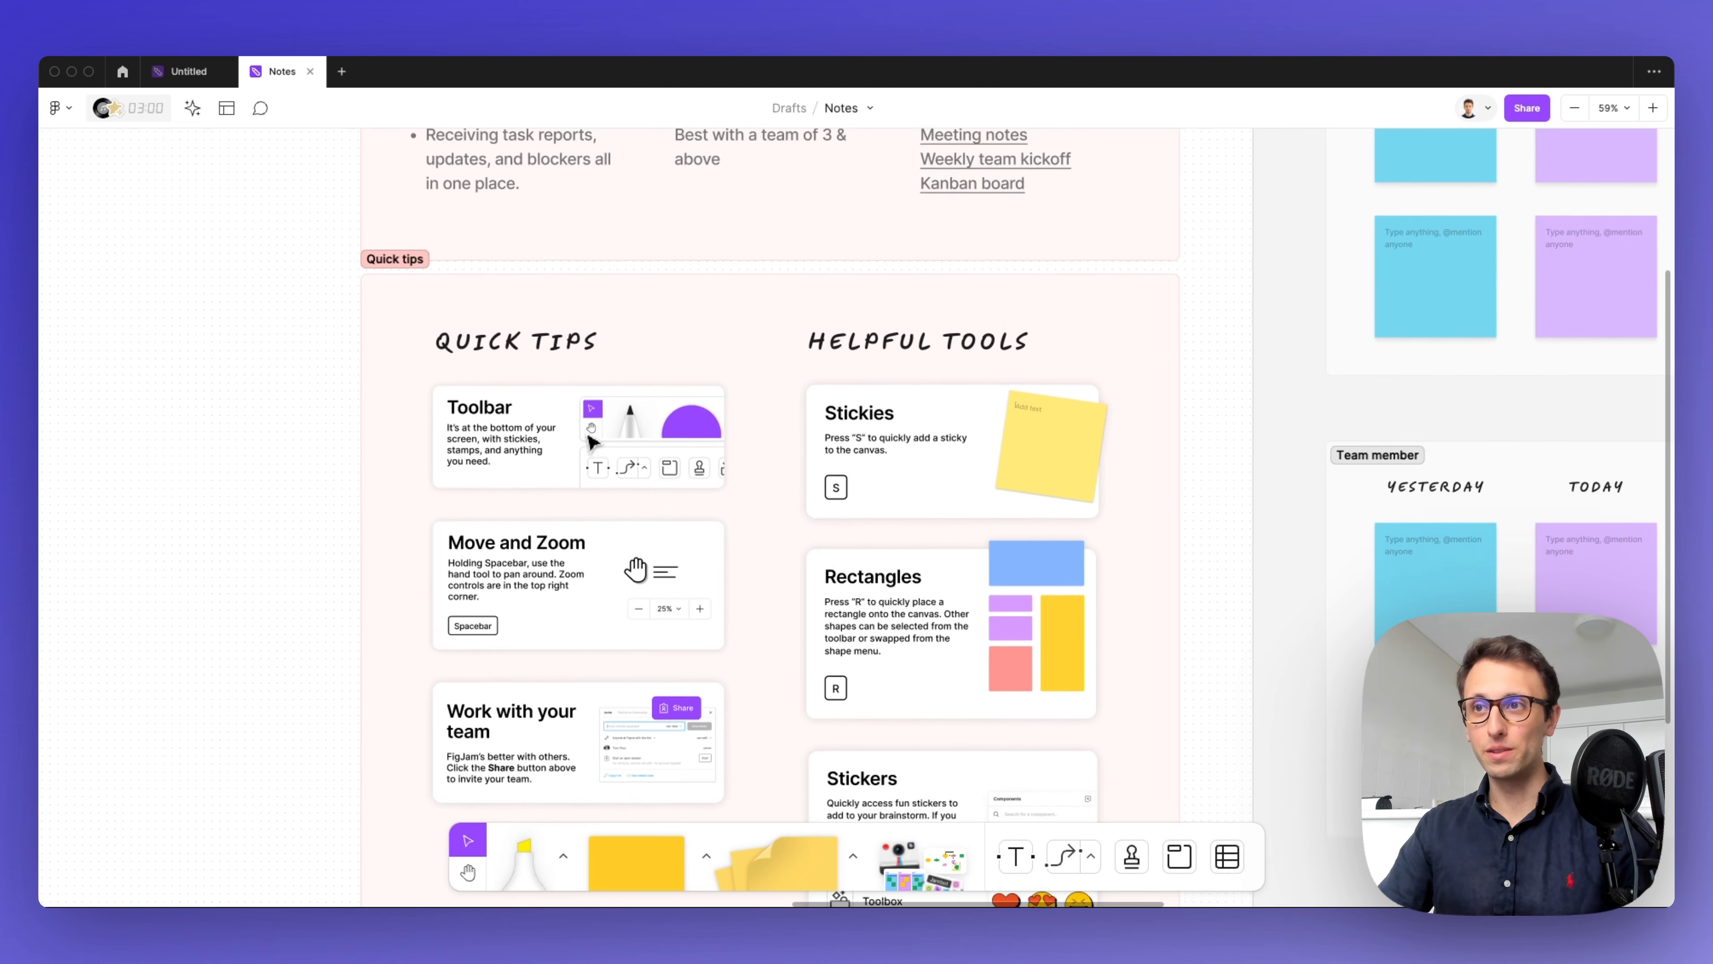
scroll(870, 401, up, 3)
scroll(887, 401, right, 3)
scroll(890, 408, right, 15)
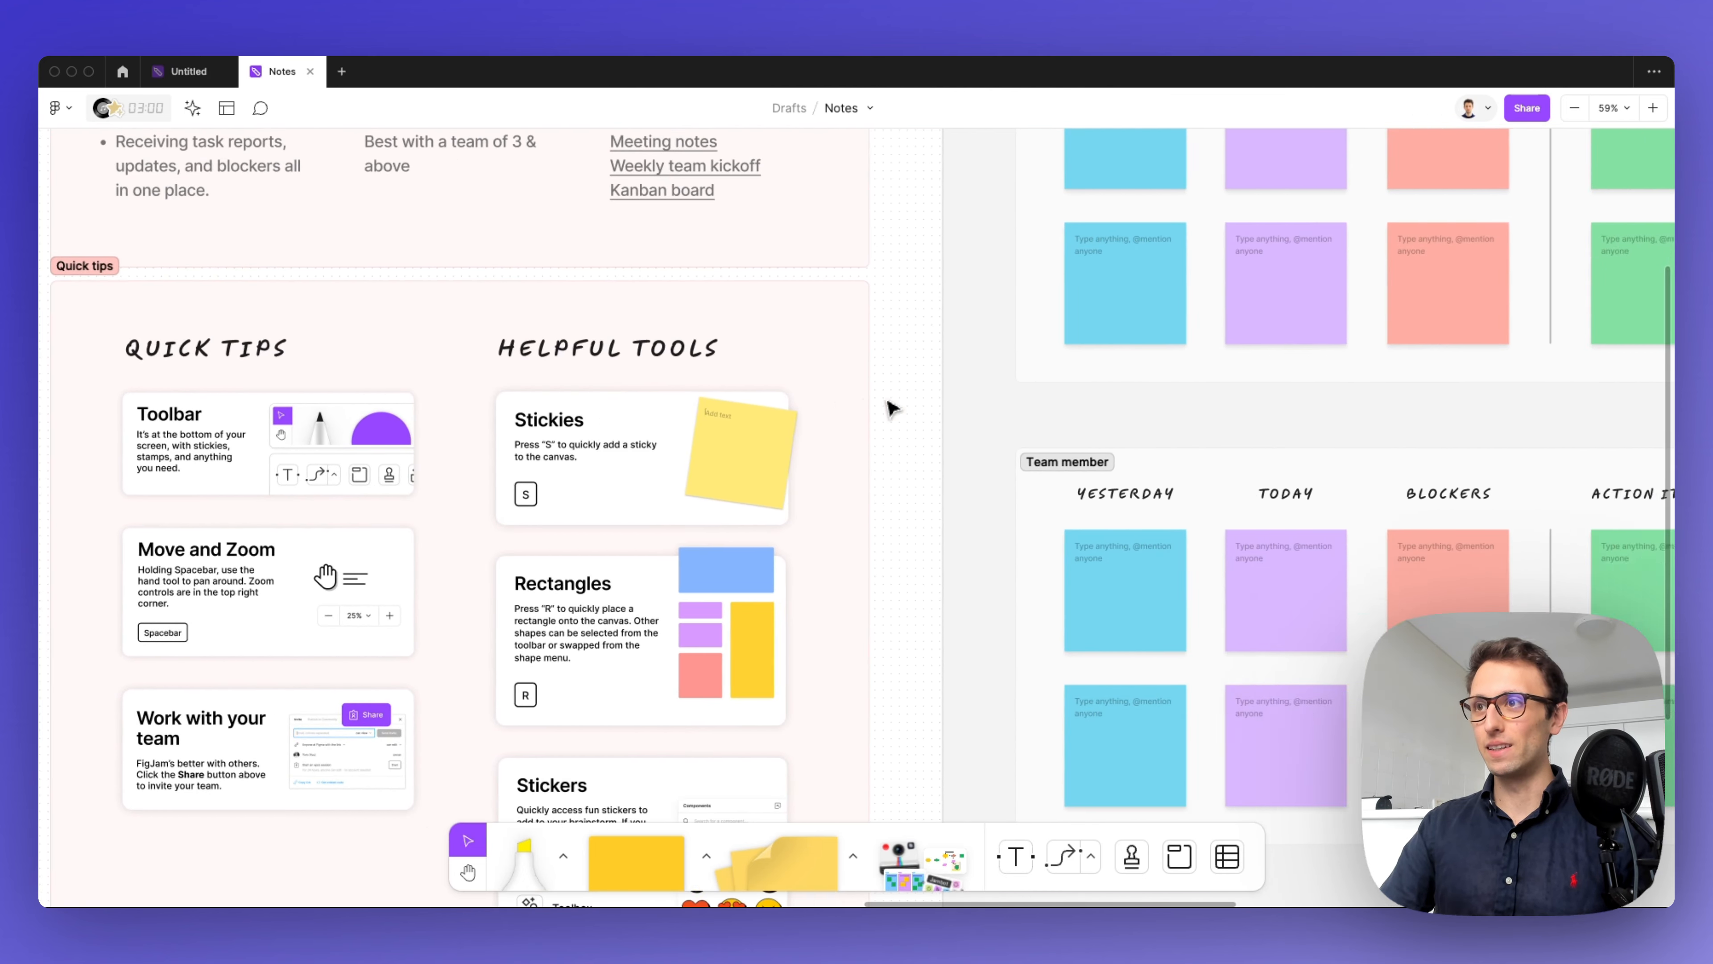
Step: Examine the Daily sync template's Team member sections with their Yesterday, Today, Blockers and Action Items notes
scroll(892, 409, up, 5)
scroll(680, 358, up, 5)
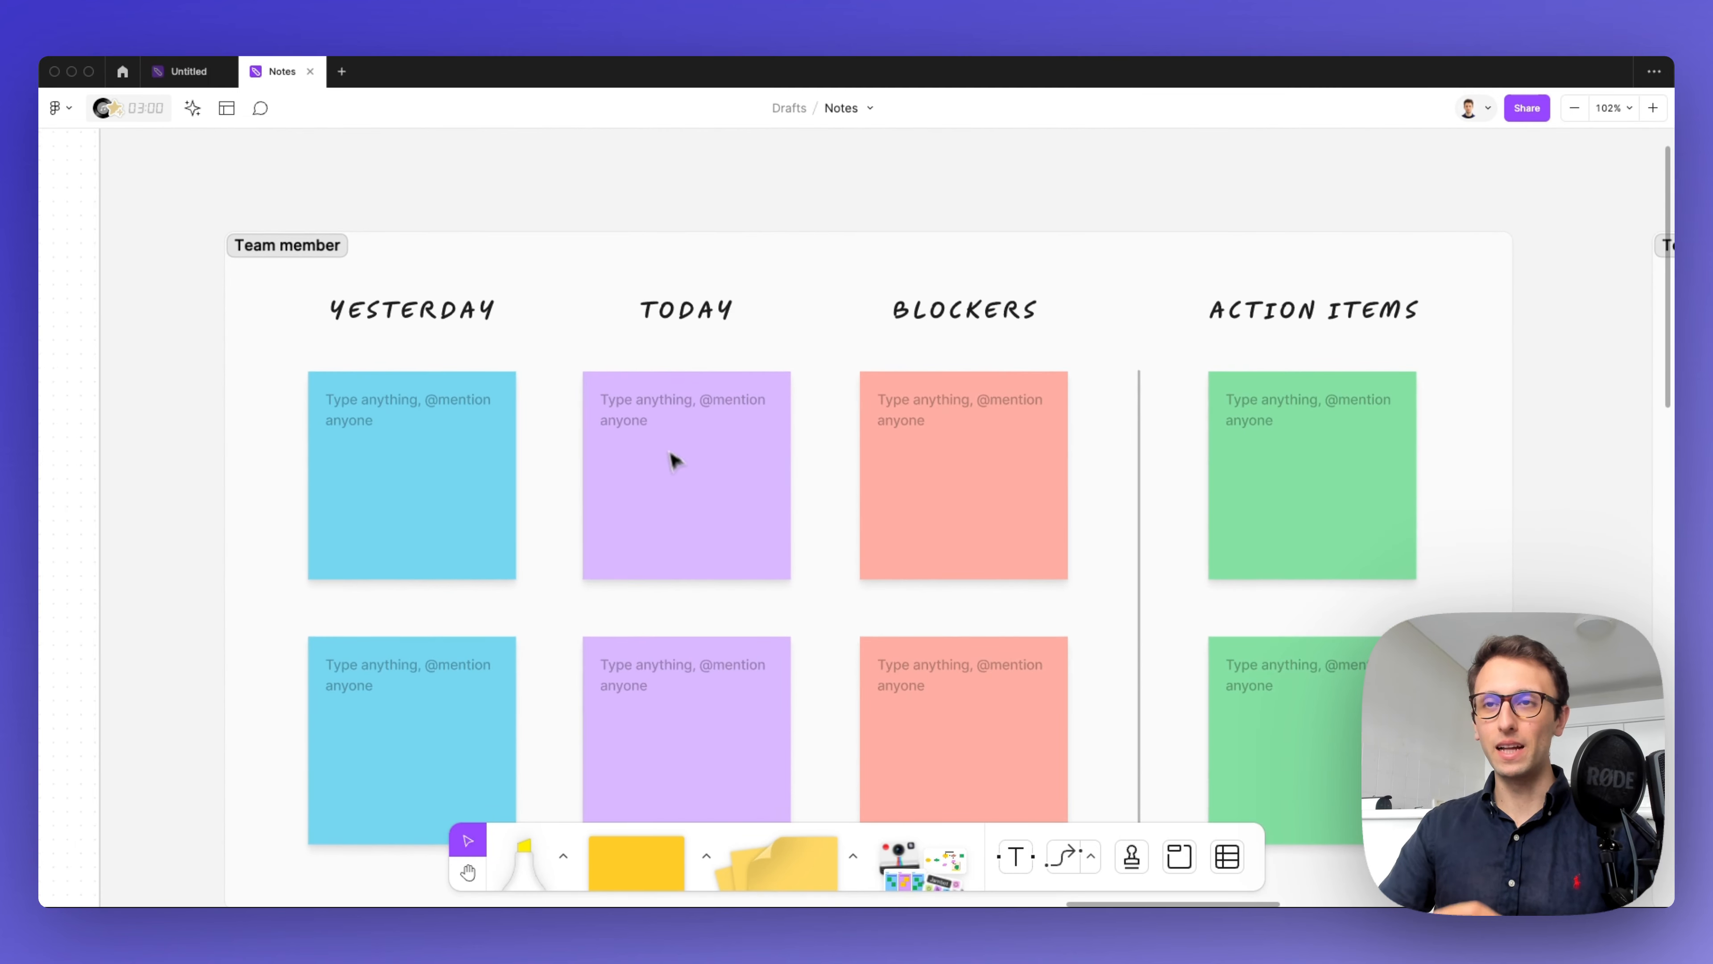
scroll(675, 431, down, 1)
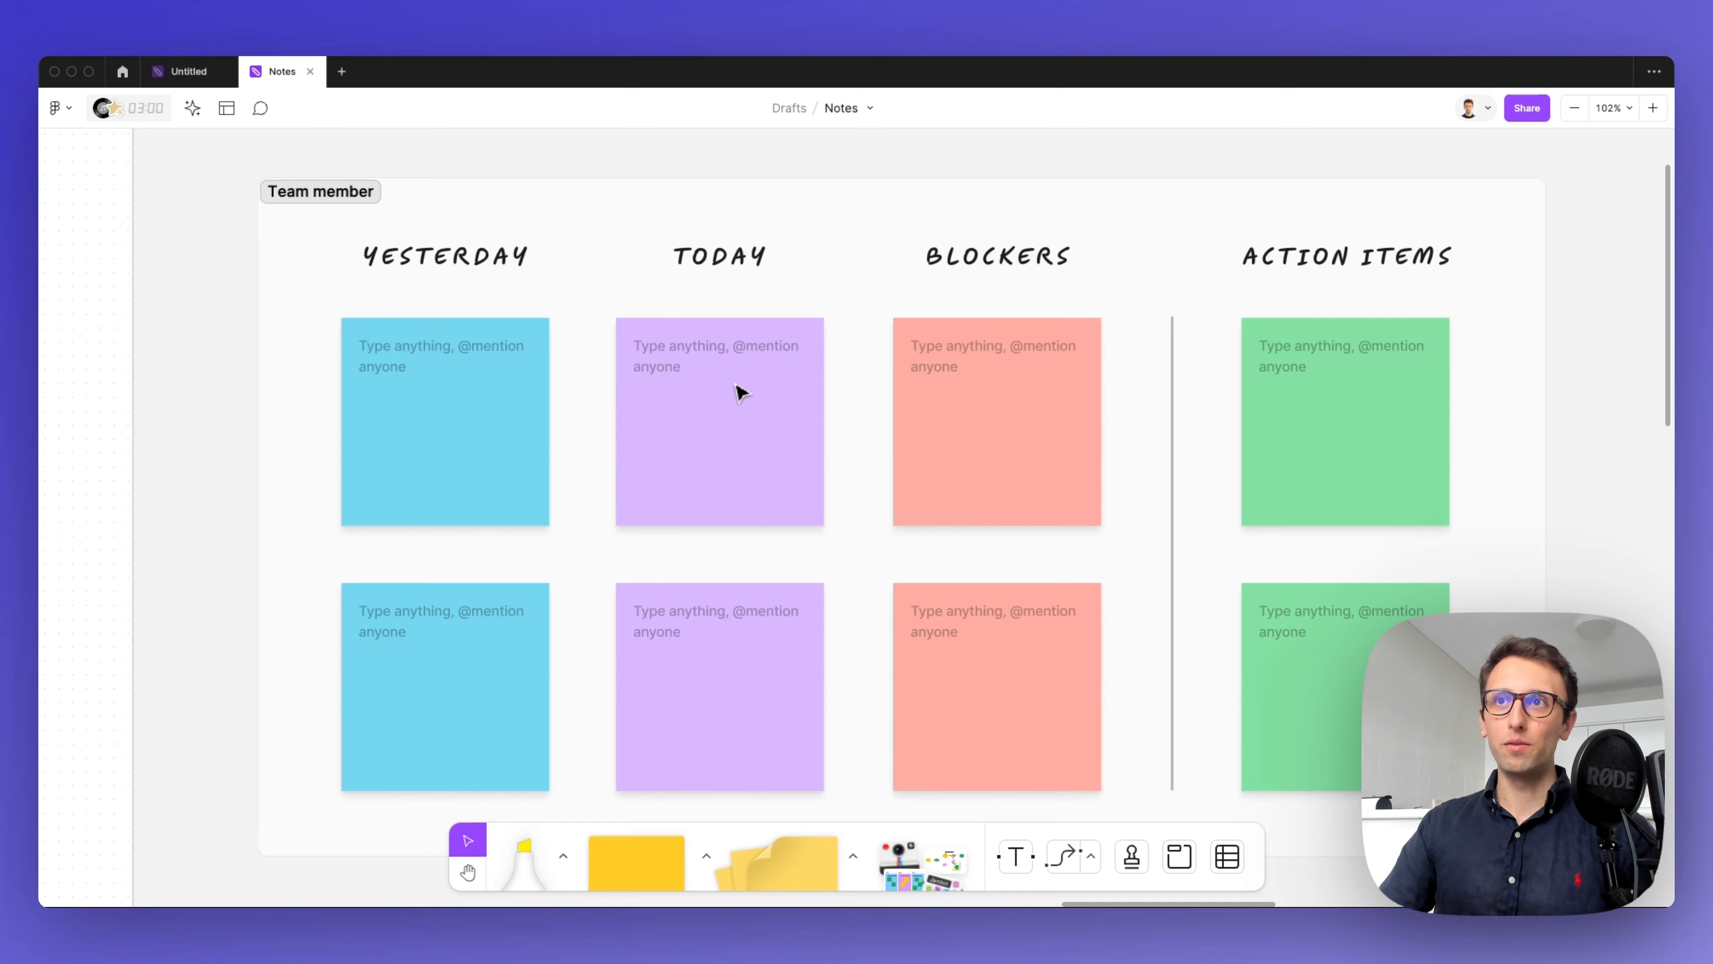
scroll(741, 391, right, 1)
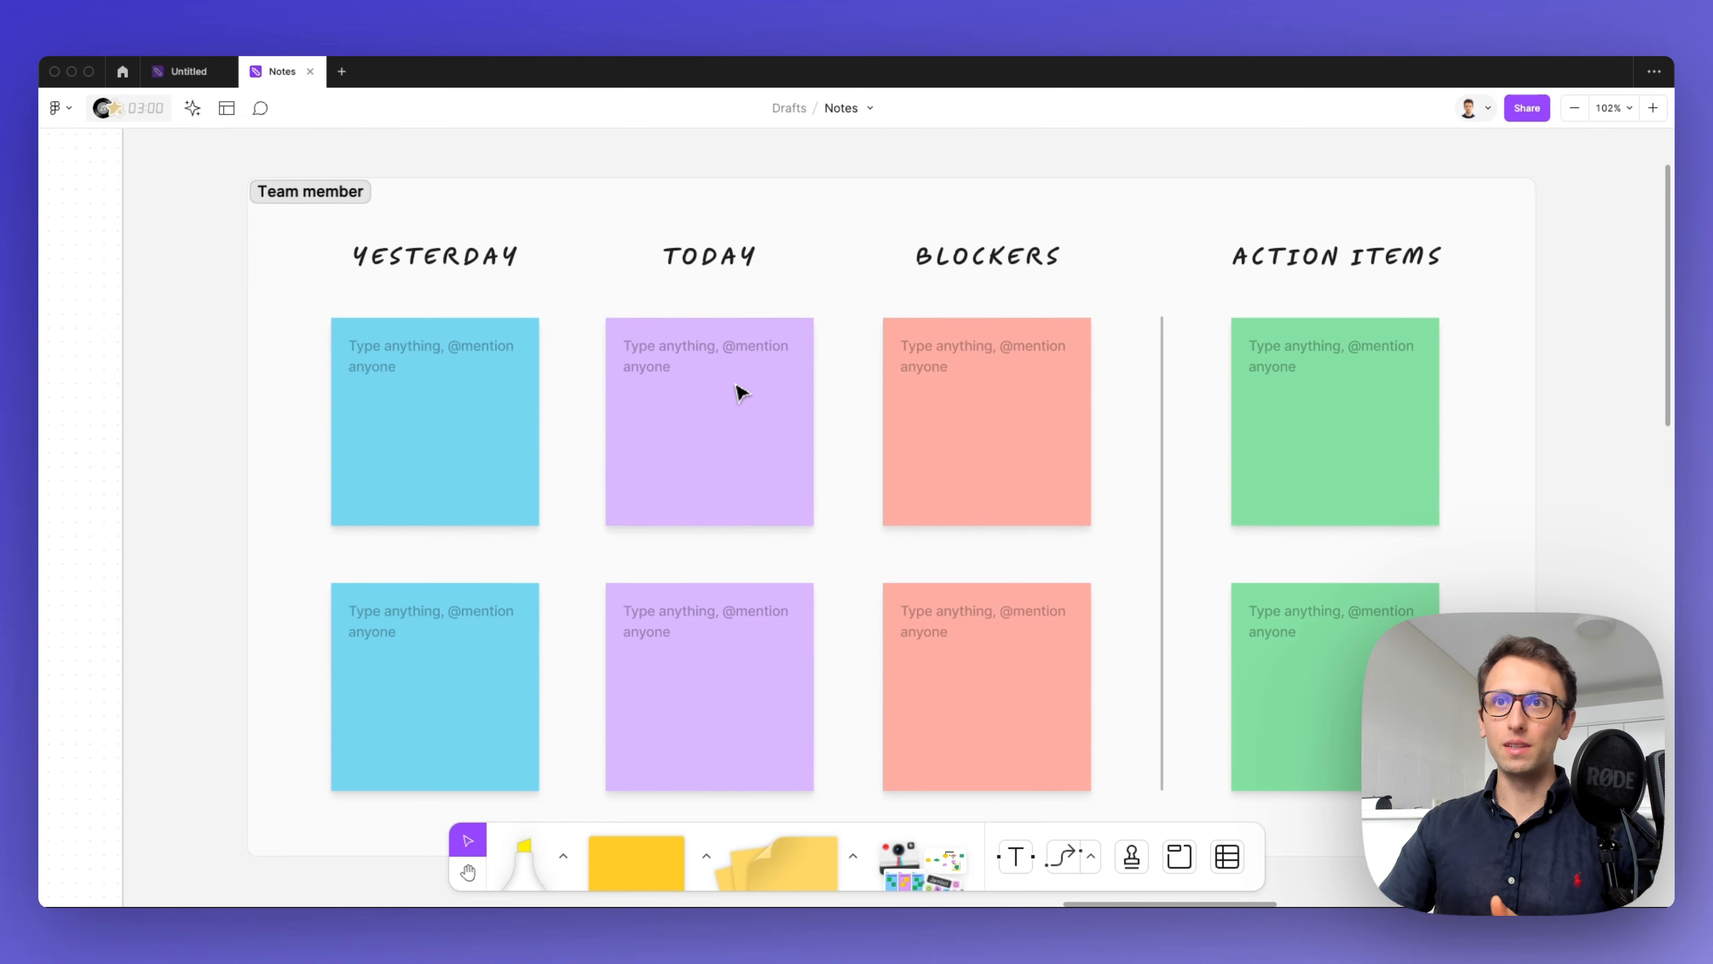
scroll(742, 391, up, 4)
scroll(742, 391, down, 1)
scroll(742, 391, down, 2)
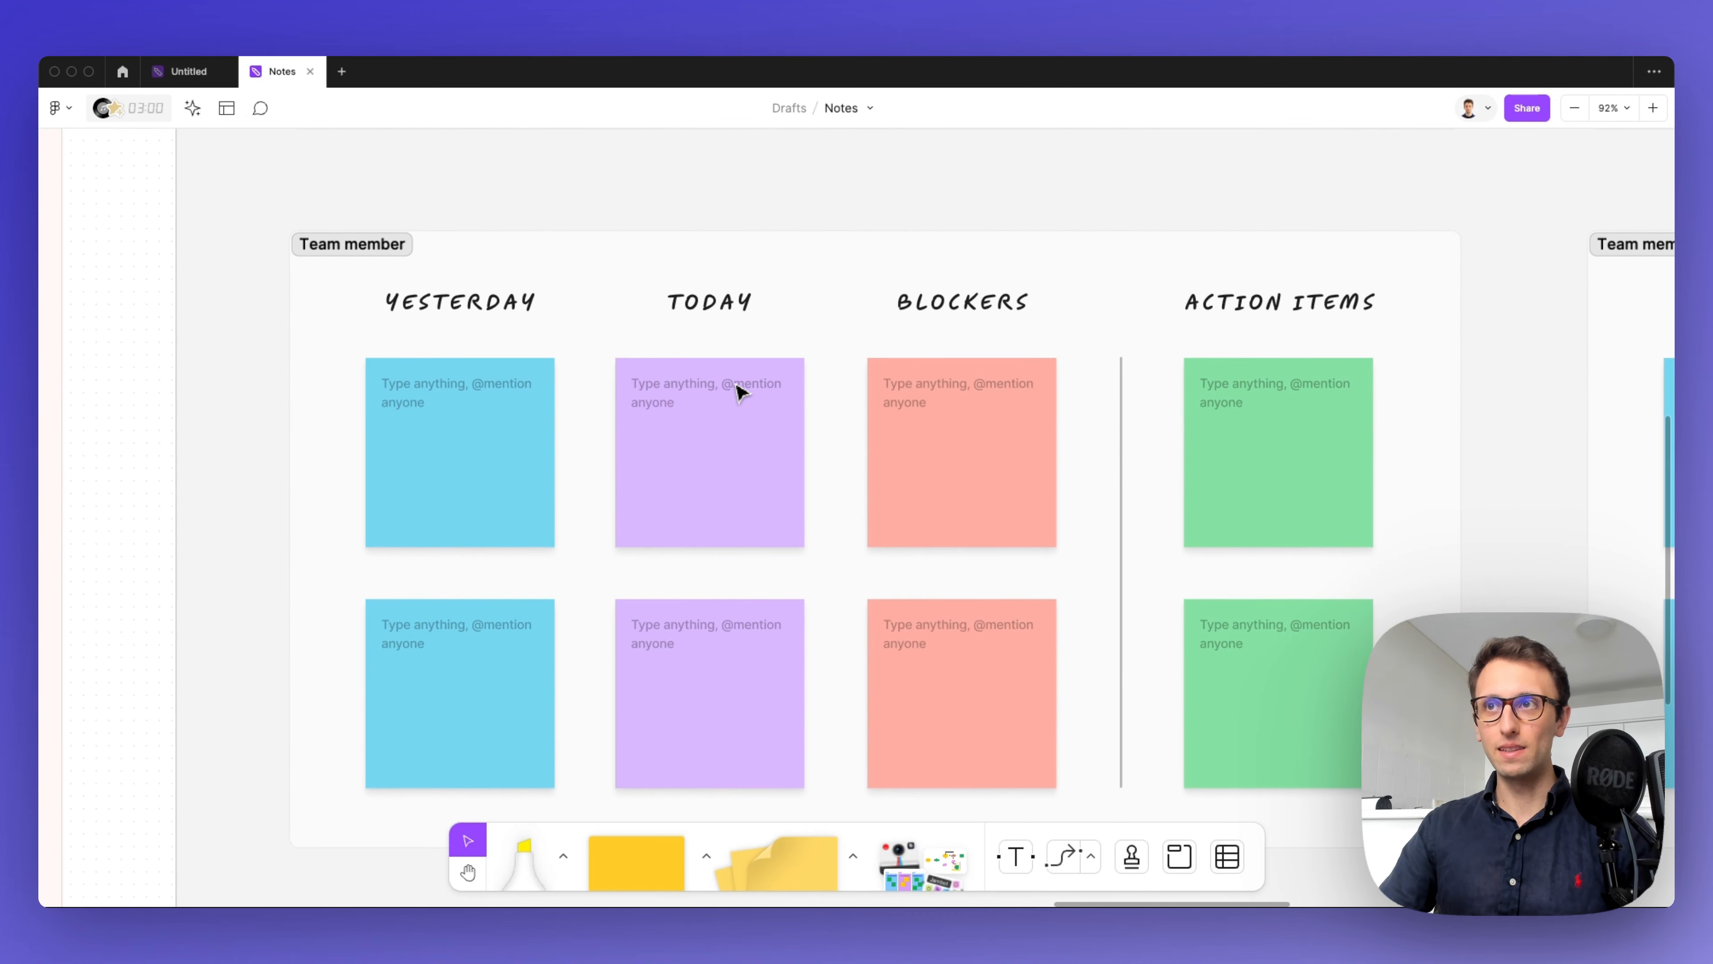
scroll(740, 392, down, 6)
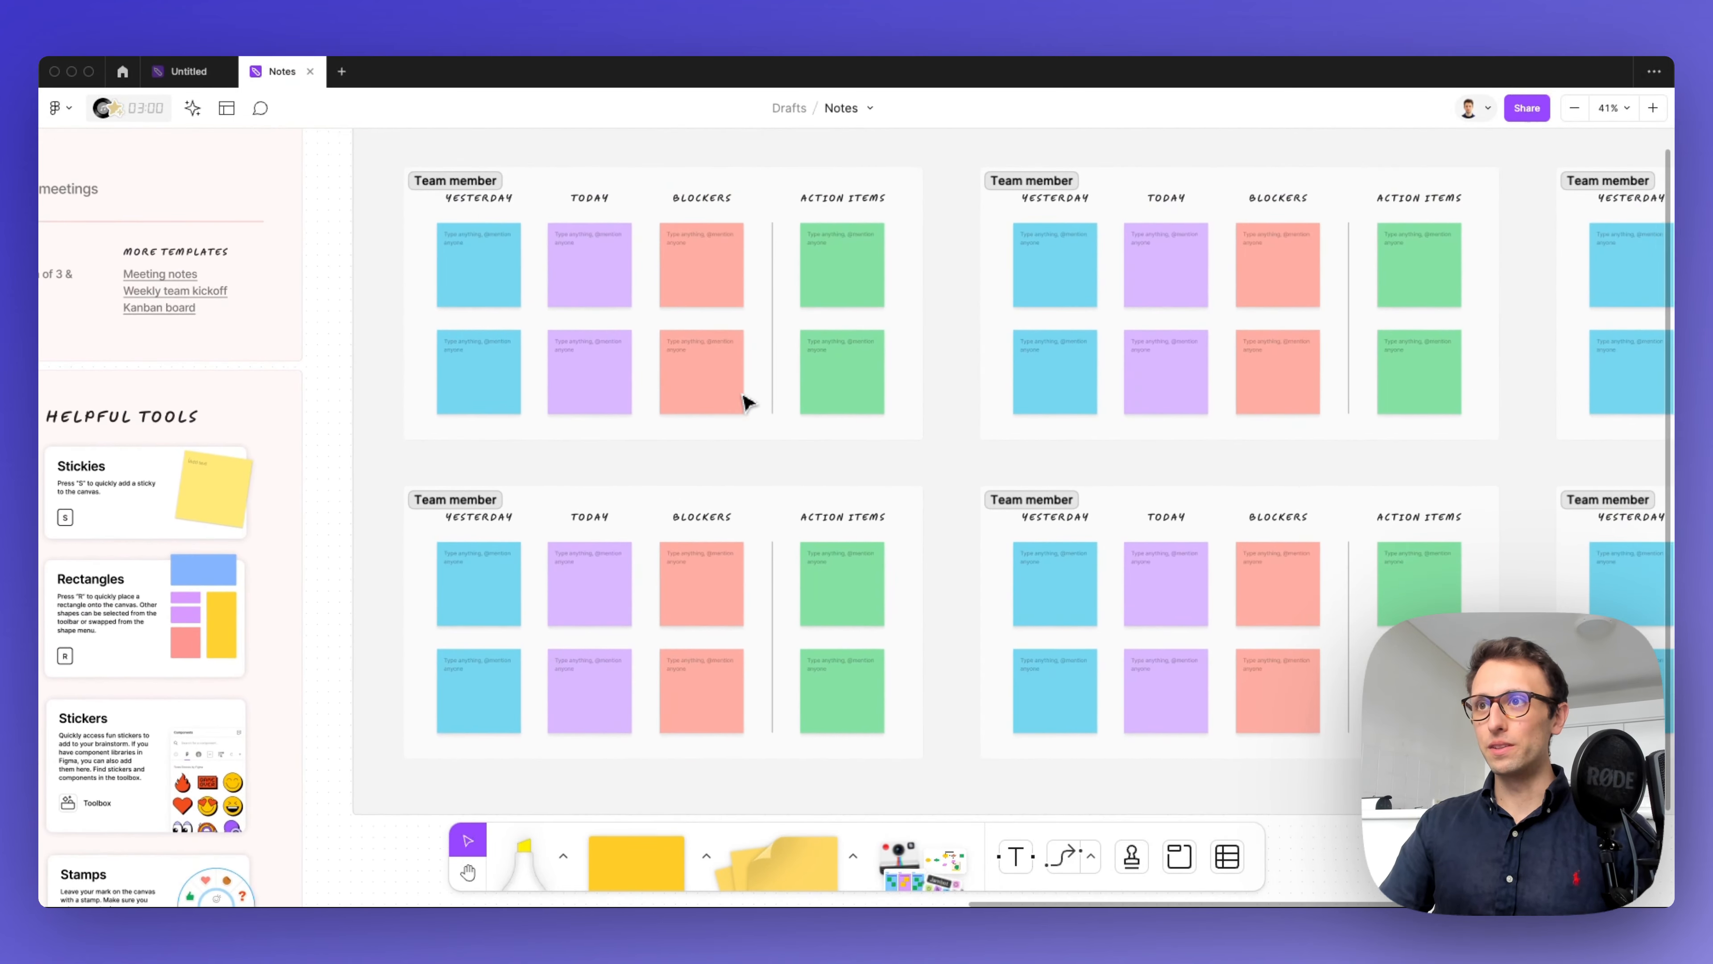
scroll(746, 403, right, 5)
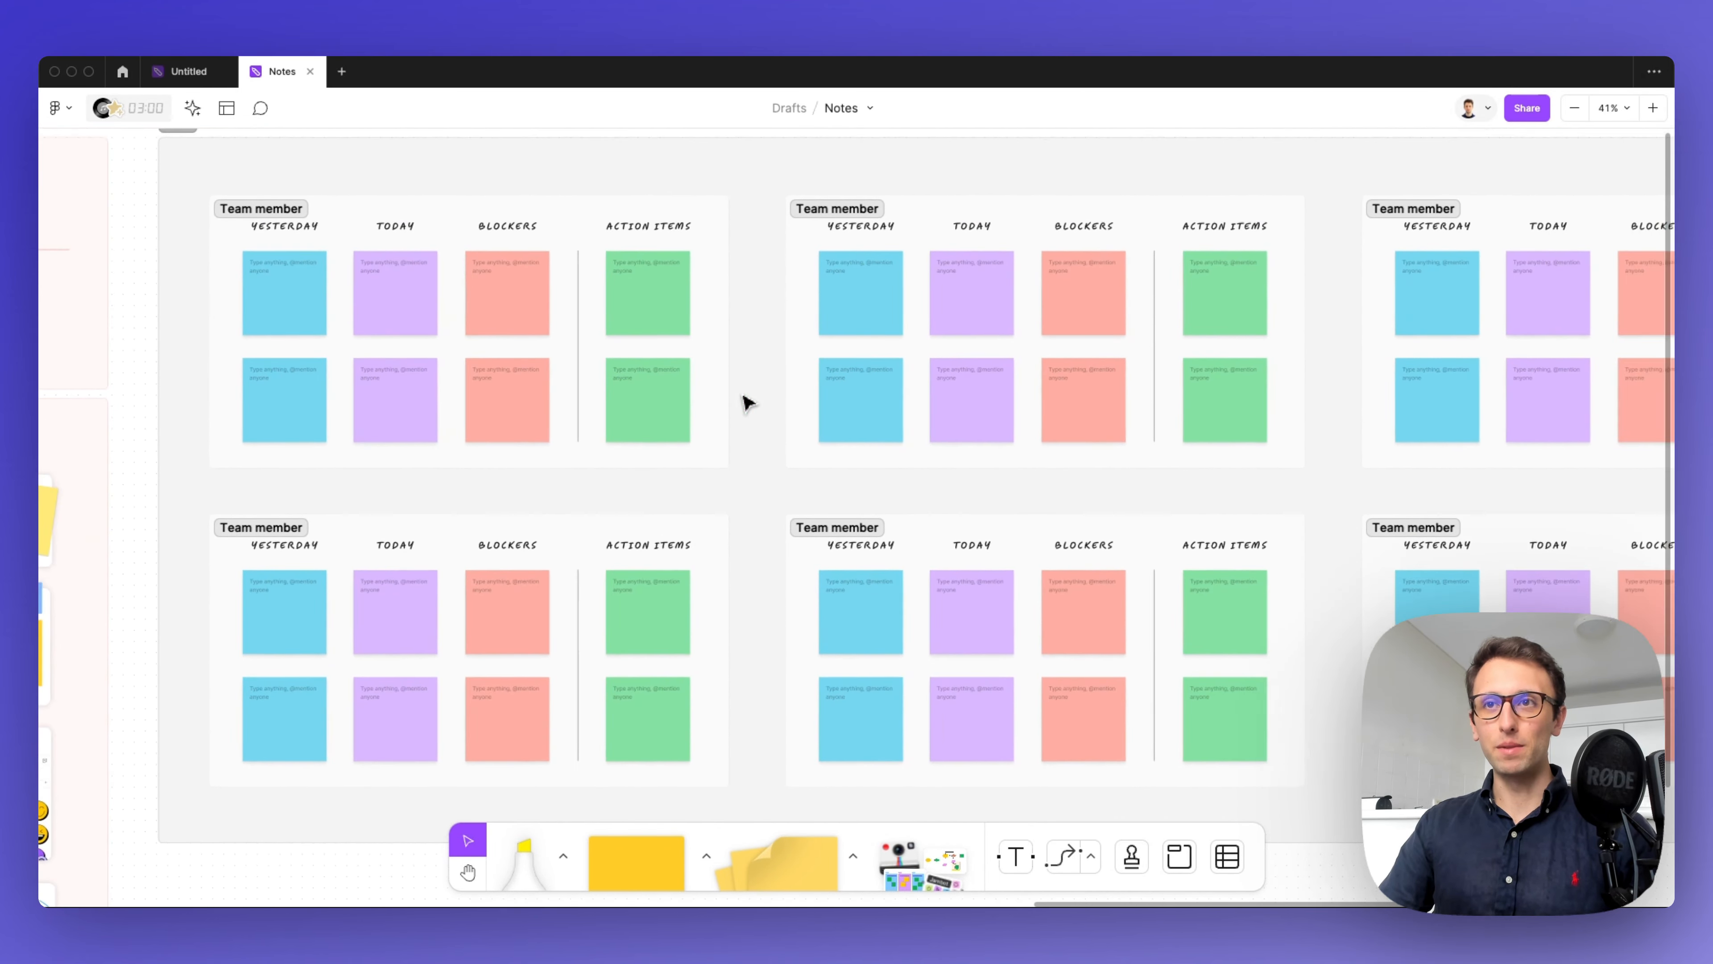
scroll(746, 403, right, 10)
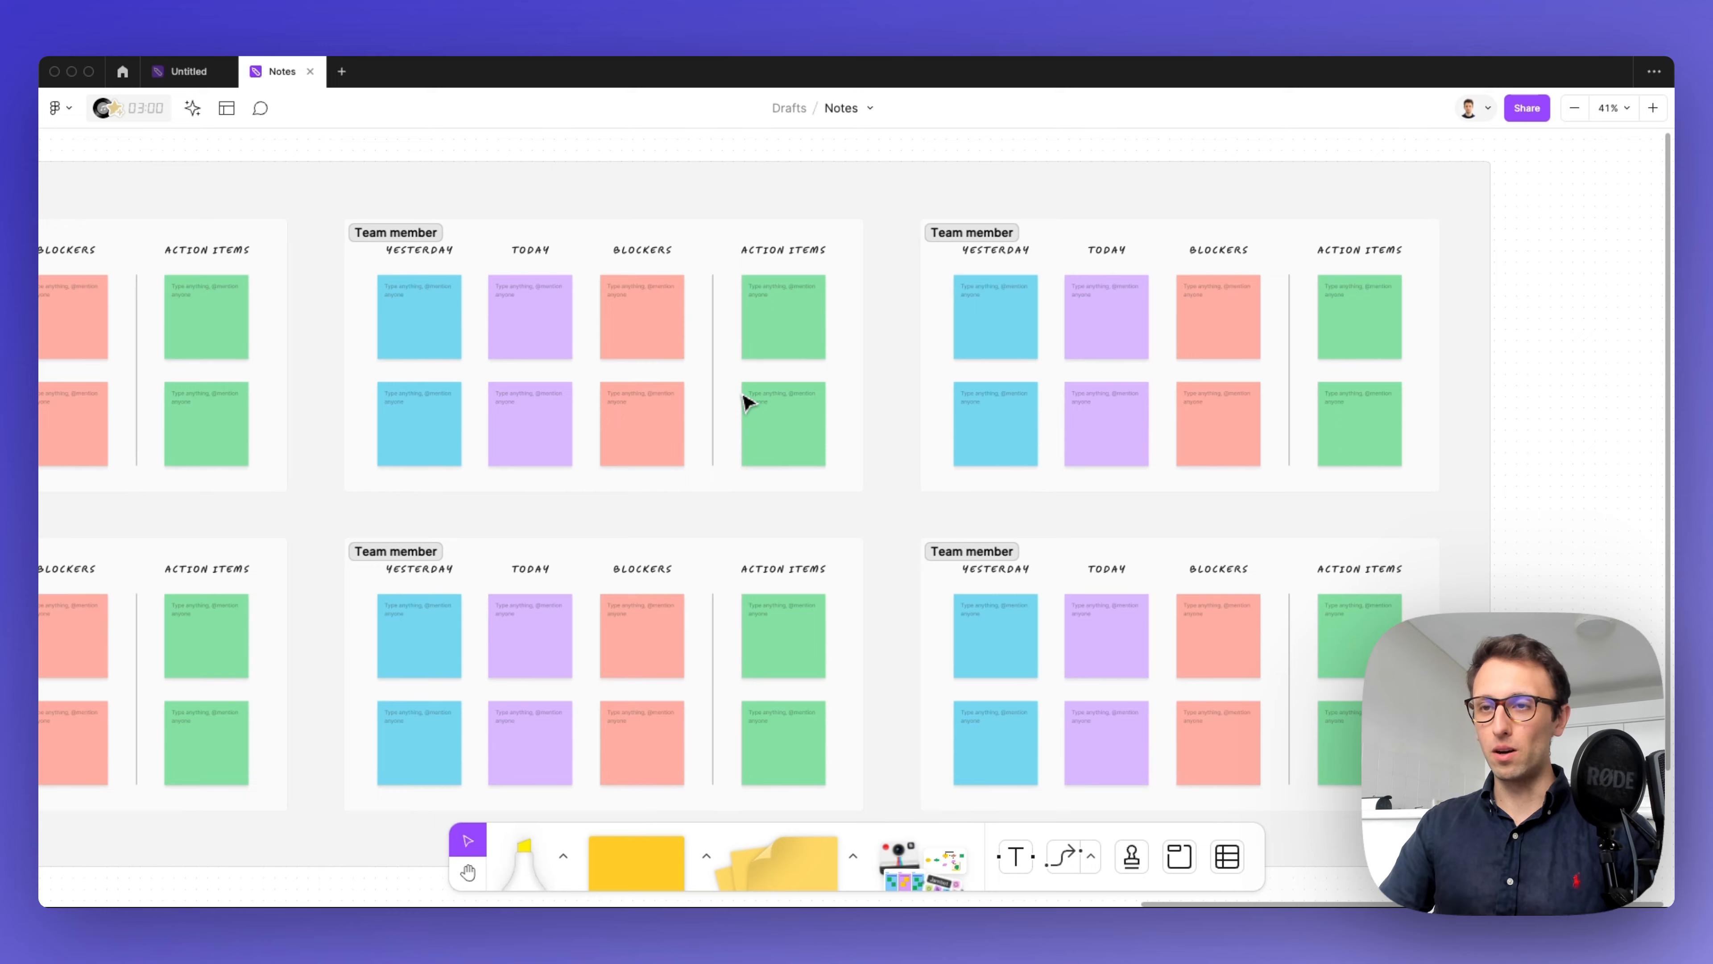
scroll(745, 403, left, 5)
scroll(748, 400, down, 5)
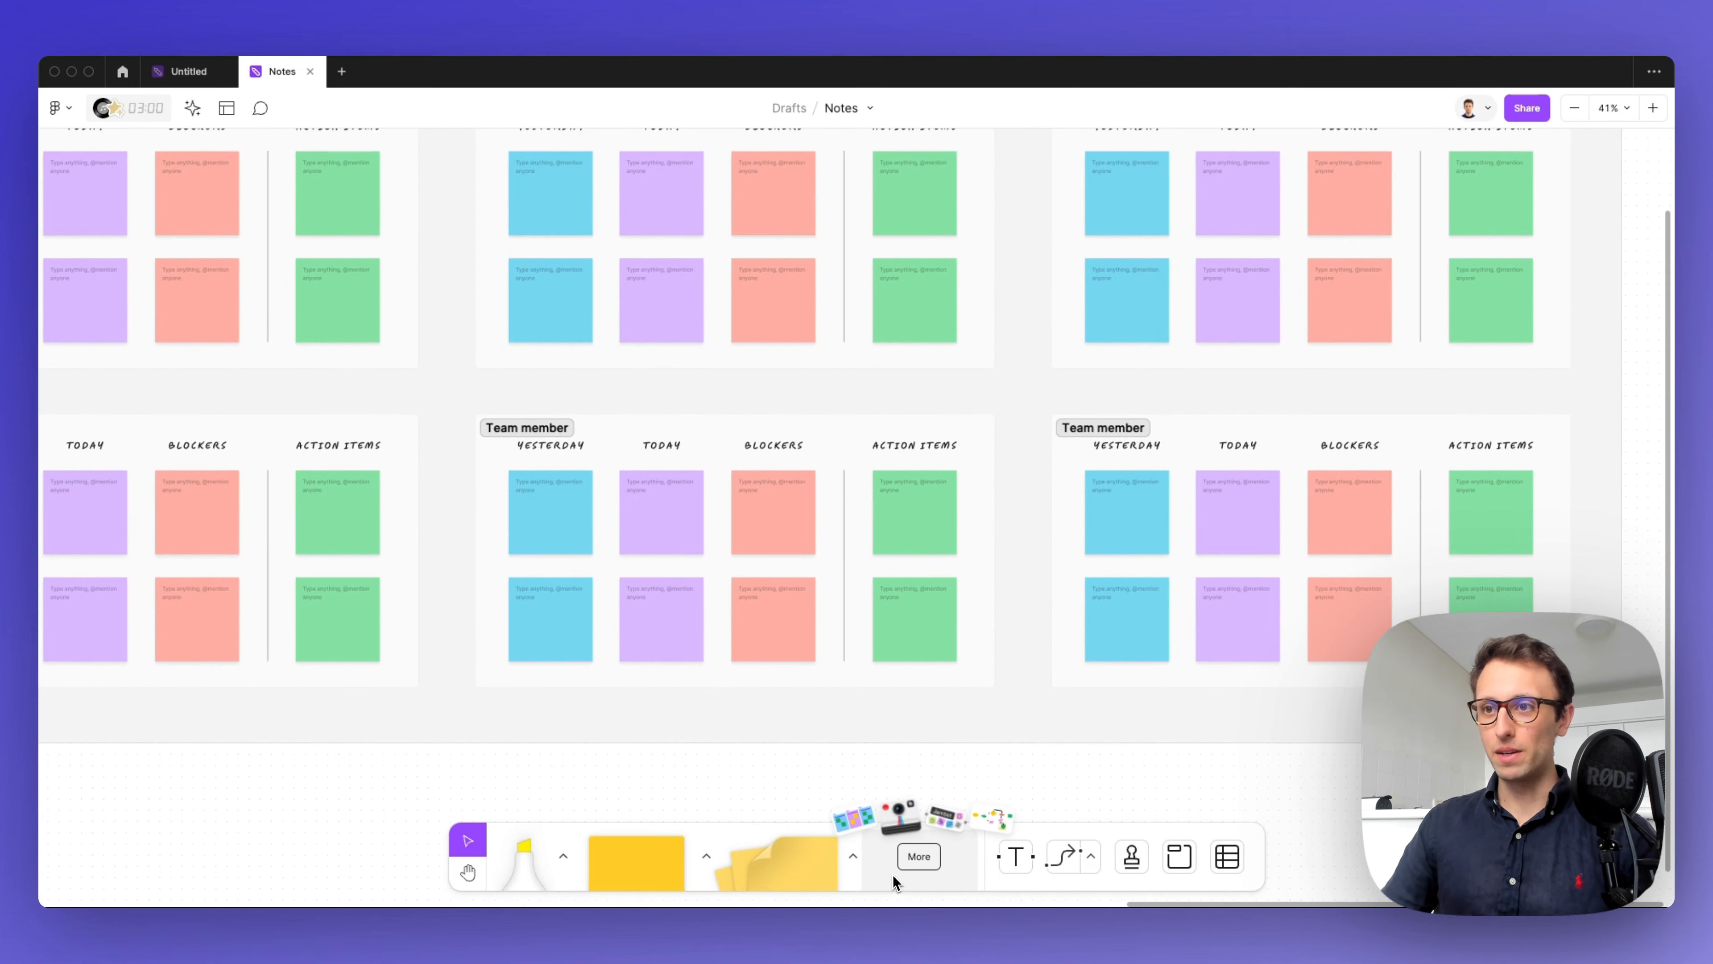
Step: Place the pin sticker on the upper-right corner of the blue Yesterday note in the template's lower middle Team member section
click(917, 856)
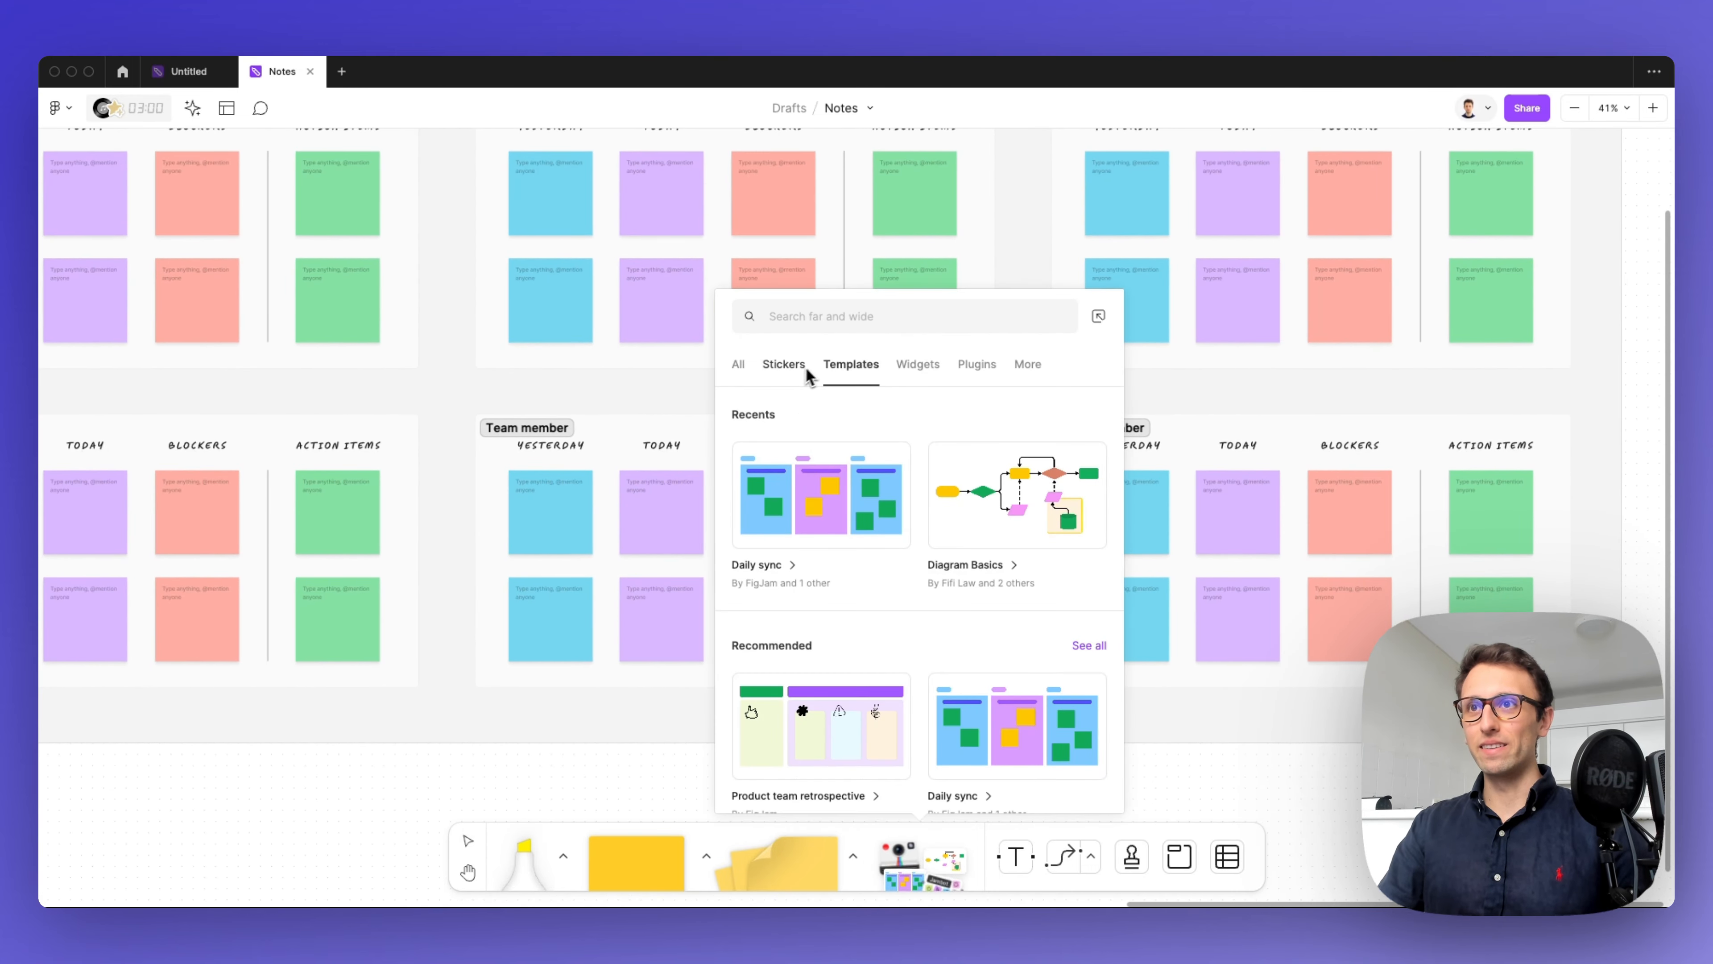
click(783, 370)
scroll(564, 382, down, 3)
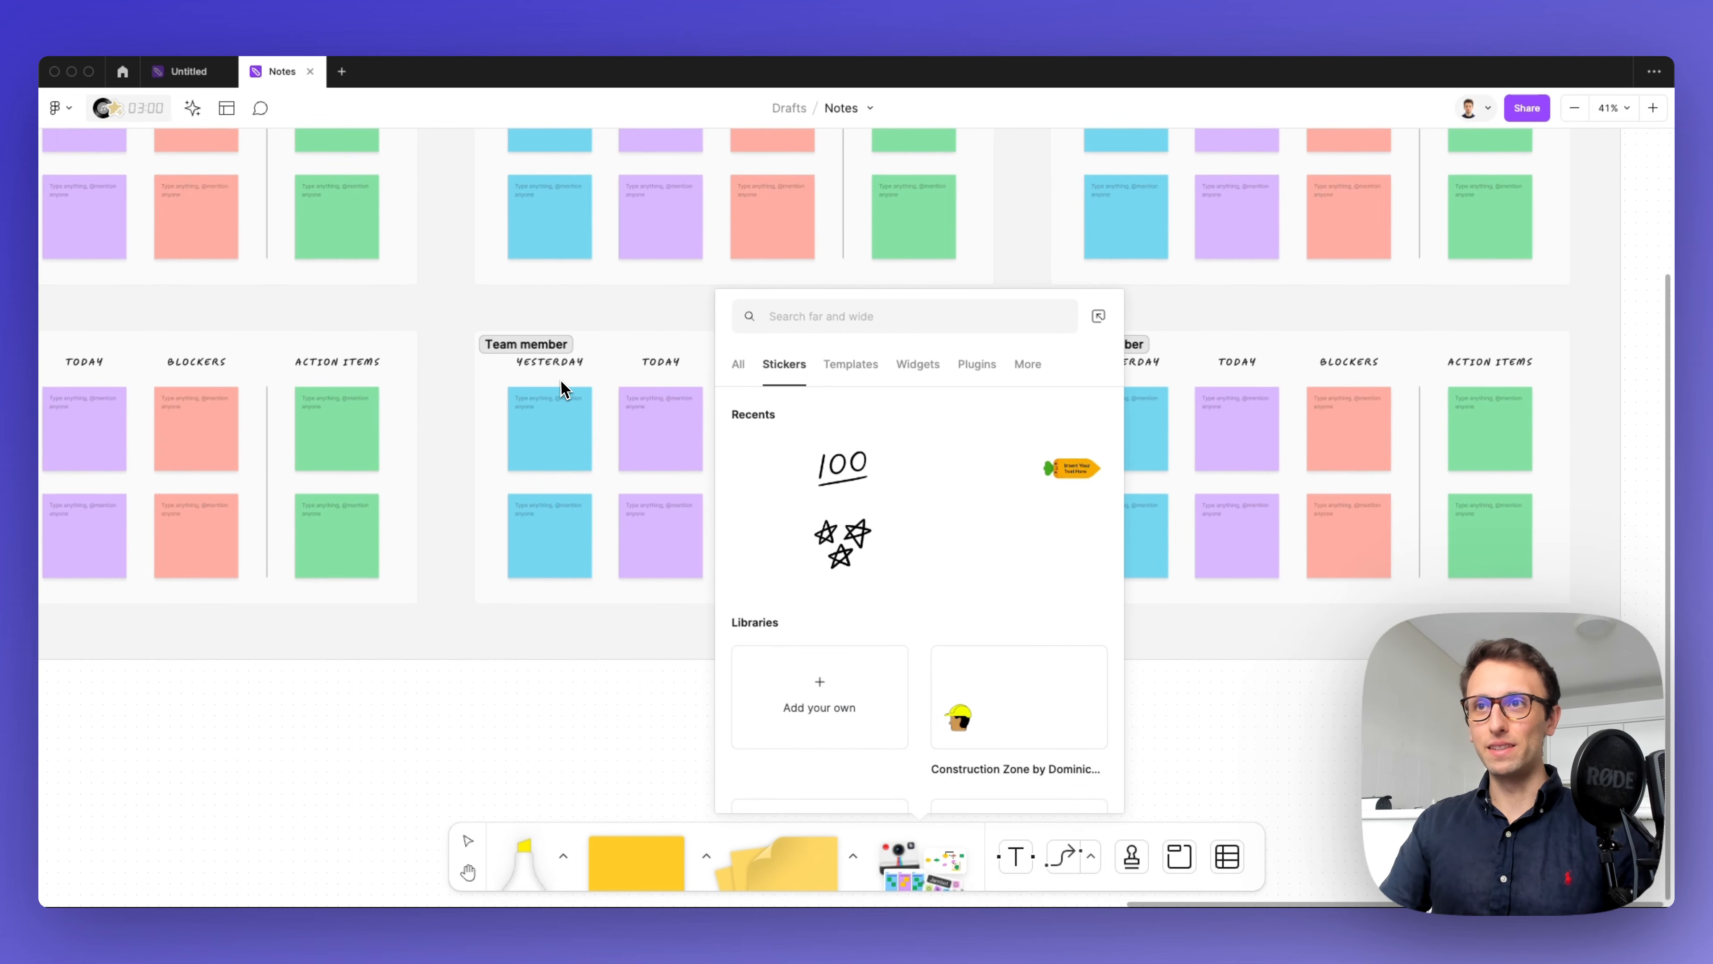
scroll(563, 384, down, 5)
scroll(563, 385, left, 2)
scroll(556, 385, up, 5)
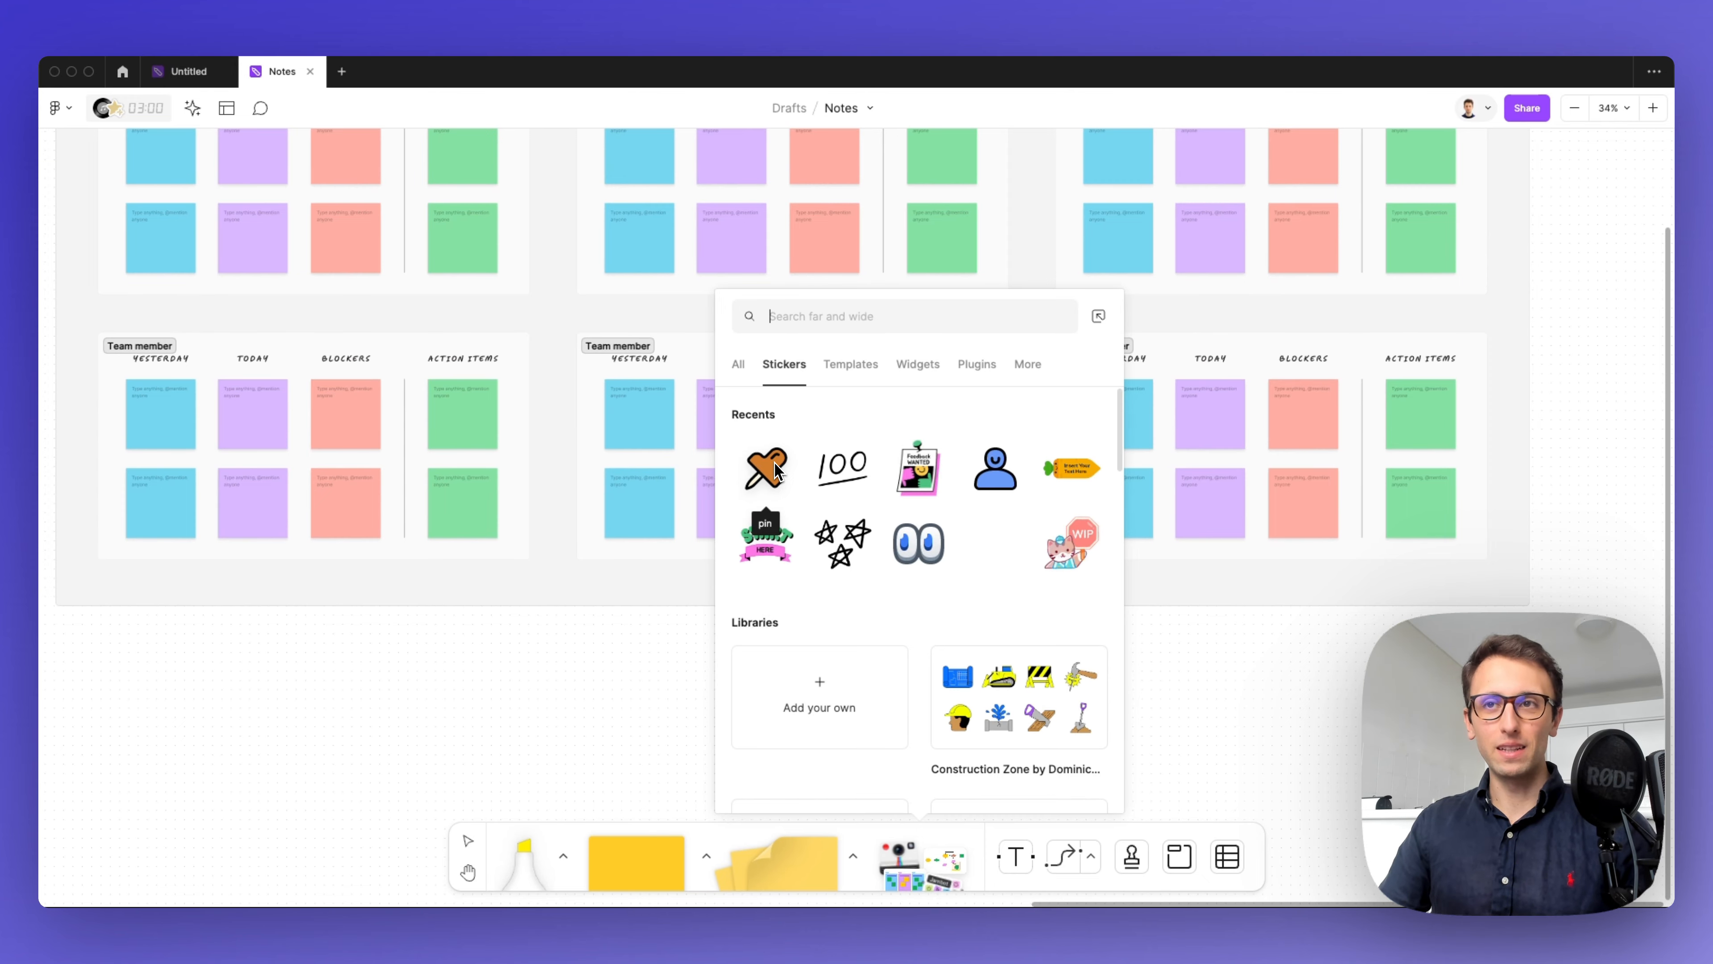
drag(778, 468, 737, 365)
scroll(643, 404, up, 5)
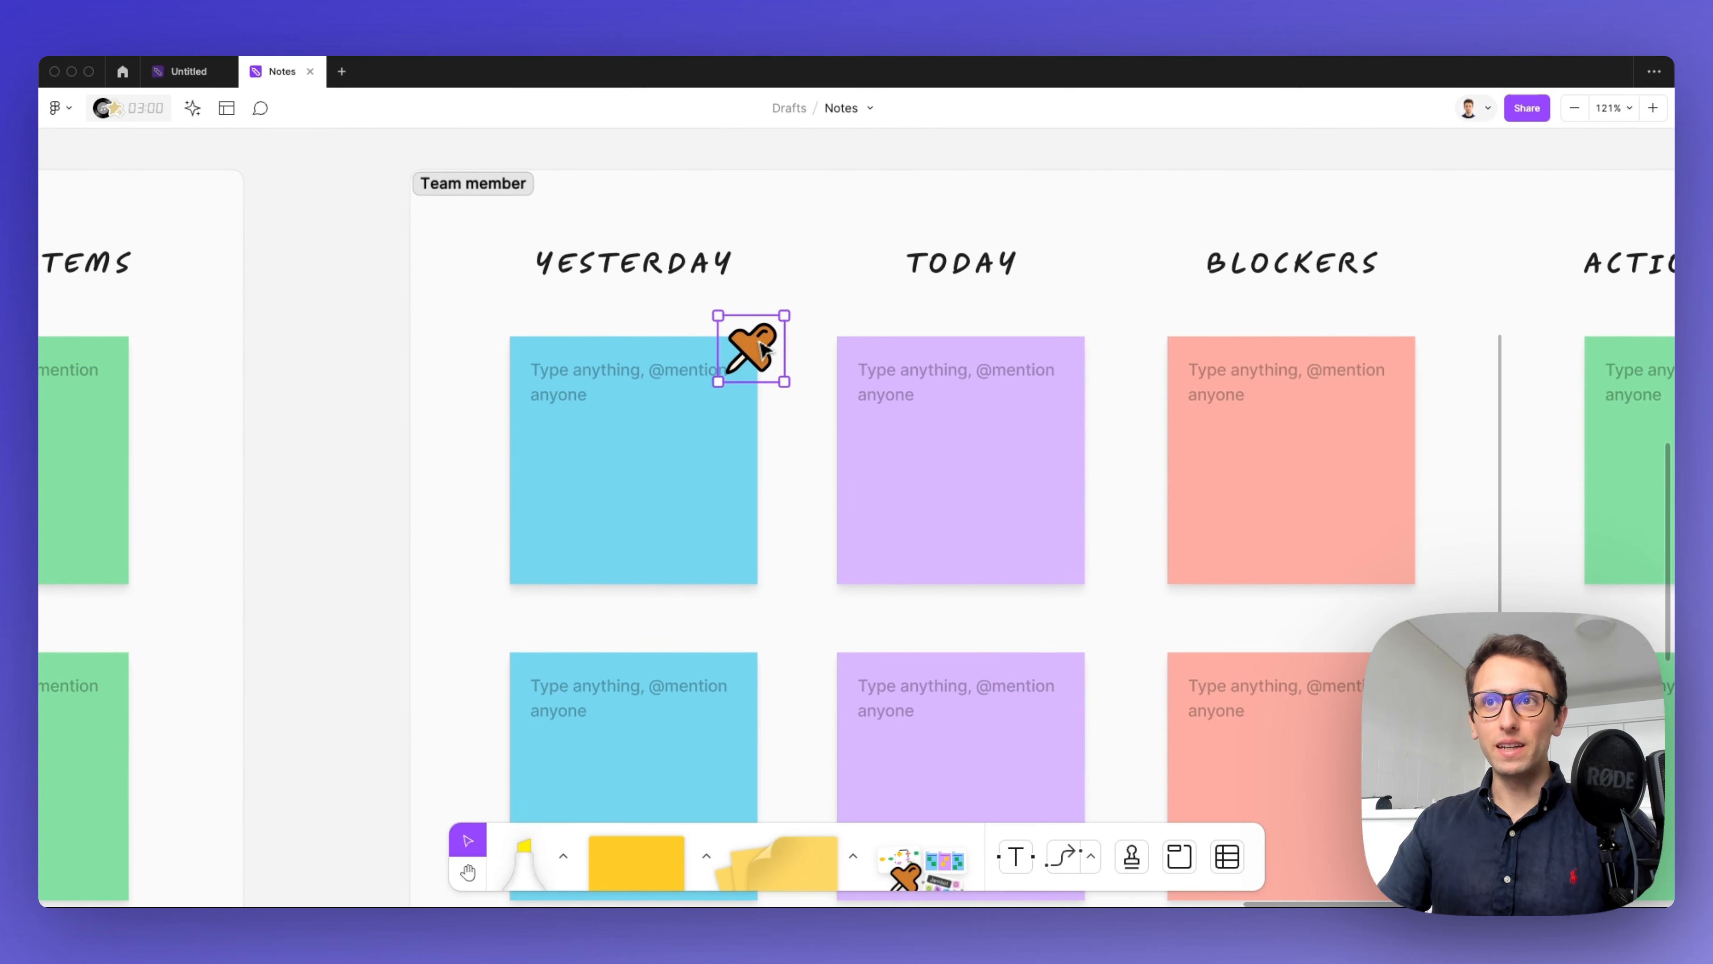
Step: Look through the available sticker libraries, from Construction Zone down to Back to school
click(912, 864)
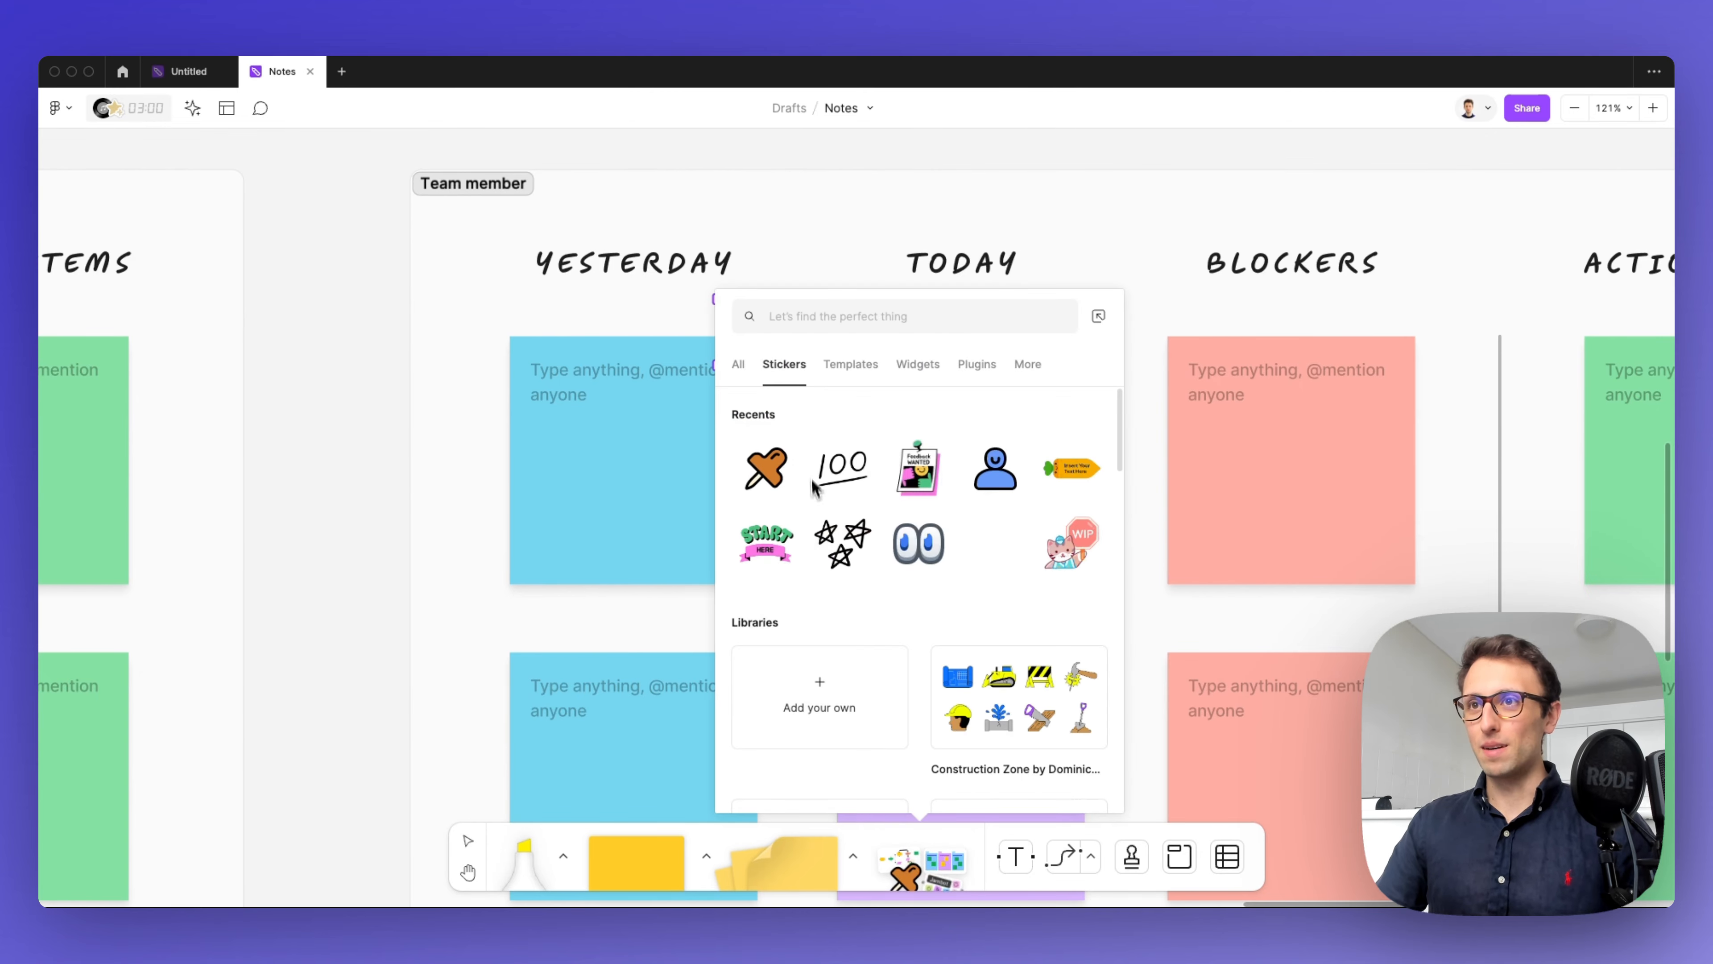
scroll(929, 465, down, 5)
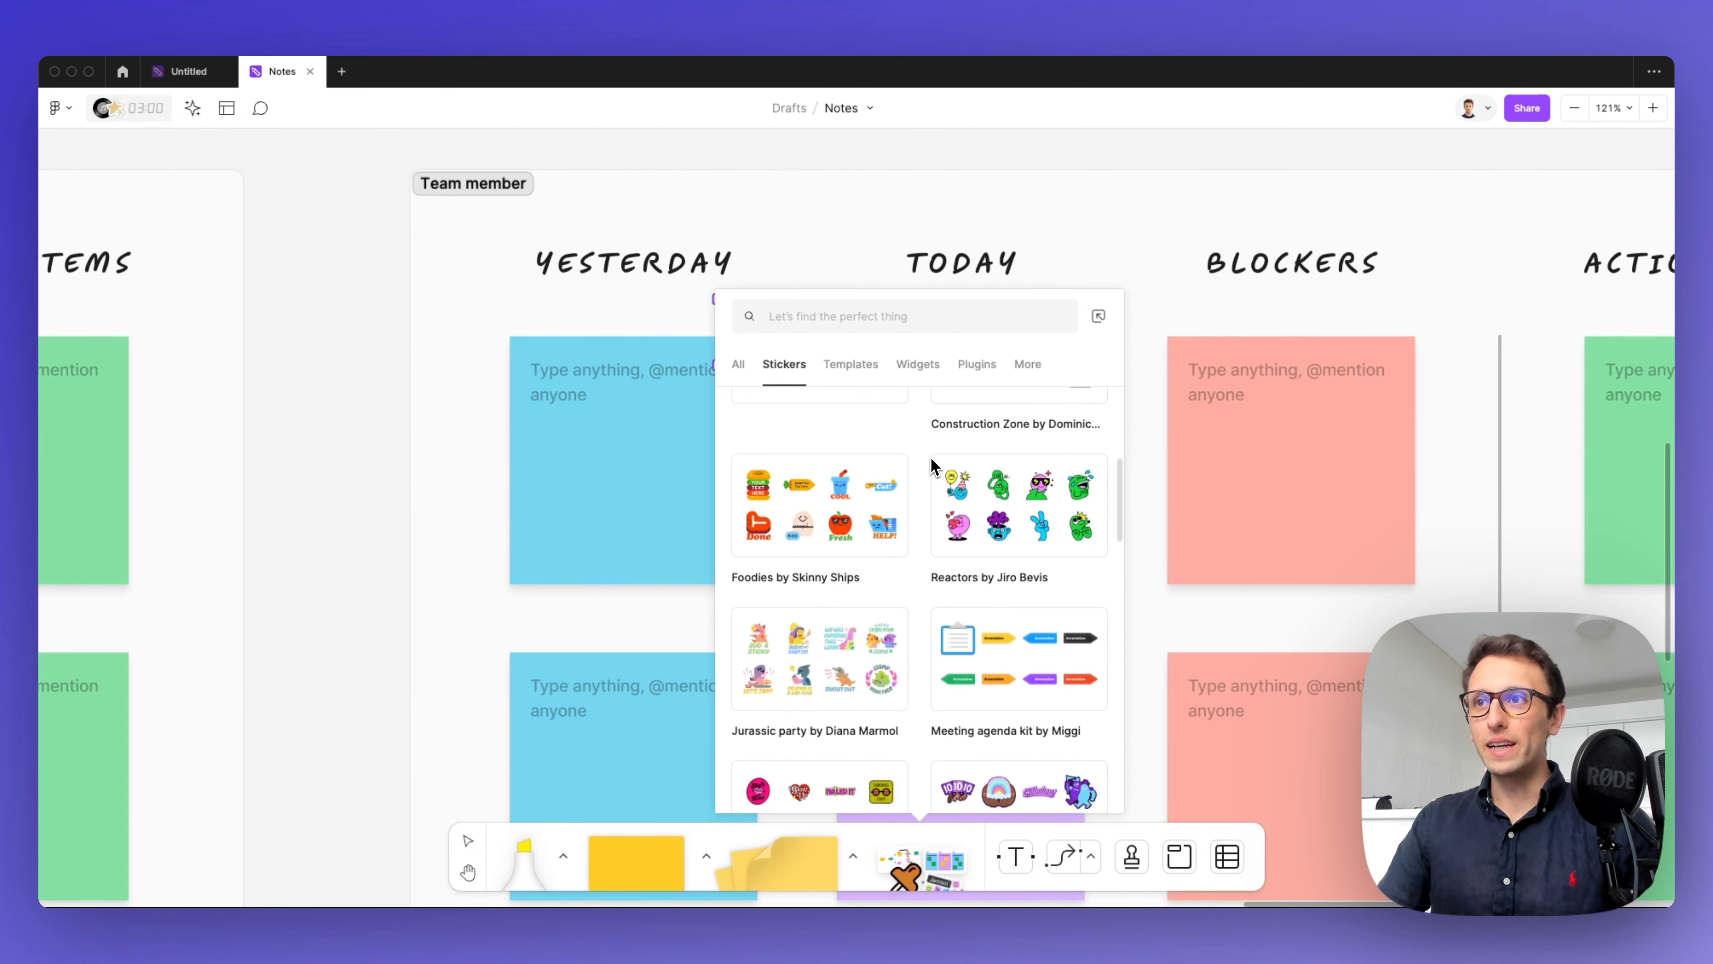
scroll(931, 464, down, 7)
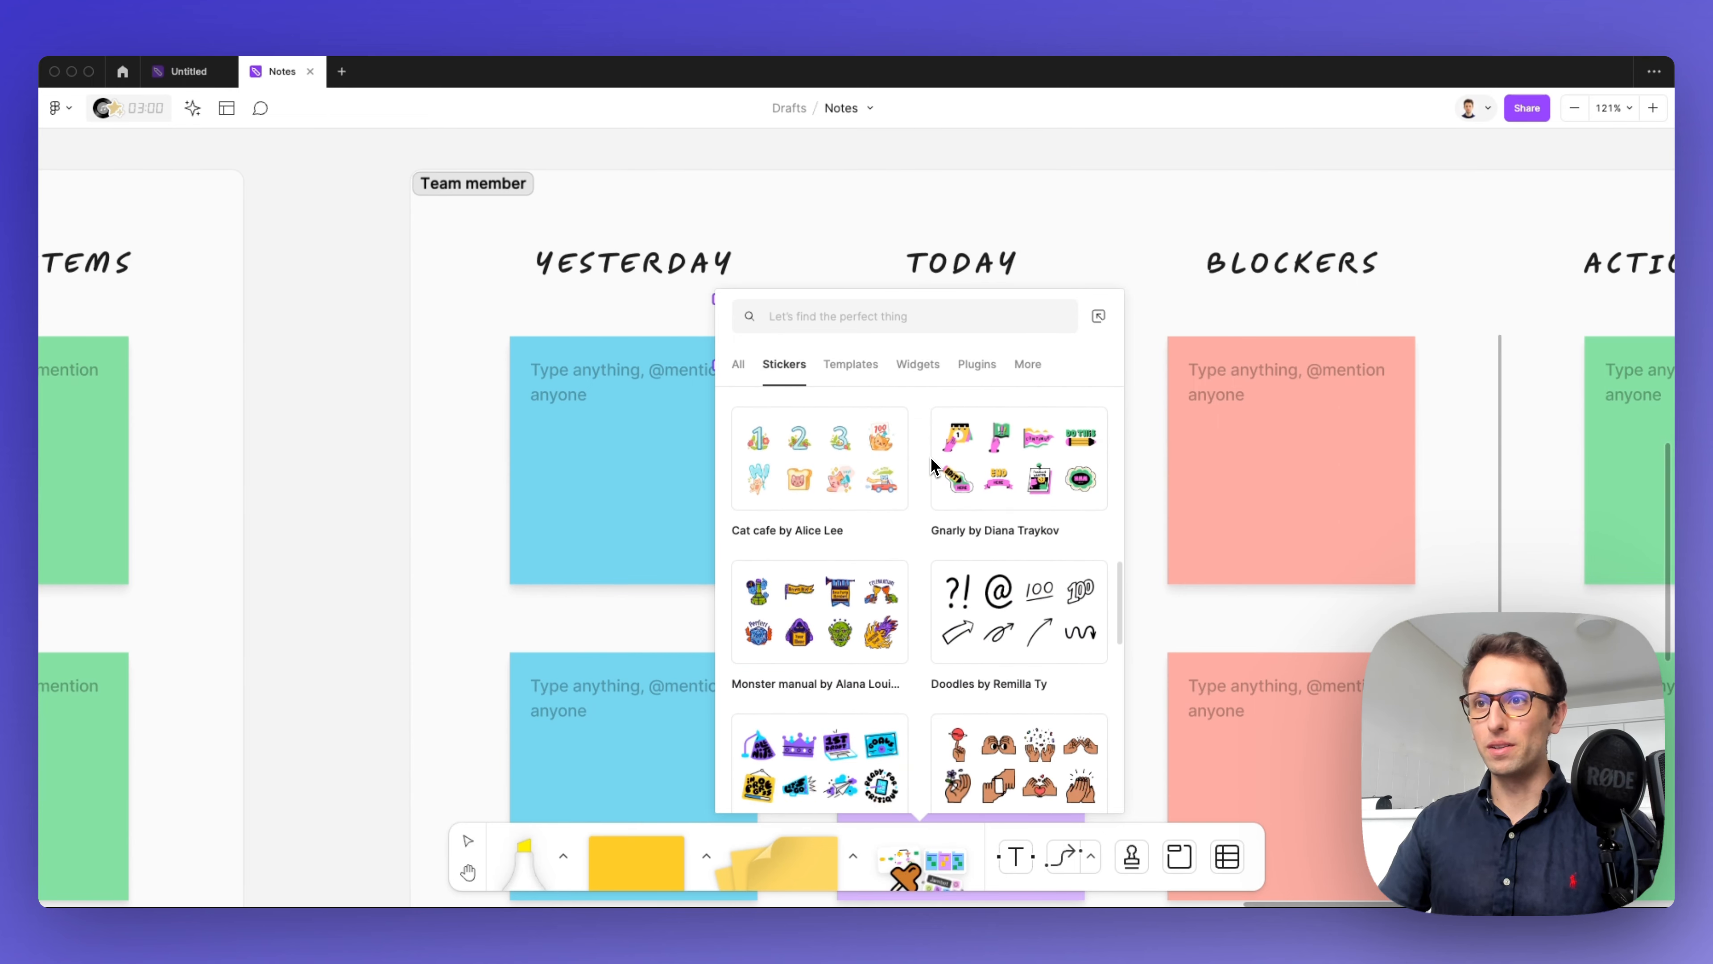
scroll(931, 464, down, 7)
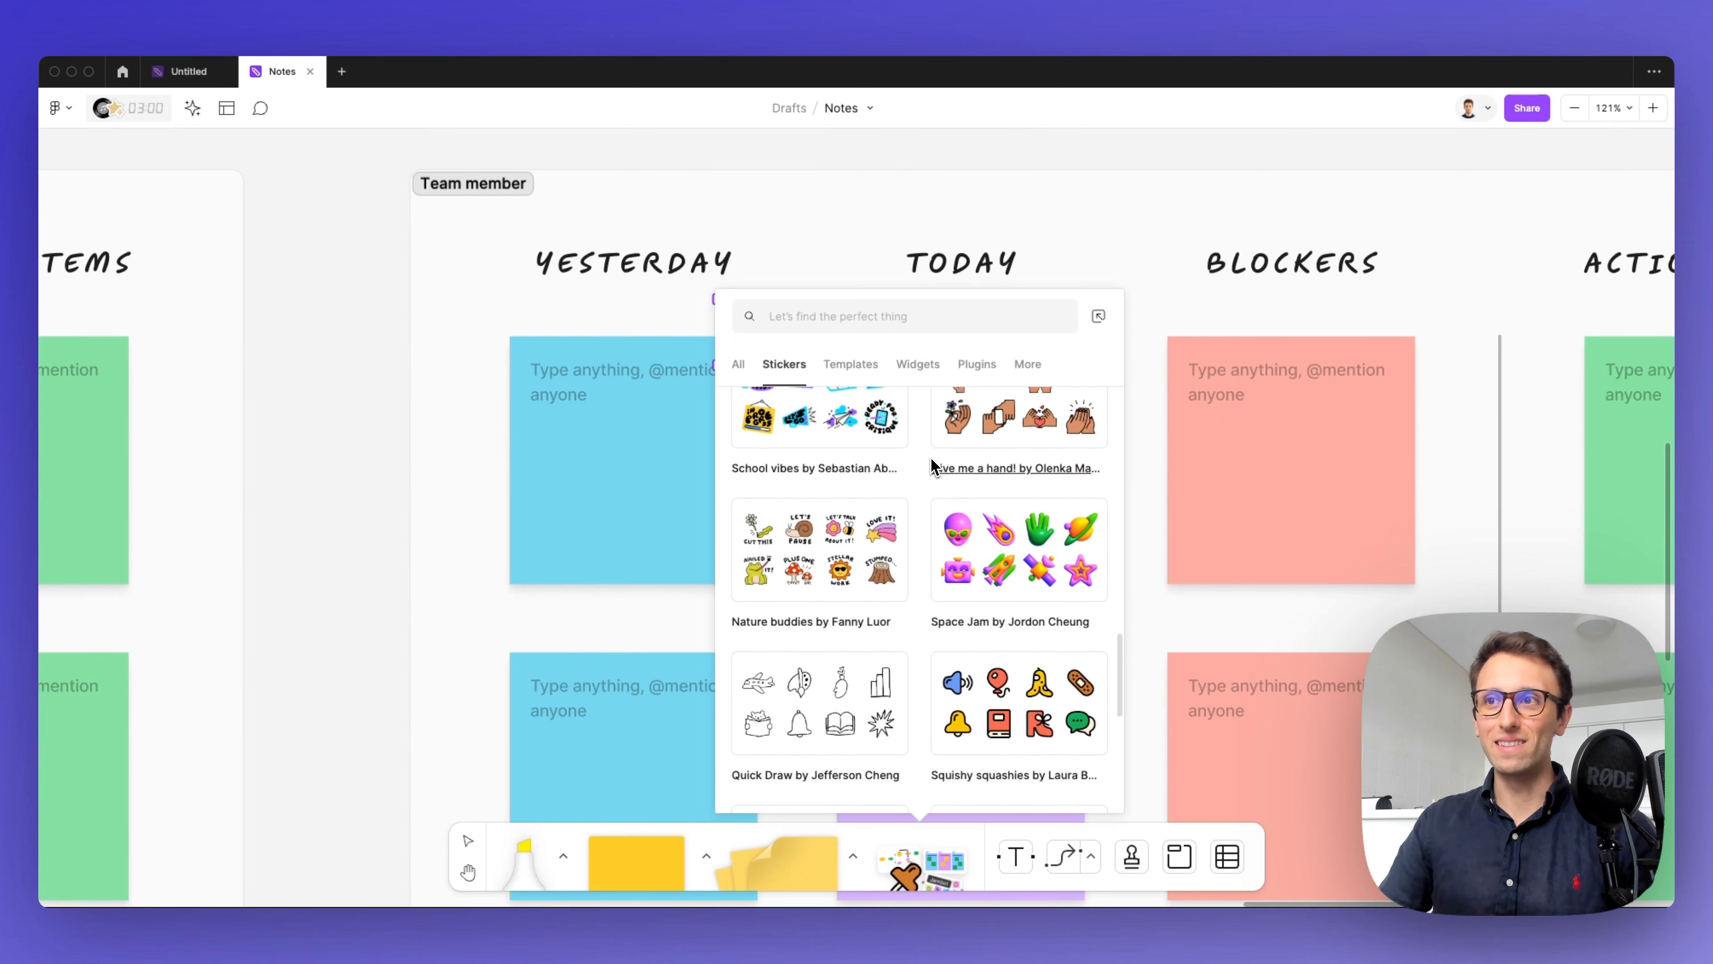
scroll(931, 464, down, 5)
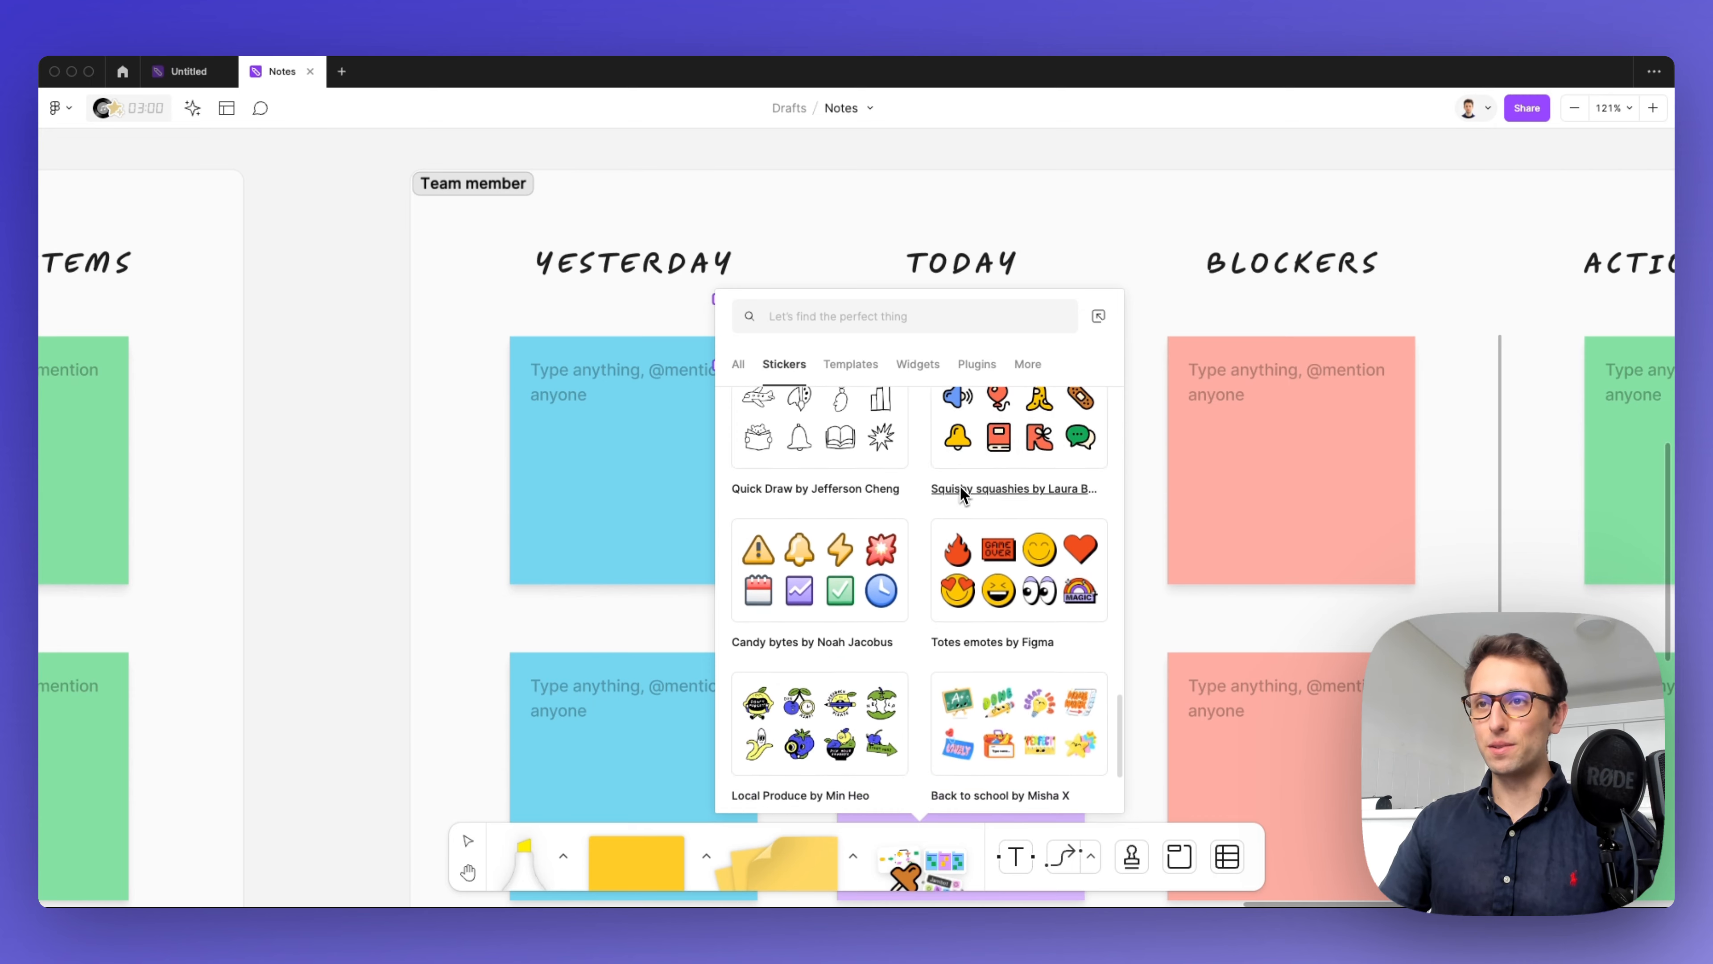
scroll(963, 500, up, 20)
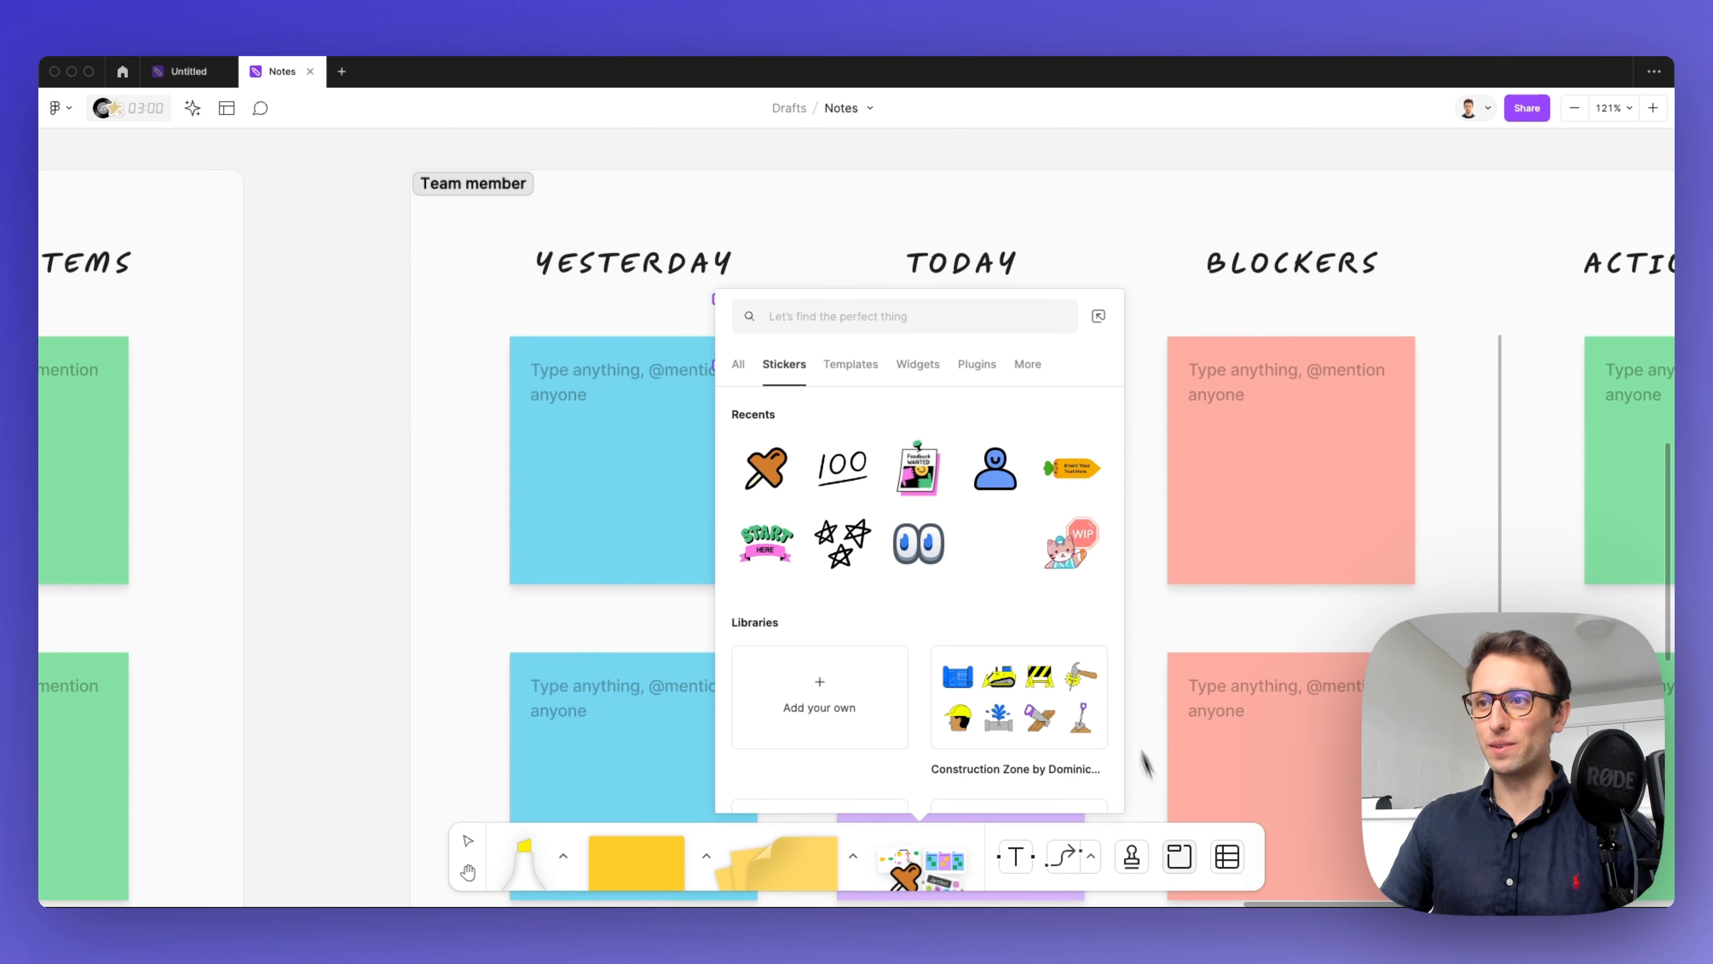
Step: Add a thumbs-up stamp on the left edge of the pinned blue Yesterday note
click(1136, 861)
click(1139, 861)
click(1138, 861)
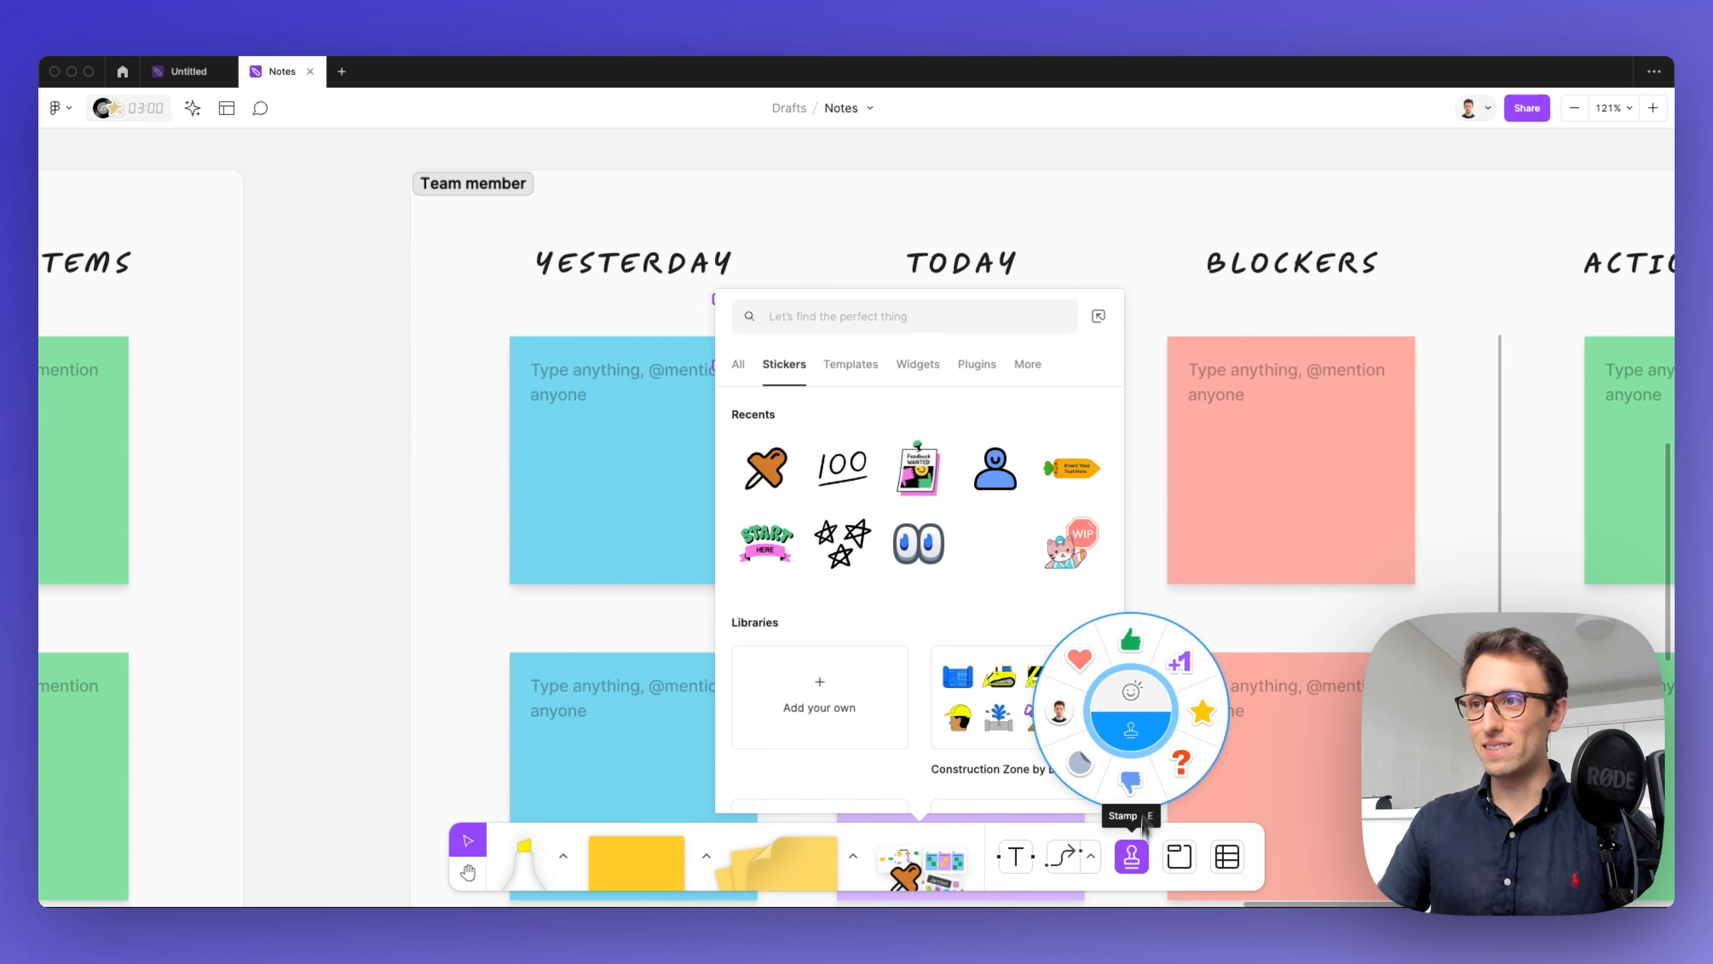
click(1140, 652)
click(511, 437)
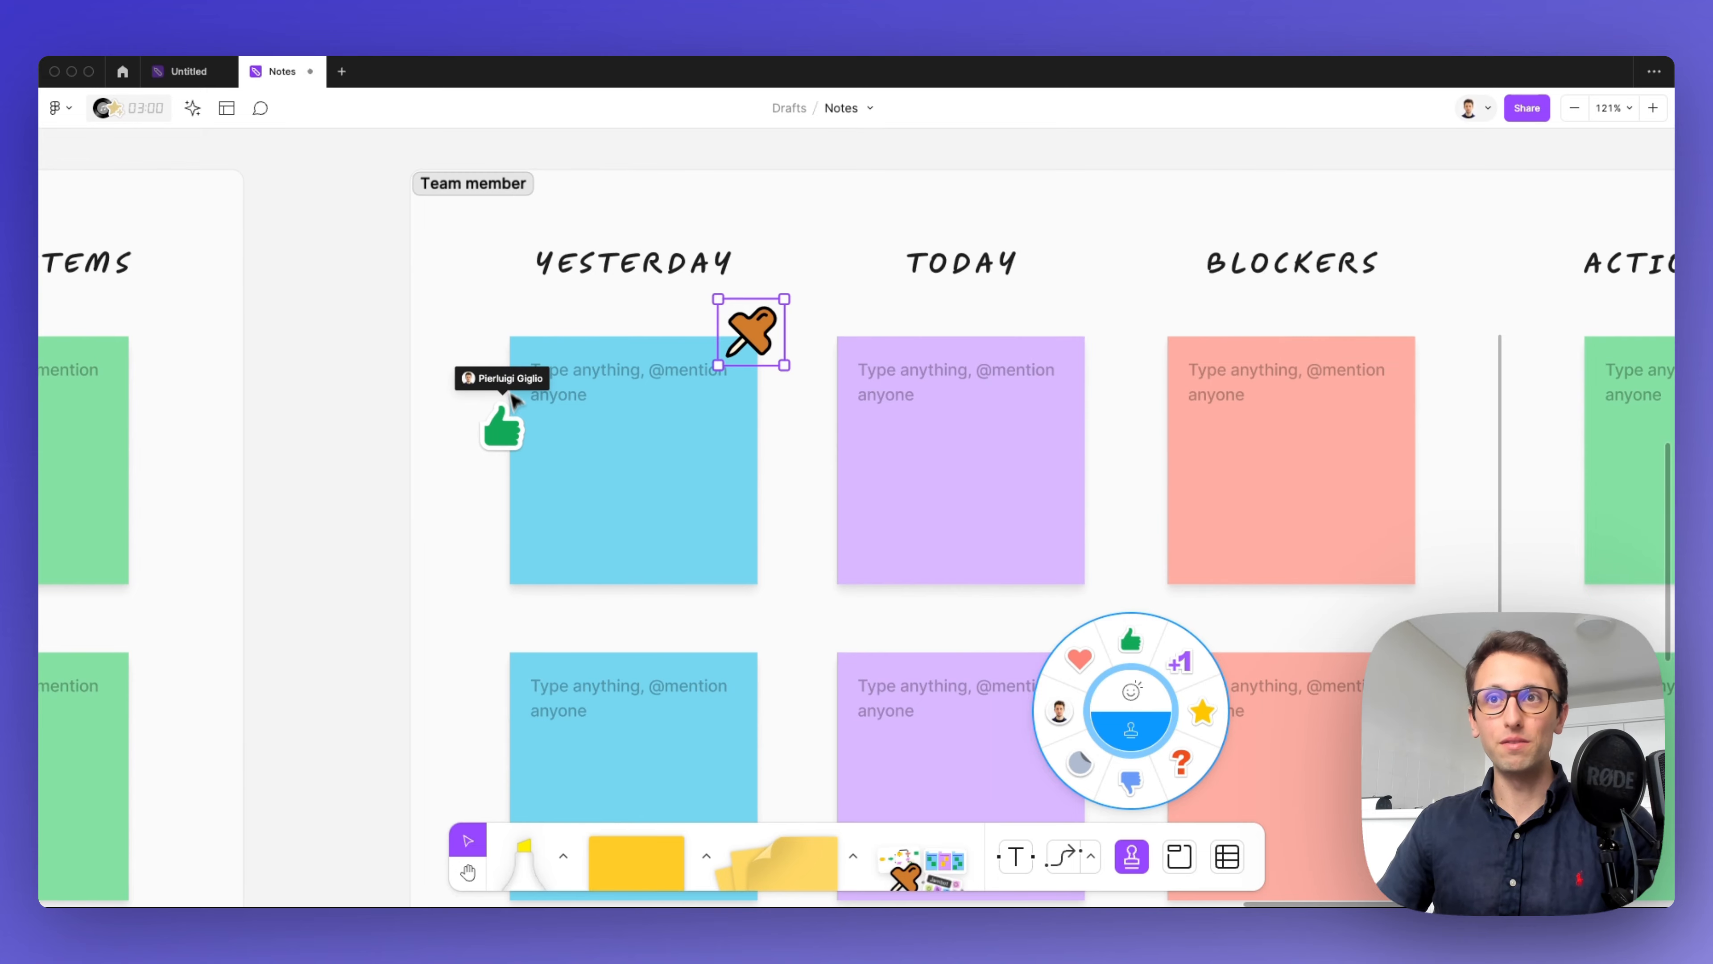
Step: Move the thumbs-up stamp to the empty canvas below the Daily sync template
drag(511, 436, 555, 733)
scroll(525, 340, down, 3)
scroll(524, 340, down, 6)
scroll(554, 732, down, 3)
click(549, 724)
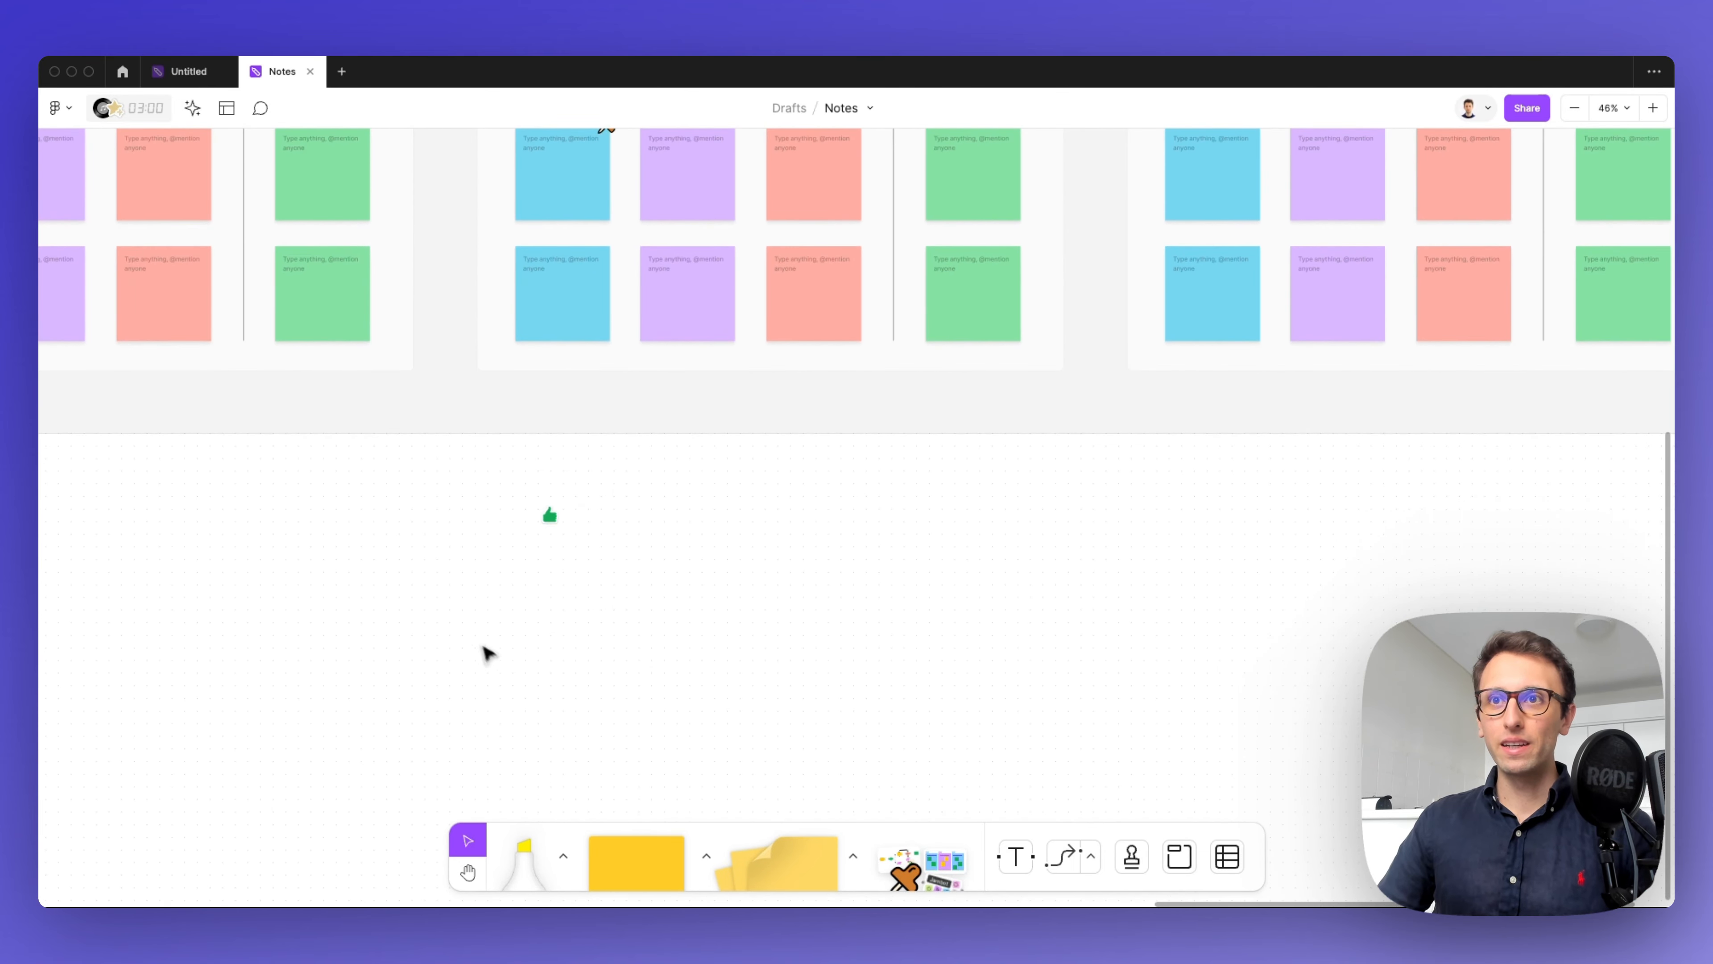
Step: Draw a yellow rectangle just below the thumbs-up stamp and duplicate it to its right
scroll(502, 637, down, 3)
scroll(742, 448, up, 5)
key(s)
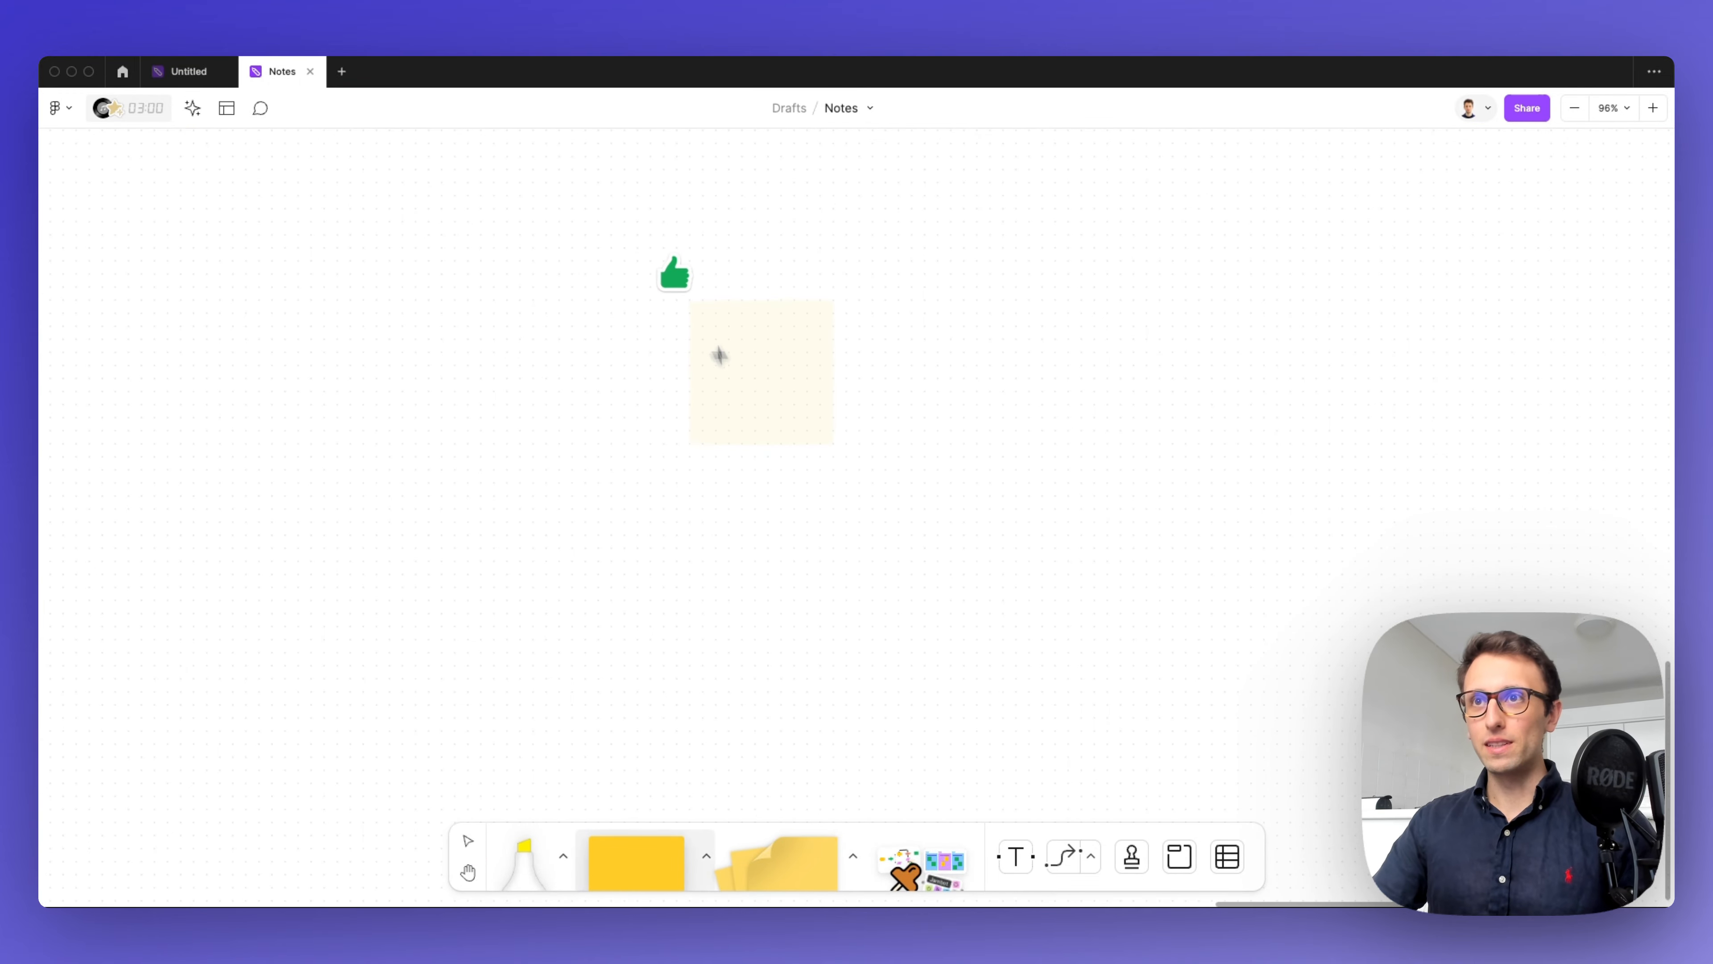
drag(664, 314, 938, 496)
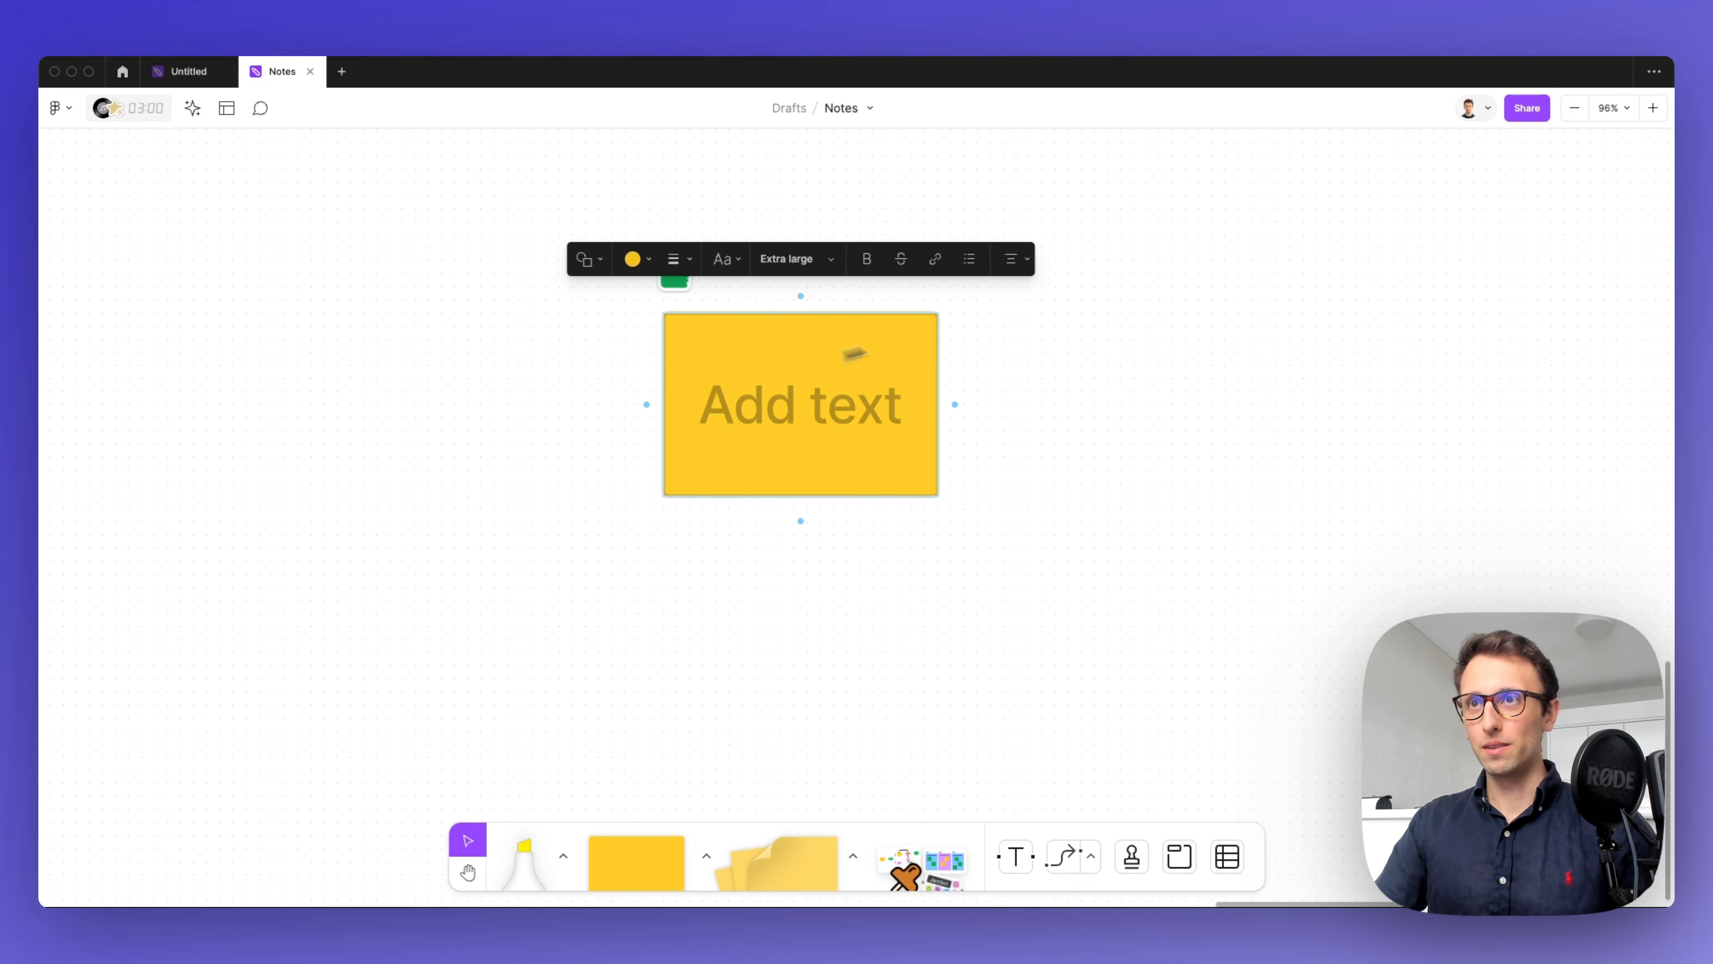
click(1060, 320)
drag(826, 331, 1129, 331)
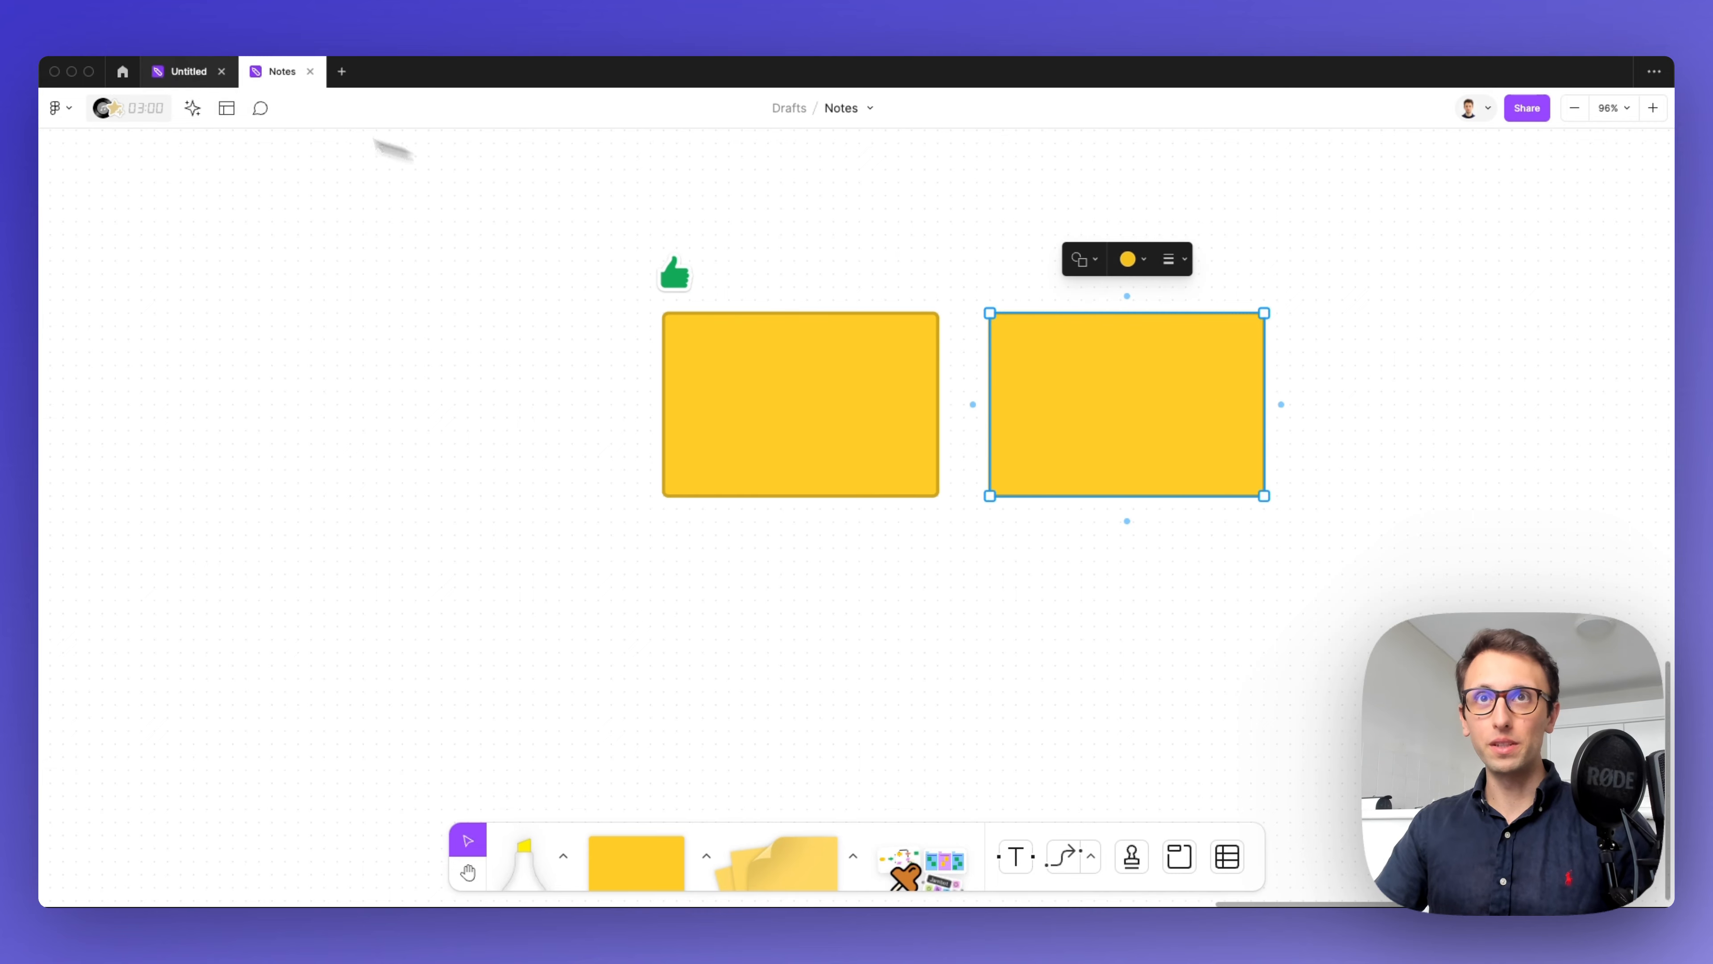
Step: Open the Export design file from the recently viewed files
click(122, 71)
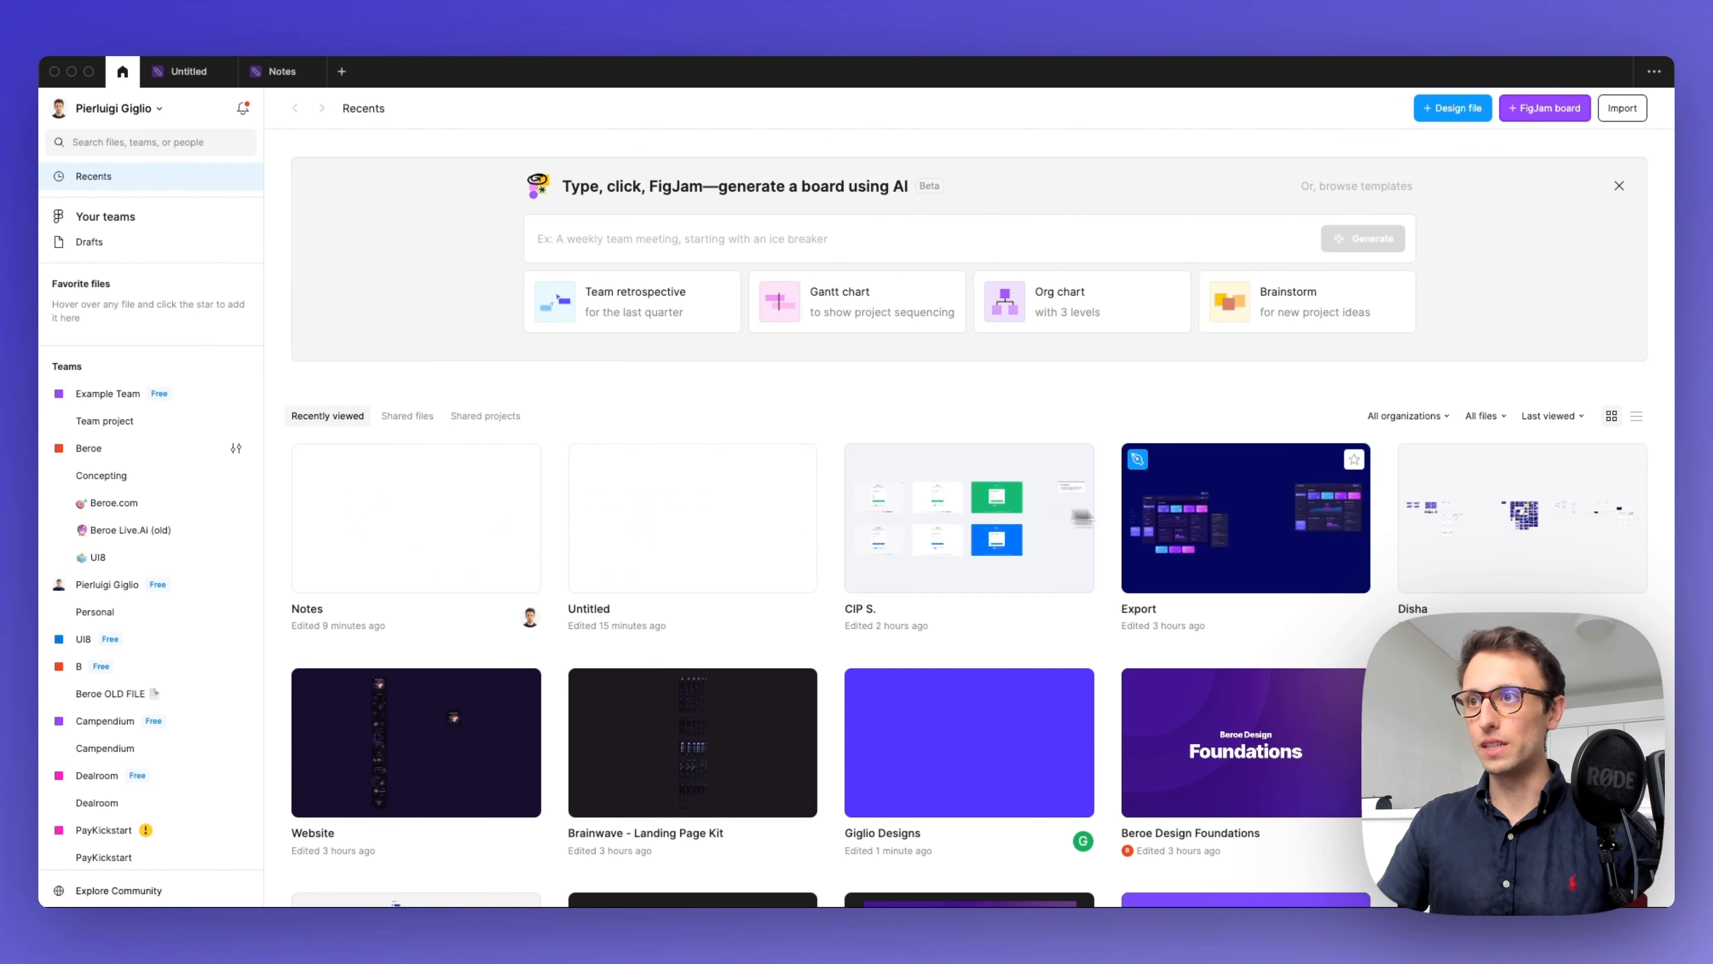
click(1296, 528)
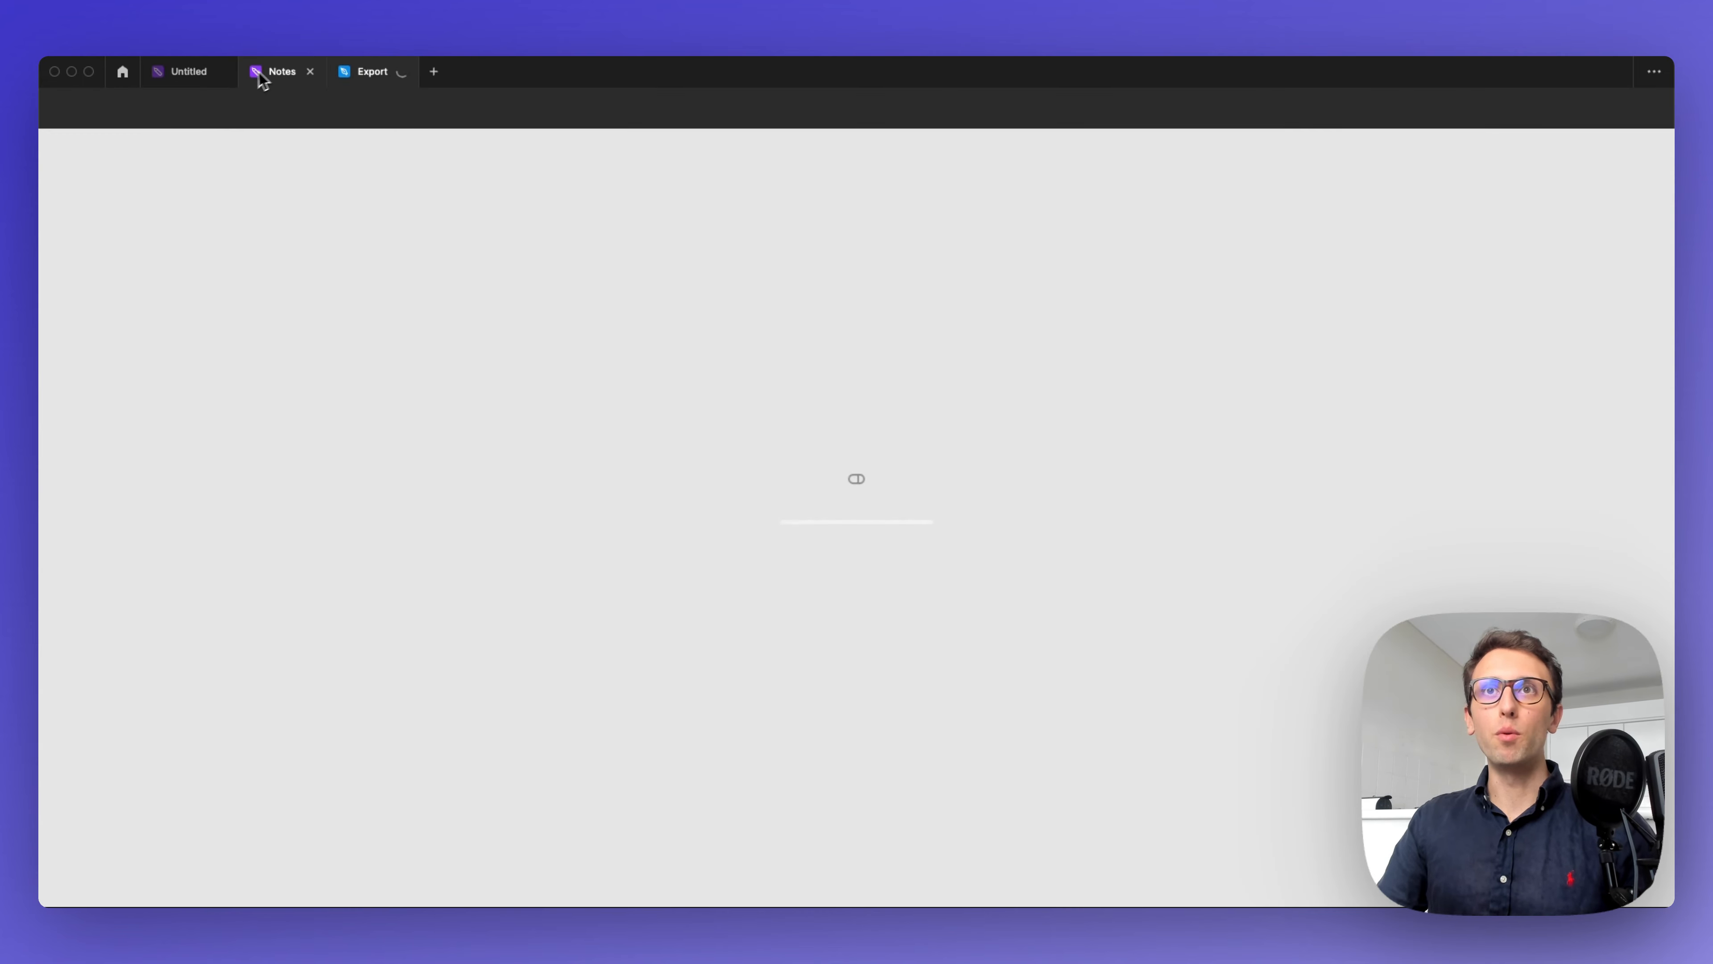
mouse_move(280, 72)
scroll(920, 265, right, 1)
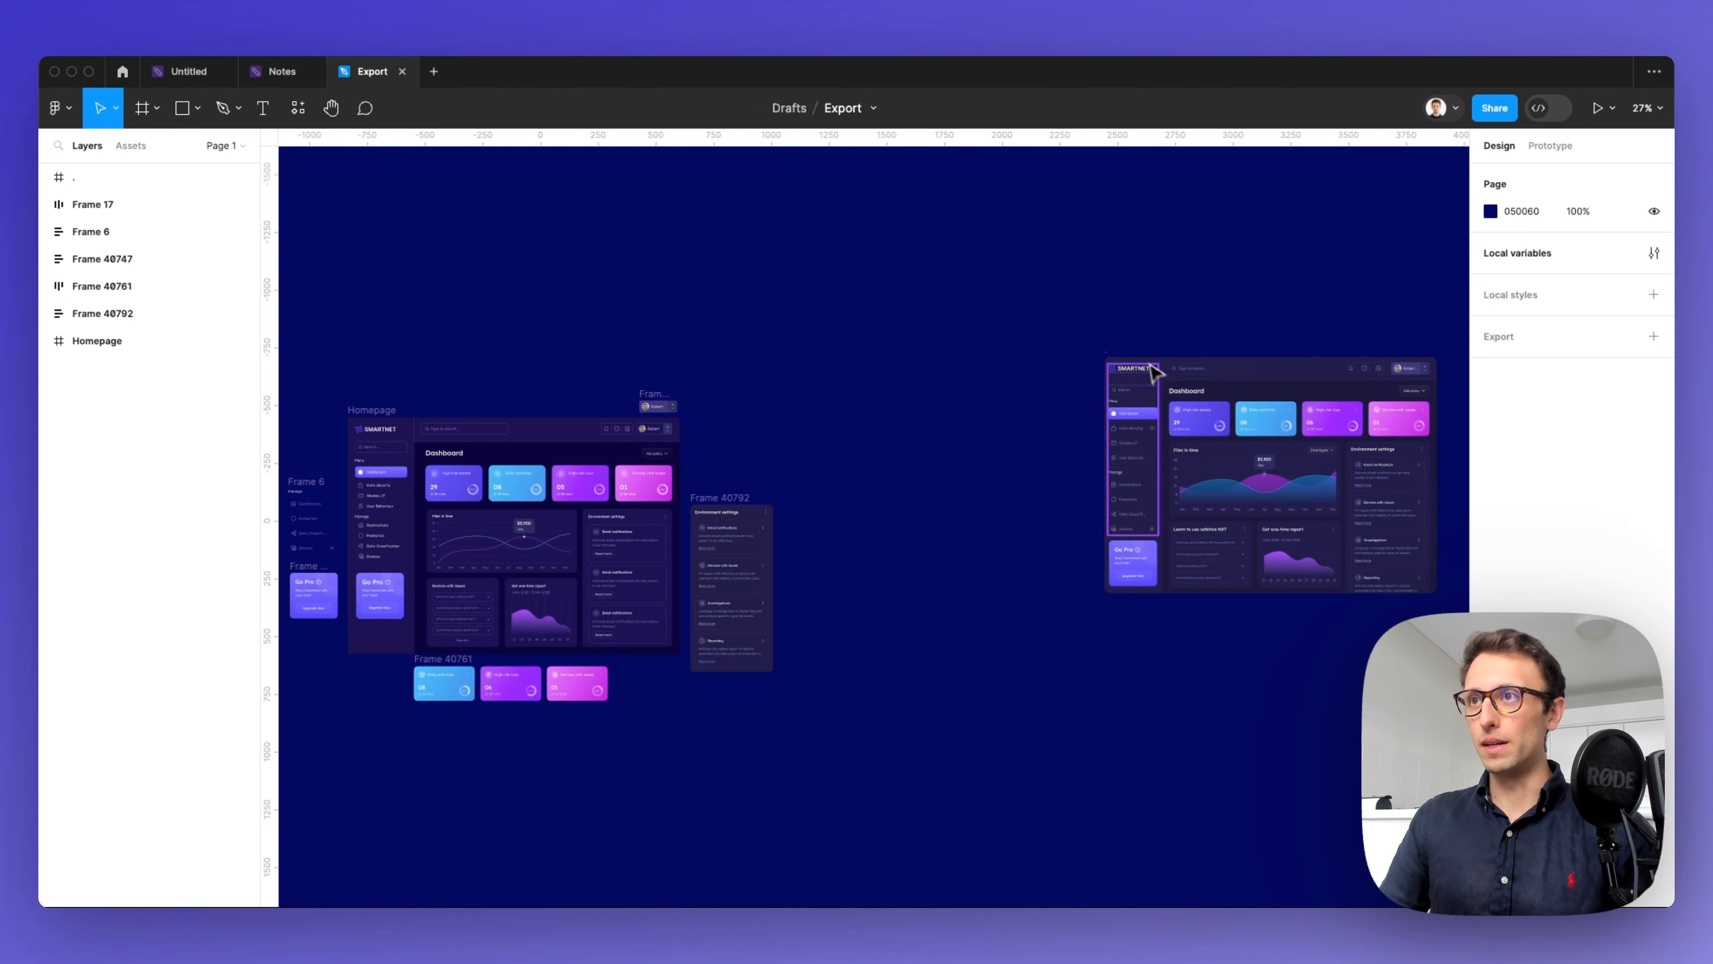
Step: Copy the separate 1440 × 1024 SMARTNET dashboard frame on the far right of the design
click(1106, 361)
key(super+c)
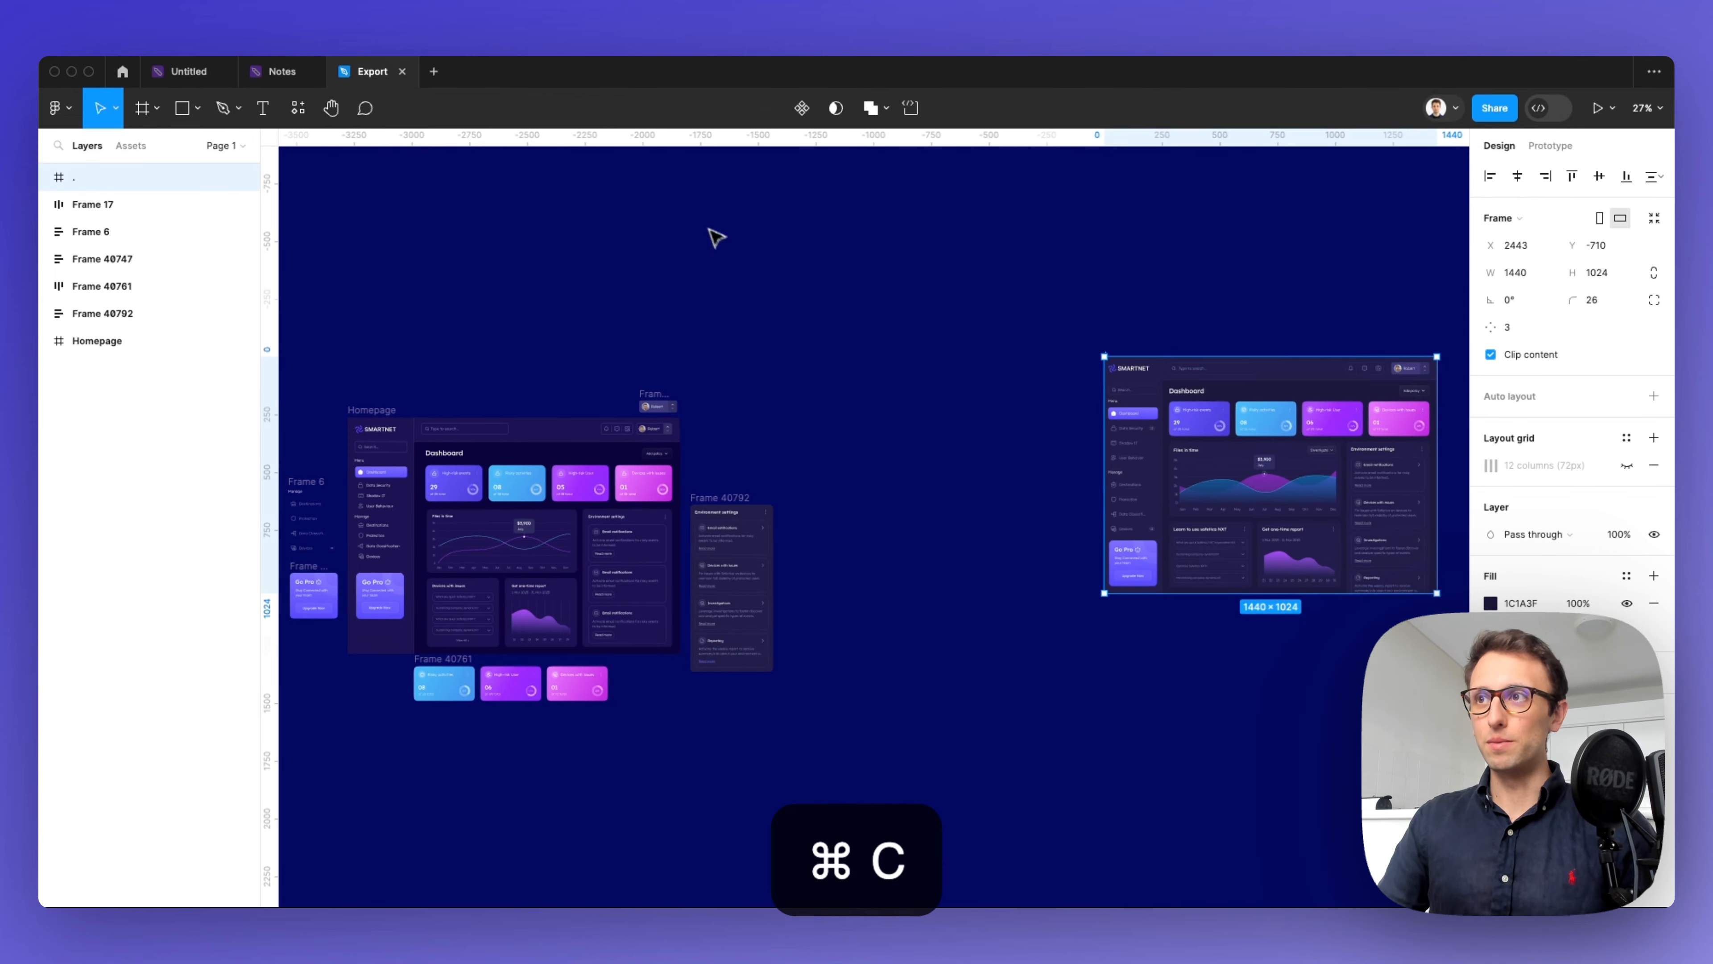
scroll(937, 313, right, 3)
scroll(1113, 435, up, 5)
scroll(1112, 432, right, 2)
scroll(1092, 419, up, 2)
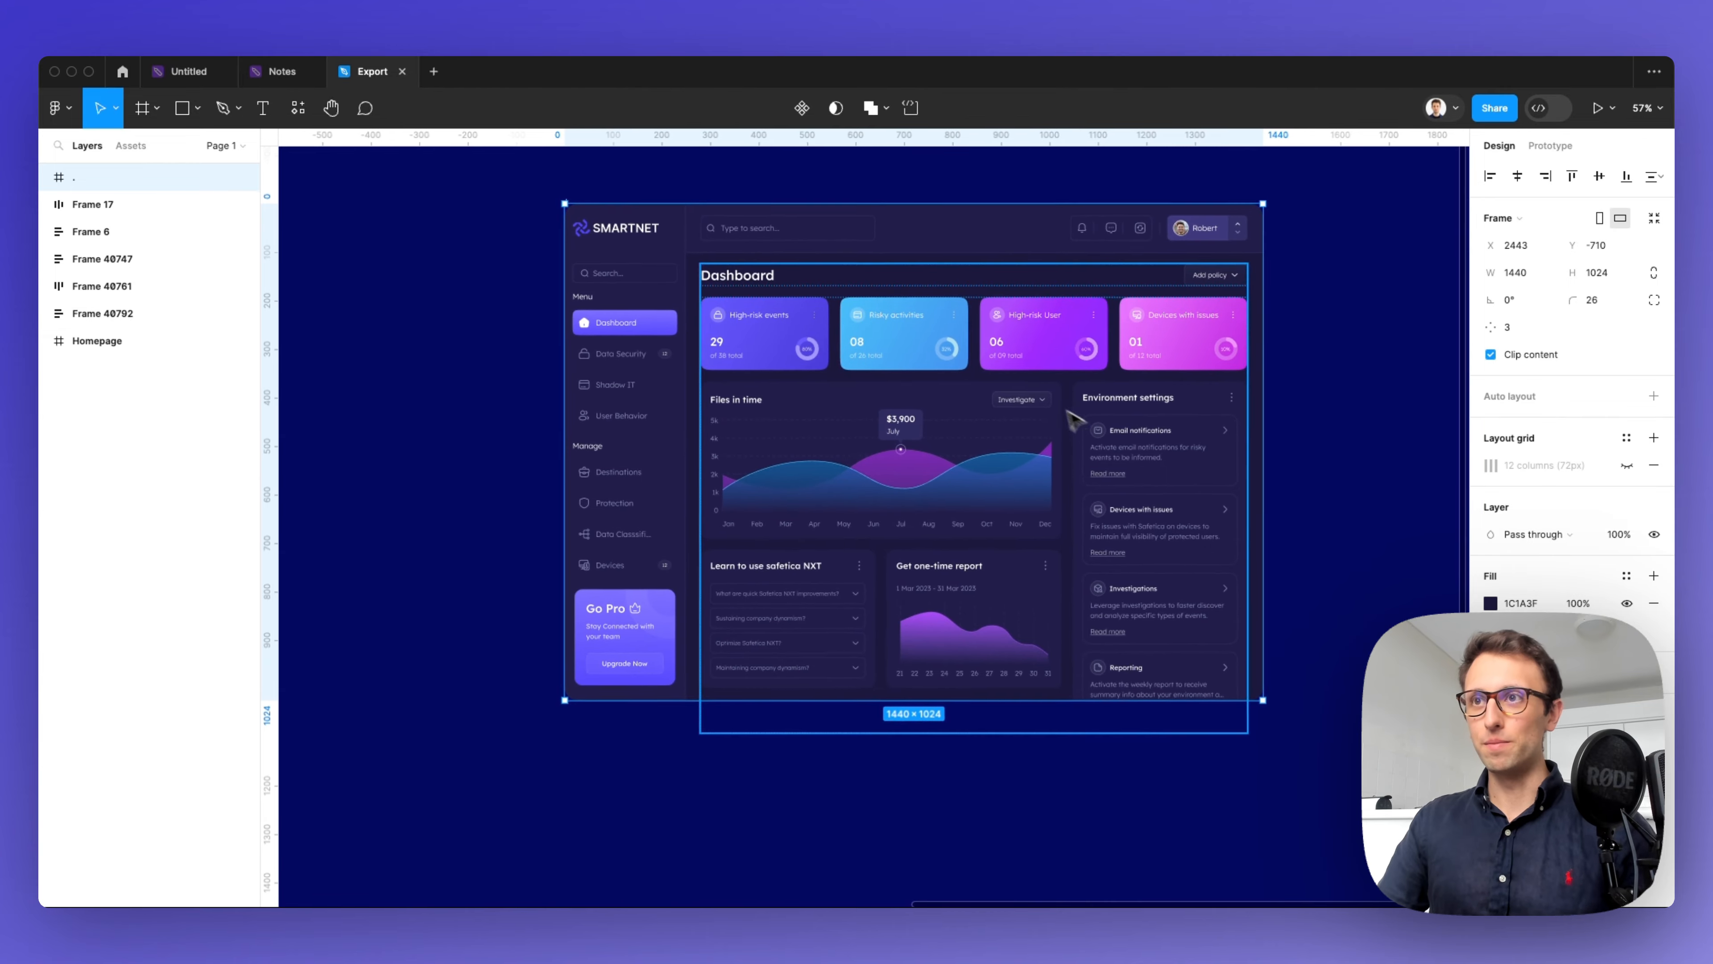
Step: Paste the copied SMARTNET dashboard frame into the Notes board and place it below the two yellow rectangles, aligned to their left edge
scroll(748, 257, up, 1)
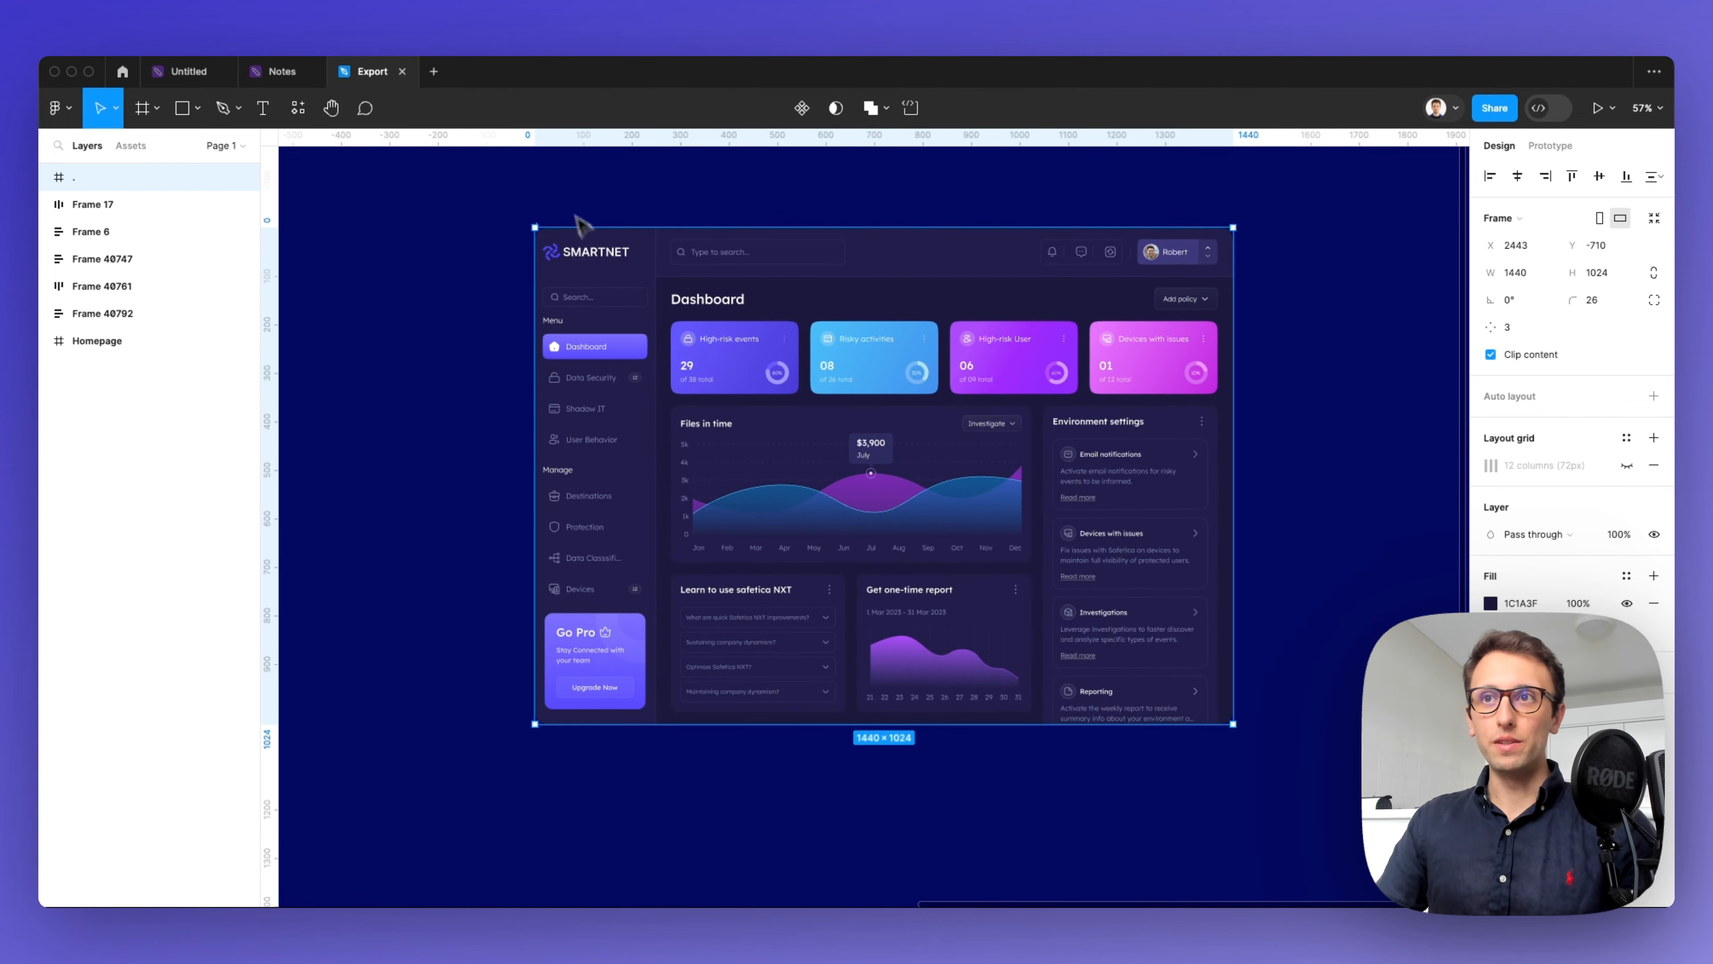
mouse_move(284, 75)
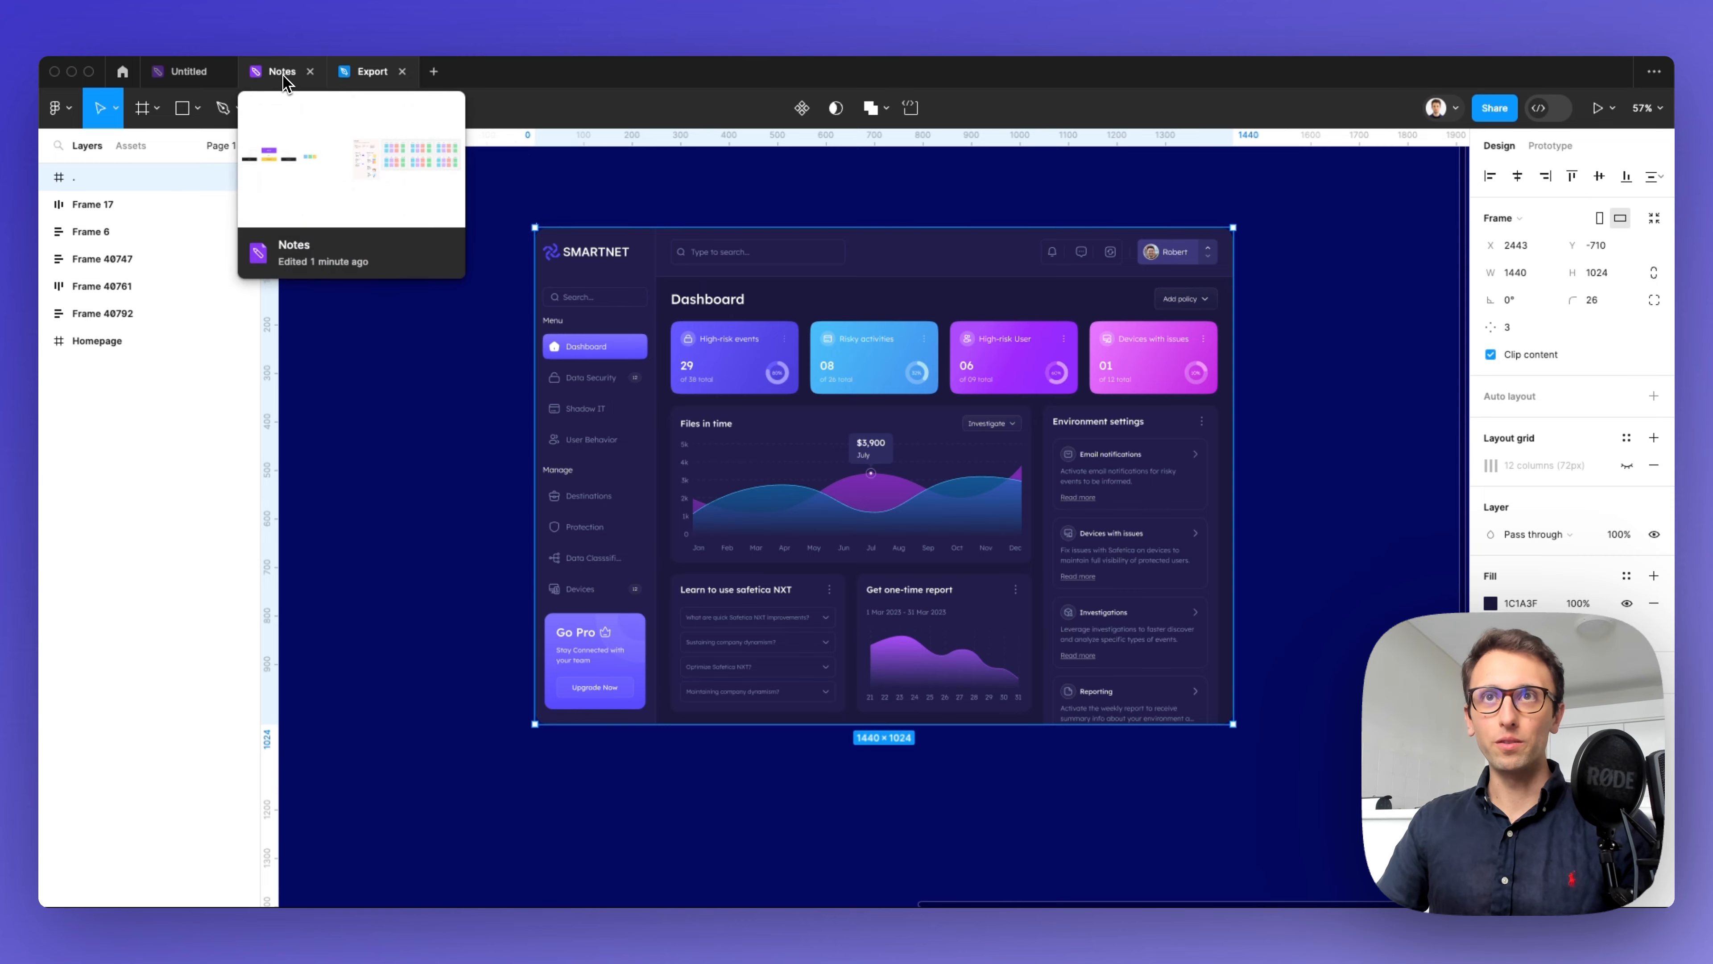
click(282, 74)
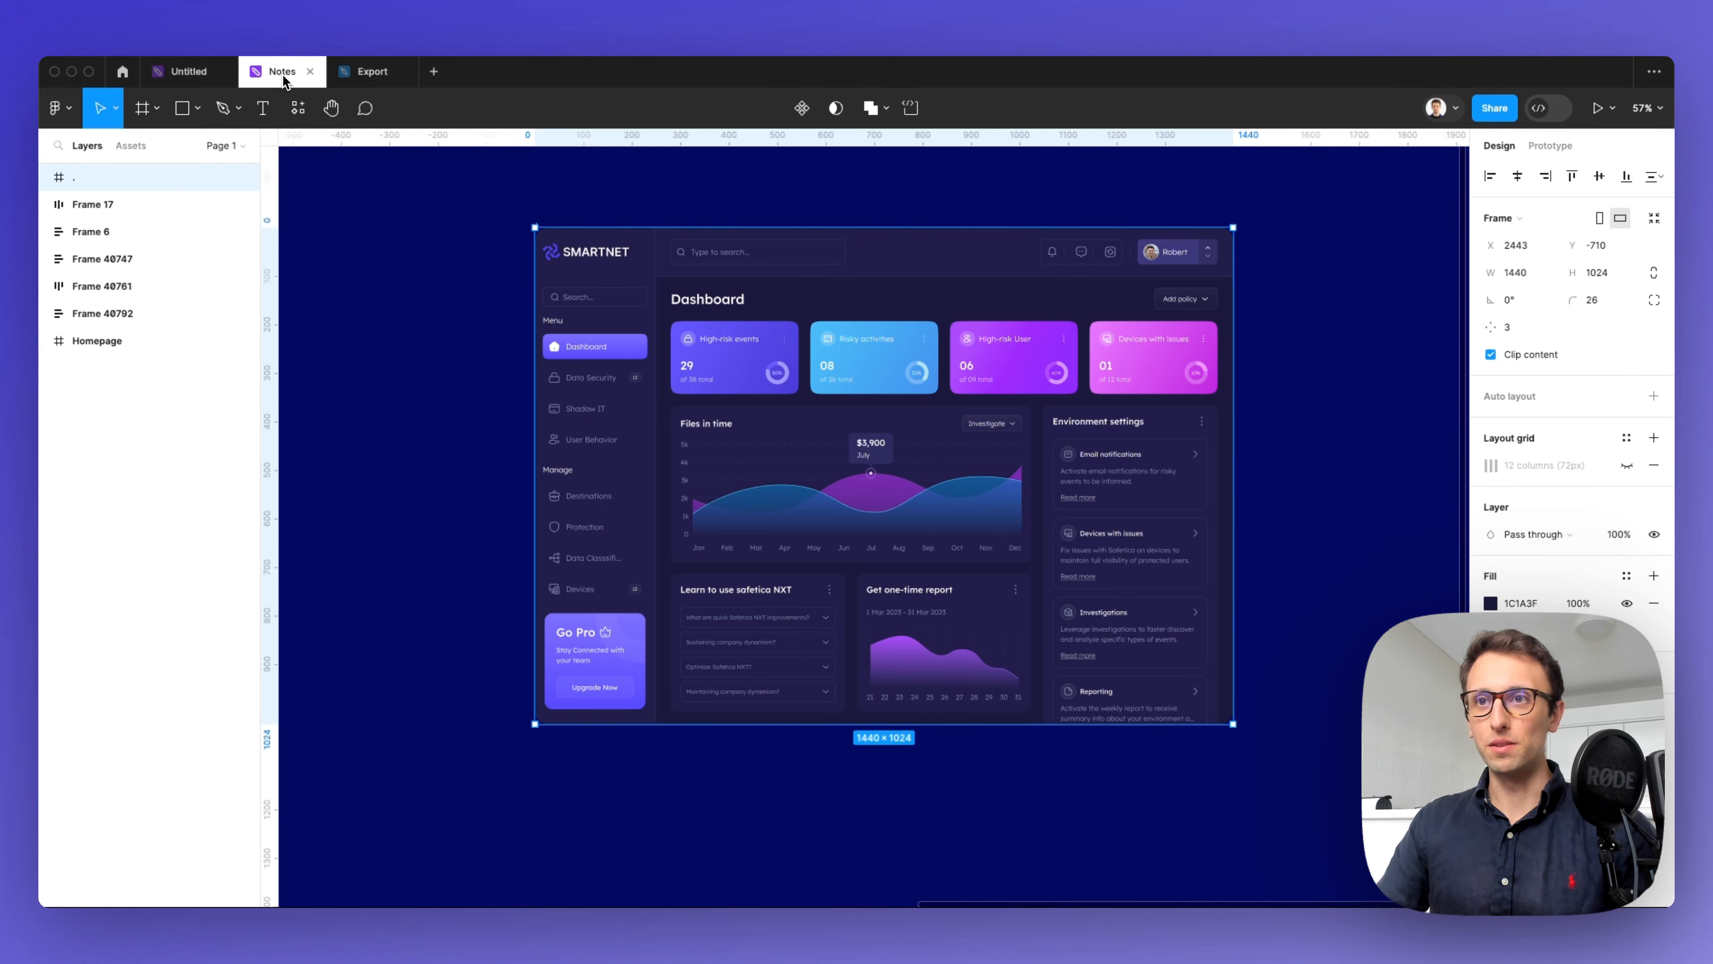
scroll(593, 418, down, 10)
key(super+v)
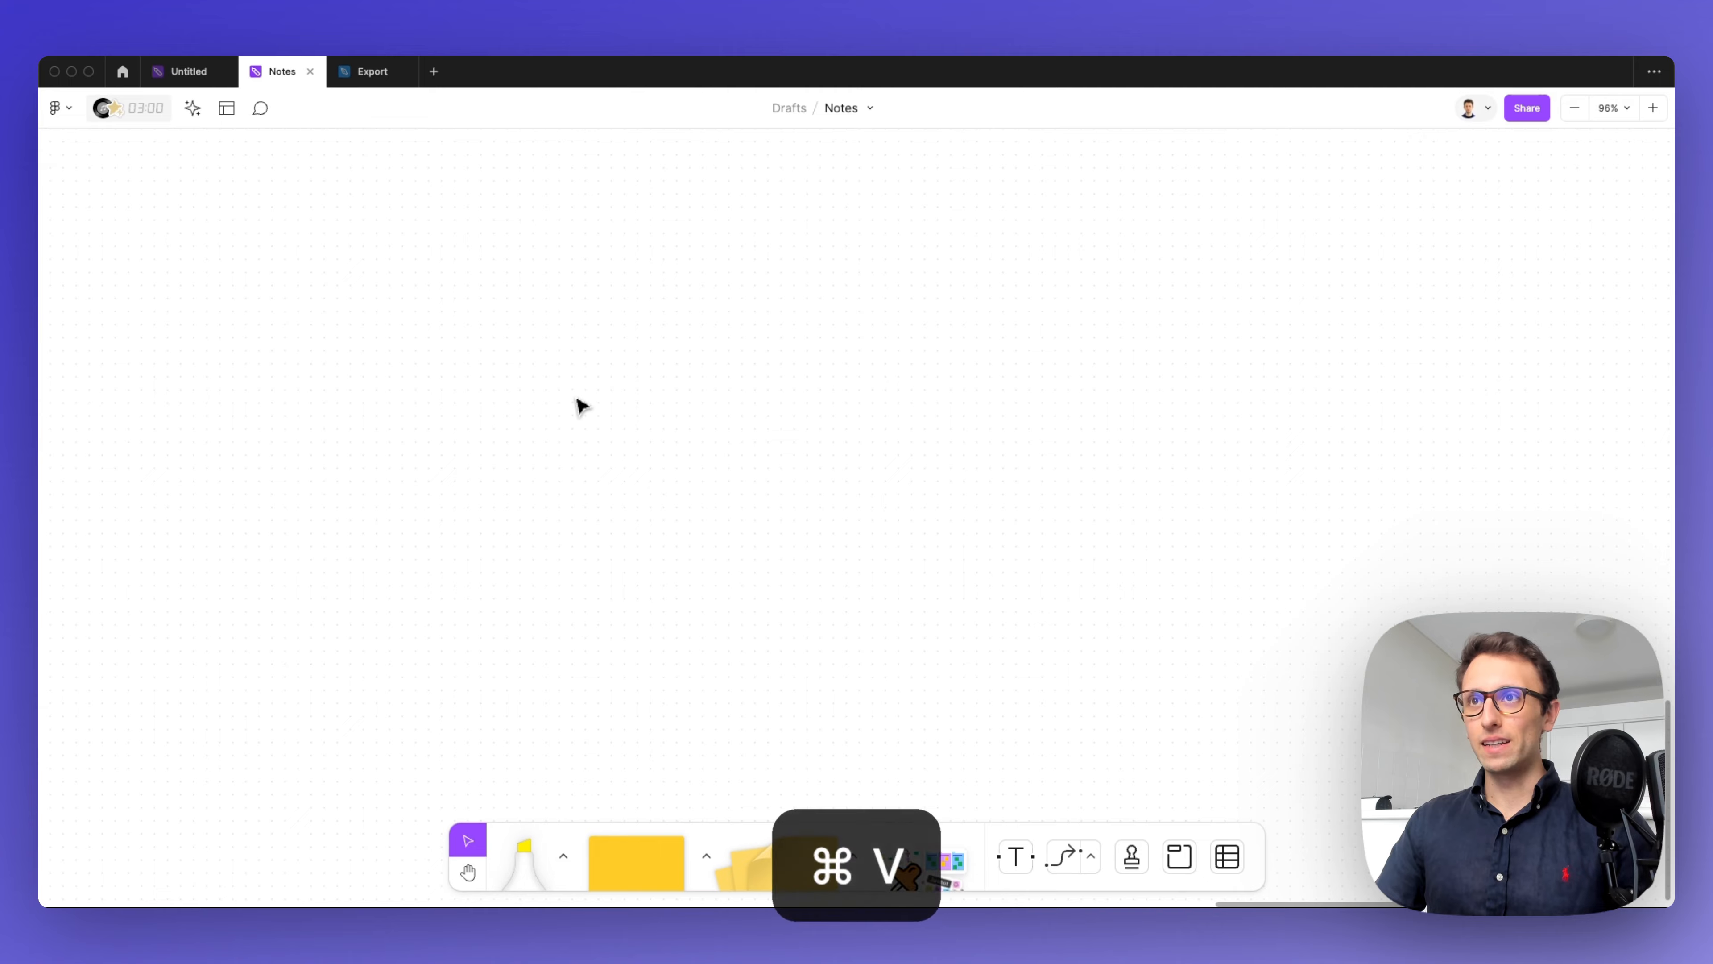
scroll(589, 398, down, 5)
drag(609, 378, 837, 408)
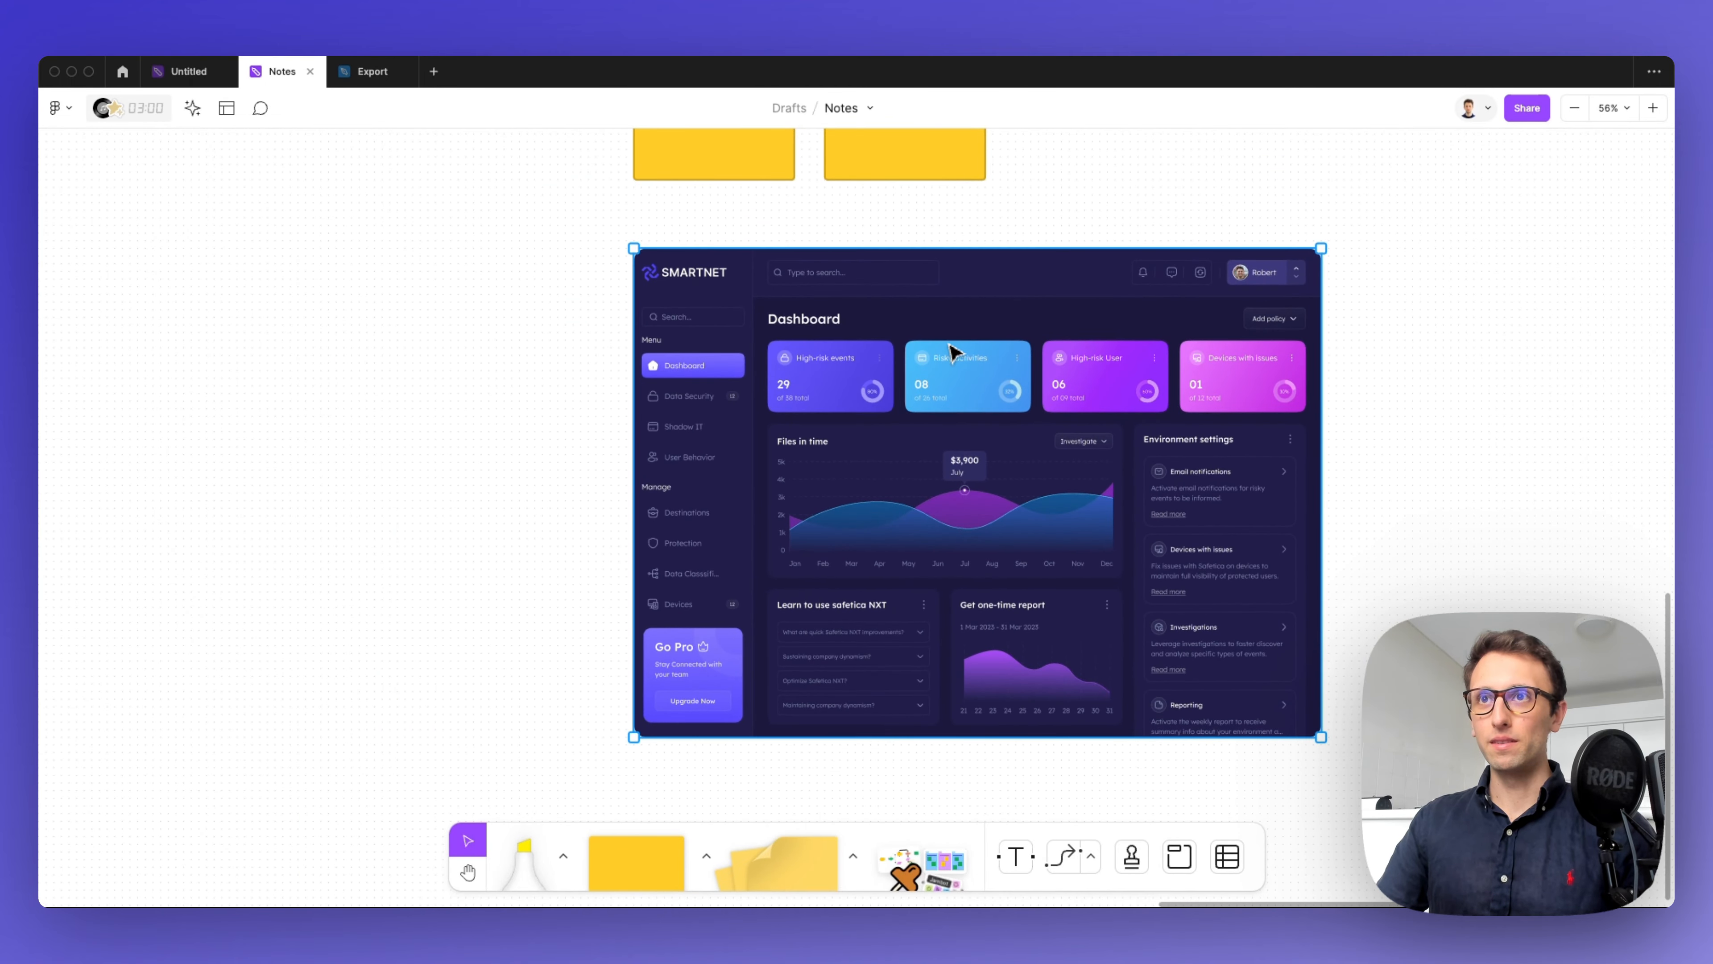
Step: Move the thumbs-up stamp onto the top-left corner of the SMARTNET dashboard and enlarge it
scroll(824, 330, up, 2)
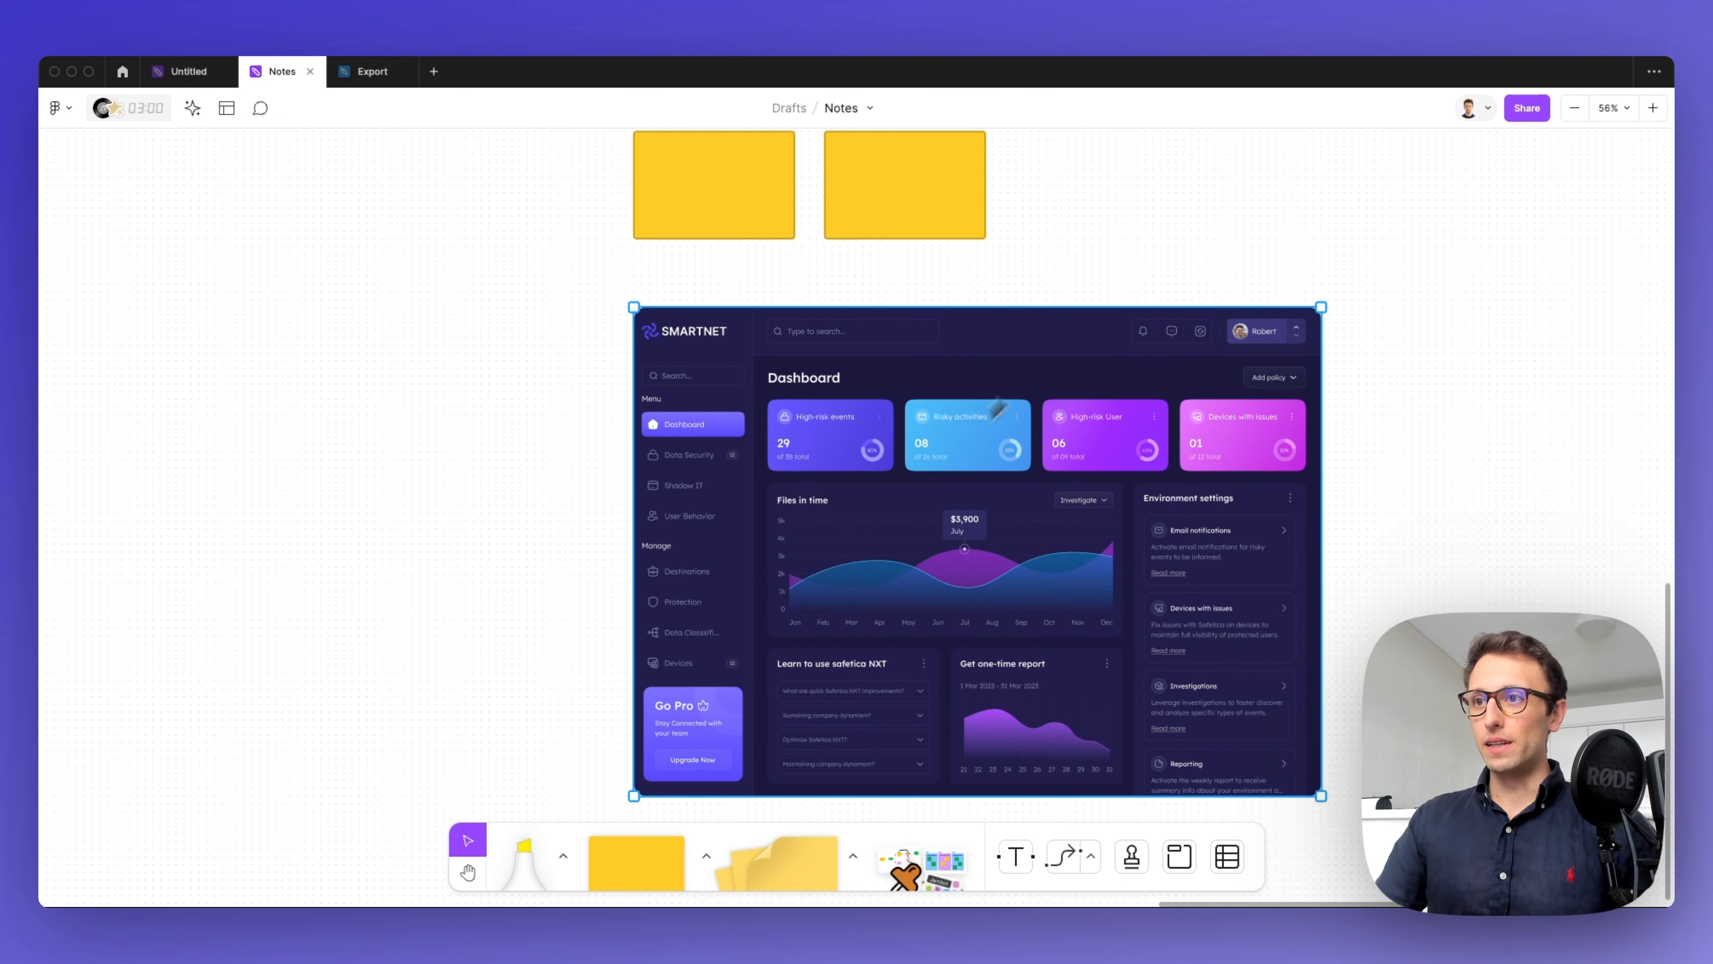
scroll(814, 340, up, 4)
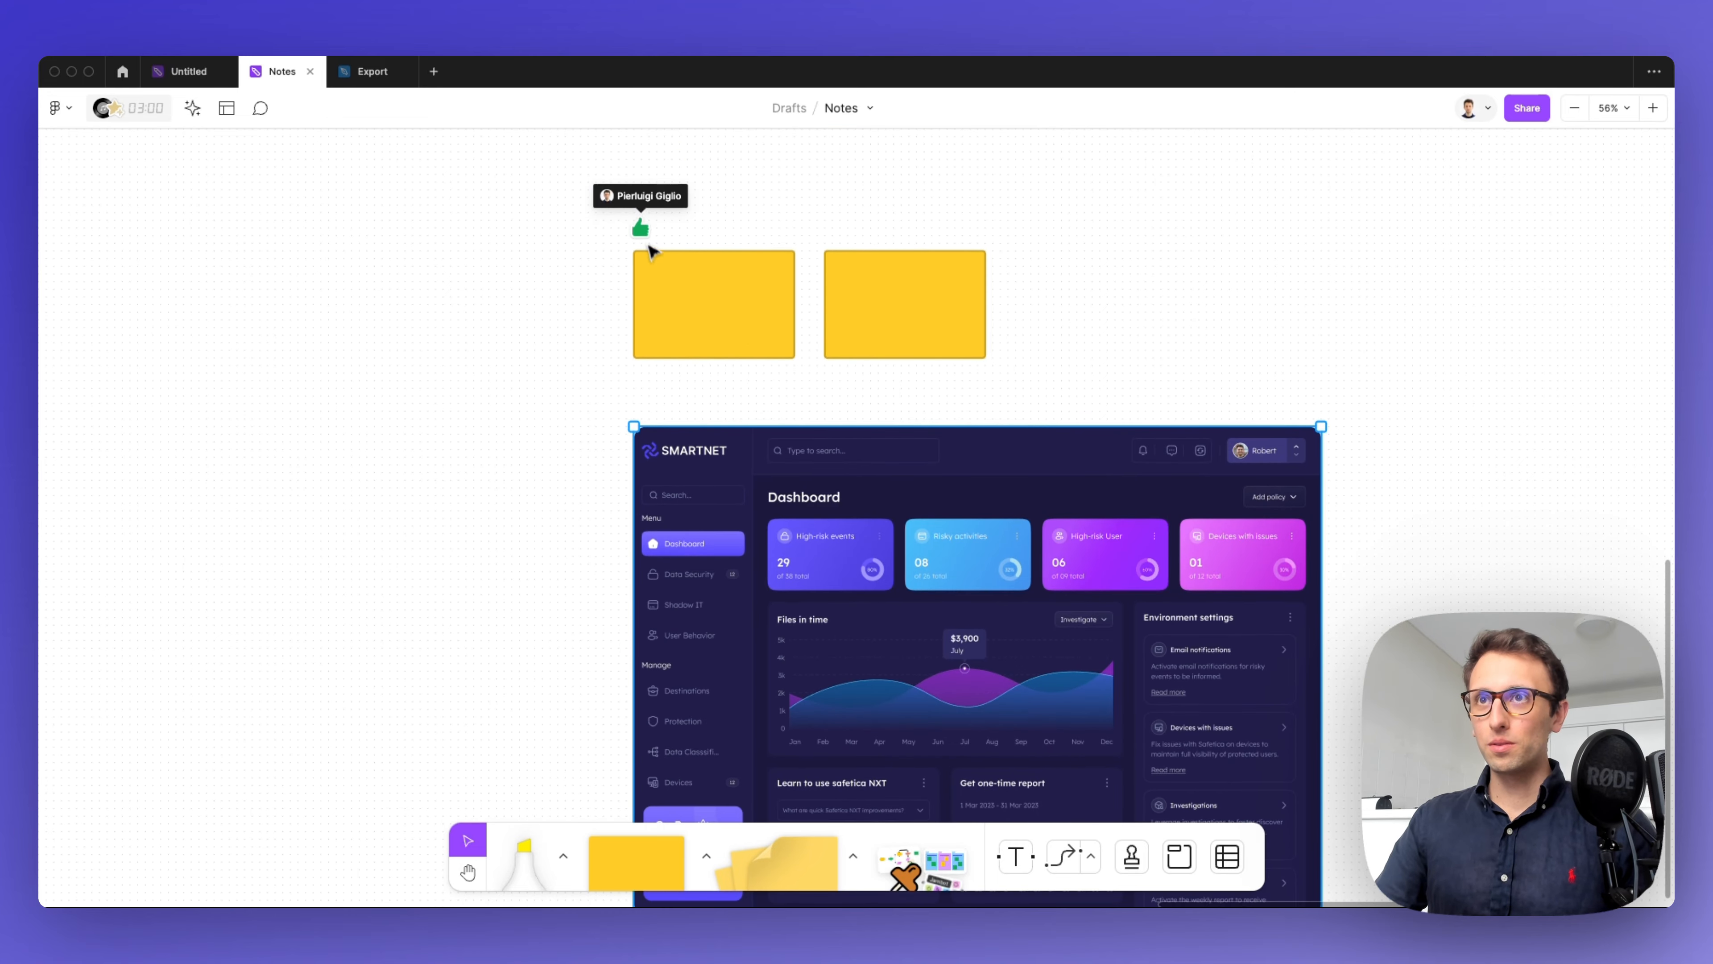
click(644, 233)
drag(655, 243, 687, 436)
click(1200, 374)
scroll(955, 394, down, 2)
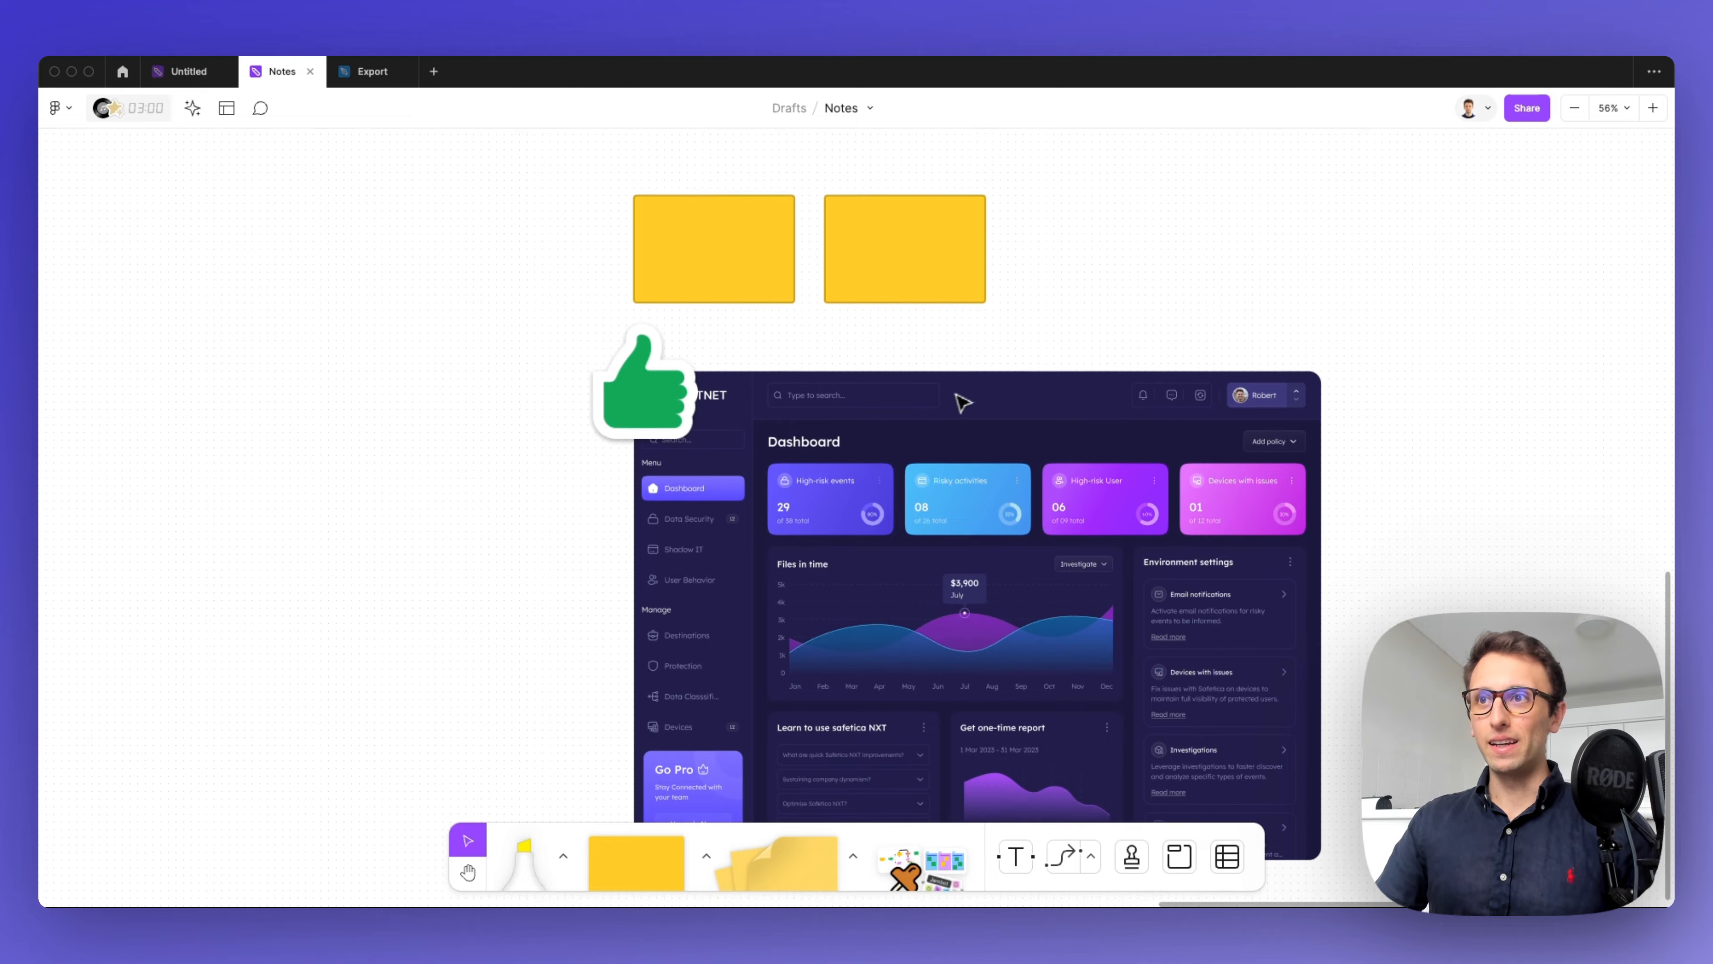
Step: Draw a section around the two yellow rectangles, the thumbs-up stamp and the SMARTNET dashboard
scroll(961, 402, down, 3)
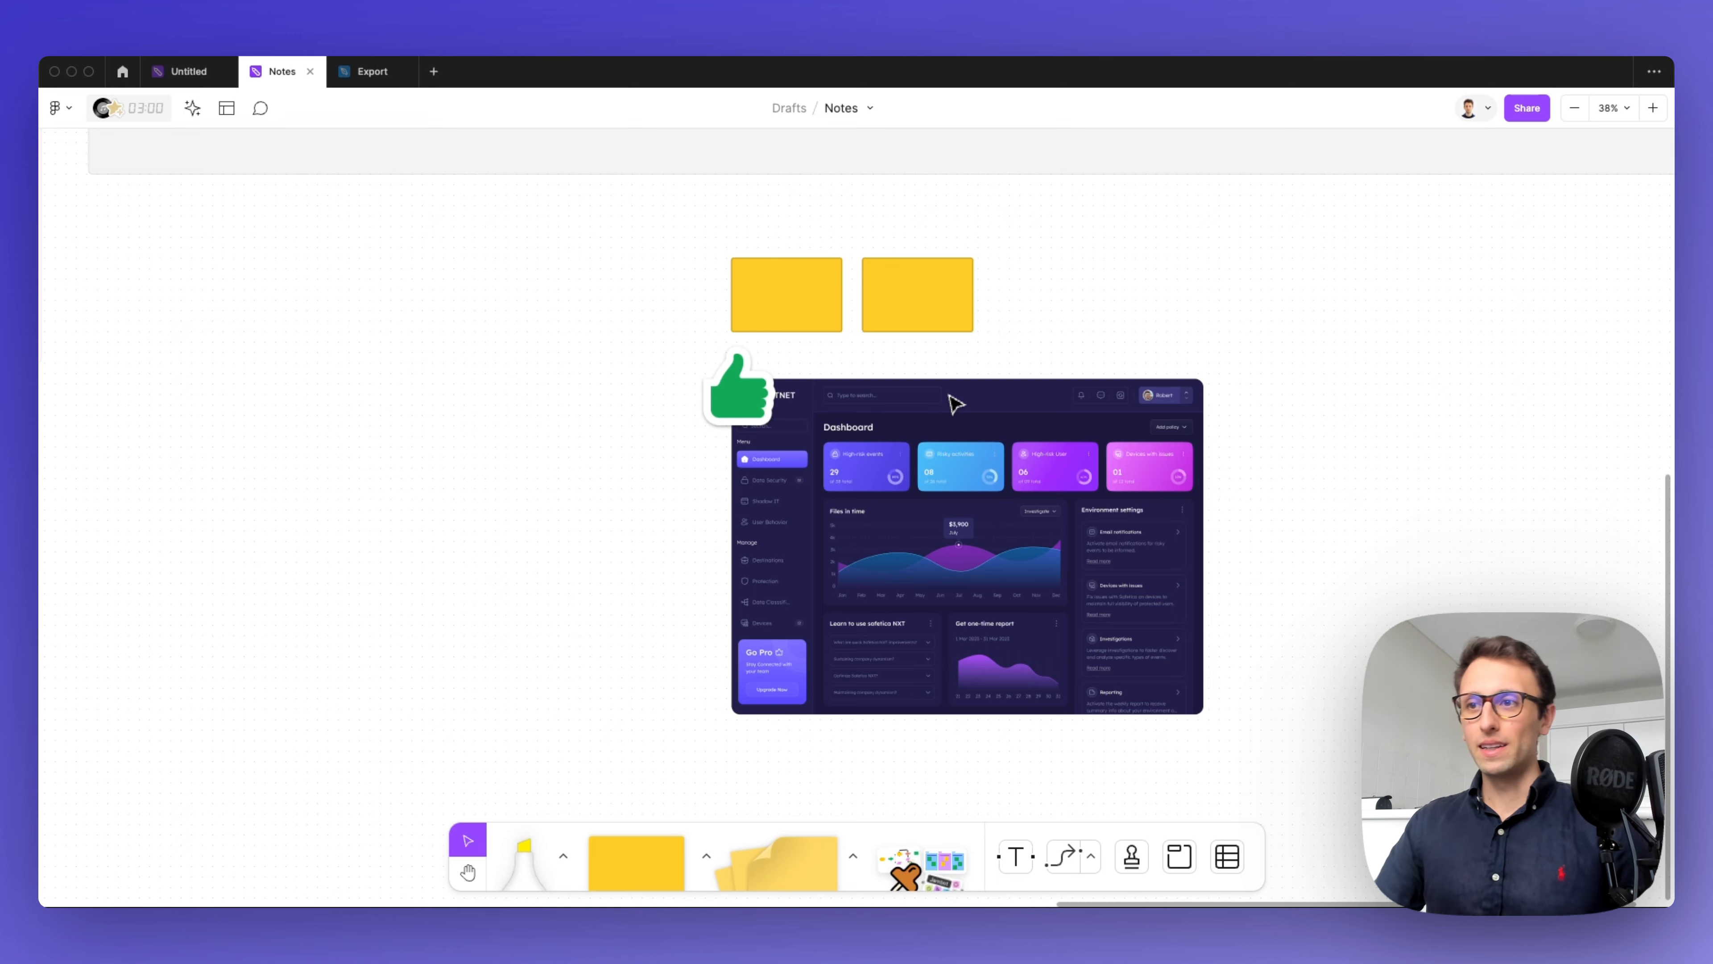
click(1180, 858)
scroll(784, 526, down, 5)
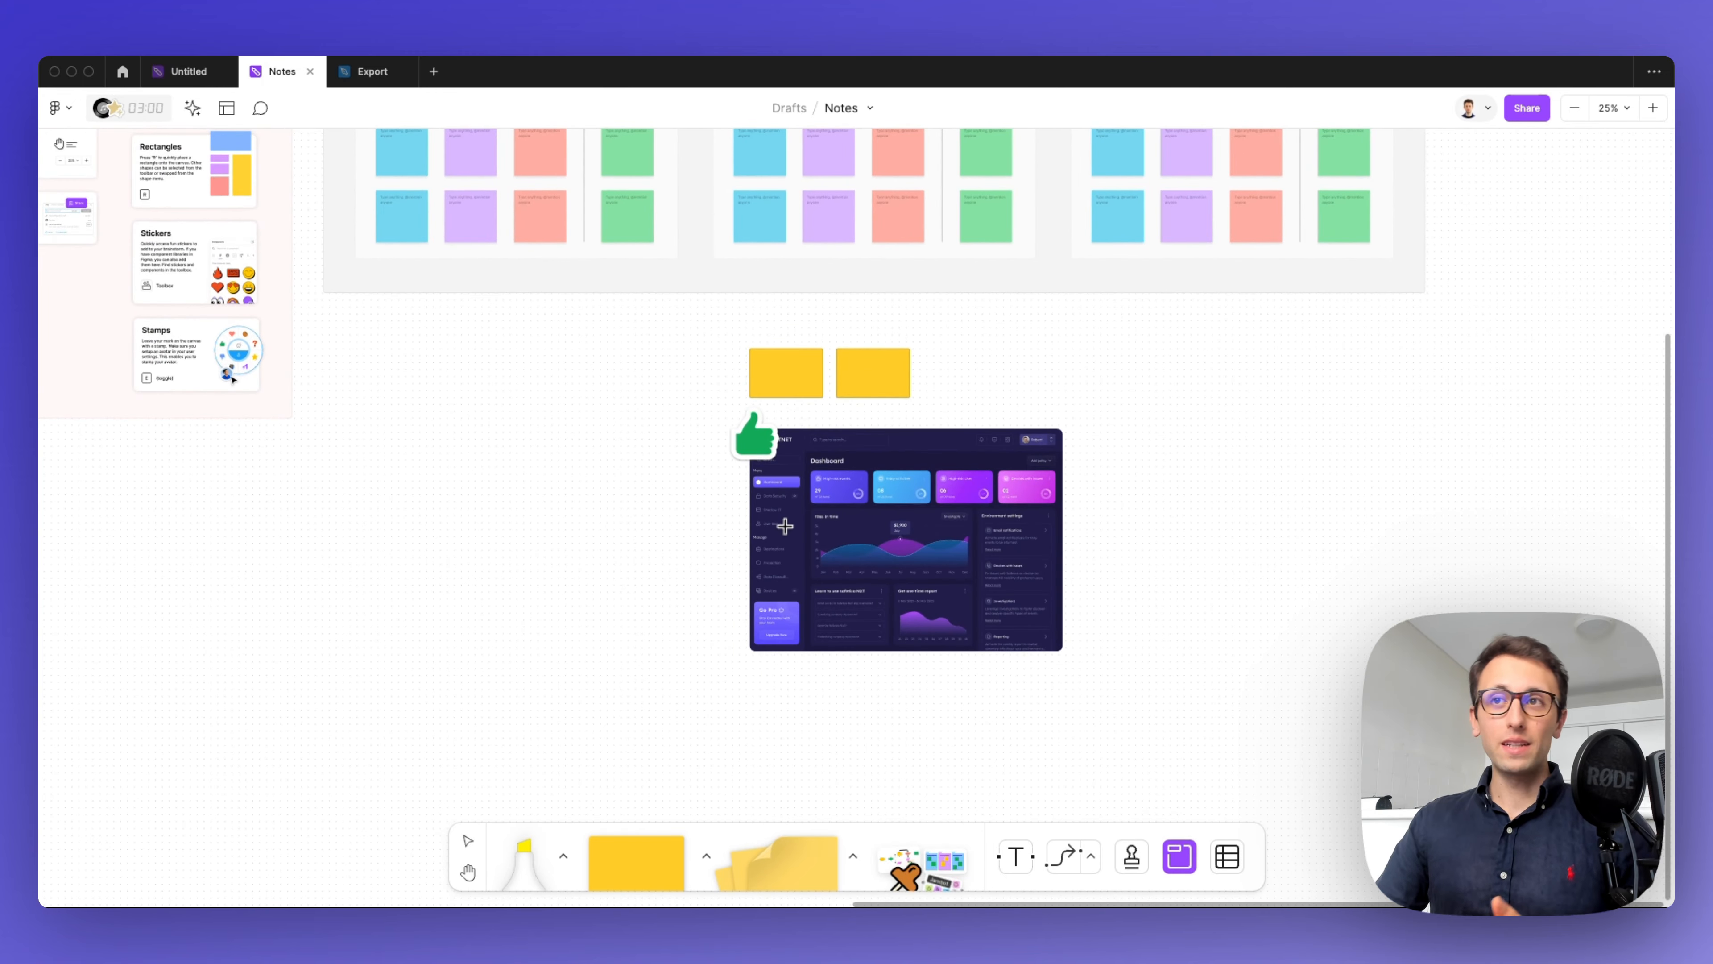
drag(642, 317, 1162, 708)
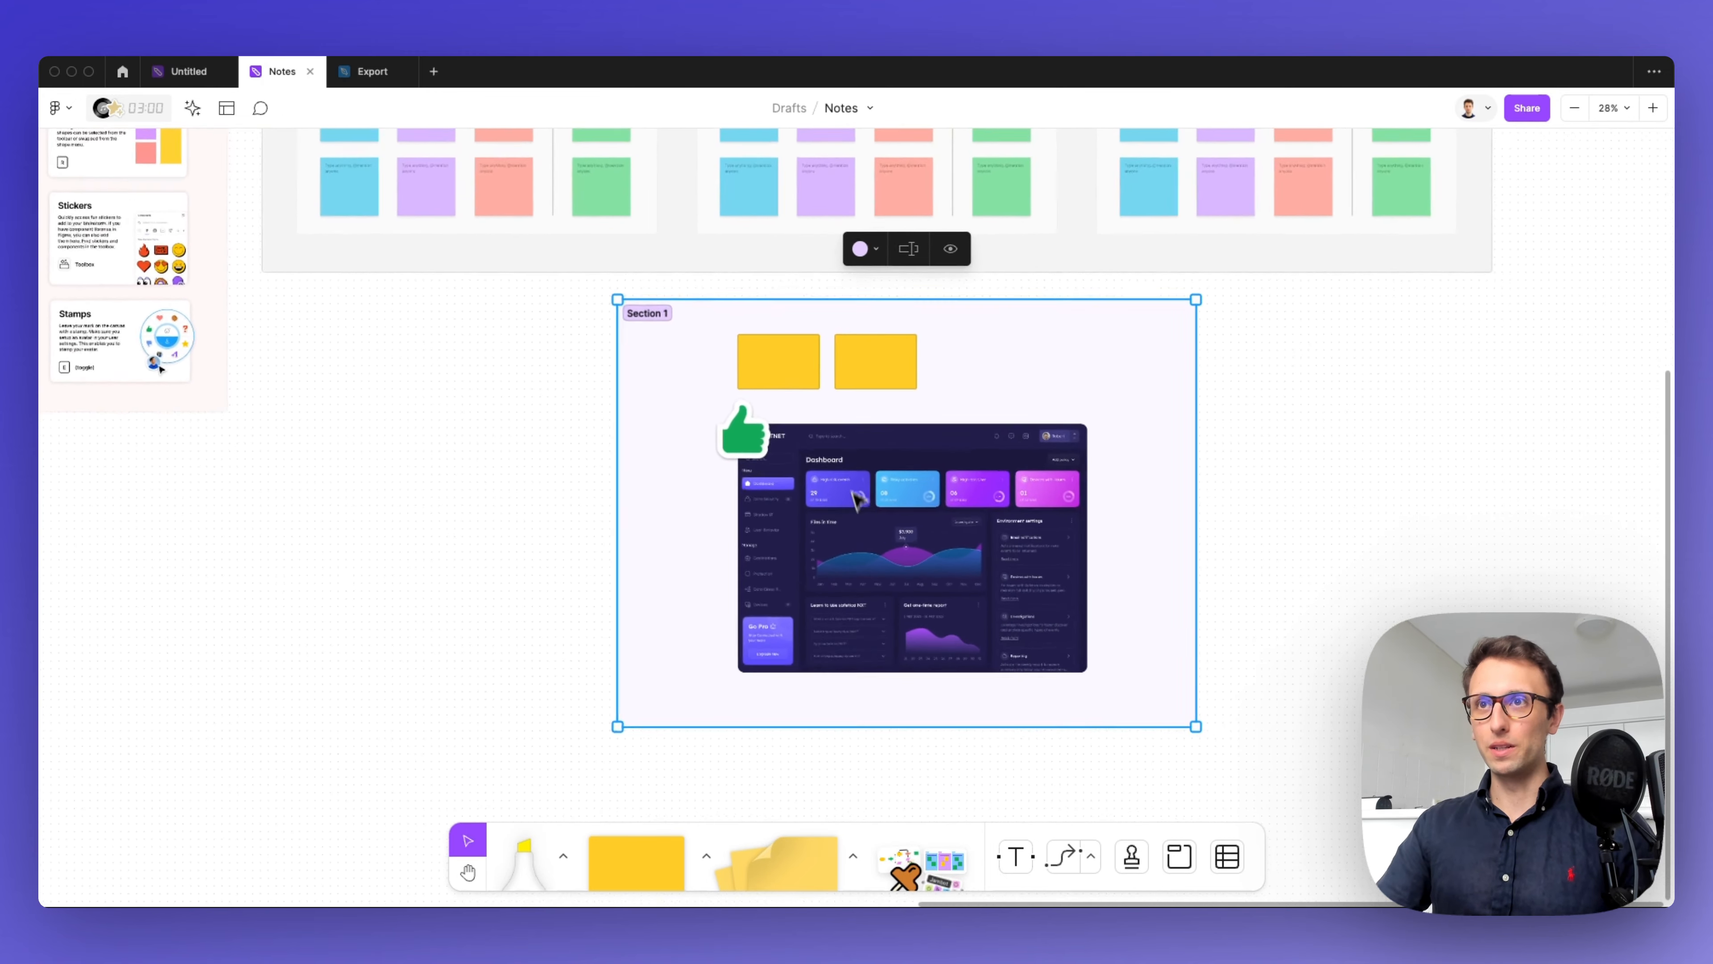
Step: Delete the two yellow rectangles from the section
scroll(854, 468, up, 2)
click(776, 361)
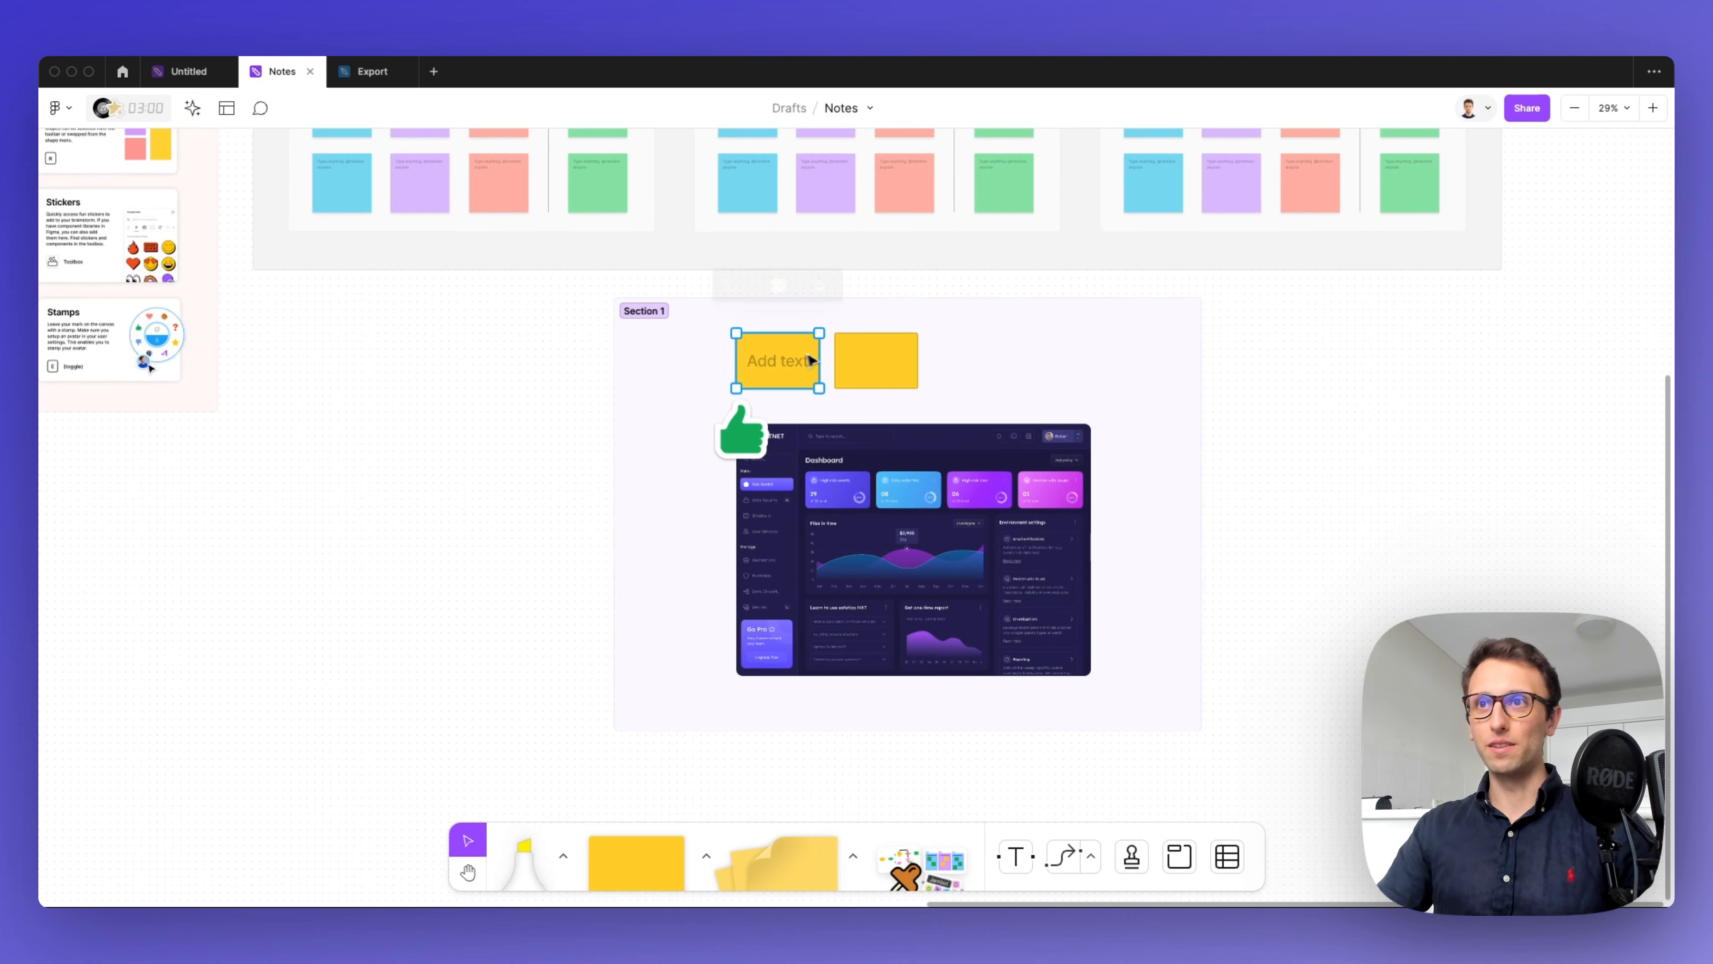
shift+click(857, 361)
key(Delete)
Step: Move the dashboard and thumbs-up stamp together slightly up and to the left inside the section
drag(719, 383, 1155, 700)
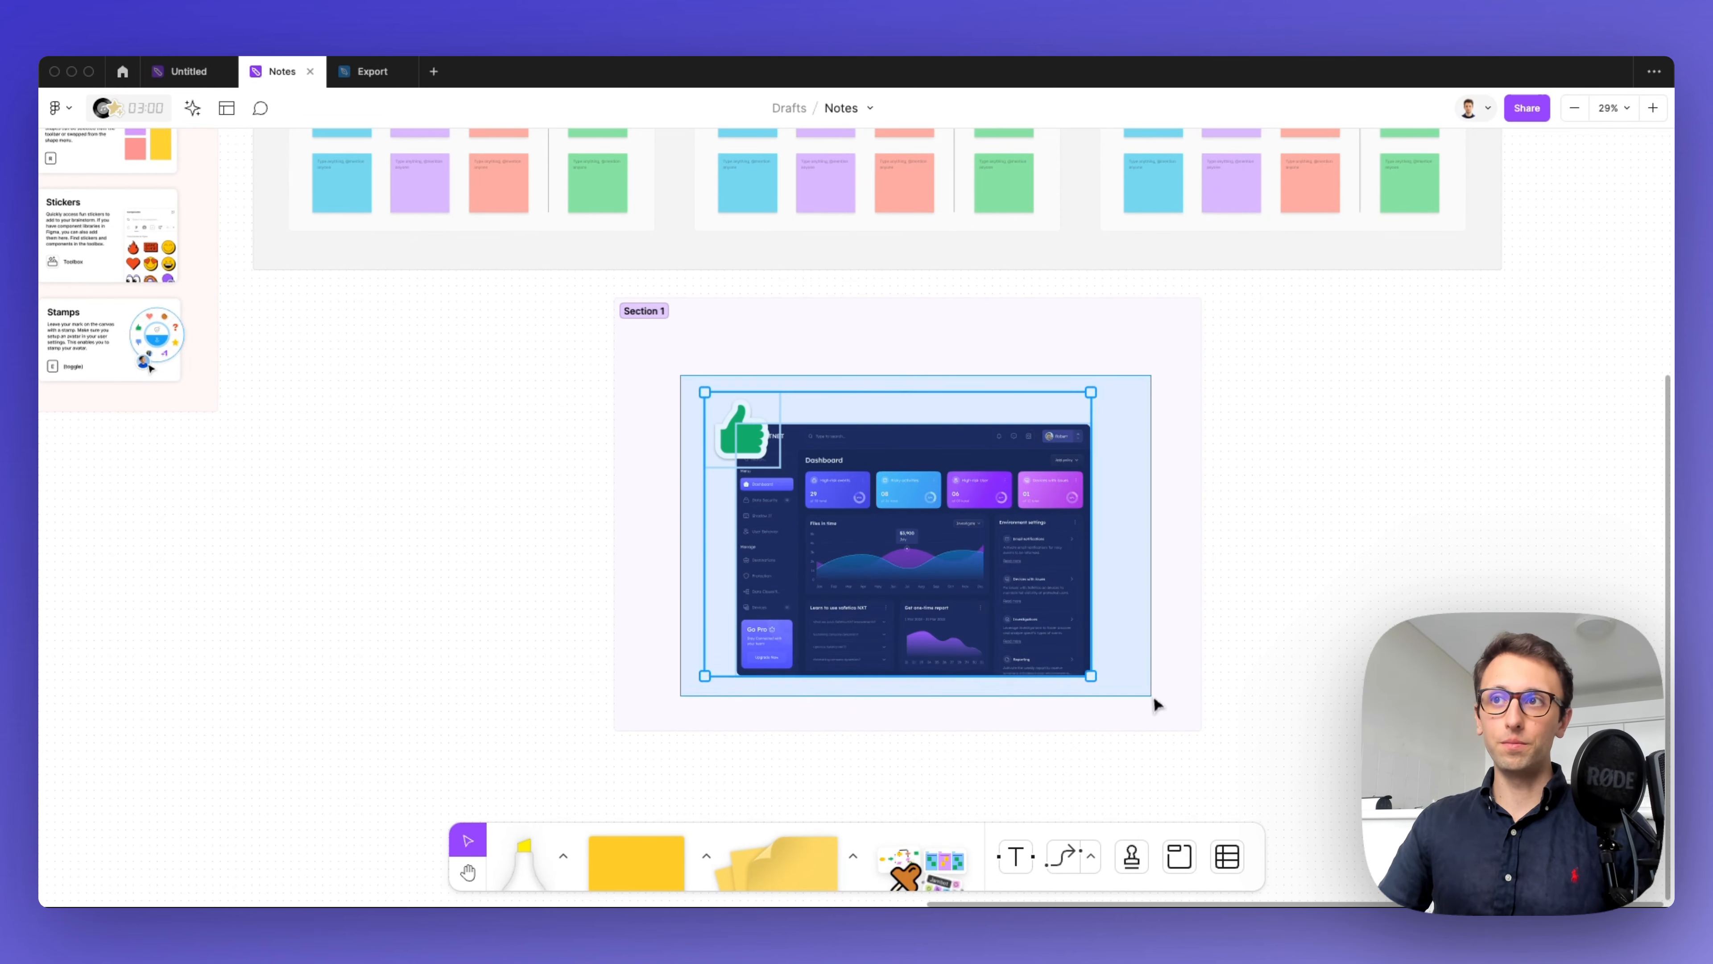
drag(909, 558, 862, 528)
click(1059, 499)
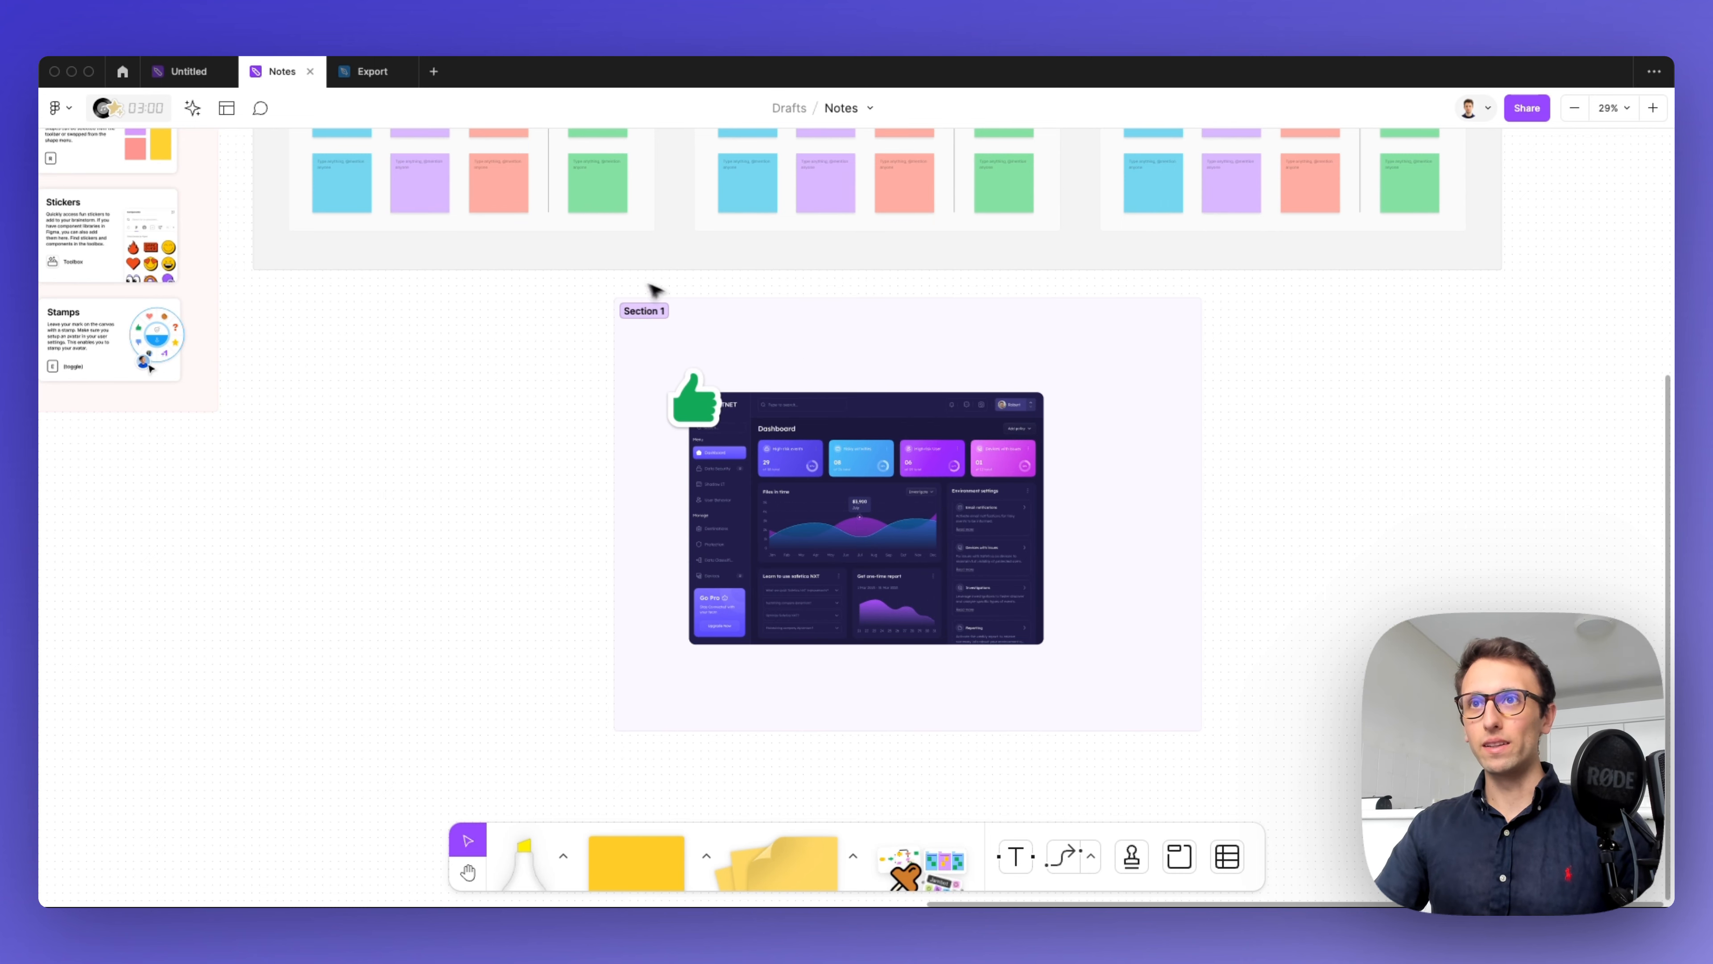
Step: Insert a table on the empty canvas to the right of Section 1
scroll(868, 375, right, 5)
click(624, 328)
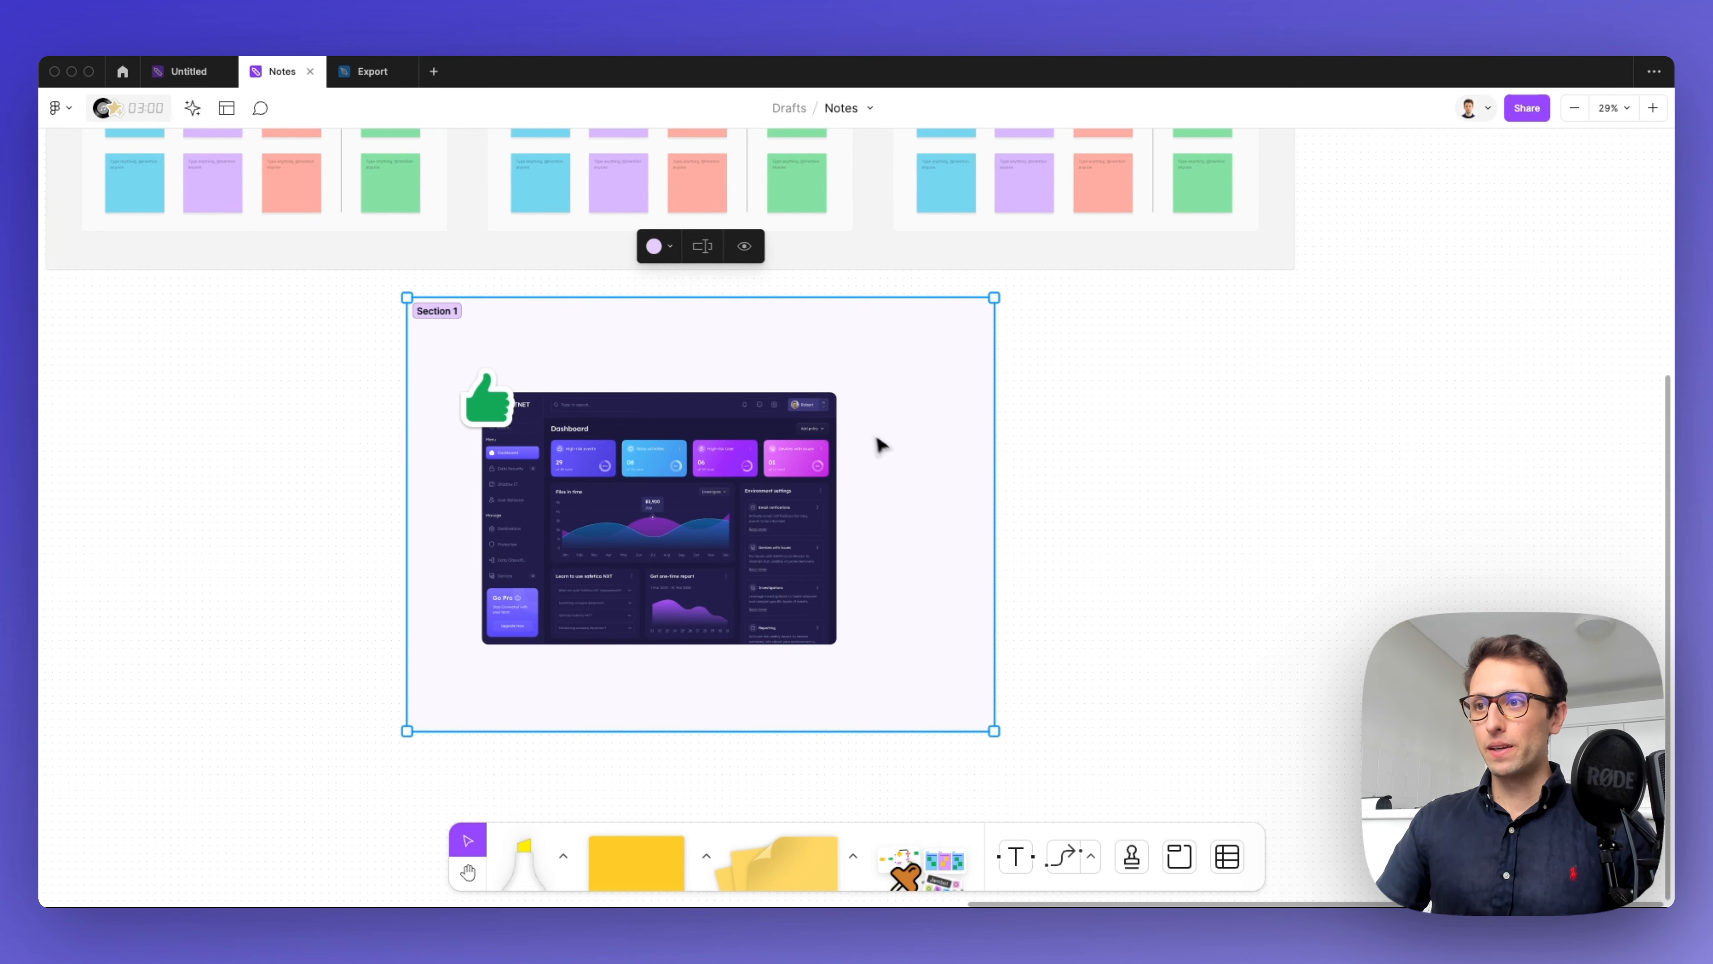
scroll(880, 446, down, 3)
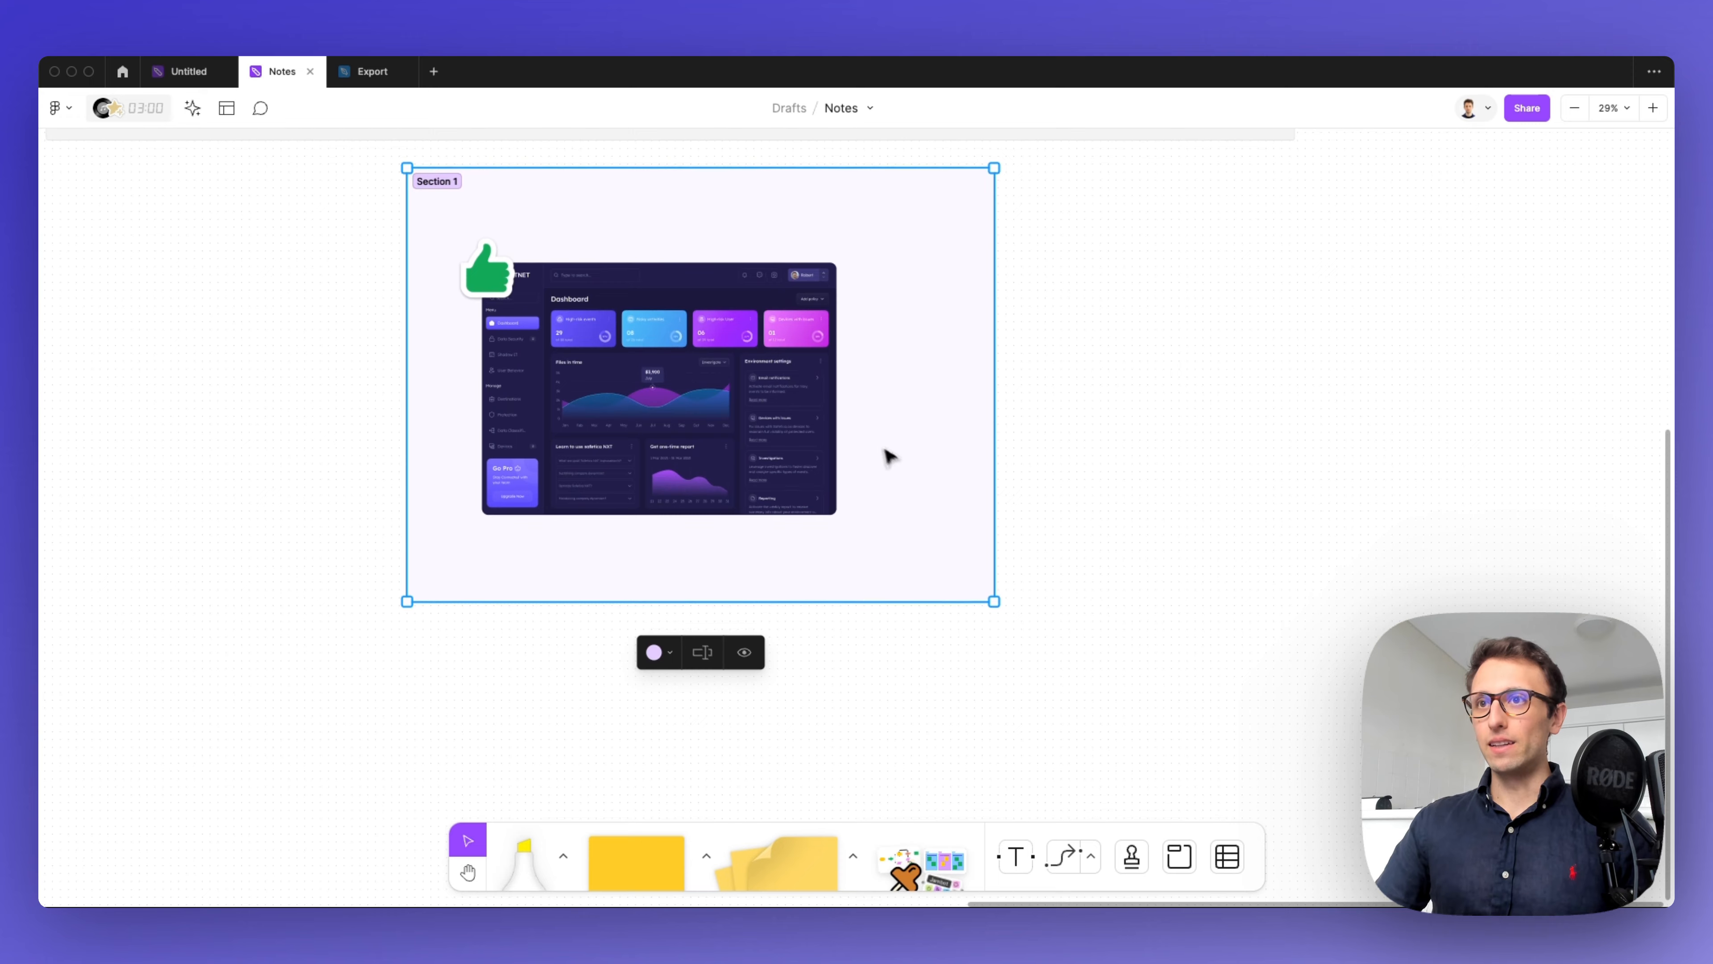
click(1227, 866)
click(1072, 312)
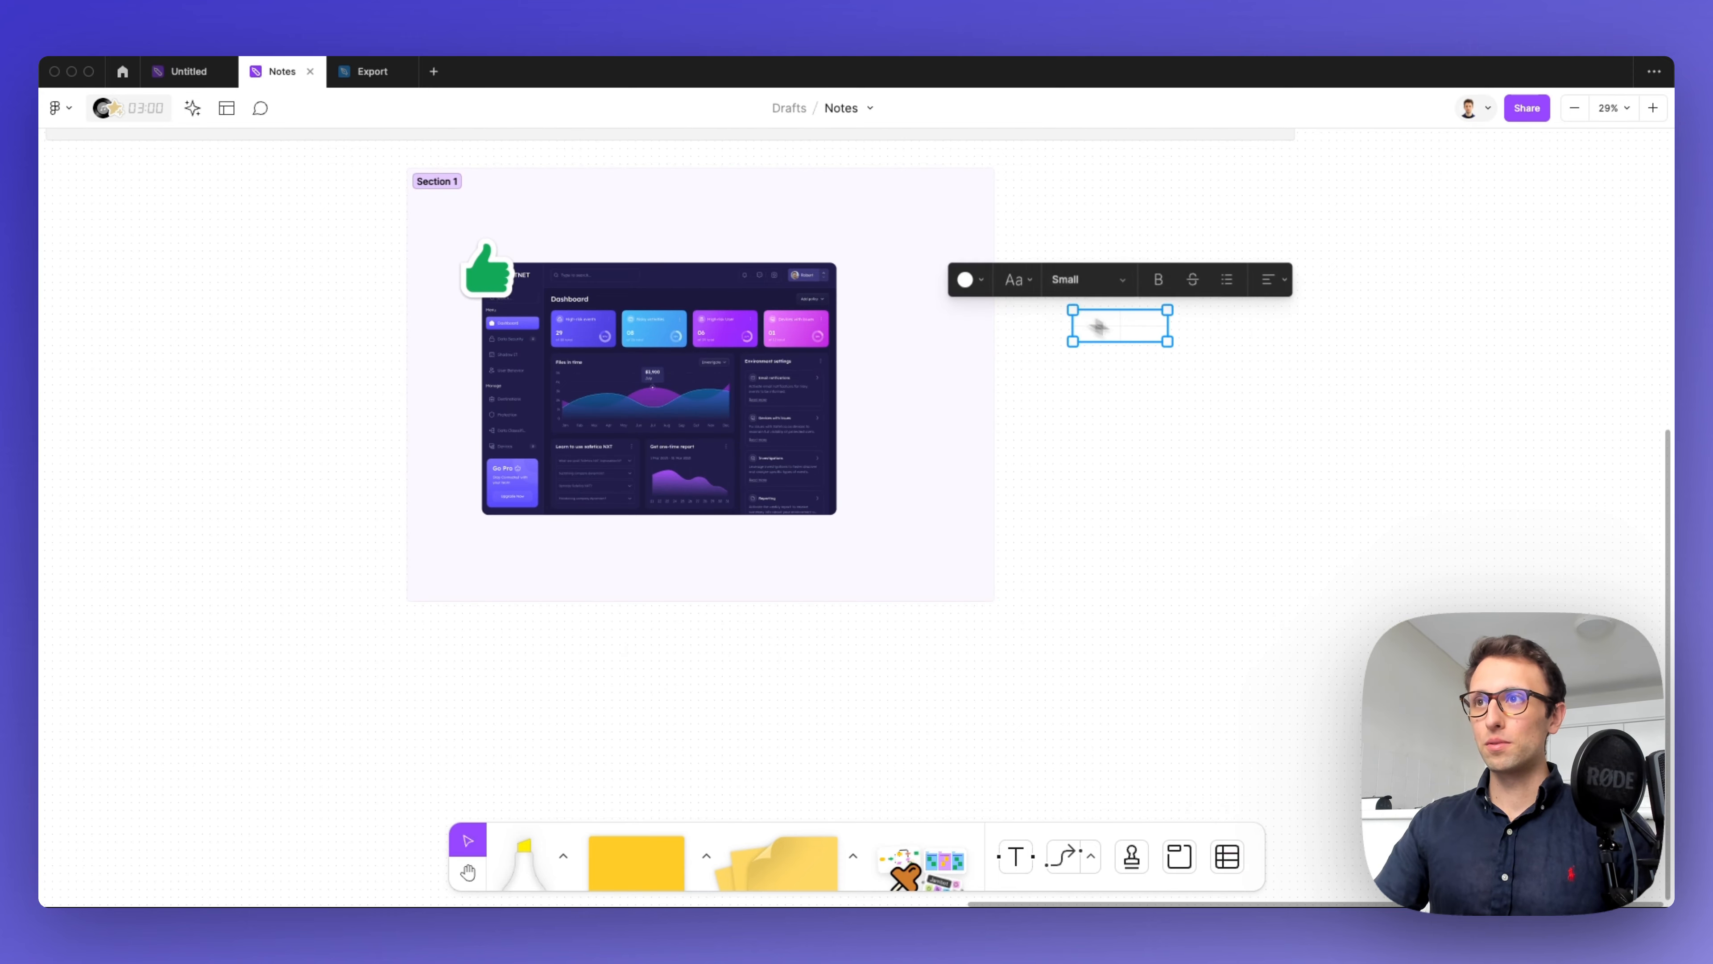
Step: Extend the table by two columns and two rows to make it five by five
scroll(1169, 404, up, 1)
scroll(1169, 404, up, 5)
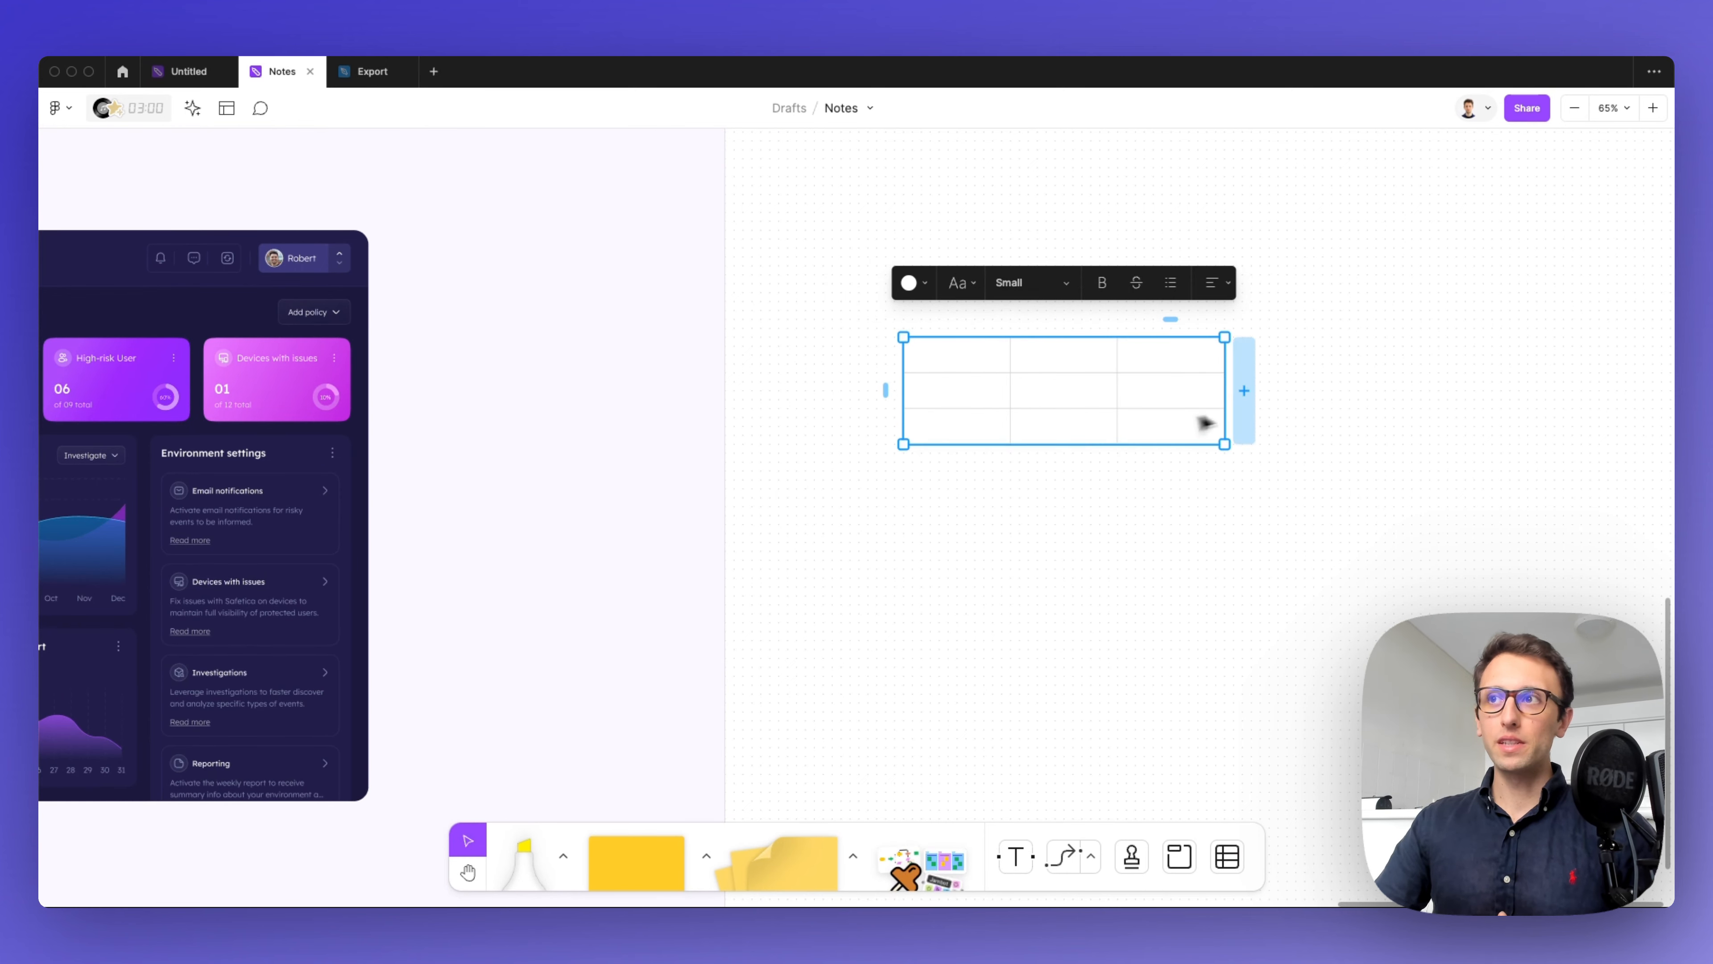
click(1243, 412)
click(1155, 465)
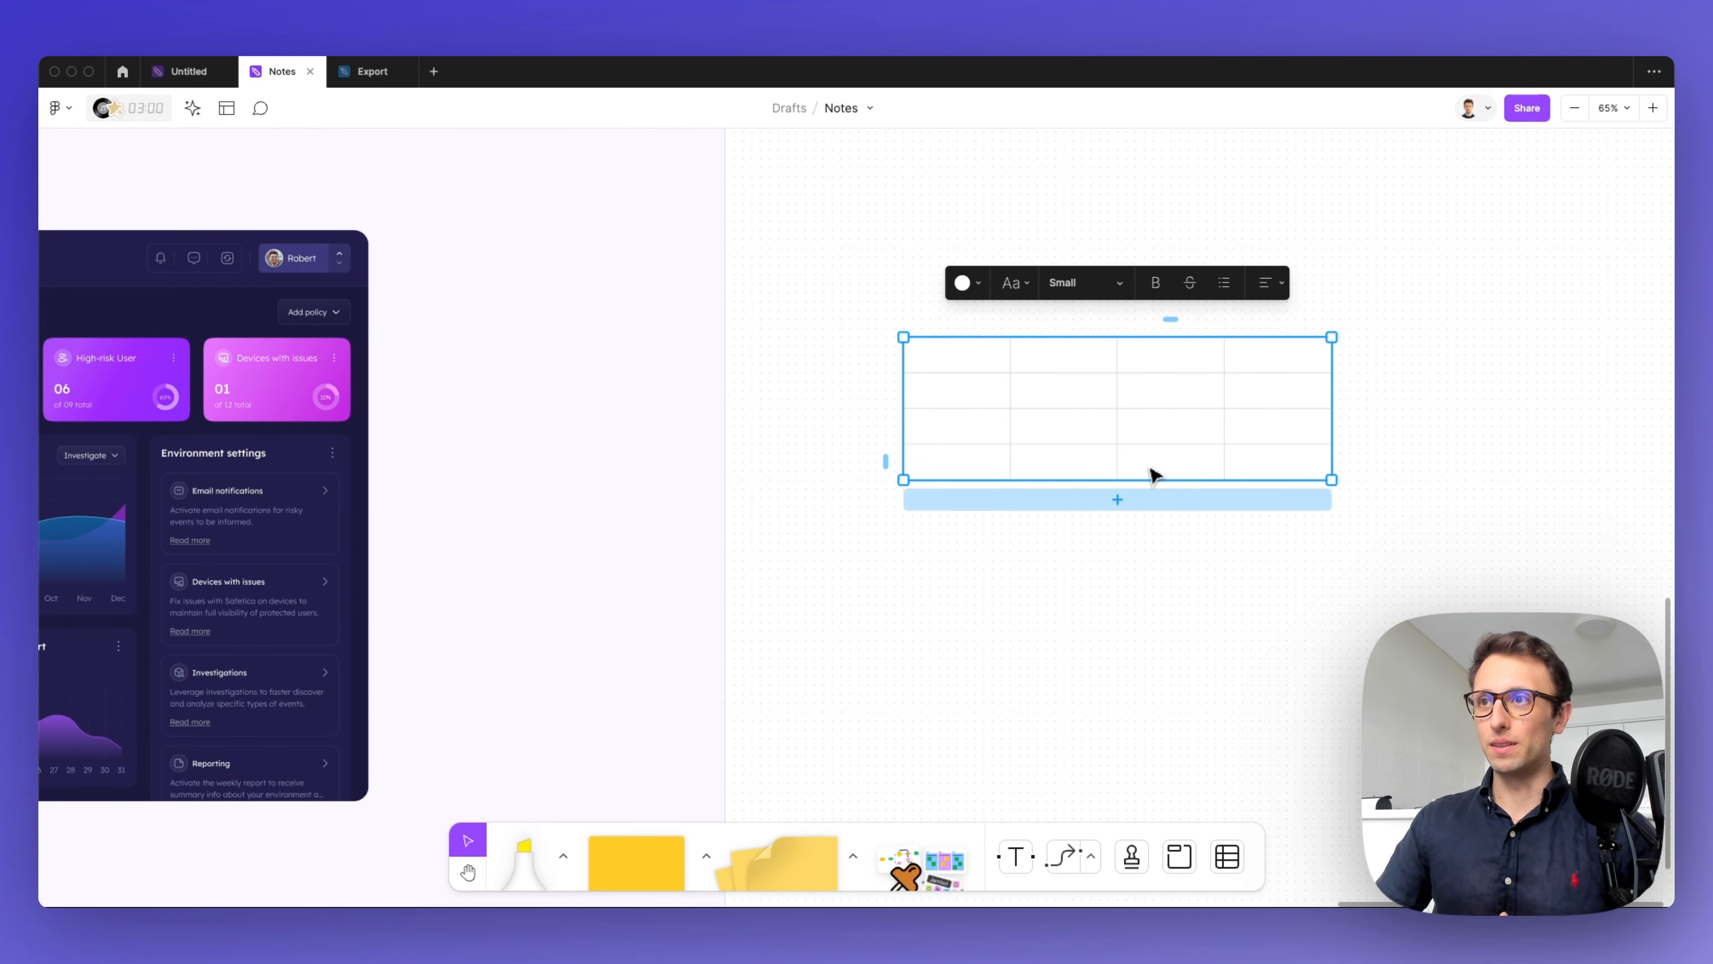
click(1160, 503)
click(1348, 423)
scroll(1356, 425, right, 5)
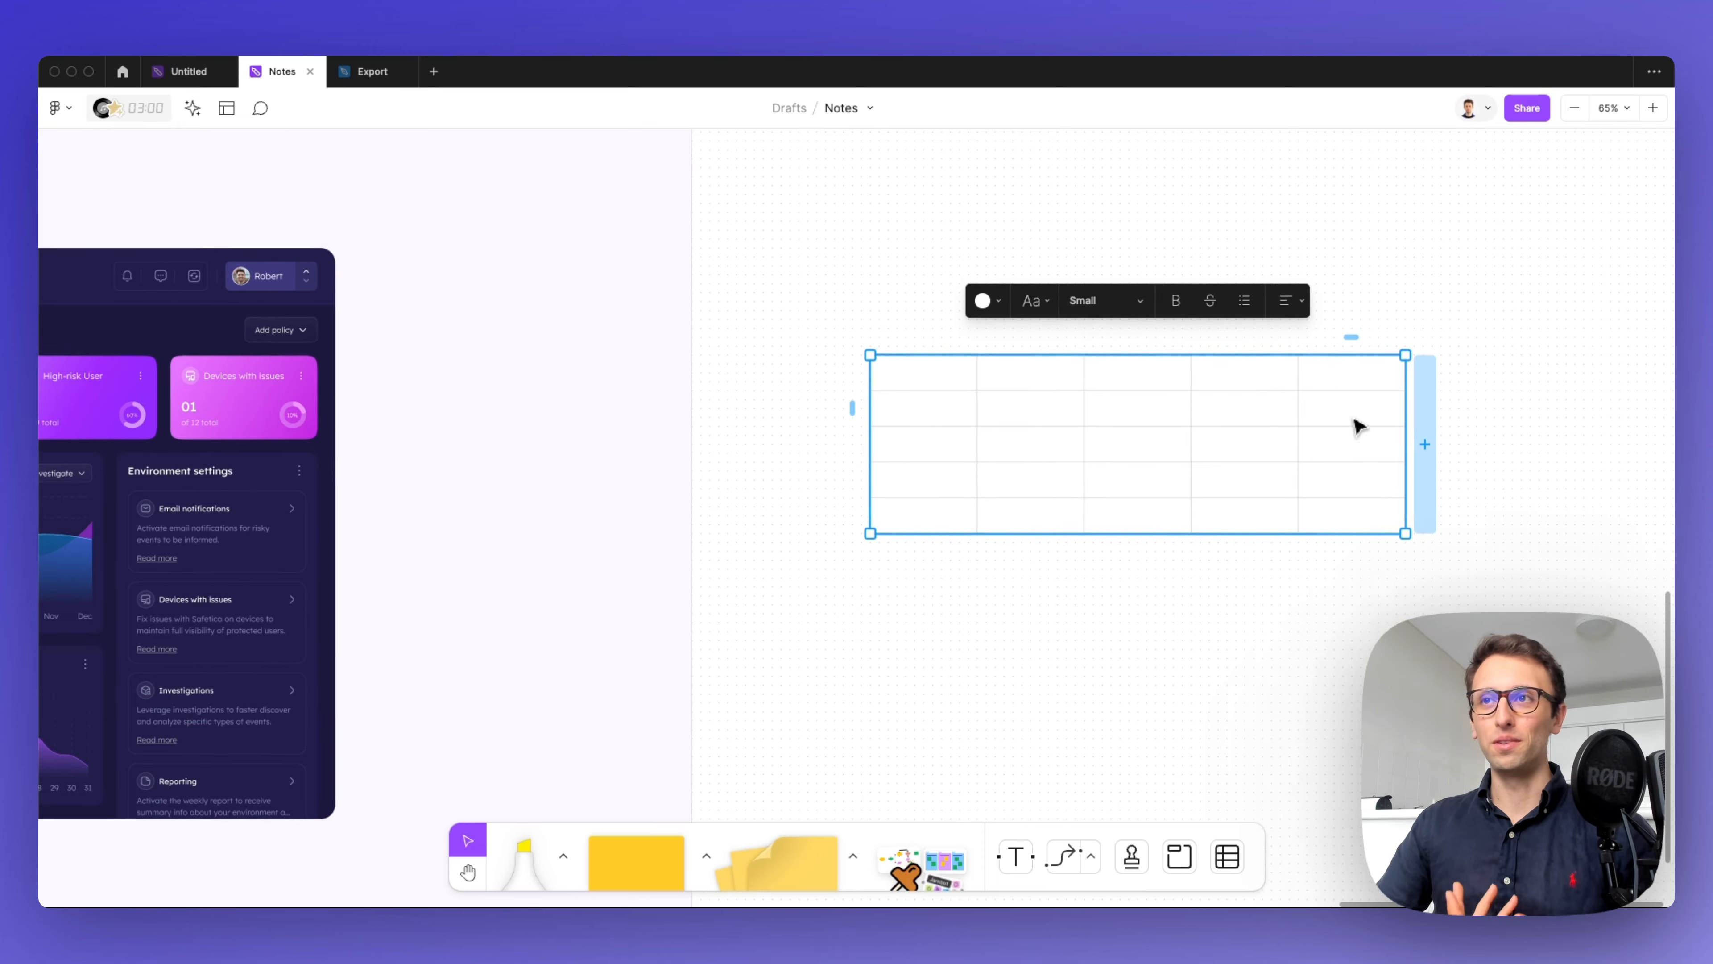
Step: Enter "Data Table" in the table's first header cell and make it bold
scroll(971, 410, up, 5)
double_click(750, 366)
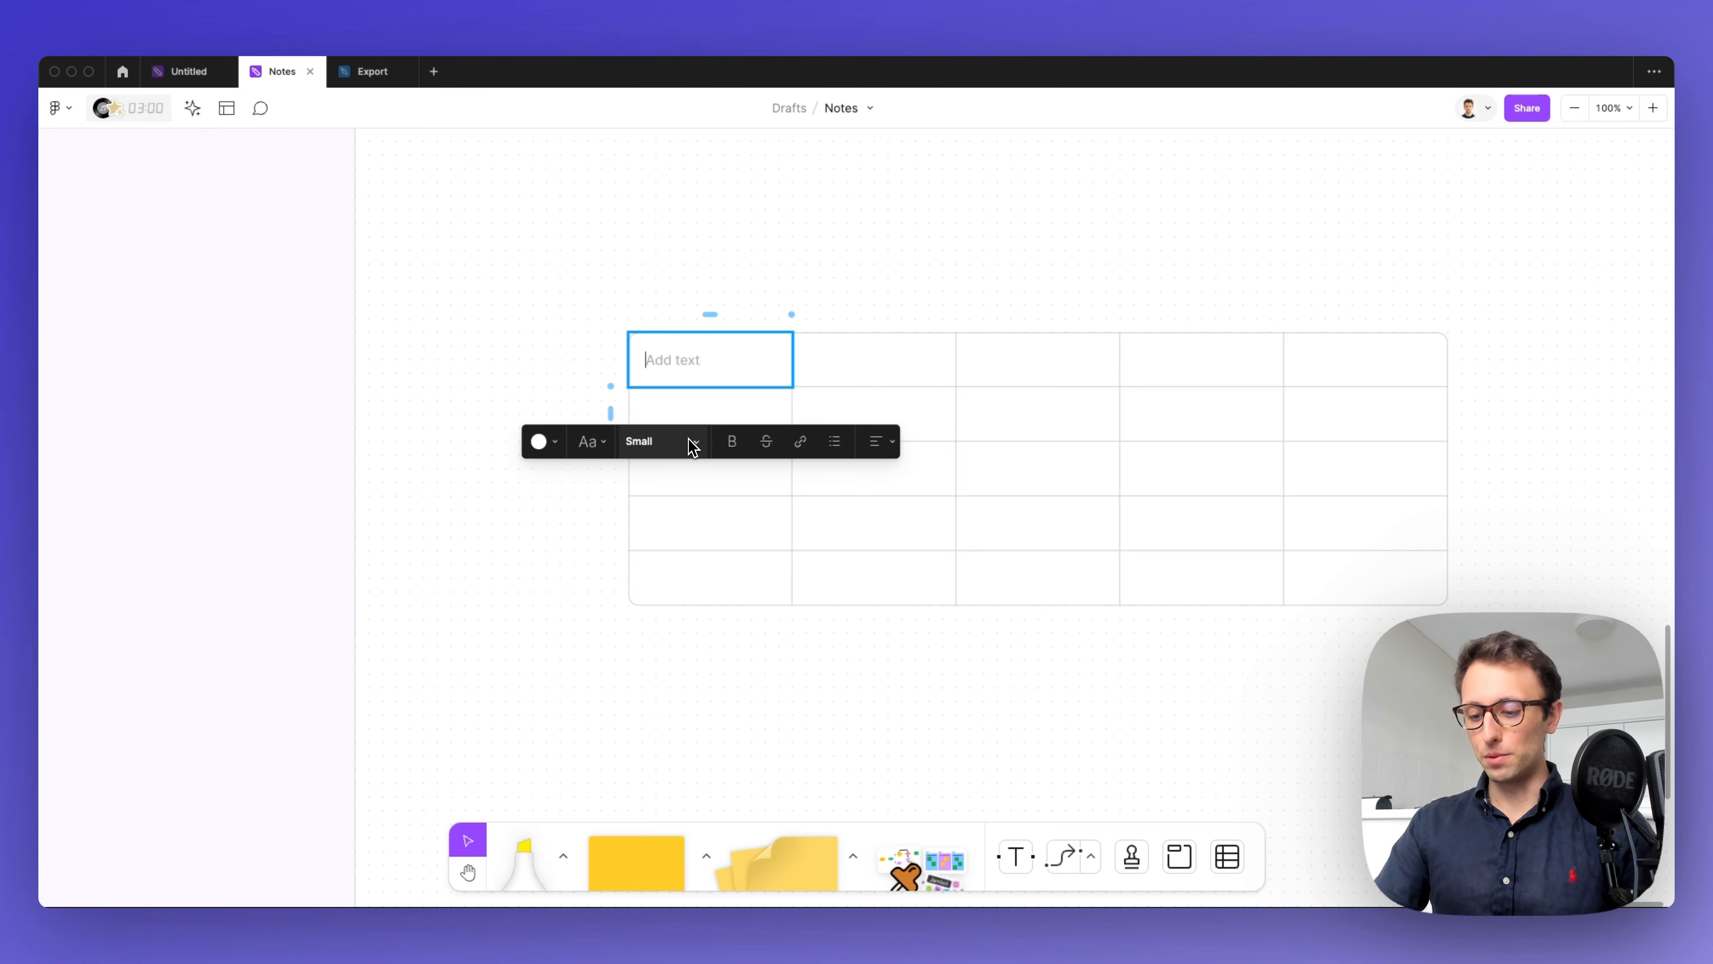
text(Data Tabl)
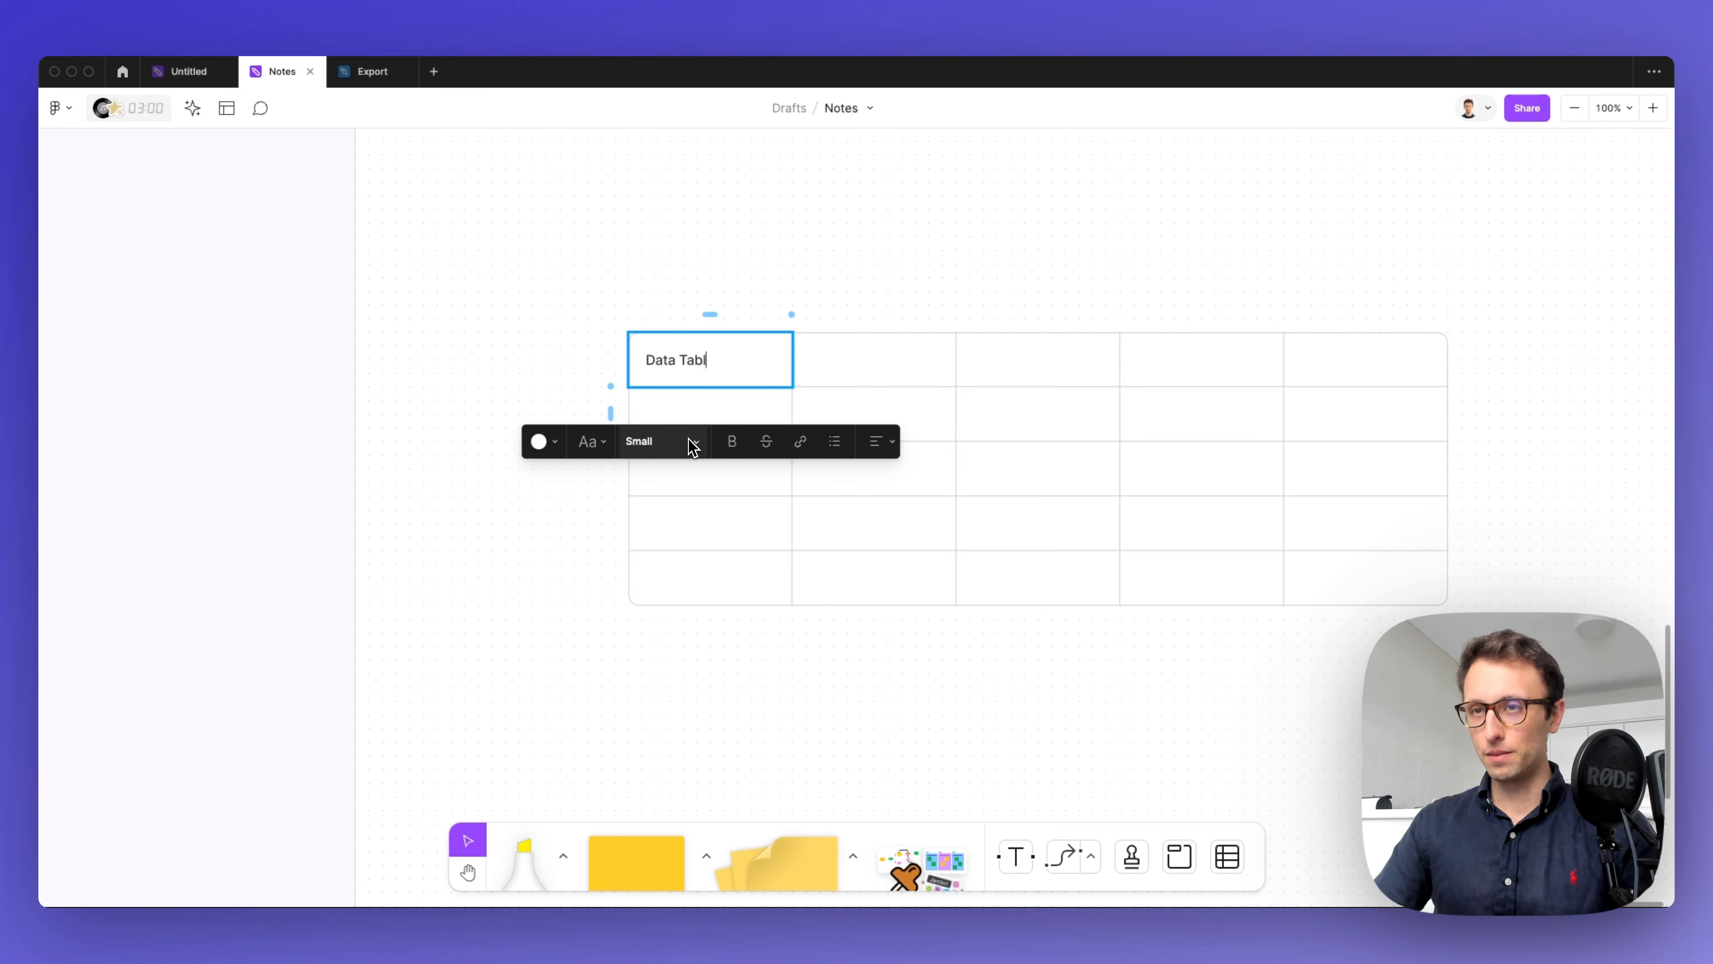
text(e)
key(super+a)
key(super+c)
key(super+b)
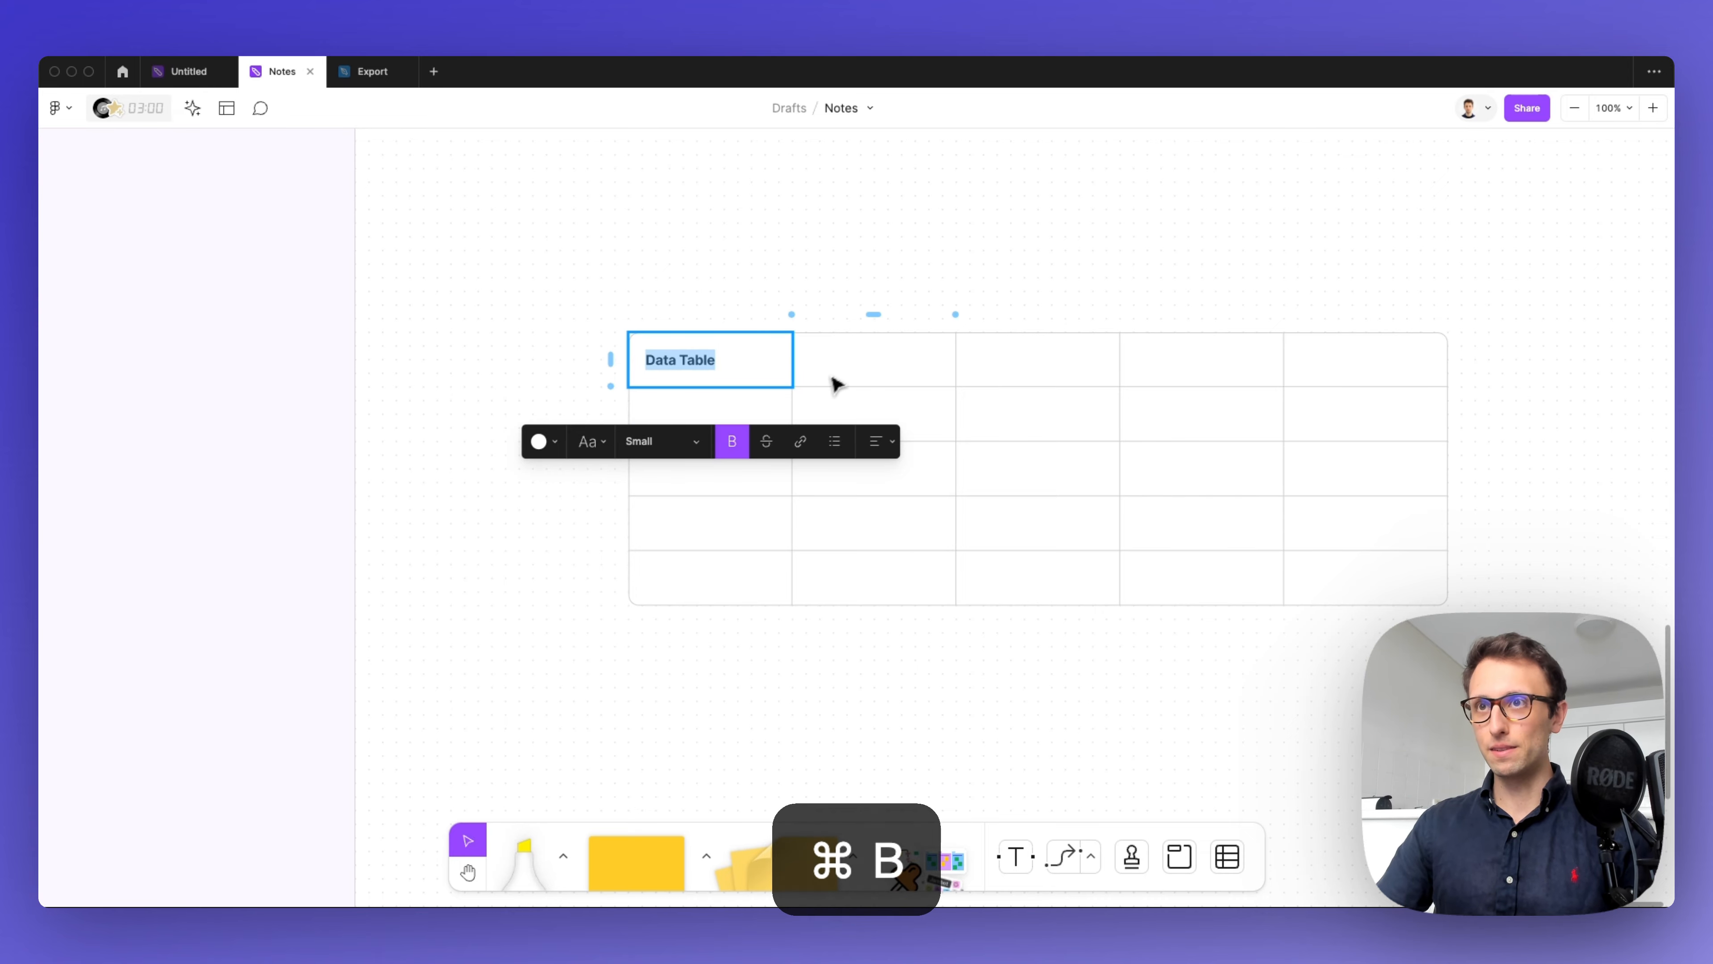
Step: Enter "Label" in the second header cell, make it bold and copy it
click(866, 357)
key(super+v)
key(super+a)
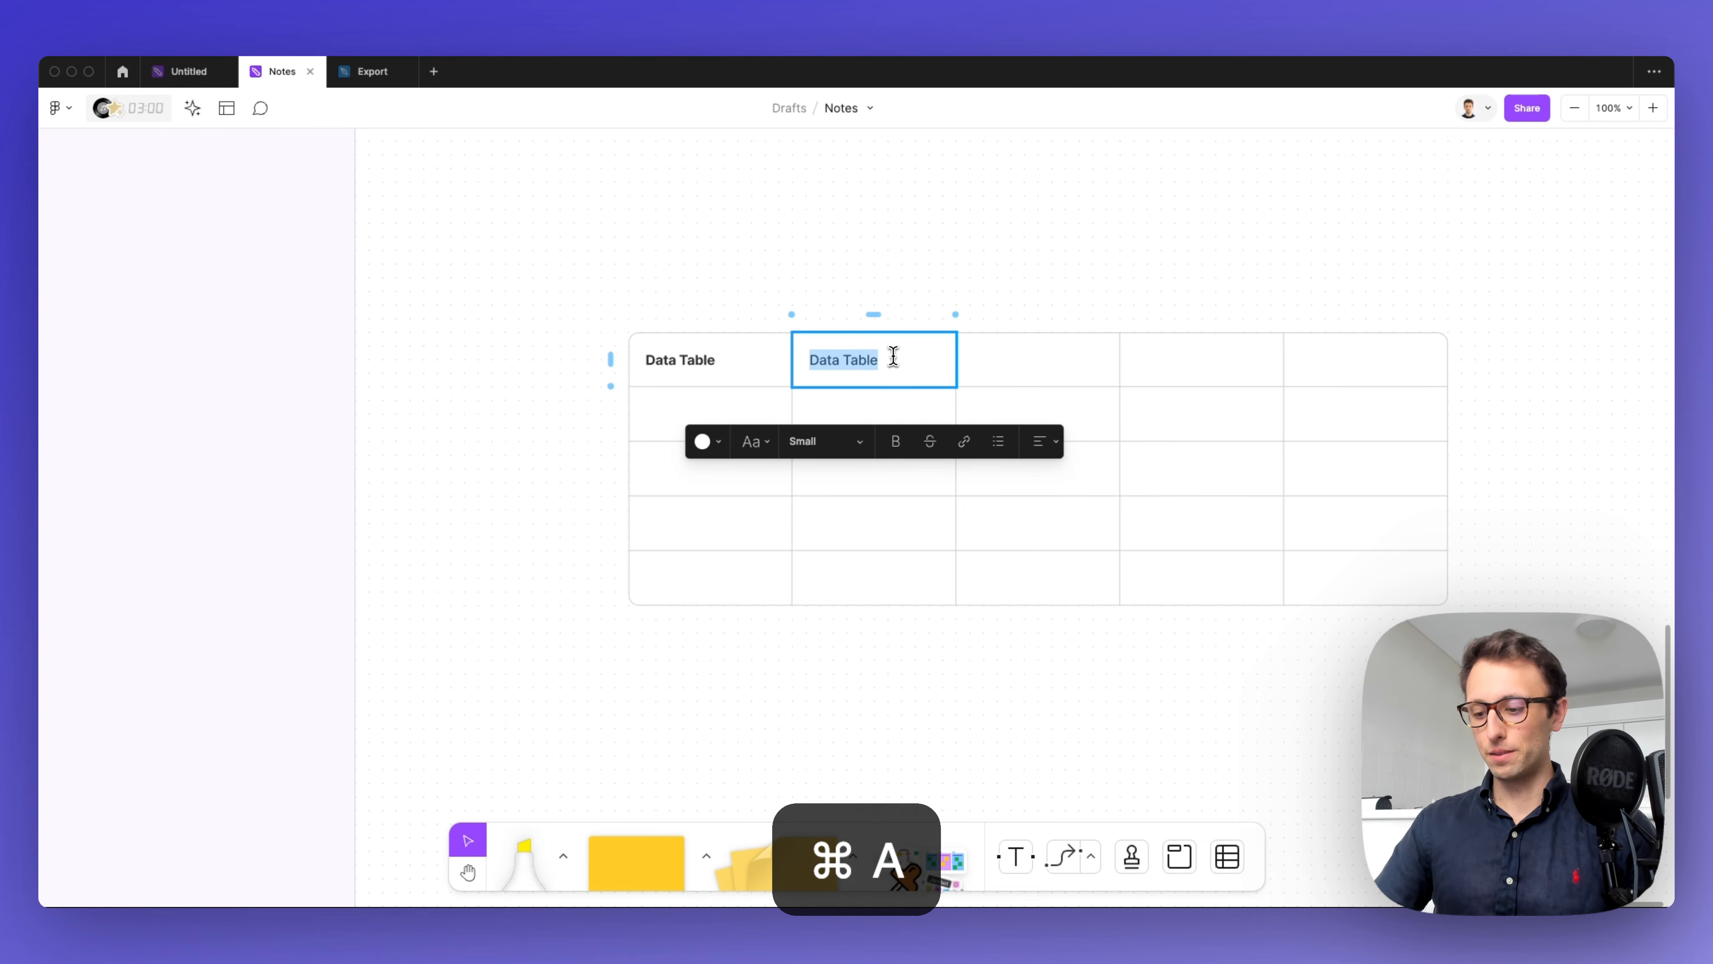
text(Label)
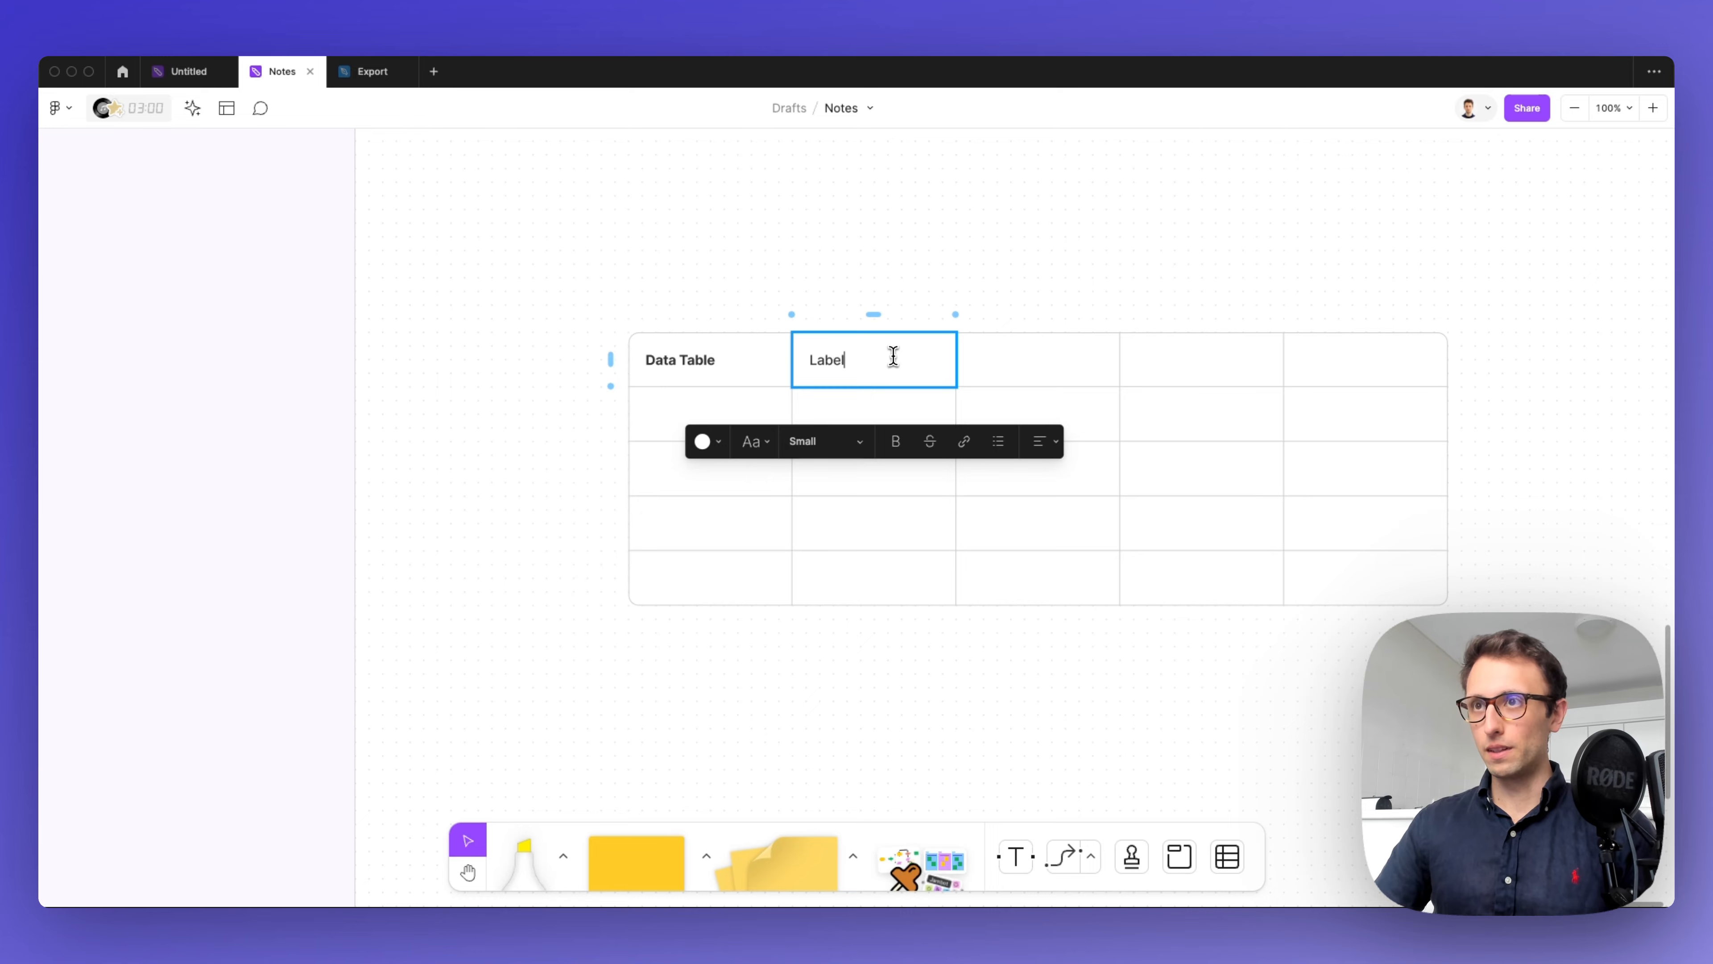
key(super+a)
key(super+b)
key(super+c)
Step: Paste the bold "Label" text into the three remaining header cells
click(1039, 354)
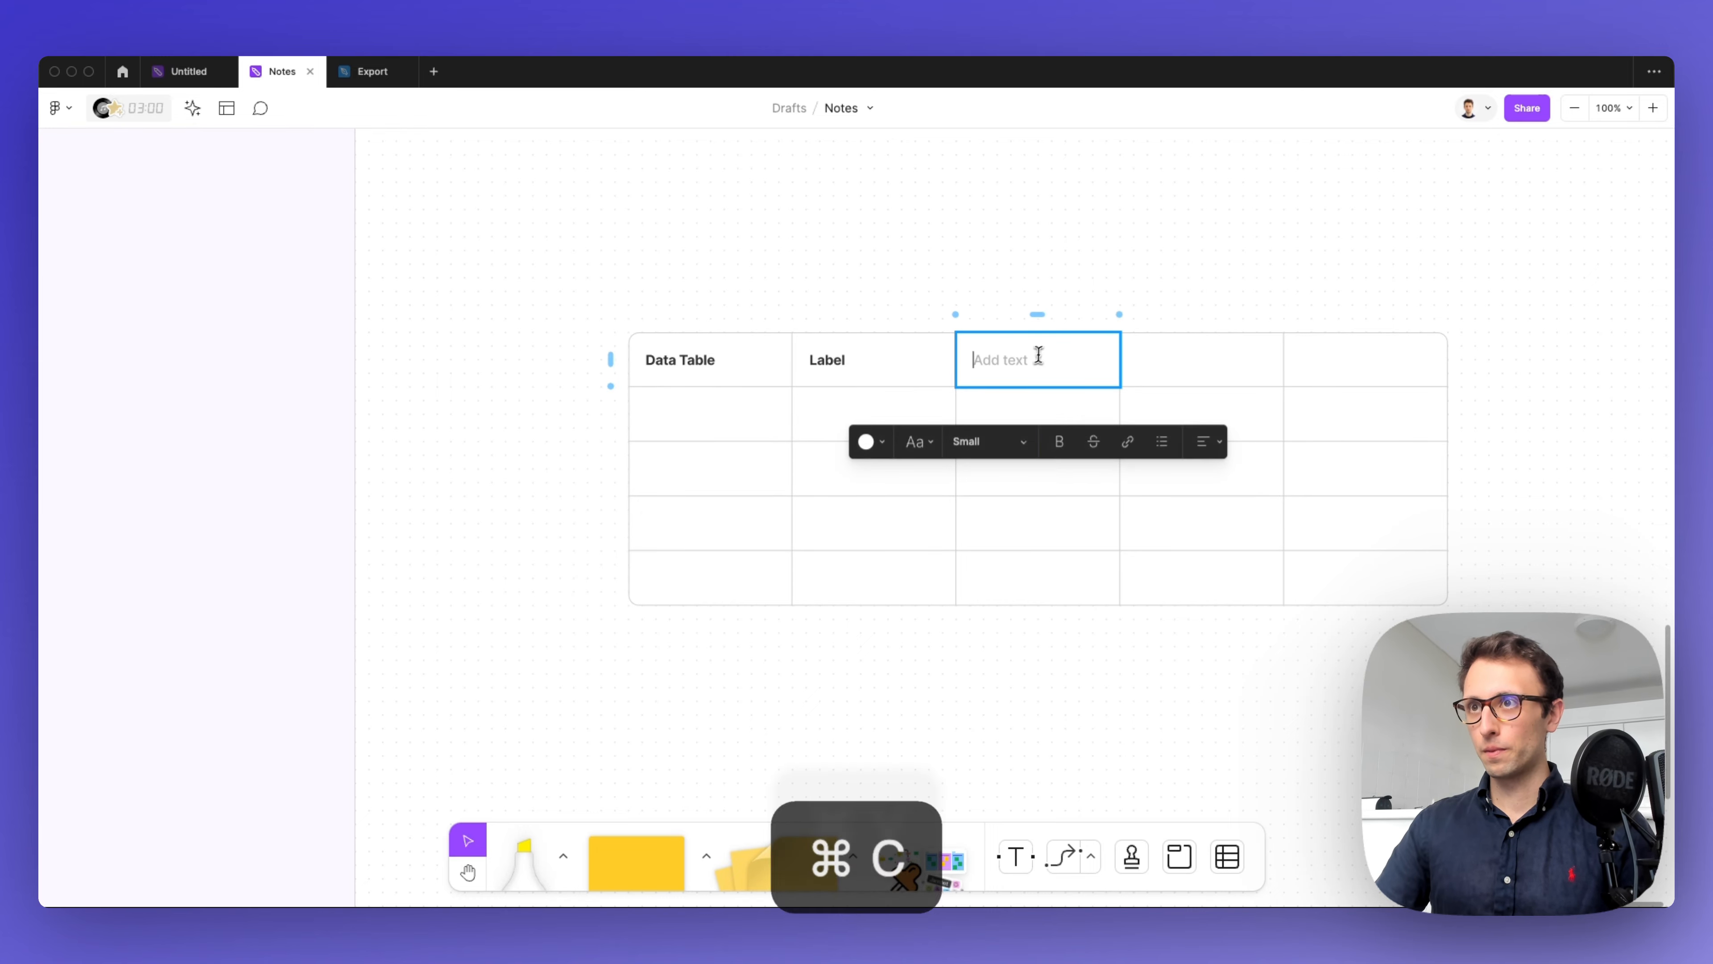
key(super+v)
click(1209, 359)
key(super+v)
click(1392, 367)
key(super+v)
Step: Fill the table's second row with the values 343, 54, 45, 54 and 23
click(678, 426)
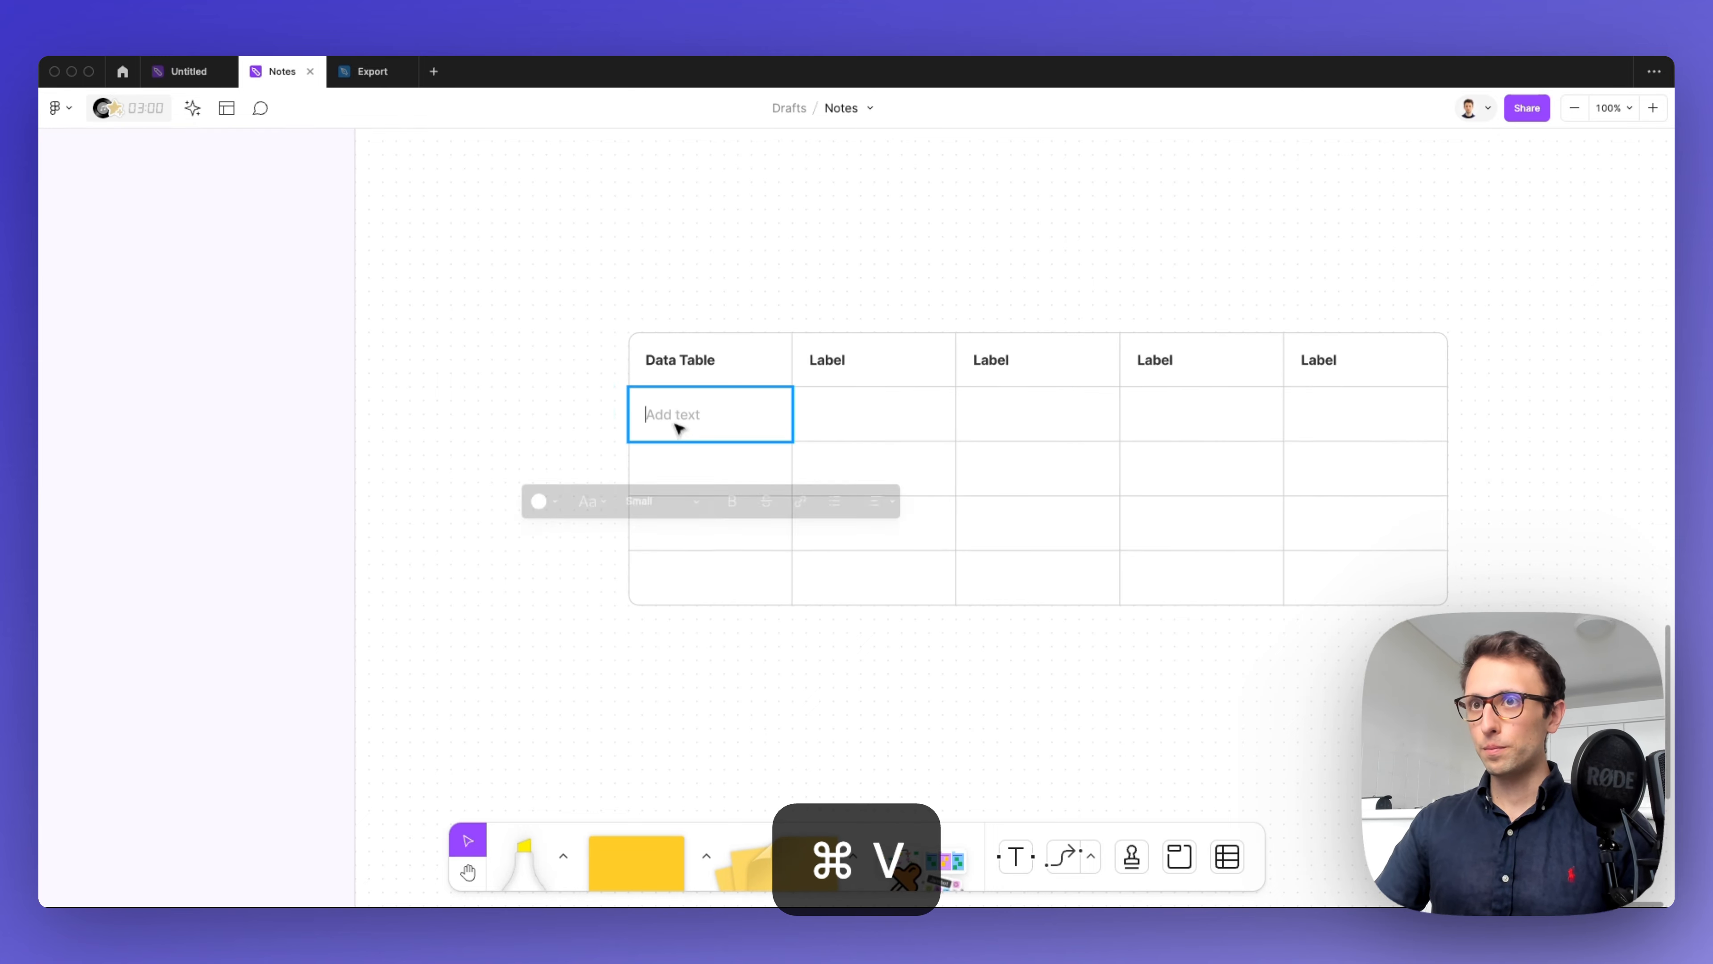
text(343)
click(837, 412)
text(5)
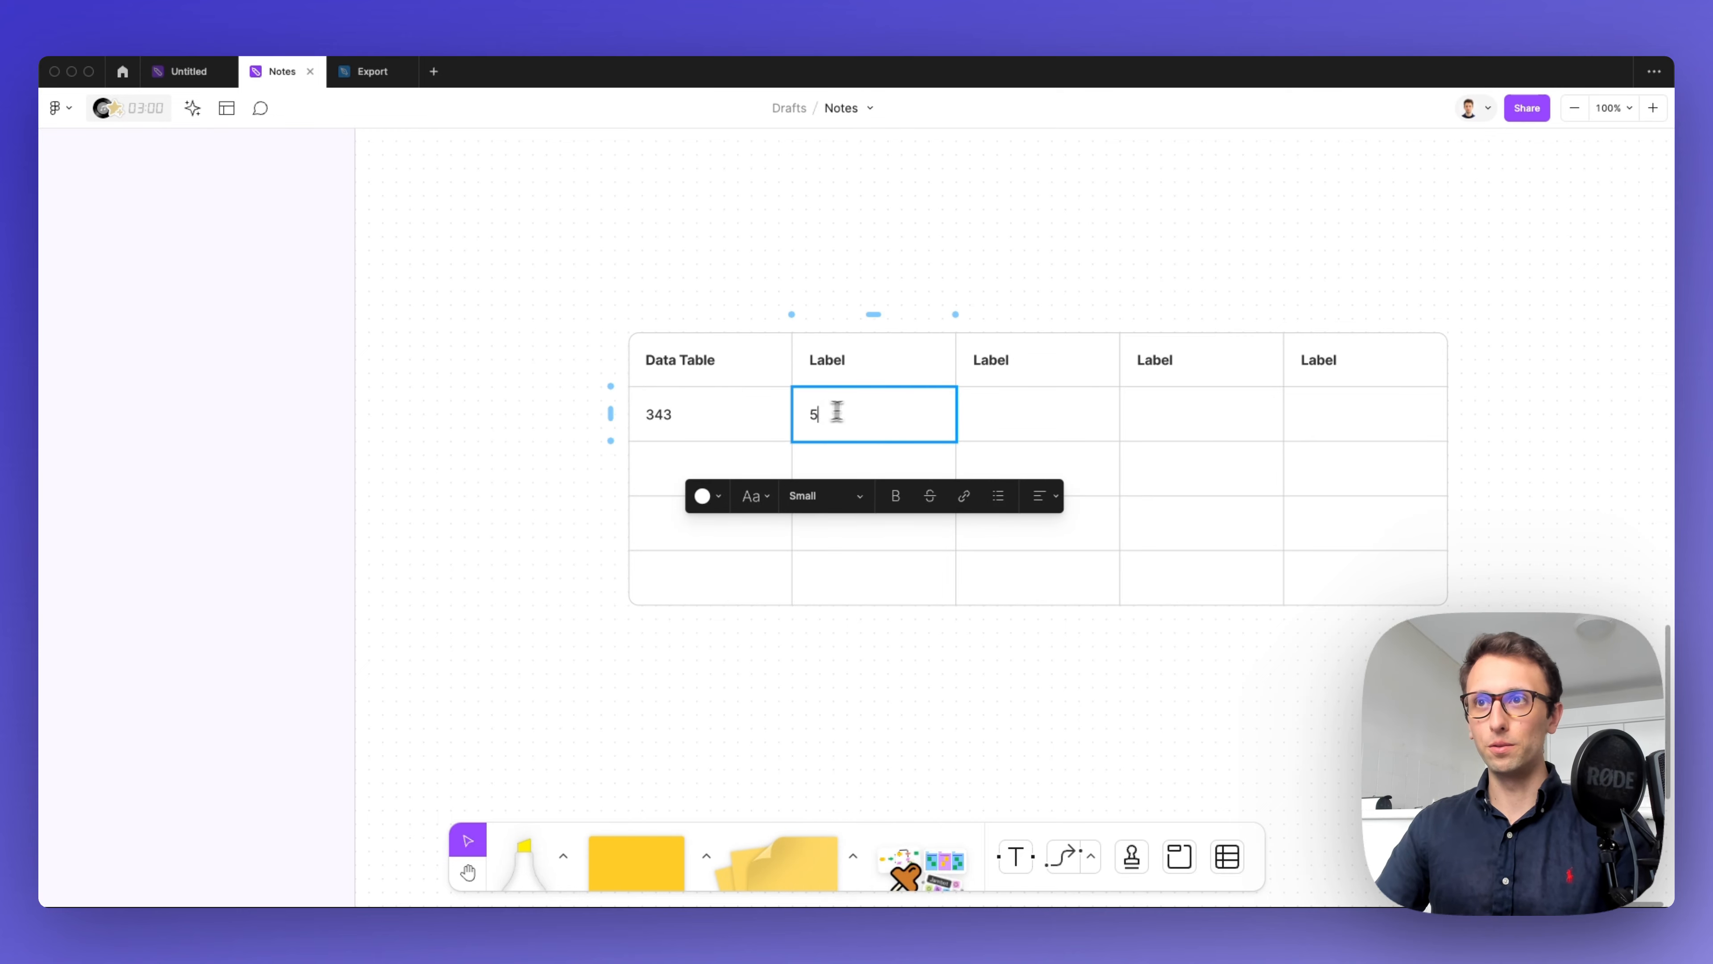
text(4)
click(1074, 417)
text(45)
click(1208, 412)
text(54)
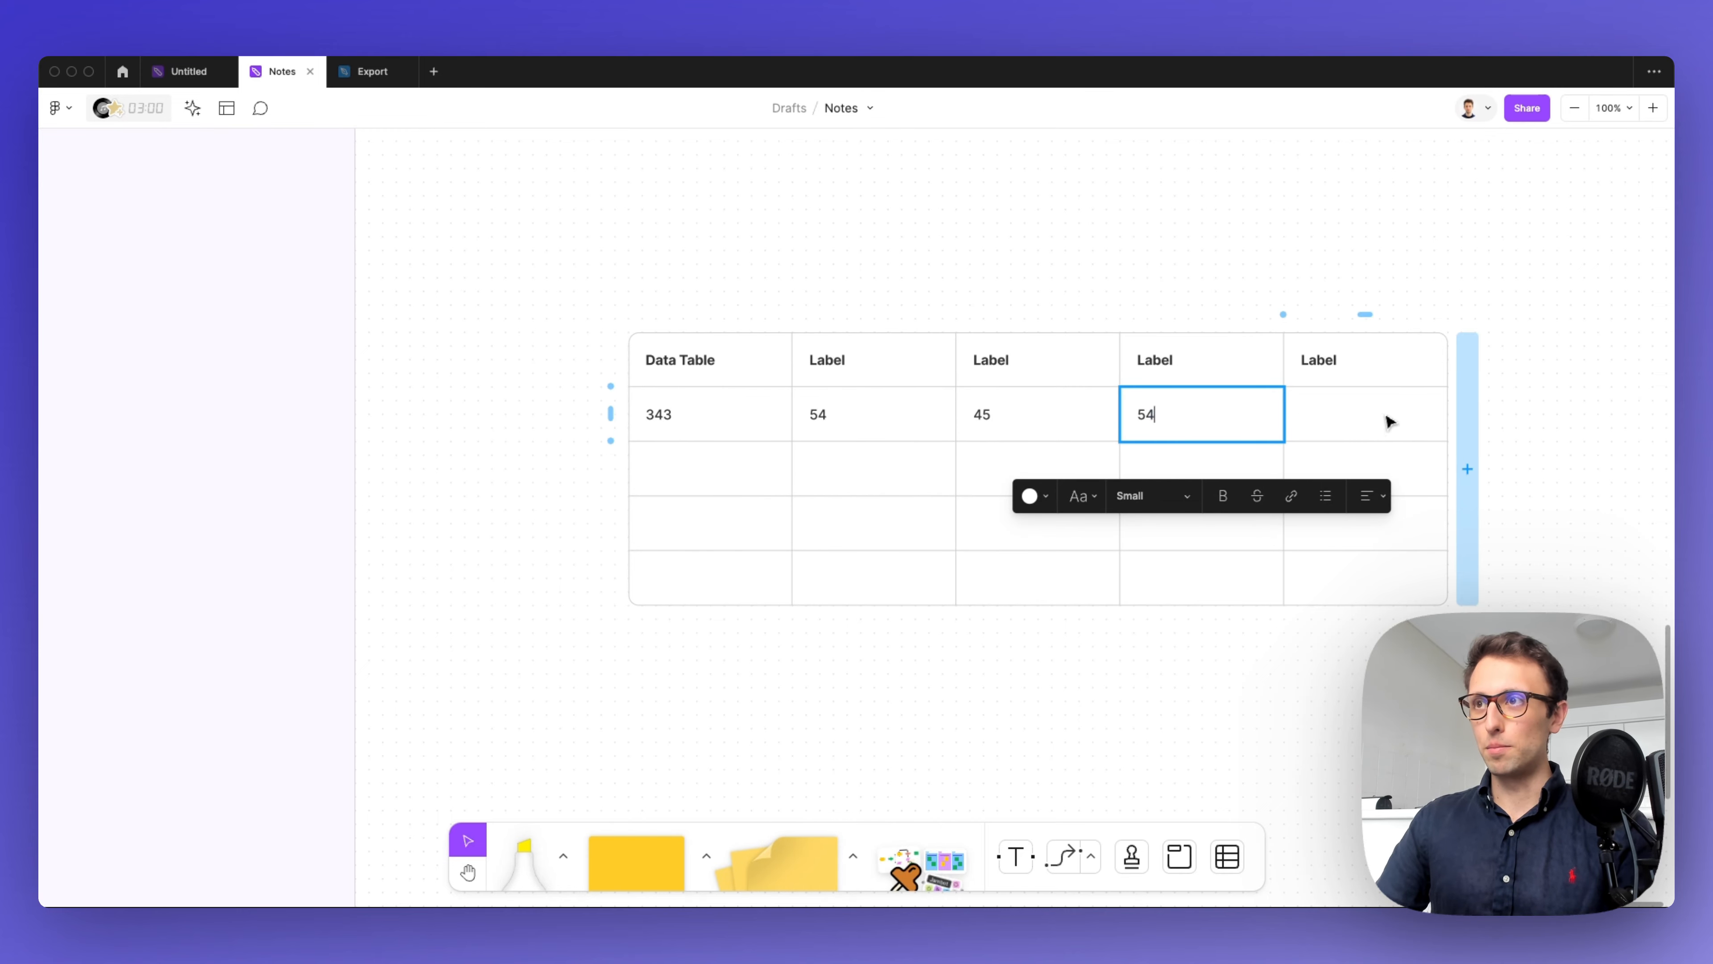
click(1390, 421)
text(23)
click(887, 229)
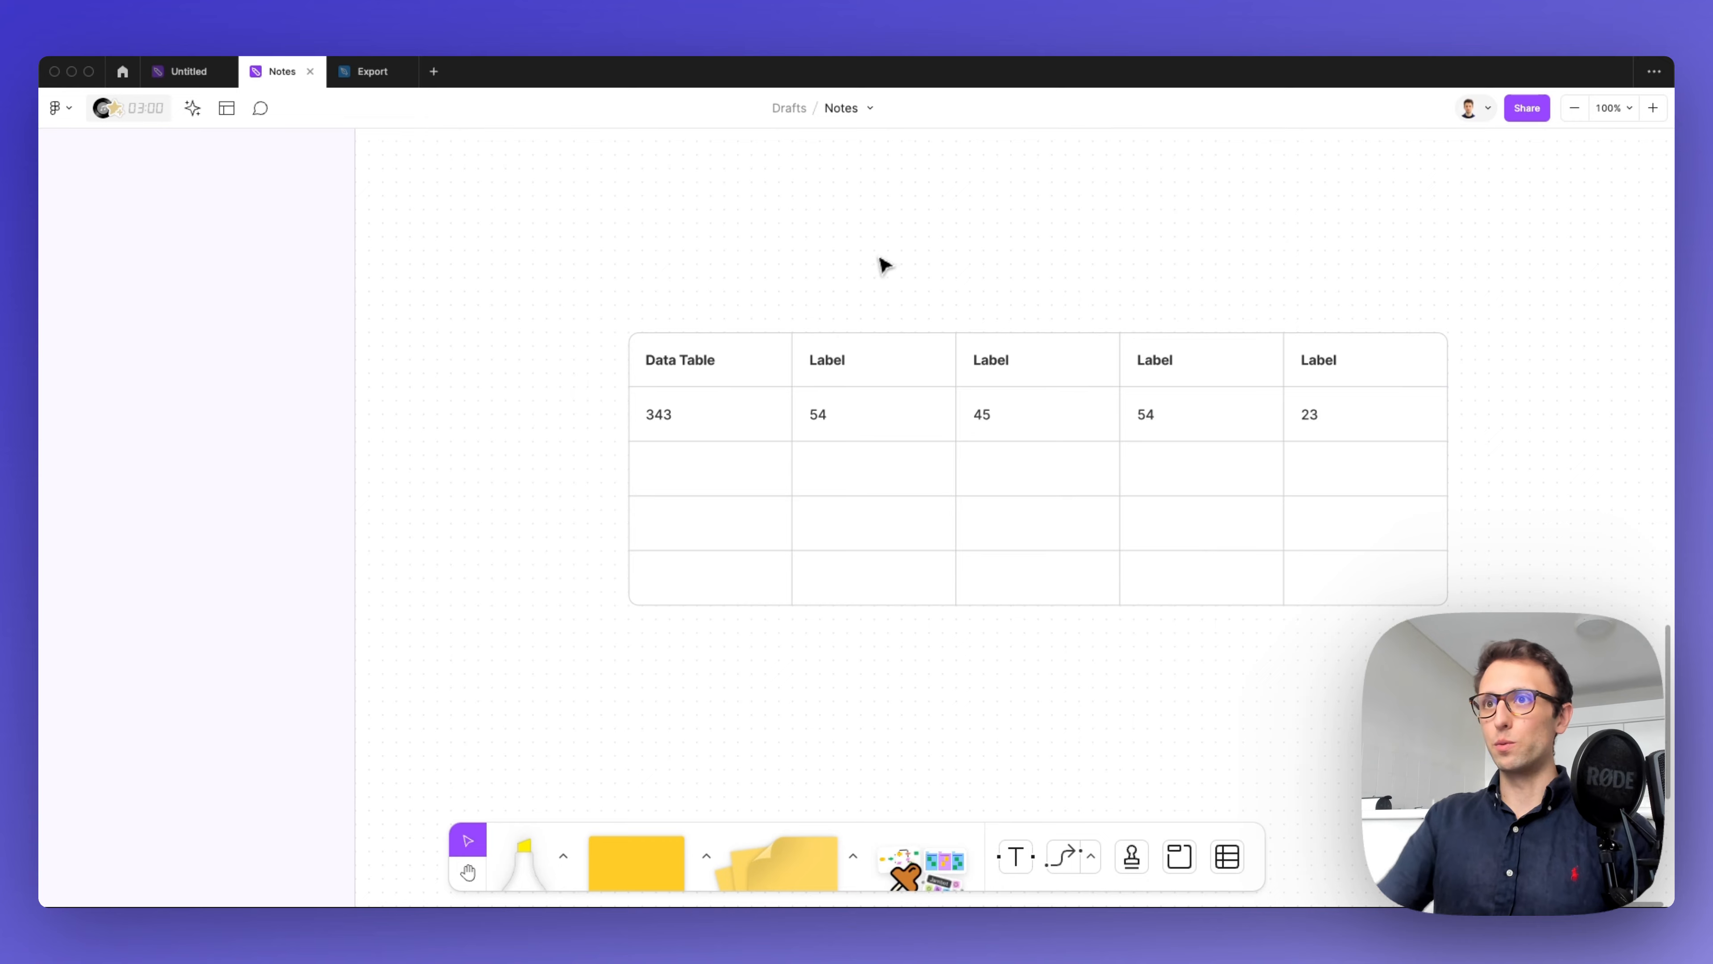
Step: Try a grey fill on the whole table and change it to green
click(773, 370)
click(904, 283)
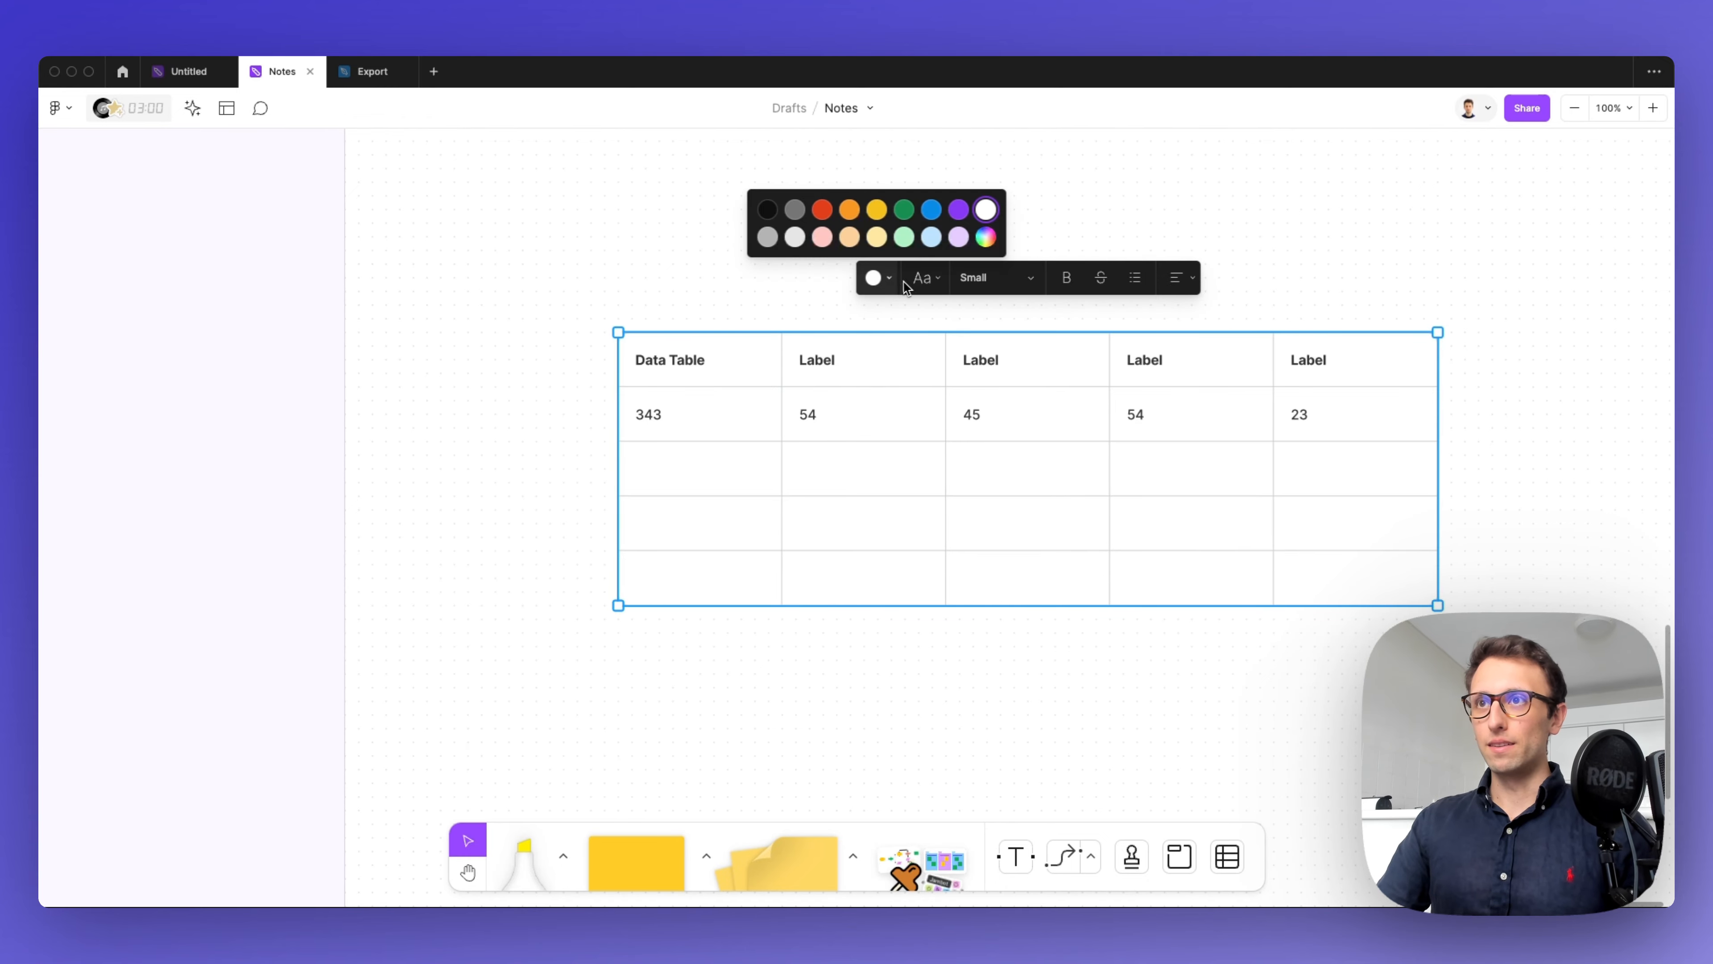
click(777, 238)
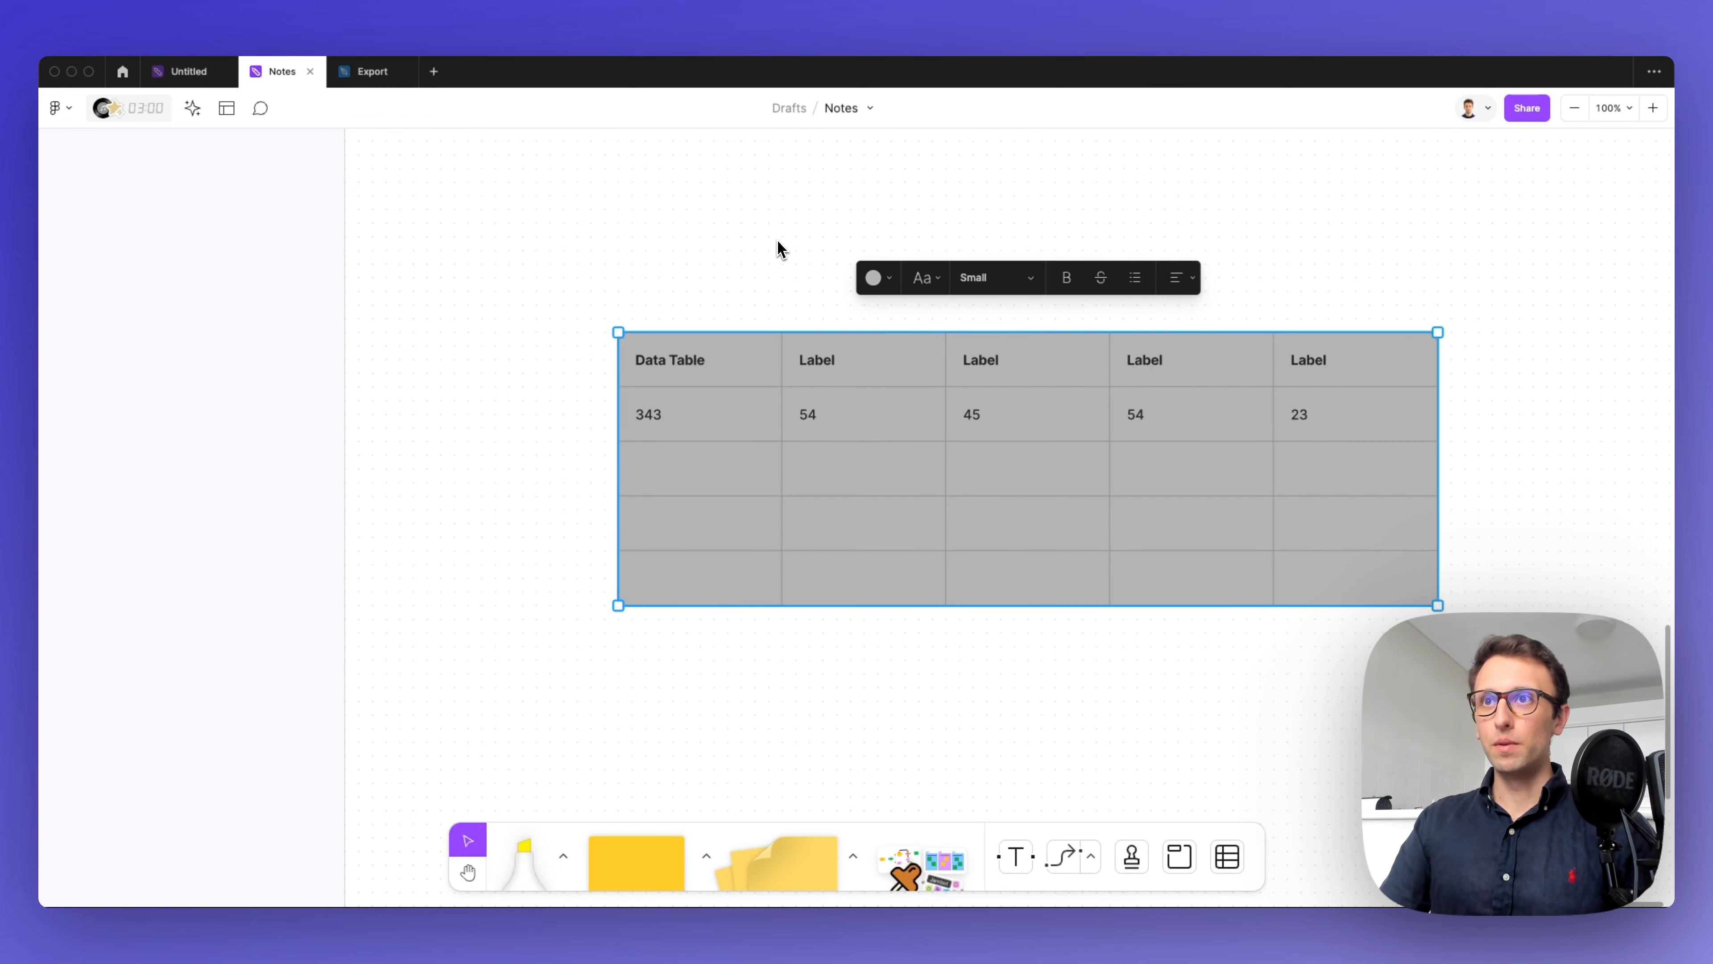
click(880, 278)
click(904, 211)
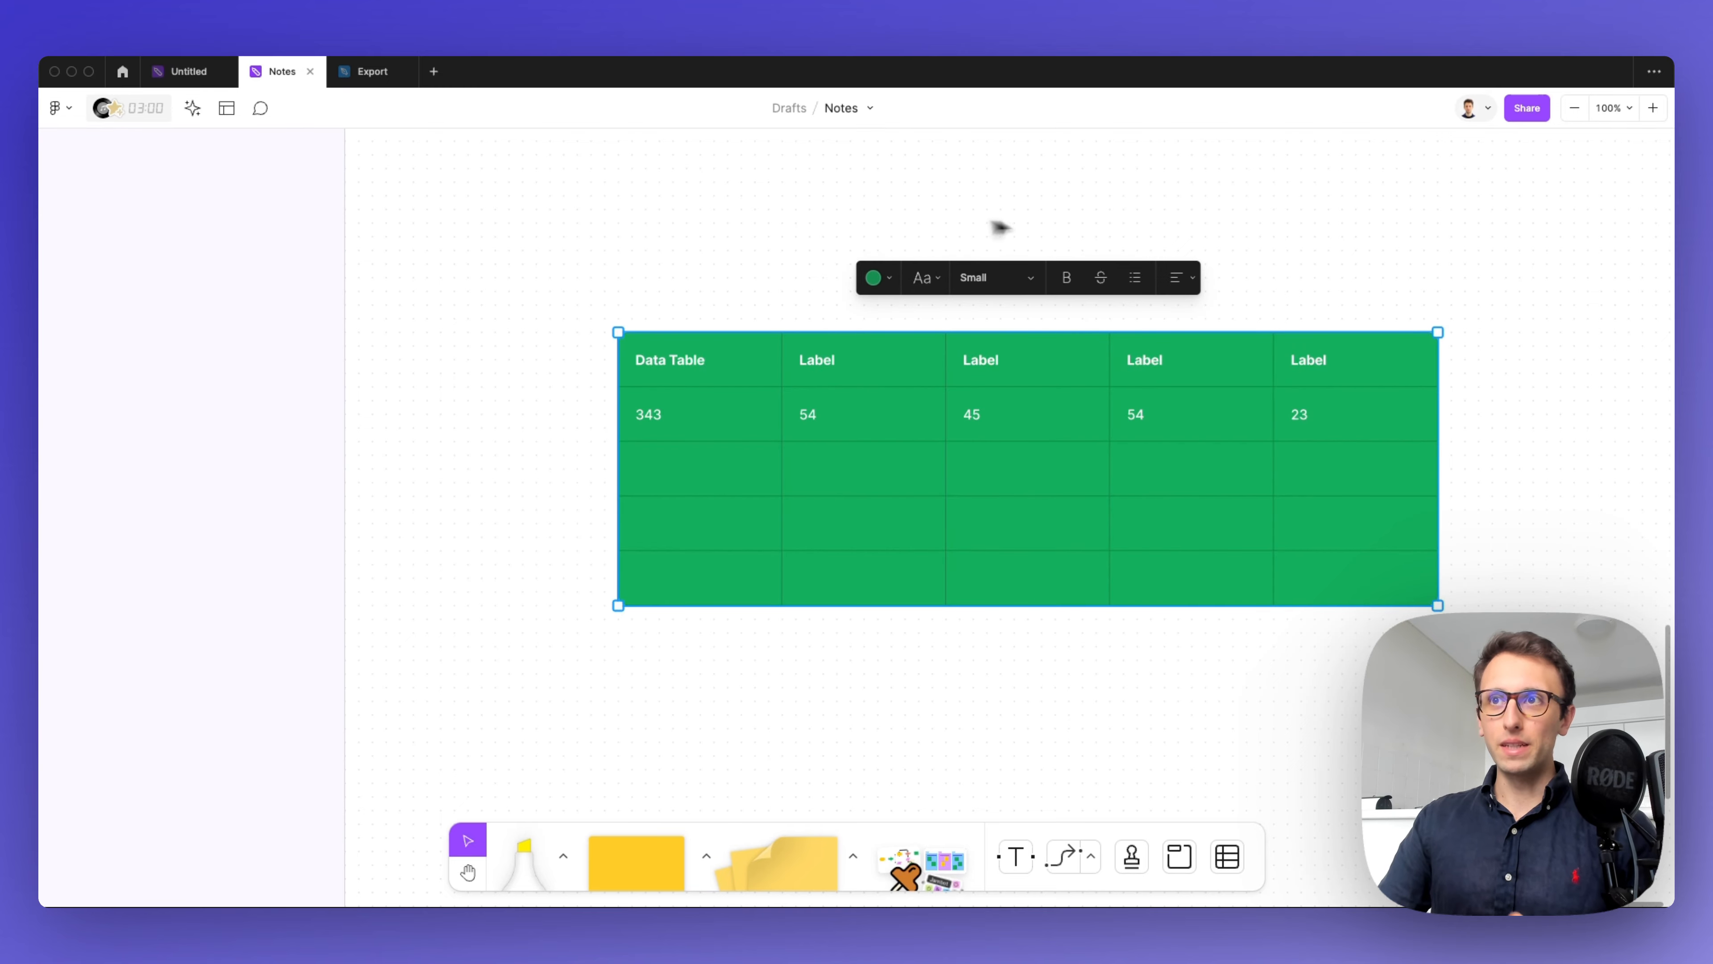
click(1143, 226)
Step: Select the table's whole header row and fill it with black
double_click(1106, 417)
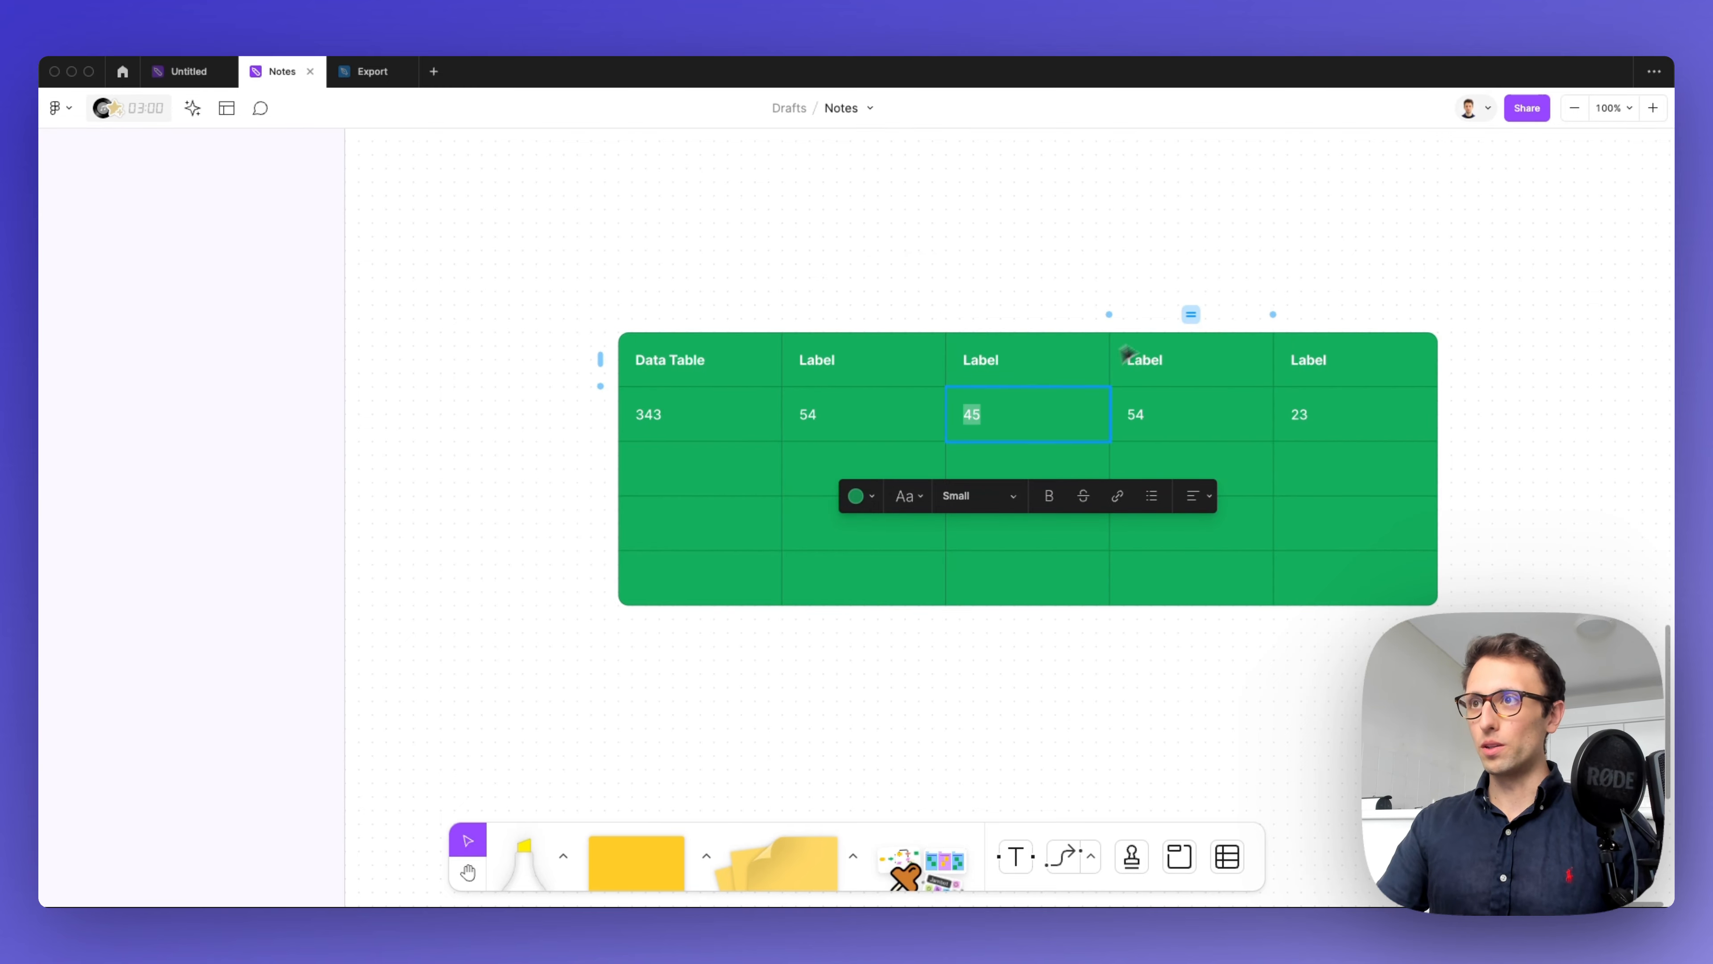
click(1191, 314)
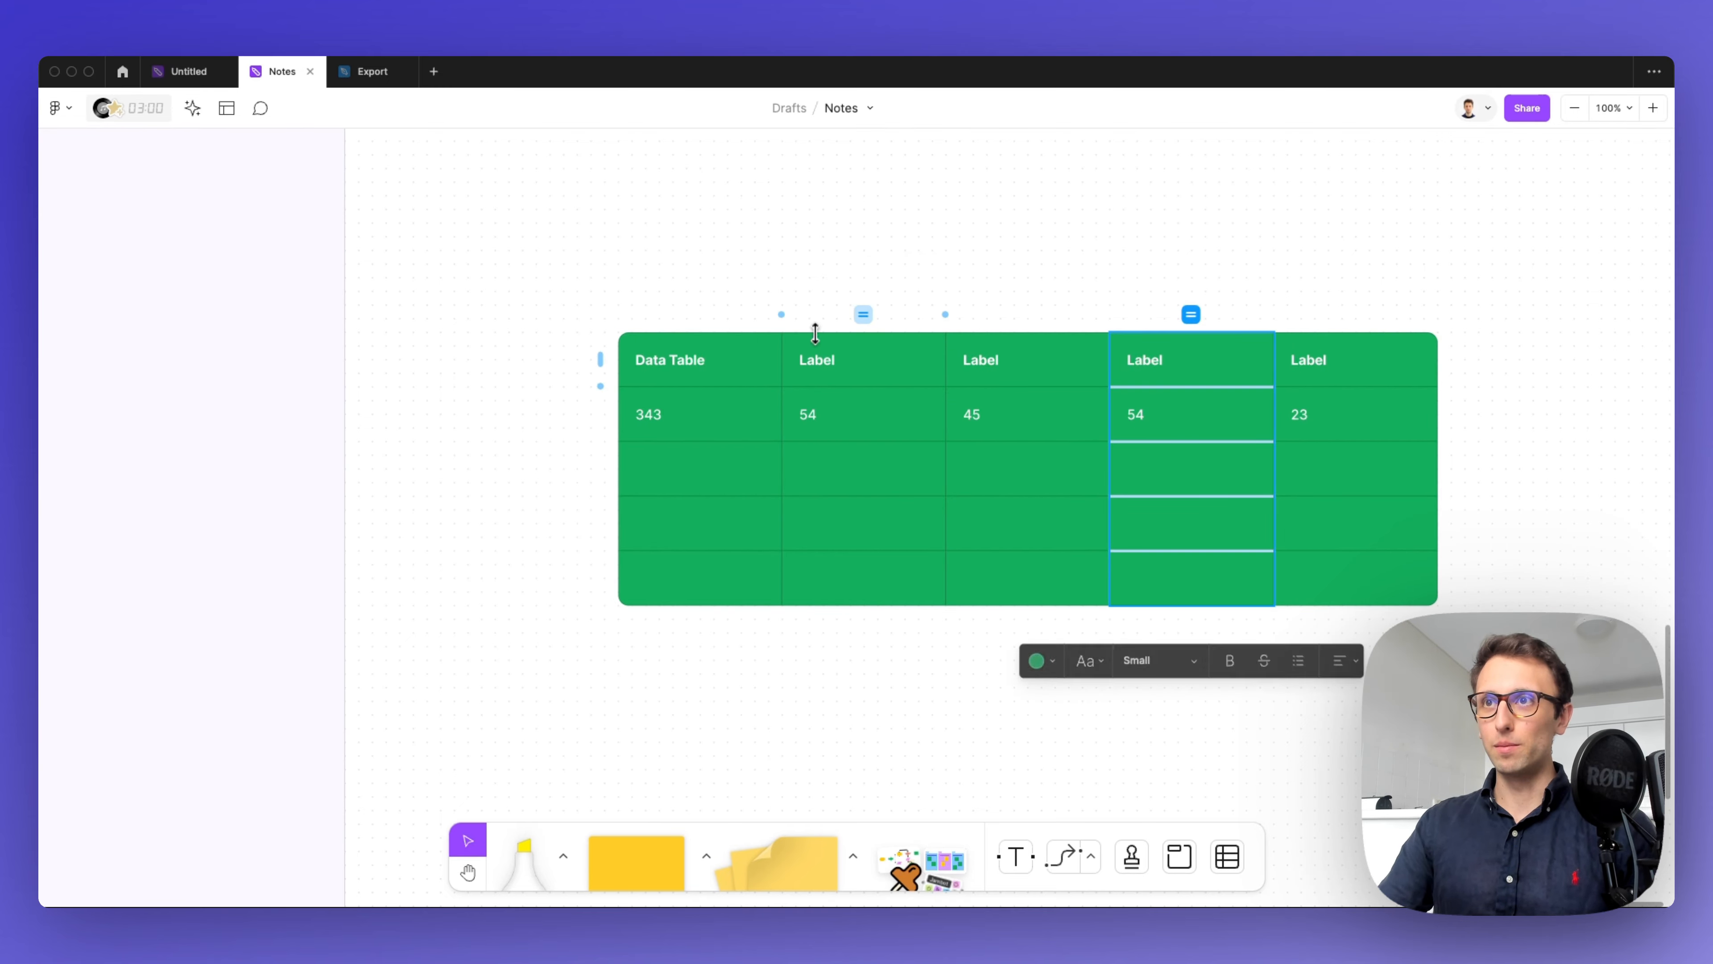
click(864, 314)
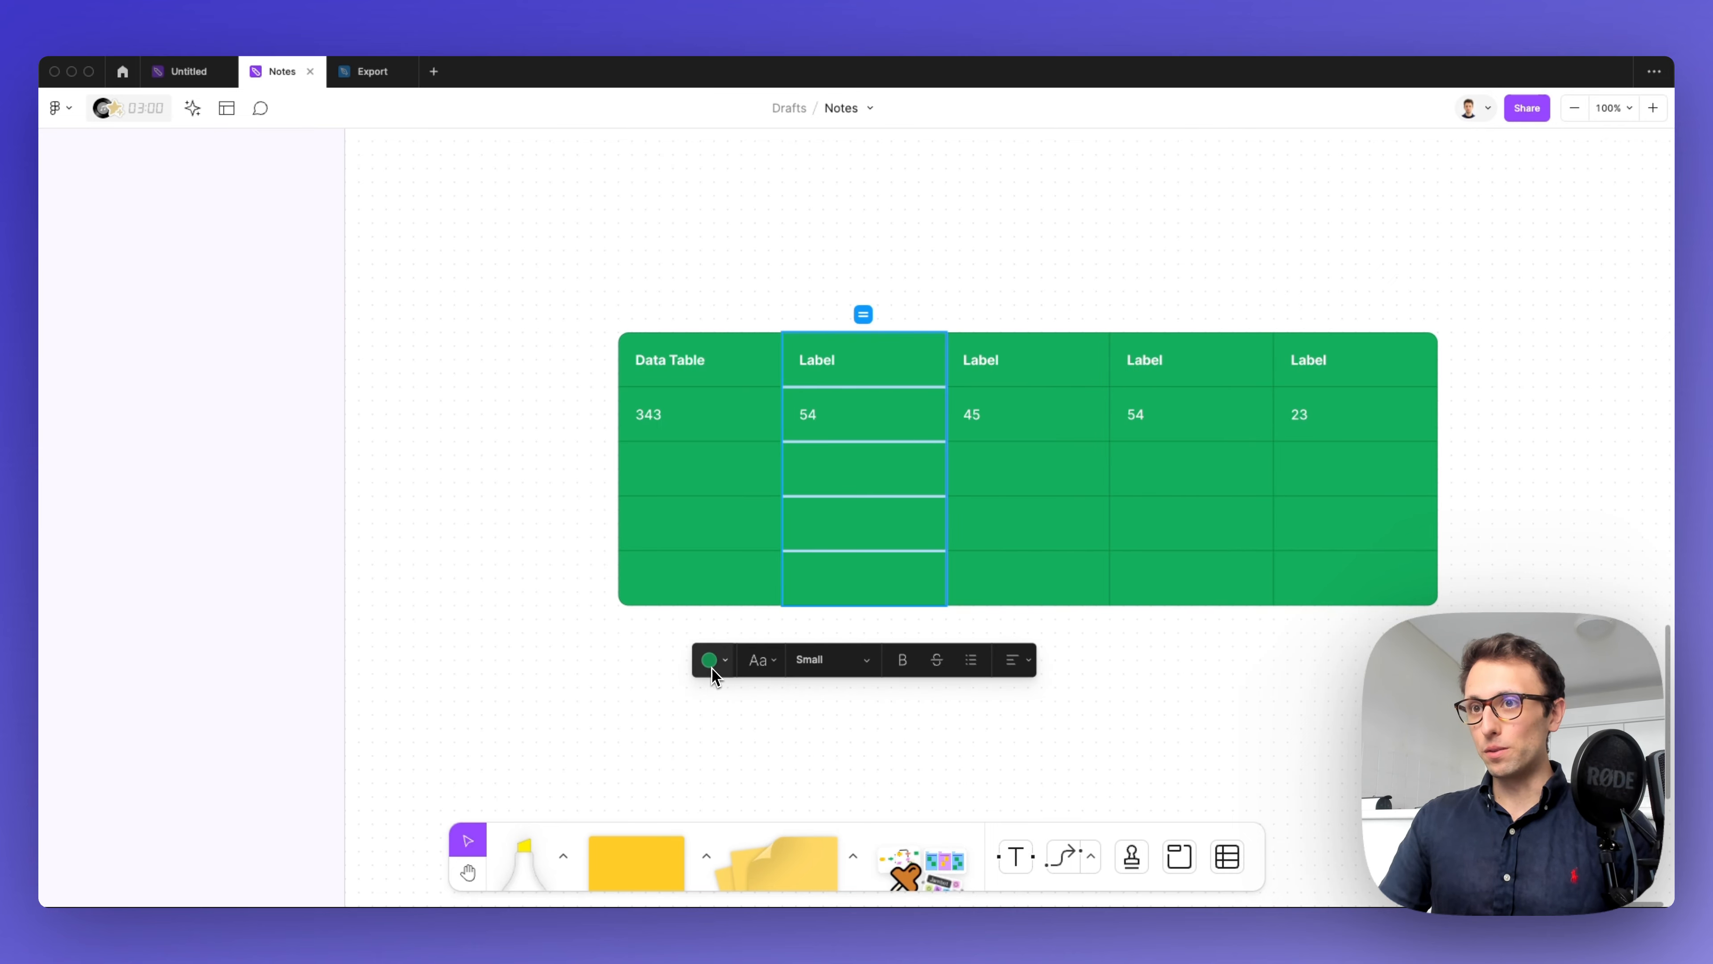
click(601, 359)
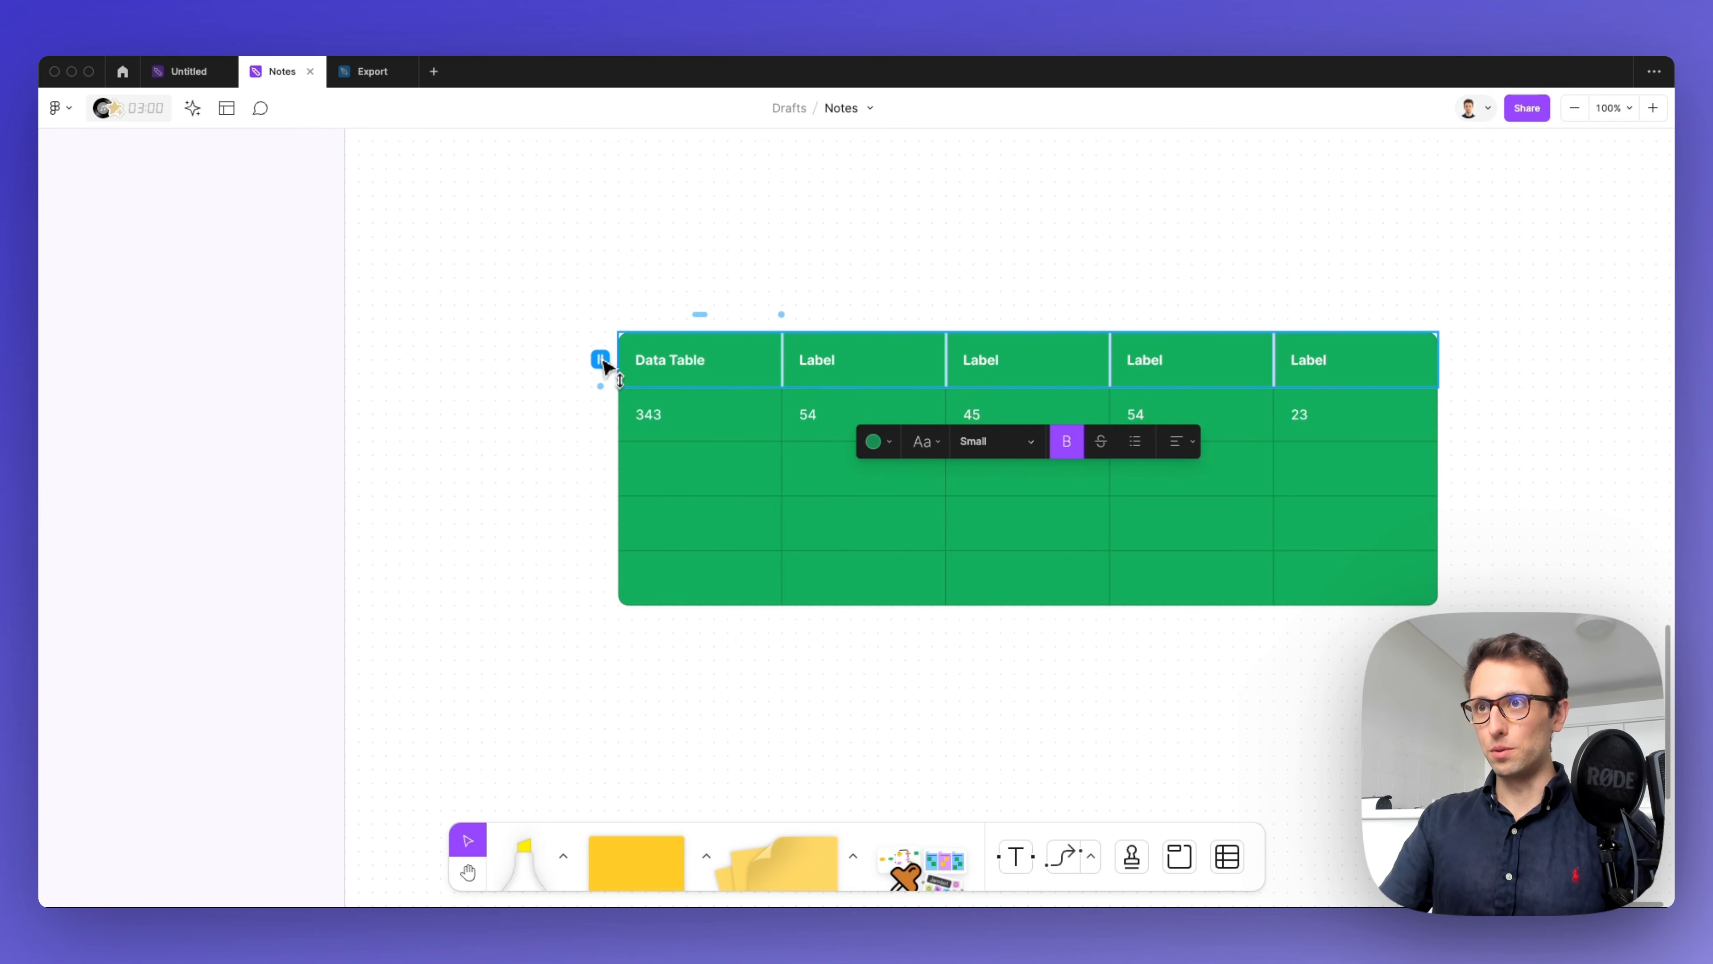
click(890, 442)
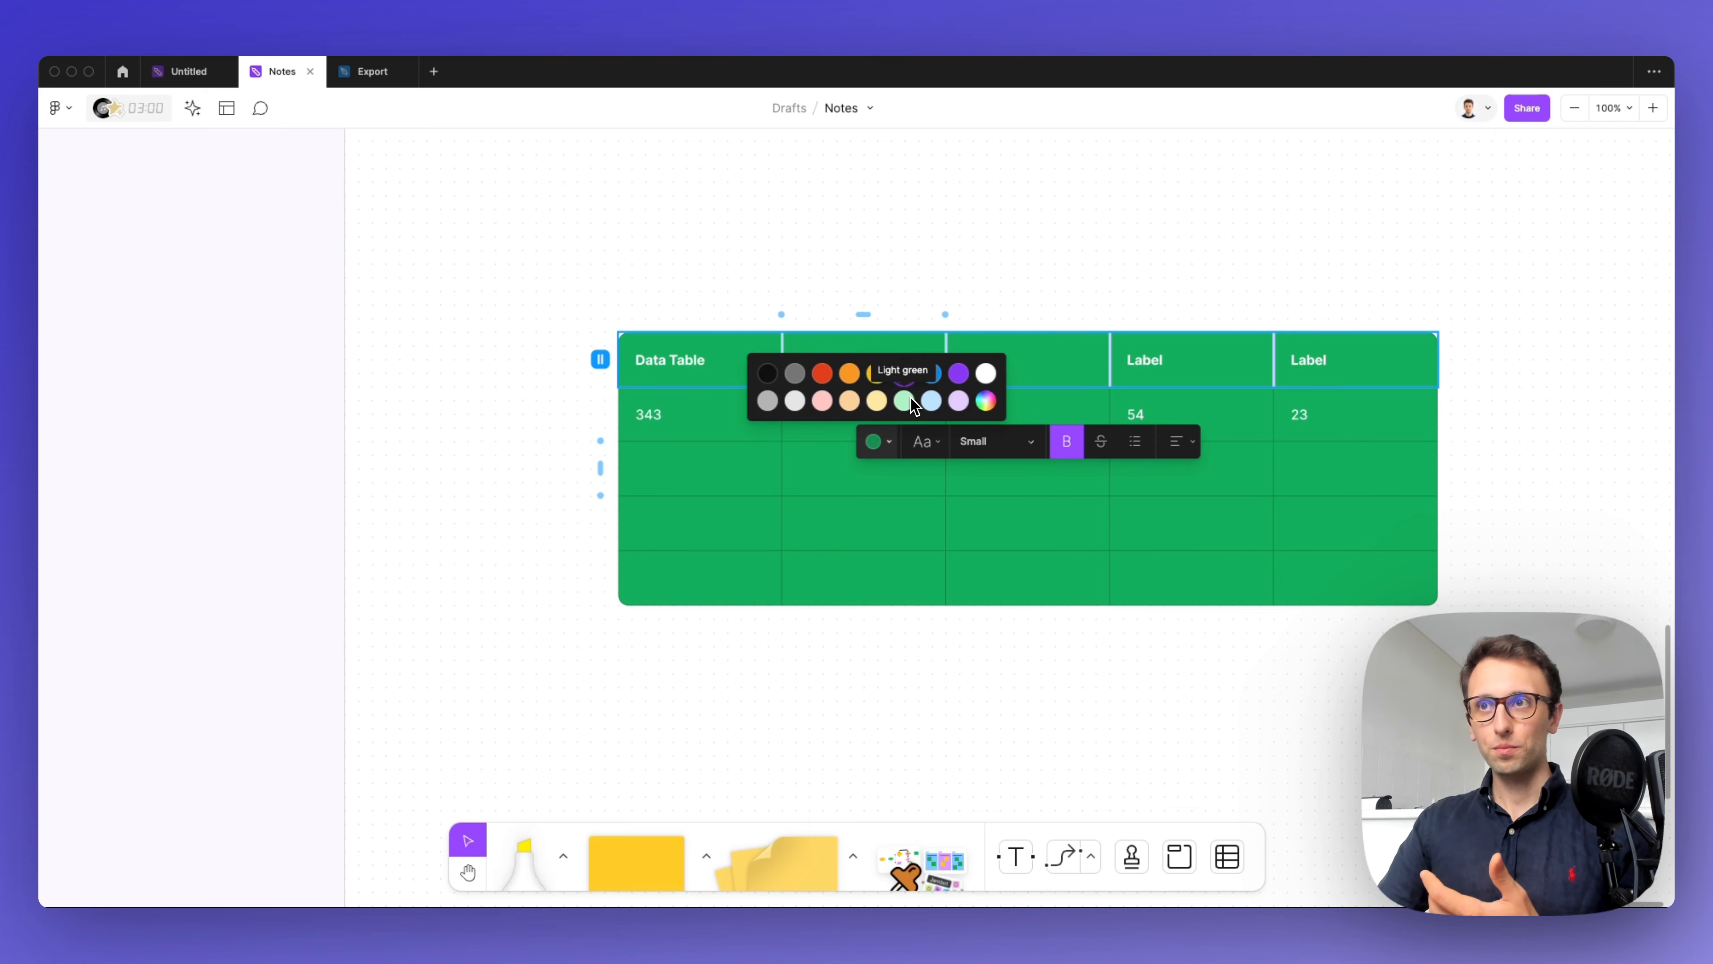
click(767, 372)
click(1340, 237)
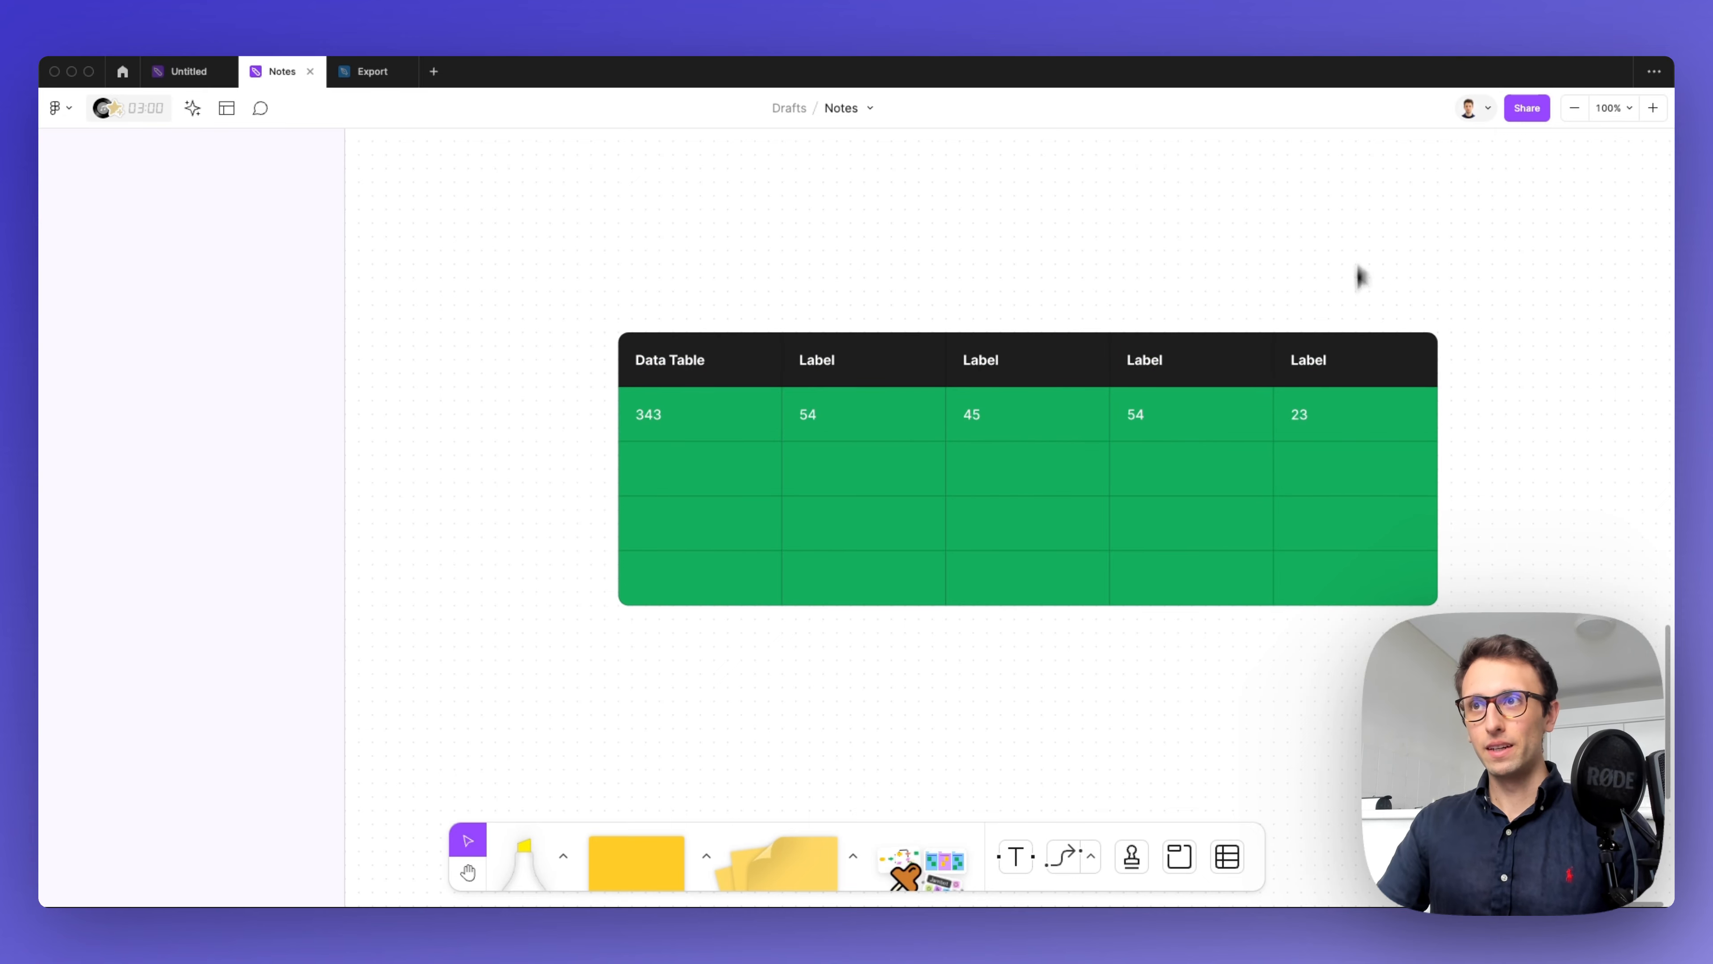
Step: Fill the table's last row with light green
scroll(885, 426, right, 2)
scroll(928, 390, up, 2)
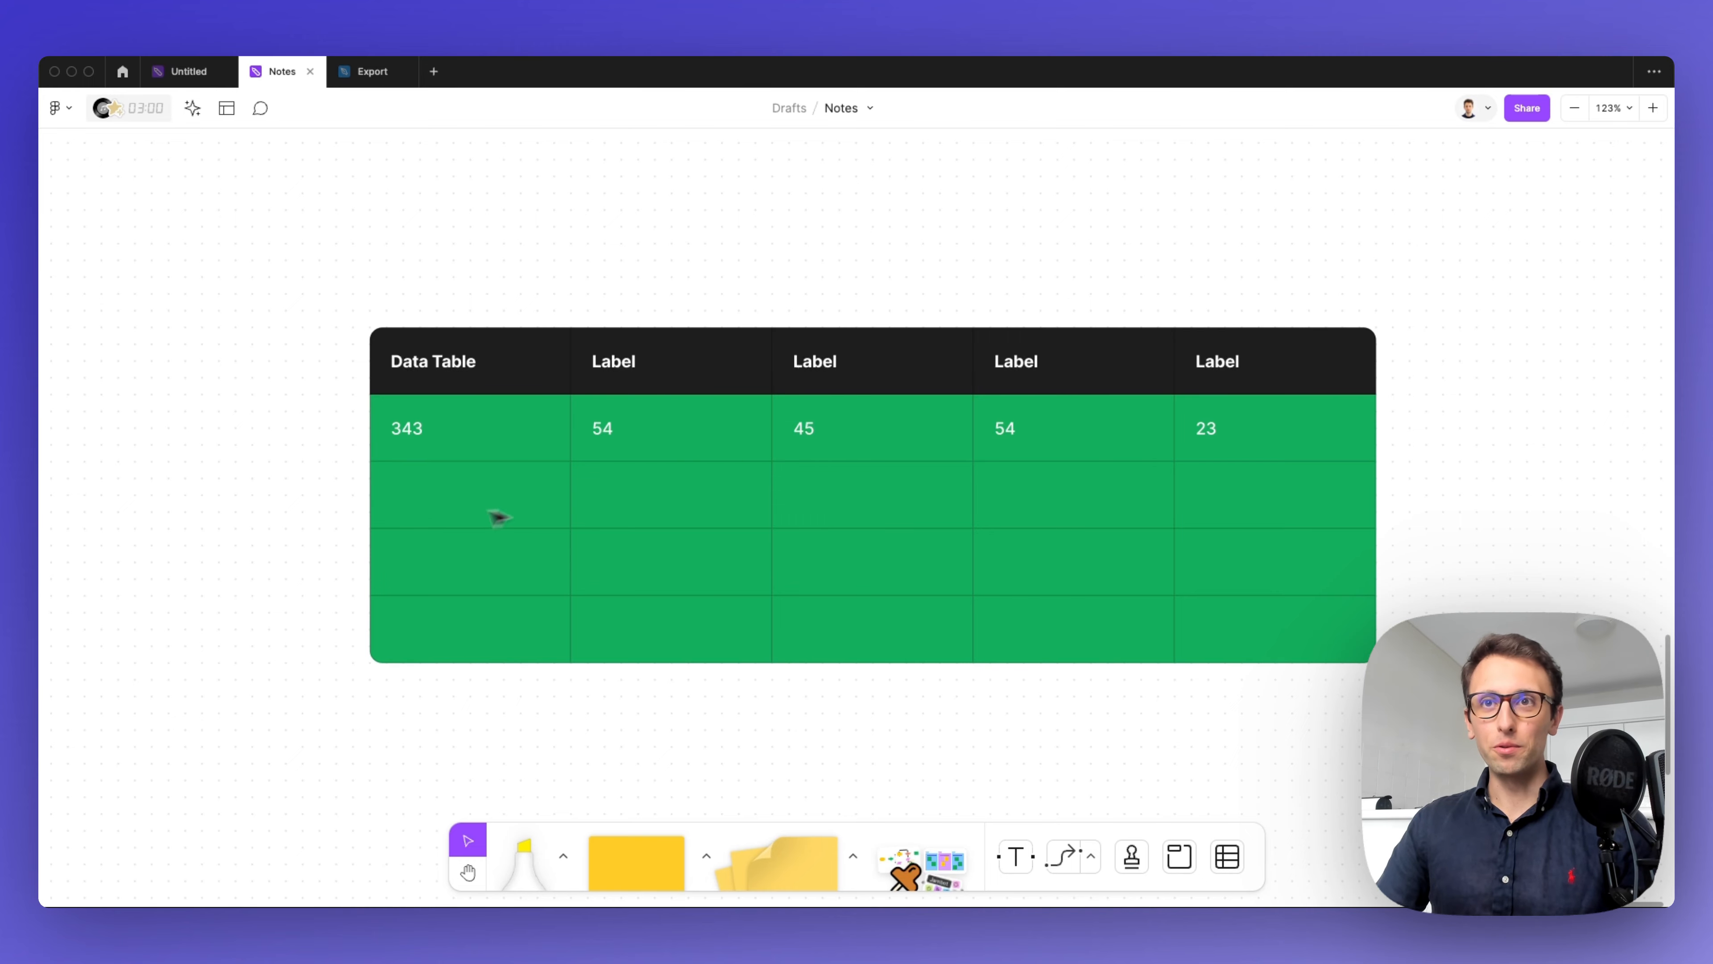
click(408, 503)
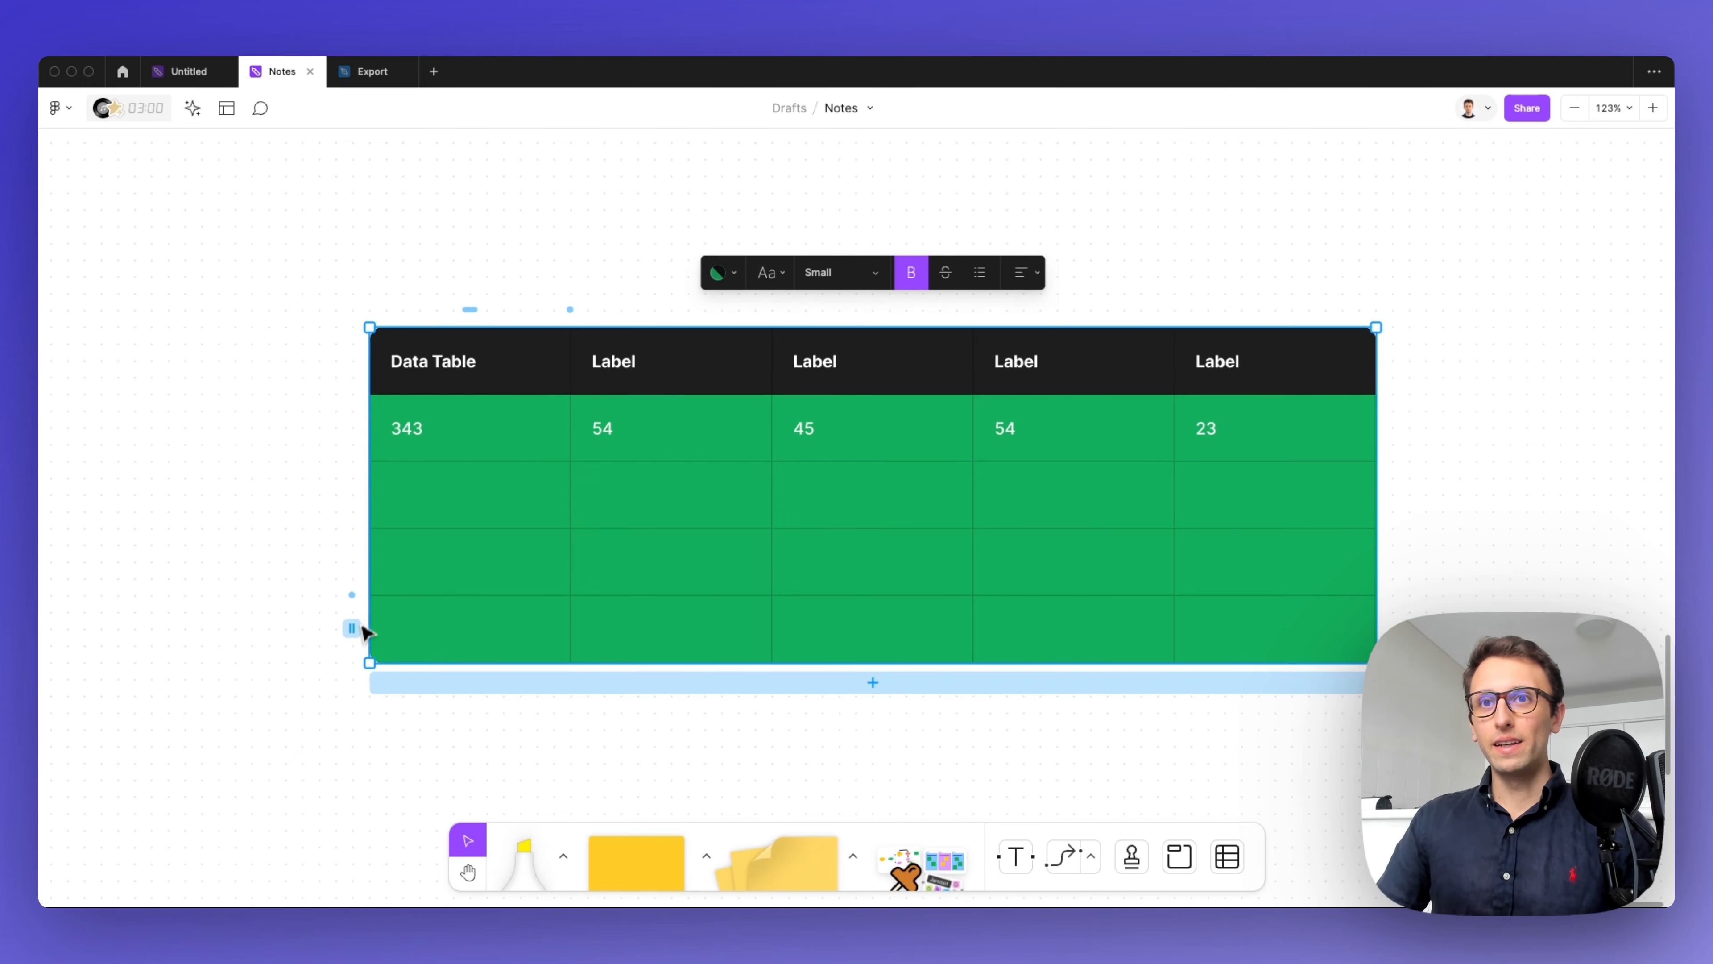
click(351, 628)
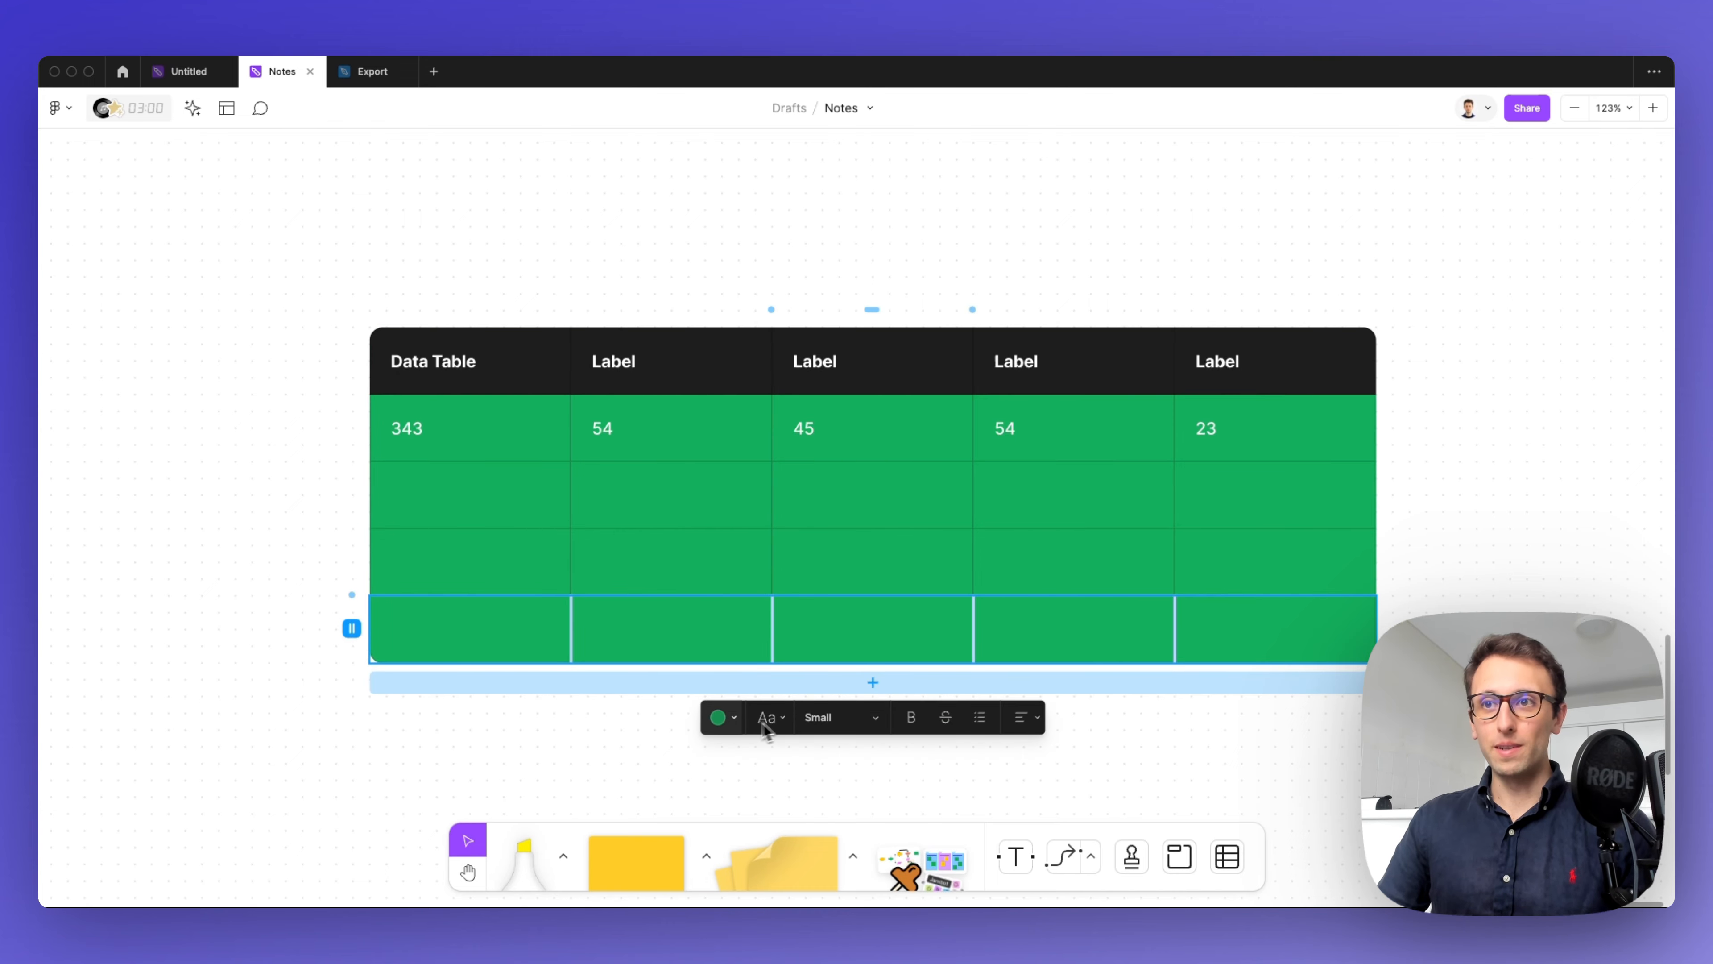
click(736, 717)
click(748, 676)
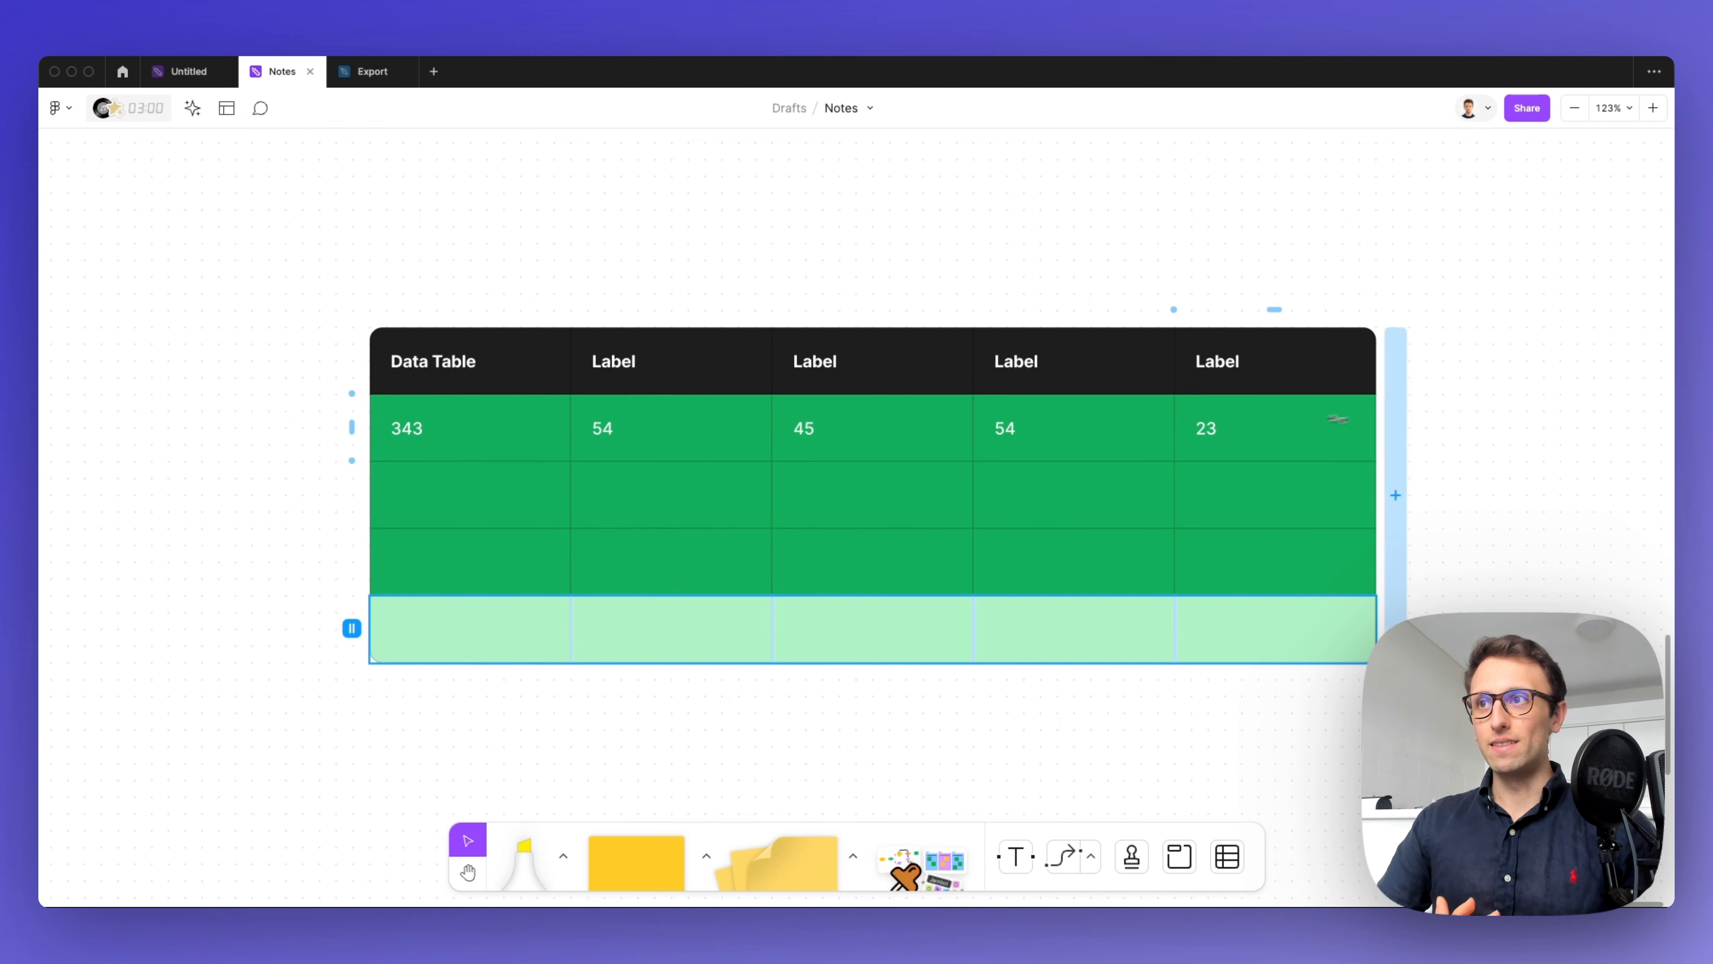
click(1499, 435)
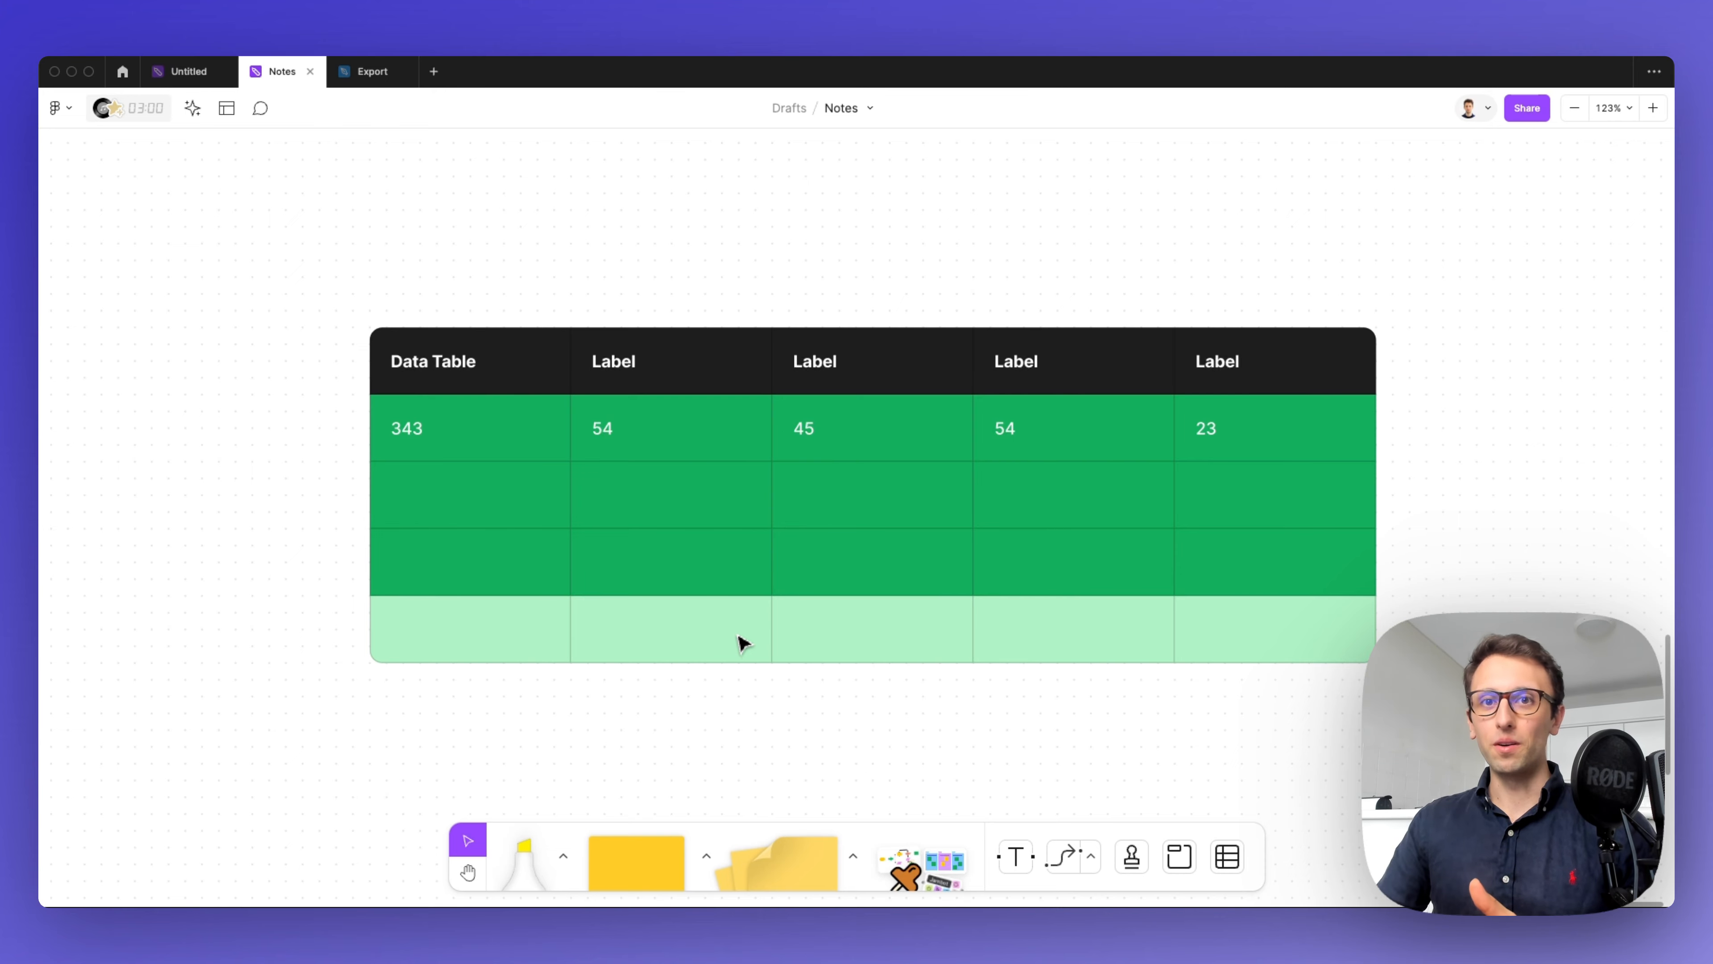
Step: Fill the third row's cell in the second column with yellow
click(730, 513)
click(703, 497)
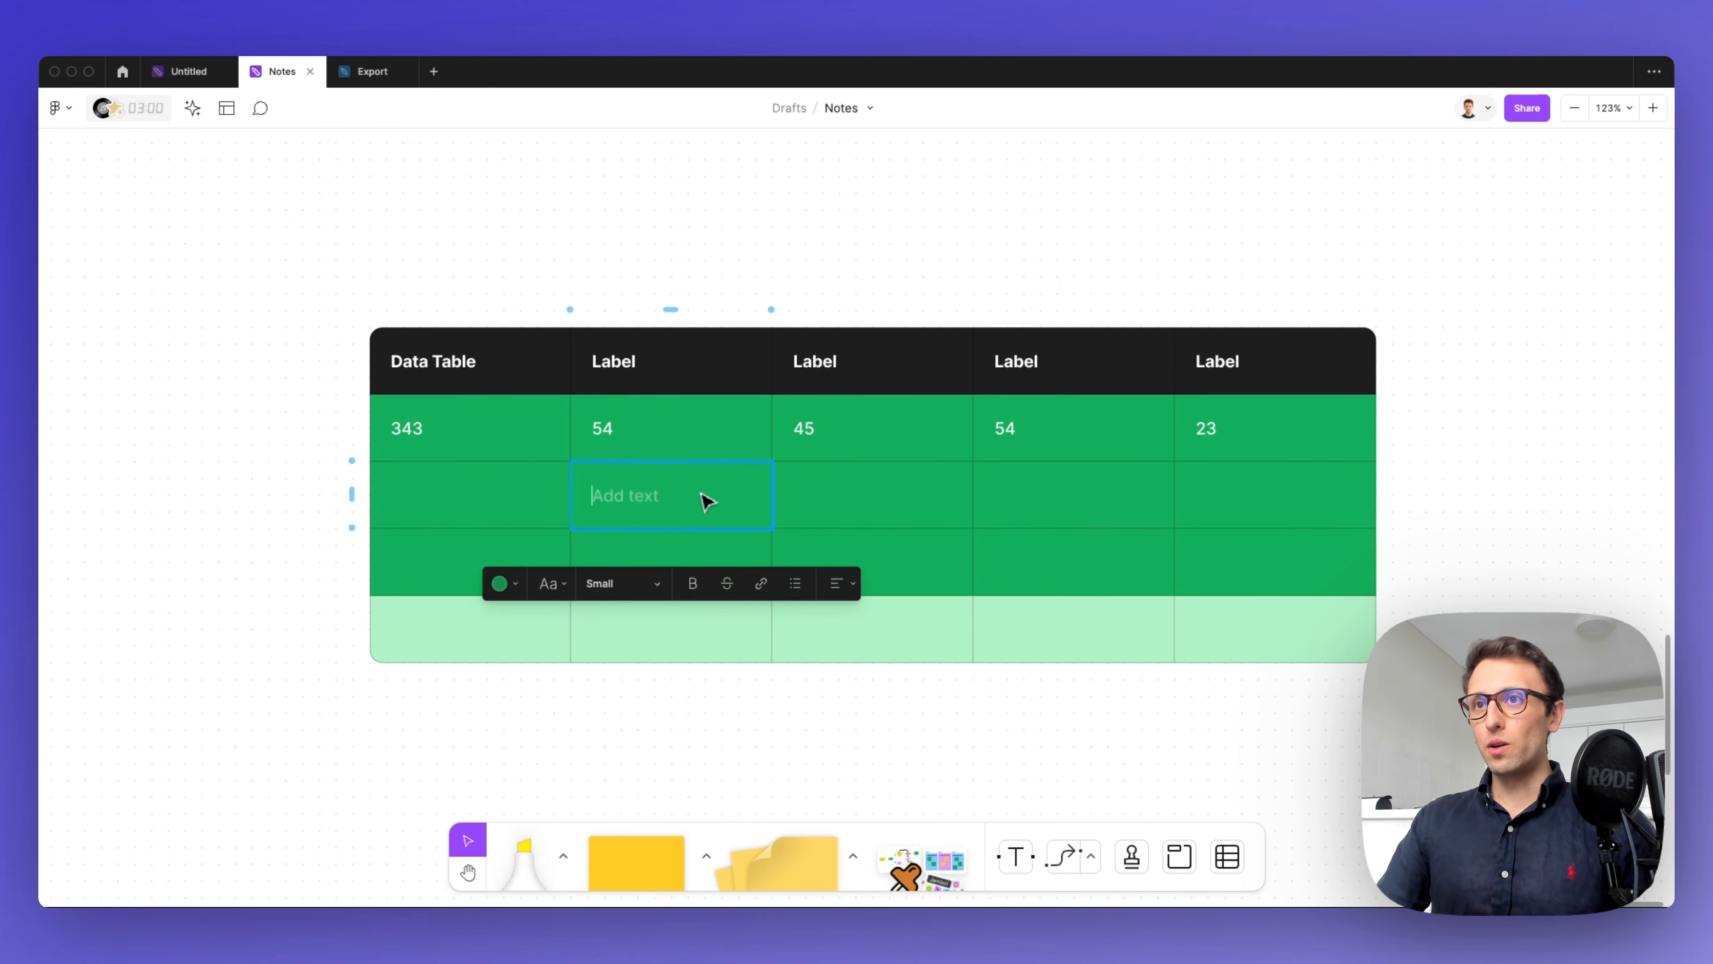
click(505, 585)
click(503, 516)
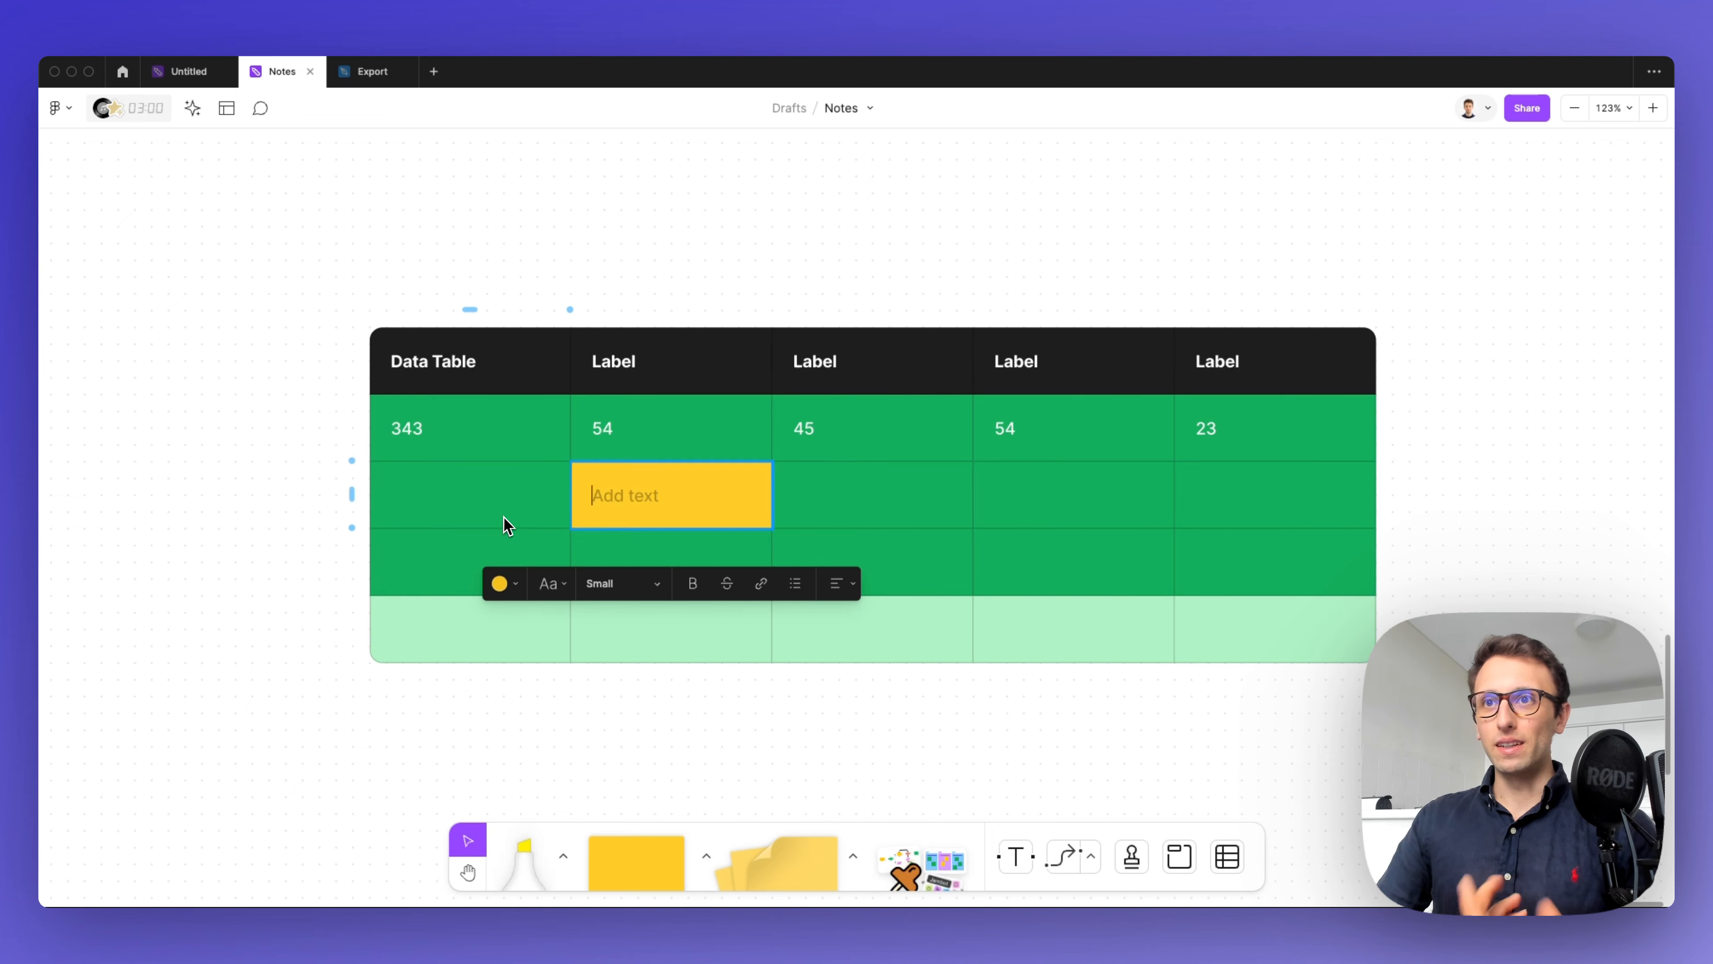
Step: Try a blue fill on the third row's cell in the fourth column, and undo it
click(1079, 503)
click(907, 584)
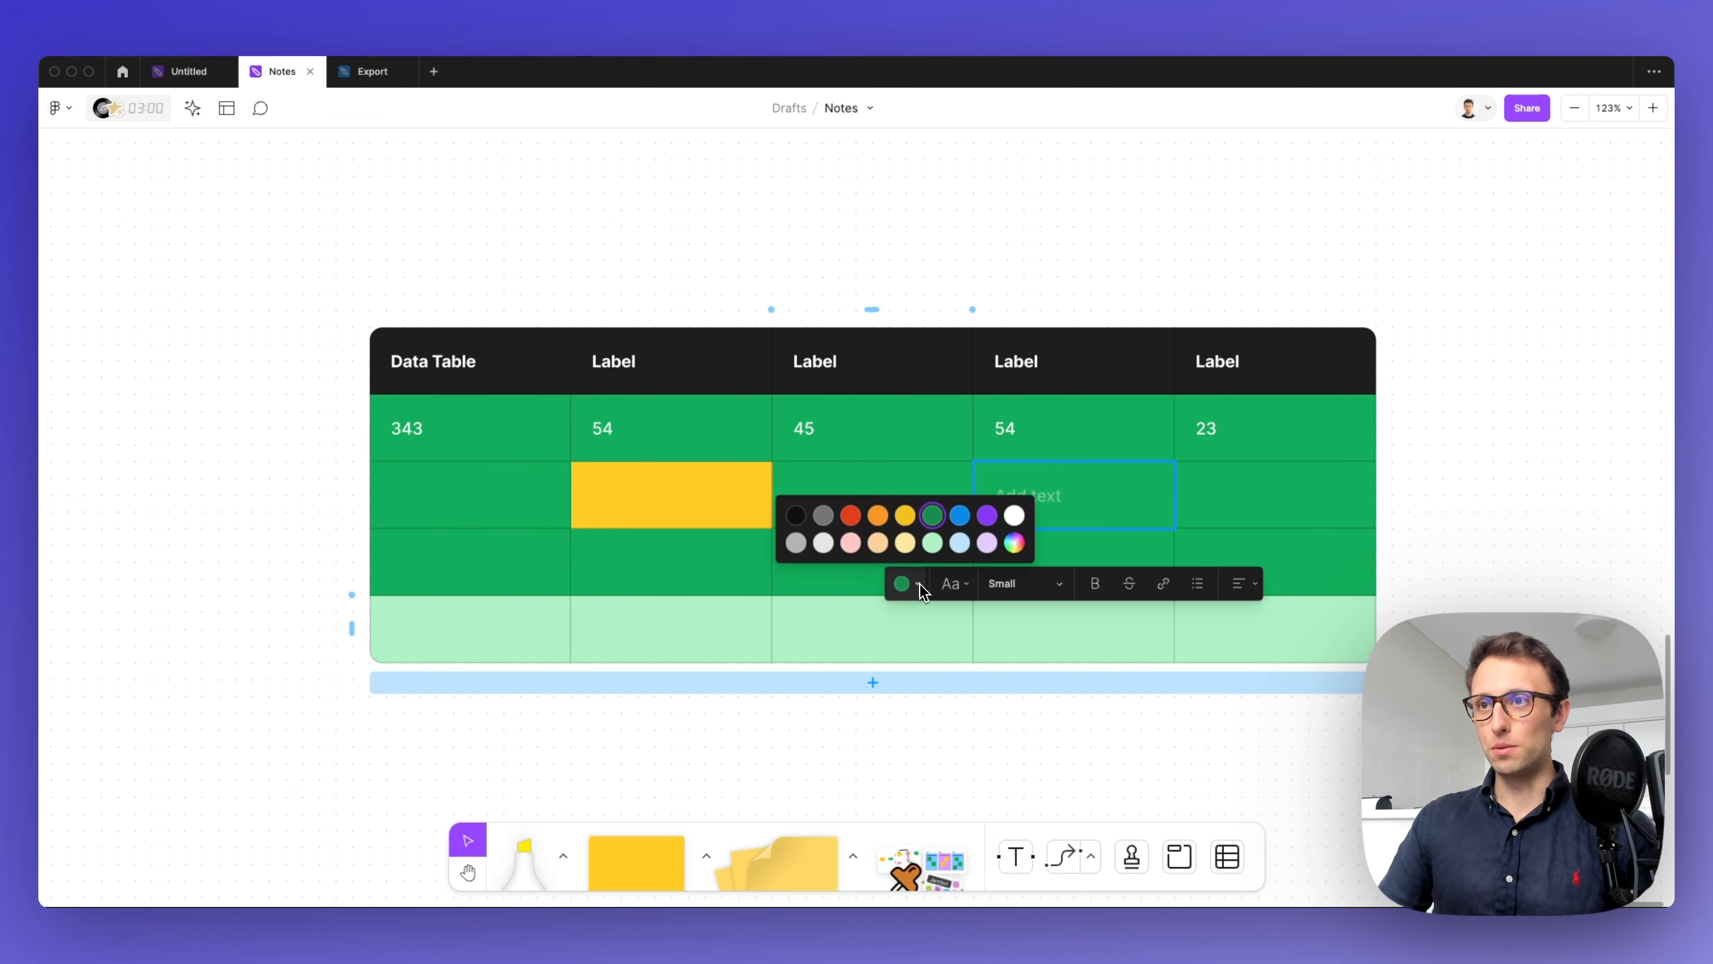
click(959, 517)
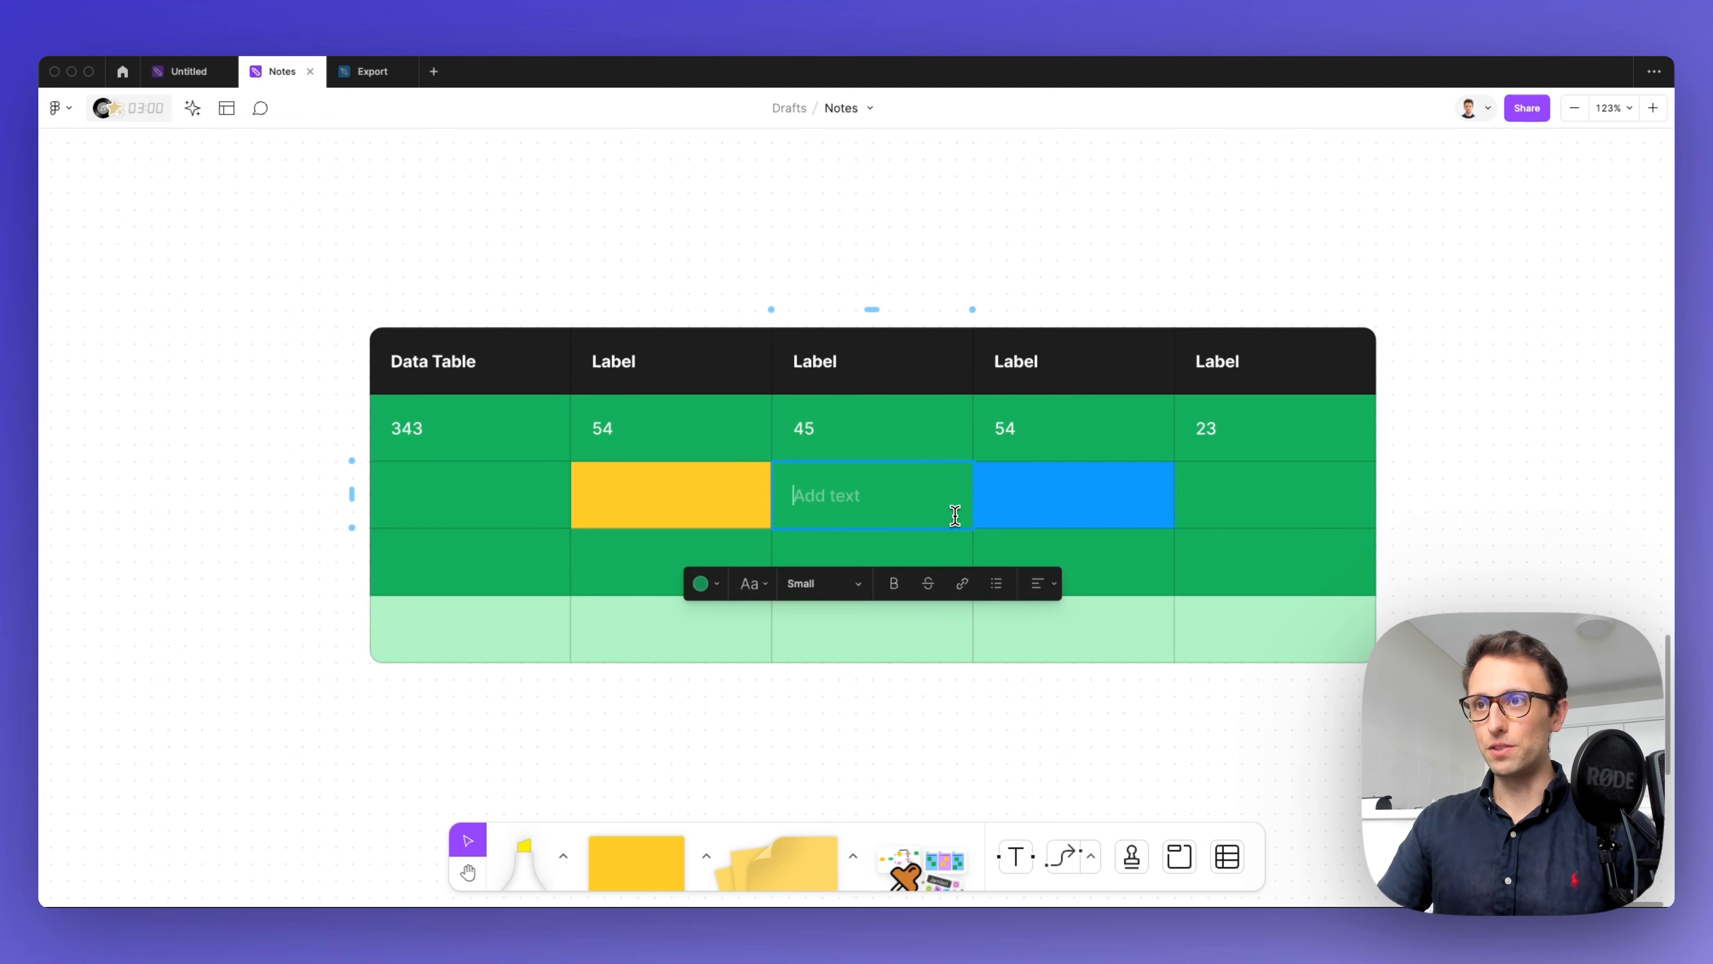
key(super+z)
key(super+z)
click(1098, 278)
Step: Draw a straight, nearly horizontal arrow pointing right in the empty space below the table
scroll(1098, 278, down, 3)
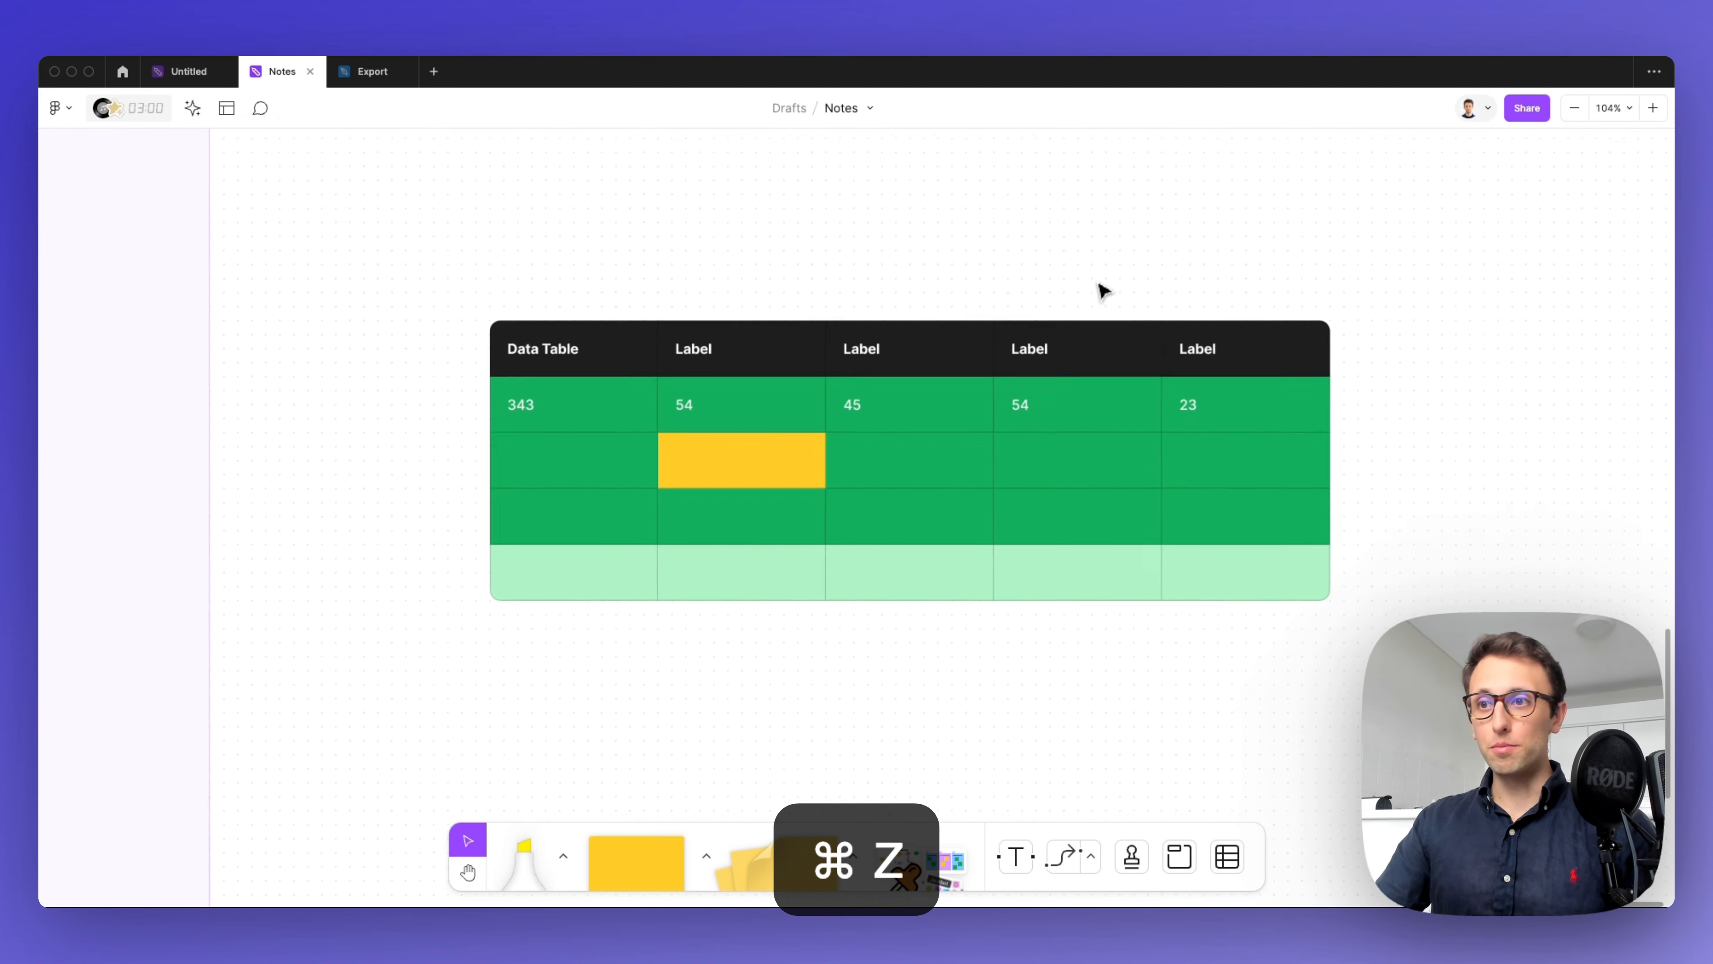
click(1096, 854)
click(1094, 856)
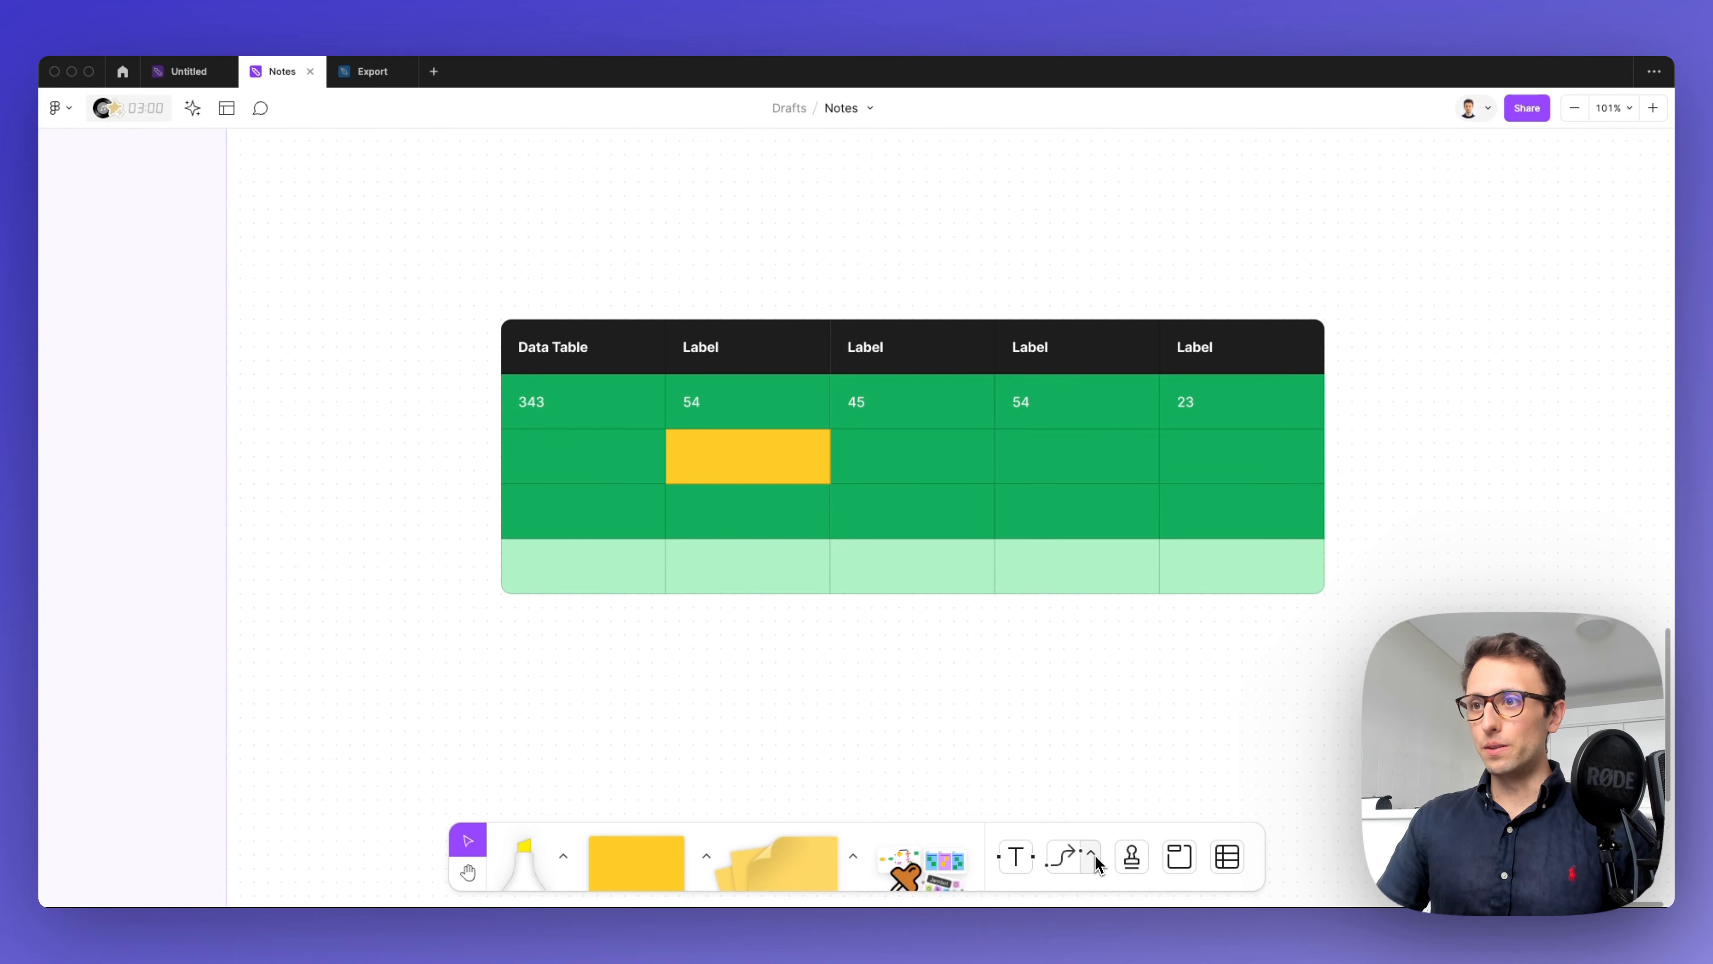
scroll(863, 675, down, 3)
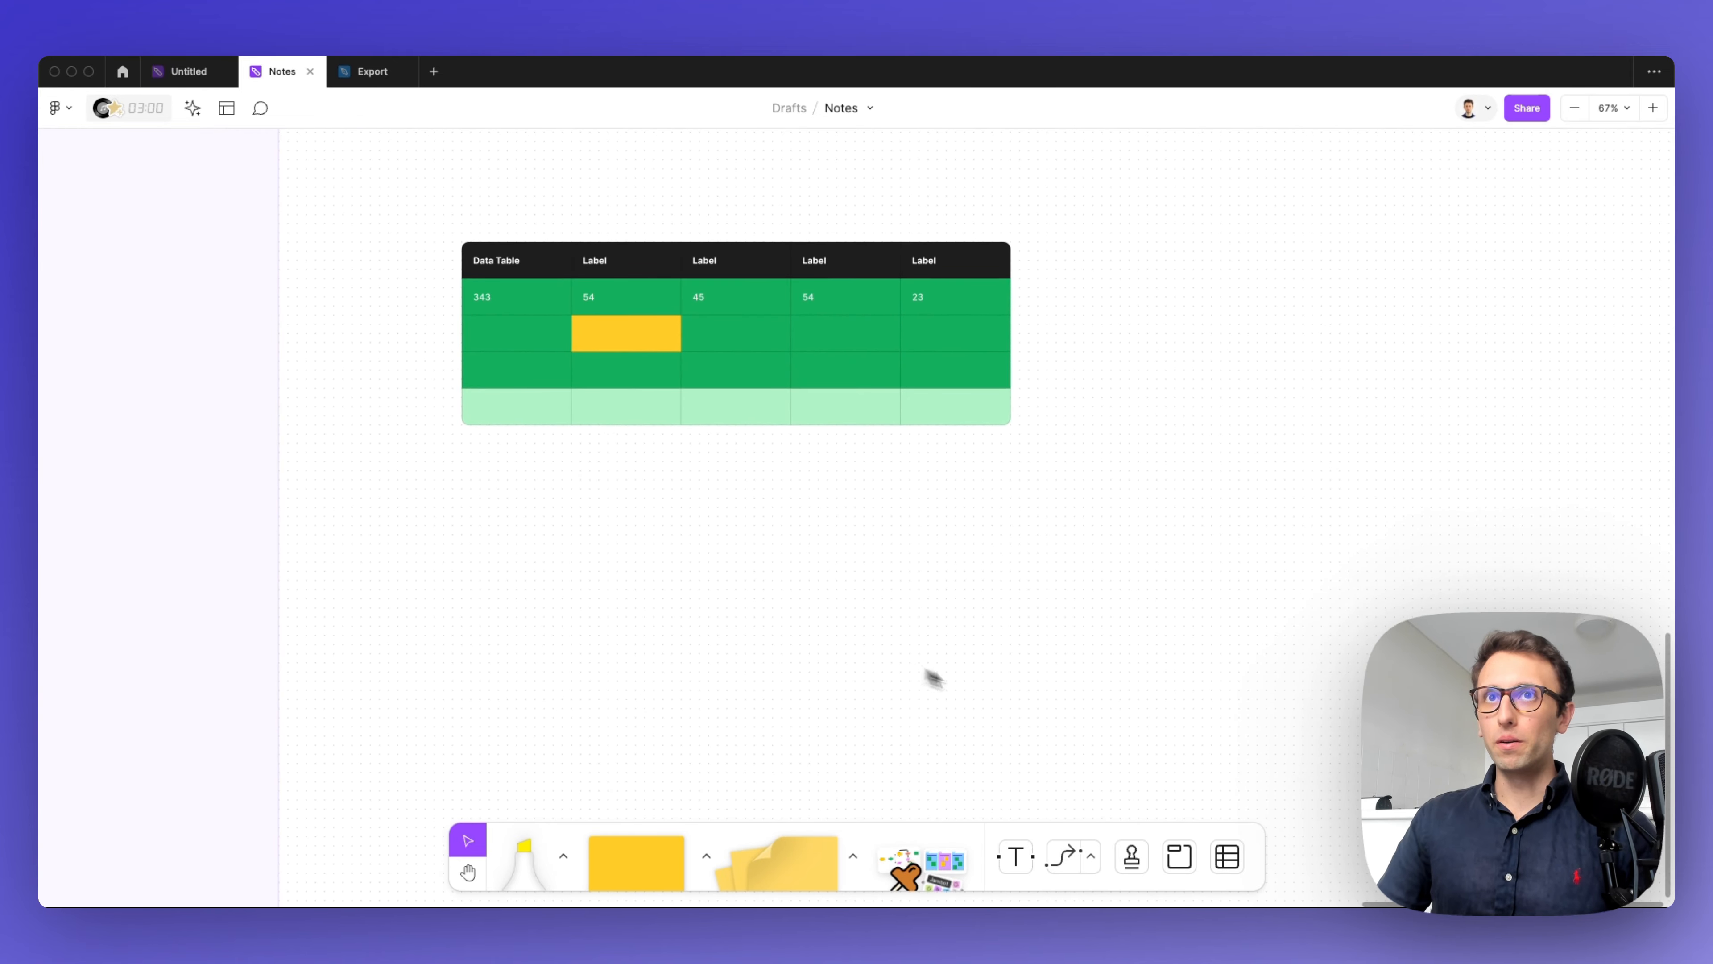
click(1092, 845)
click(1092, 801)
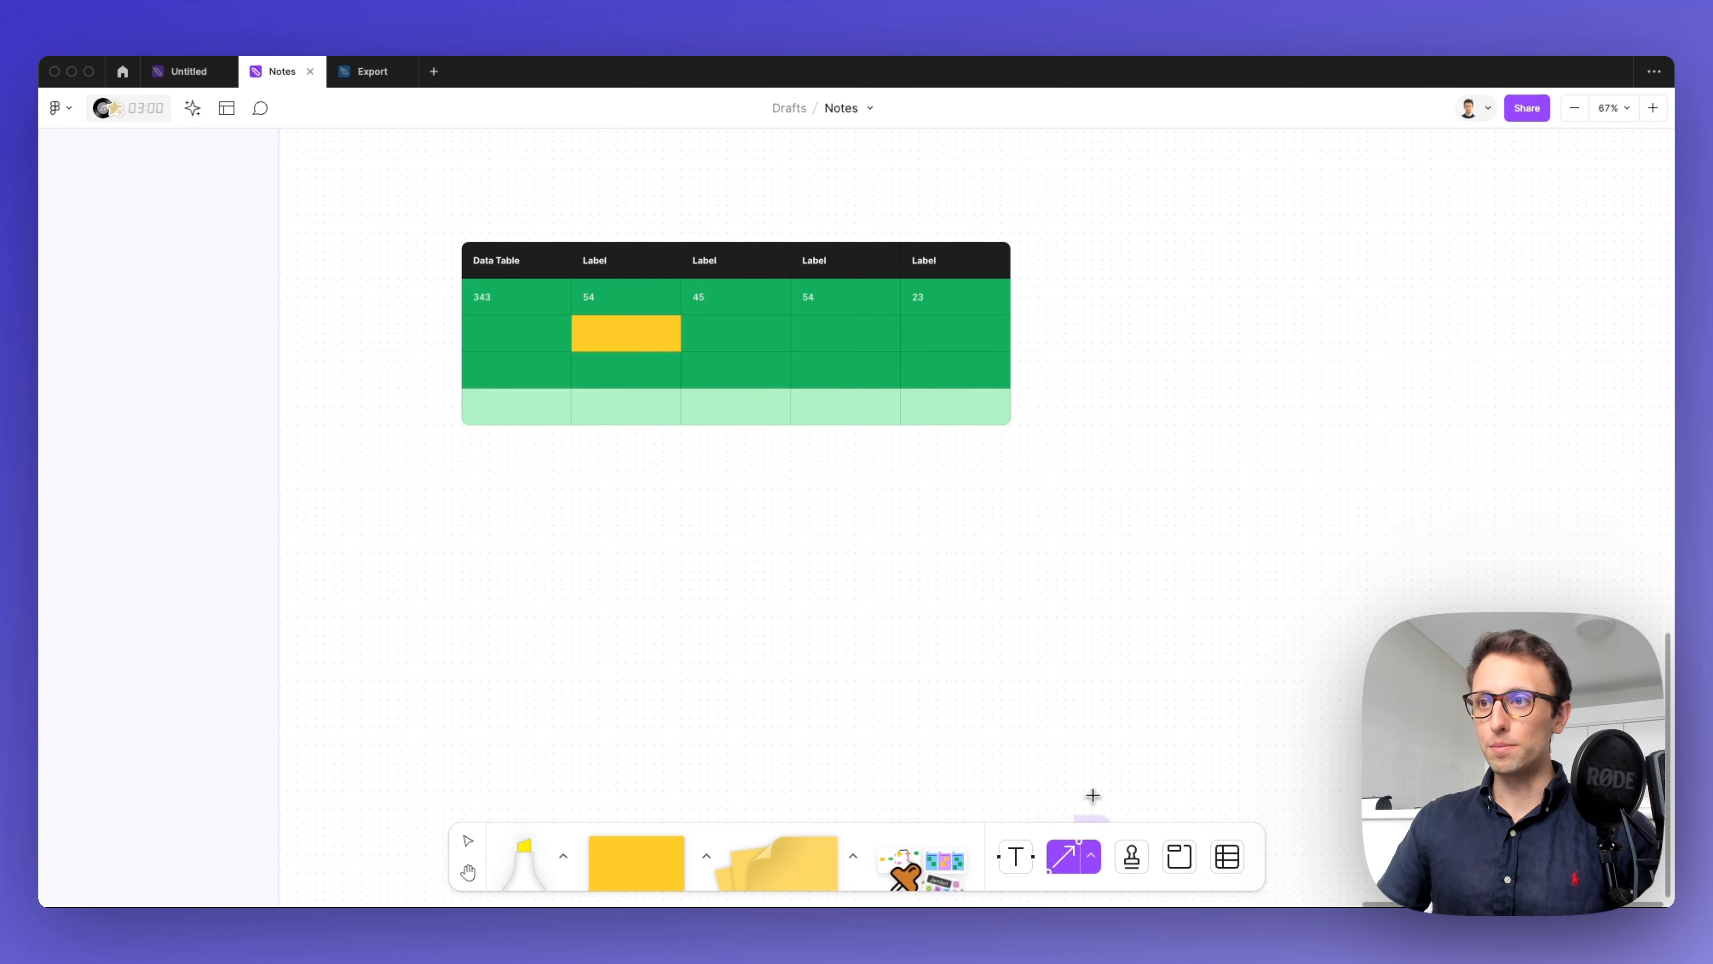
drag(516, 507, 965, 548)
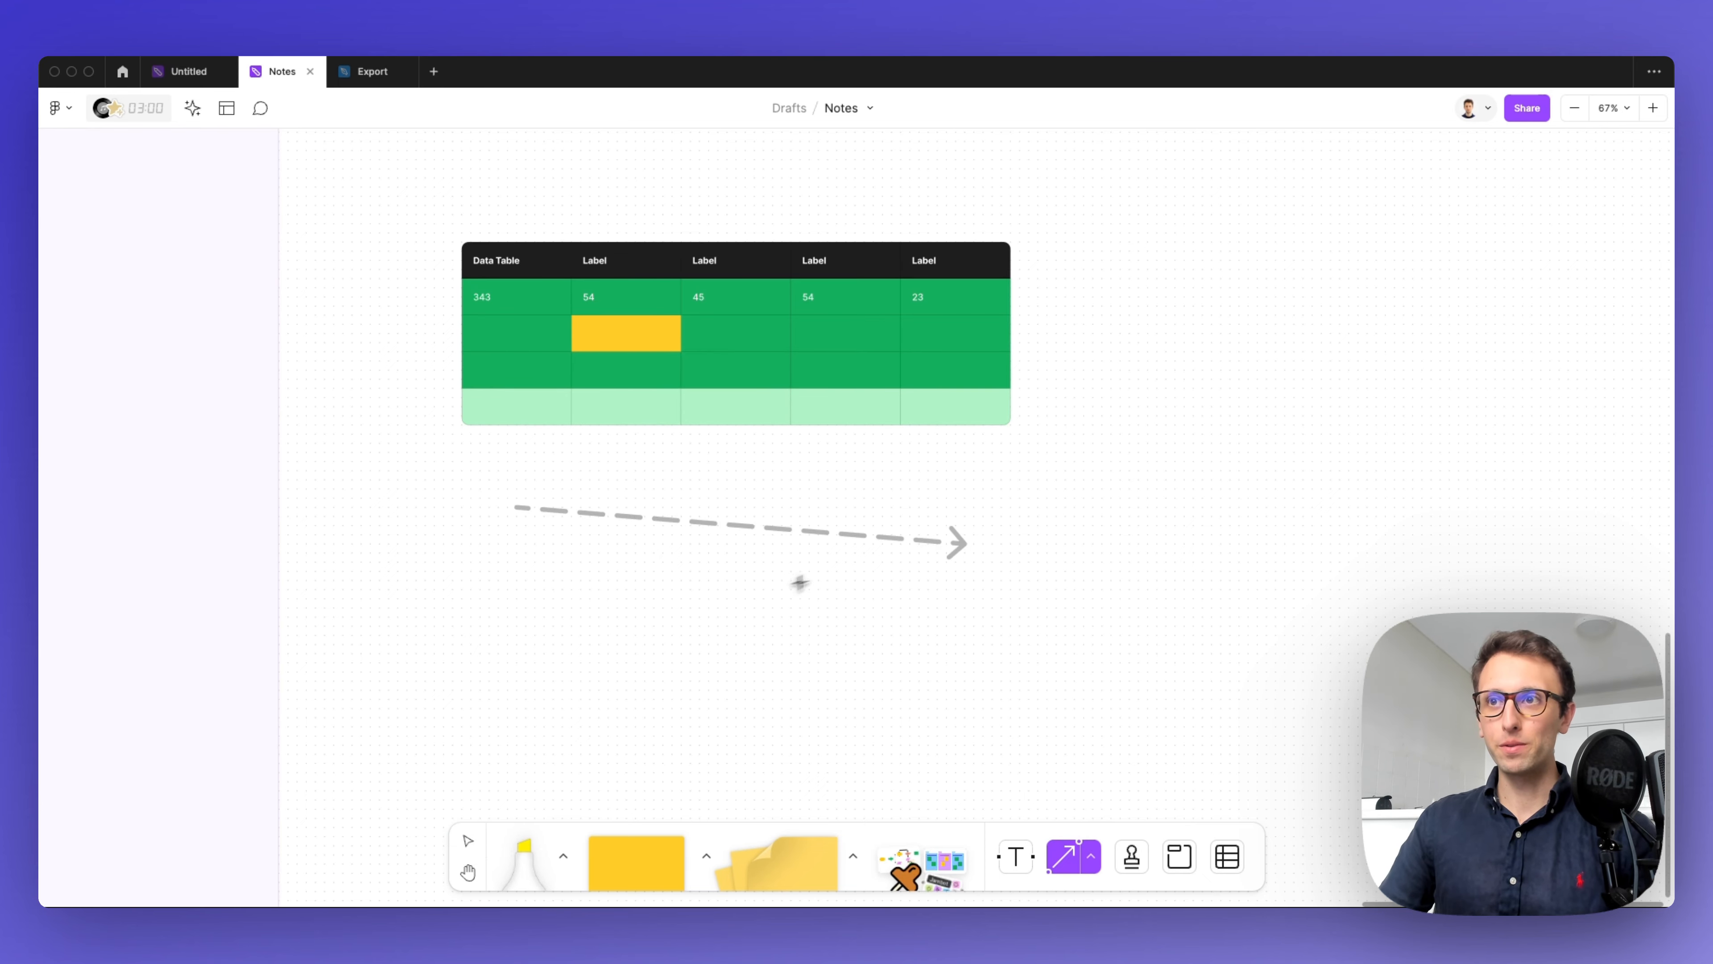
Step: Draw a second straight arrow running down from near the first arrow's start, undoing a misplaced diagonal attempt
drag(855, 535, 654, 674)
key(super+z)
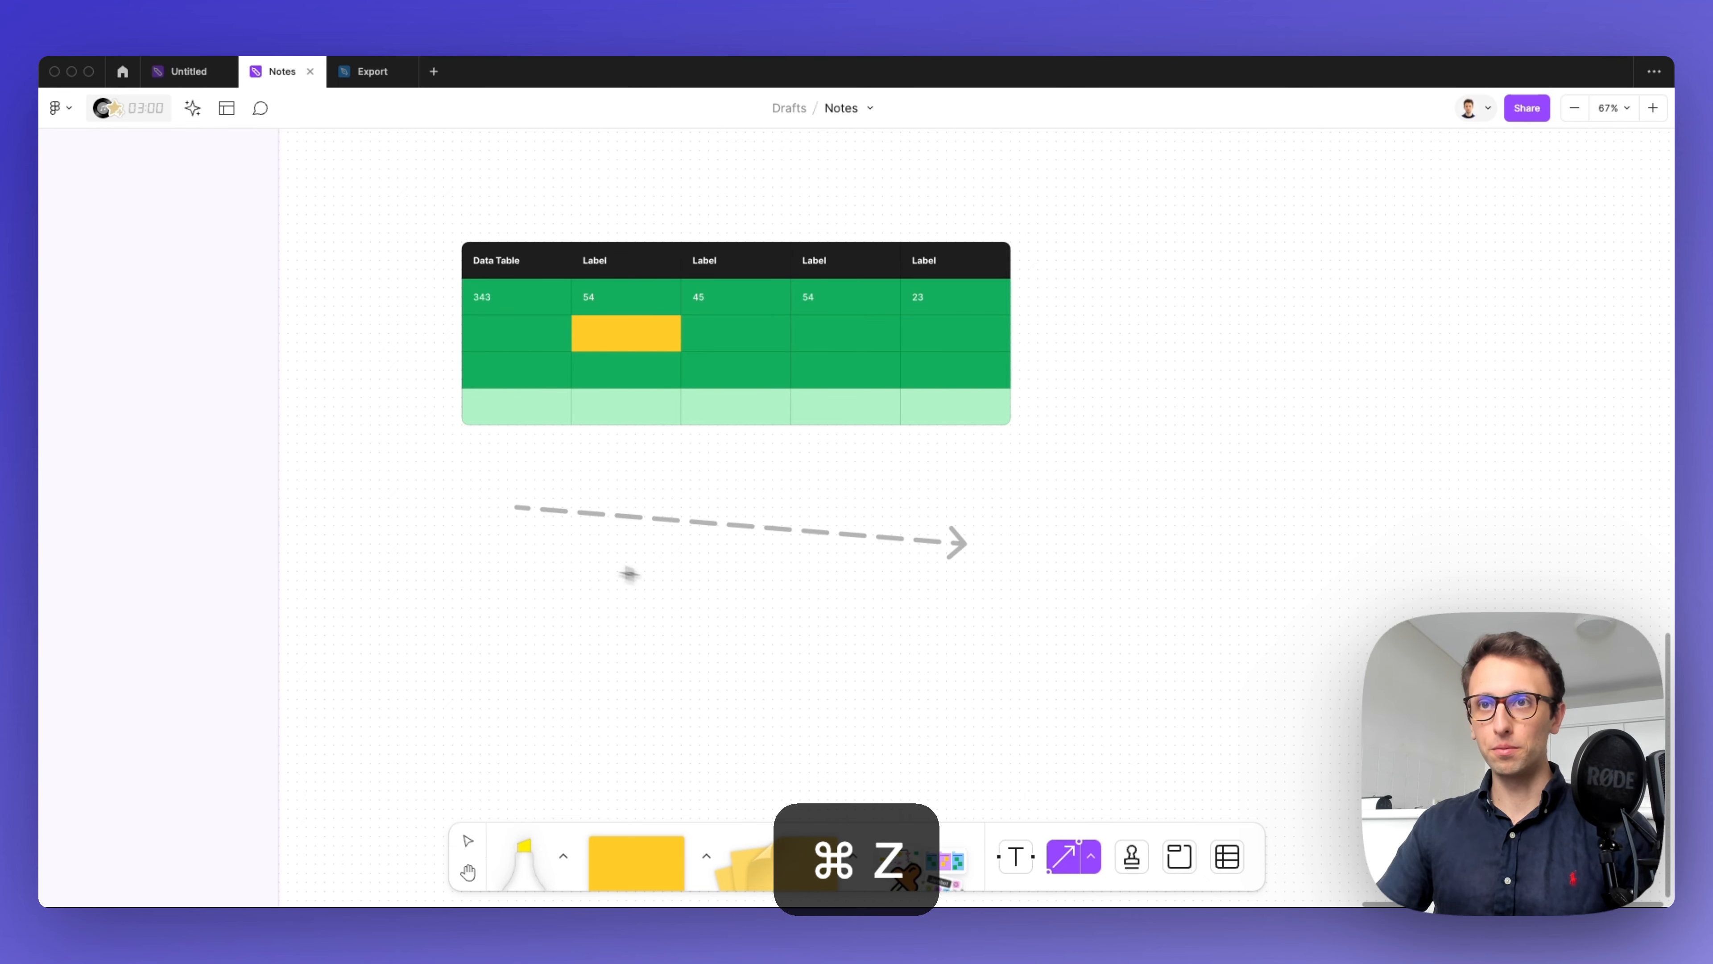
drag(535, 514, 567, 728)
scroll(592, 677, down, 3)
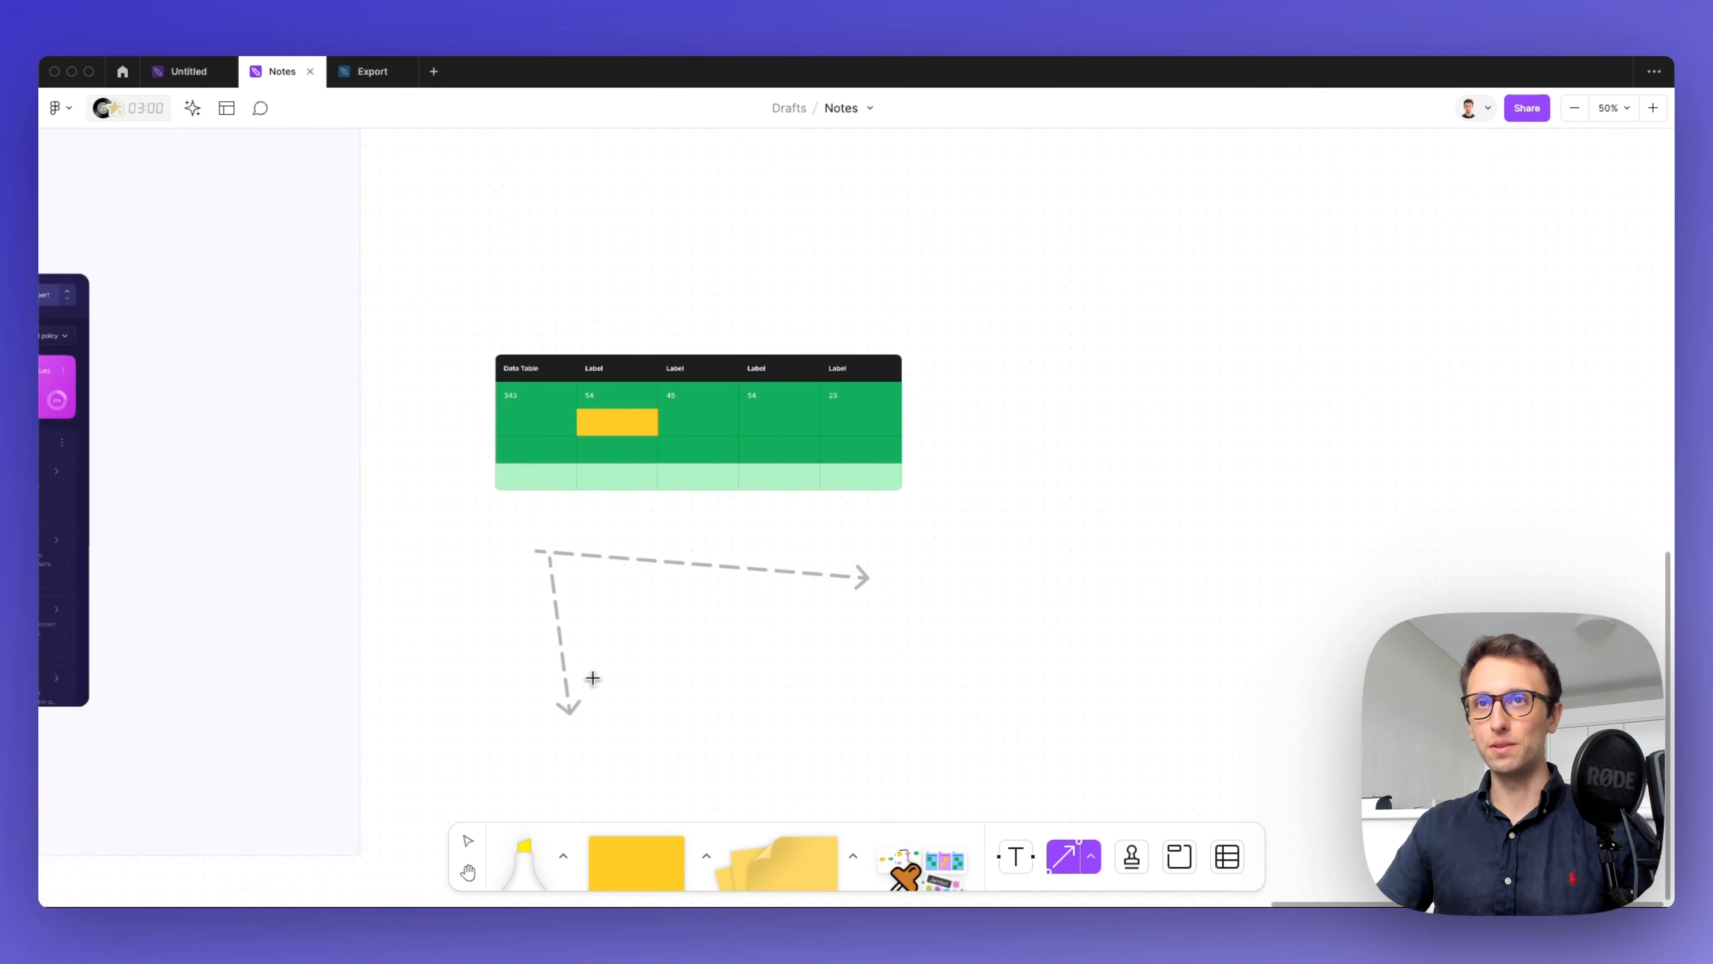
Step: Post a comment reading "Comment" on the header bar of the pasted dashboard design, beside the profile field
scroll(589, 674, left, 5)
scroll(445, 226, down, 2)
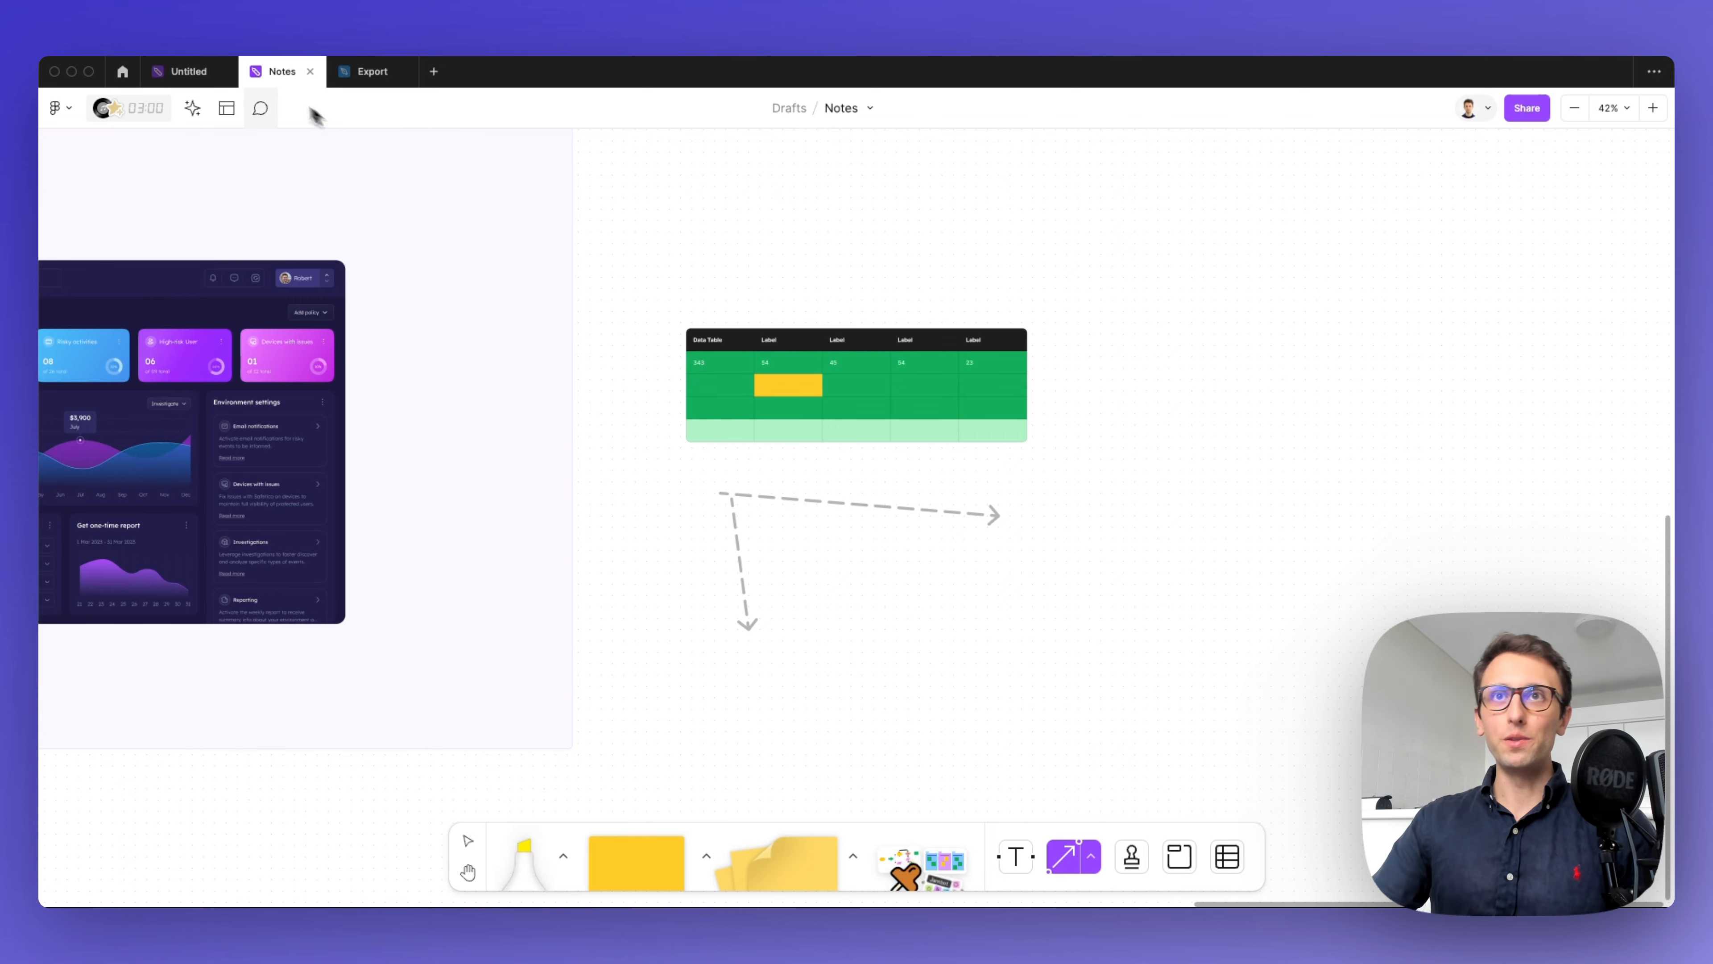
click(261, 108)
scroll(459, 193, left, 3)
scroll(491, 275, left, 8)
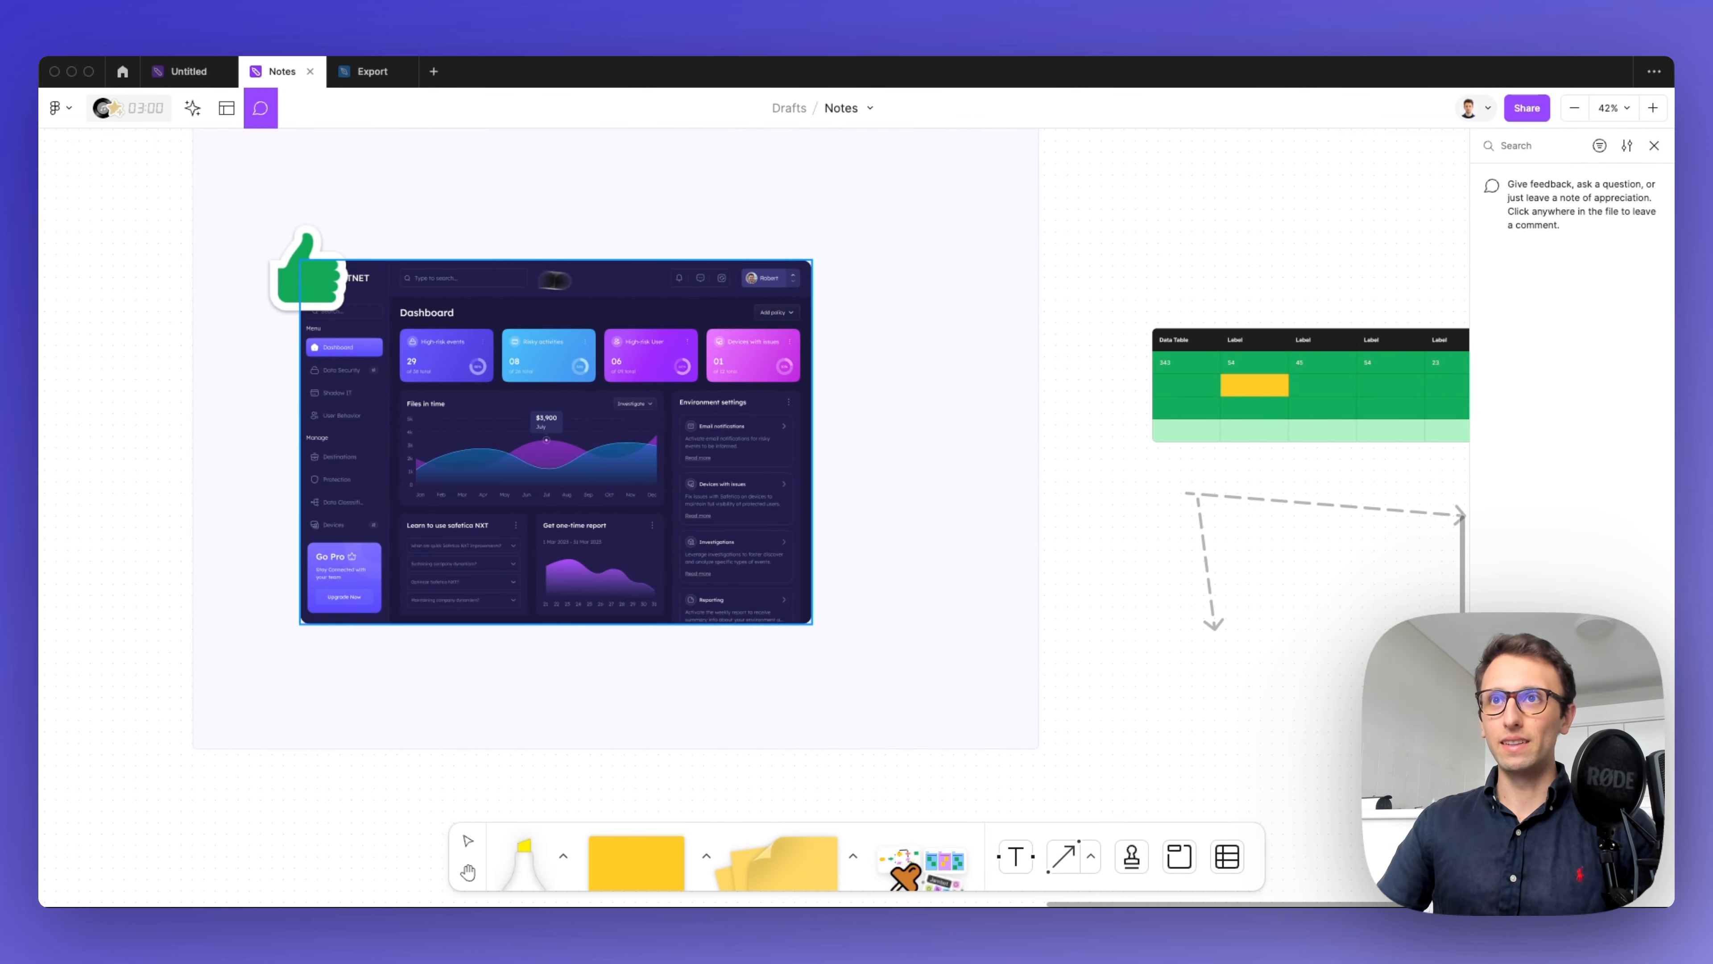
click(717, 280)
text(@)
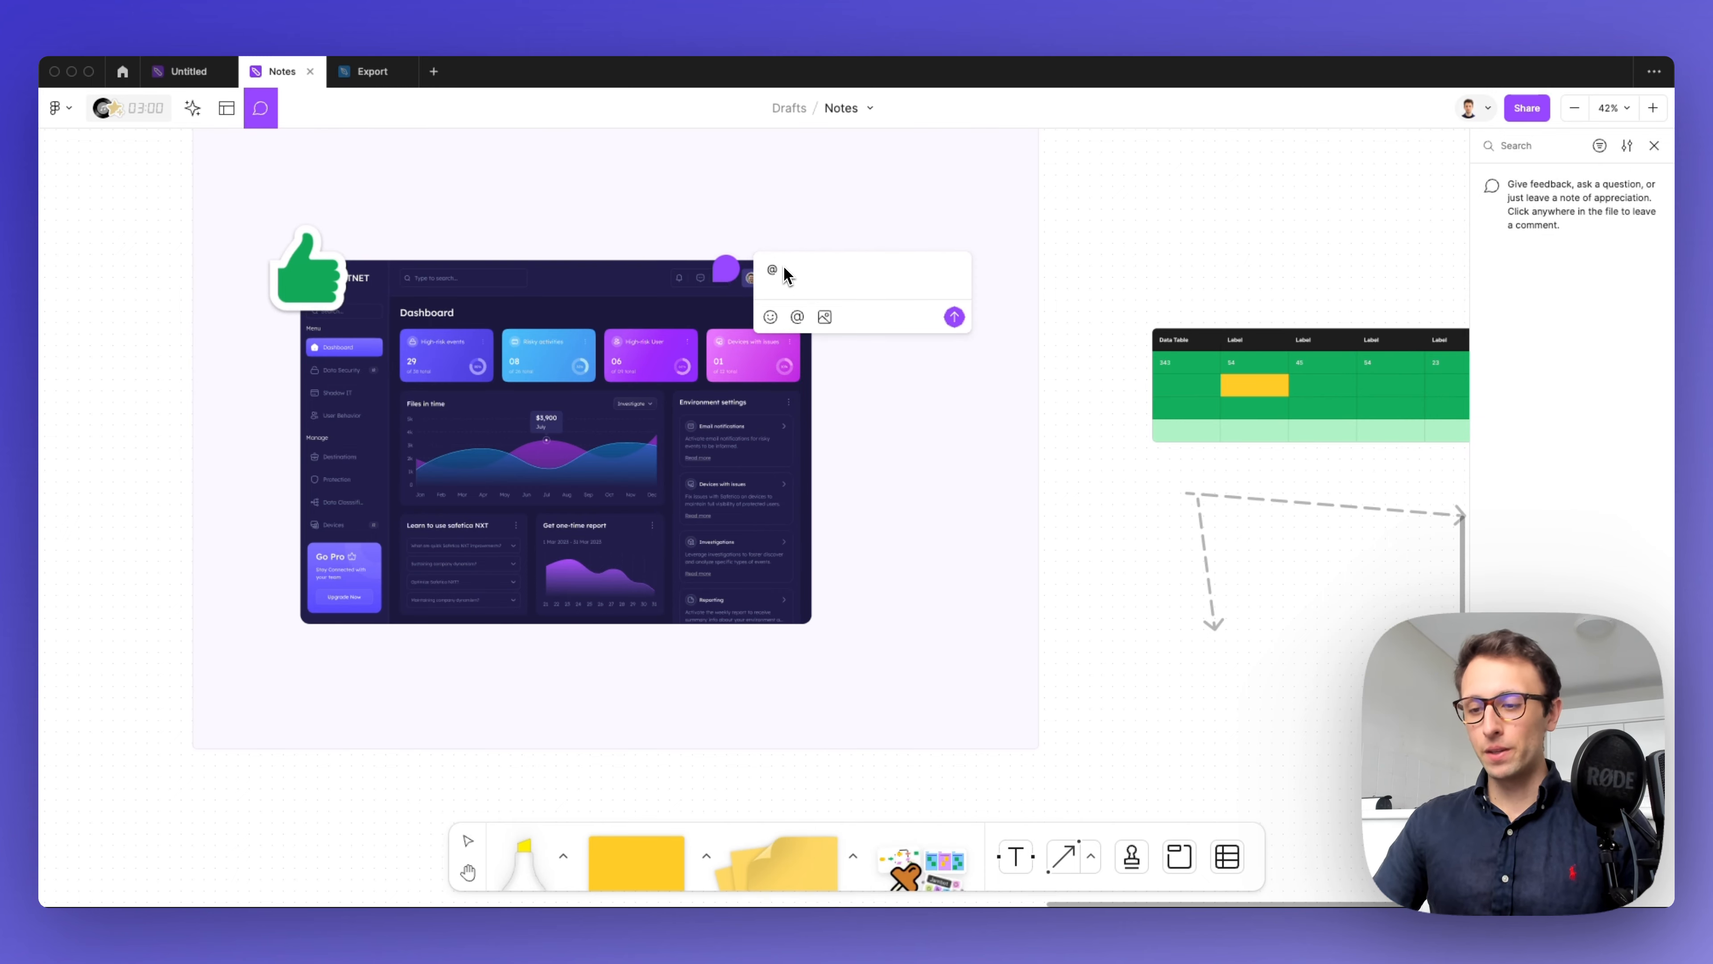
key(BackSpace)
text(comment)
key(Return)
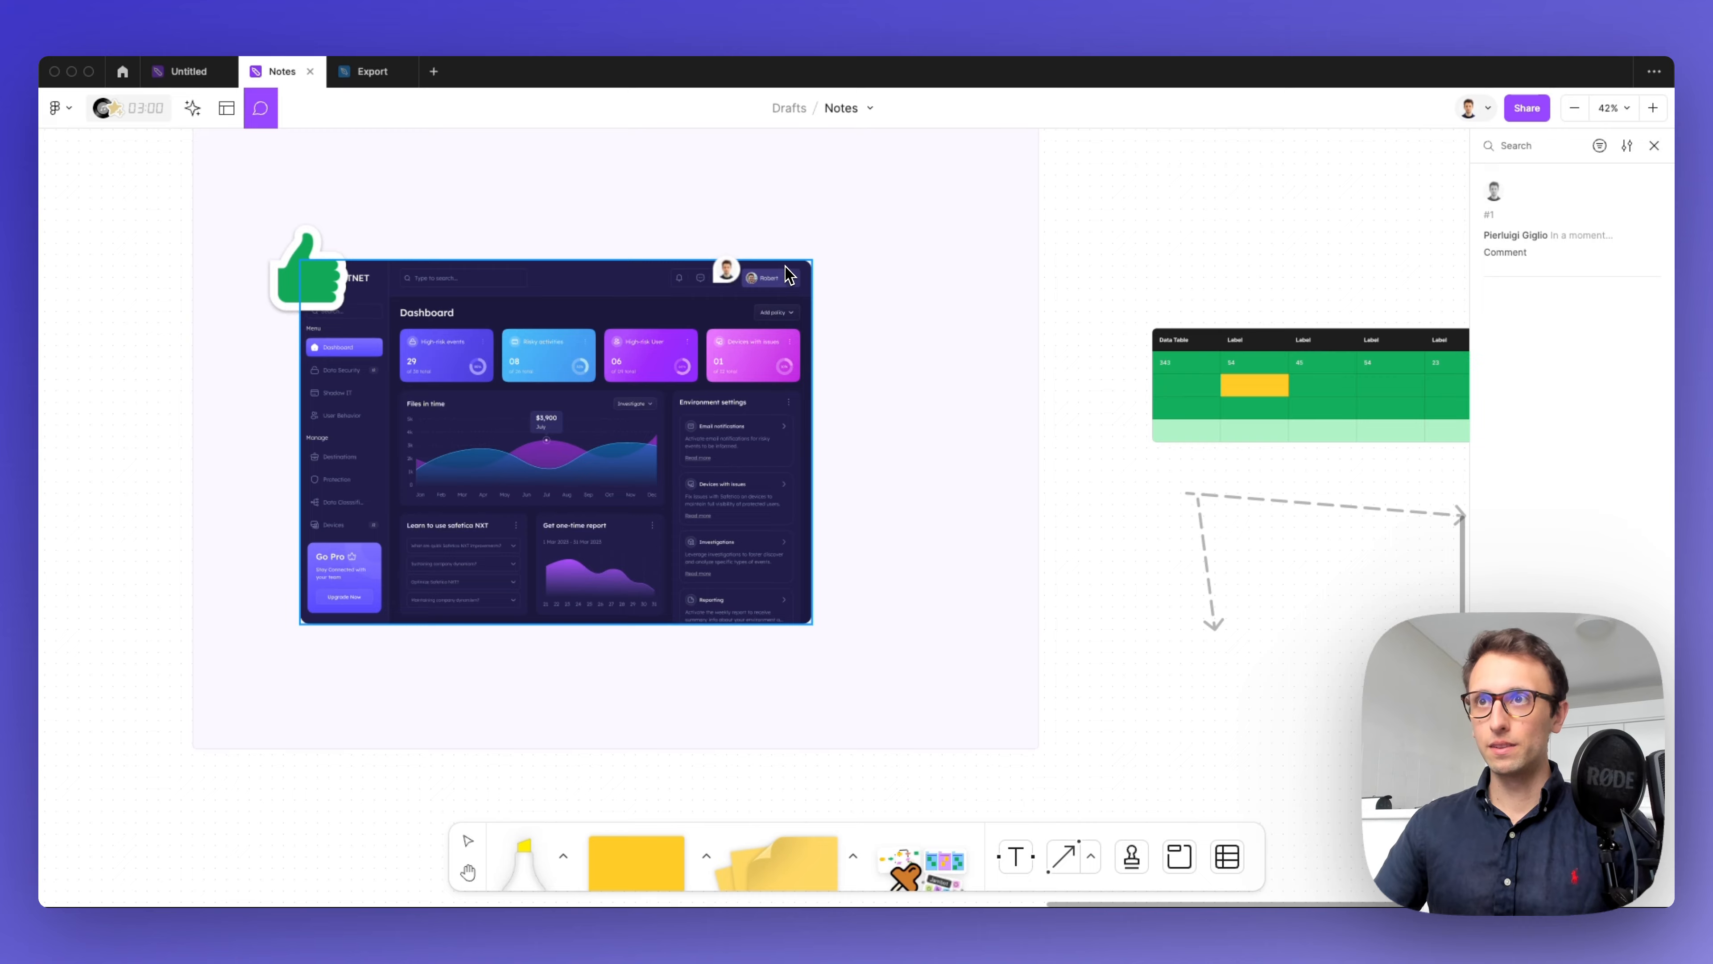
scroll(665, 203, up, 5)
scroll(646, 221, down, 1)
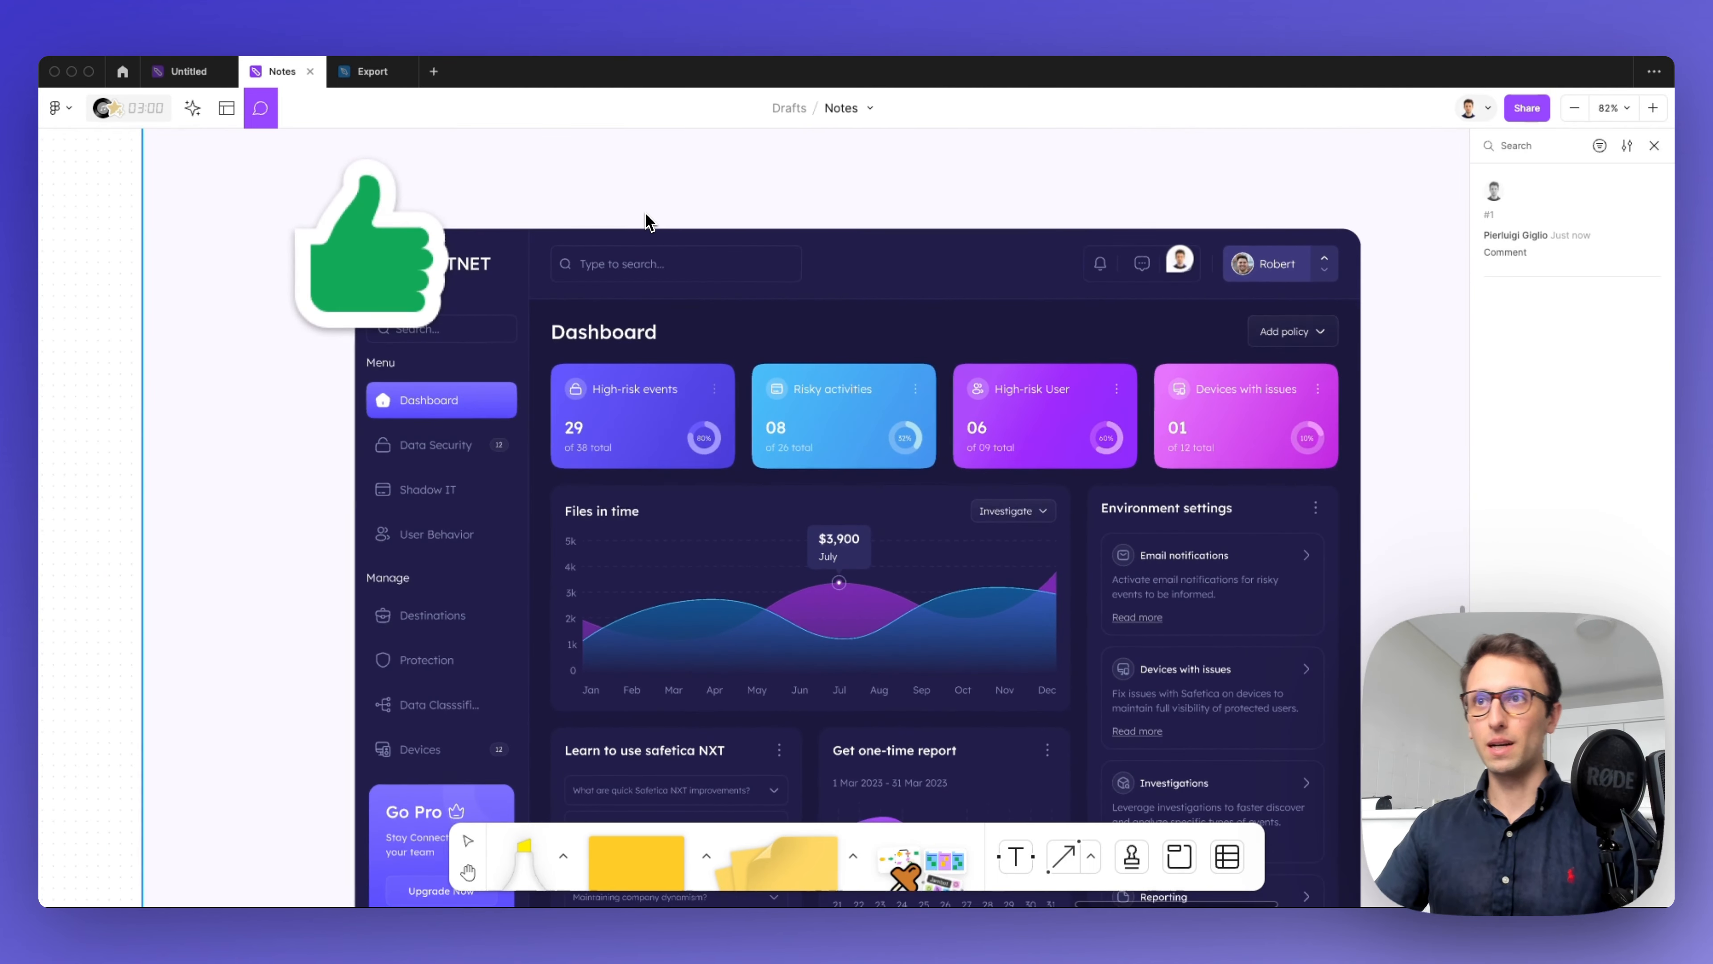